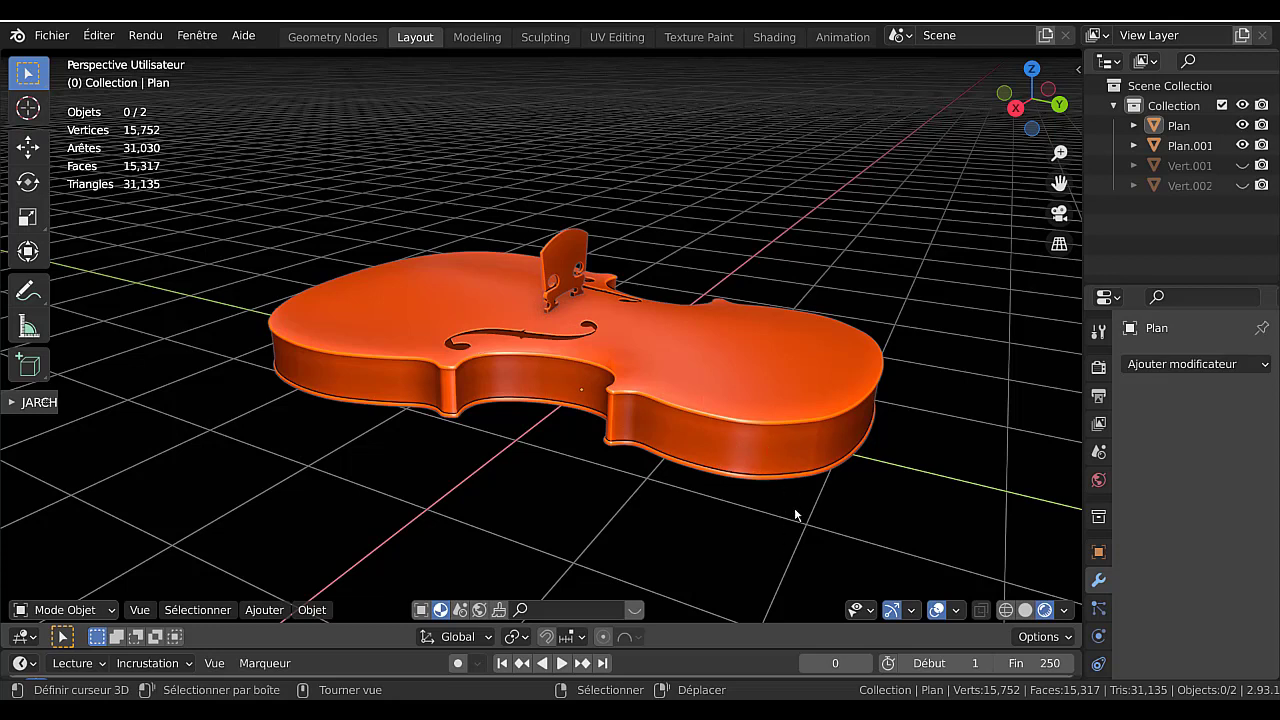
mouse_move(768, 708)
left_click(766, 658)
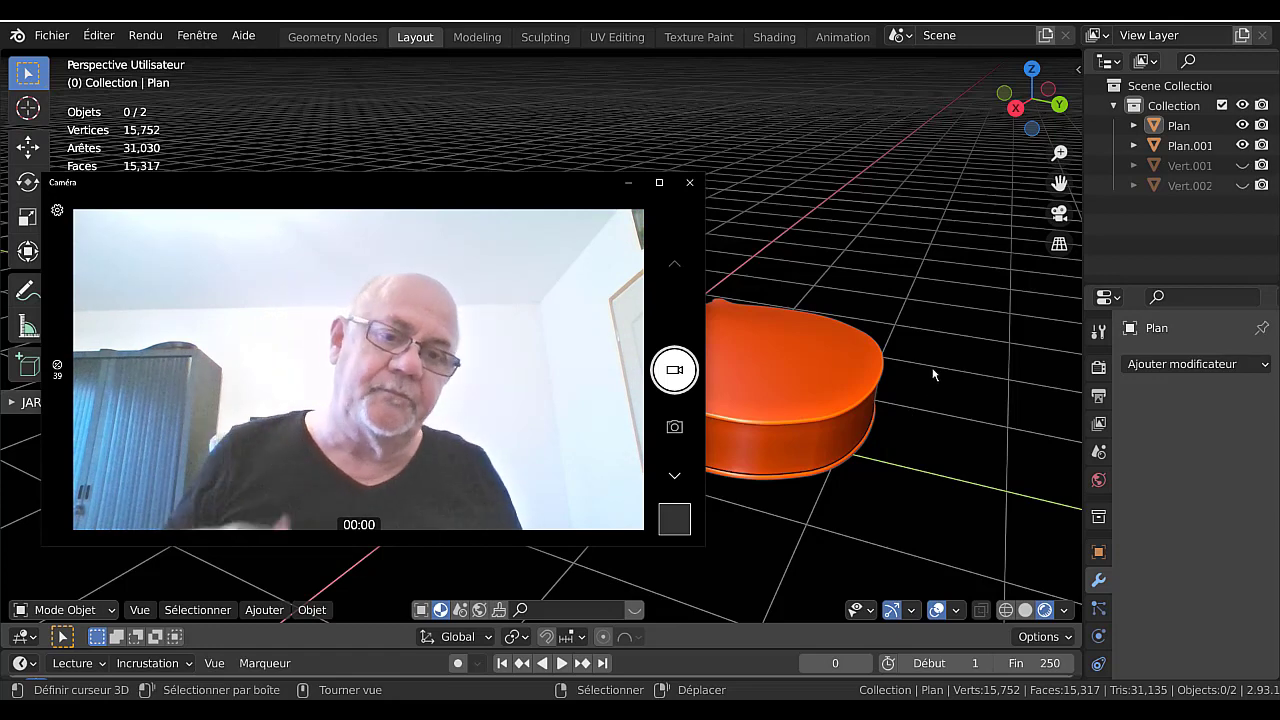
left_click(921, 262)
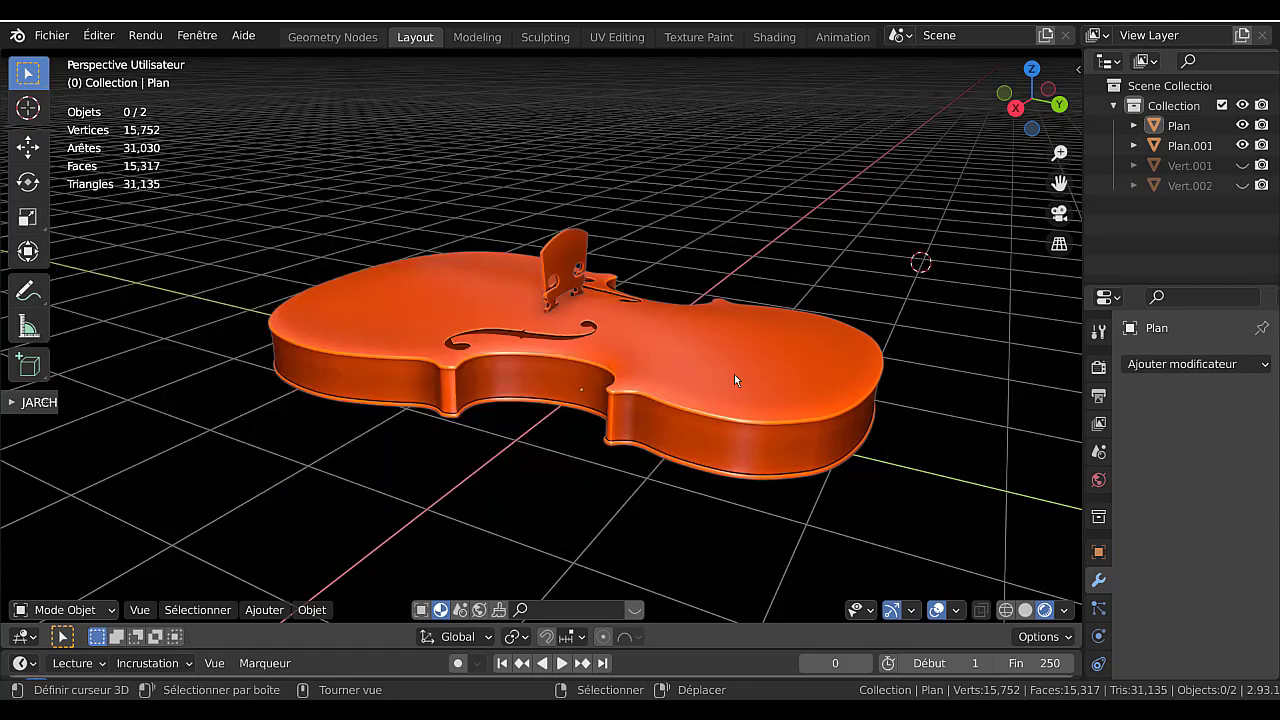
- Examine the violin body's mesh in Edit Mode and inspect the body and the bridge from several angles in Object Mode
key("Tab")
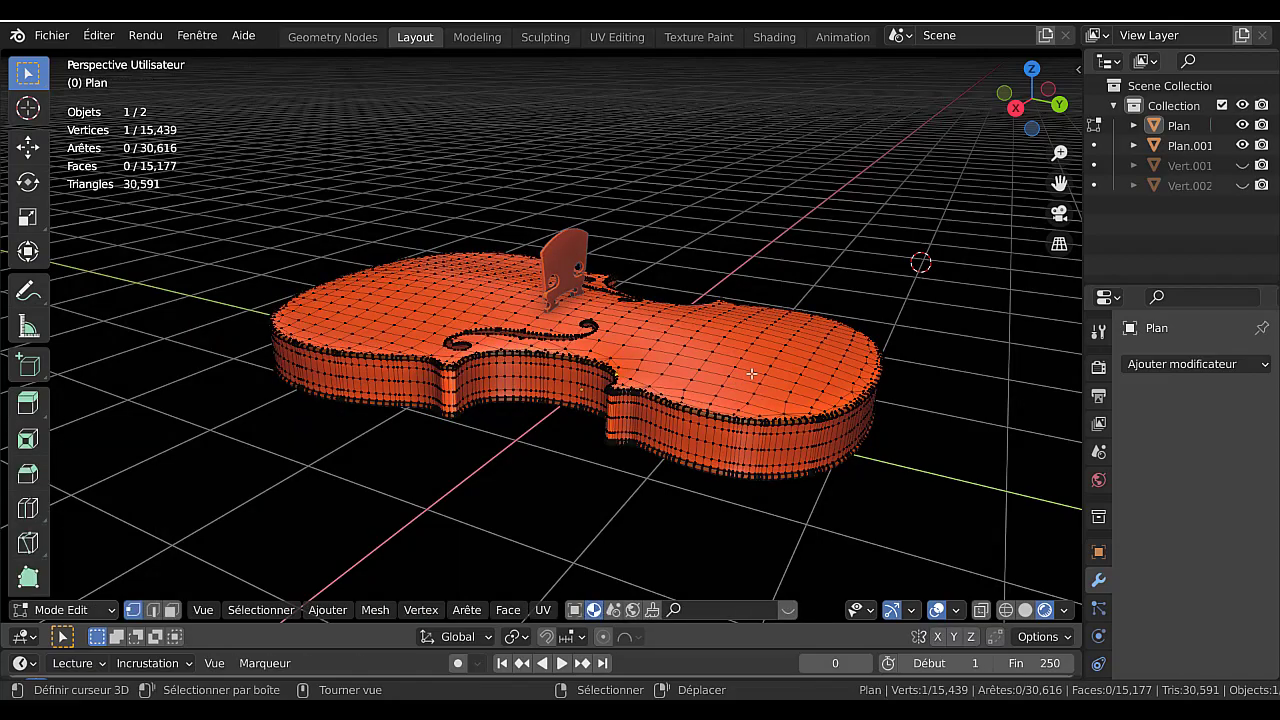
key("Tab")
middle_click_drag(757, 329, 460, 380)
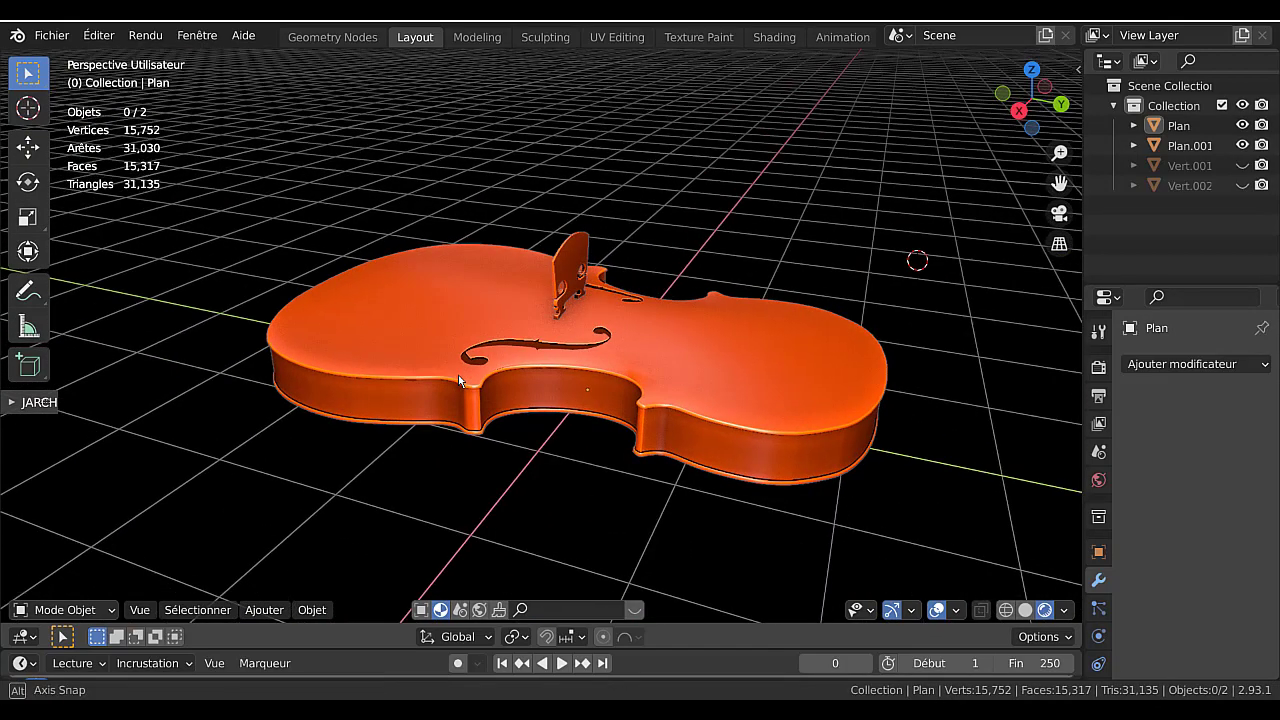
middle_click_drag(731, 357, 794, 371)
scroll(709, 271, "up", 4)
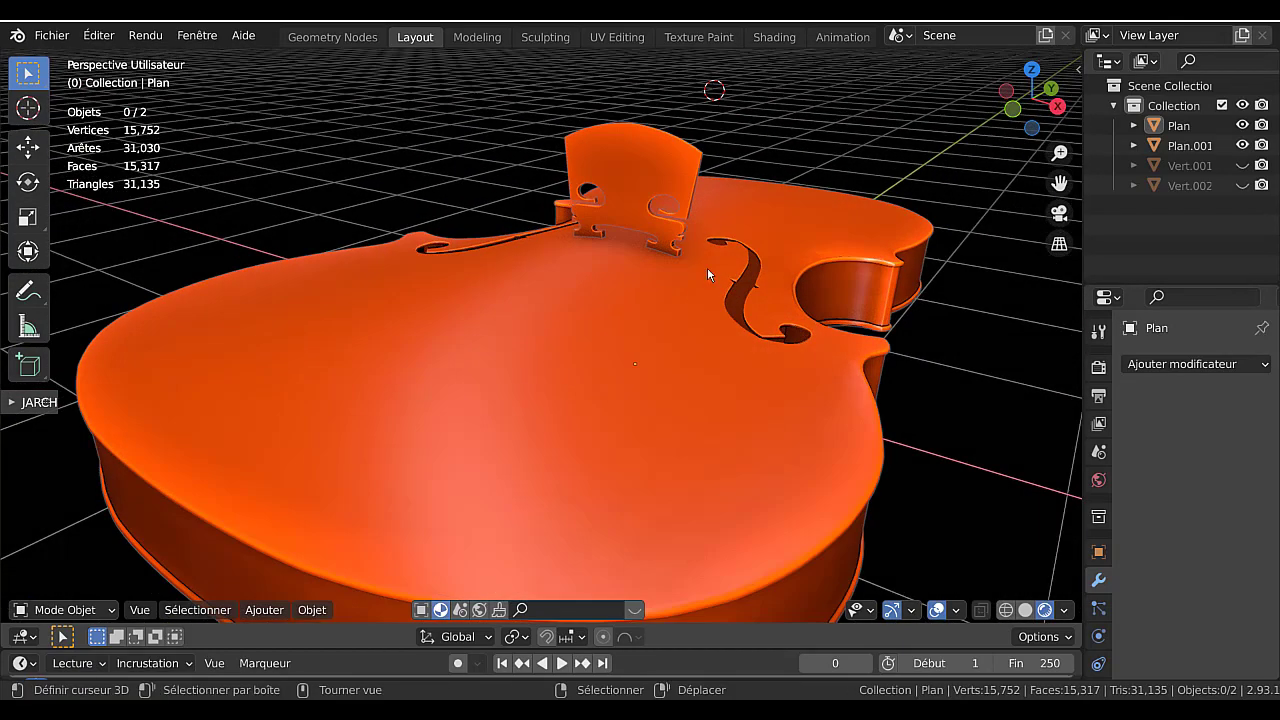
left_click(675, 196)
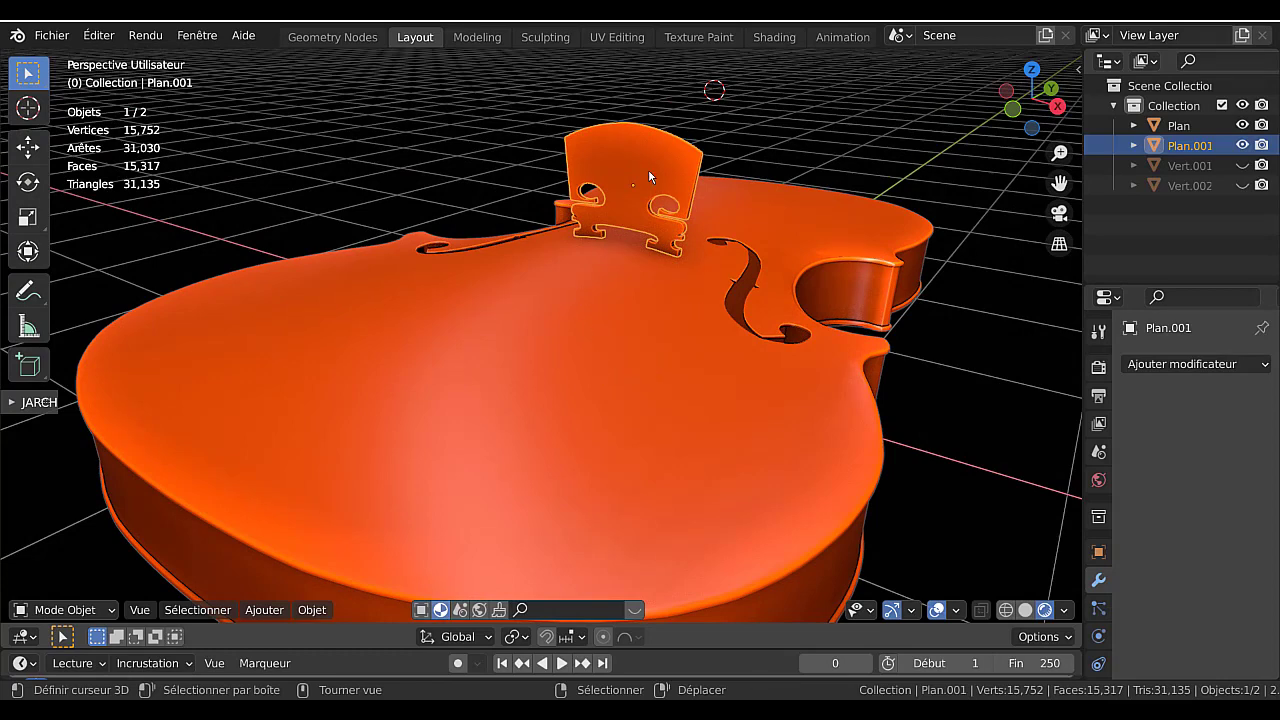
scroll(757, 206, "down", 4)
middle_click_drag(757, 206, 752, 344)
left_click(753, 347)
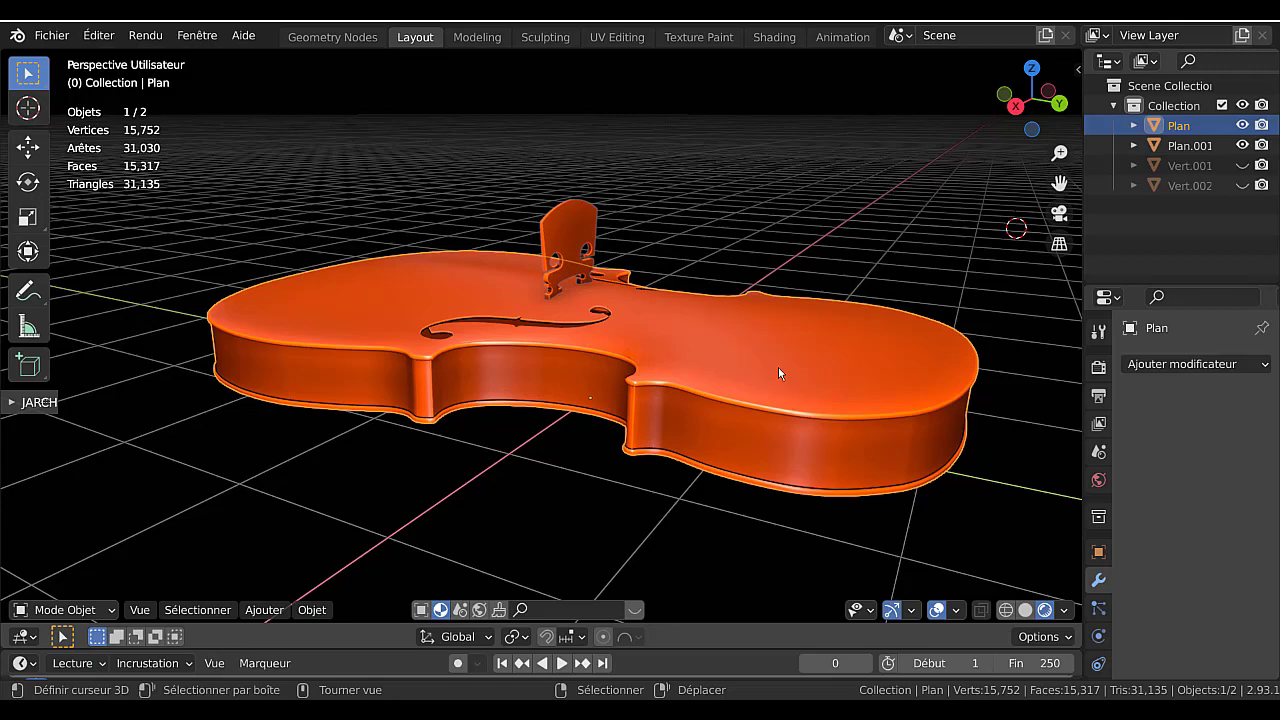
middle_click_drag(734, 363, 877, 349)
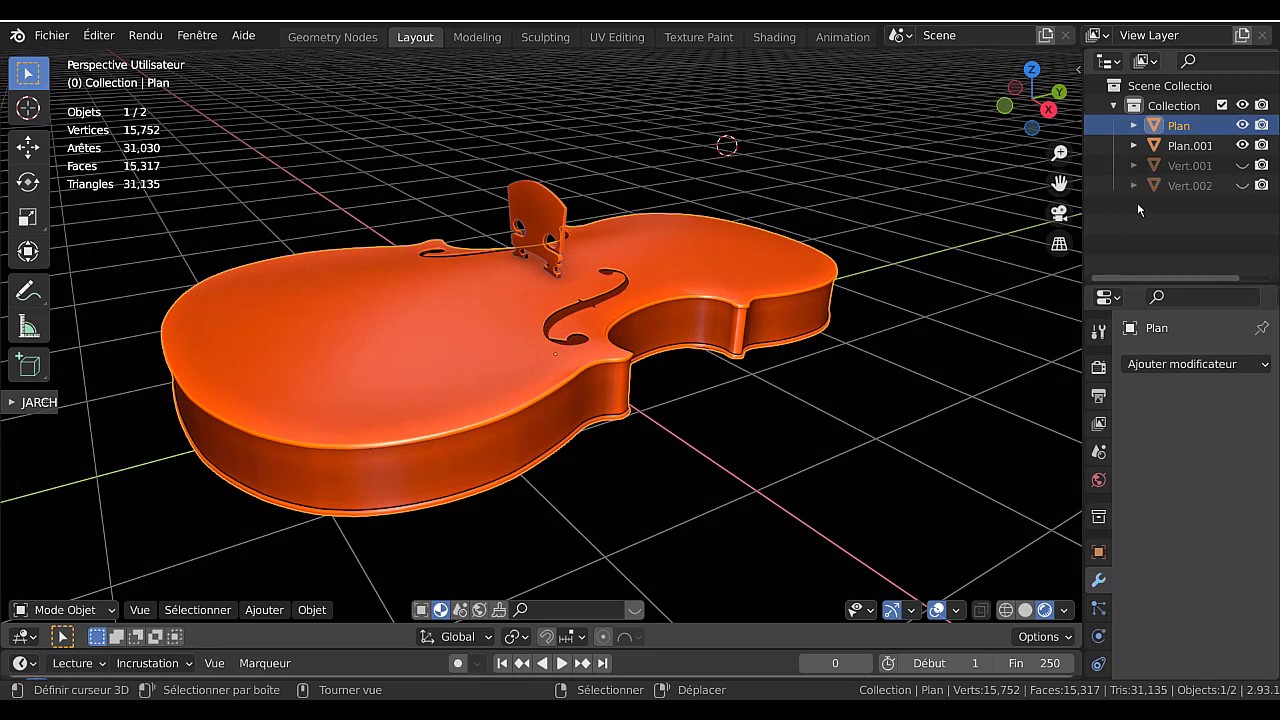
- In Solid shading, unhide the Vert.001 and Vert.002 outline objects and hide the violin body Plan
left_click(1162, 170)
left_click(1168, 186)
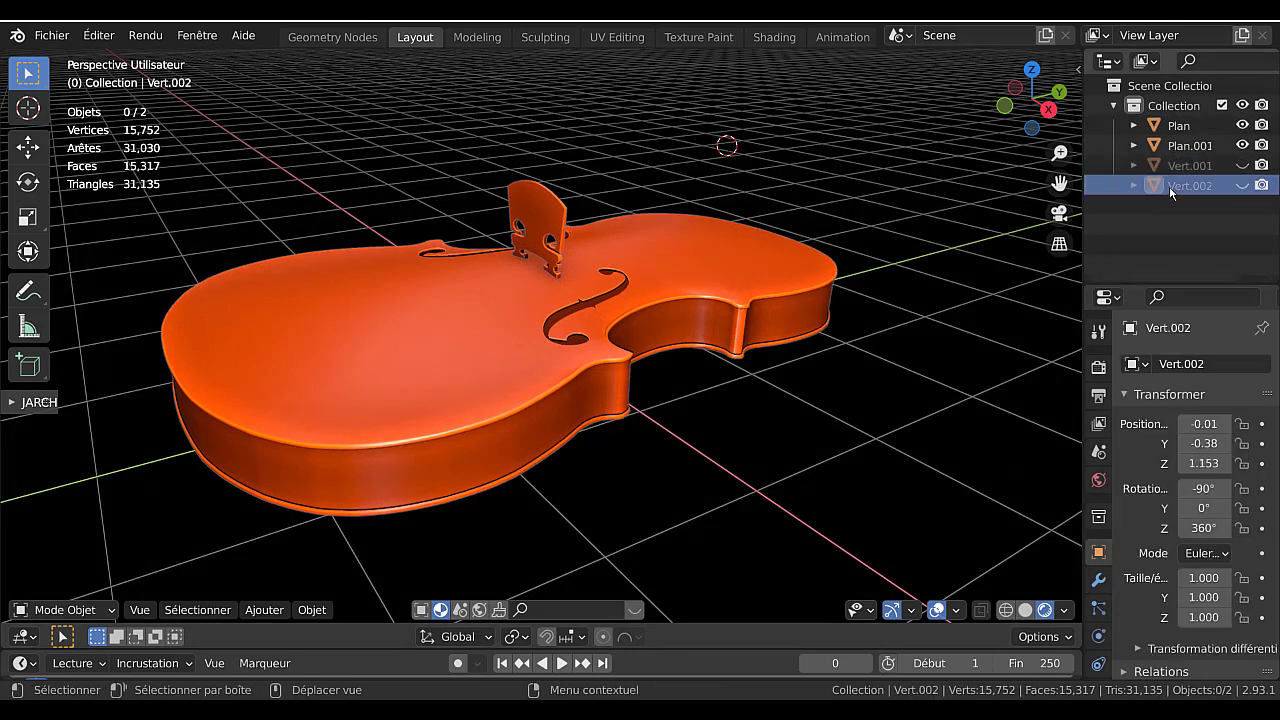
left_click(1025, 610)
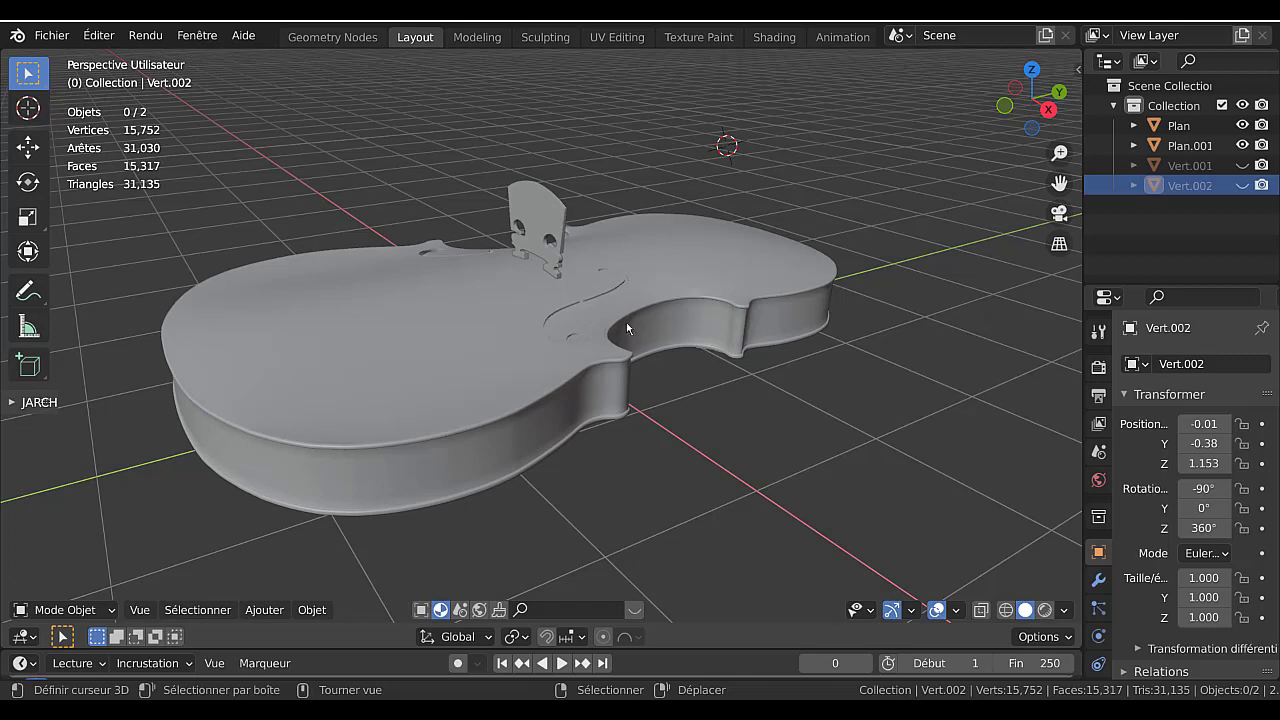
middle_click_drag(627, 328, 624, 290)
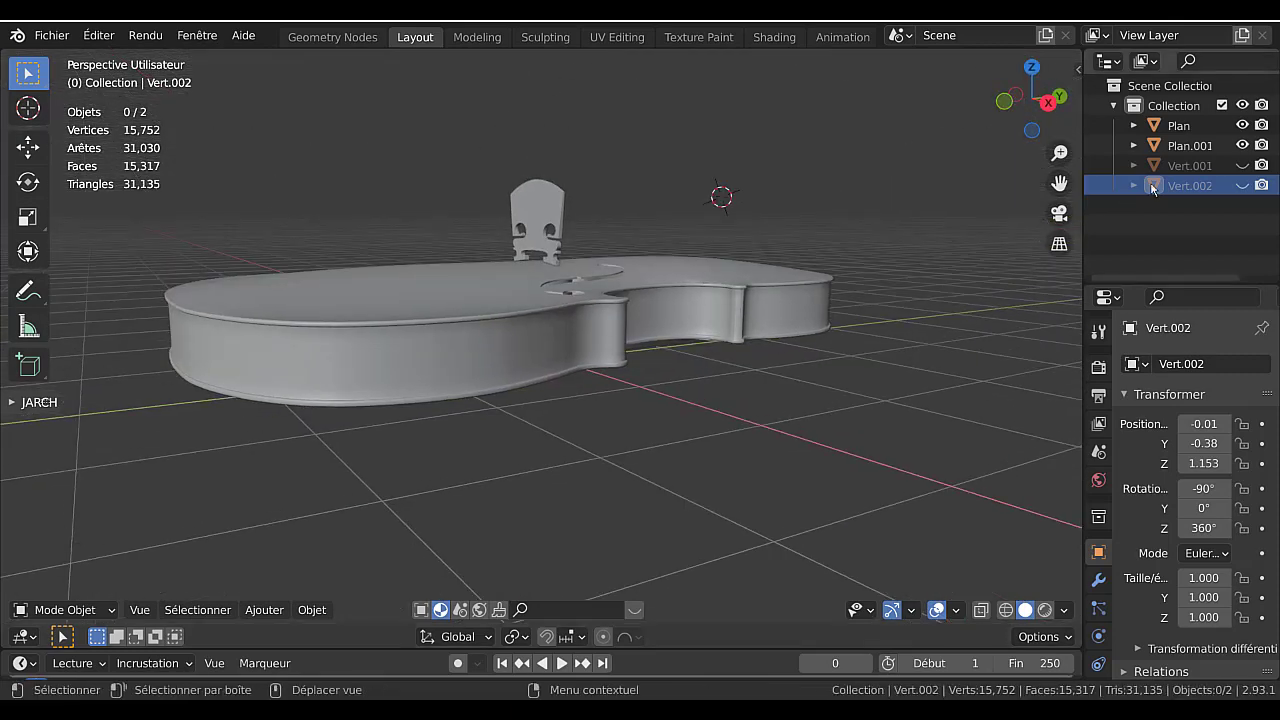
left_click(1242, 165)
left_click(1242, 185)
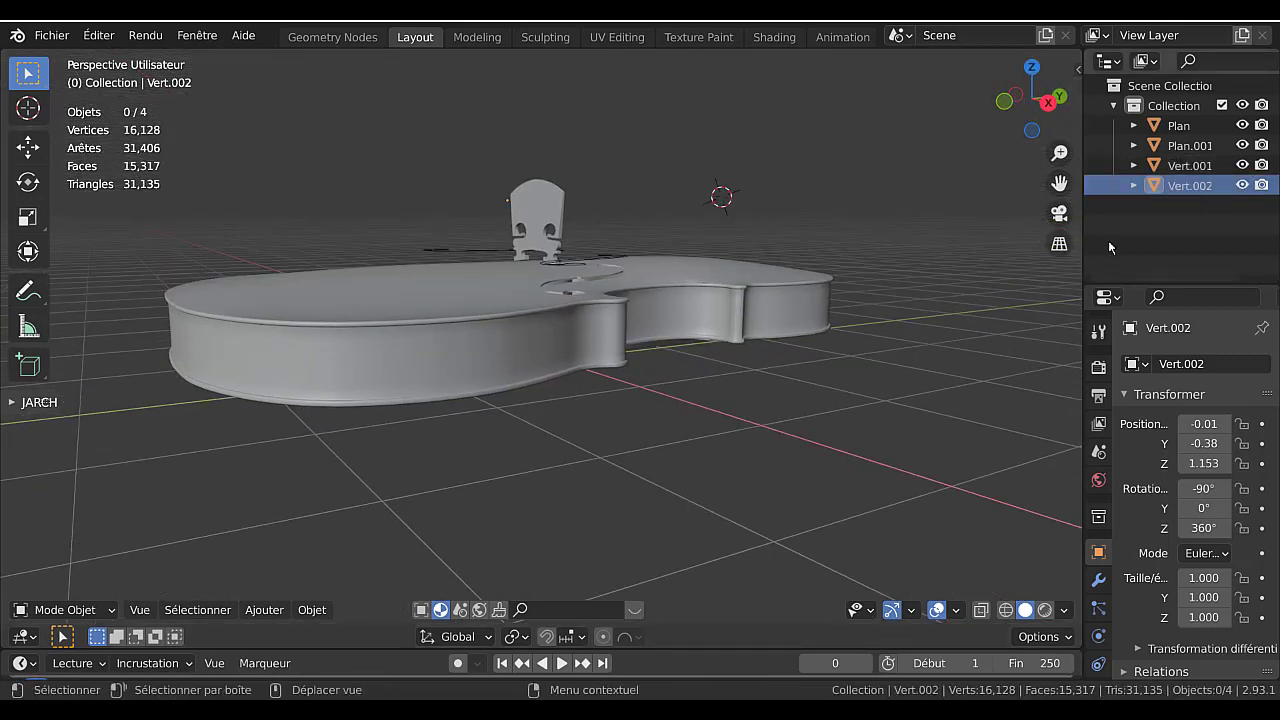
left_click(761, 301)
left_click(1242, 125)
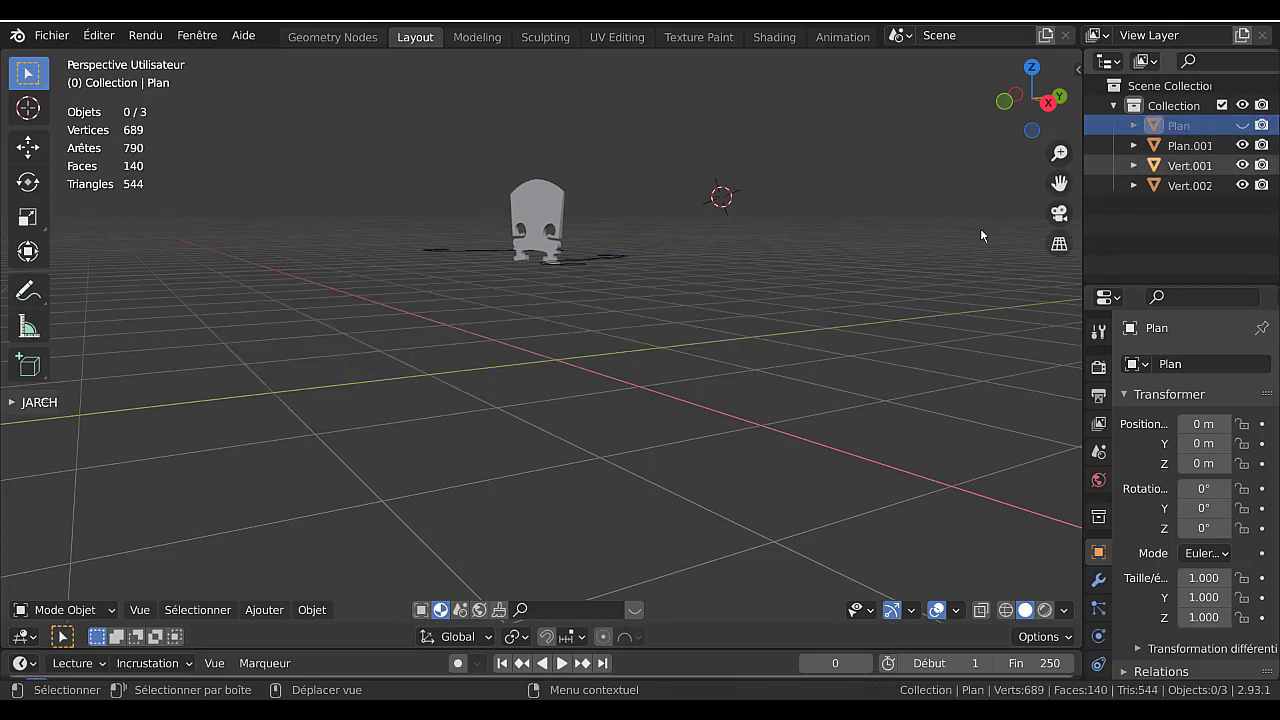
- Select the f-hole outlines Vert.002 together with the body outline Vert.001 and copy both objects
middle_click_drag(980, 236, 553, 342)
left_click(596, 303)
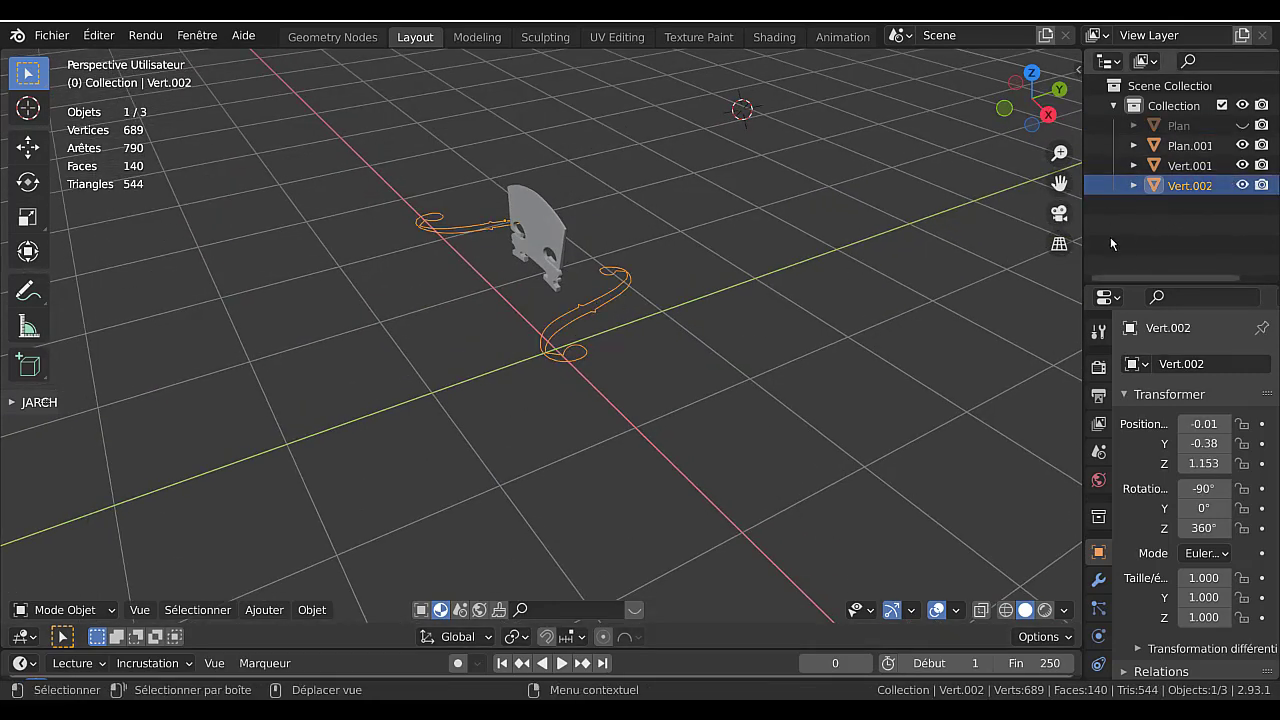
scroll(751, 316, "down", 5)
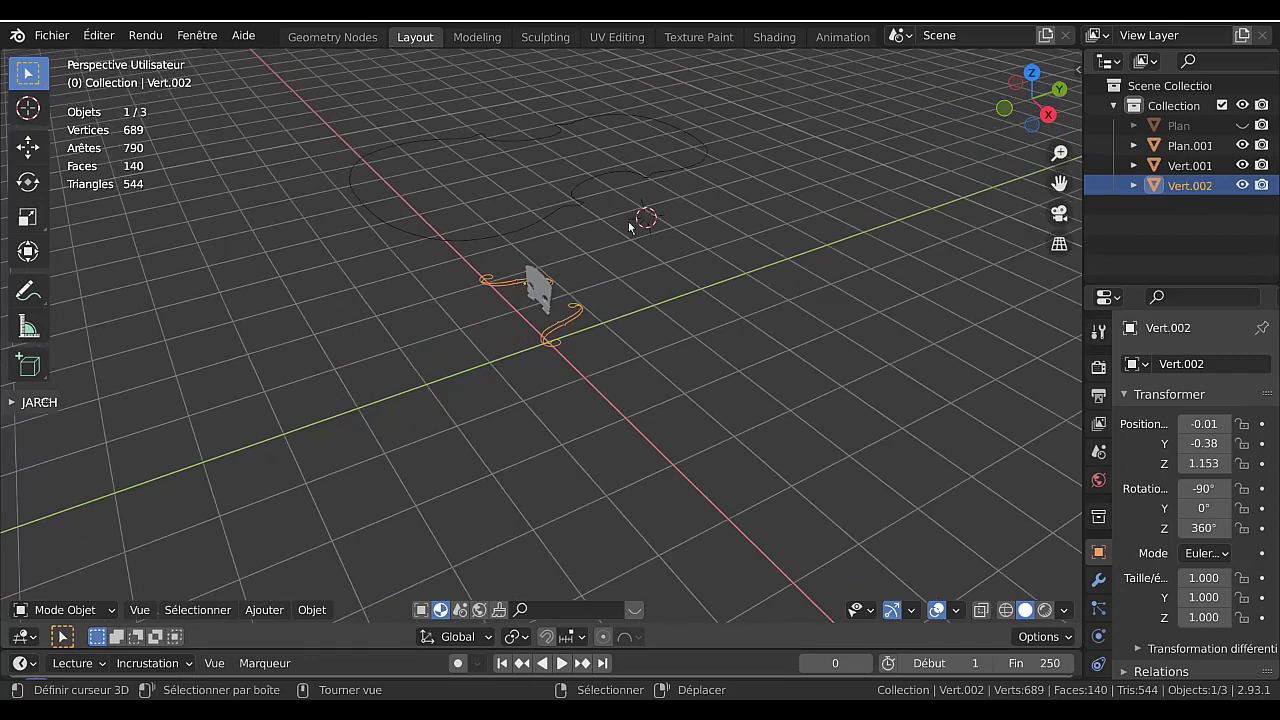
left_click(596, 177, "shift")
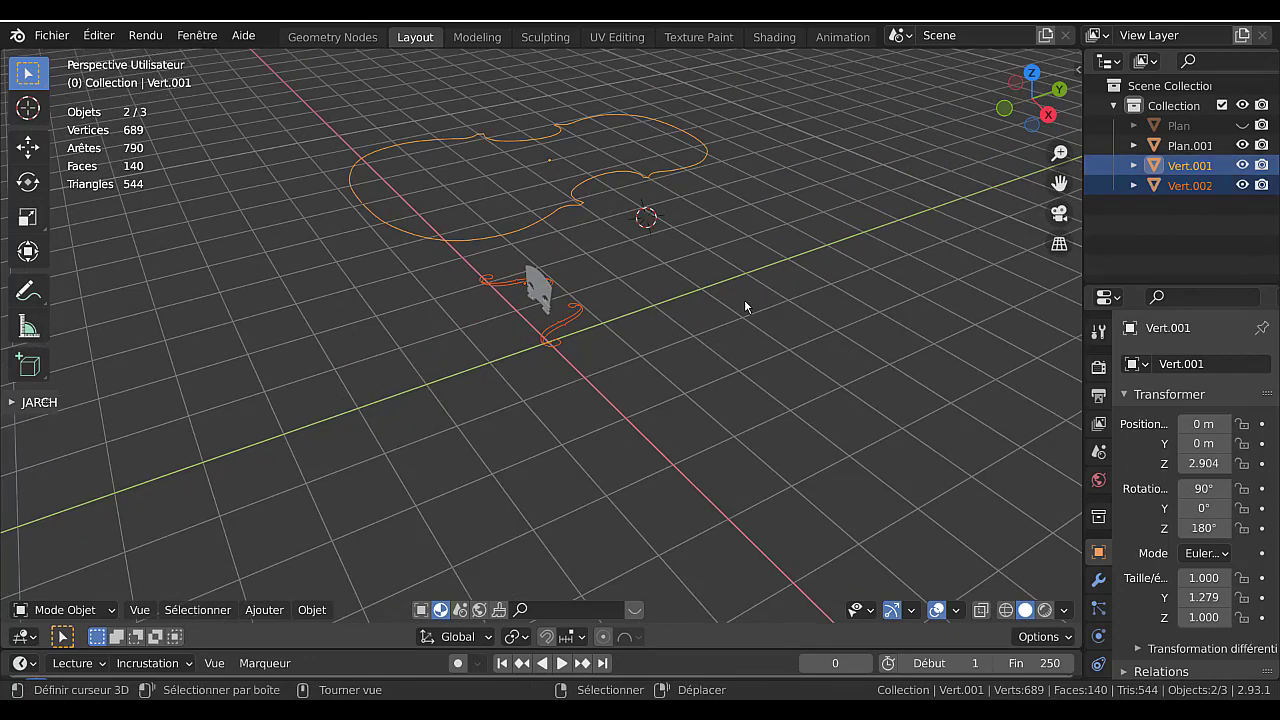
middle_click_drag(745, 306, 734, 291)
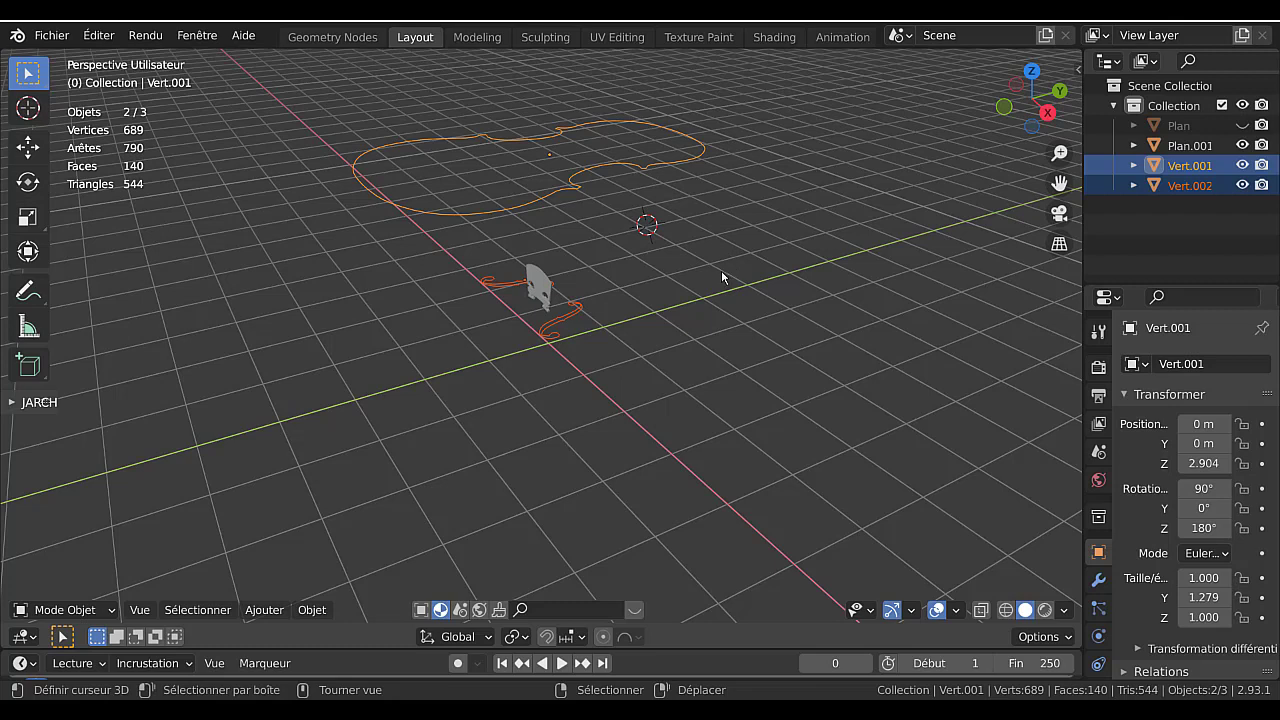
key("ctrl+c")
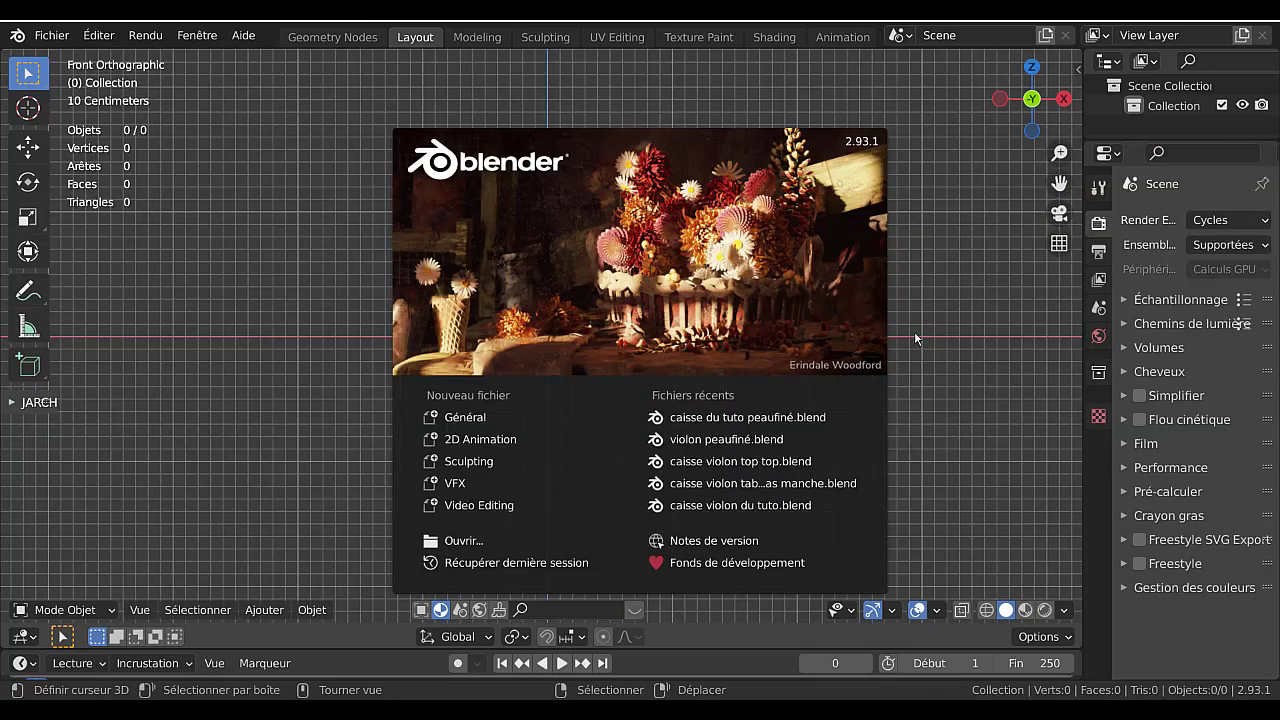
- Switch to a new empty Blender scene and paste the two copied outline objects into it
left_click(984, 401)
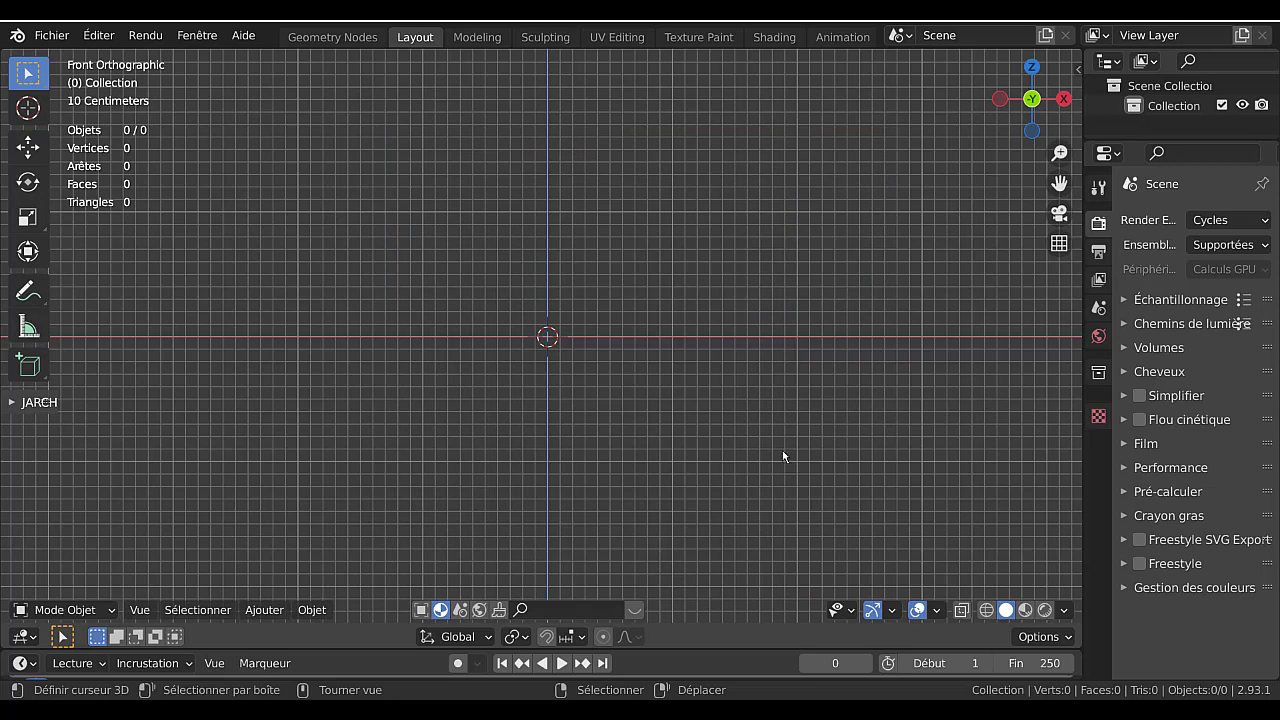
key("ctrl")
key("ctrl+v")
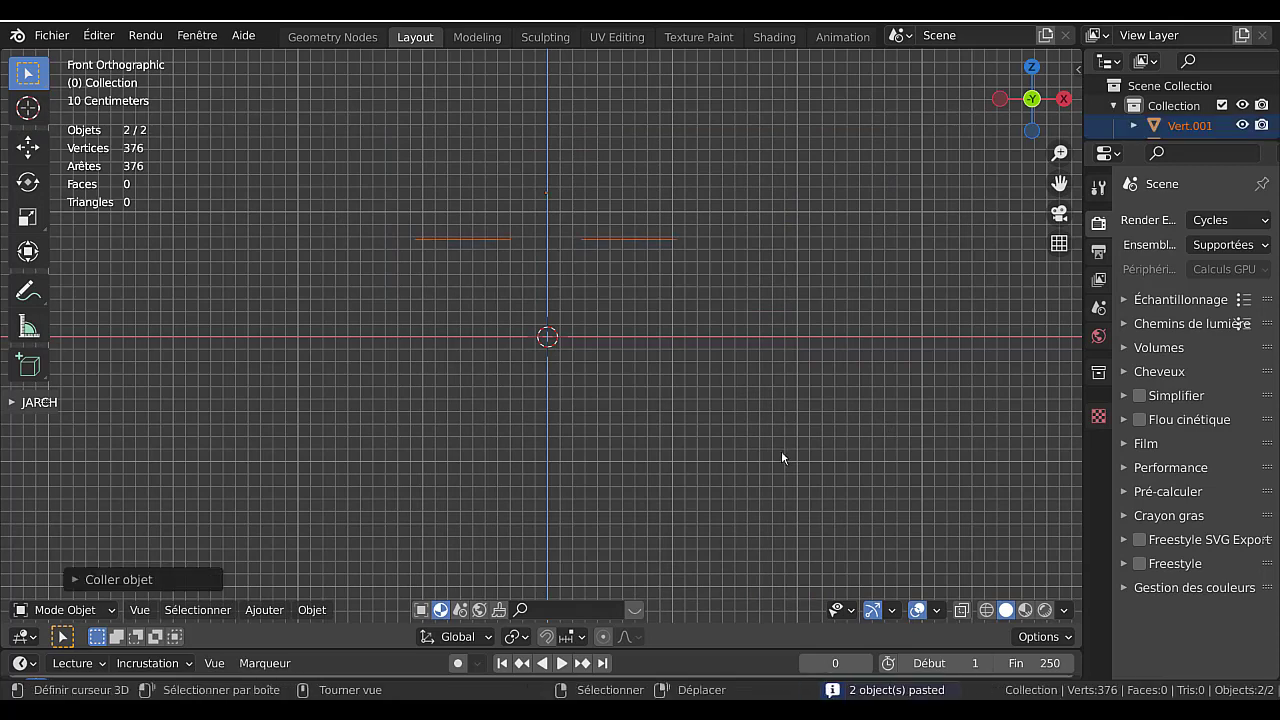
- Move the f-hole outlines up along the Z axis to roughly the height of the violin body outline
middle_click_drag(763, 380, 703, 394)
scroll(644, 332, "down", 4)
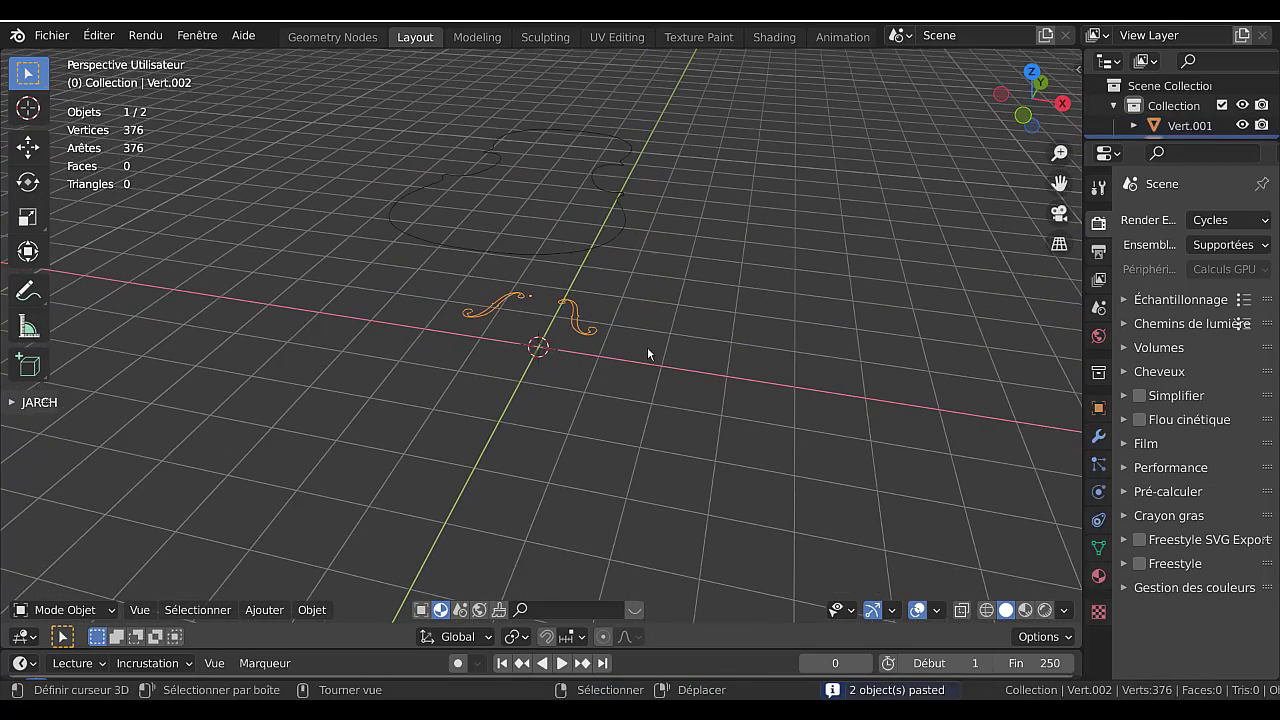
left_click(631, 240)
left_click(596, 315)
key("g")
key("z")
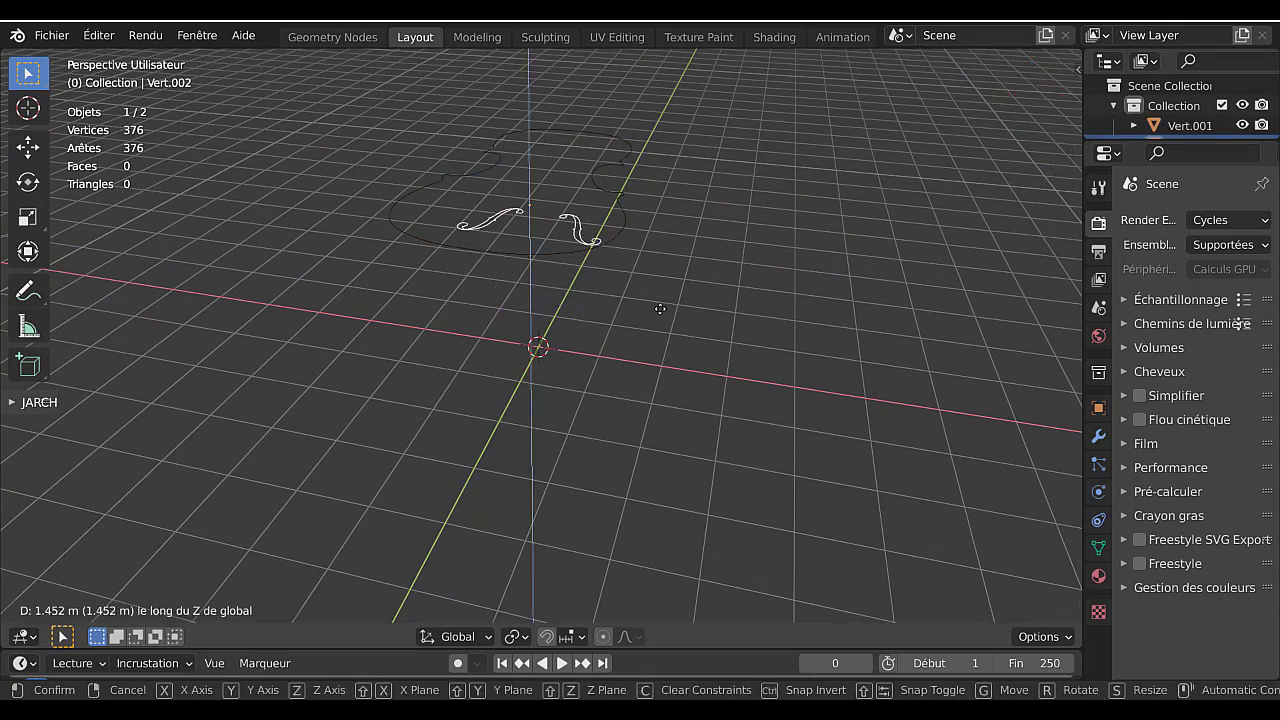
left_click(707, 301)
- Switch to the top orthographic view with the violin outlines centred
middle_click_drag(707, 301, 740, 448)
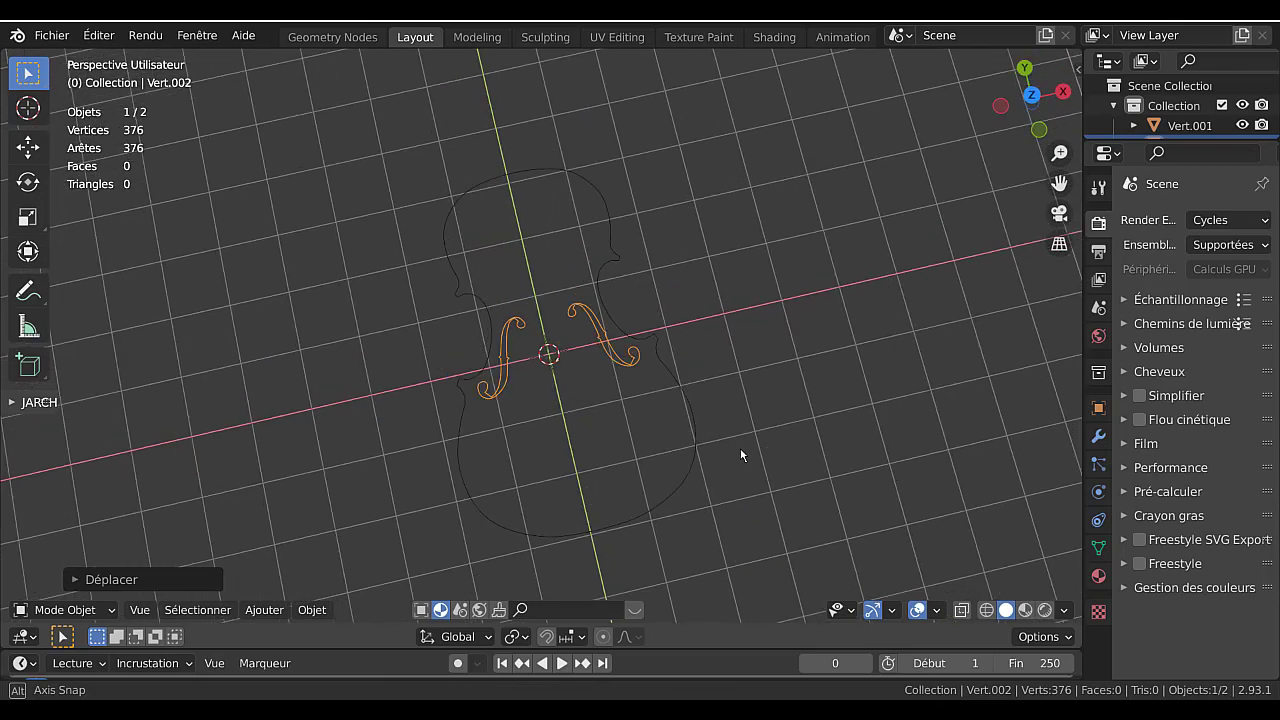
key("KP_7")
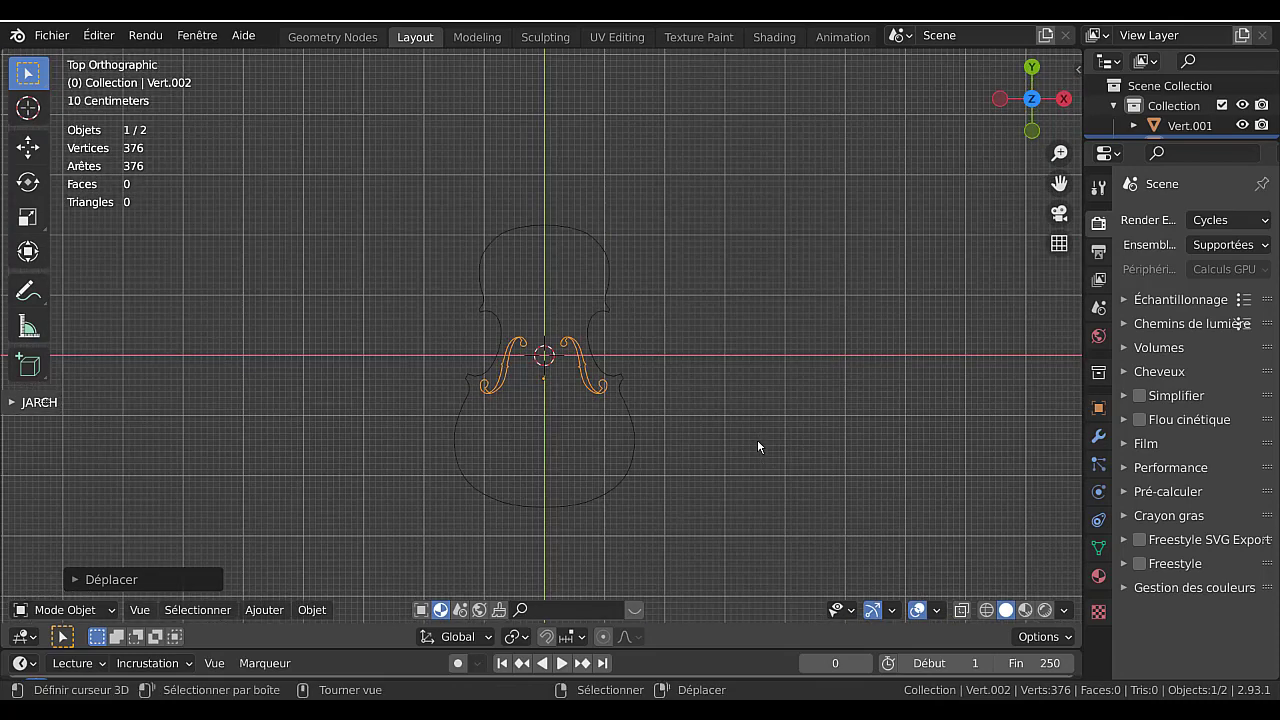
middle_click_drag(742, 448, 779, 420, "shift")
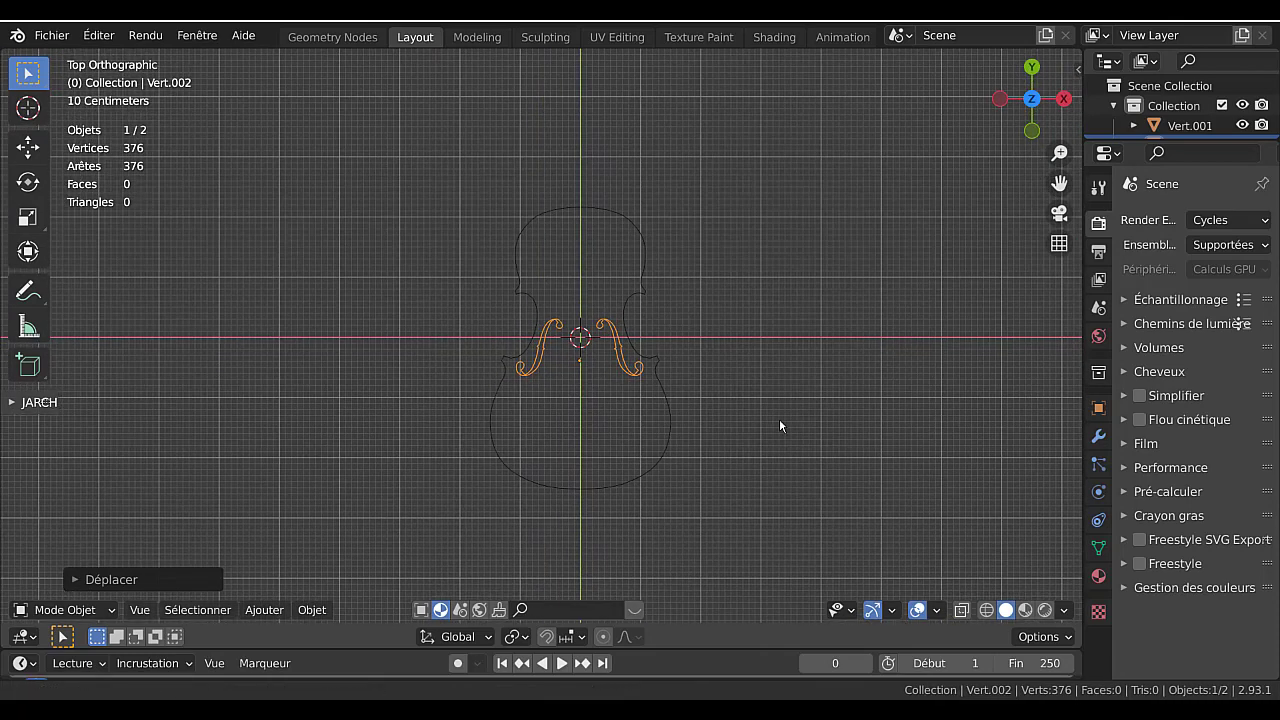
left_click(265, 610)
mouse_move(282, 587)
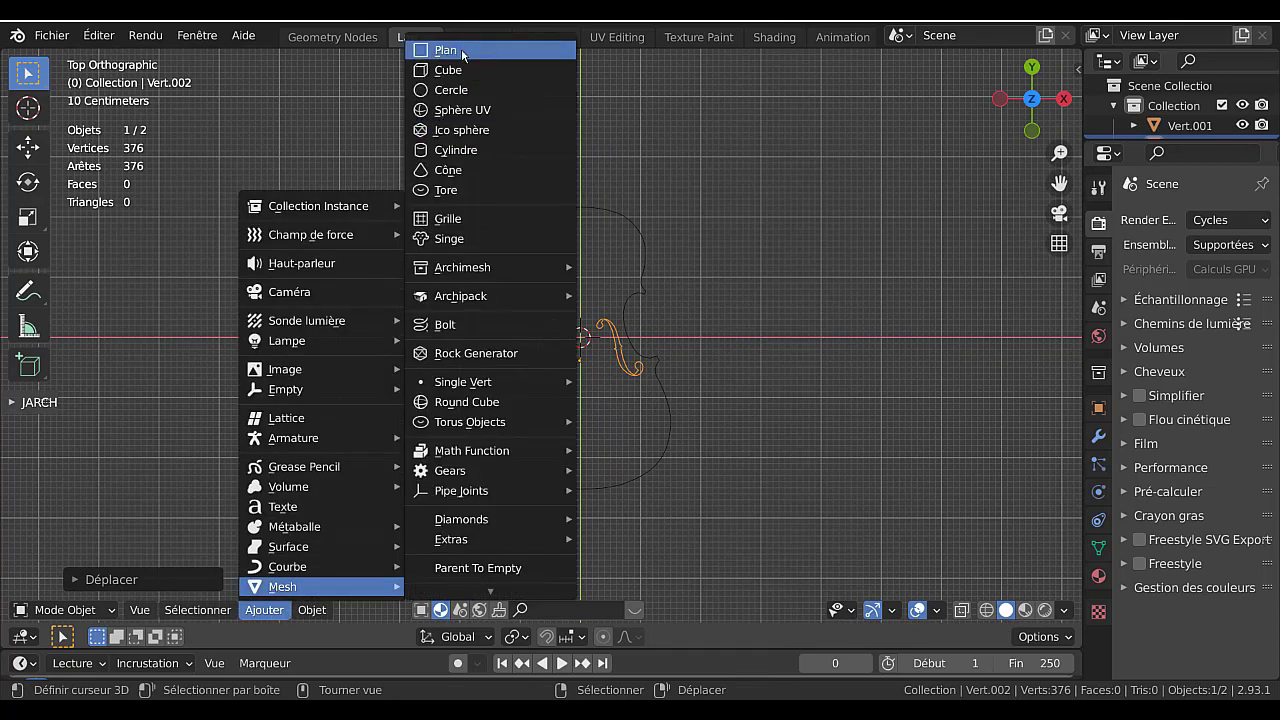
key("Escape")
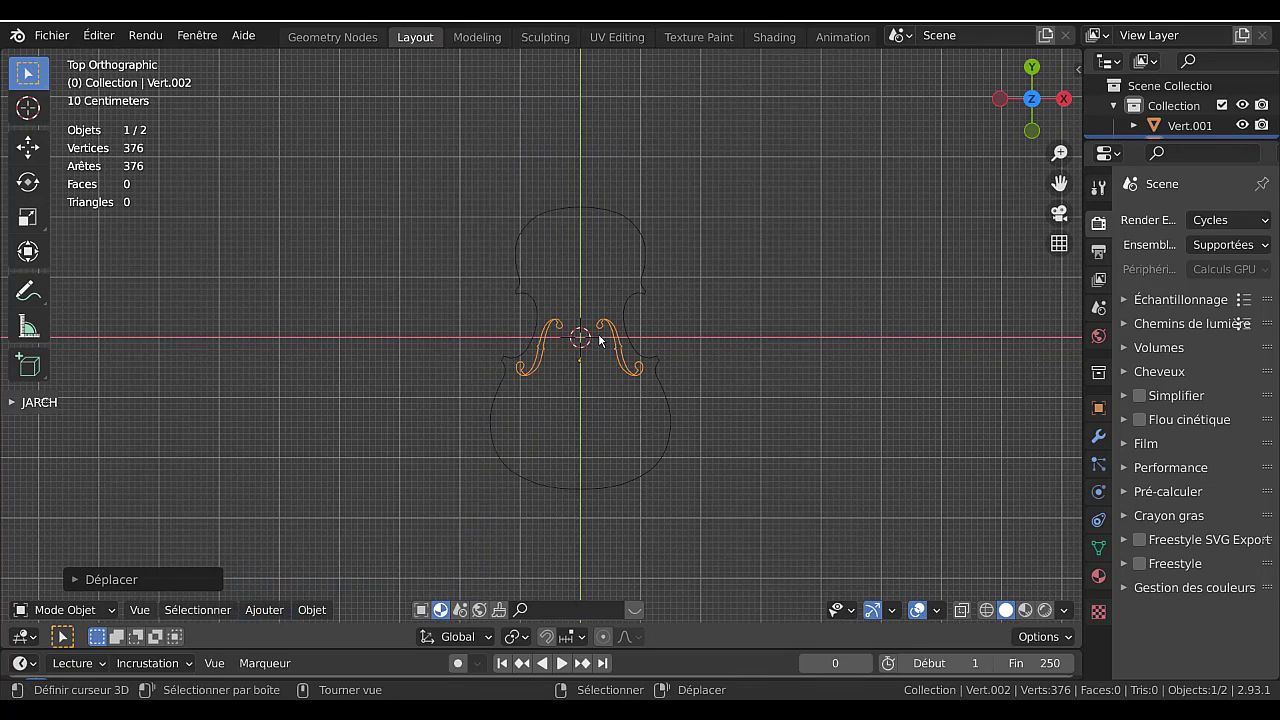
- Add a plane mesh at the origin and scale it along X and Y into a rectangle enclosing the whole violin outline
left_click(260, 608)
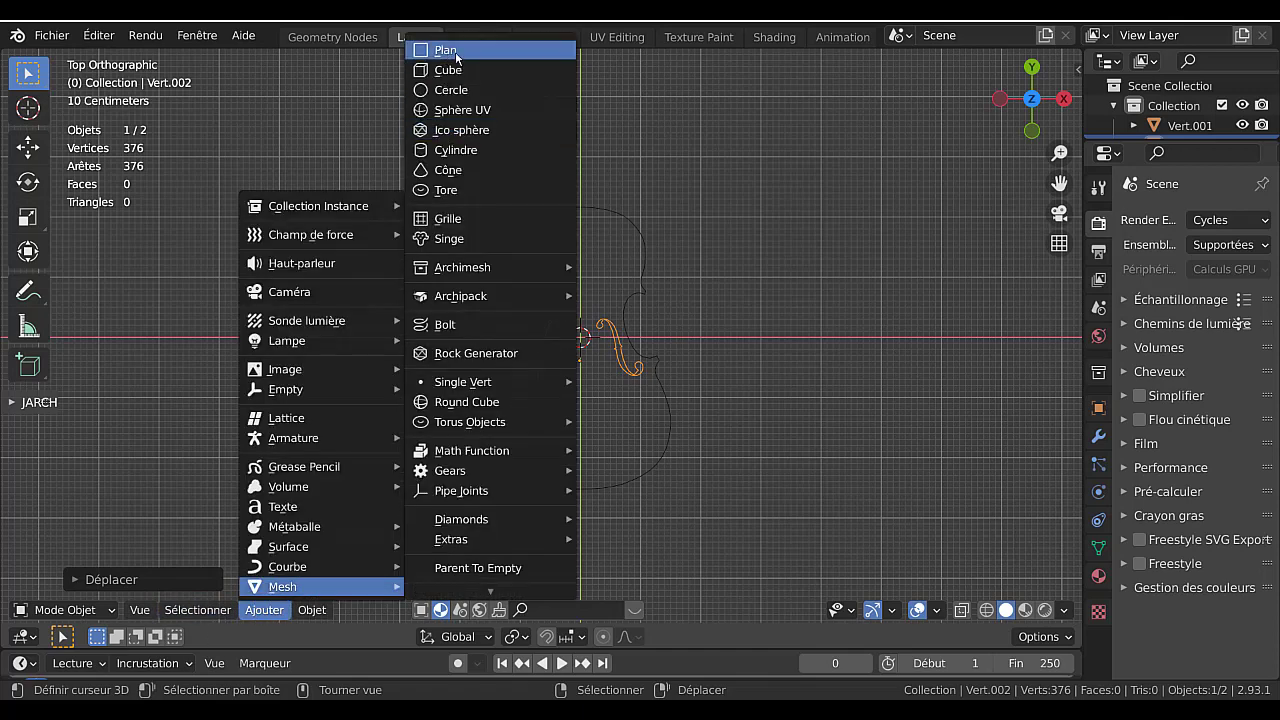
left_click(446, 50)
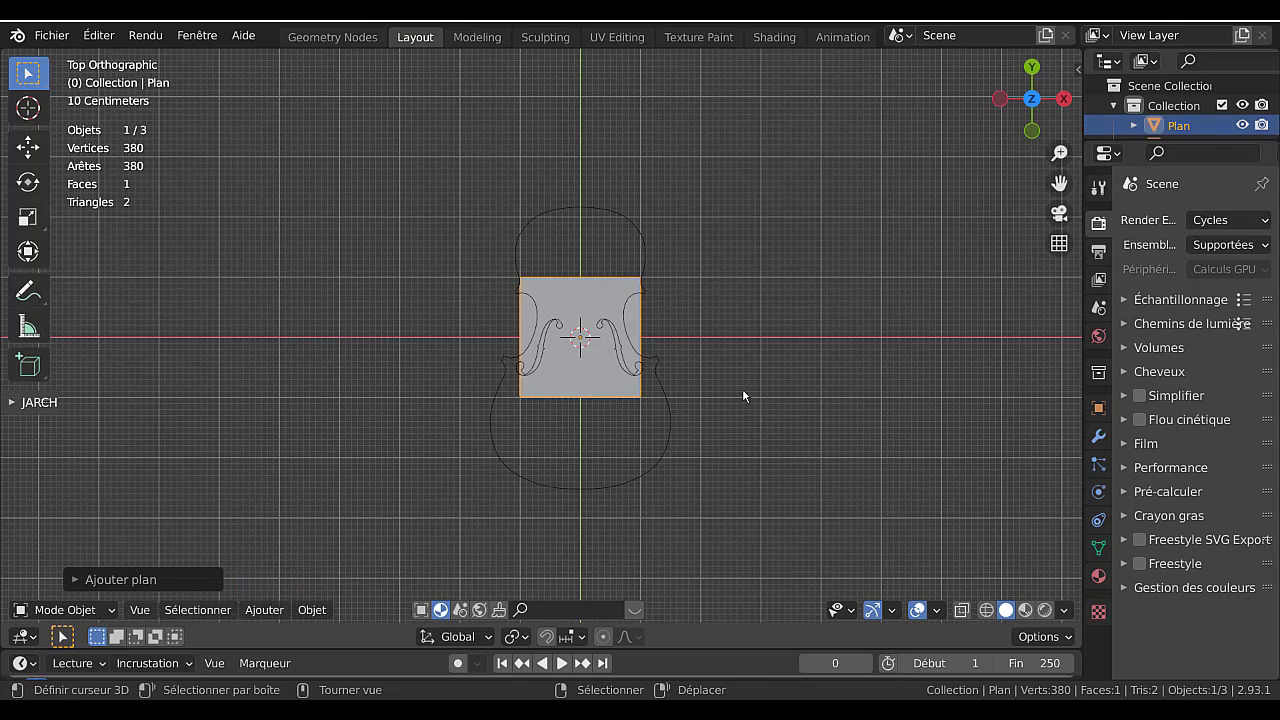
key("s")
key("x")
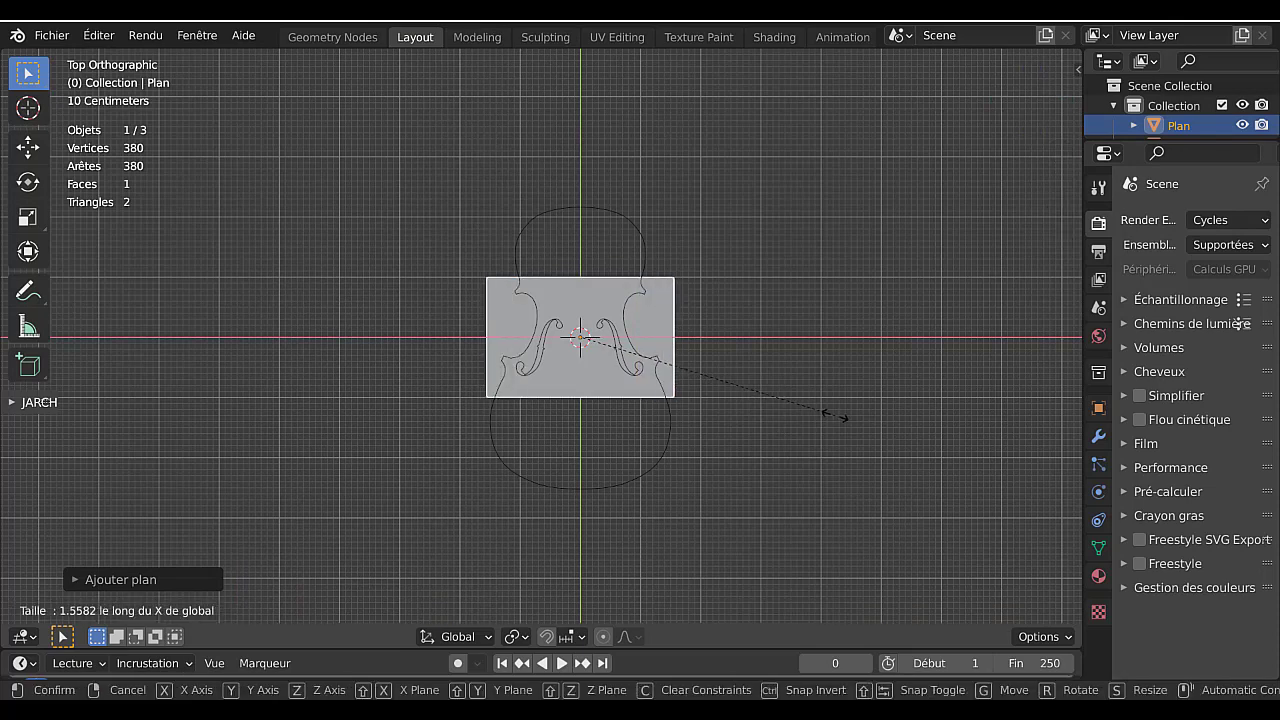
left_click(815, 450)
key("s")
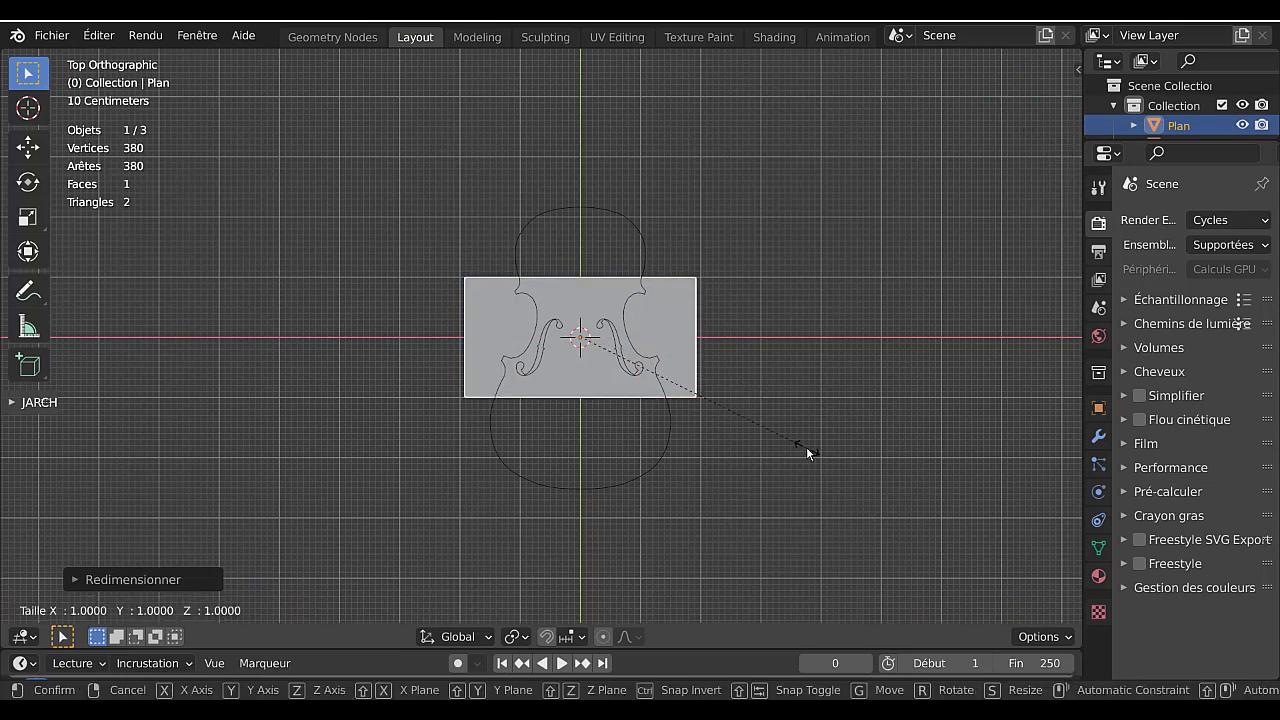
key("y")
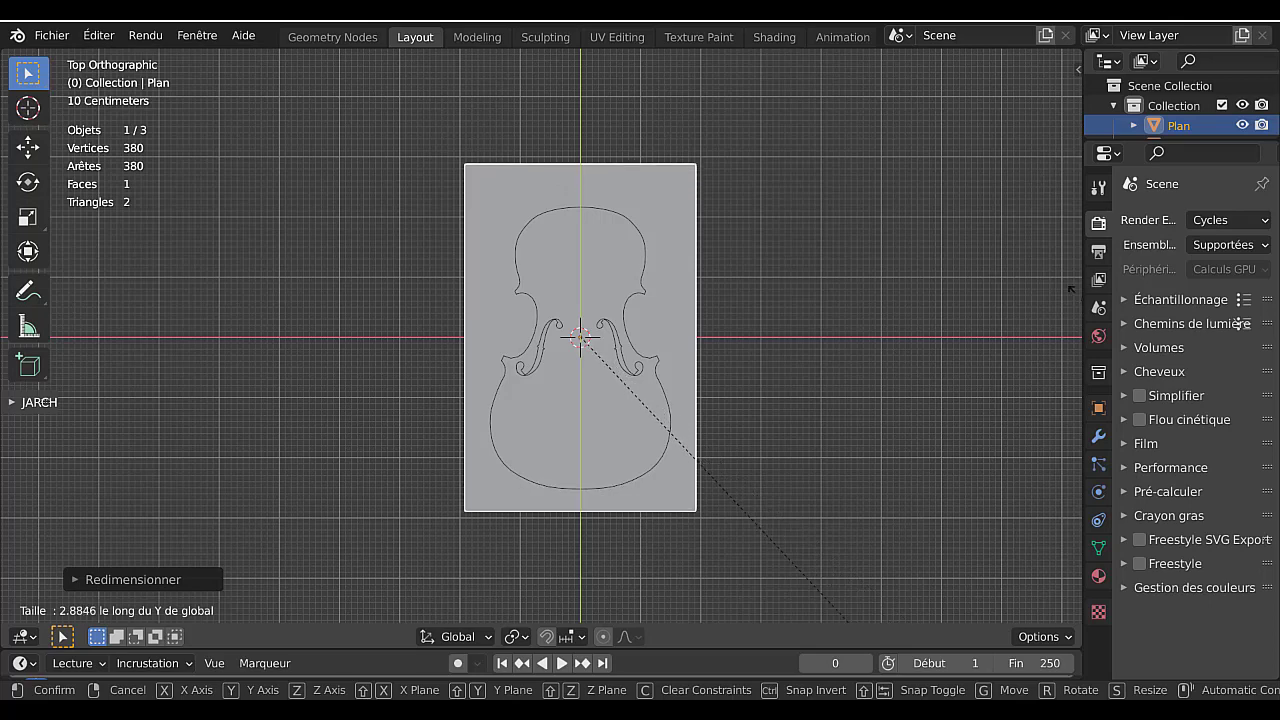
key("Return")
- Enter edit mode on the plane and add 13 evenly spaced loop cuts running along its length
left_click(646, 240)
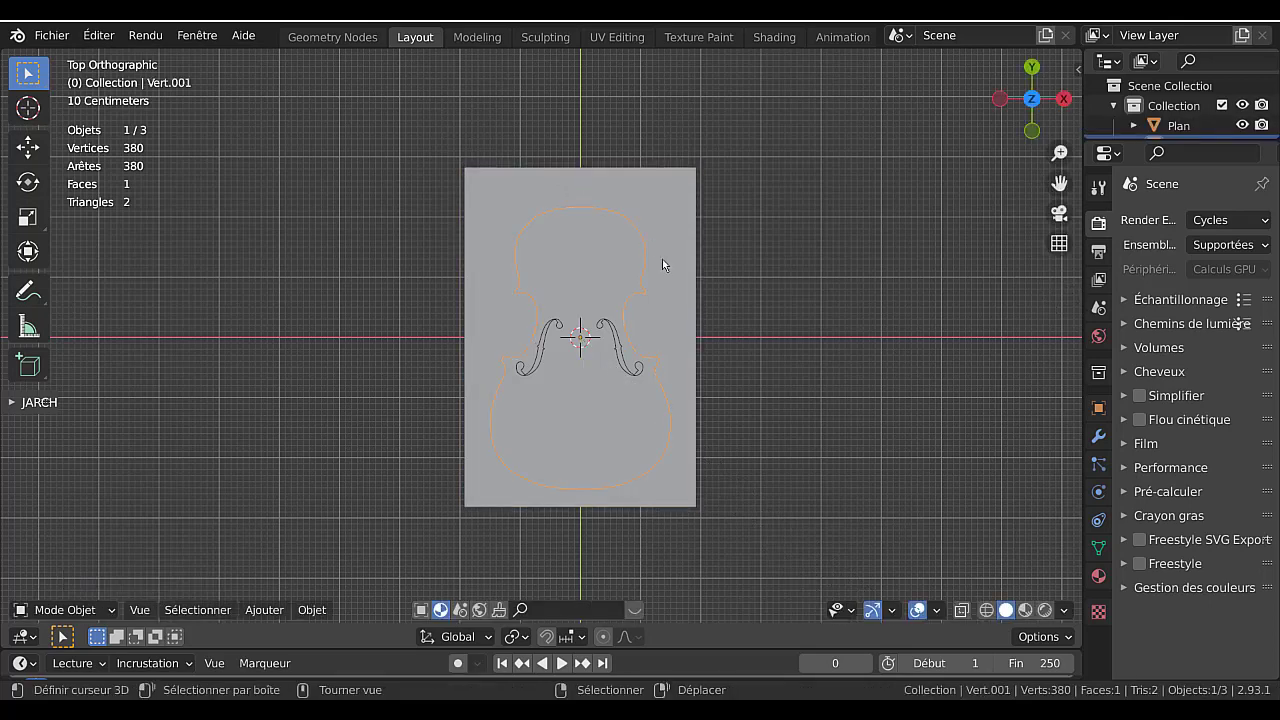
scroll(688, 282, "up", 1)
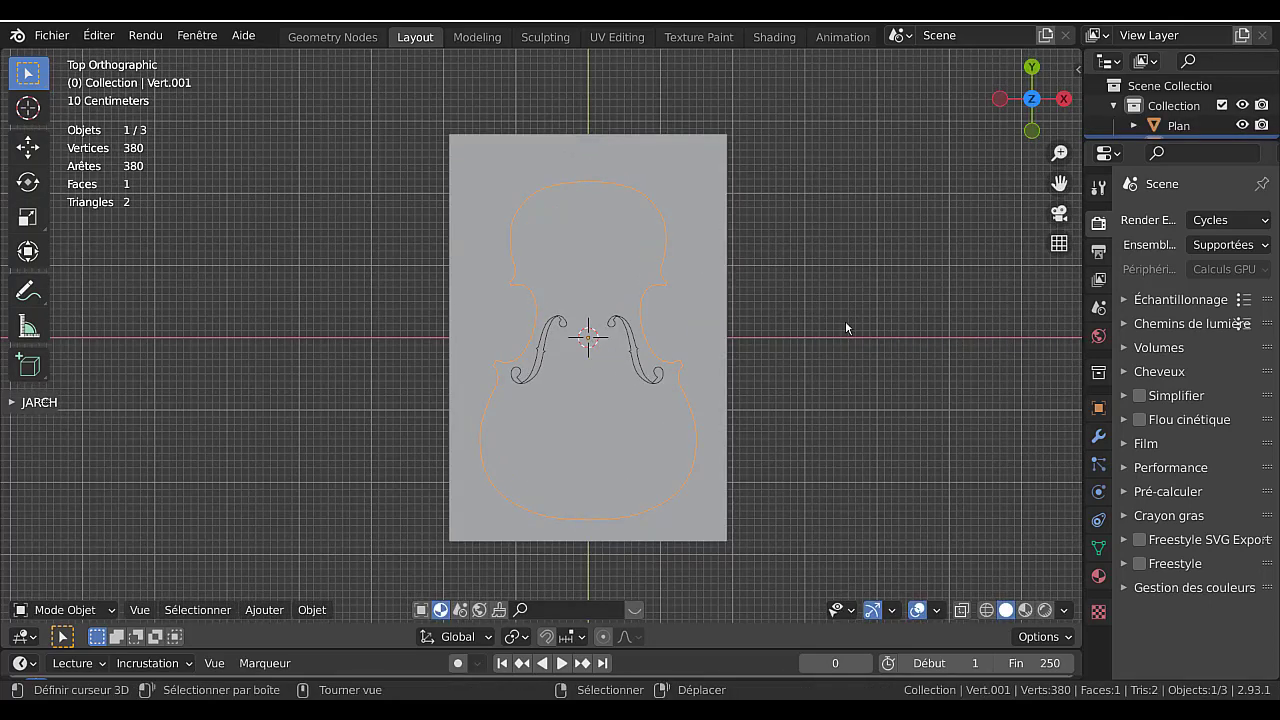
middle_click_drag(845, 320, 720, 305)
left_click(717, 320)
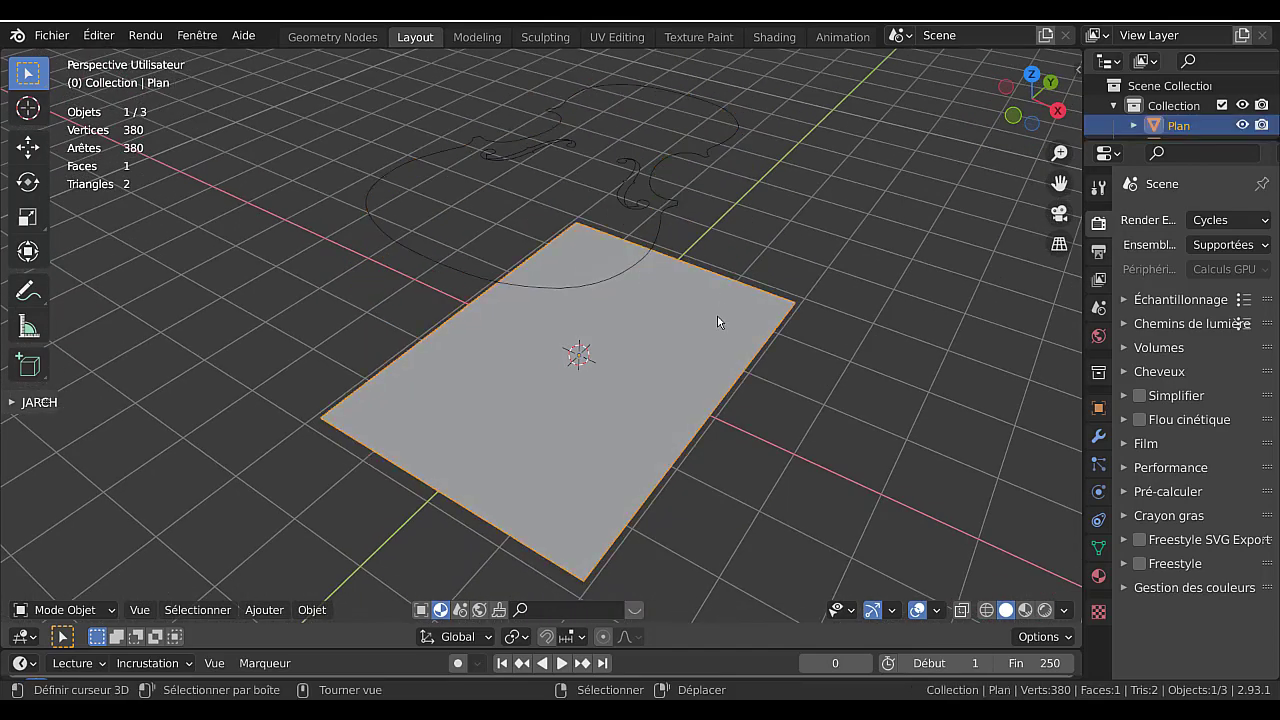
key("Tab")
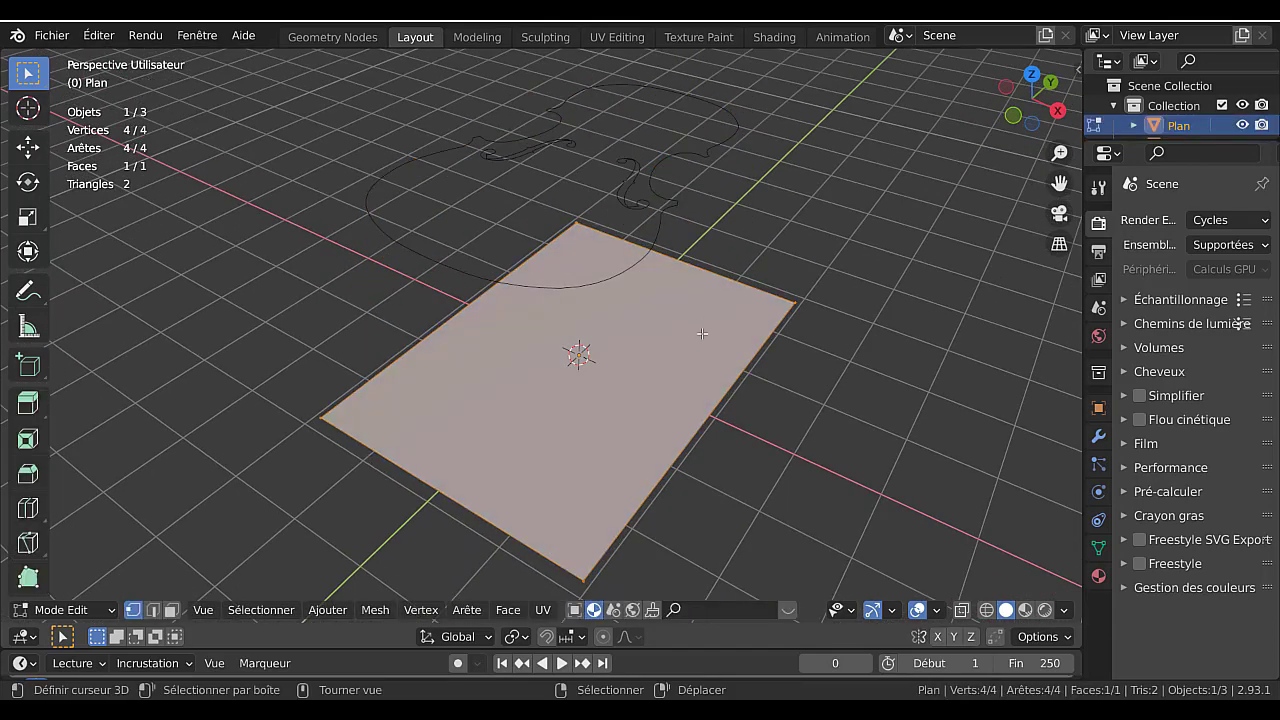
middle_click_drag(703, 334, 678, 432)
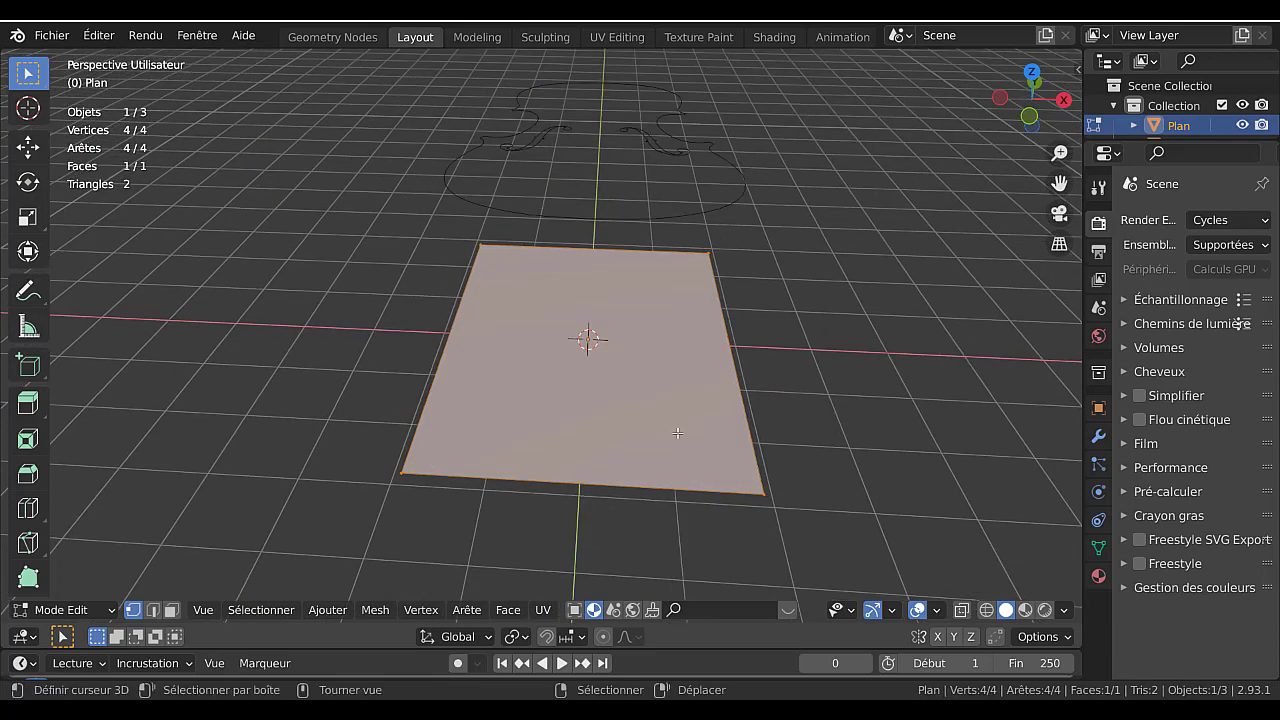
key("ctrl+r")
scroll(618, 470, "up", 11)
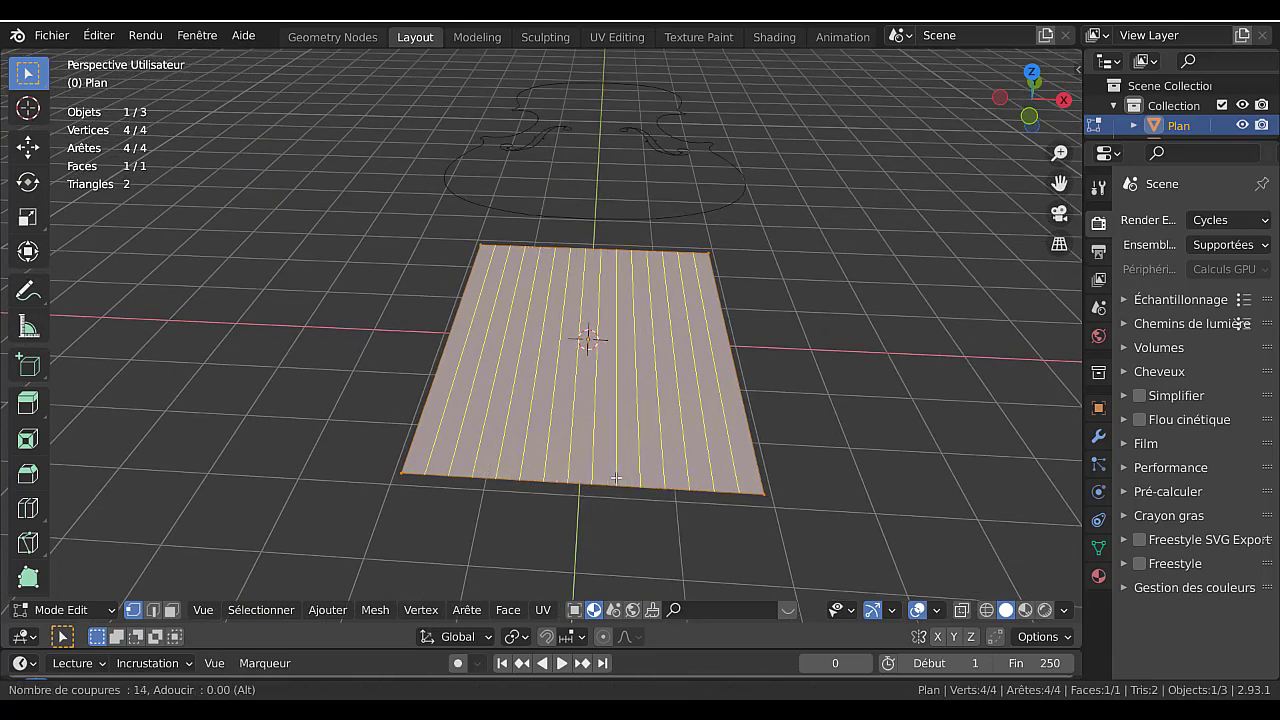
scroll(618, 482, "up", 1)
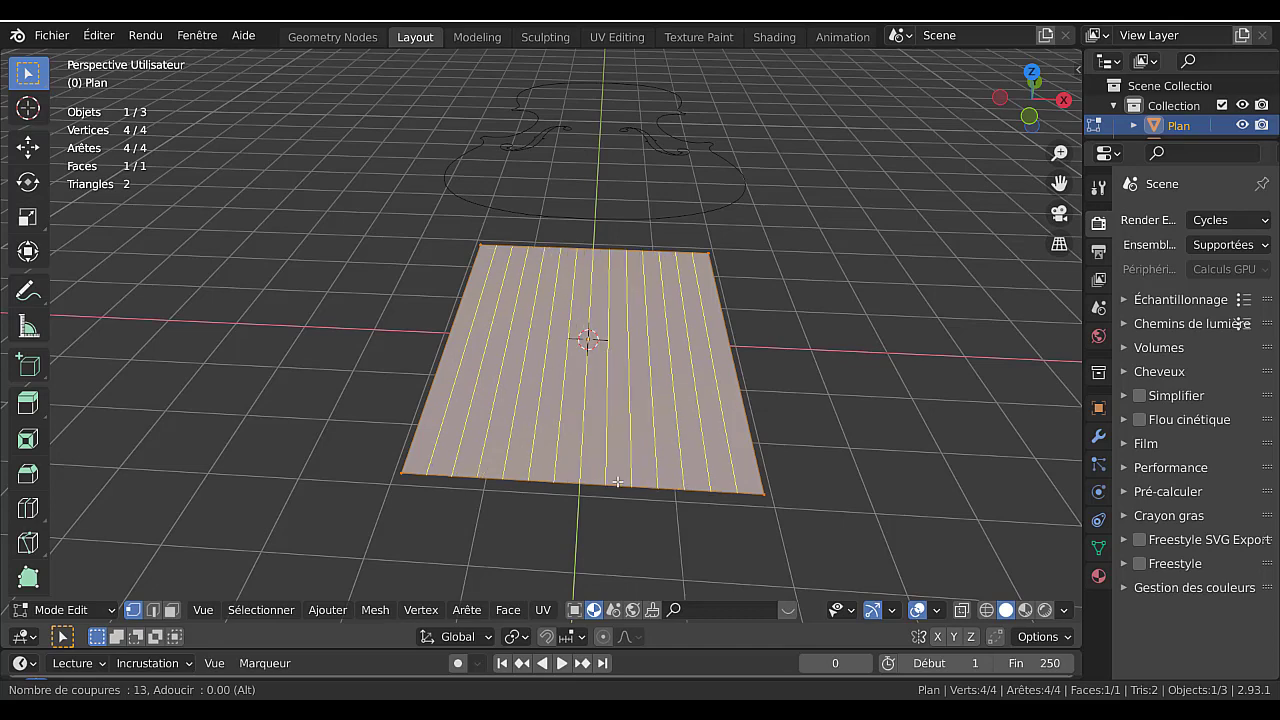
left_click(618, 482)
right_click(616, 481)
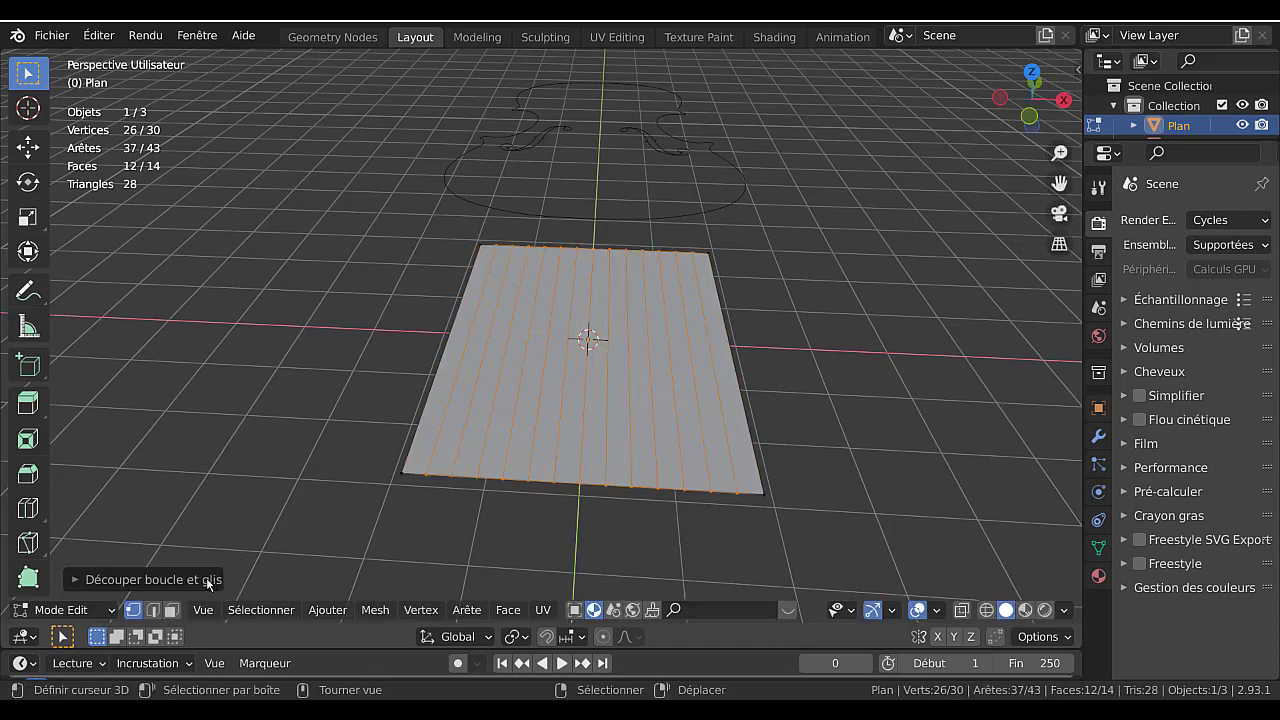
- Select the plane's central lengthwise edge and enable proportional editing with sphere falloff
left_click(171, 610)
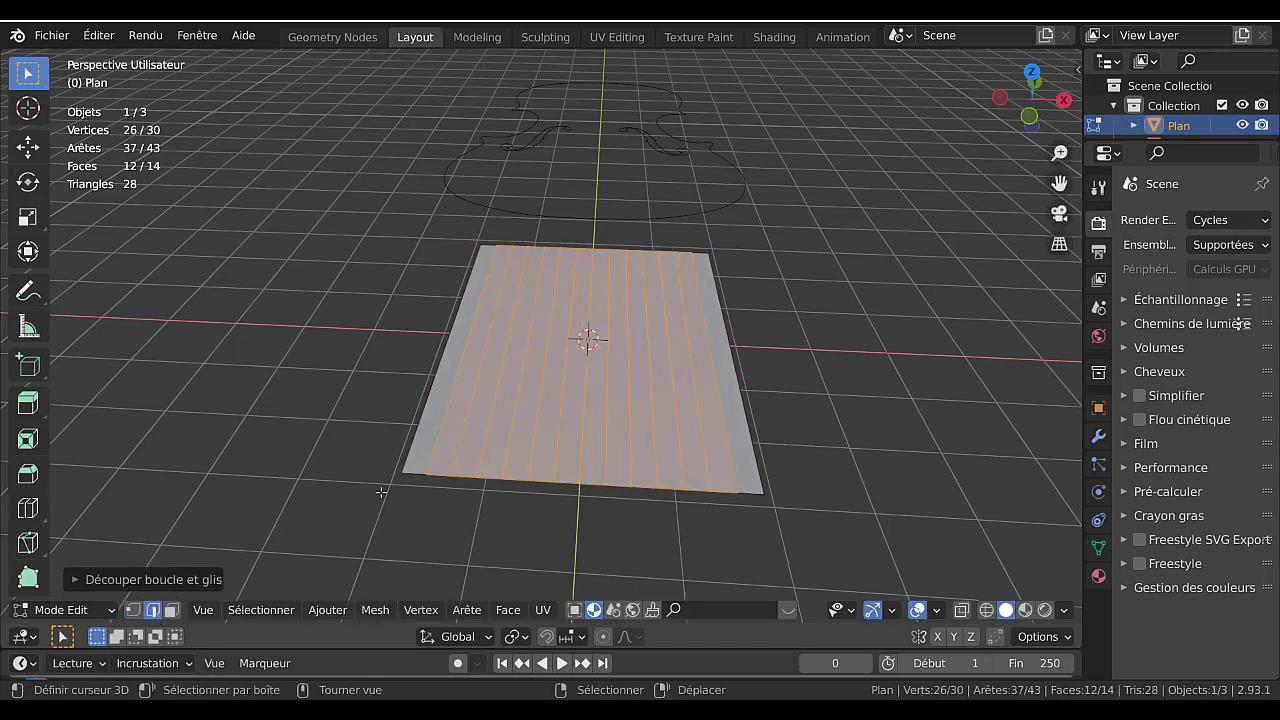
left_click(581, 378)
middle_click_drag(584, 408, 583, 392)
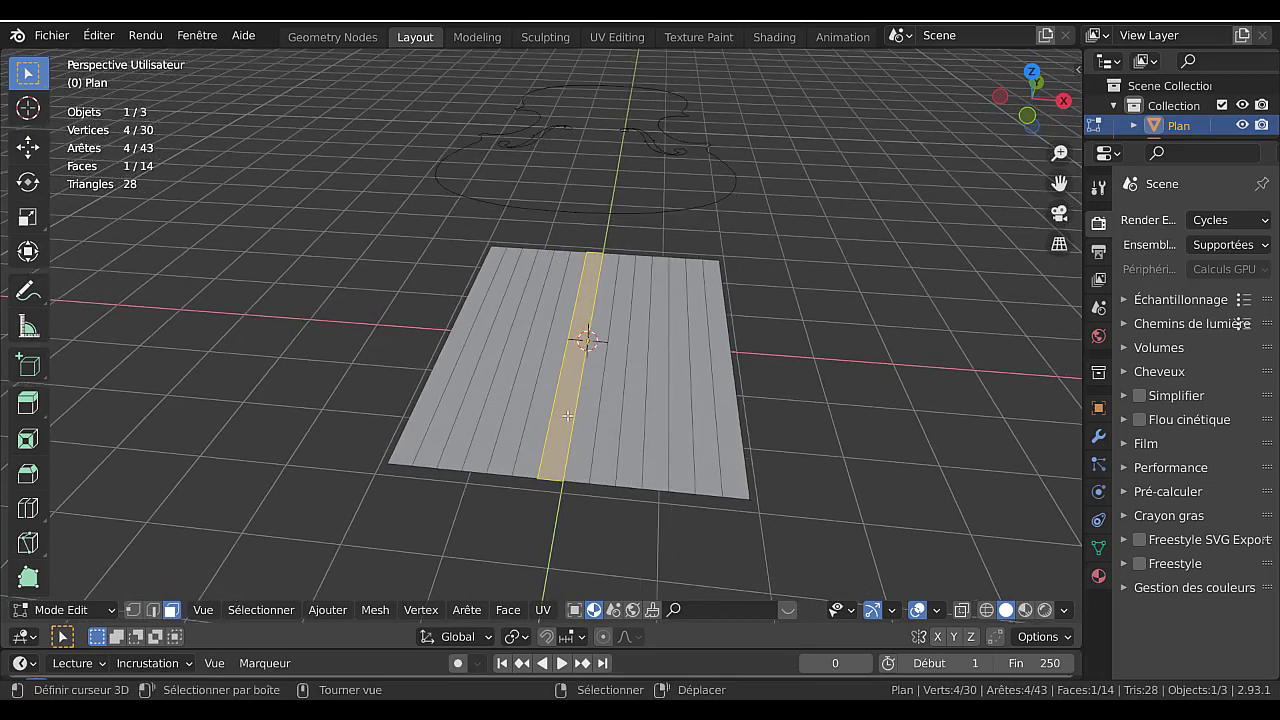
key("2")
left_click(583, 388)
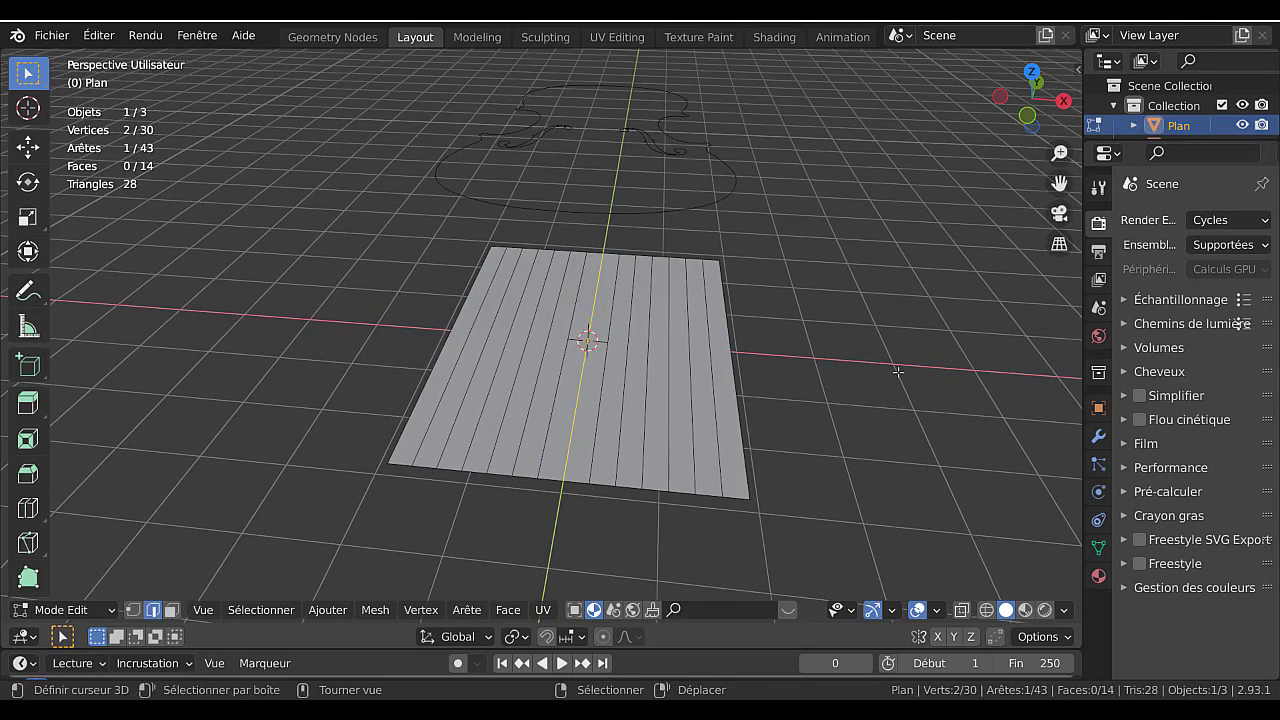
middle_click_drag(905, 344, 836, 342)
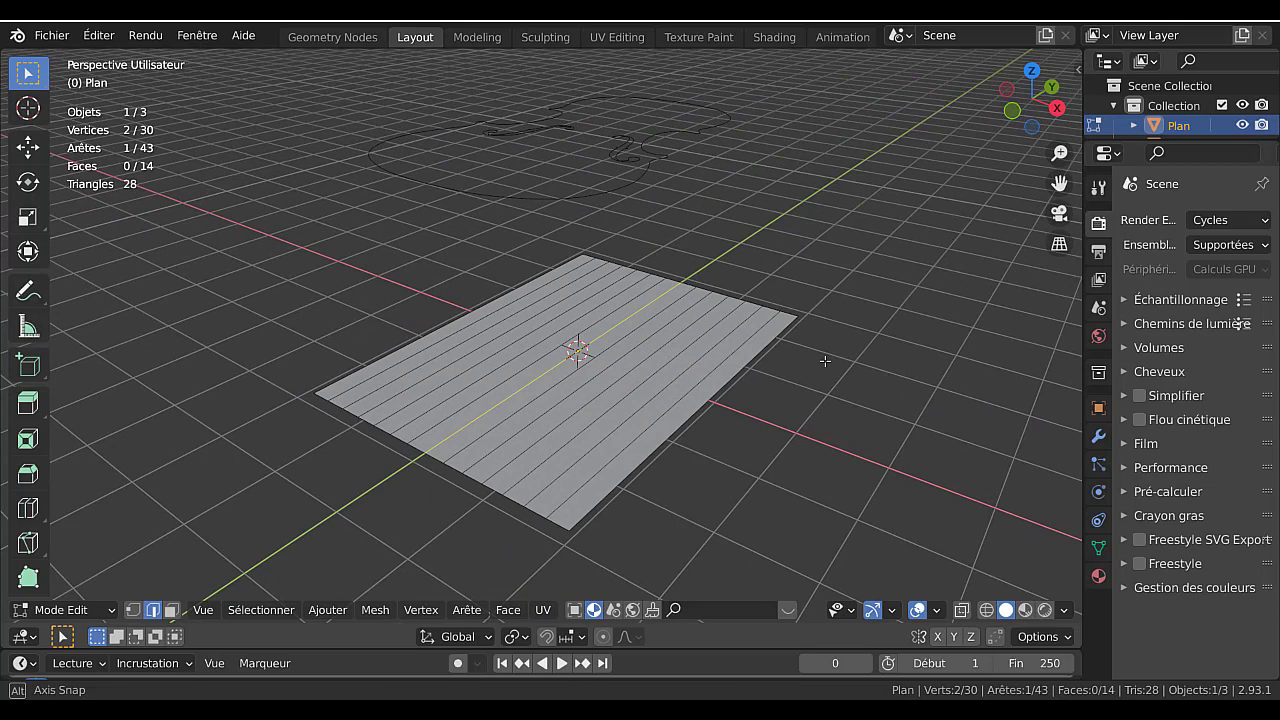
left_click(607, 637)
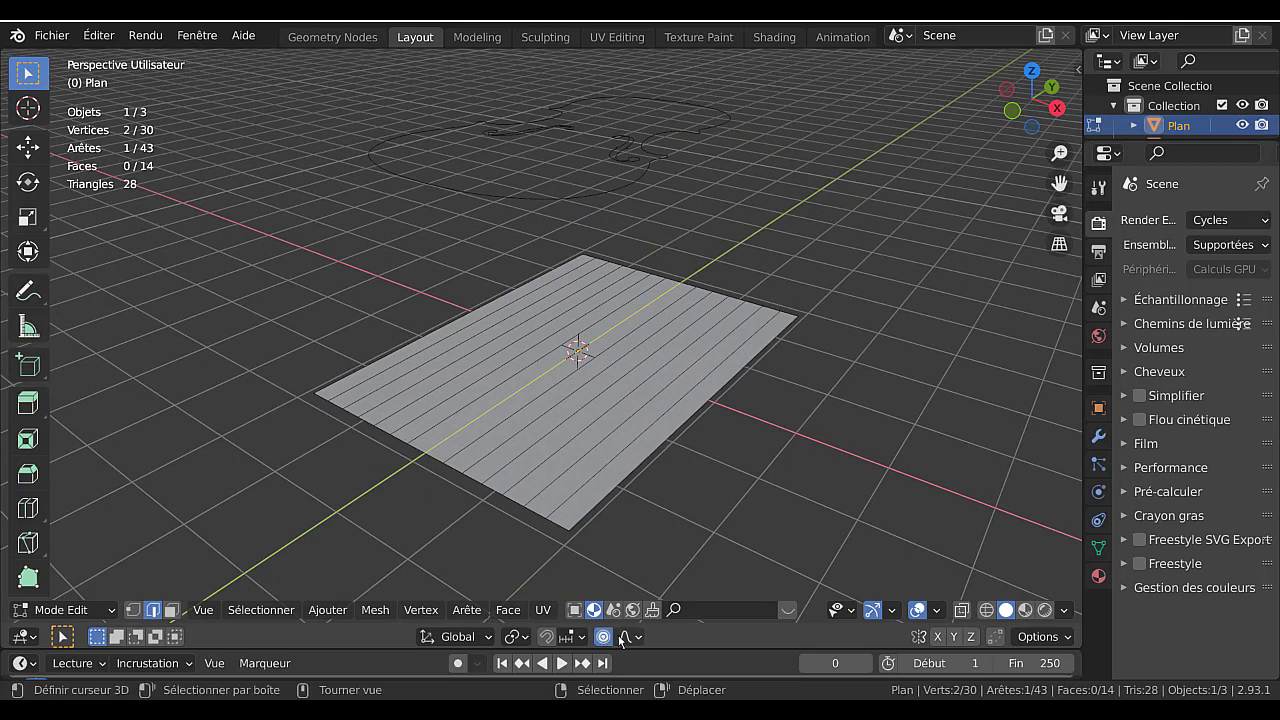
left_click(627, 637)
left_click(598, 475)
- Raise the central edge about 0.74 m along Z with a proportional size of 2.36, and turn proportional editing off
key("g")
key("z")
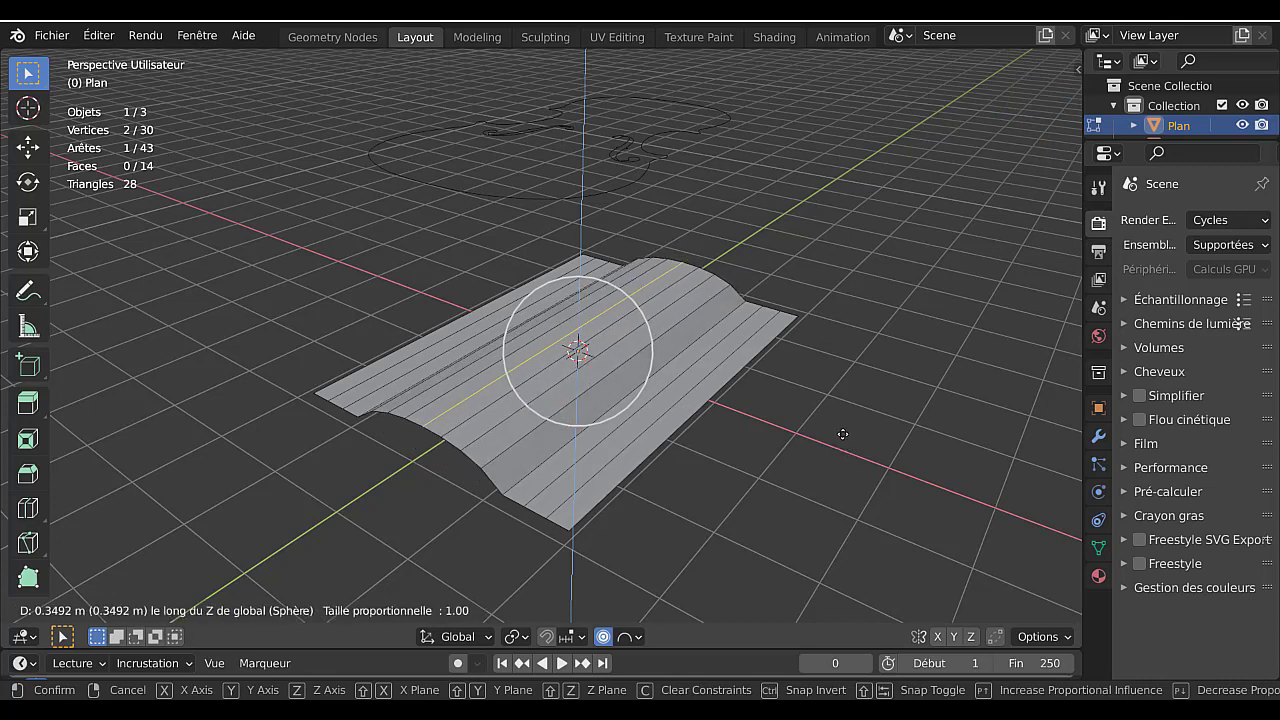
scroll(843, 434, "down", 8)
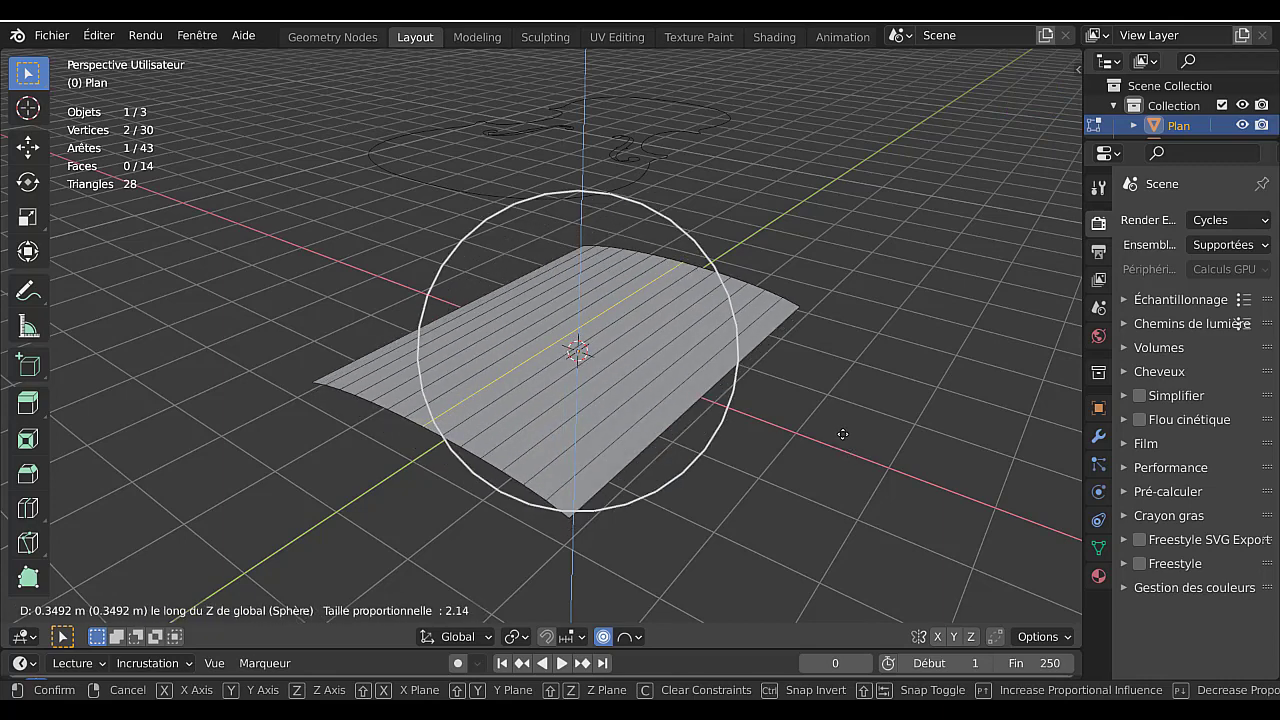
scroll(841, 436, "down", 1)
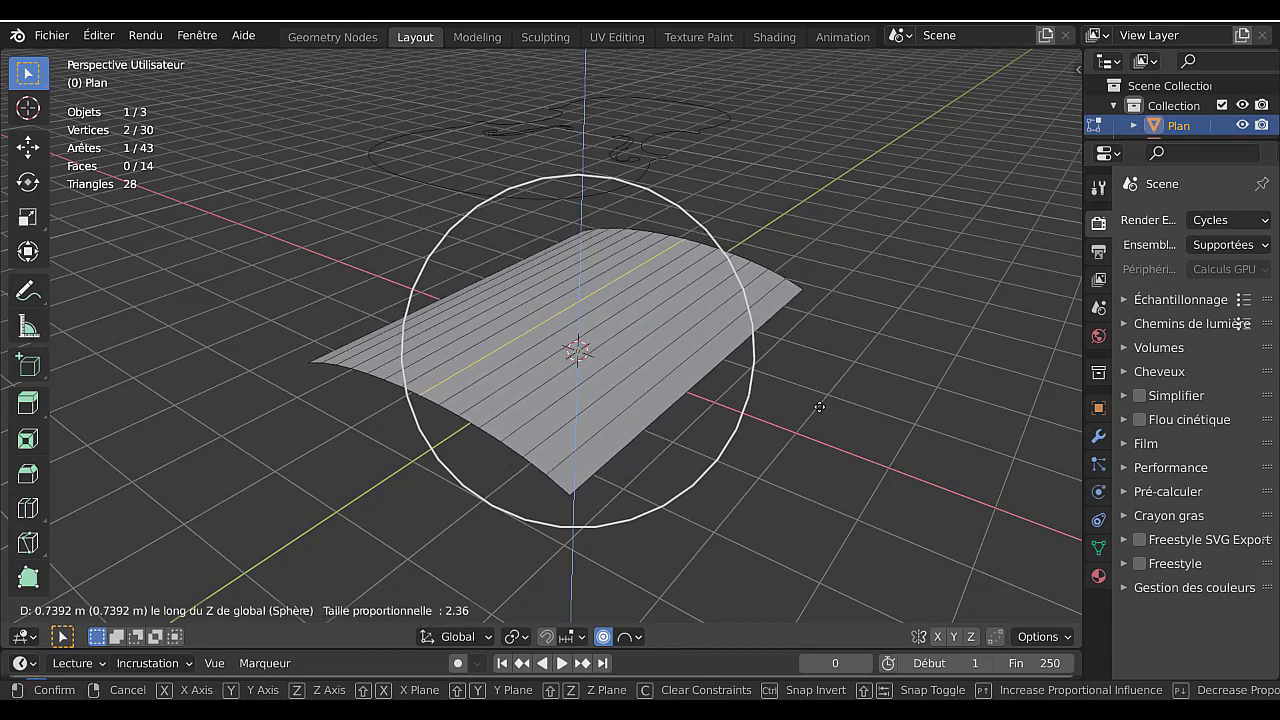
left_click(818, 405)
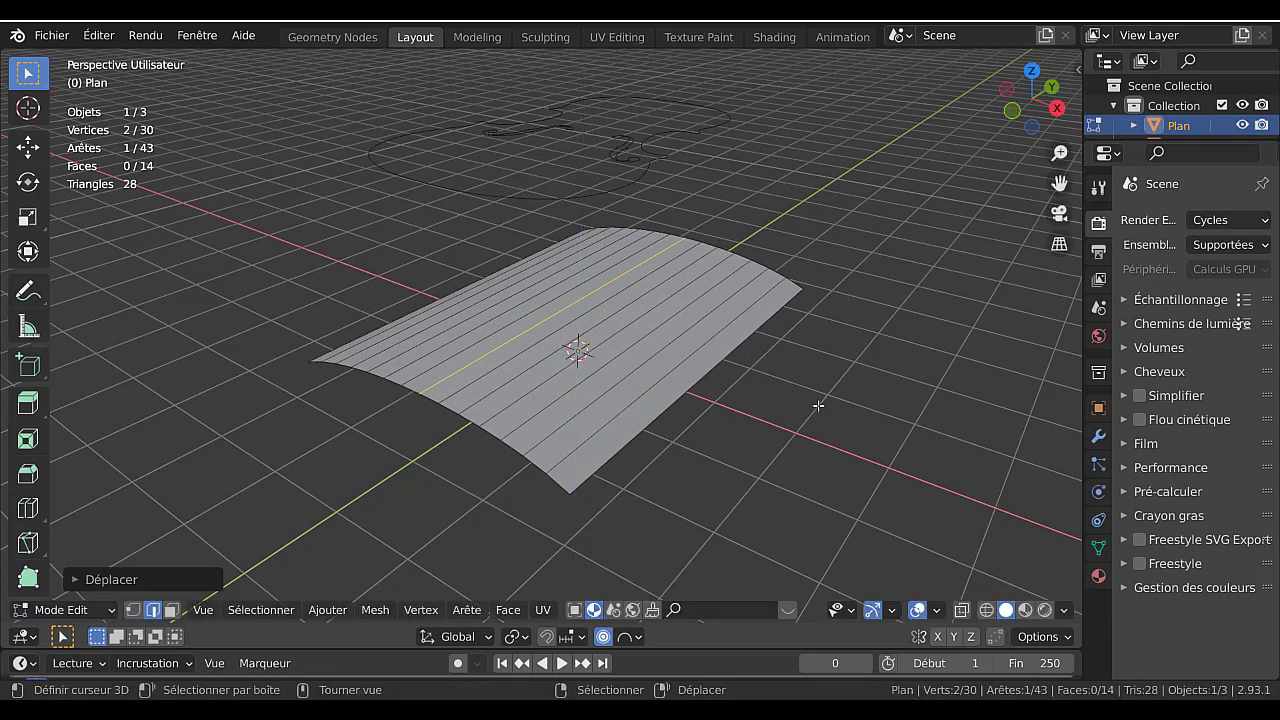
left_click(603, 637)
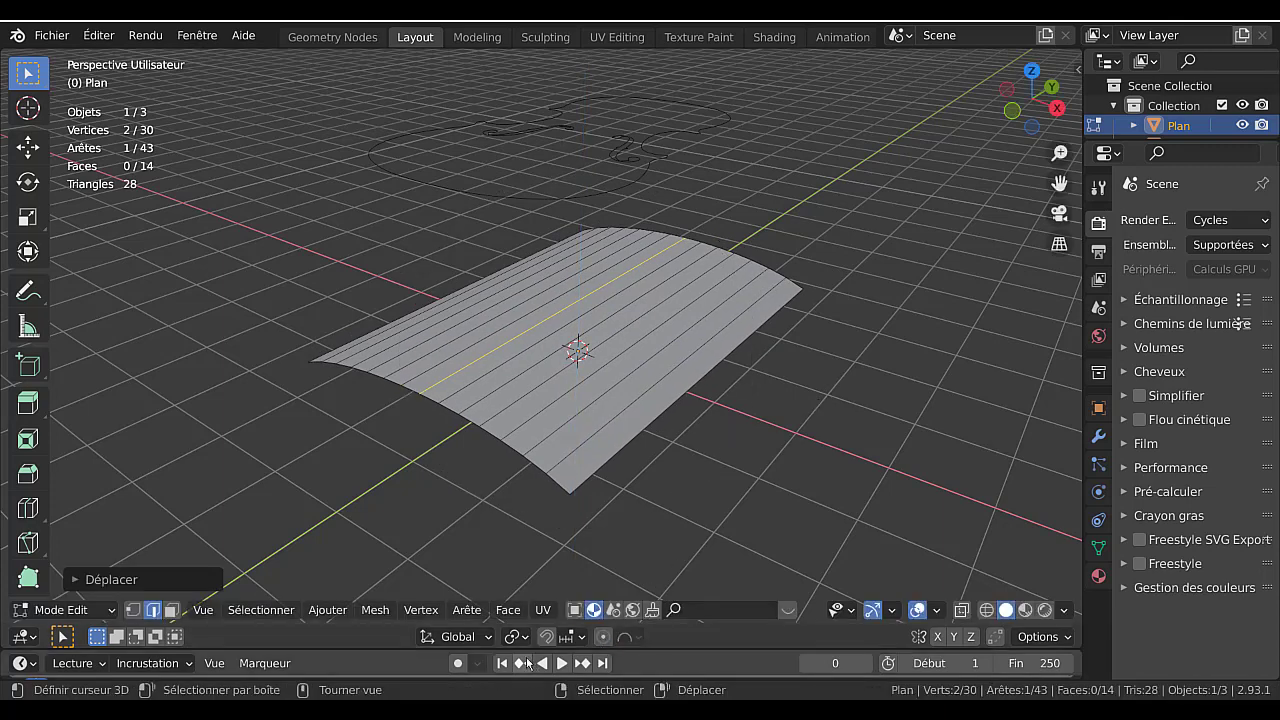
- Add 13 evenly spaced loop cuts across the width of the arched plane and return to object mode
middle_click_drag(594, 530, 694, 487)
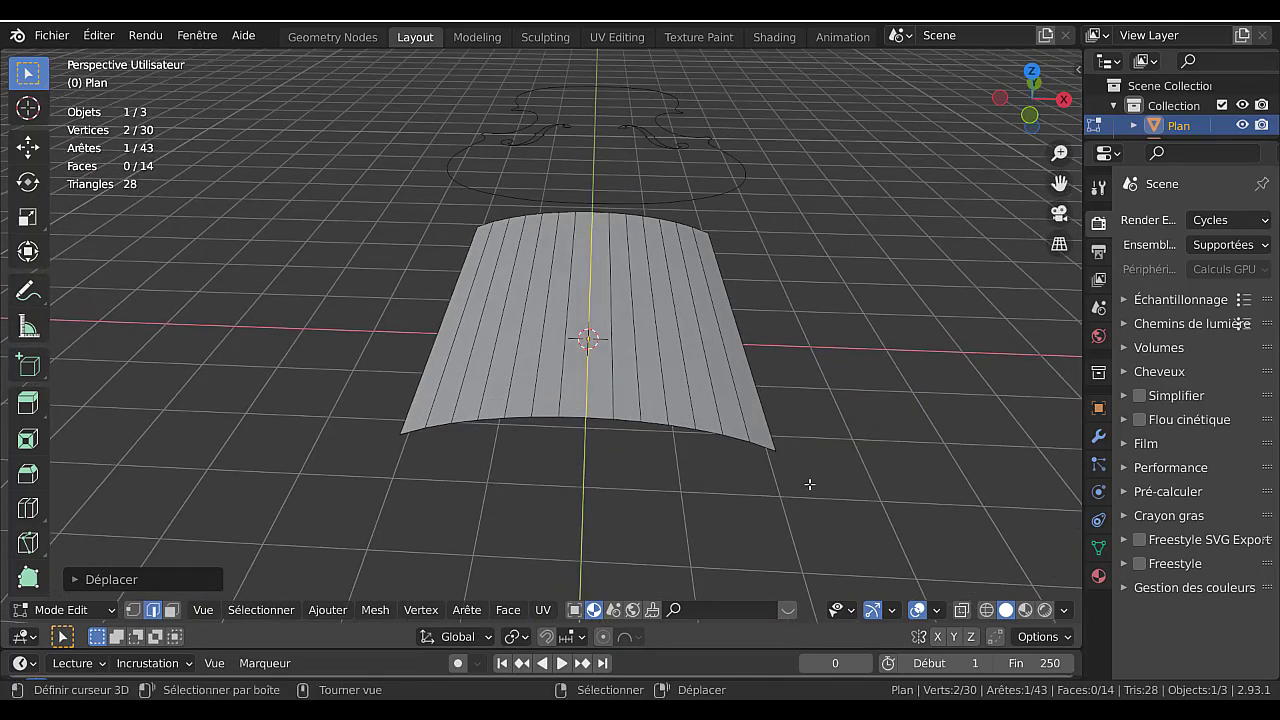
middle_click_drag(891, 394, 590, 432)
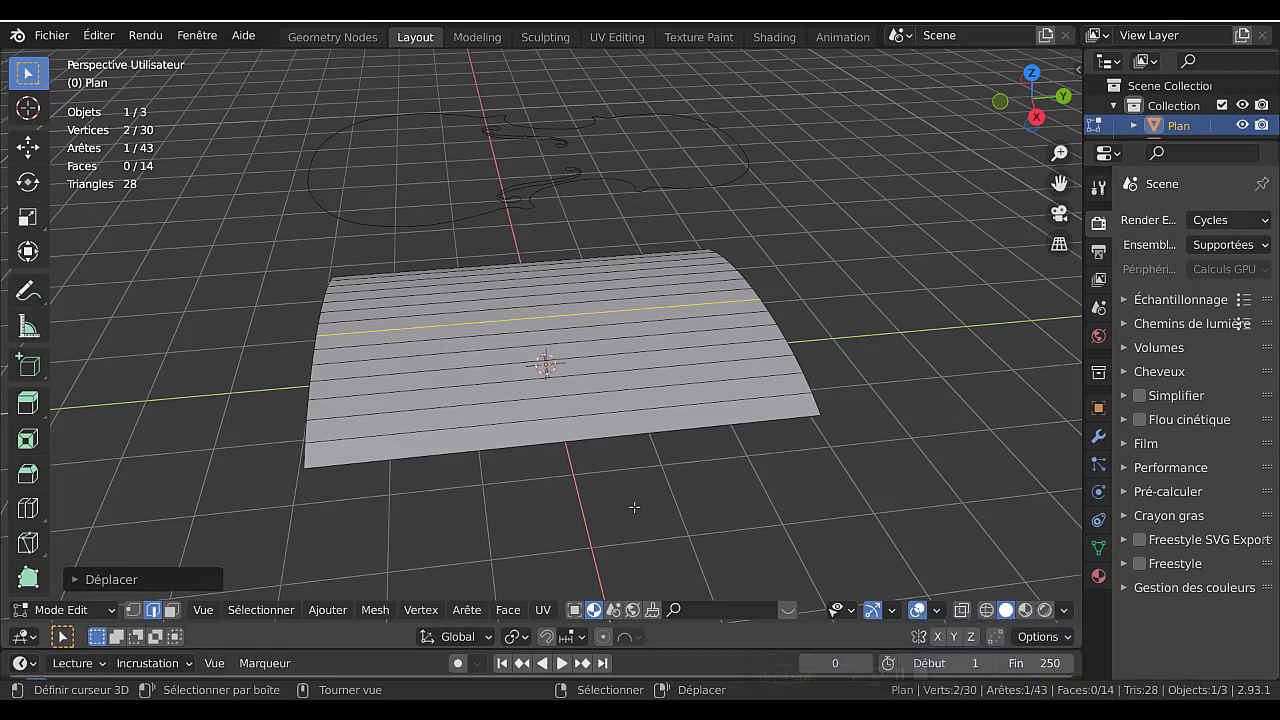
key("ctrl+r")
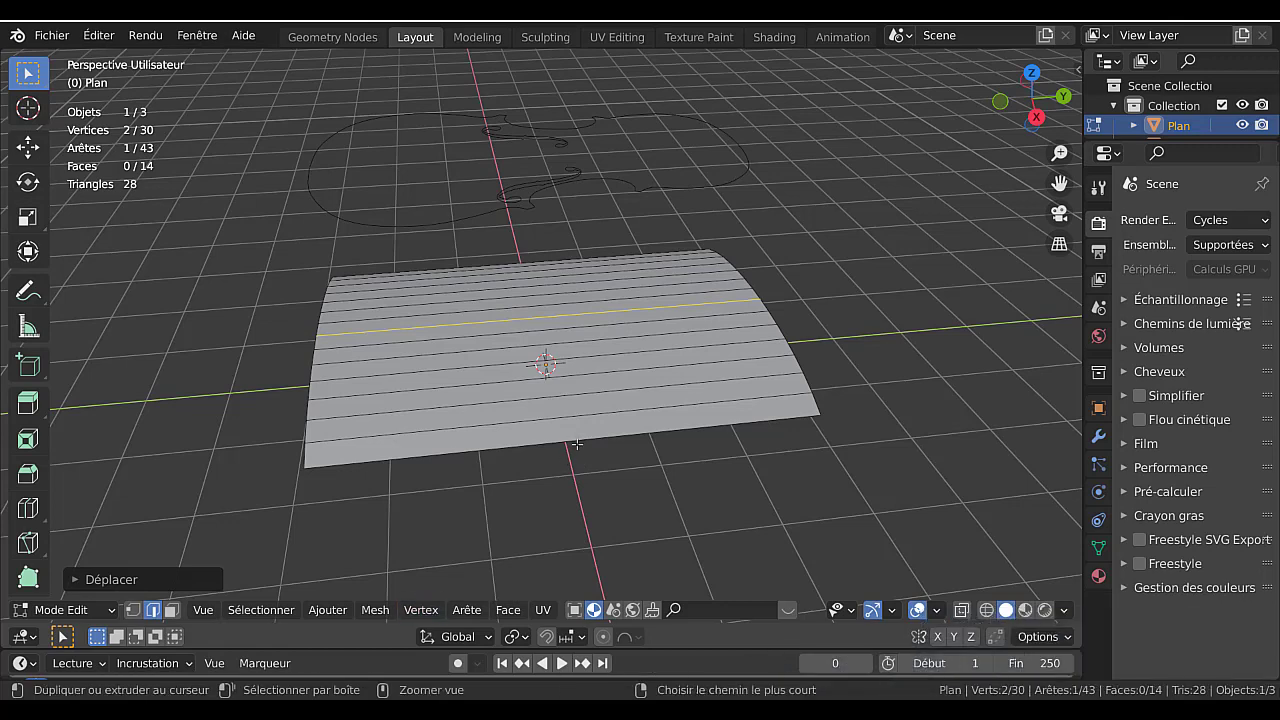
scroll(577, 443, "up", 10)
scroll(577, 443, "up", 4)
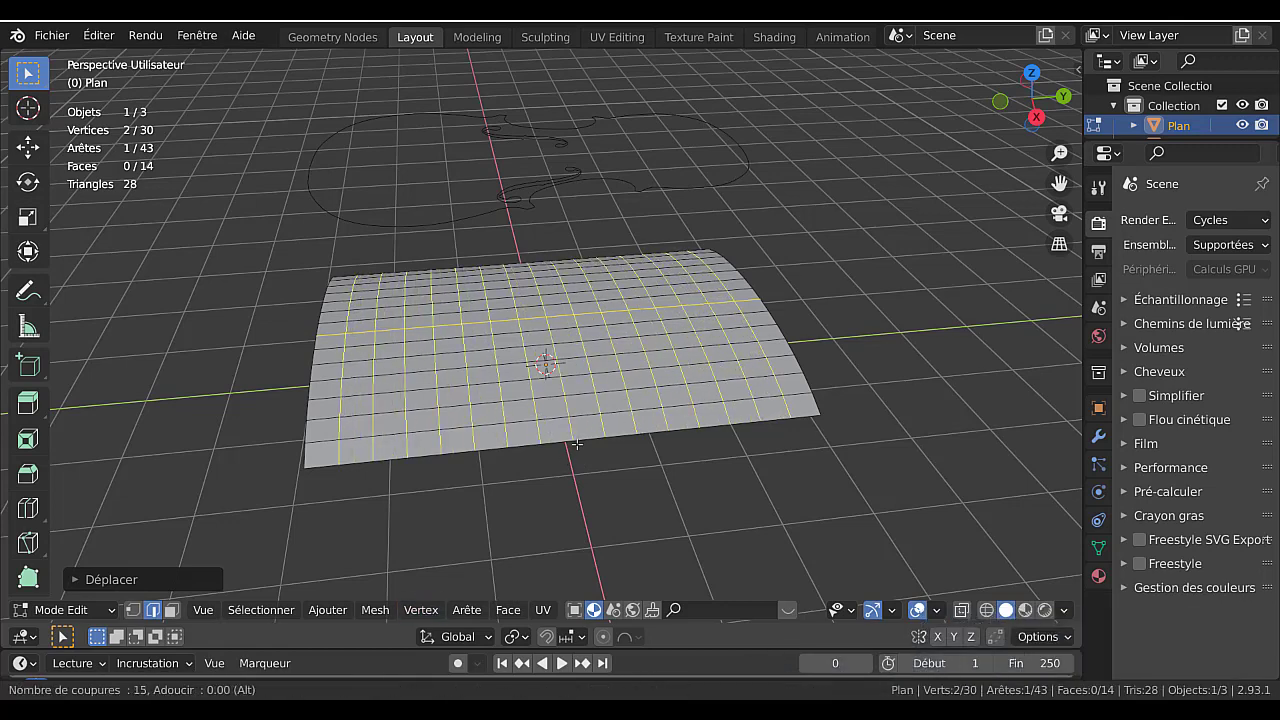
scroll(577, 443, "down", 2)
left_click(577, 443)
right_click(577, 443)
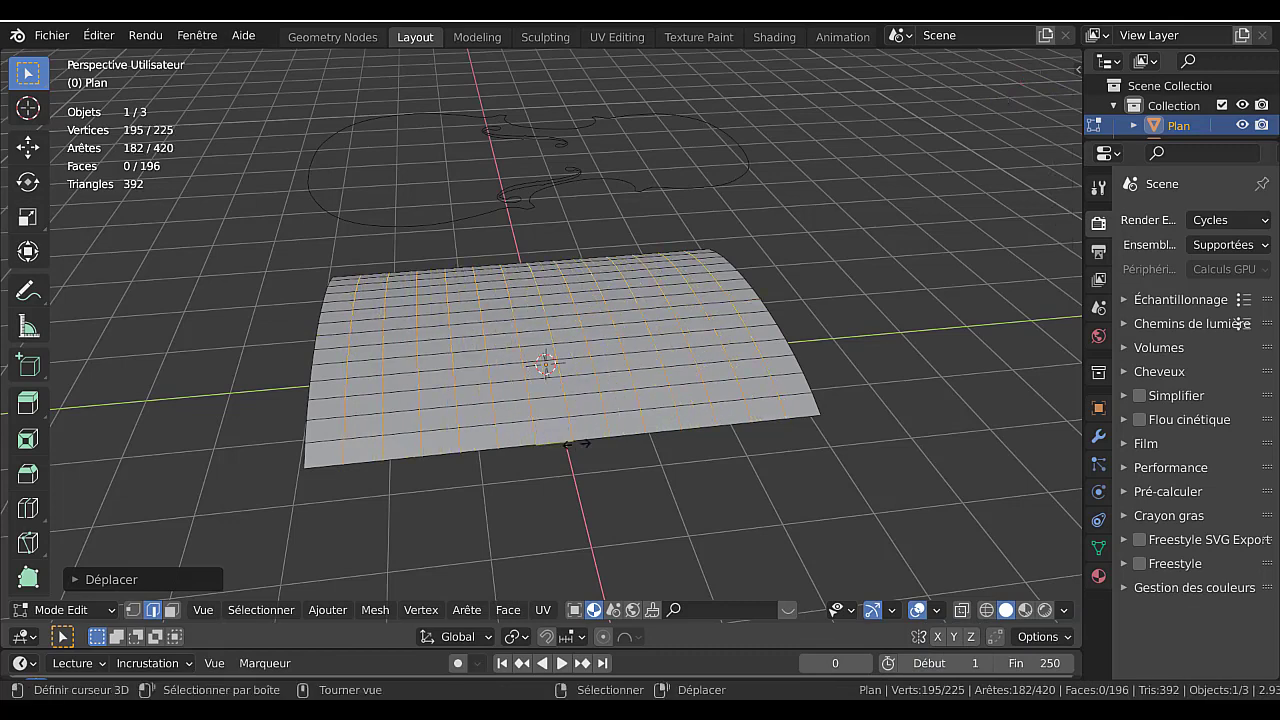
middle_click_drag(571, 497, 740, 508)
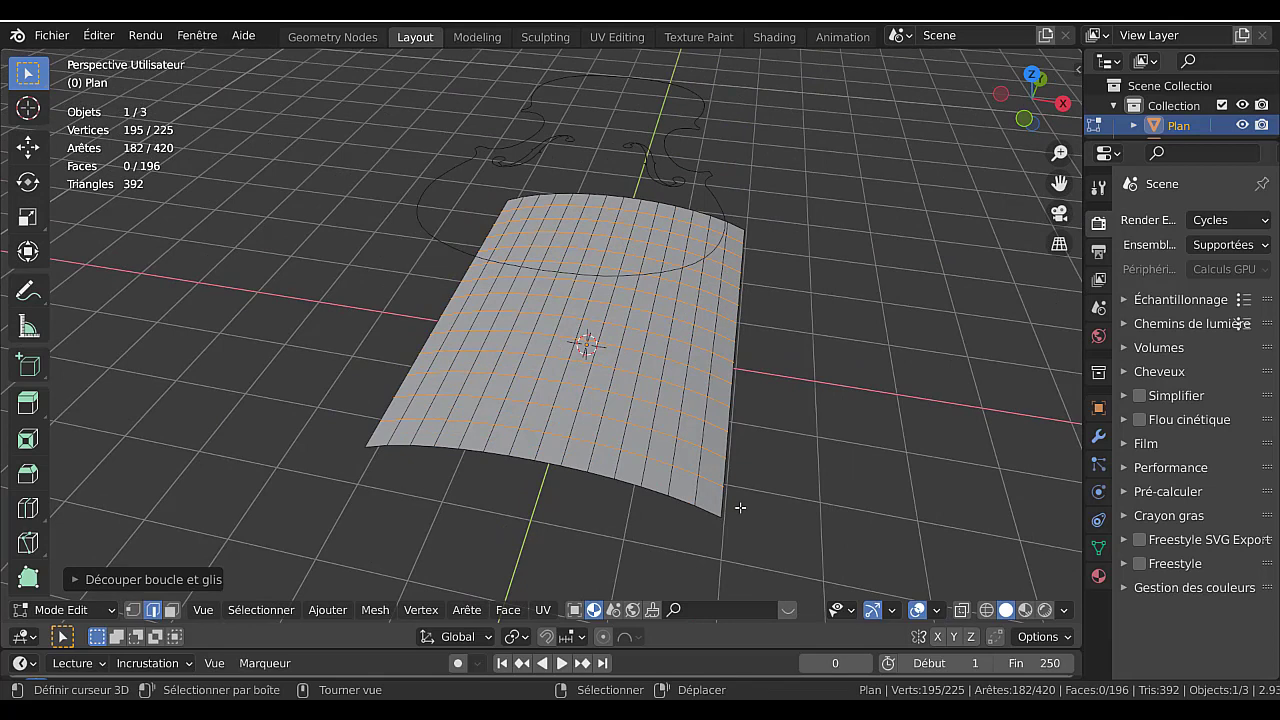
key("Tab")
- Move the violin body outline down about 2 m along the Z axis to the height of the arched plane
left_click(709, 176)
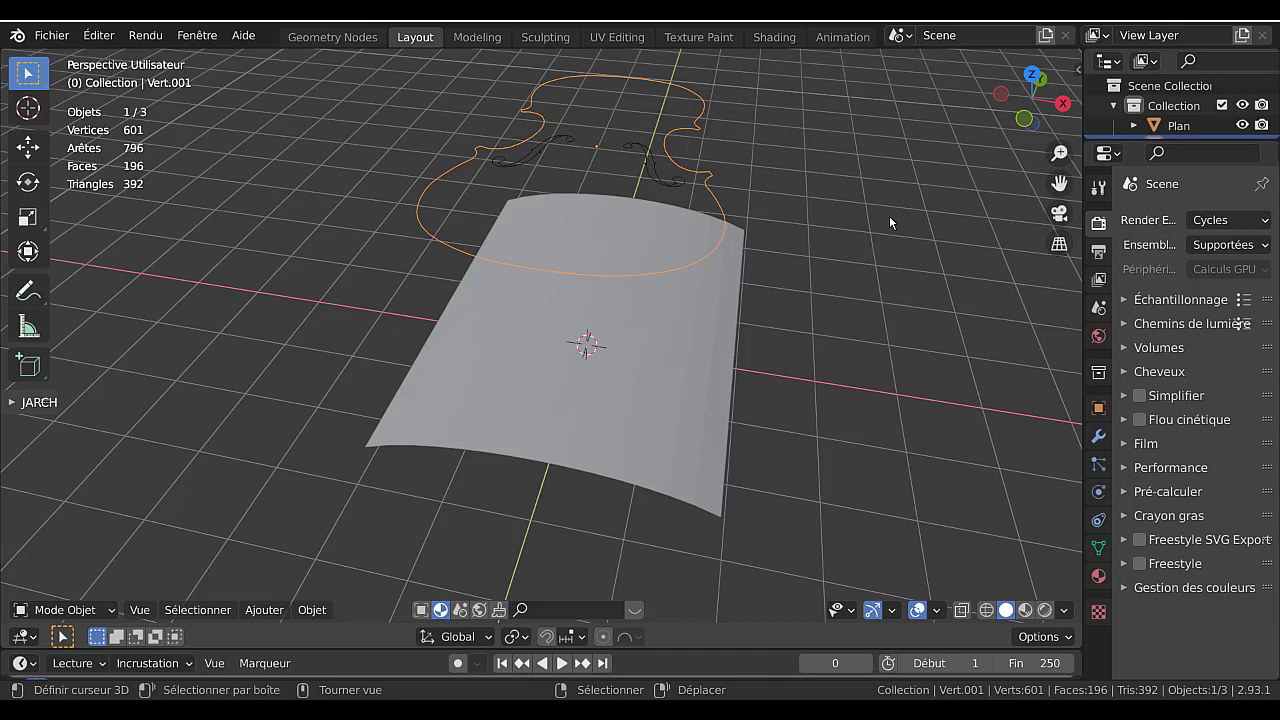
key("KP_7")
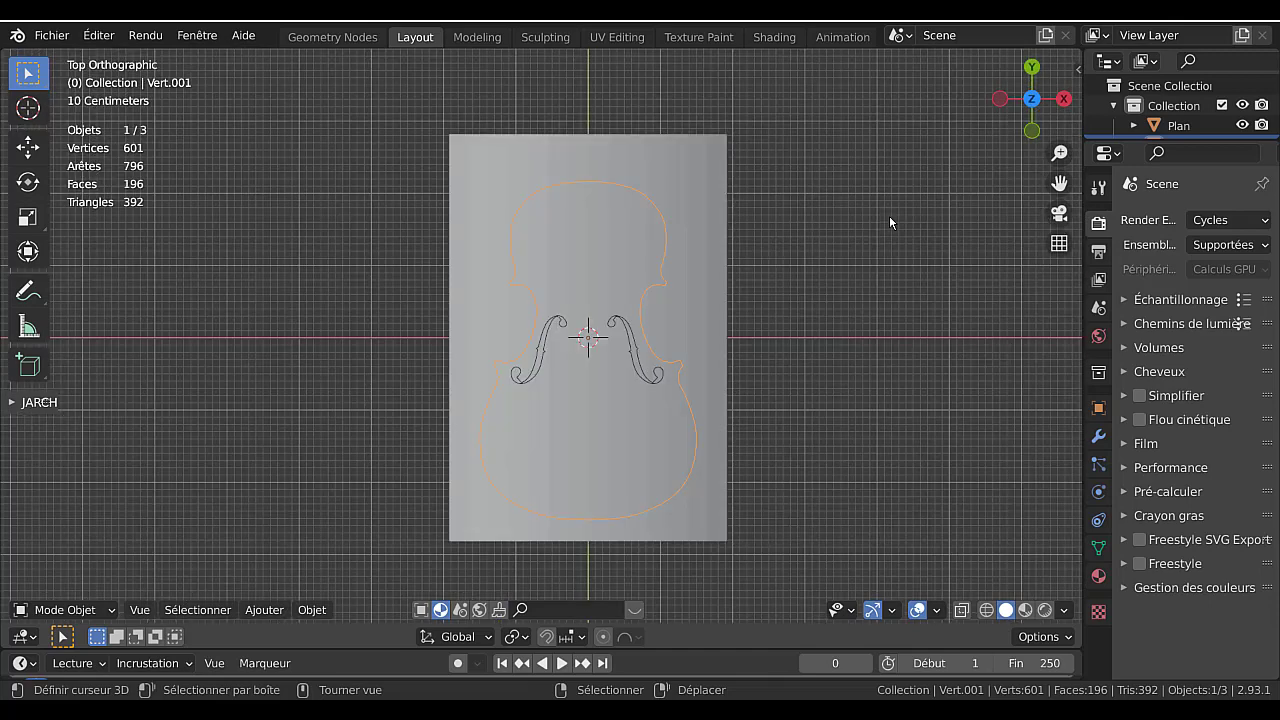
middle_click_drag(881, 362, 732, 199)
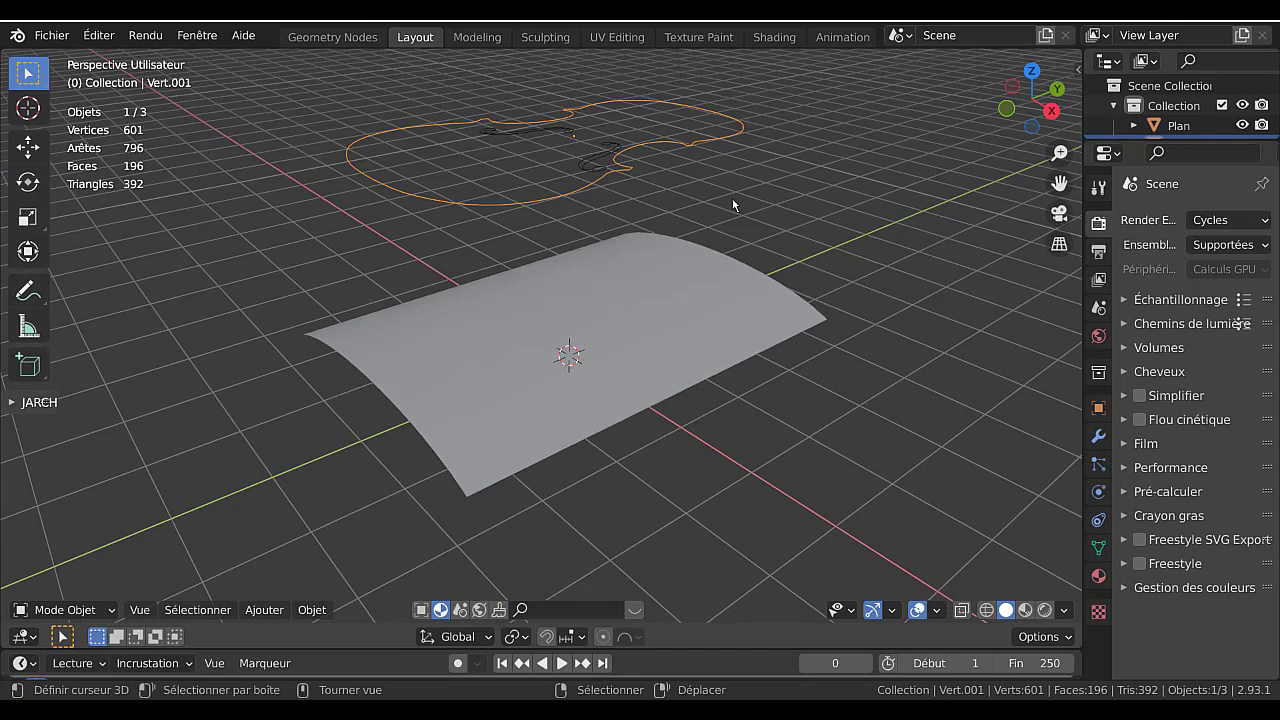
key("g")
key("z")
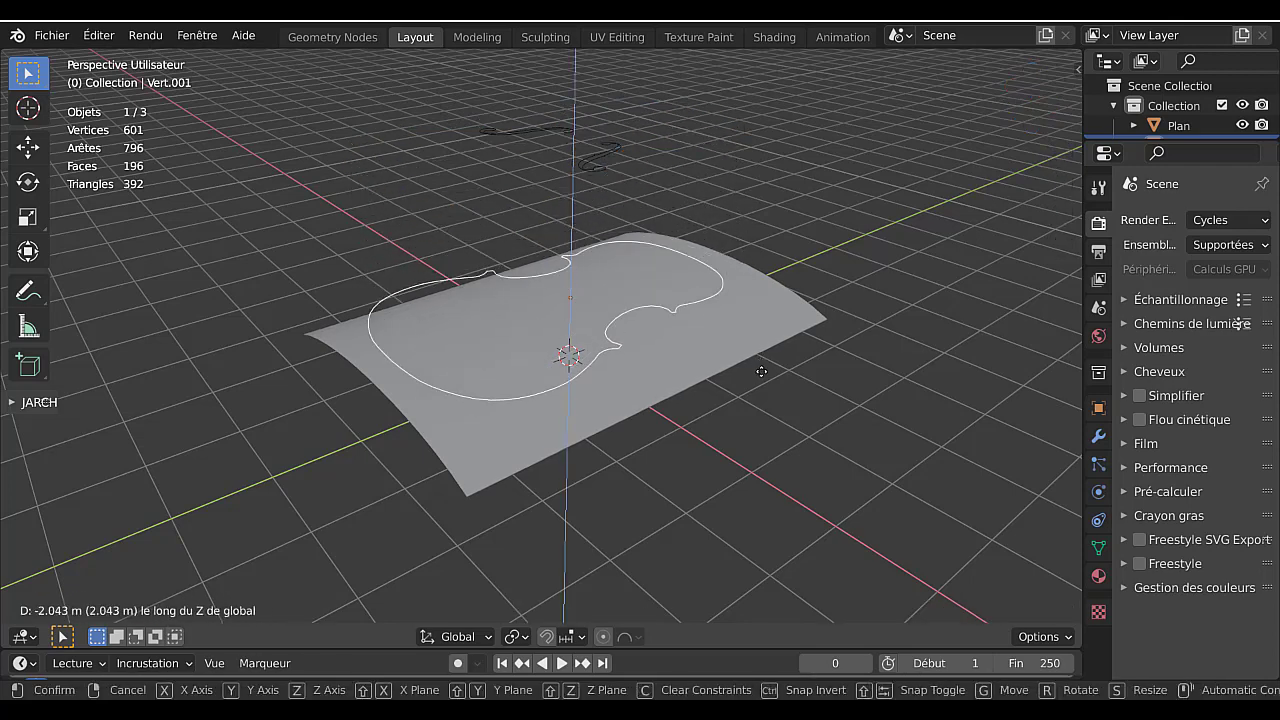
left_click(785, 385)
- Cut the violin body outline into the arched plane with Knife Project from the top orthographic view
middle_click_drag(806, 399, 925, 433)
key("KP_7")
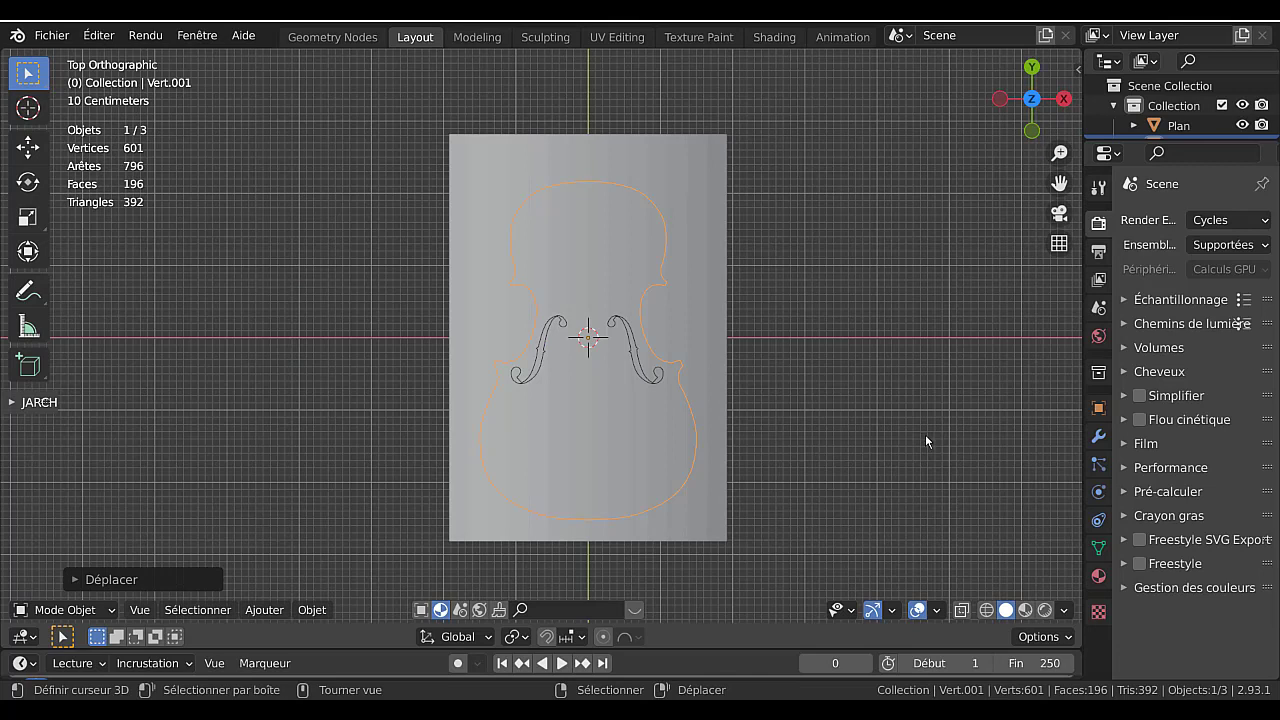
left_click(707, 328, "shift")
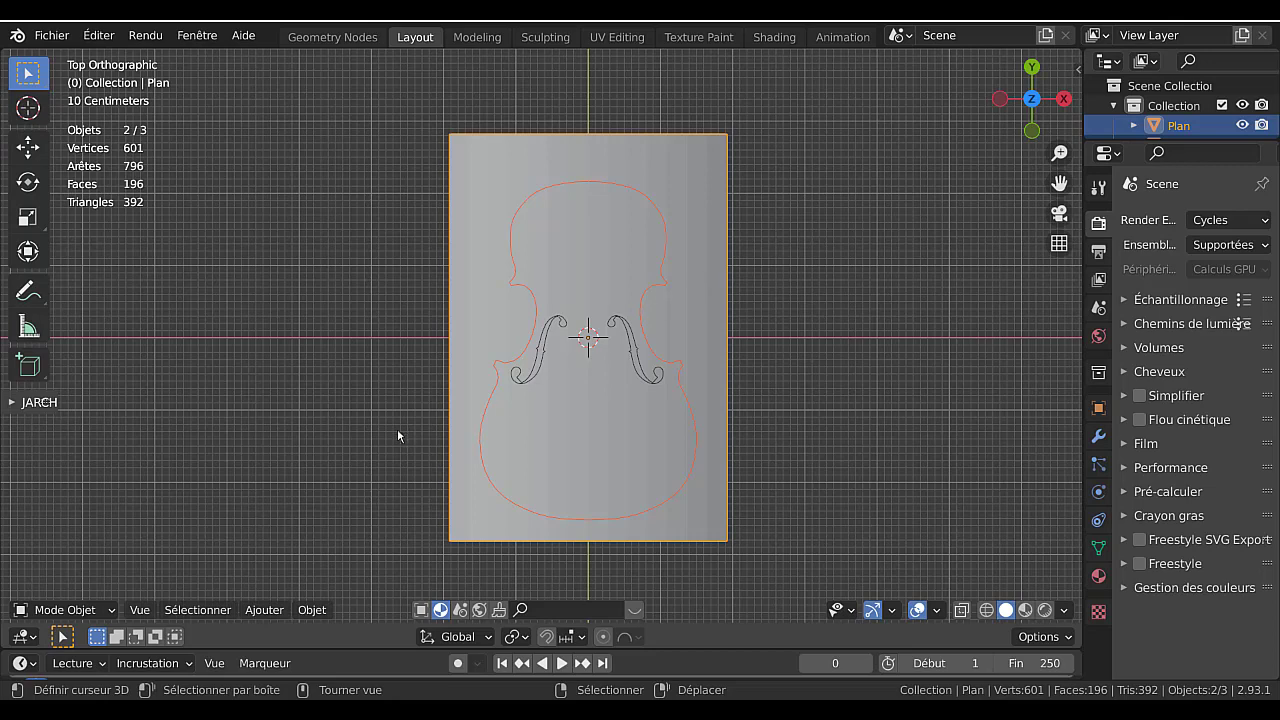
key("Tab")
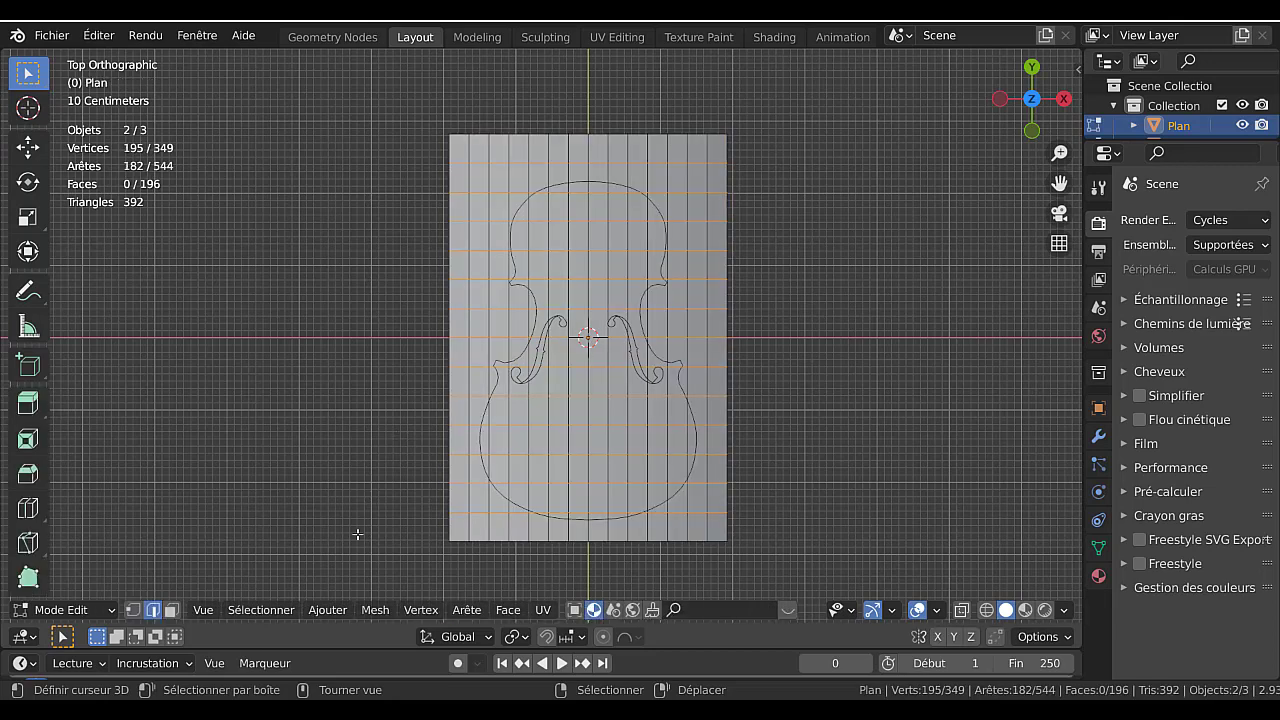
left_click(367, 610)
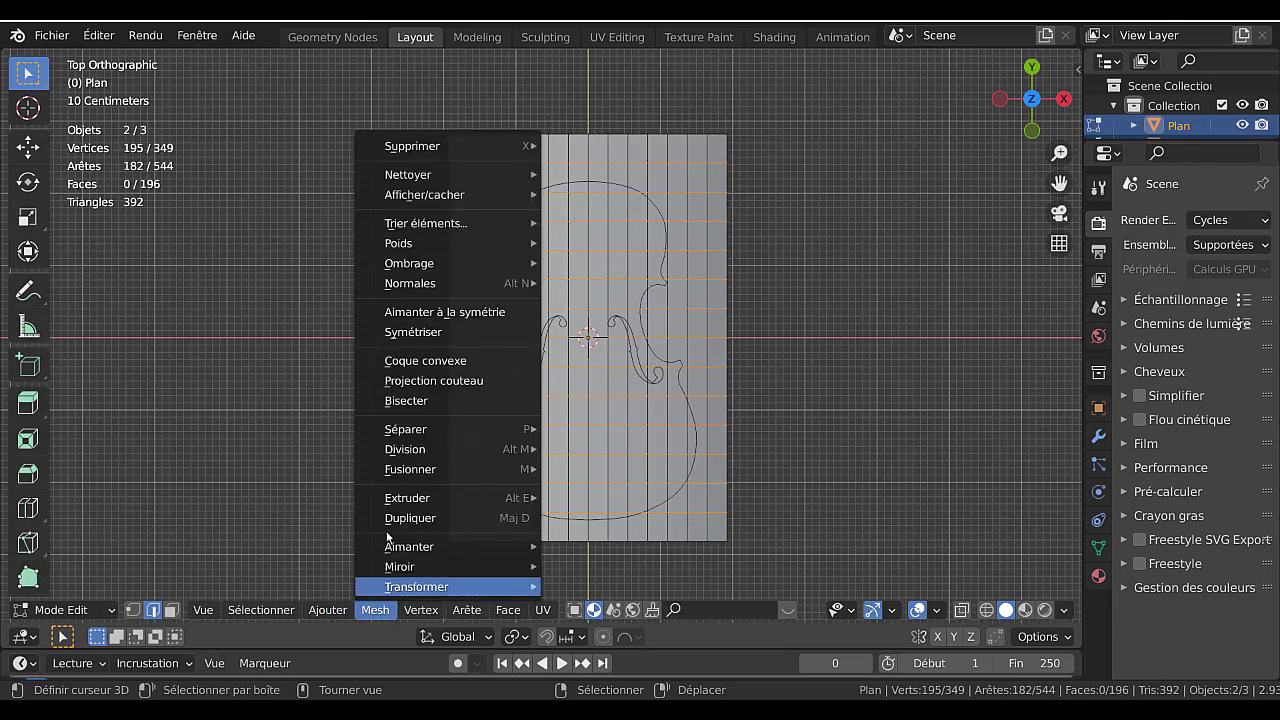
left_click(411, 379)
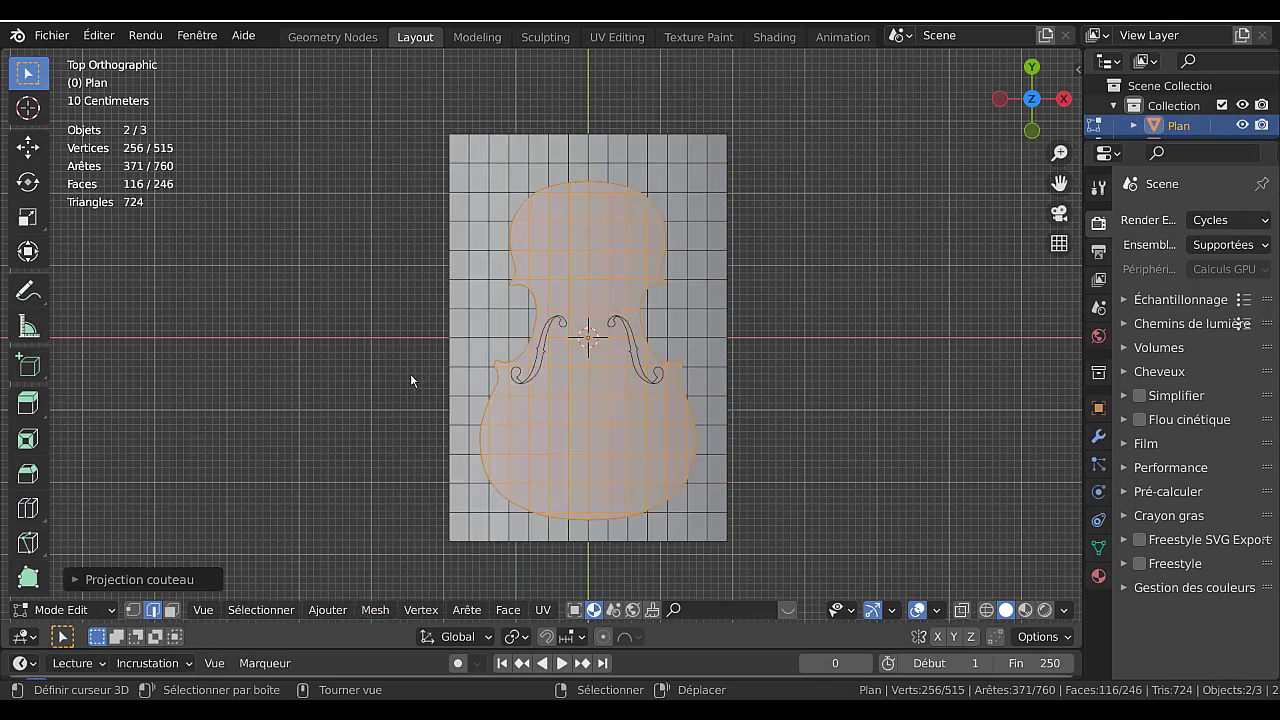
- Invert the face selection on the arched plane, delete the faces outside the violin outline, and return to object mode
left_click(172, 611)
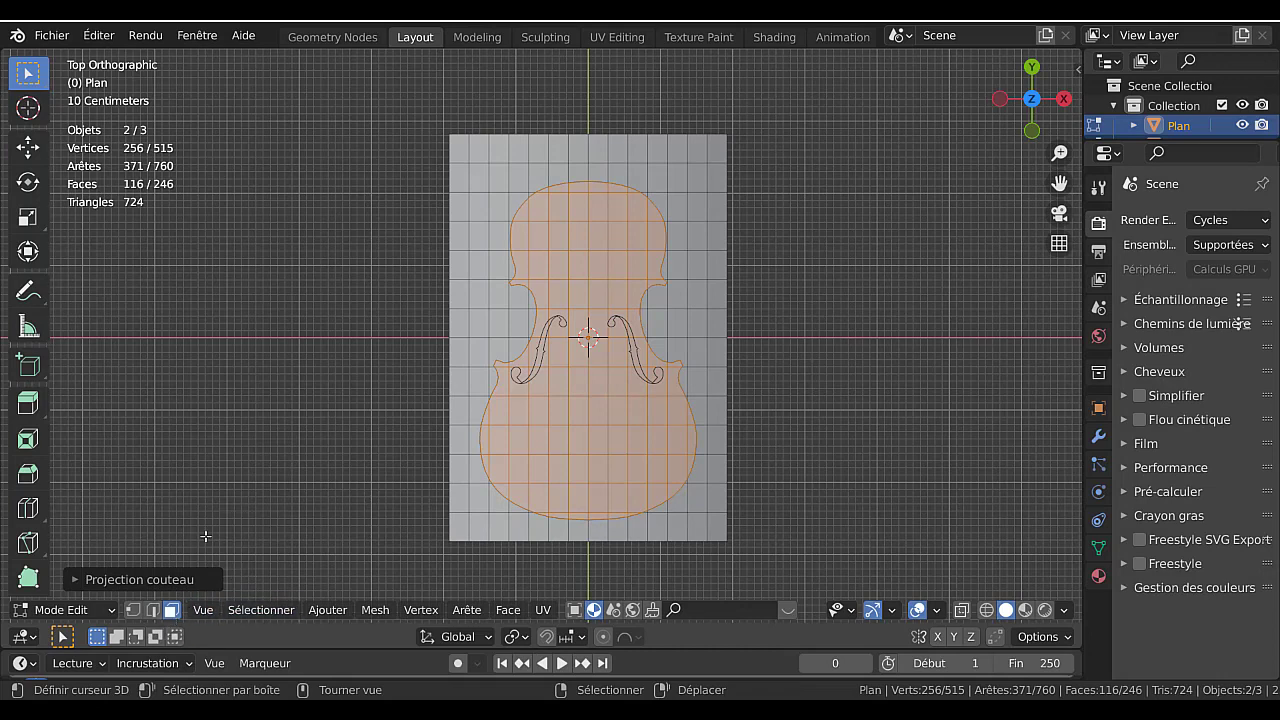
left_click(264, 611)
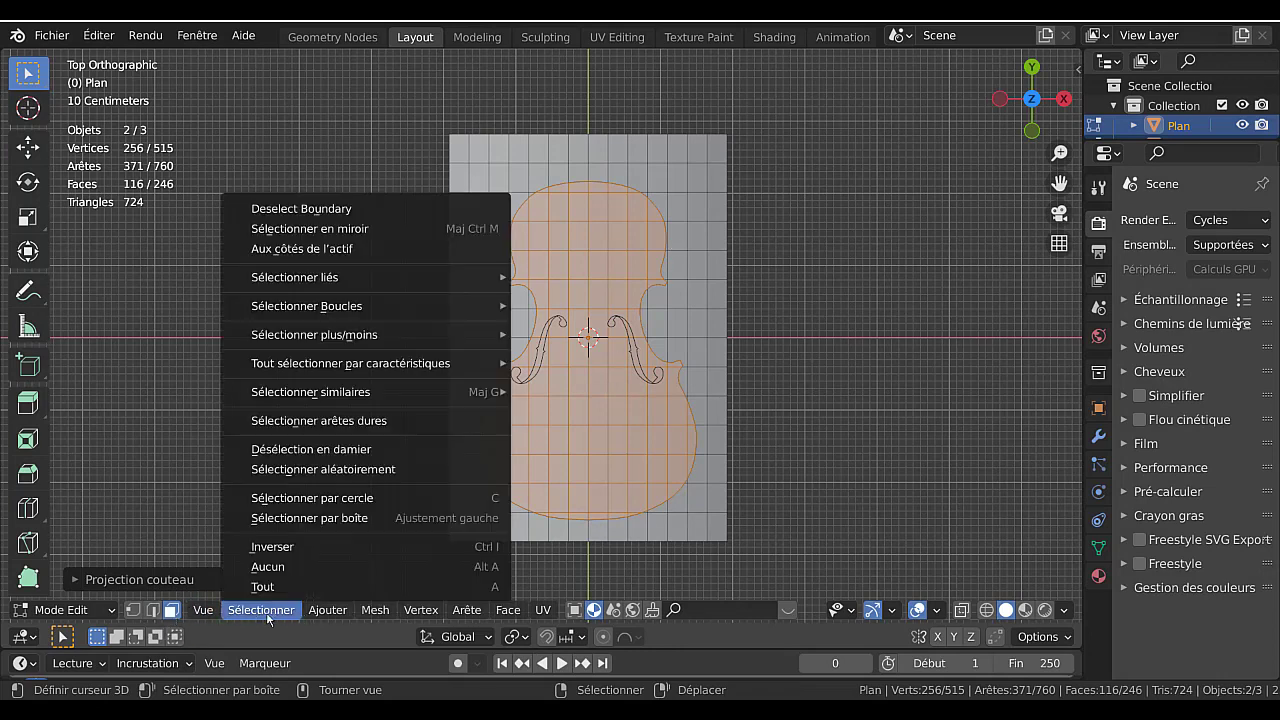
left_click(272, 550)
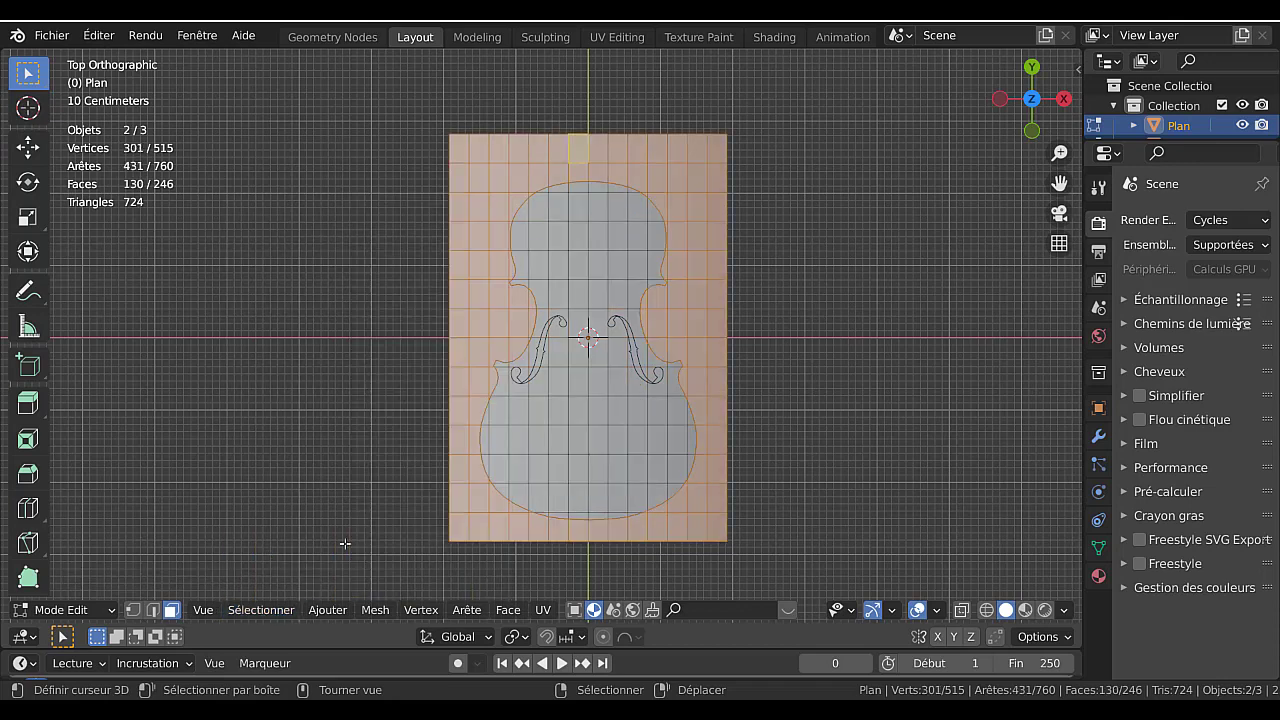
key("x")
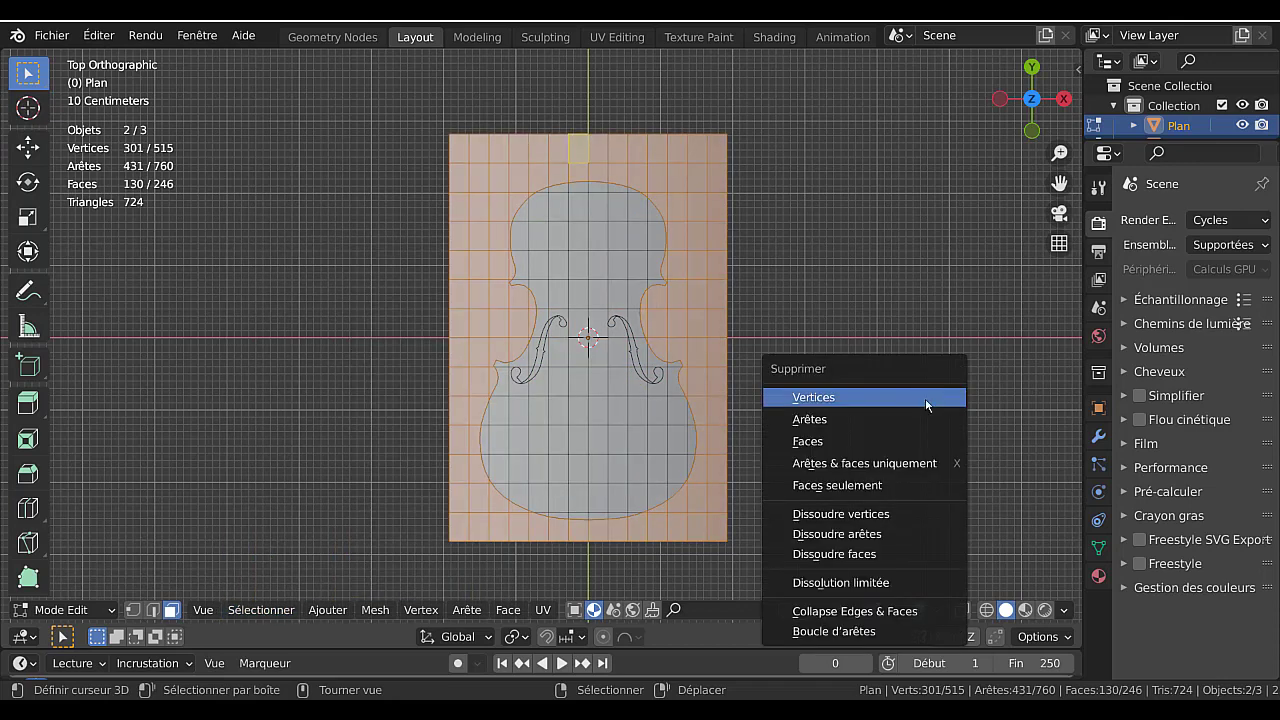
left_click(917, 442)
middle_click_drag(779, 468, 686, 386)
key("Tab")
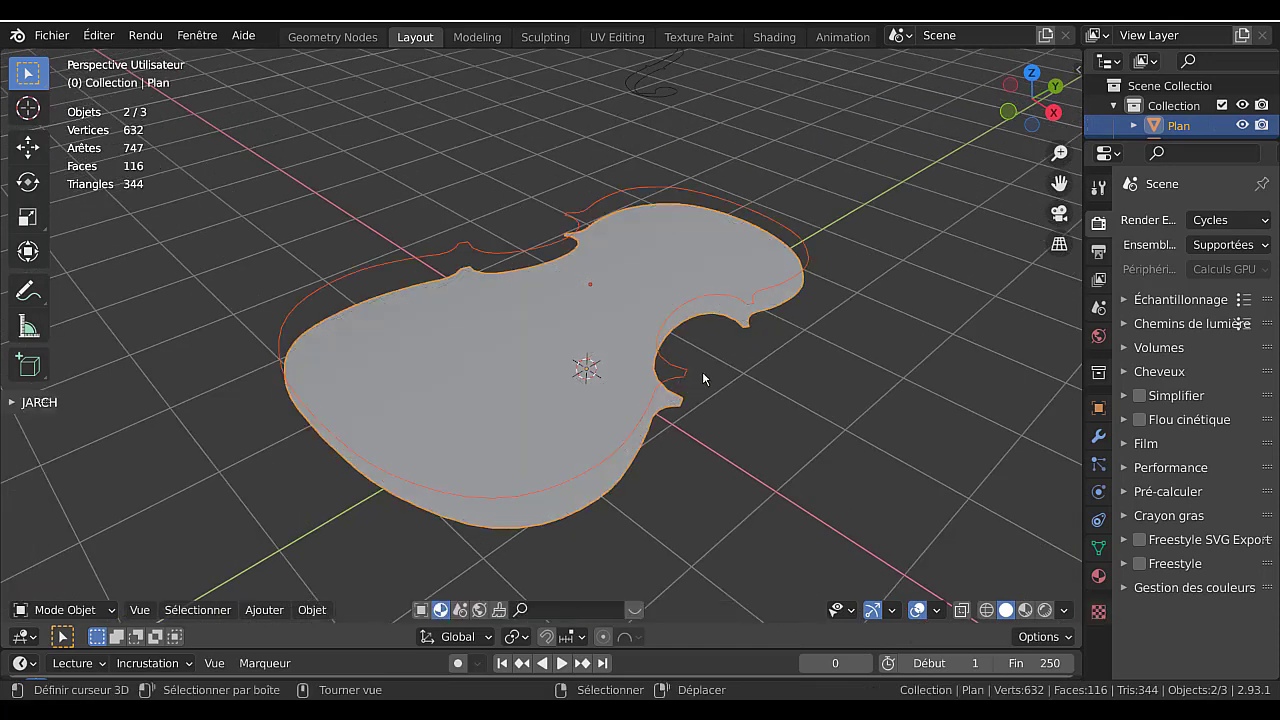
key("Tab")
mouse_move(826, 333)
middle_mouse_down()
mouse_move(820, 372)
mouse_move(817, 350)
middle_mouse_up()
key("Tab")
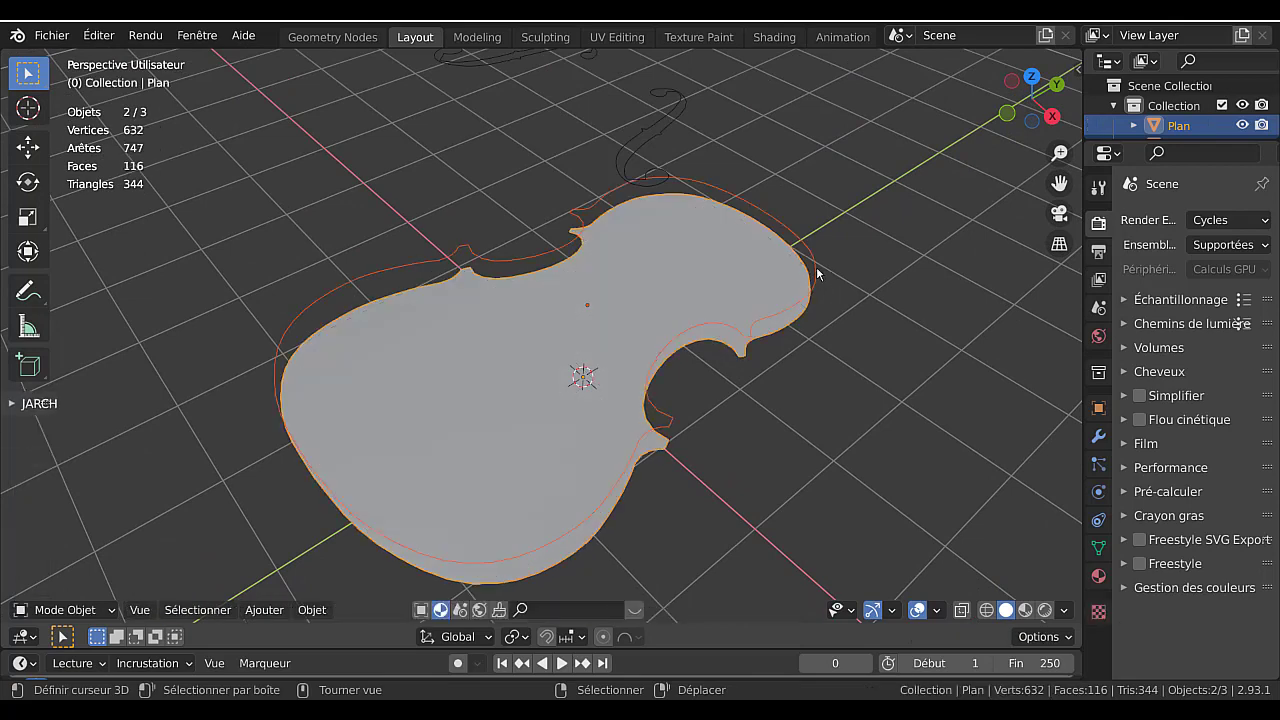
- Move the violin body outline up along the Z axis, well clear of the cut-out surface
left_click(815, 271)
key("g")
key("z")
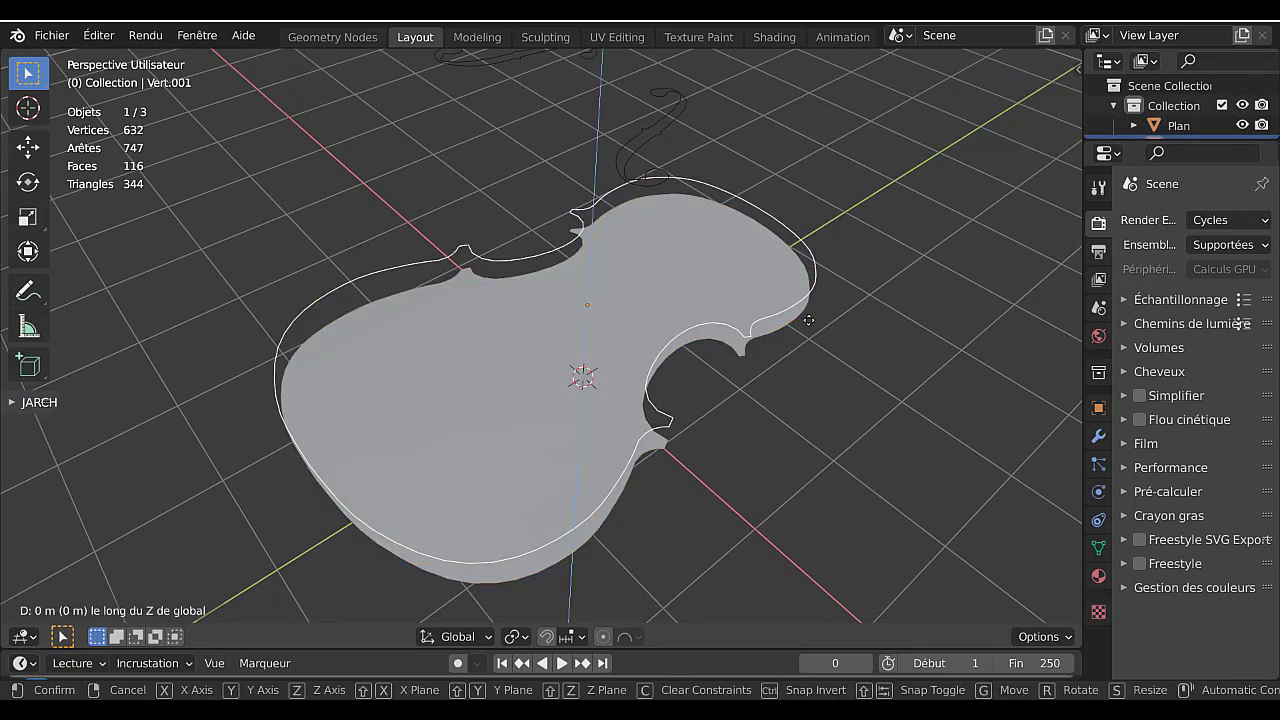
left_click(1200, 212)
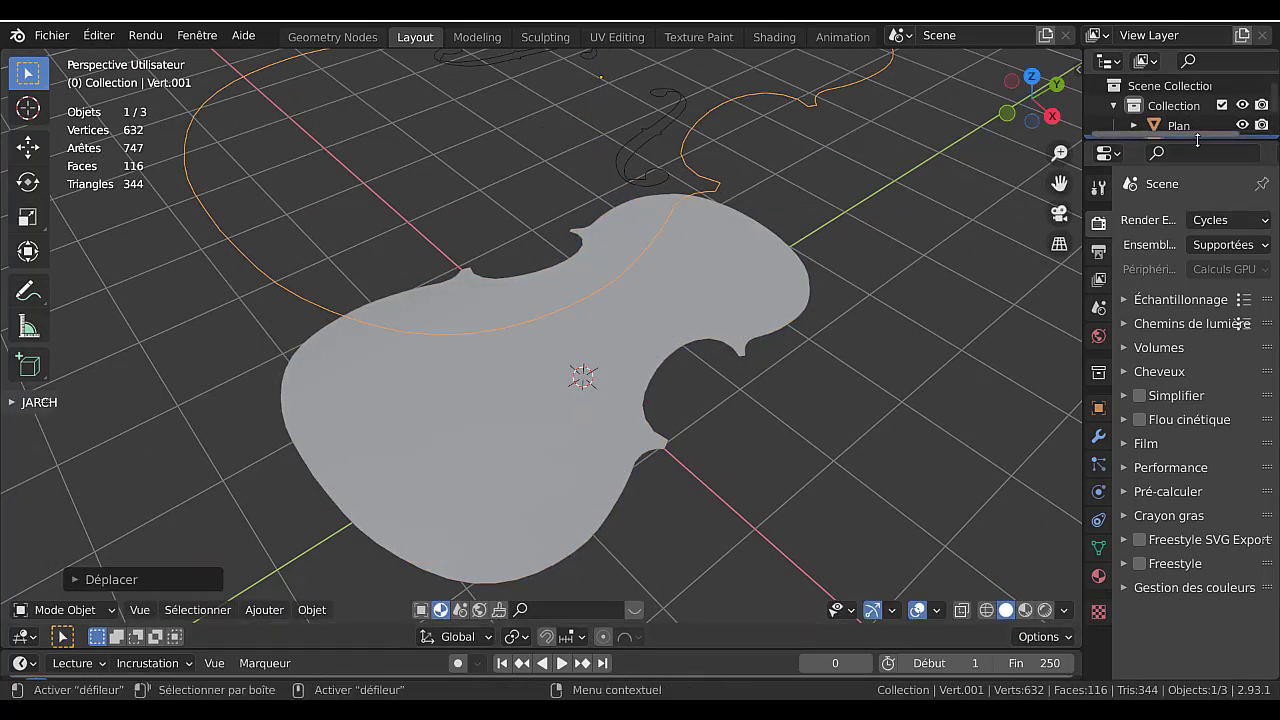
- Enlarge the object list and hide the body outline Vert.001 and the sound-hole outlines Vert.002
left_click_drag(1195, 140, 1194, 311)
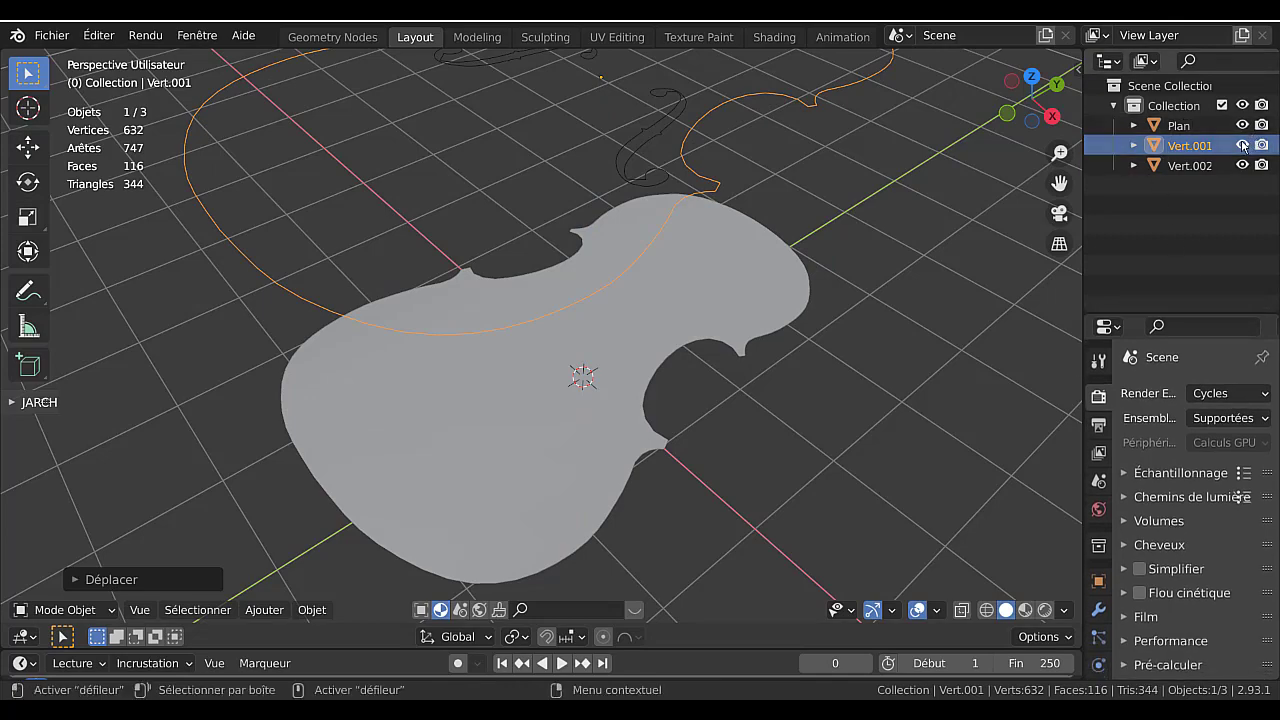
left_click(1242, 145)
scroll(706, 360, "down", 3)
middle_click_drag(706, 360, 616, 258)
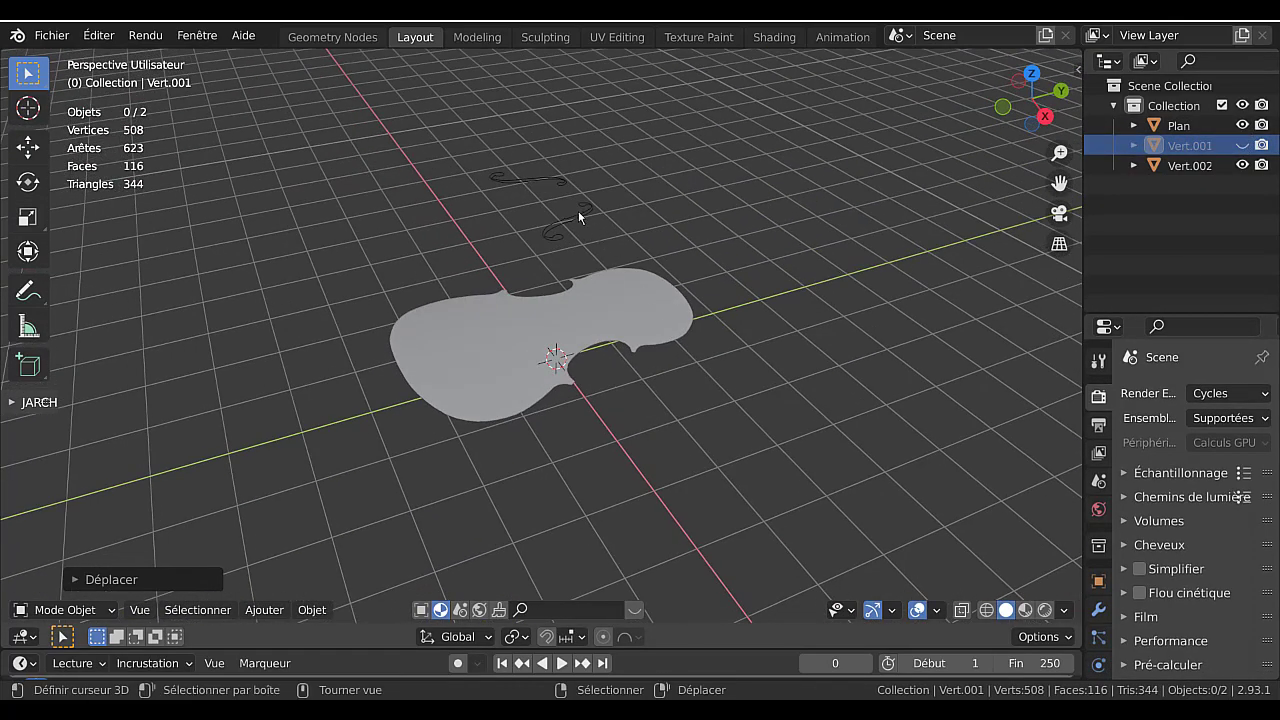
middle_click_drag(578, 211, 798, 359)
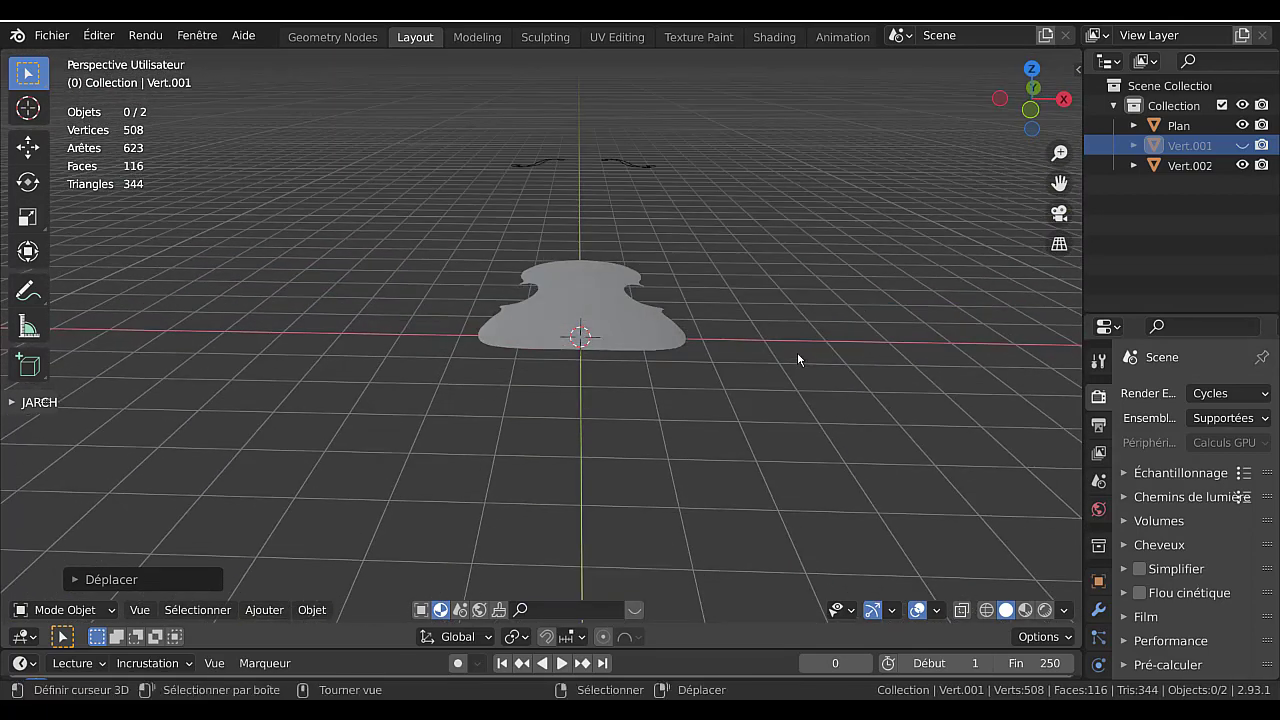
left_click(1242, 165)
middle_click_drag(824, 328, 627, 402)
- Flatten the arch of the whole violin surface by scaling all its geometry down along Z in edit mode
left_click(583, 386)
key("Tab")
middle_click_drag(543, 371, 583, 491)
key("KP_1")
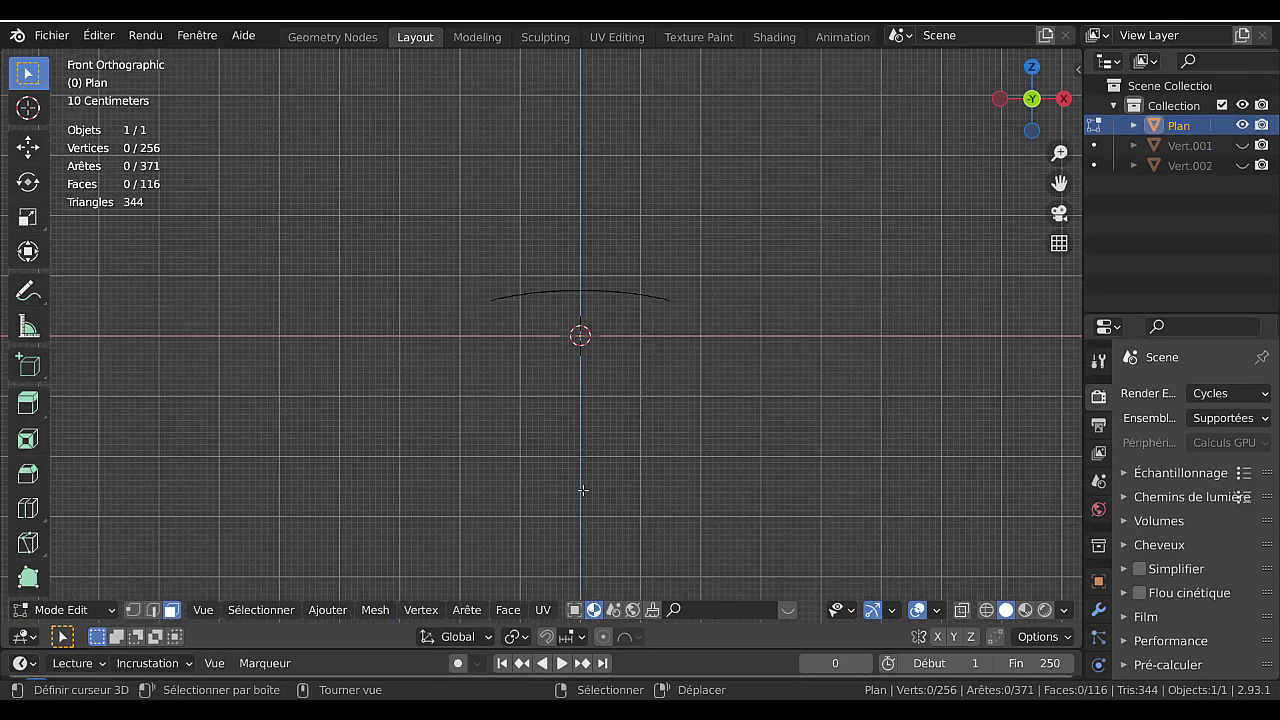
key("KP_7")
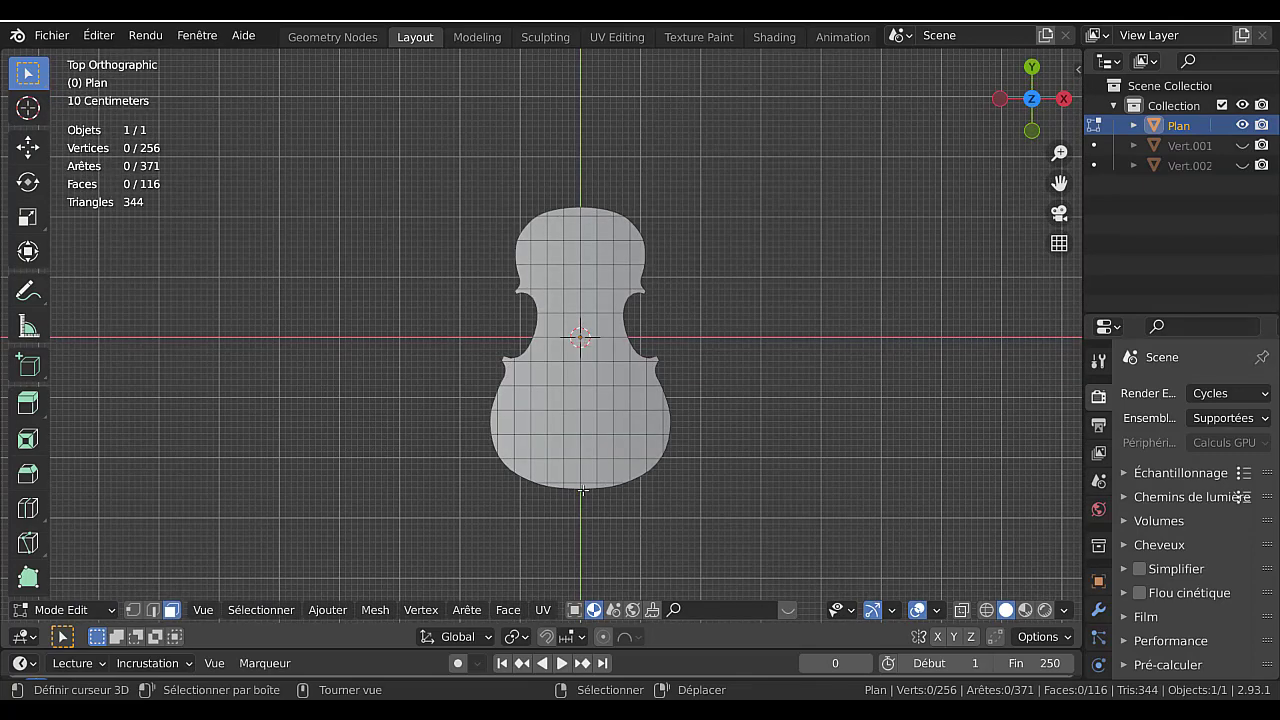
scroll(631, 451, "up", 1)
middle_click_drag(643, 463, 694, 361)
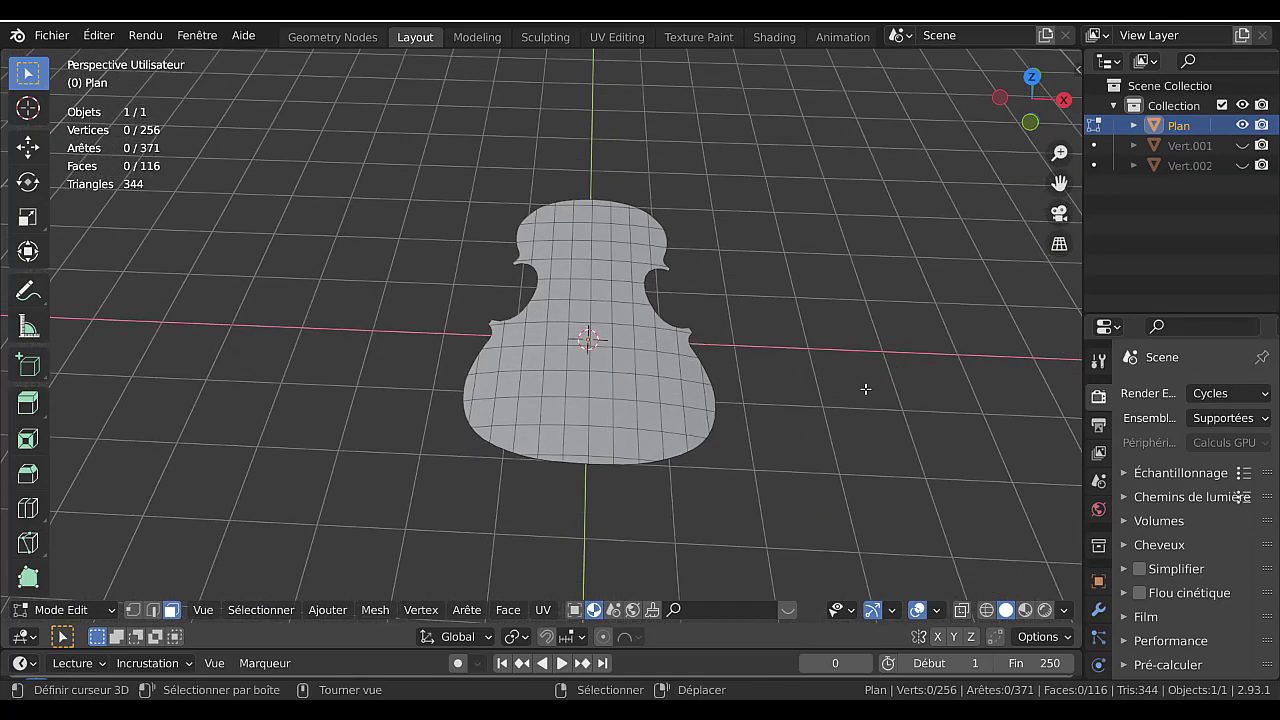
key("KP_1")
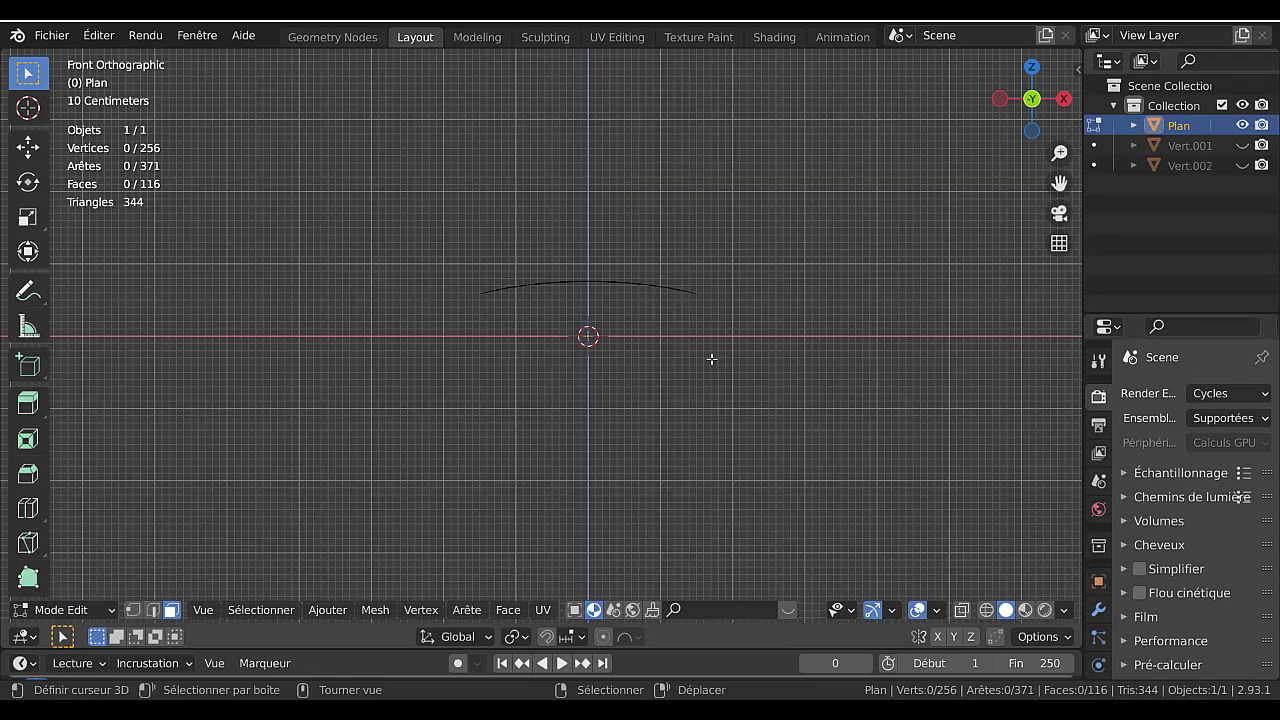
key("a")
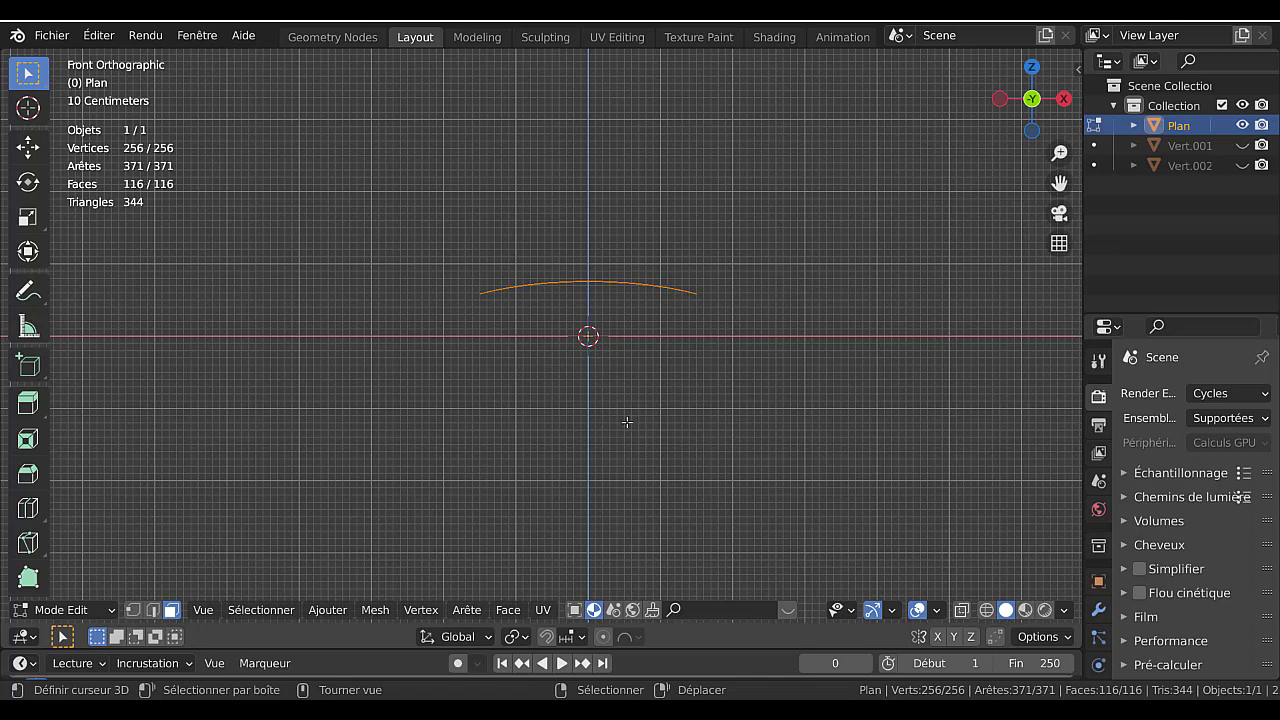
key("s")
key("z")
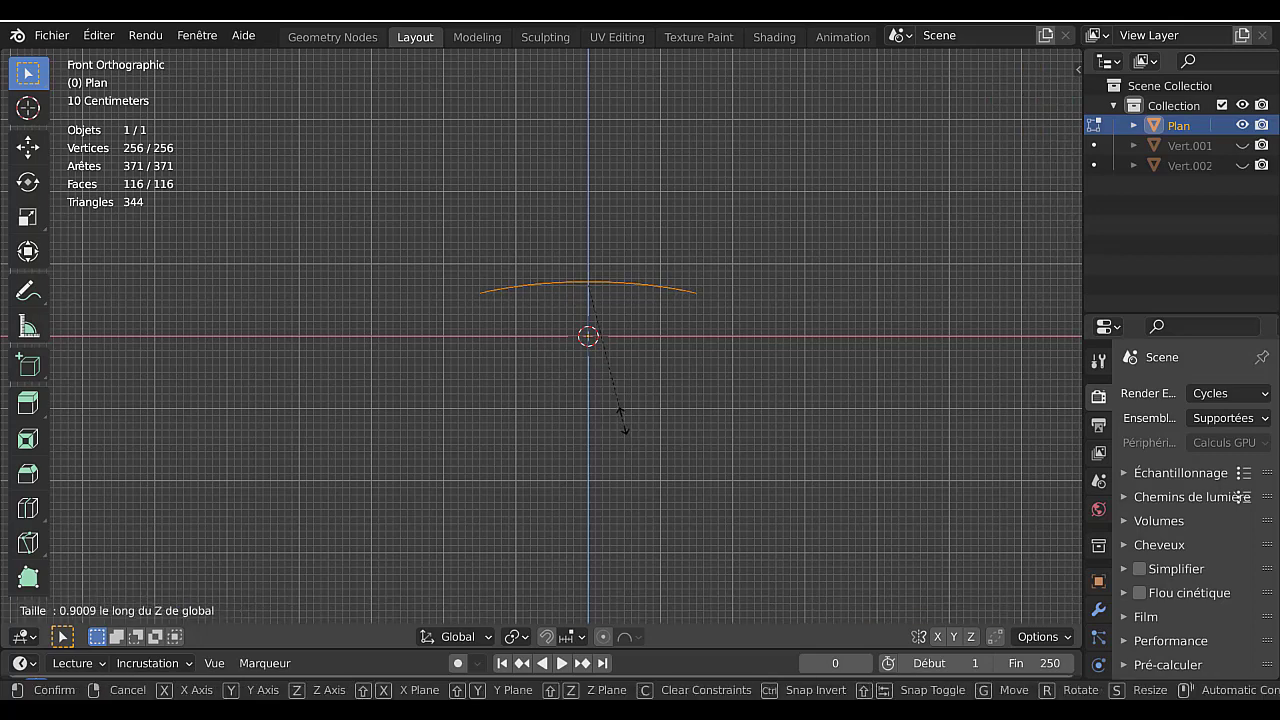
left_click(613, 354)
middle_click_drag(613, 354, 783, 431)
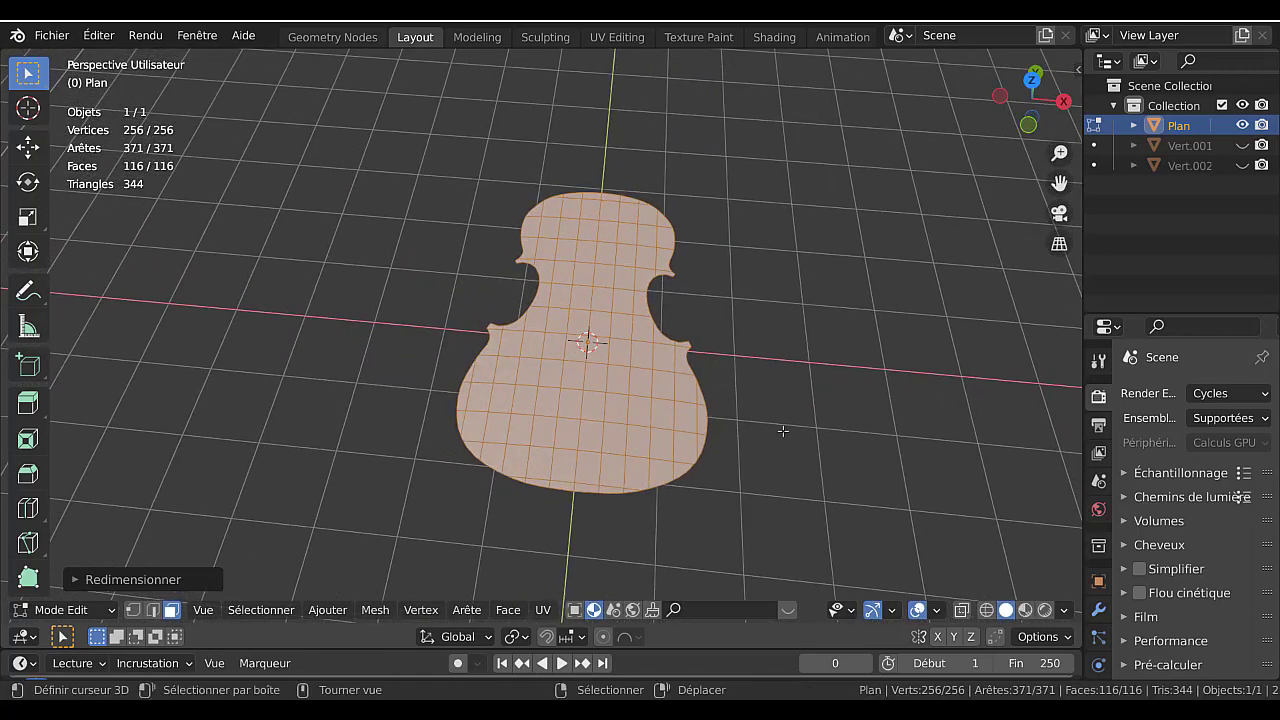
- Select the two-column strip of faces along the body's centre from the top view and raise it about 0.10 m along Z
key("KP_7")
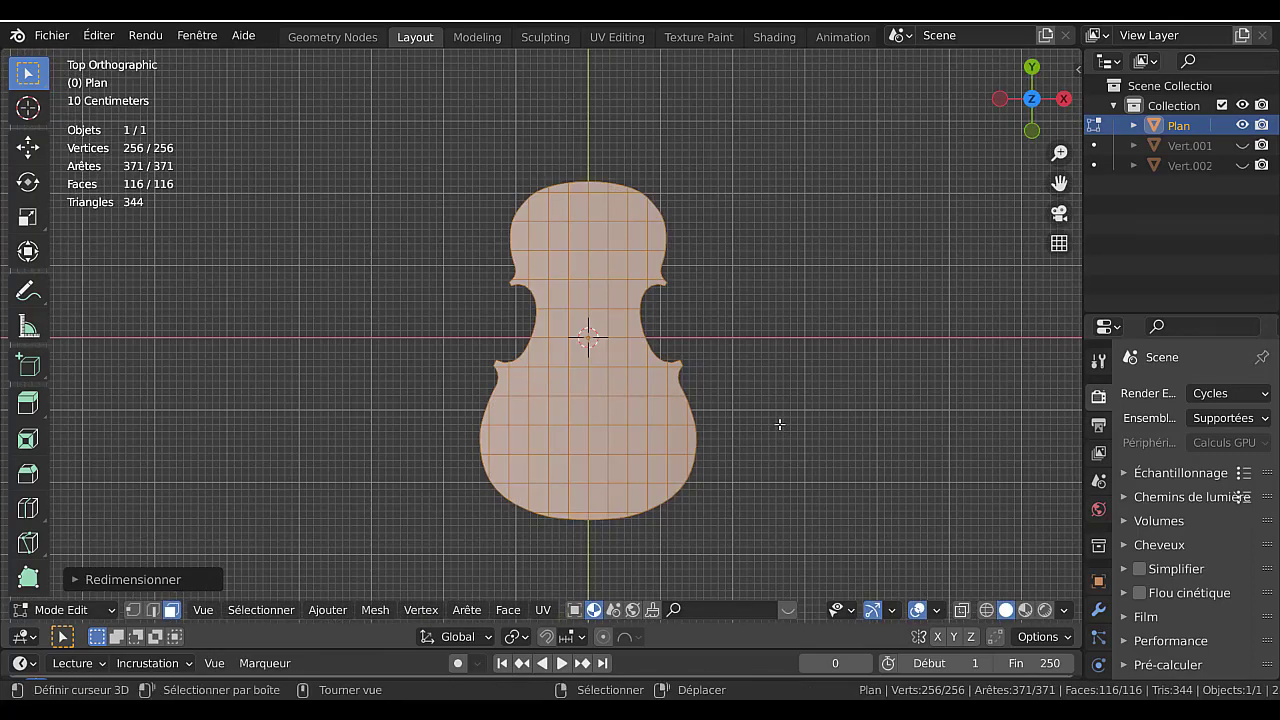
key("alt+a")
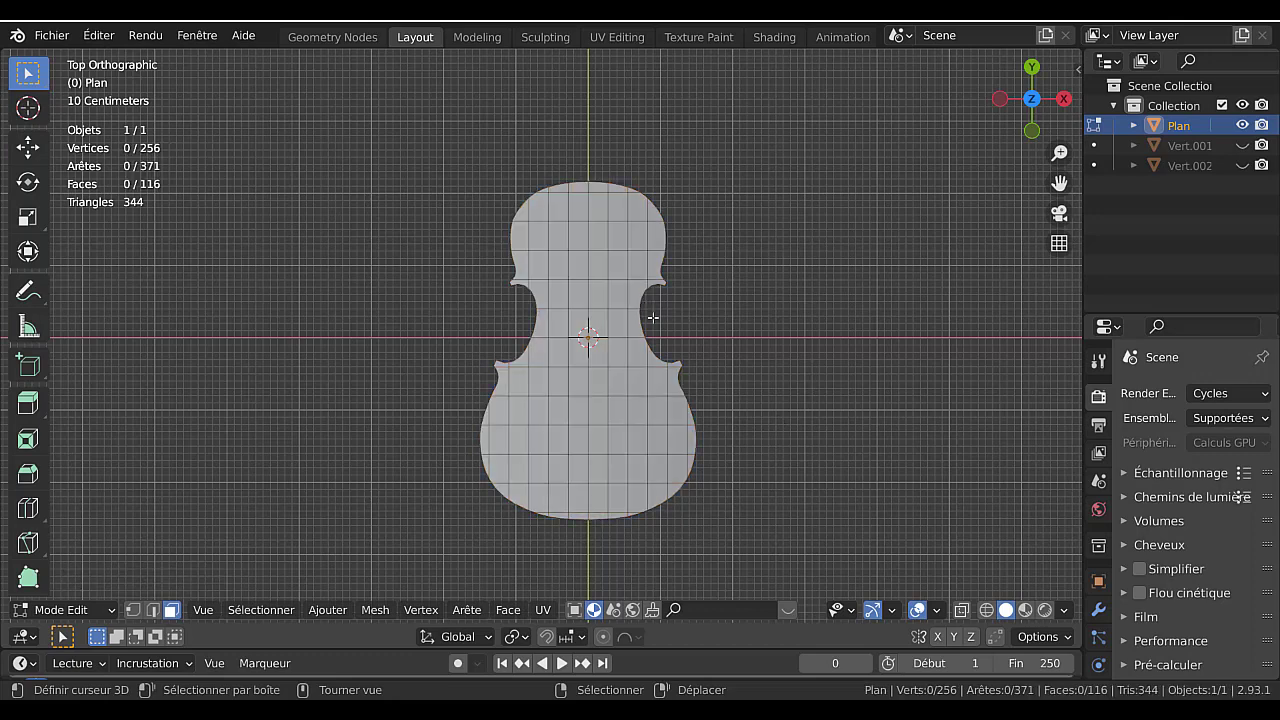
key("c")
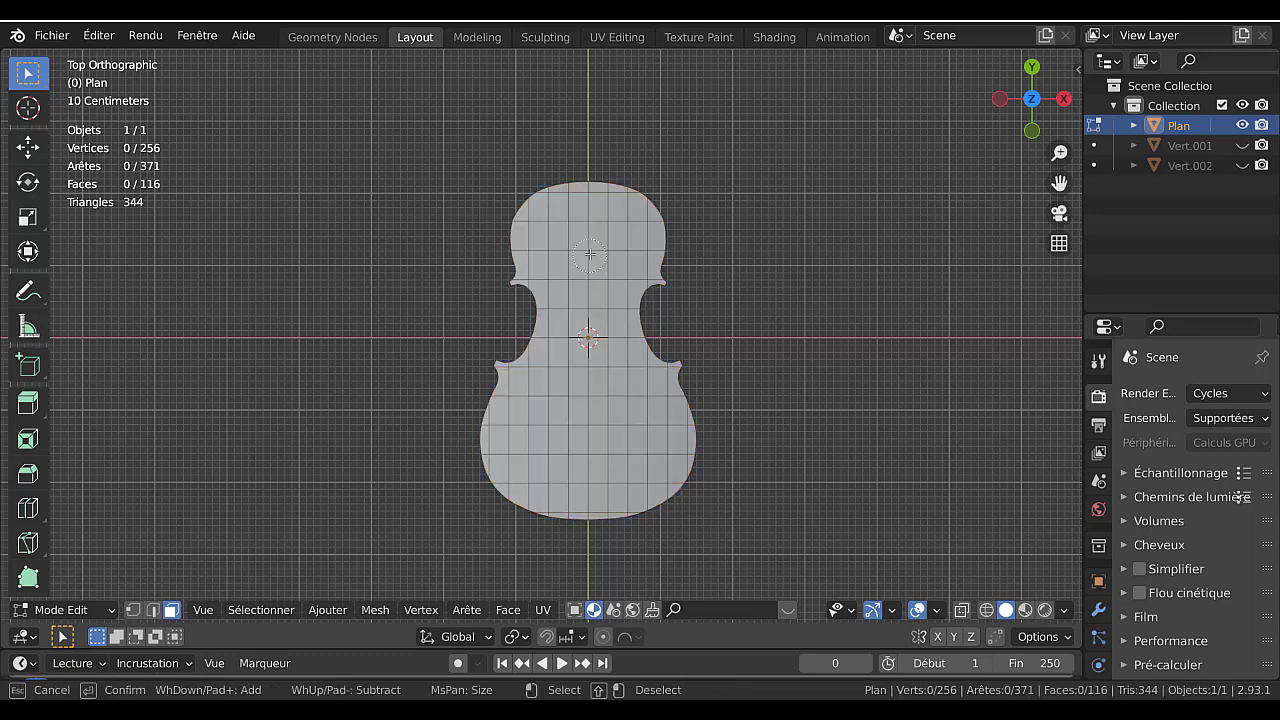
left_click_drag(590, 245, 591, 448)
key("Escape")
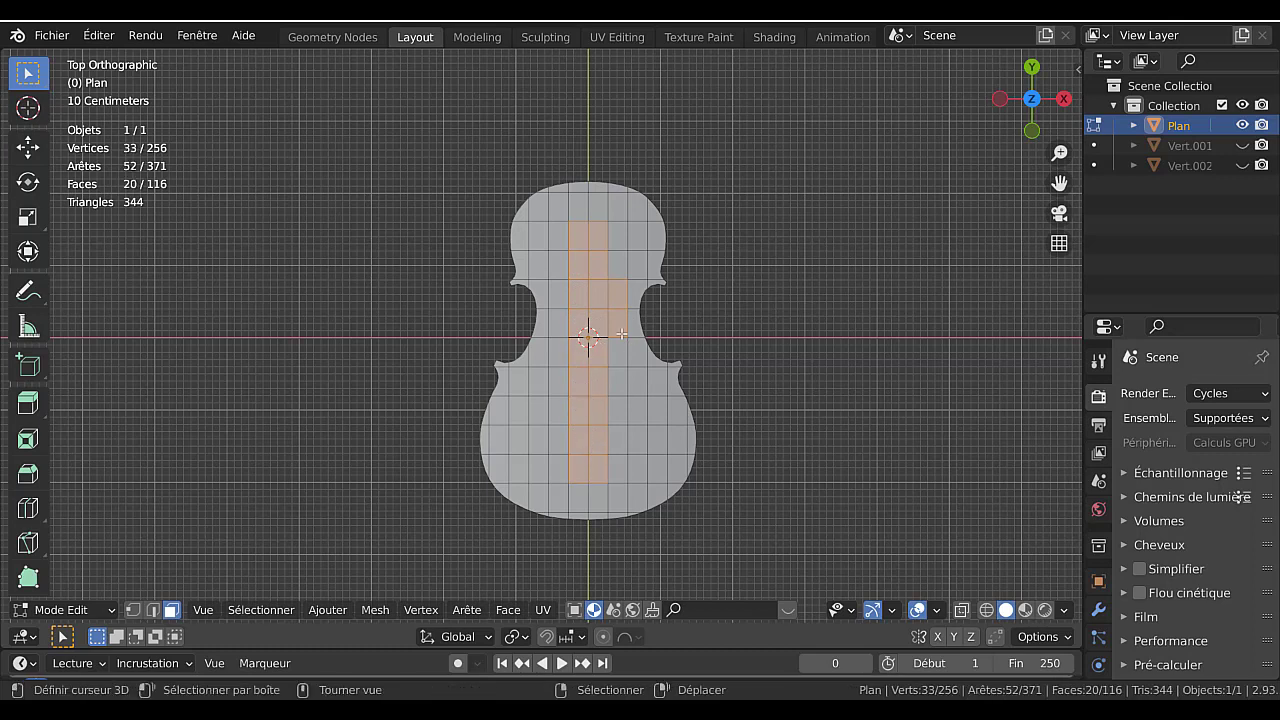
right_click(624, 326, "shift")
right_click(624, 297, "shift")
middle_click_drag(840, 391, 636, 403)
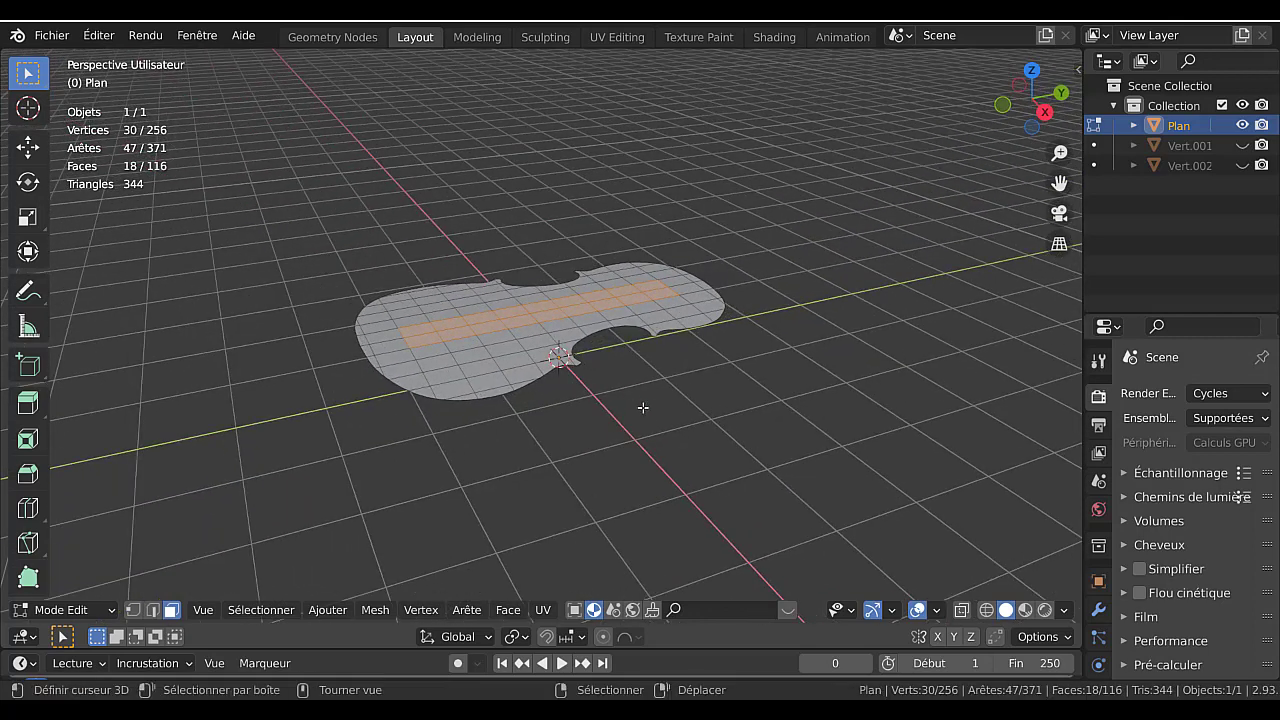
key("g")
key("z")
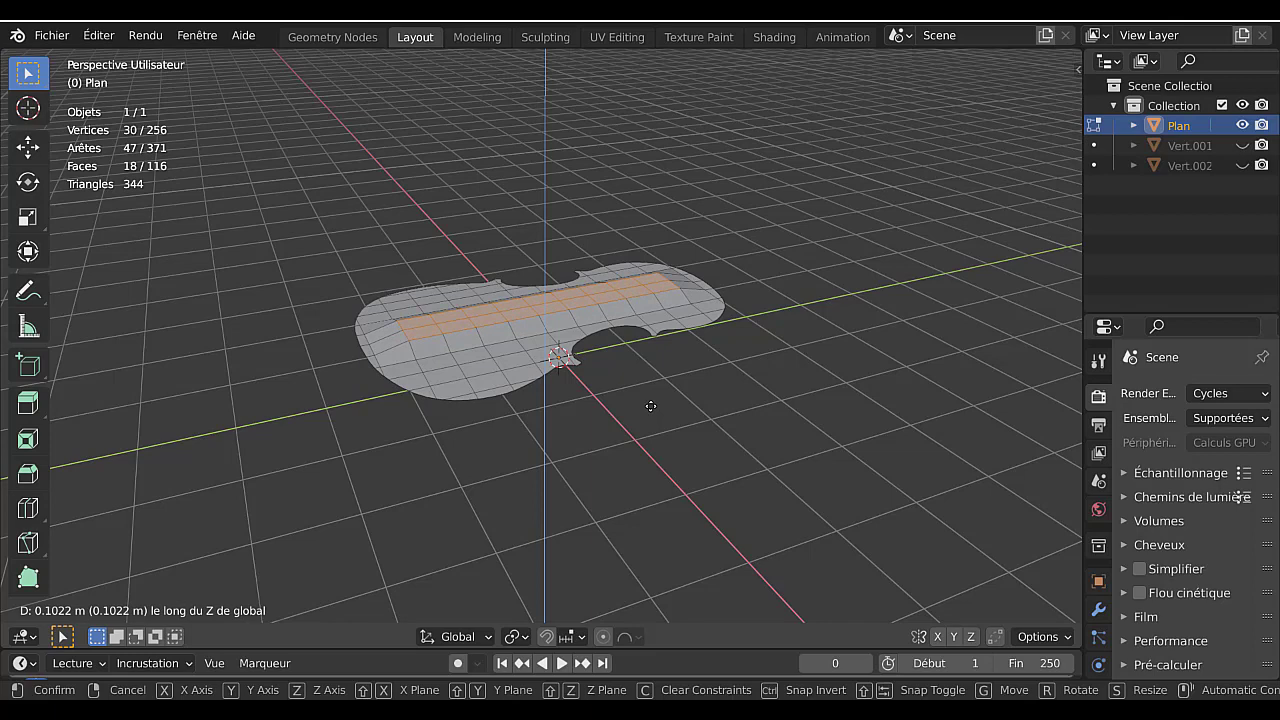
left_click(650, 406)
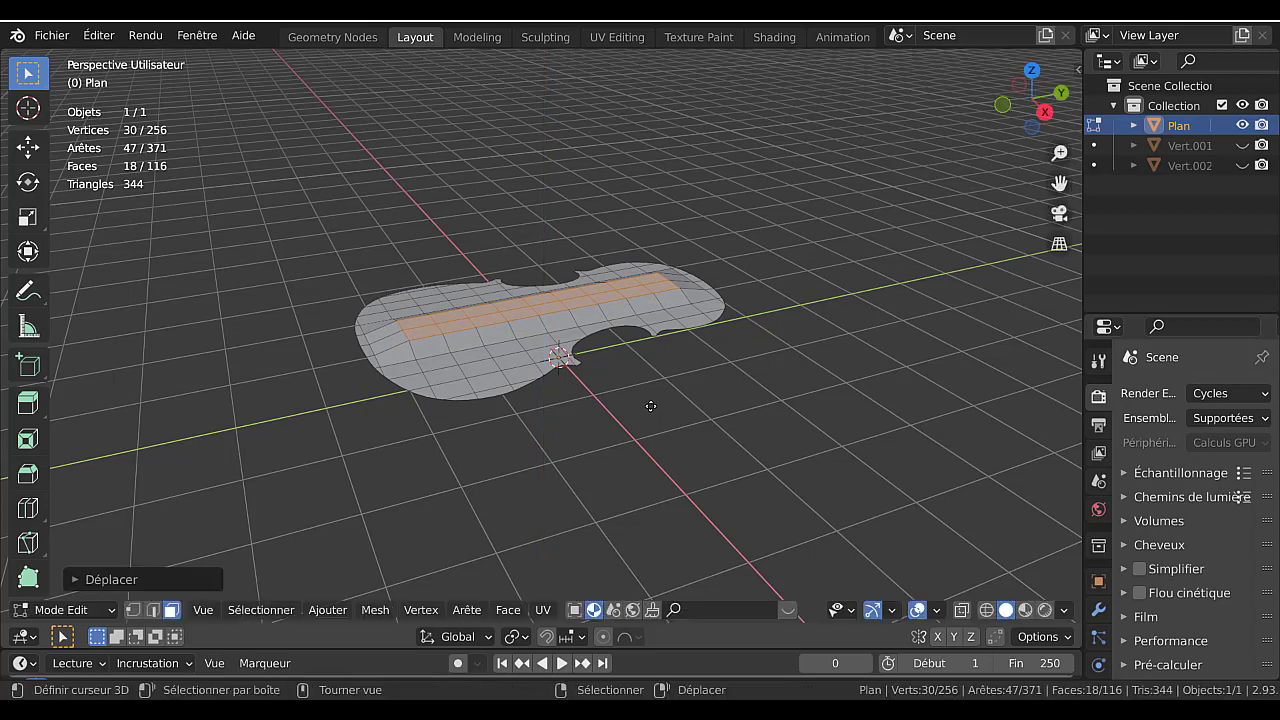
middle_click_drag(626, 394, 595, 422)
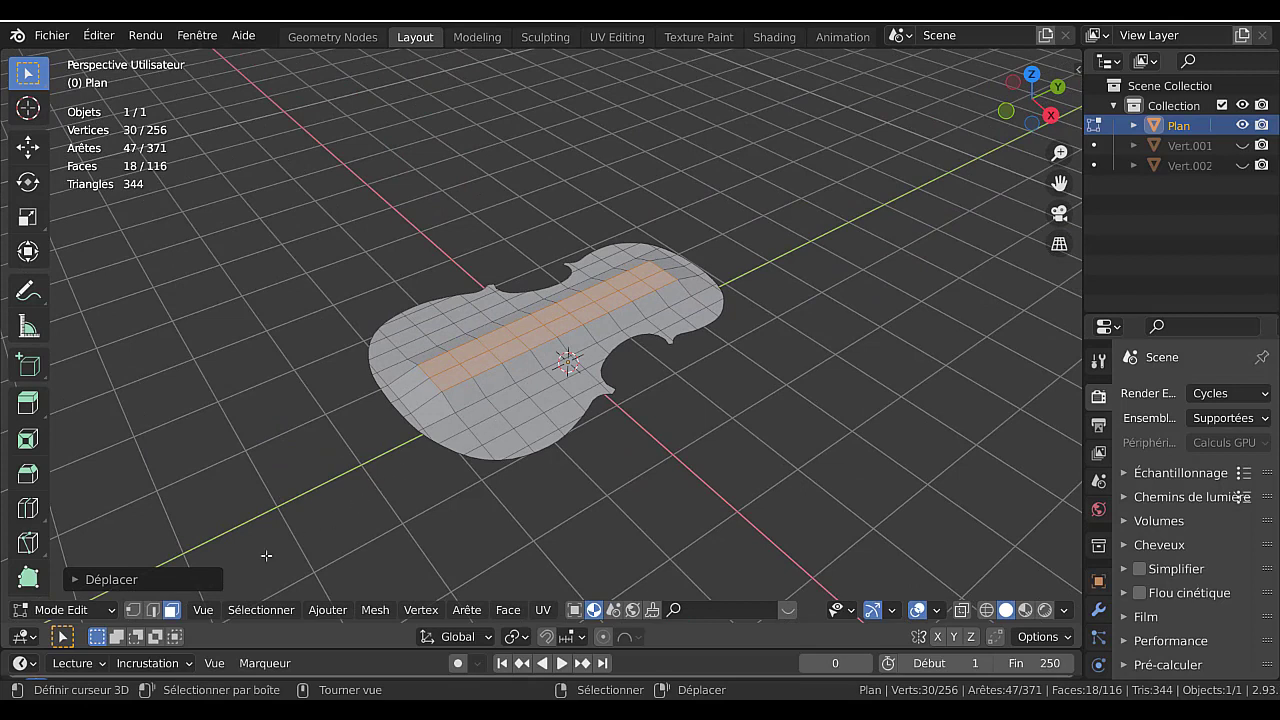
- Smooth the lengthwise edge path along one side of the raised strip, end to end, with LoopTools Relax at 5 iterations
left_click(431, 407)
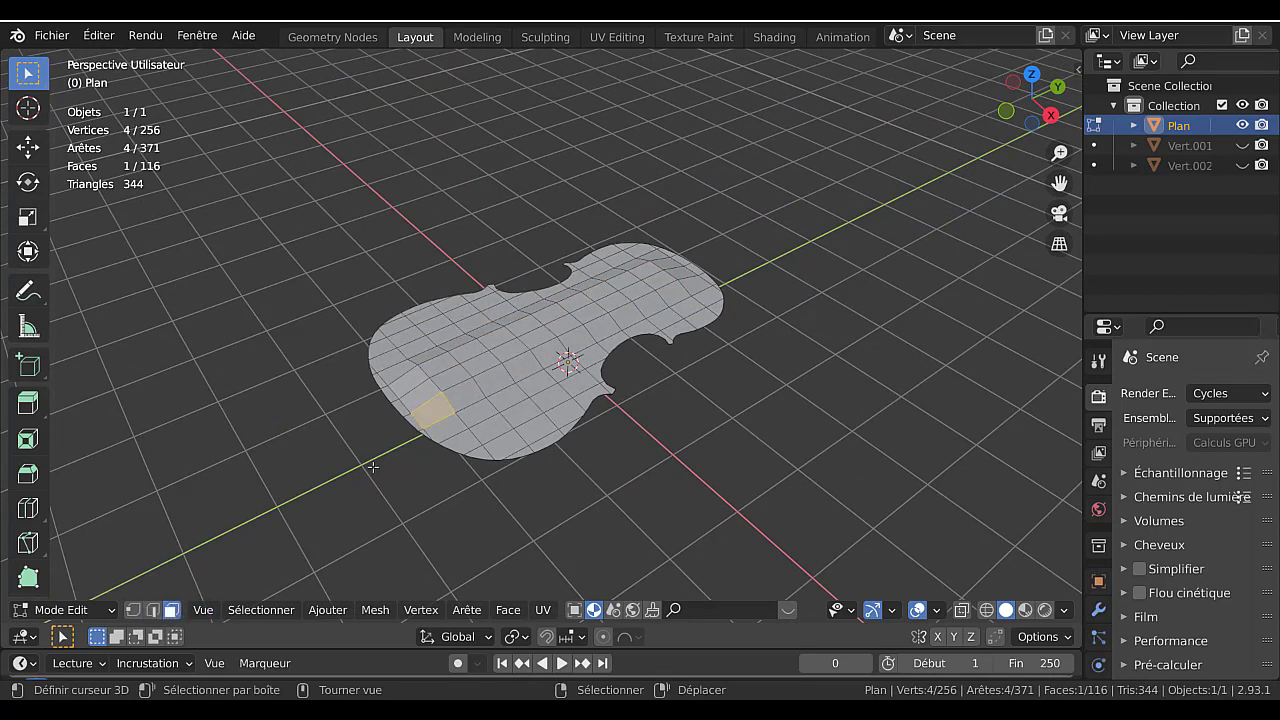
left_click(426, 399)
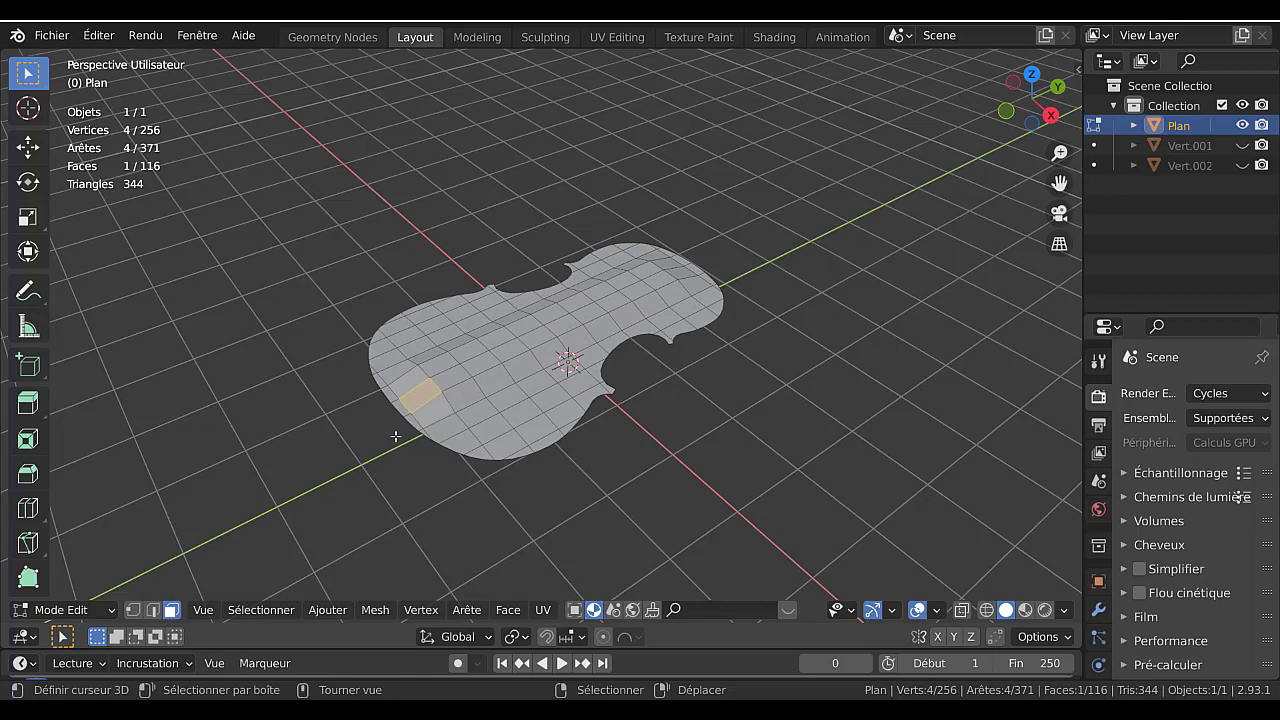
left_click(152, 610)
left_click(428, 403)
middle_click_drag(520, 412, 388, 454)
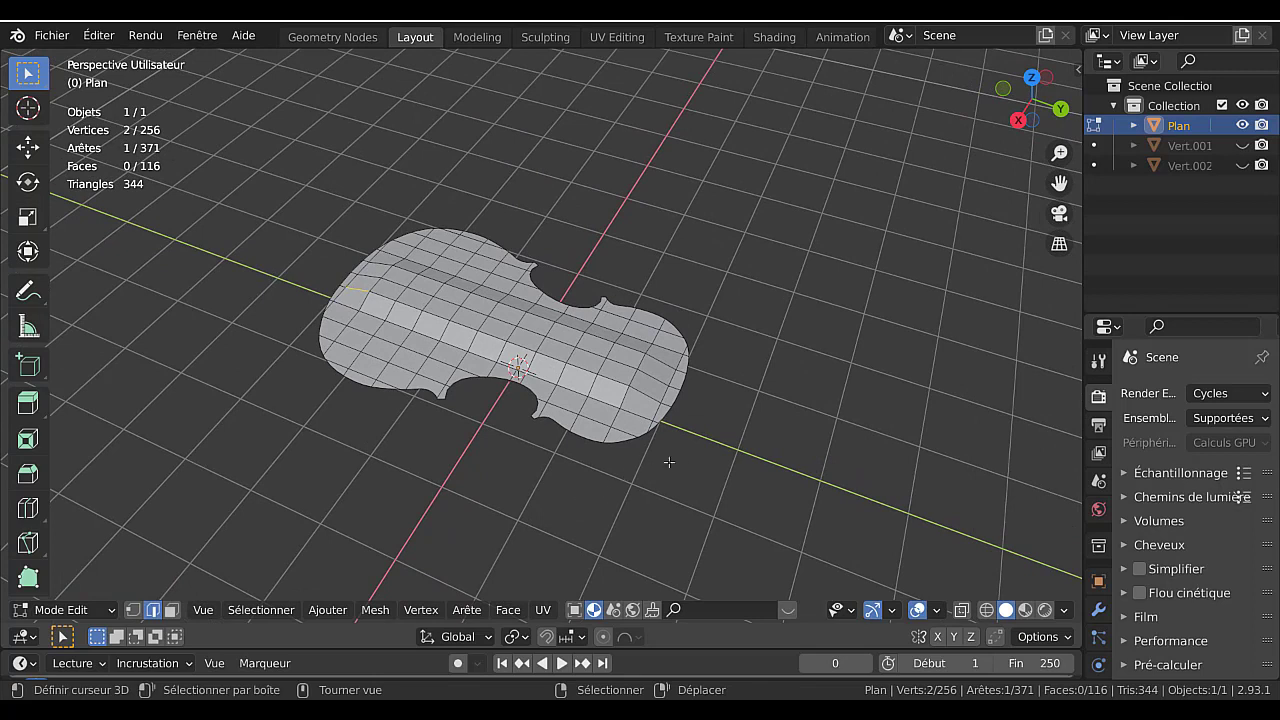
left_click(650, 399, "ctrl")
key("q")
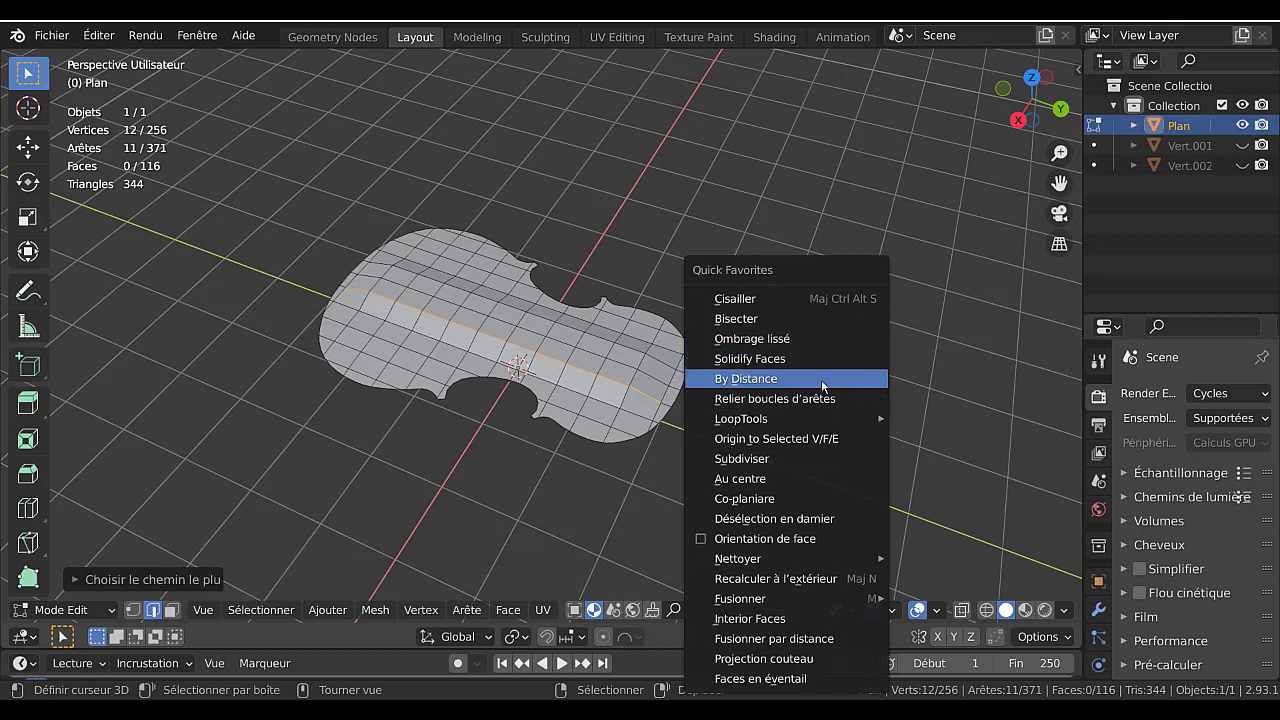
mouse_move(824, 420)
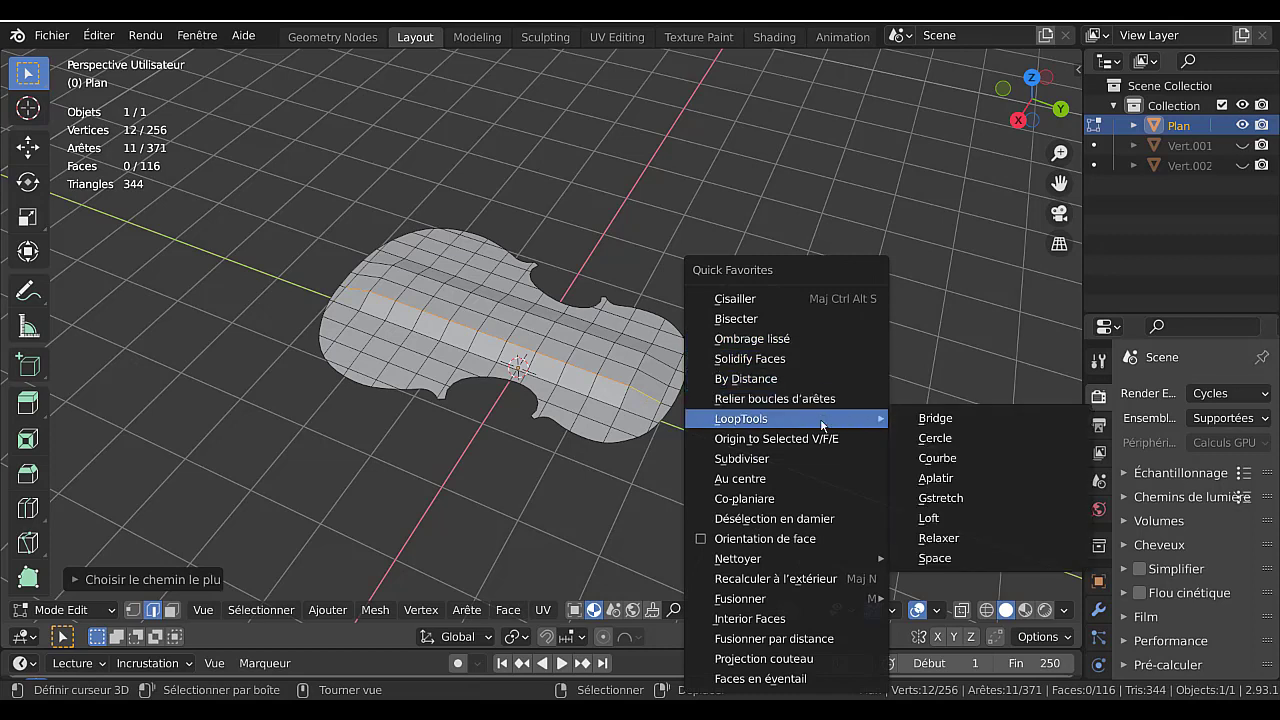
left_click(945, 538)
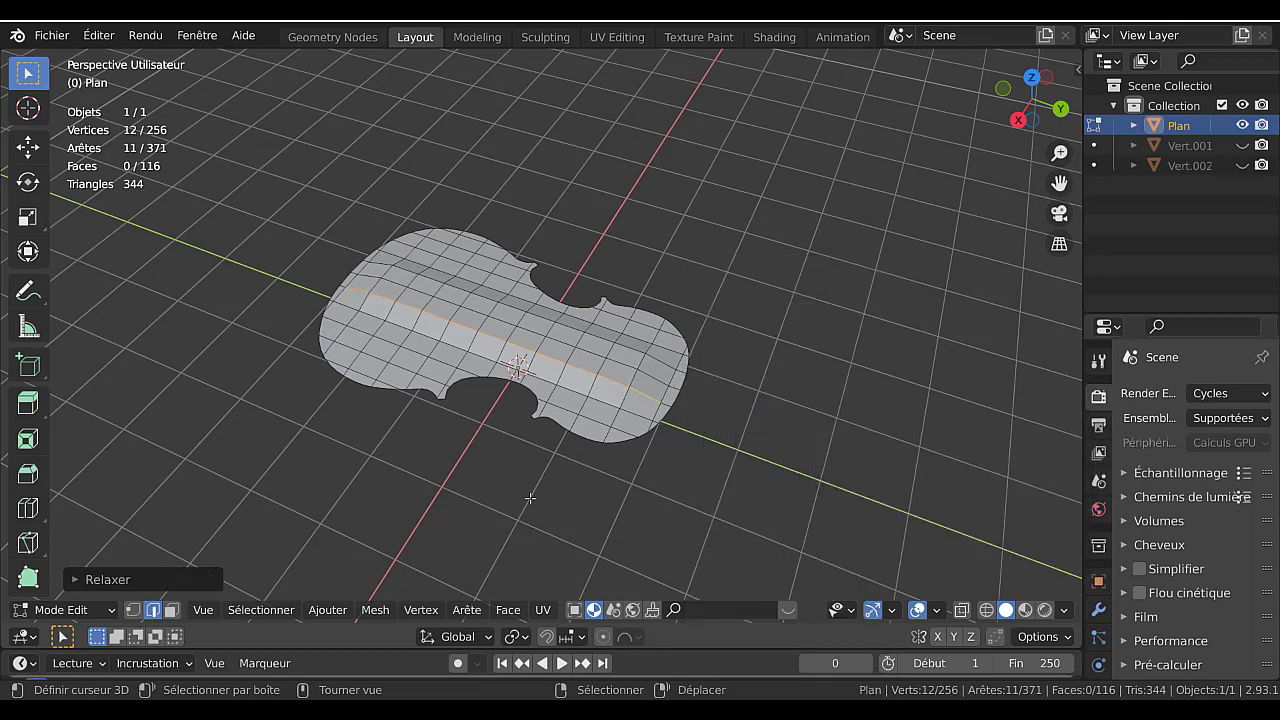
left_click(159, 579)
left_click(158, 552)
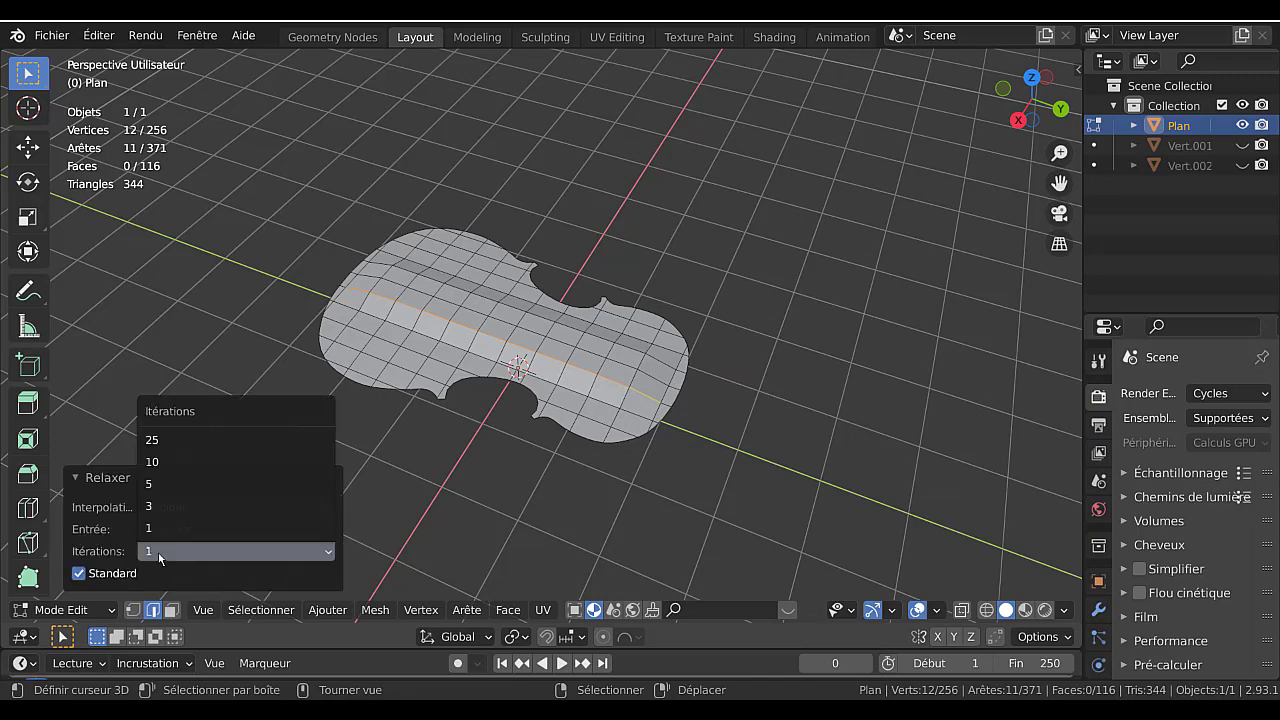
left_click(160, 484)
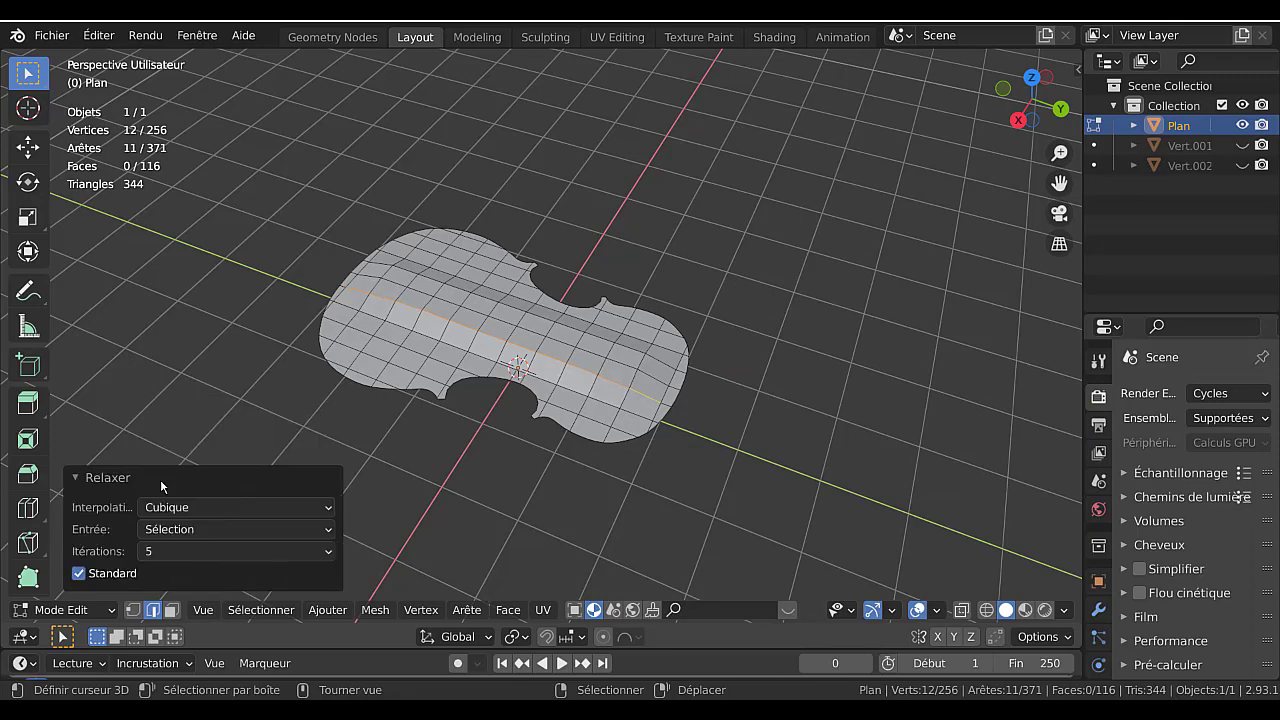
middle_click_drag(435, 415, 508, 390)
- Smooth the lengthwise edge path along the centre of the raised strip, end to end, with LoopTools Relax
left_click(364, 385)
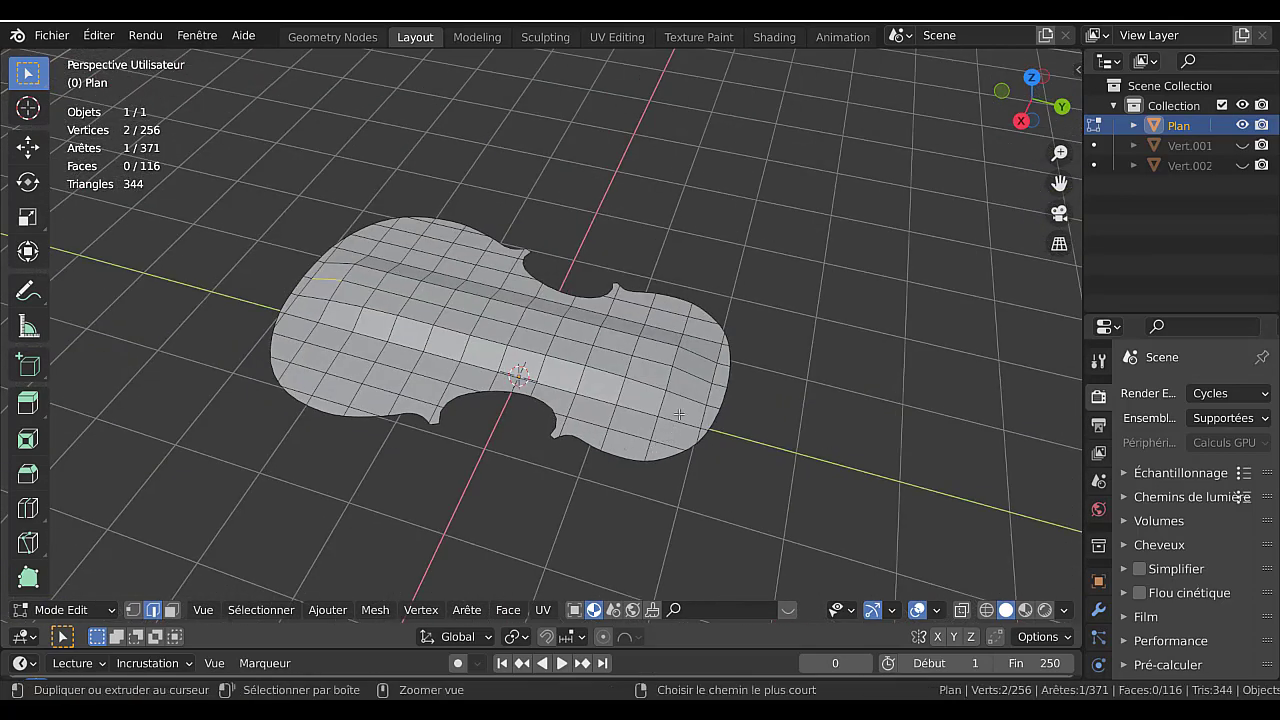
left_click(692, 373, "ctrl")
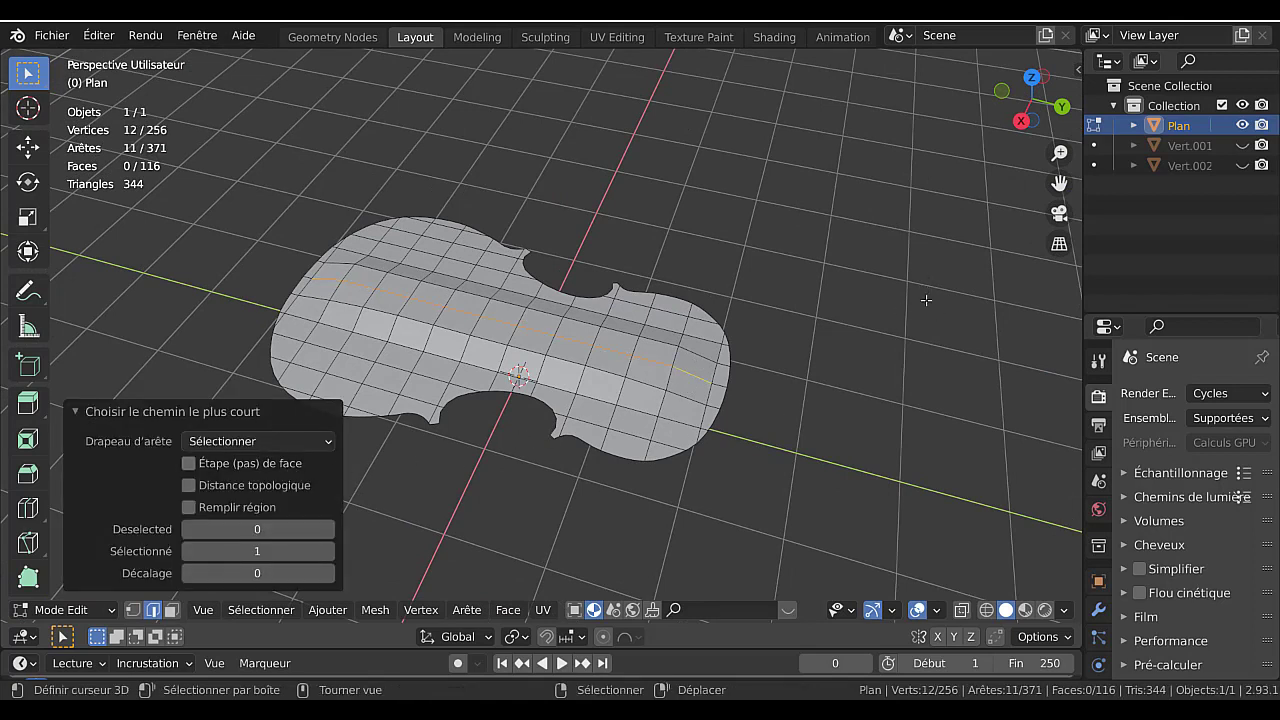
key("q")
mouse_move(926, 300)
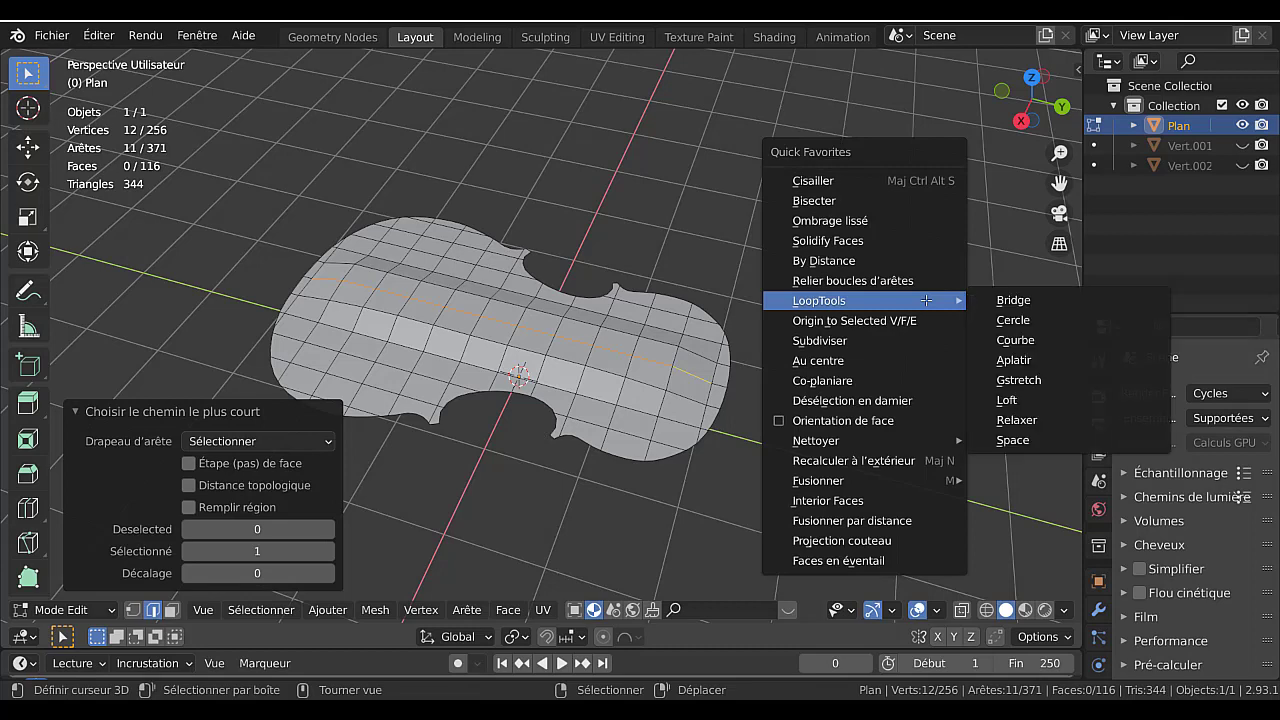
left_click(1019, 420)
- Smooth the lengthwise edge path along the other side of the raised strip with LoopTools Relax at 5 iterations
left_click(705, 352)
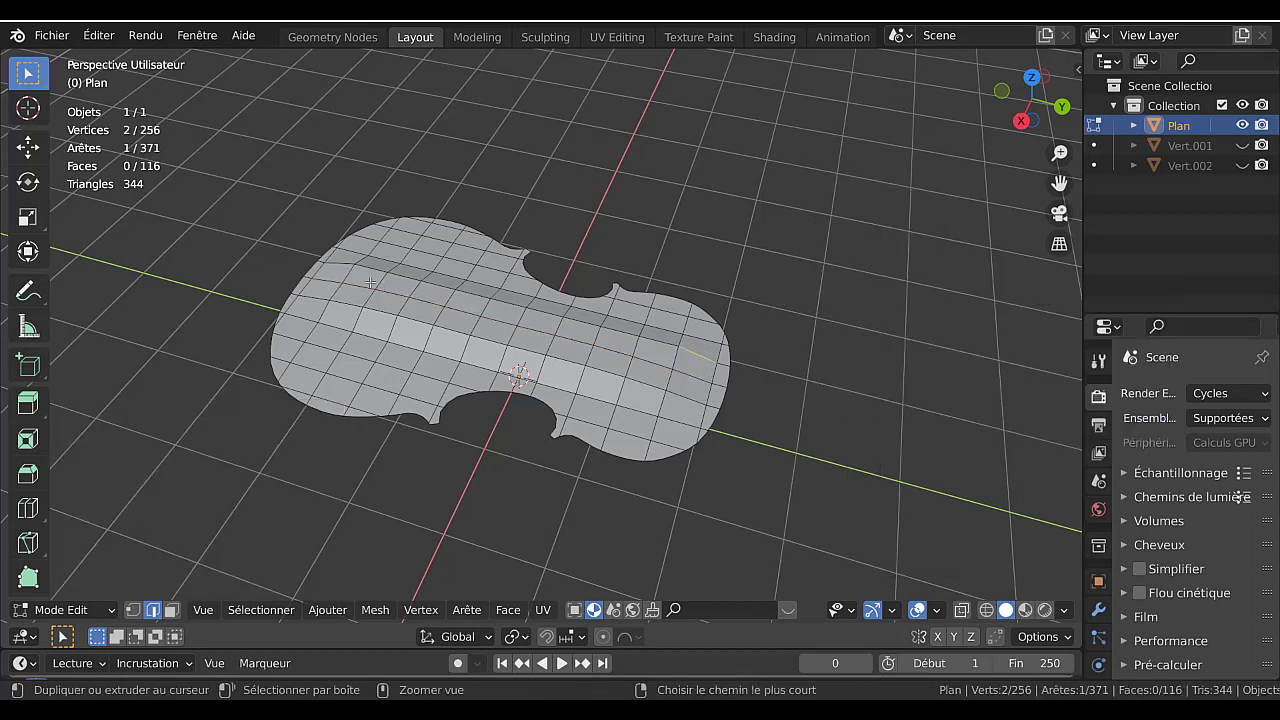
left_click(340, 260, "ctrl")
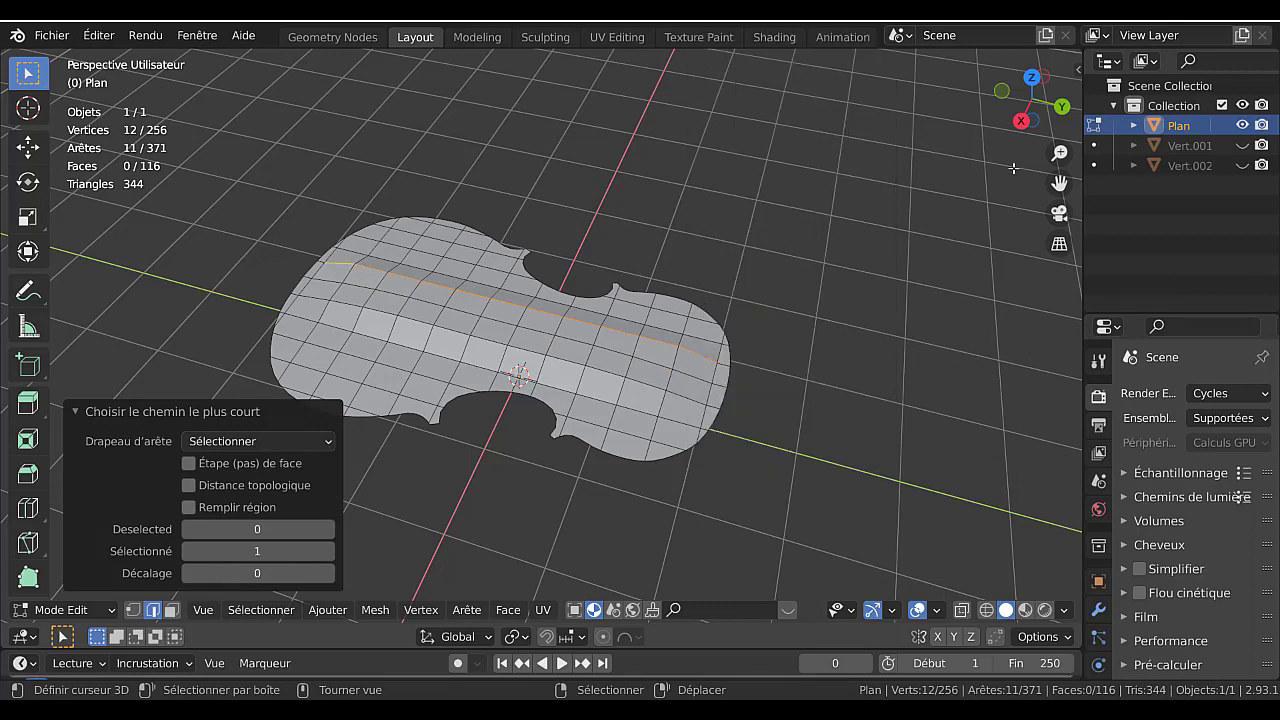
key("q")
mouse_move(825, 276)
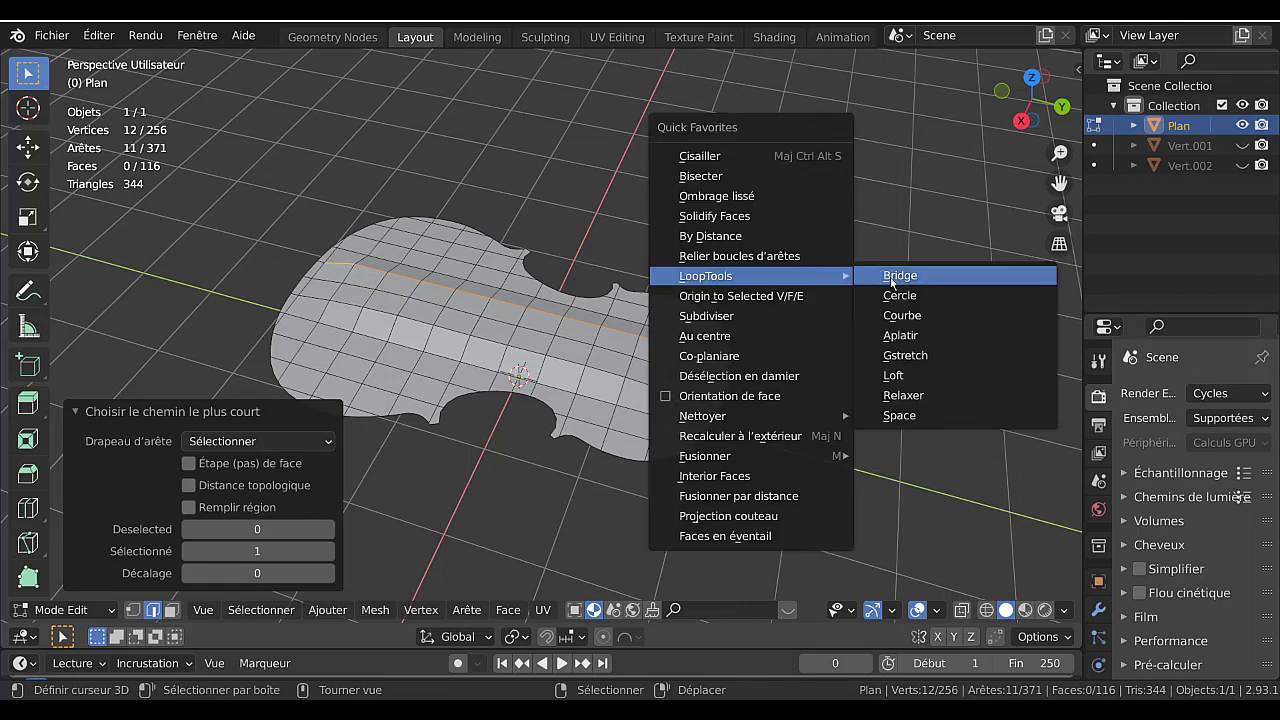
left_click(903, 396)
- Smooth the second crosswise edge row from the violin's wide end, side to side, with LoopTools Relax at 5 iterations
middle_click_drag(812, 282, 806, 337)
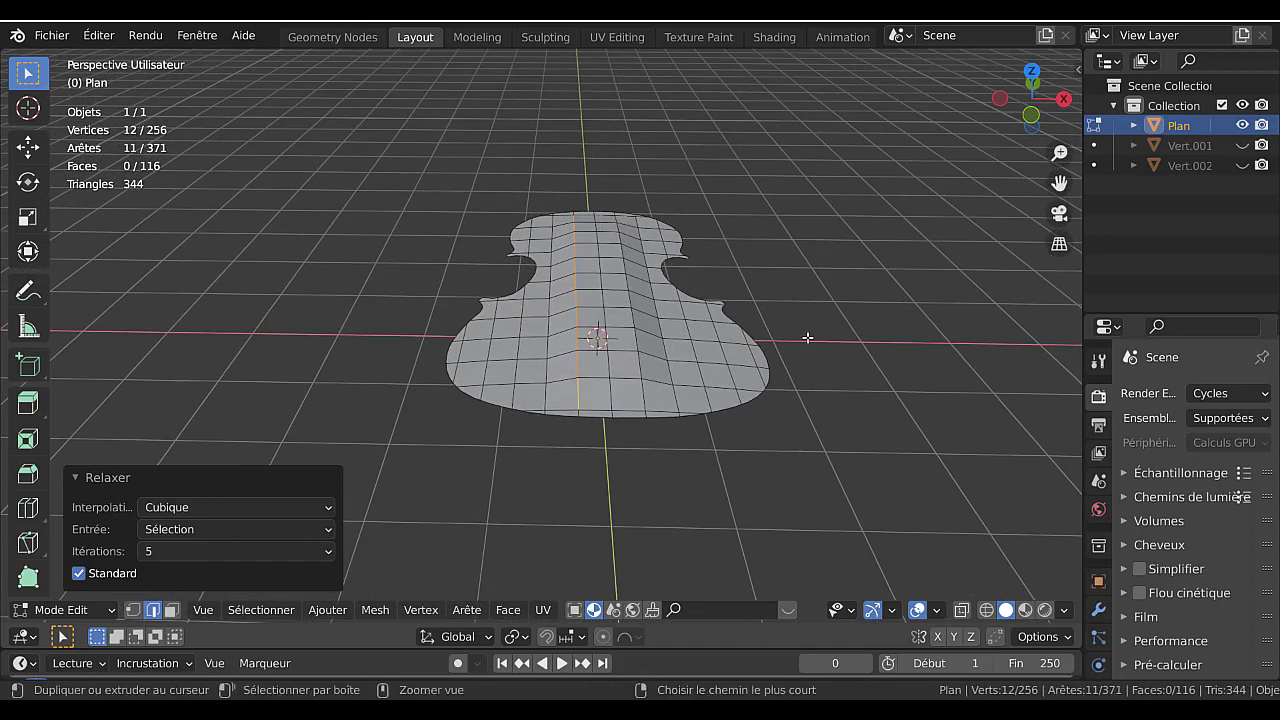
scroll(797, 300, "up", 3)
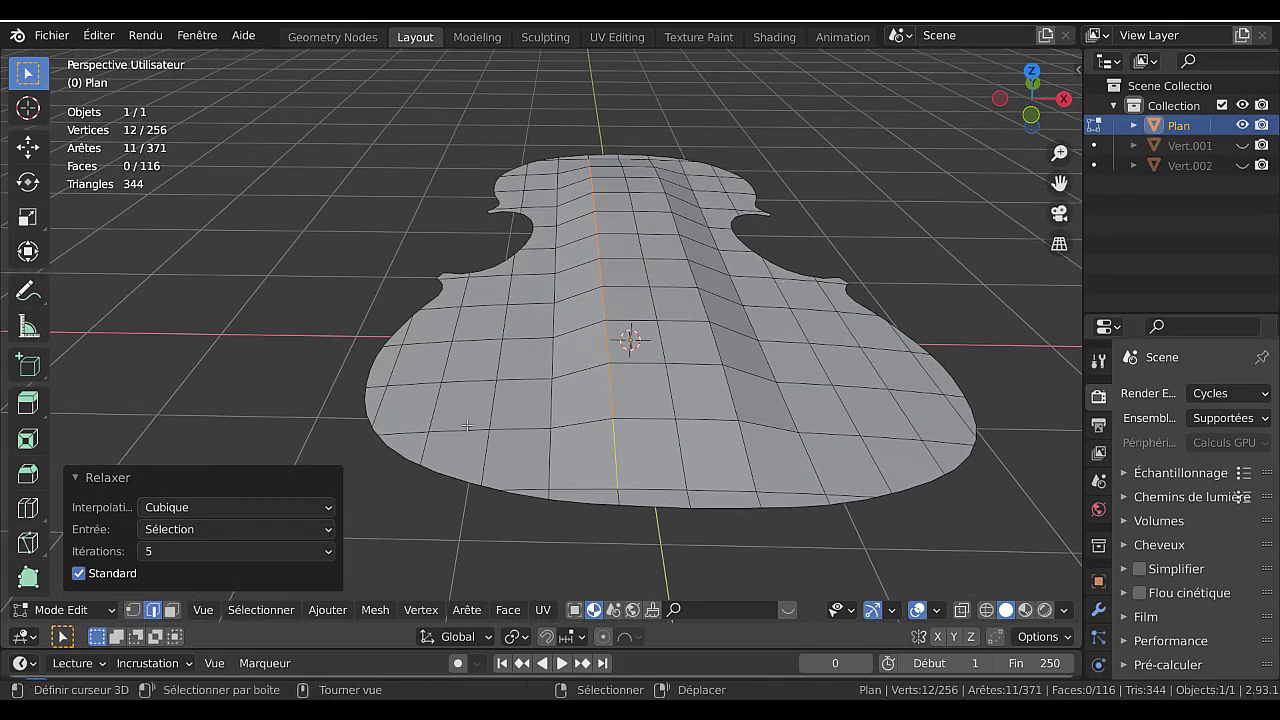
left_click(463, 428)
left_click(890, 437, "ctrl")
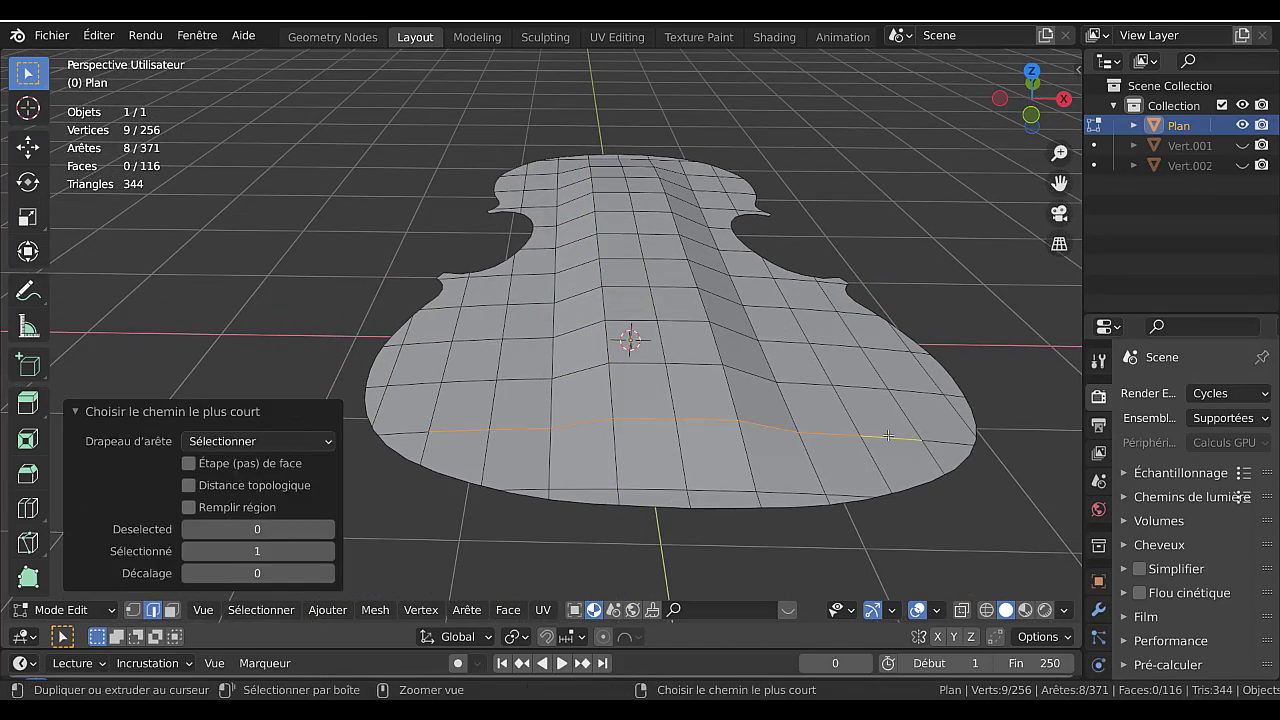
middle_click_drag(930, 222, 914, 251)
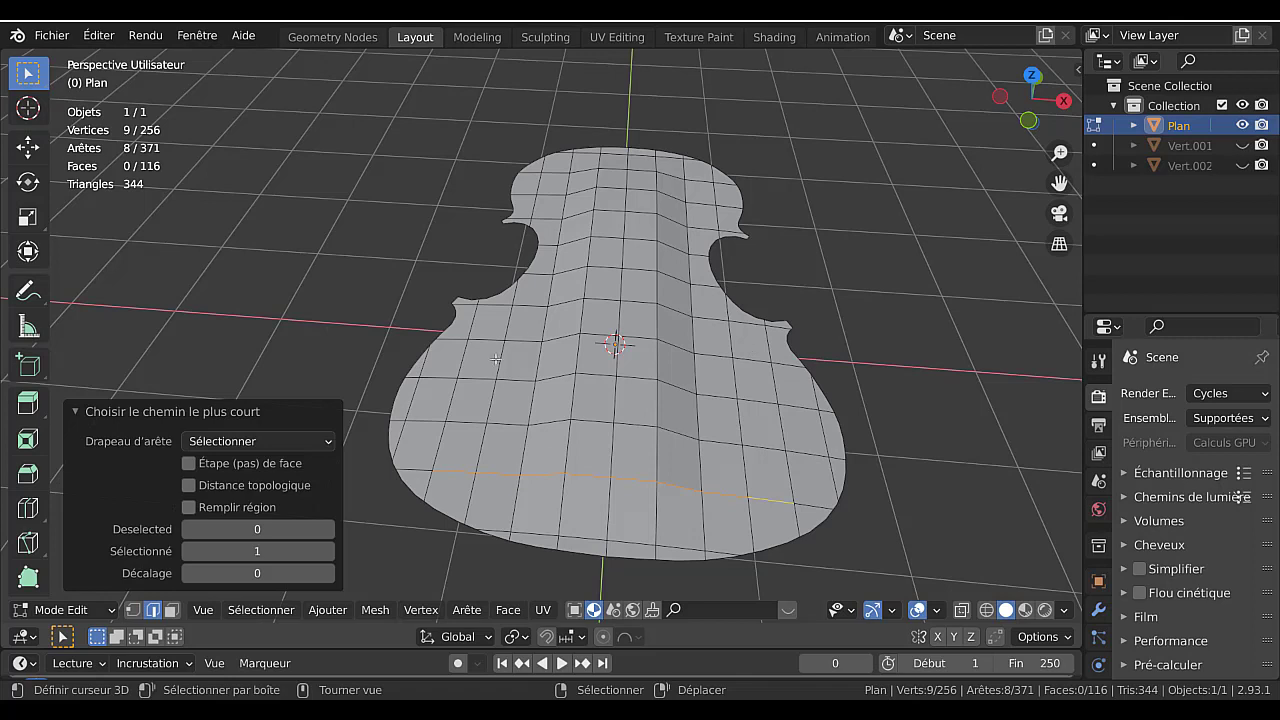
key("q")
mouse_move(914, 245)
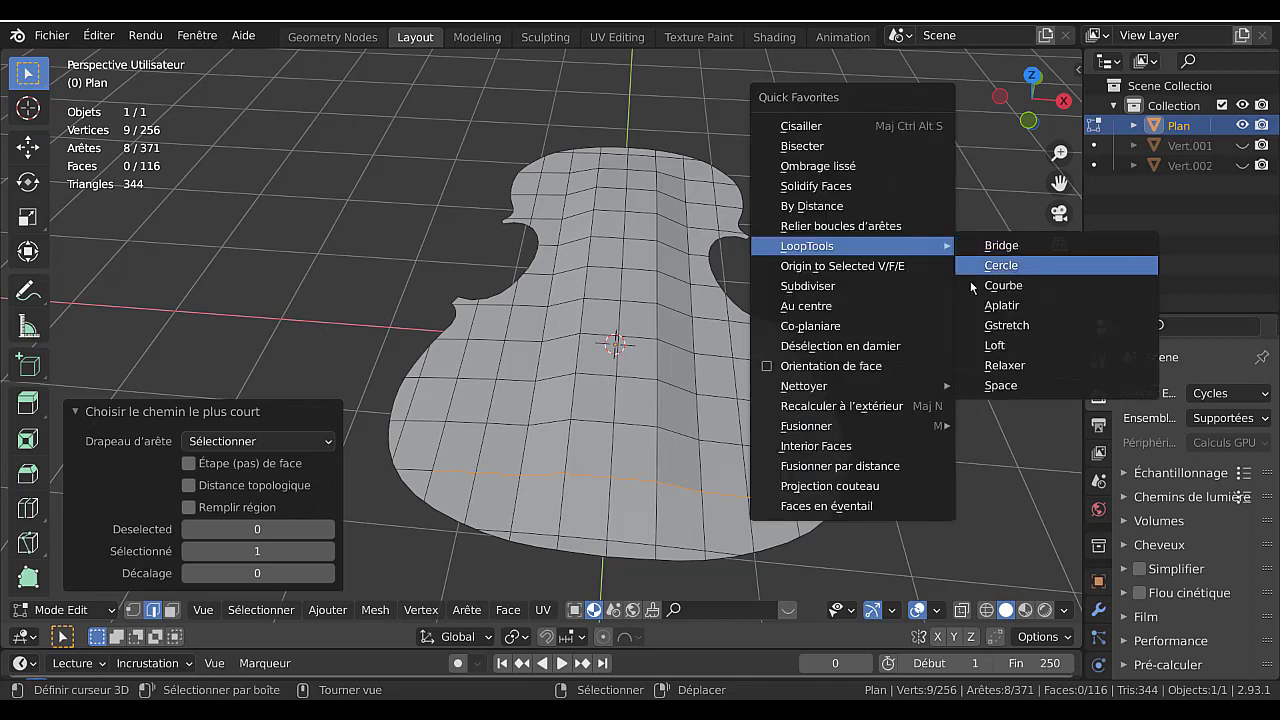
left_click(1004, 367)
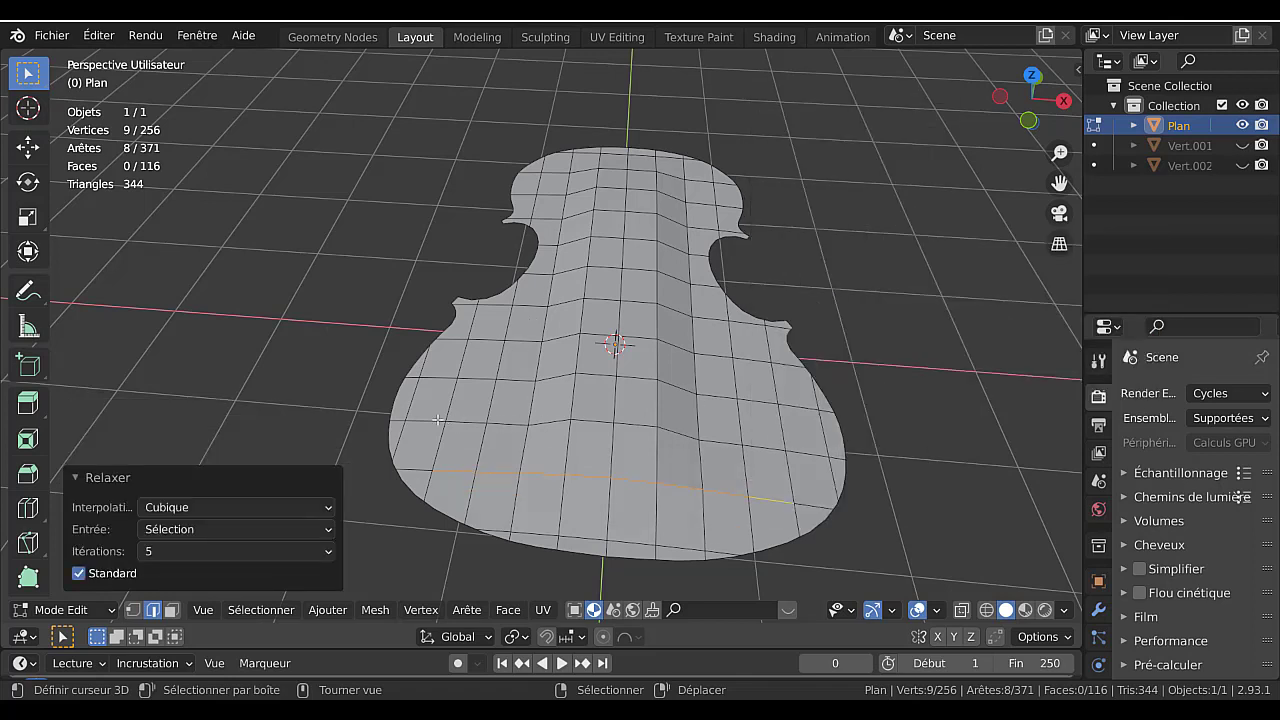
- Smooth the third crosswise edge row from the wide end, side to side, with LoopTools Relax at 5 iterations
left_click(437, 419)
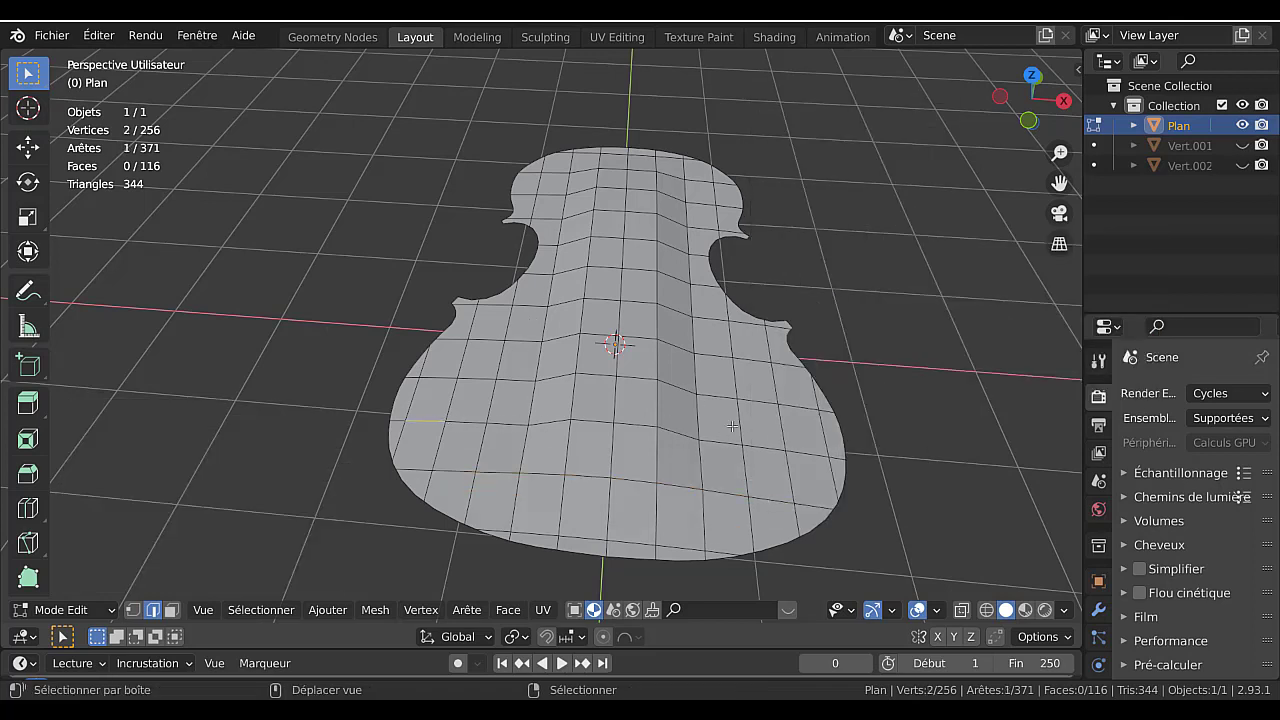
left_click(798, 448, "ctrl")
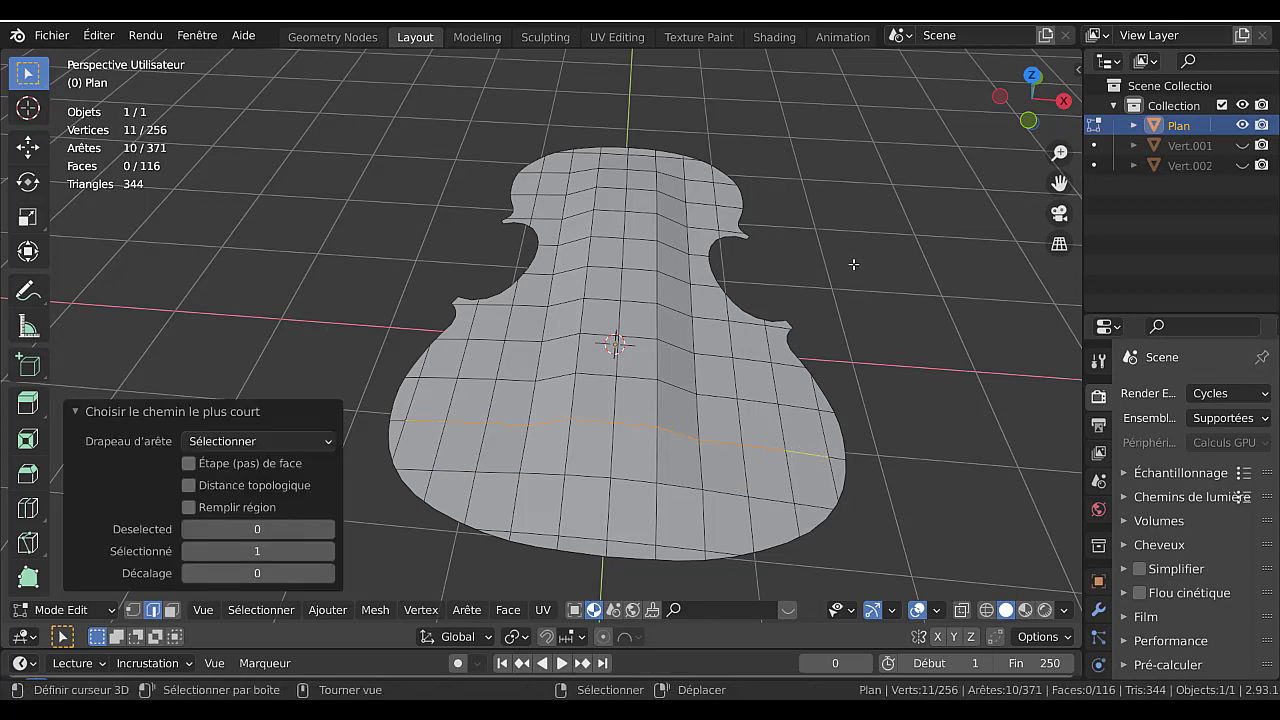
key("q")
mouse_move(866, 257)
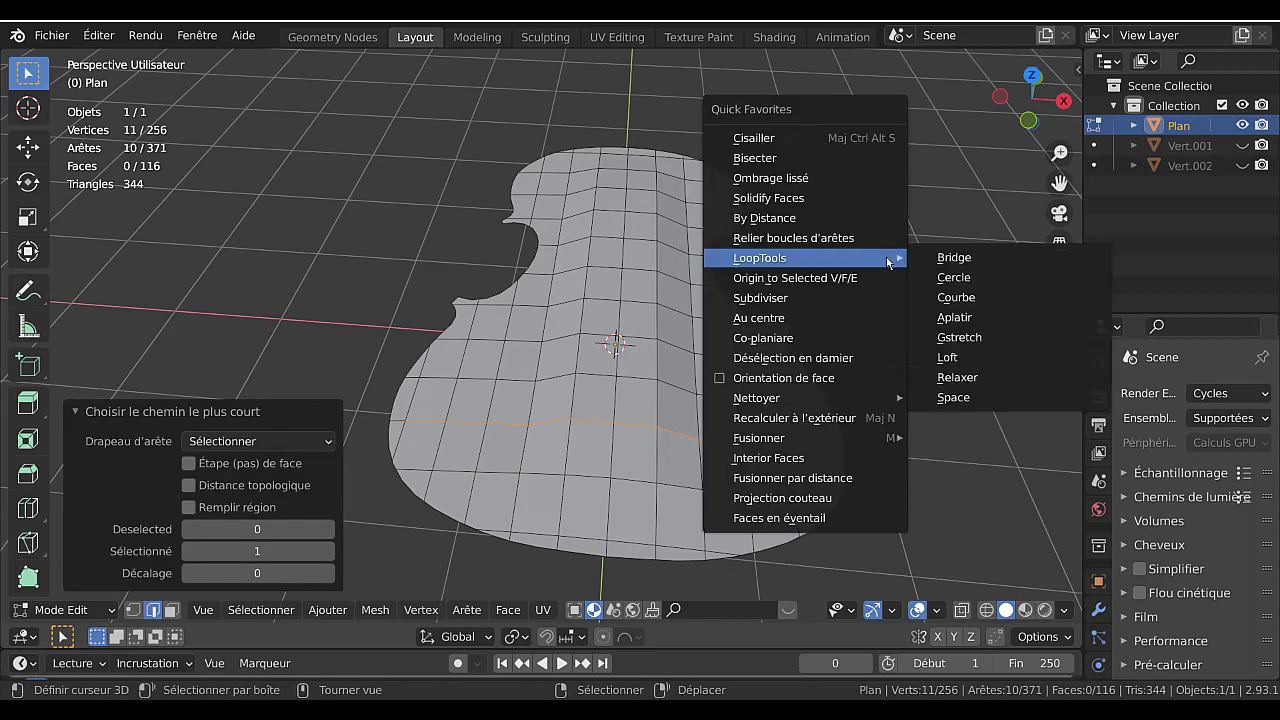
left_click(979, 381)
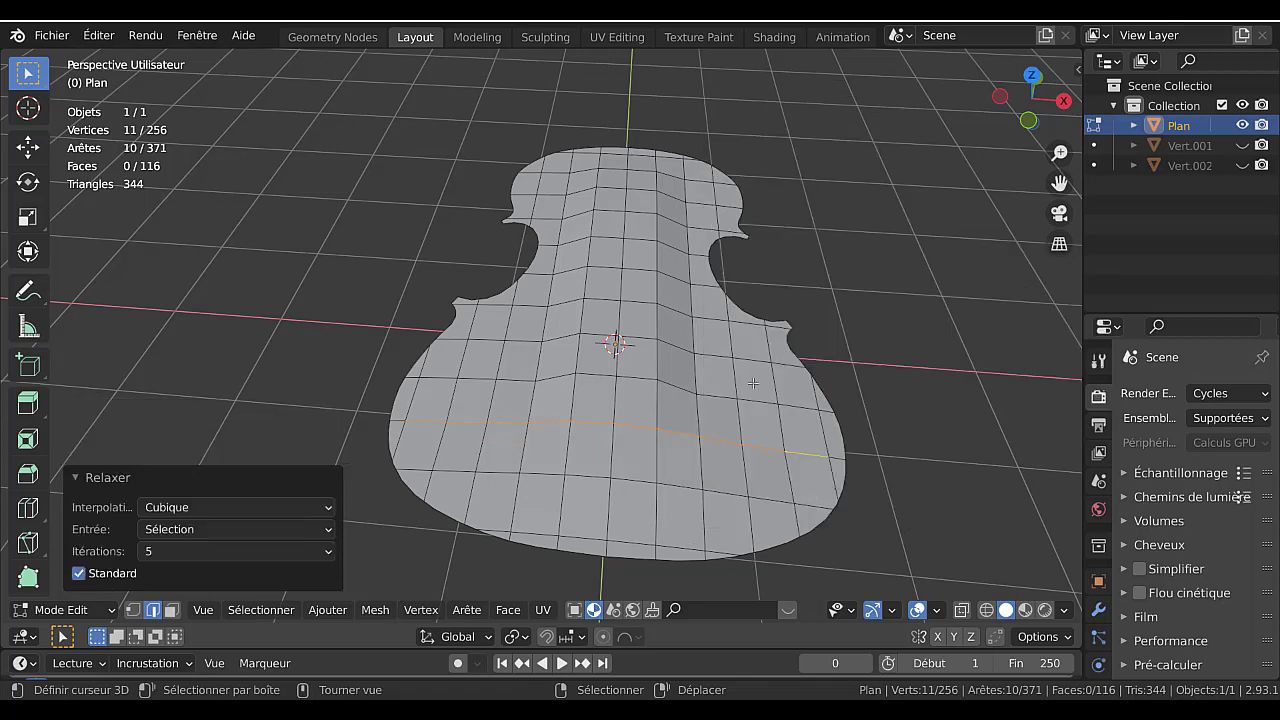
- Smooth the fourth crosswise edge row from the wide end, side to side, with LoopTools Relax
left_click(446, 376)
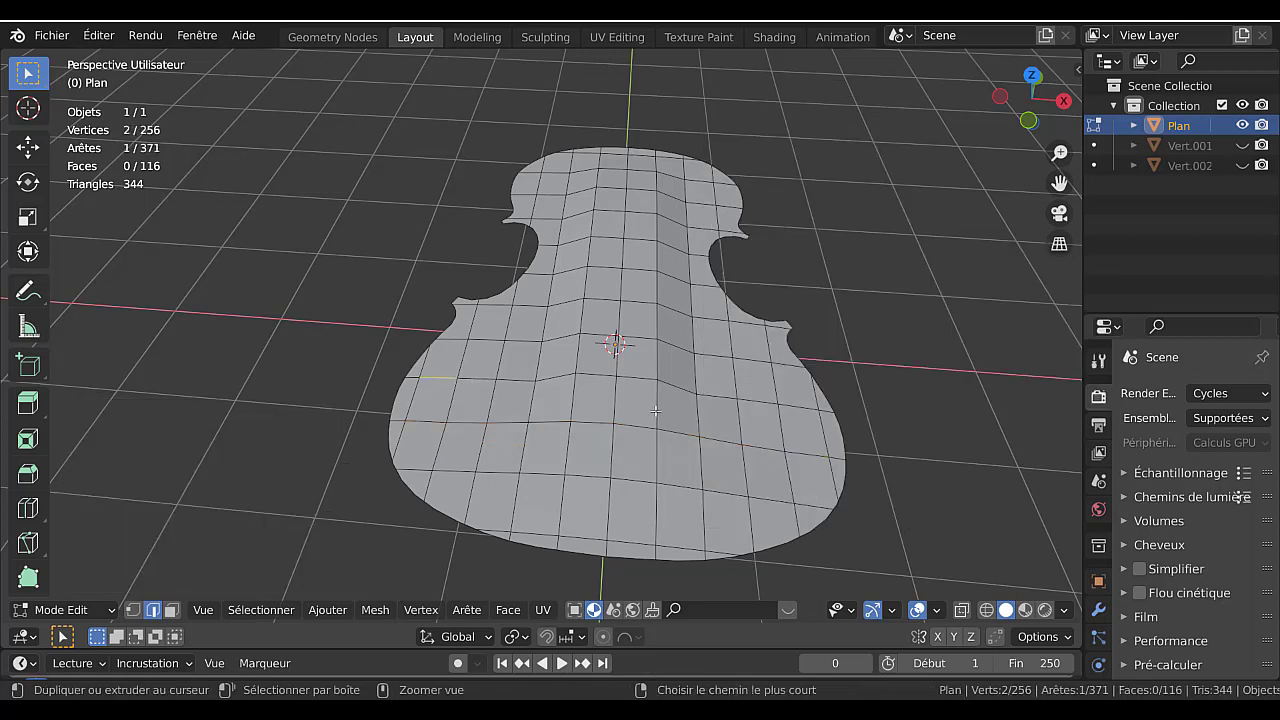
left_click(793, 409, "ctrl")
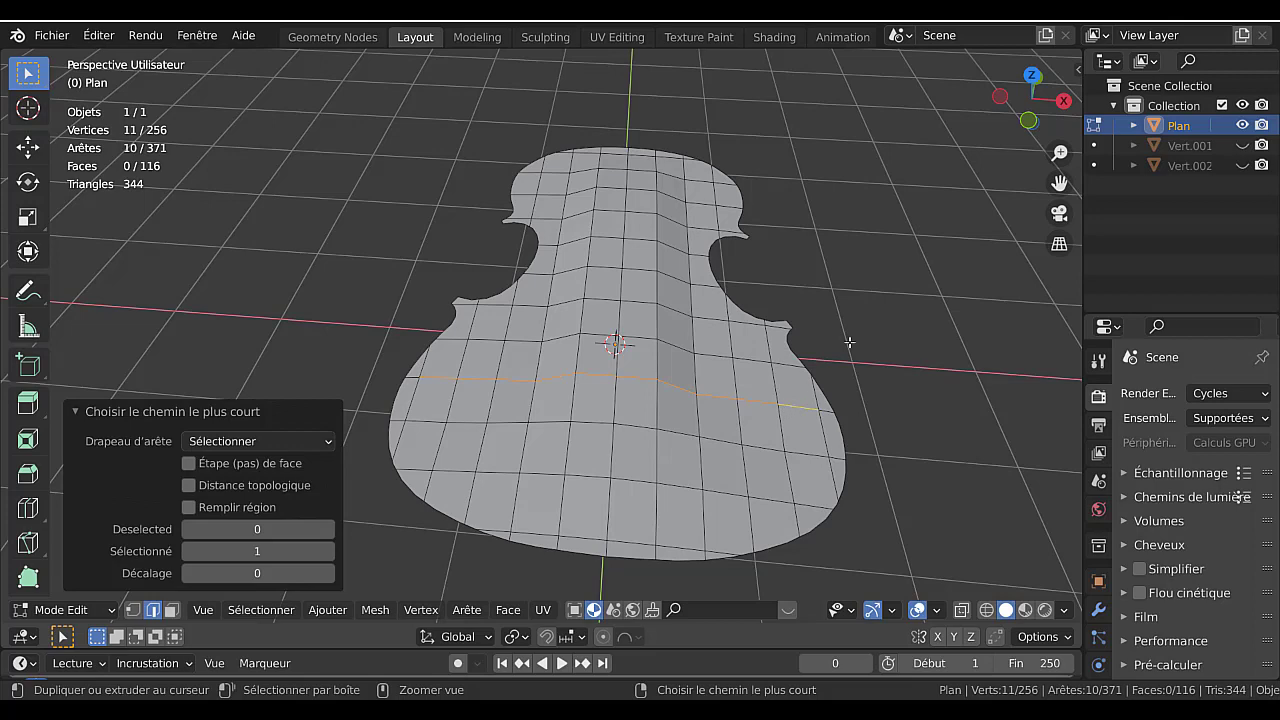
key("q")
mouse_move(870, 290)
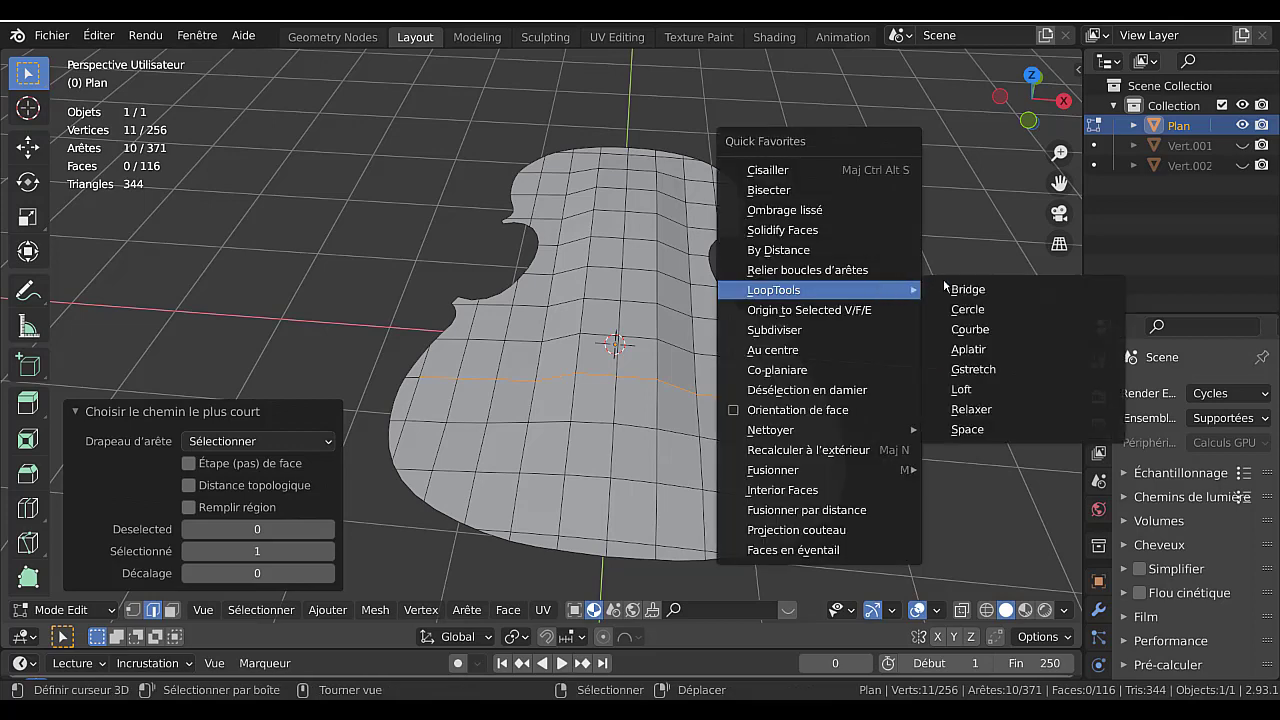
left_click(1001, 410)
- Smooth the fifth crosswise edge row from the wide end, just below the lower waist corners, with LoopTools Relax
left_click(497, 344)
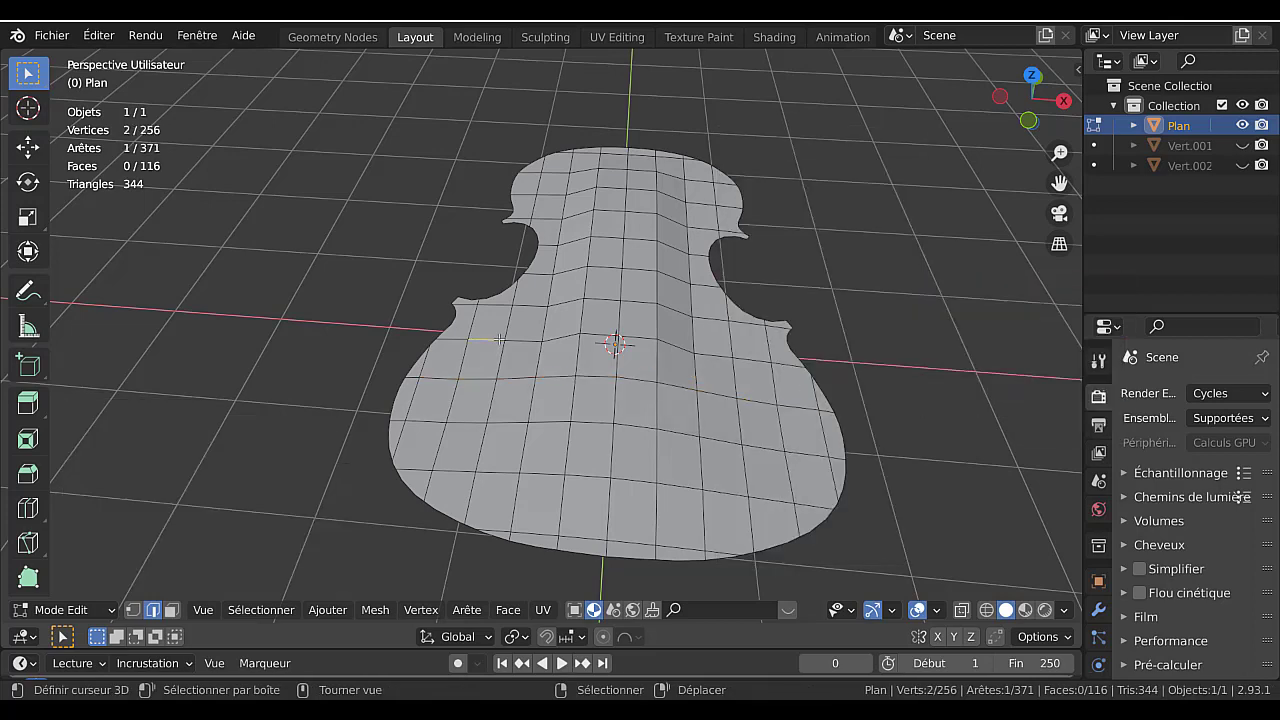
left_click(744, 358, "ctrl")
key("q")
mouse_move(856, 270)
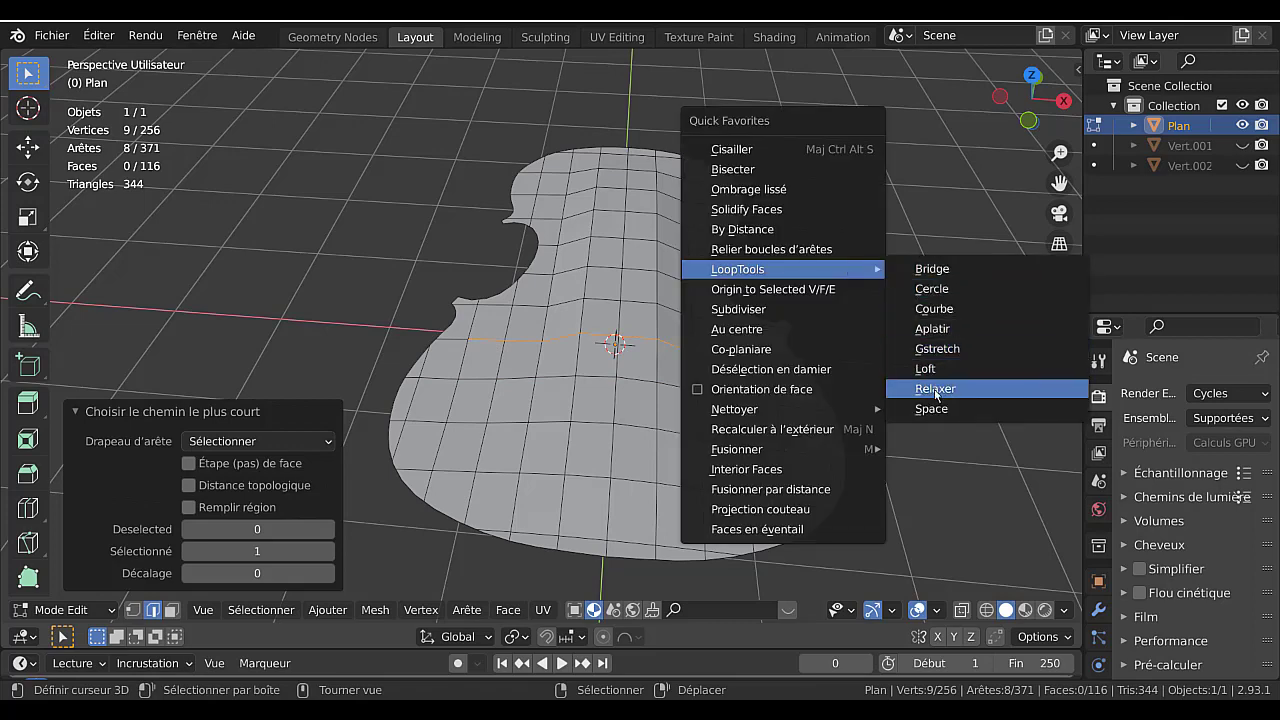
left_click(935, 389)
- Smooth the sixth crosswise edge row, where the waist begins at the lower corners, with LoopTools Relax
left_click(513, 302)
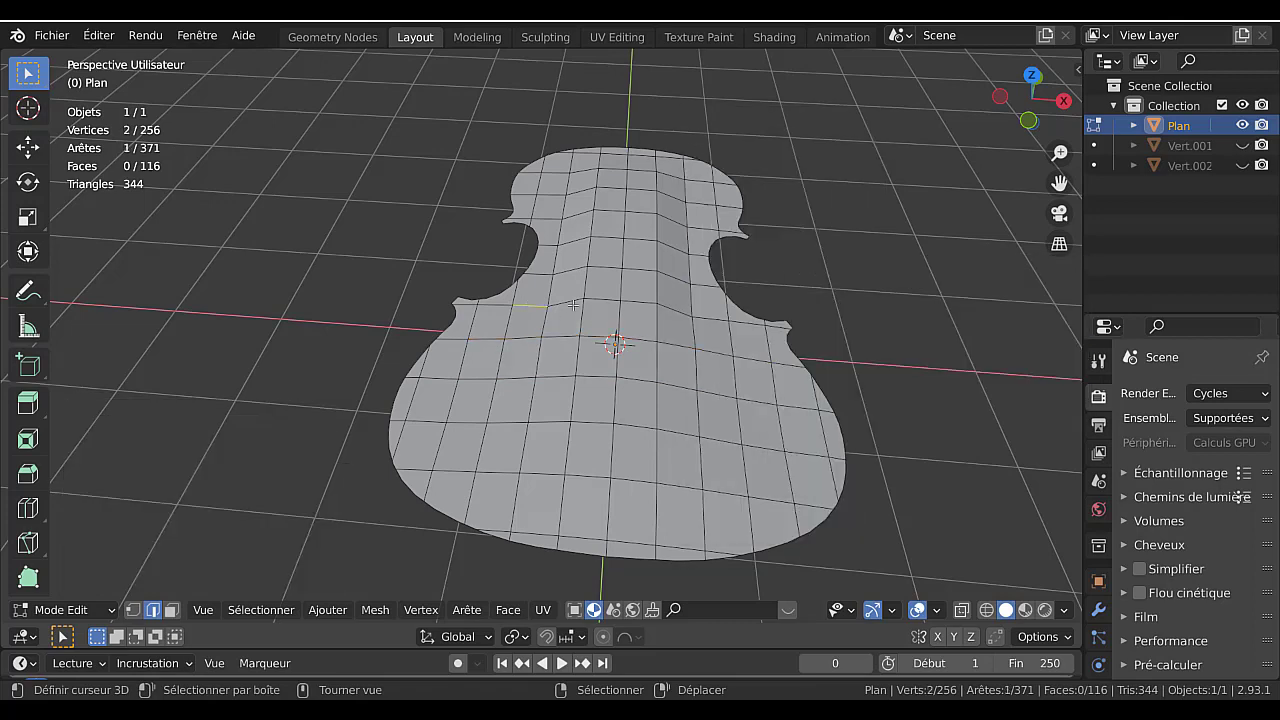
left_click(731, 318, "ctrl")
key("q")
mouse_move(886, 262)
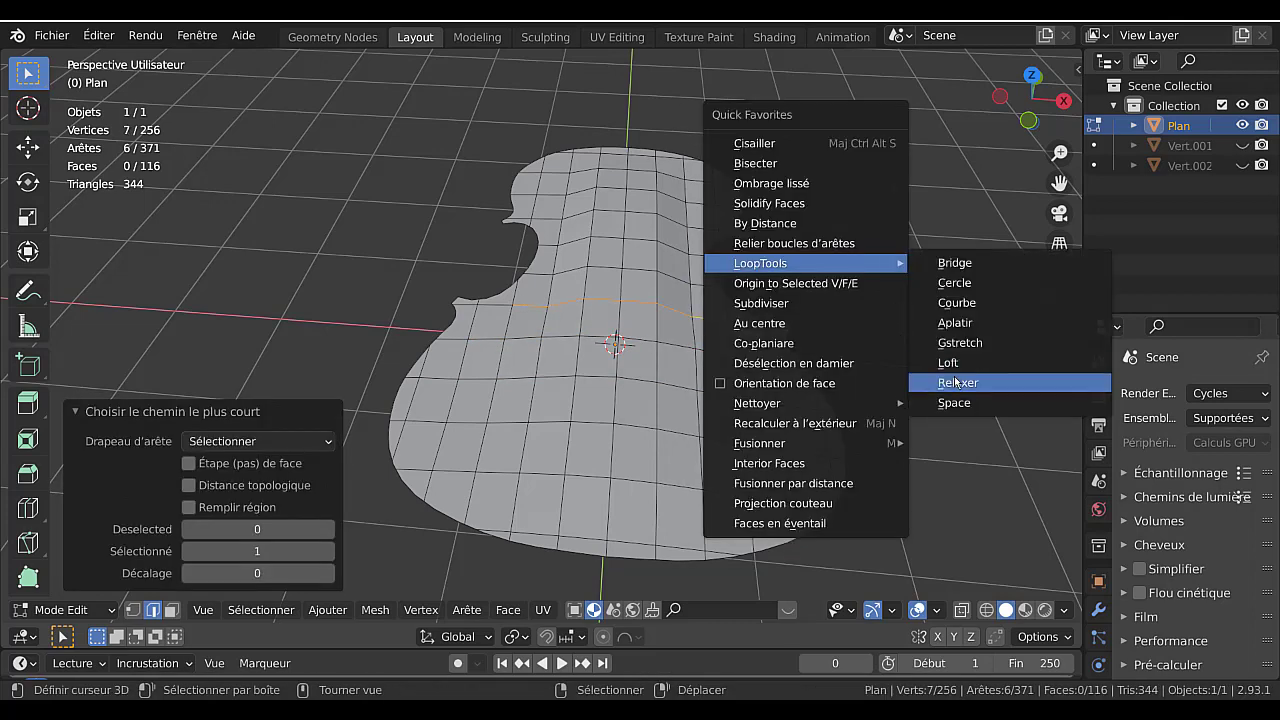
left_click(940, 378)
- Smooth the seventh crosswise edge row from the wide end, across the lower part of the waist, with LoopTools Relax
right_click(567, 268)
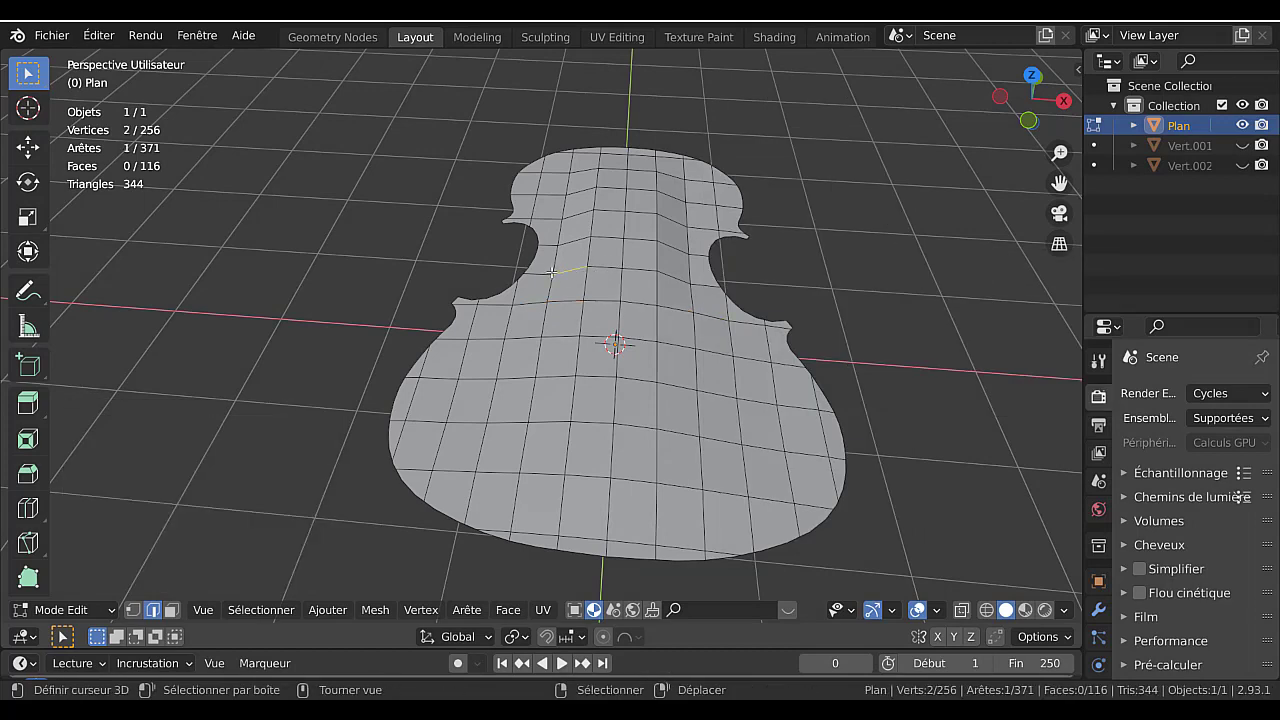
left_click(694, 281, "ctrl")
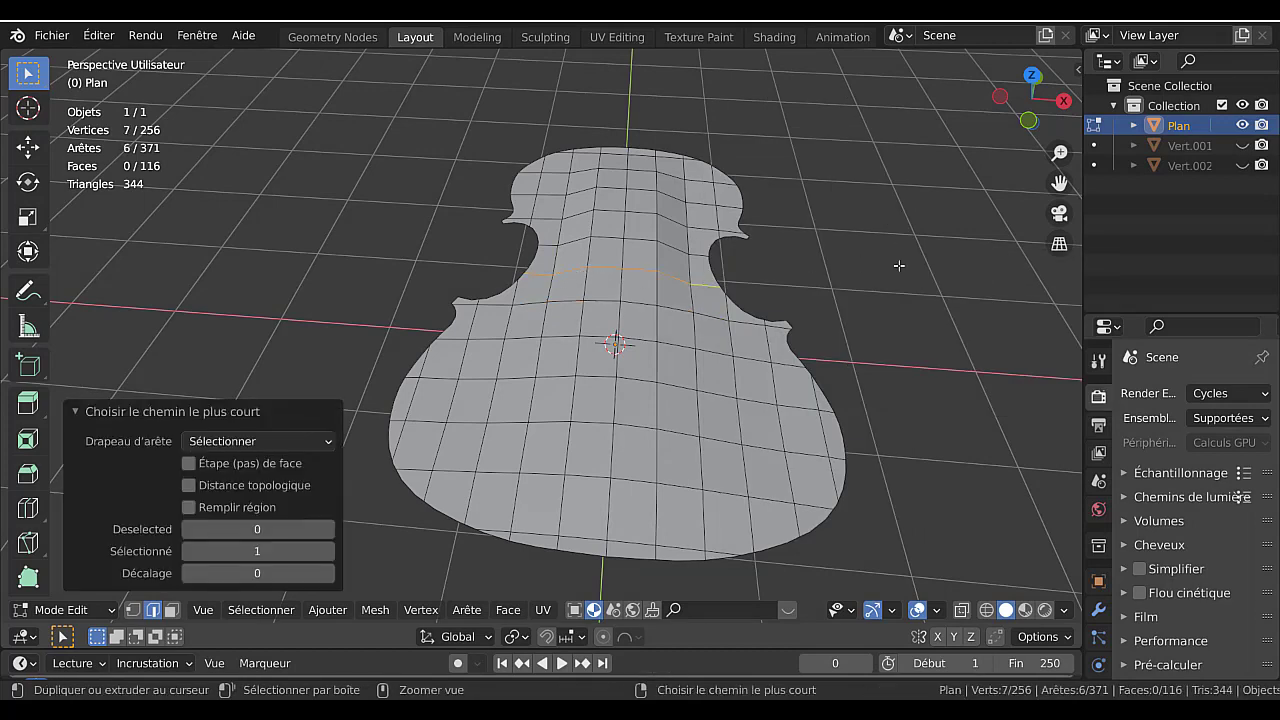
key("q")
mouse_move(967, 285)
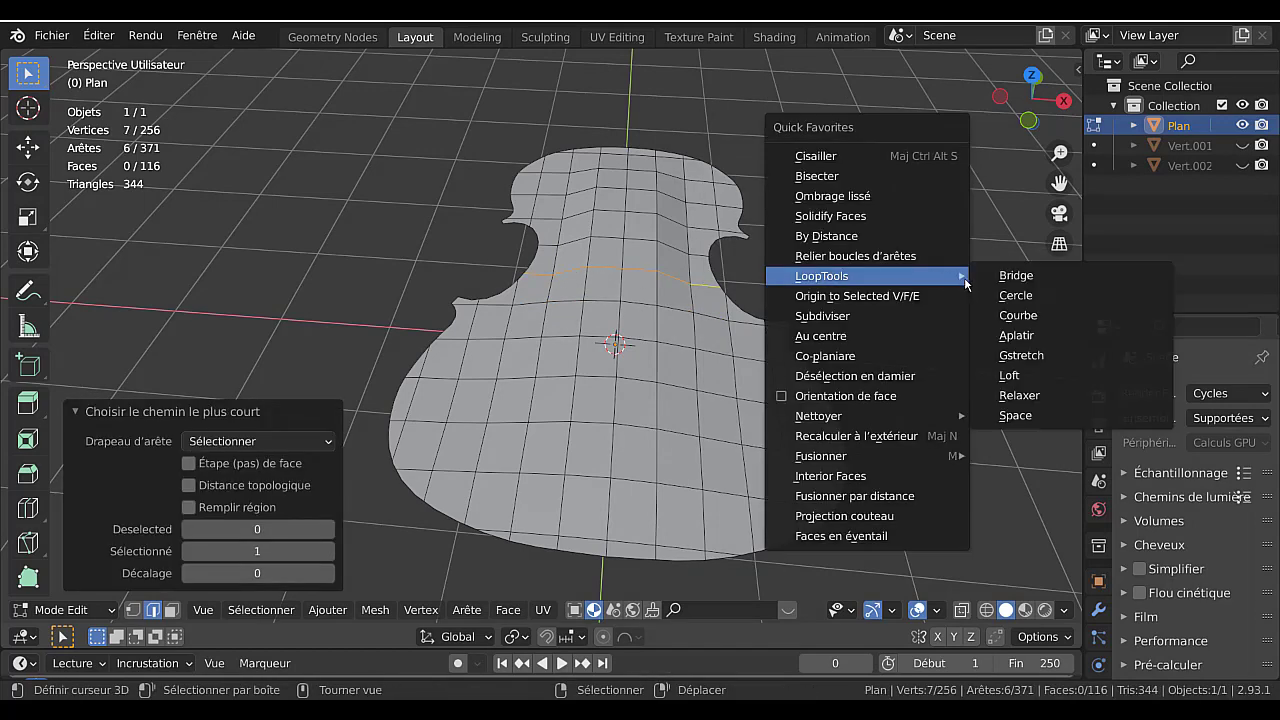
left_click(1005, 396)
- Smooth the eighth crosswise edge row, across the upper part of the waist, with LoopTools Relax at 5 iterations
right_click(553, 242)
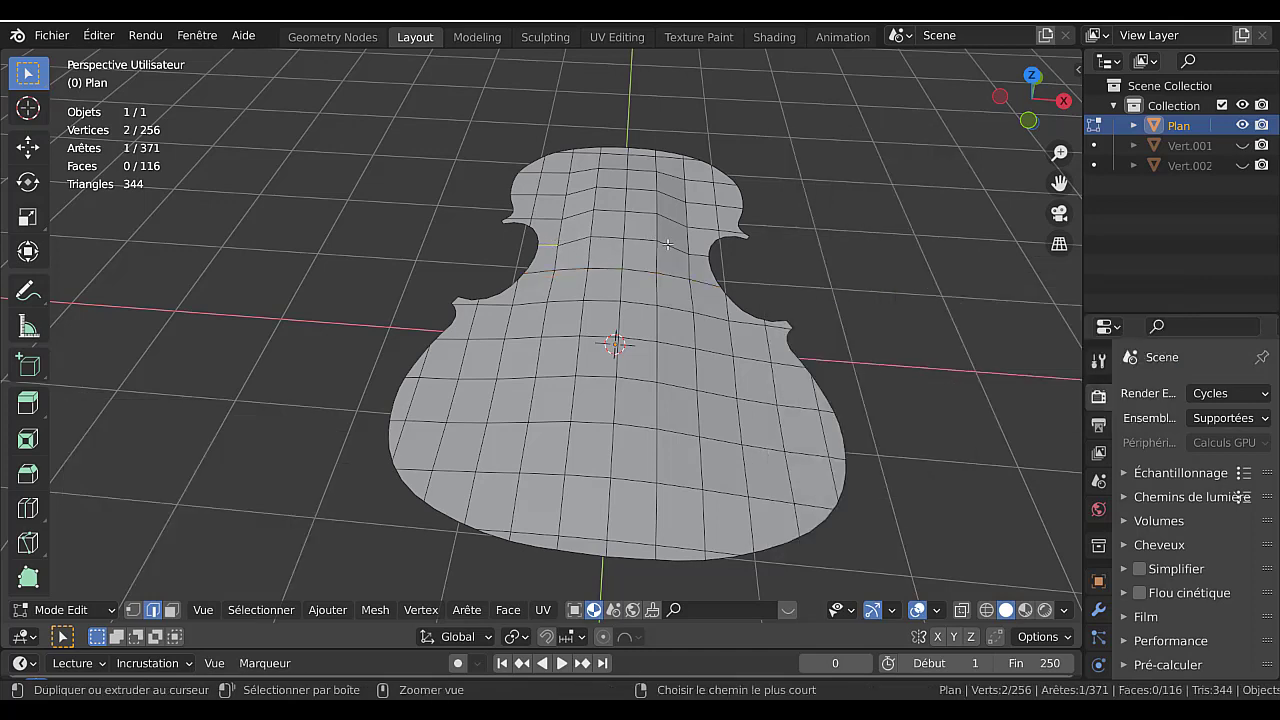
left_click(694, 249, "ctrl")
key("q")
mouse_move(880, 205)
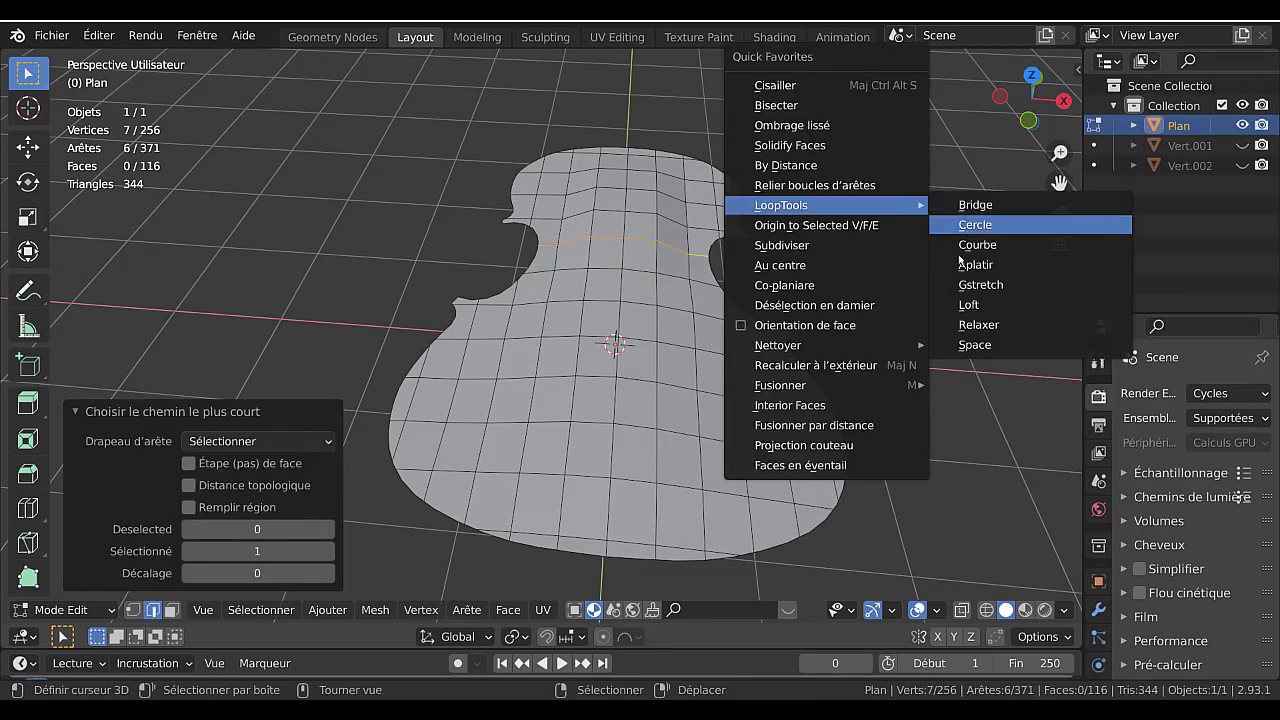
left_click(975, 332)
- Smooth the ninth crosswise edge row, level with the upper waist corners, with LoopTools Relax
middle_click_drag(650, 225, 580, 212)
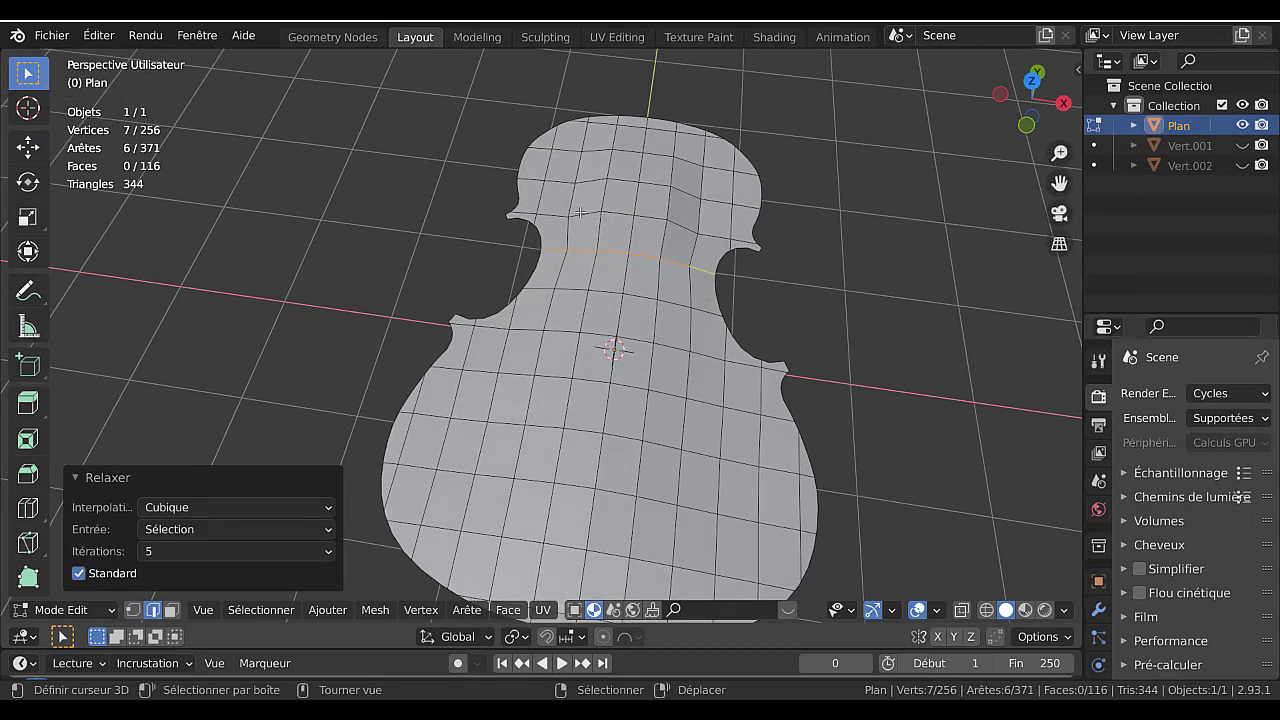
right_click(553, 213)
left_click(704, 231, "ctrl")
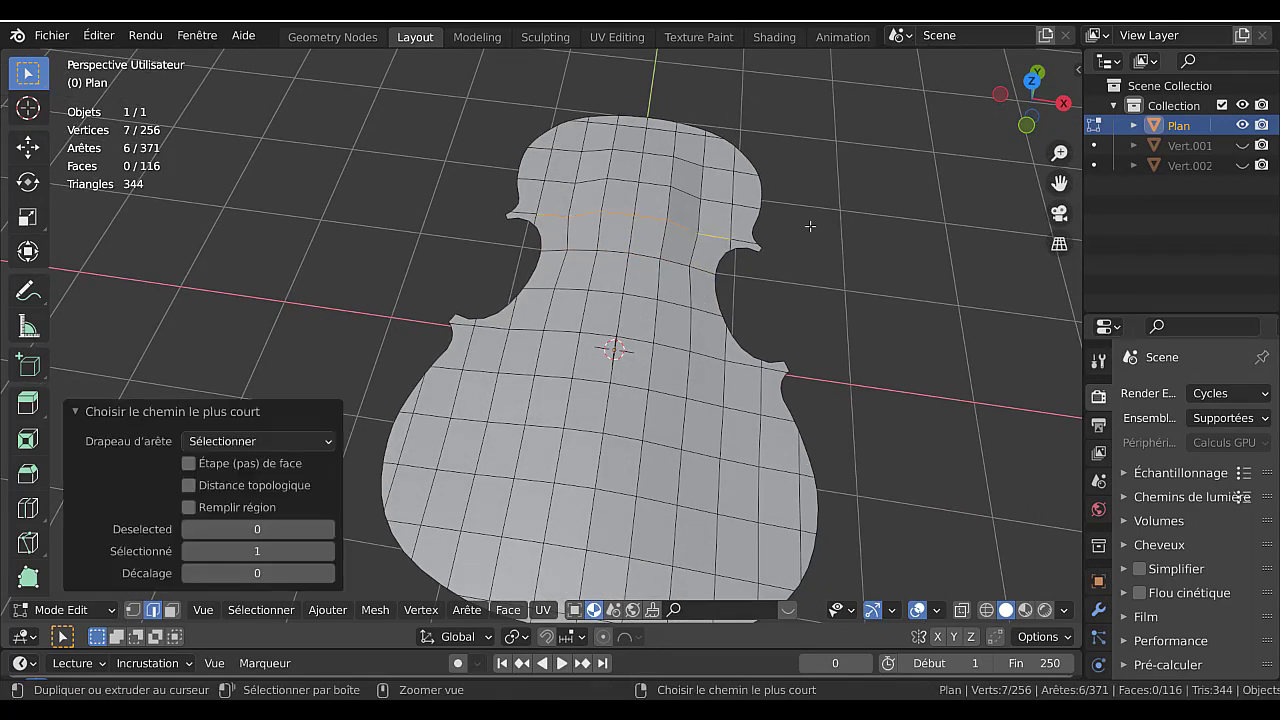
key("q")
mouse_move(880, 214)
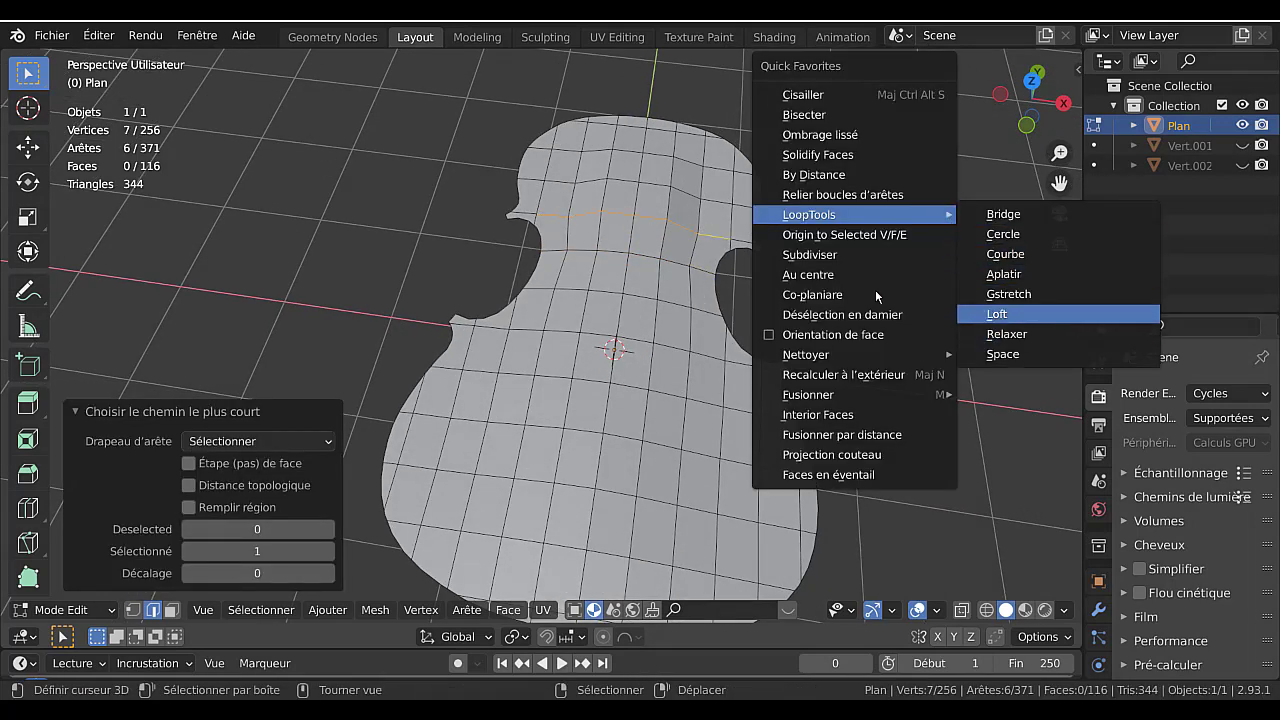
key("q")
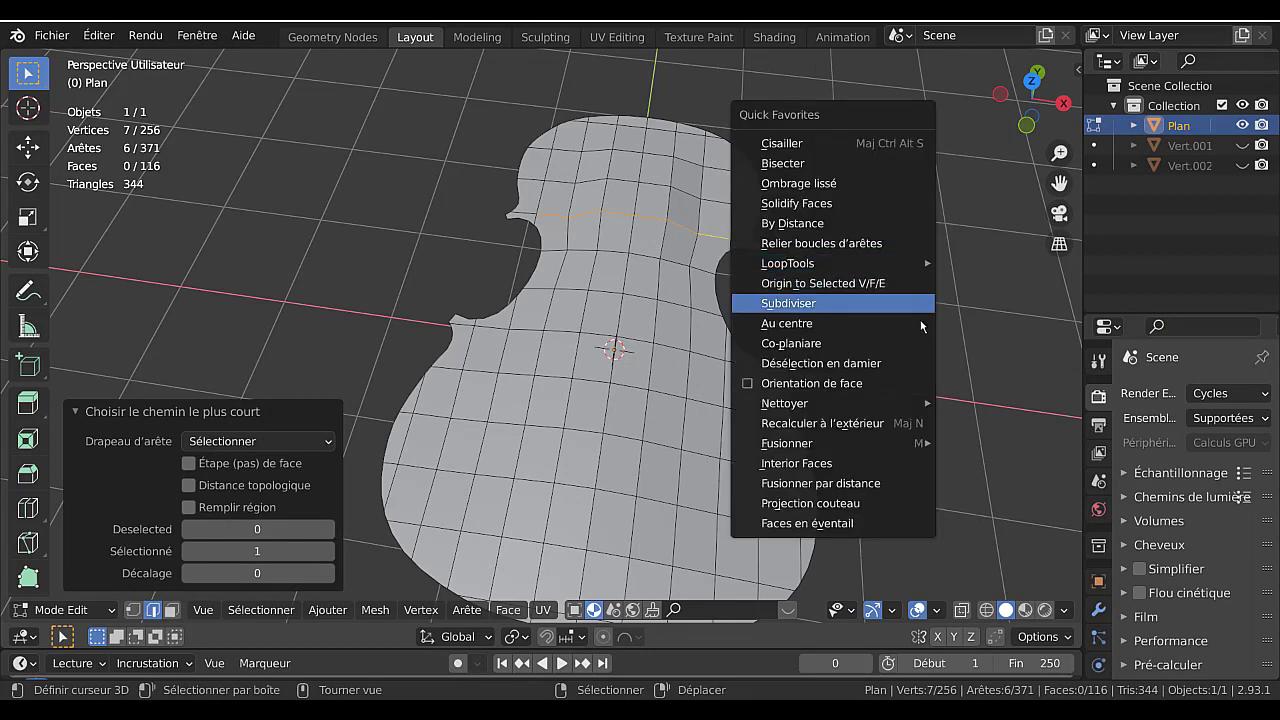
mouse_move(905, 263)
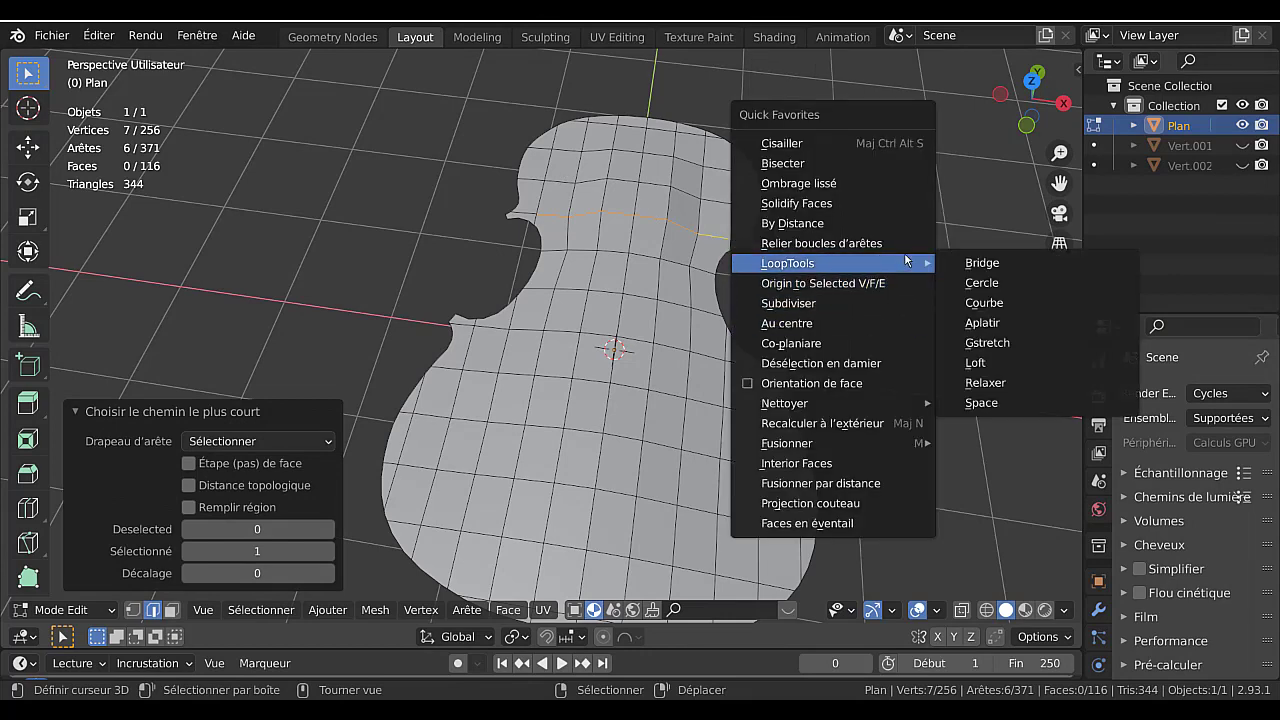
left_click(985, 382)
- Smooth the tenth crosswise edge row, just beyond the upper waist corners towards the narrow end, with LoopTools Relax
left_click(550, 181)
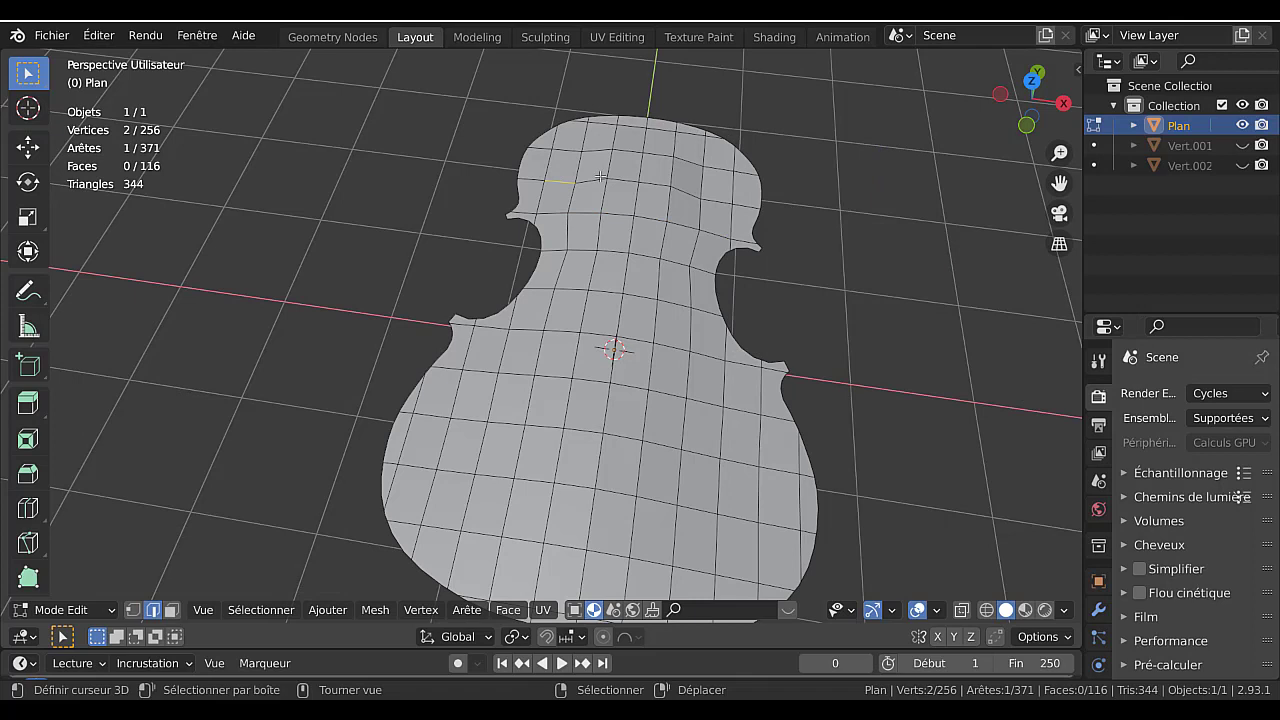
left_click(713, 202, "ctrl")
key("q")
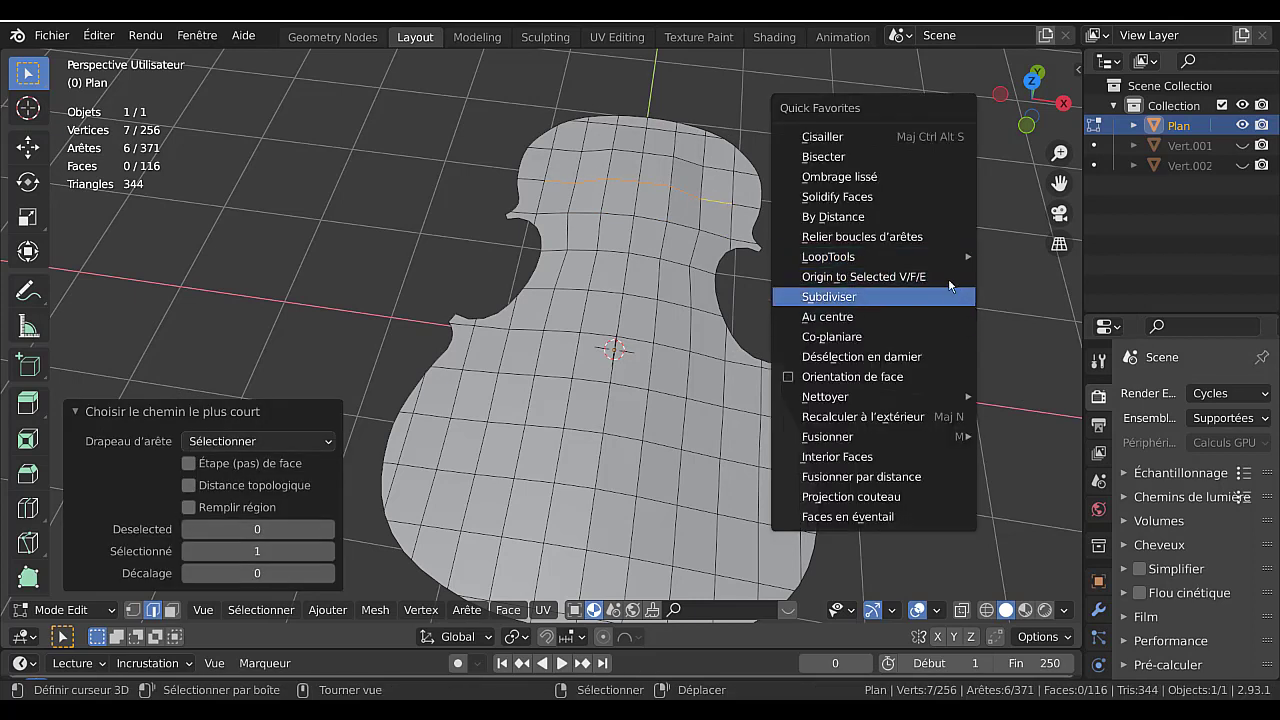
mouse_move(945, 258)
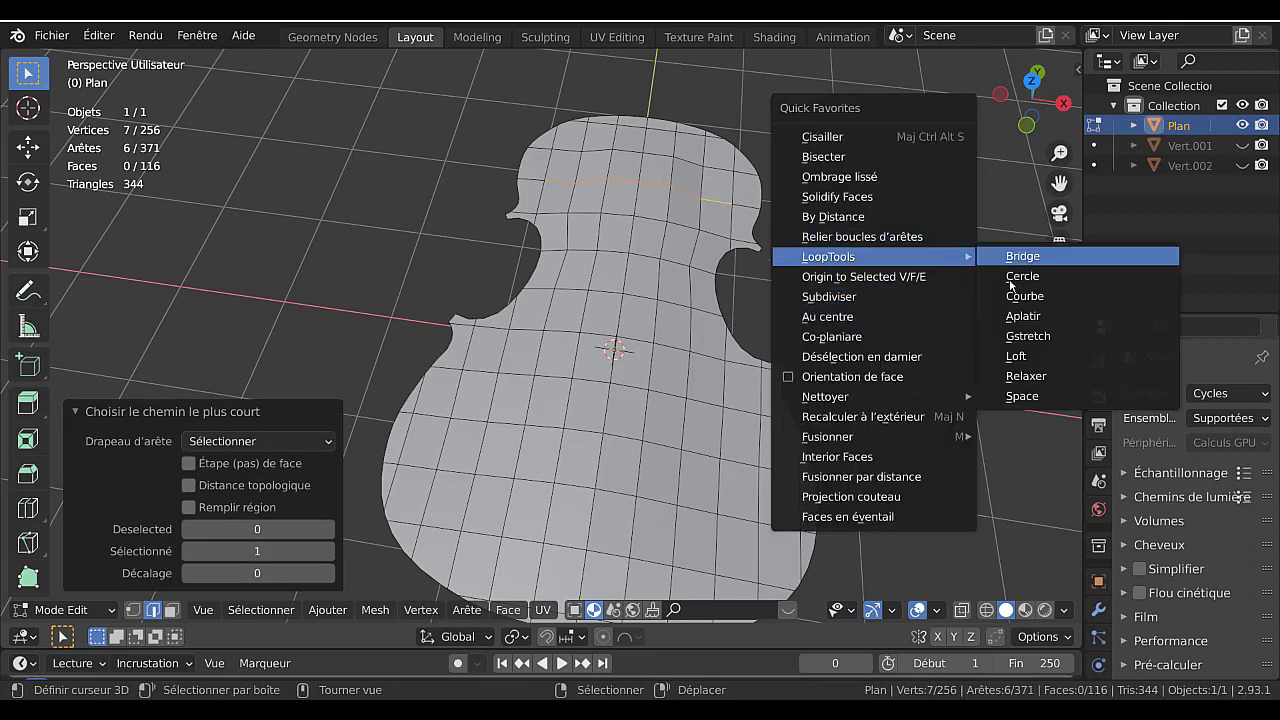
left_click(1000, 376)
- Smooth the eleventh crosswise edge row, the one nearest the narrow end, with LoopTools Relax
left_click(567, 151)
left_click(733, 170, "ctrl")
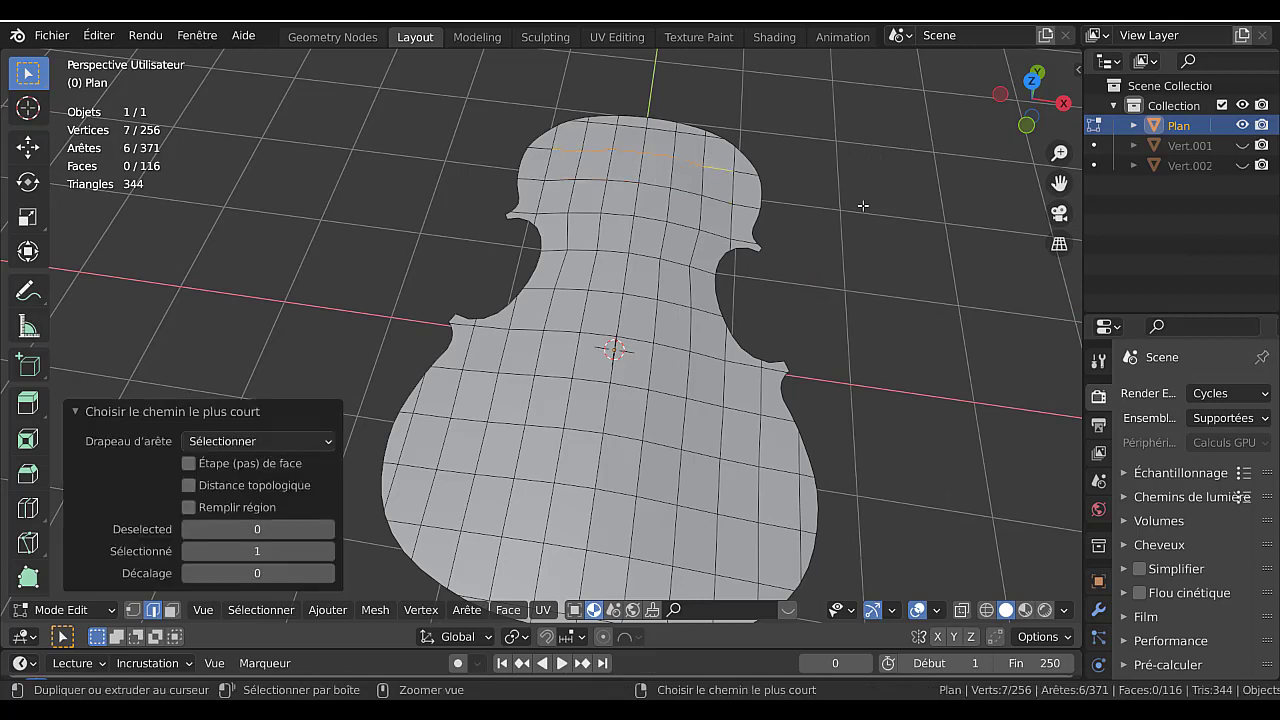
key("s")
key("Escape")
key("q")
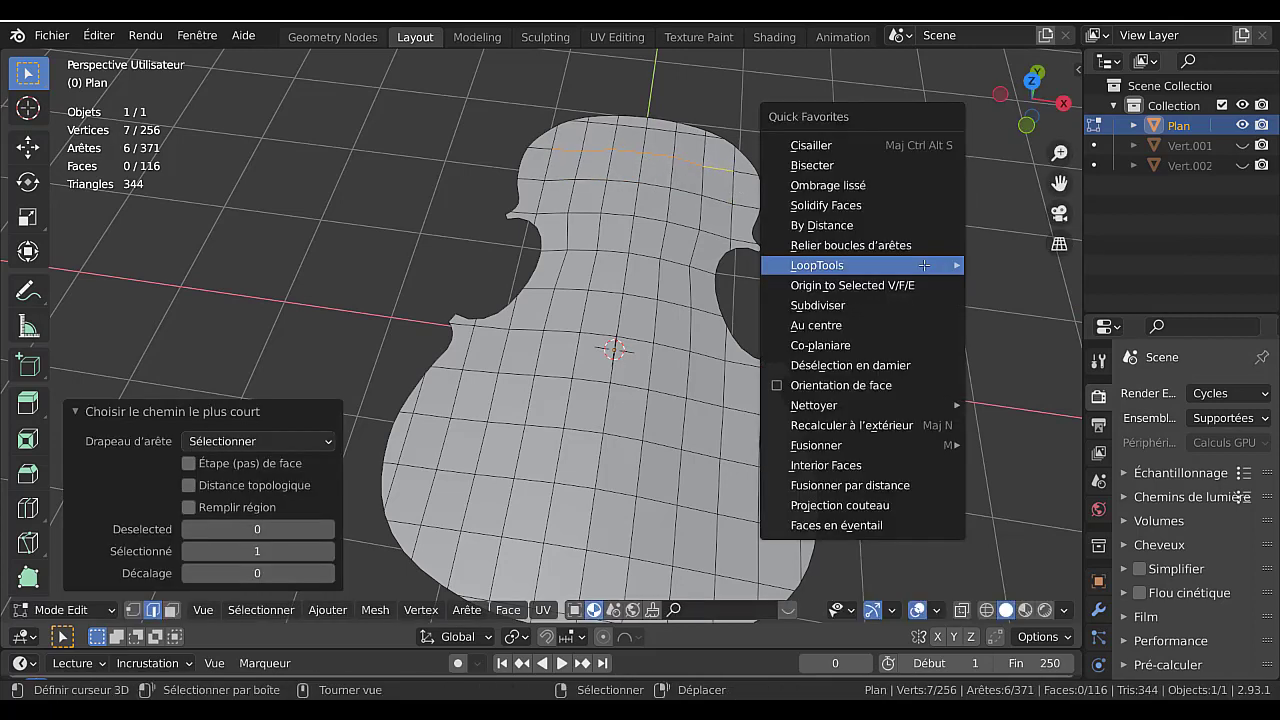
mouse_move(948, 265)
left_click(1003, 384)
- Return to Object Mode and apply smooth shading to the violin body
key("Tab")
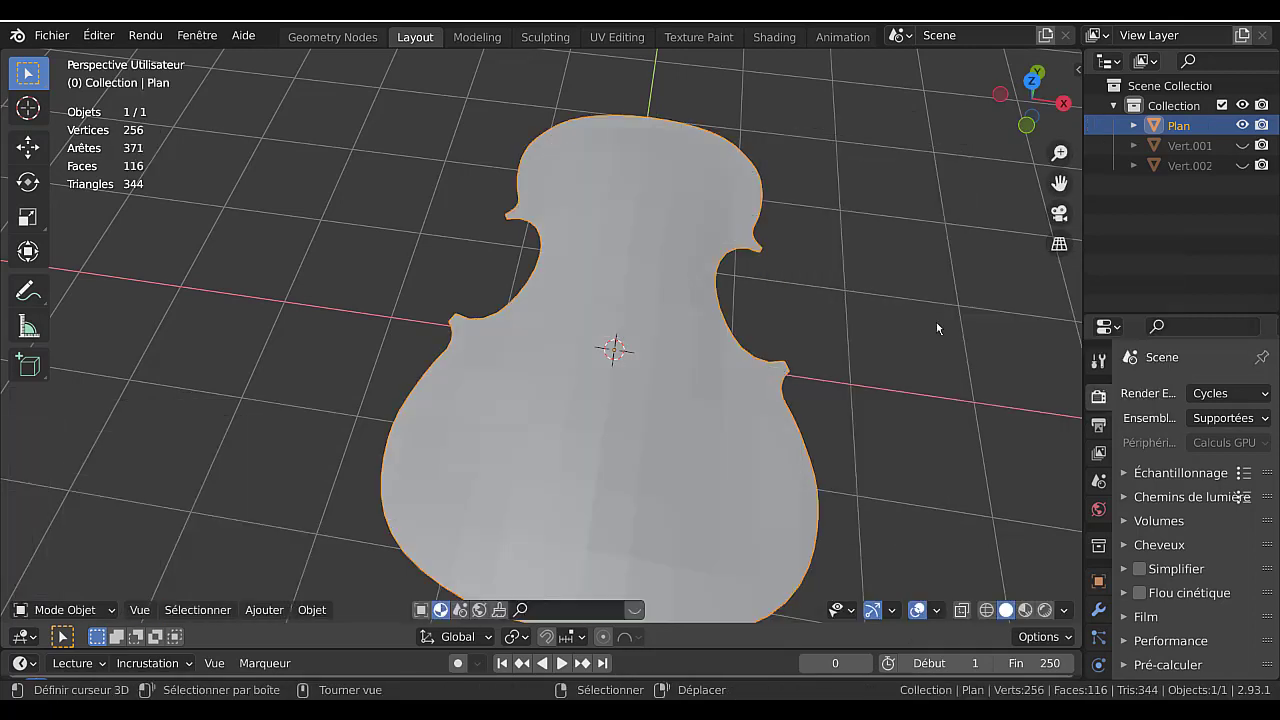
middle_click_drag(940, 320, 458, 481)
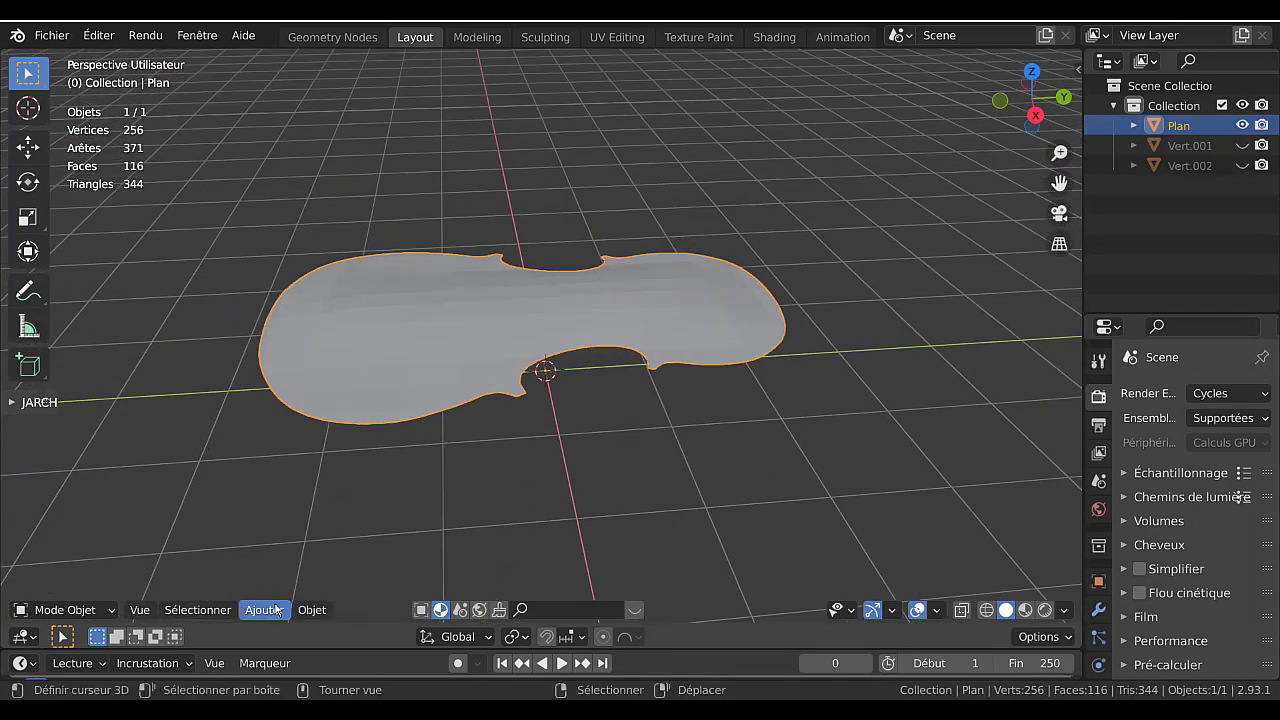
left_click(312, 609)
mouse_move(348, 171)
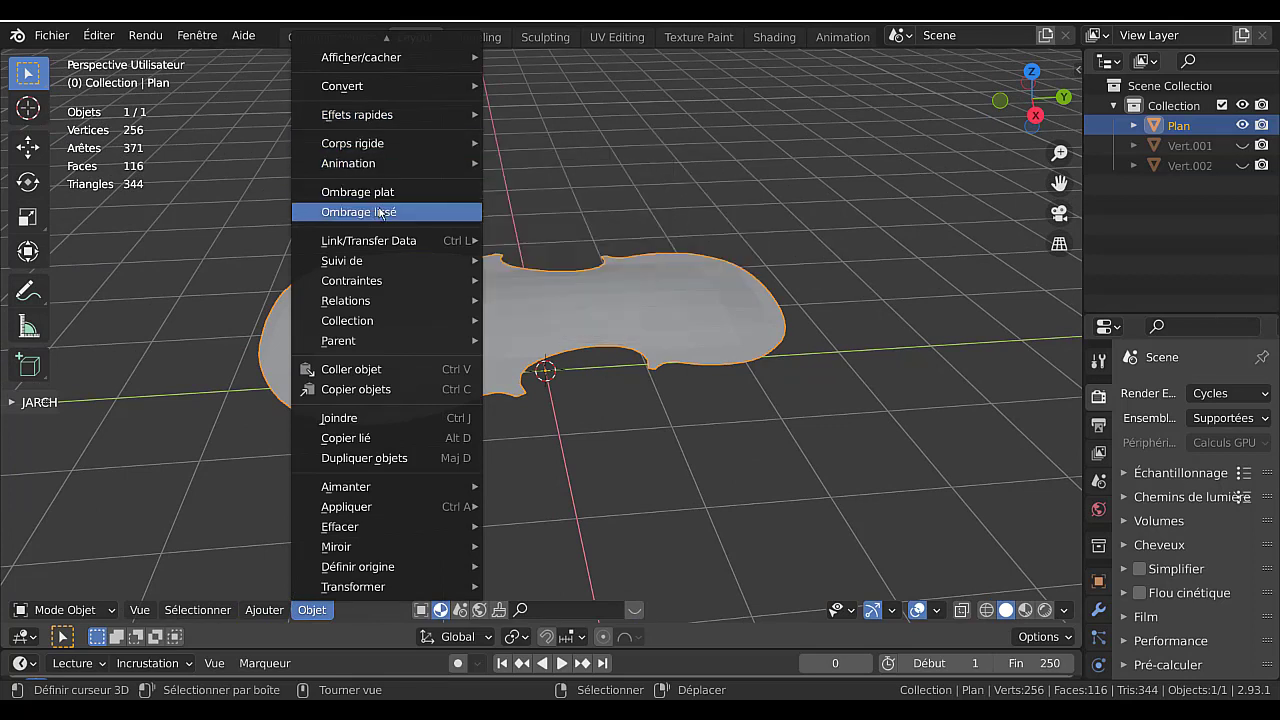
left_click(411, 214)
- Enable Auto Smooth in the normals settings of the violin body's mesh data
scroll(1100, 560, "down", 2)
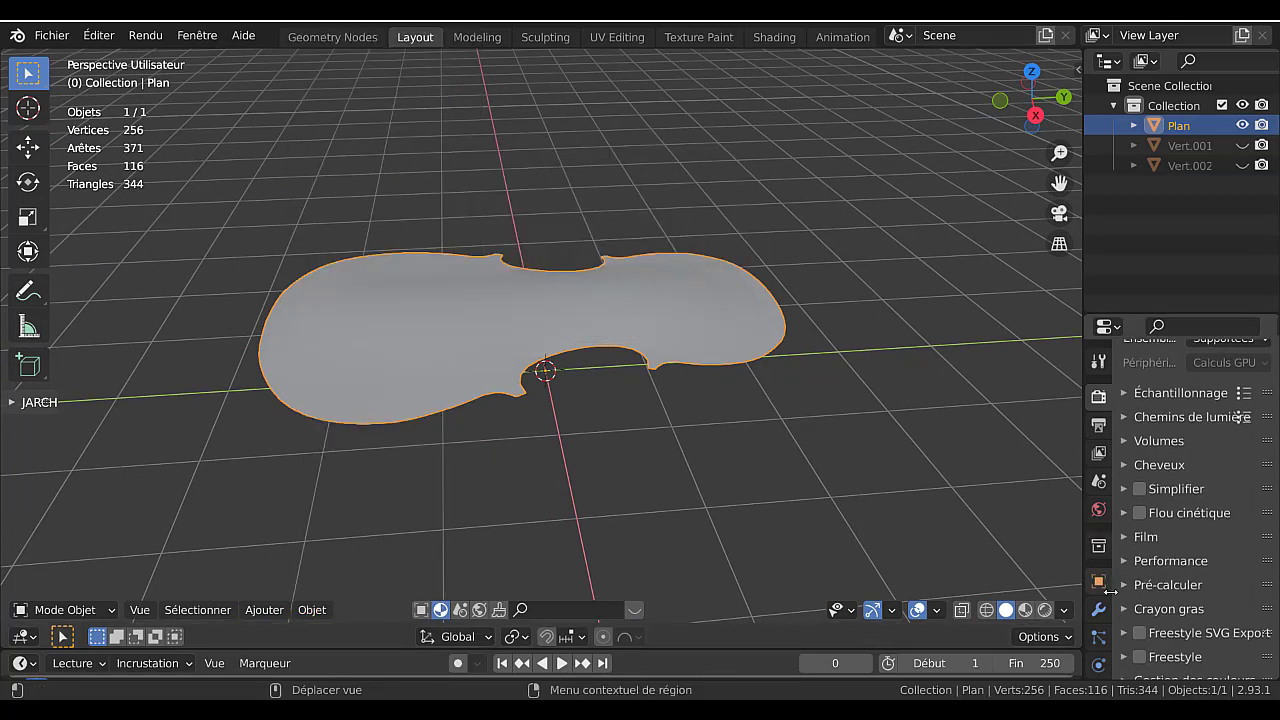
left_click(1104, 614)
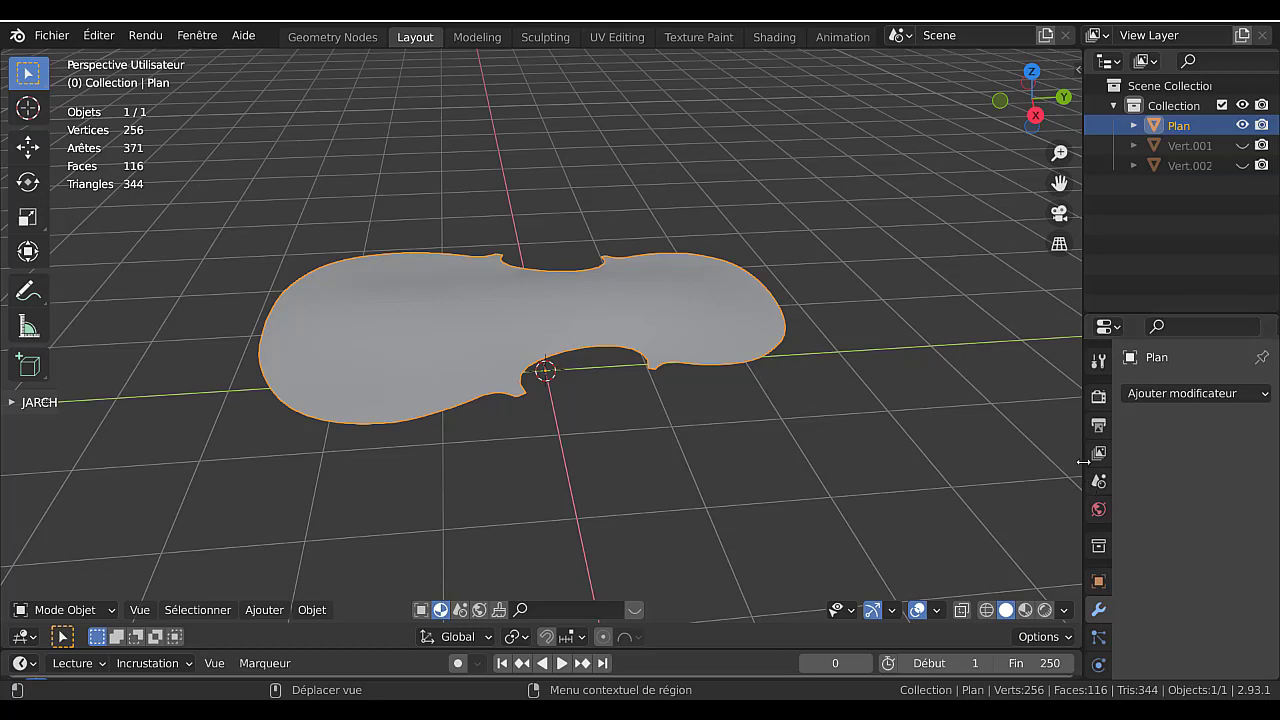
left_click_drag(1083, 460, 972, 448)
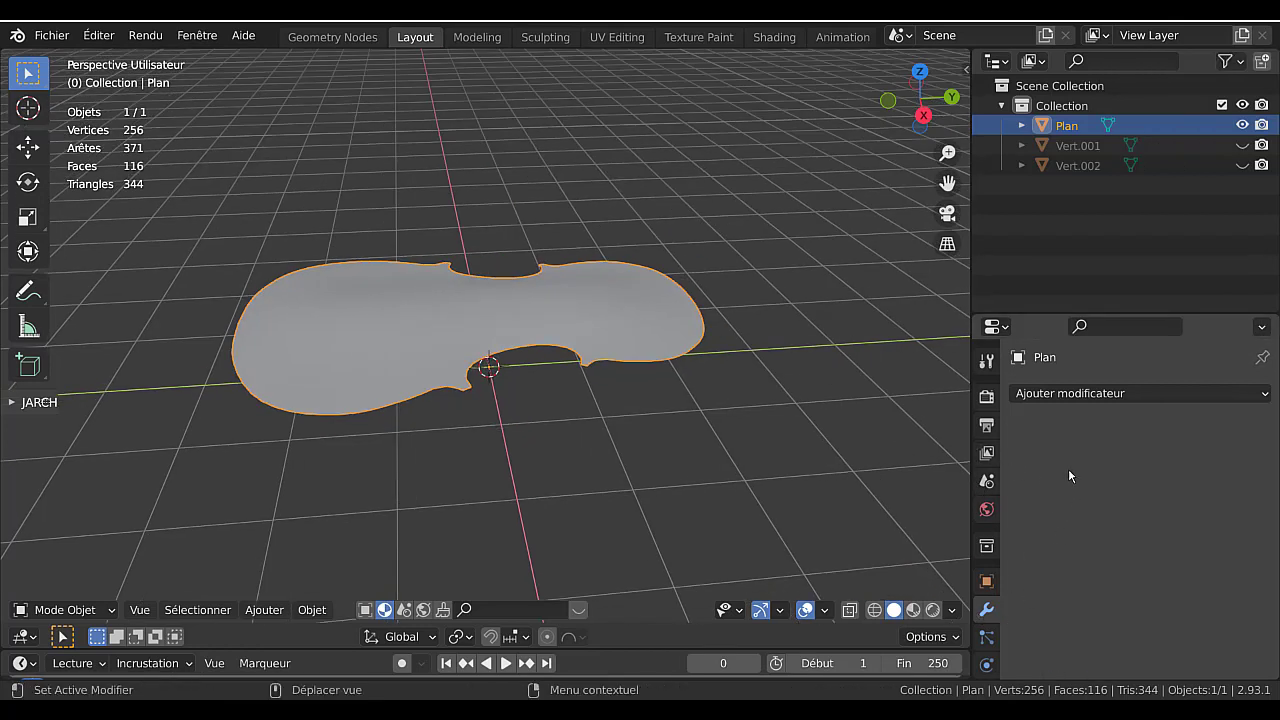
scroll(1001, 644, "down", 5)
left_click(986, 592)
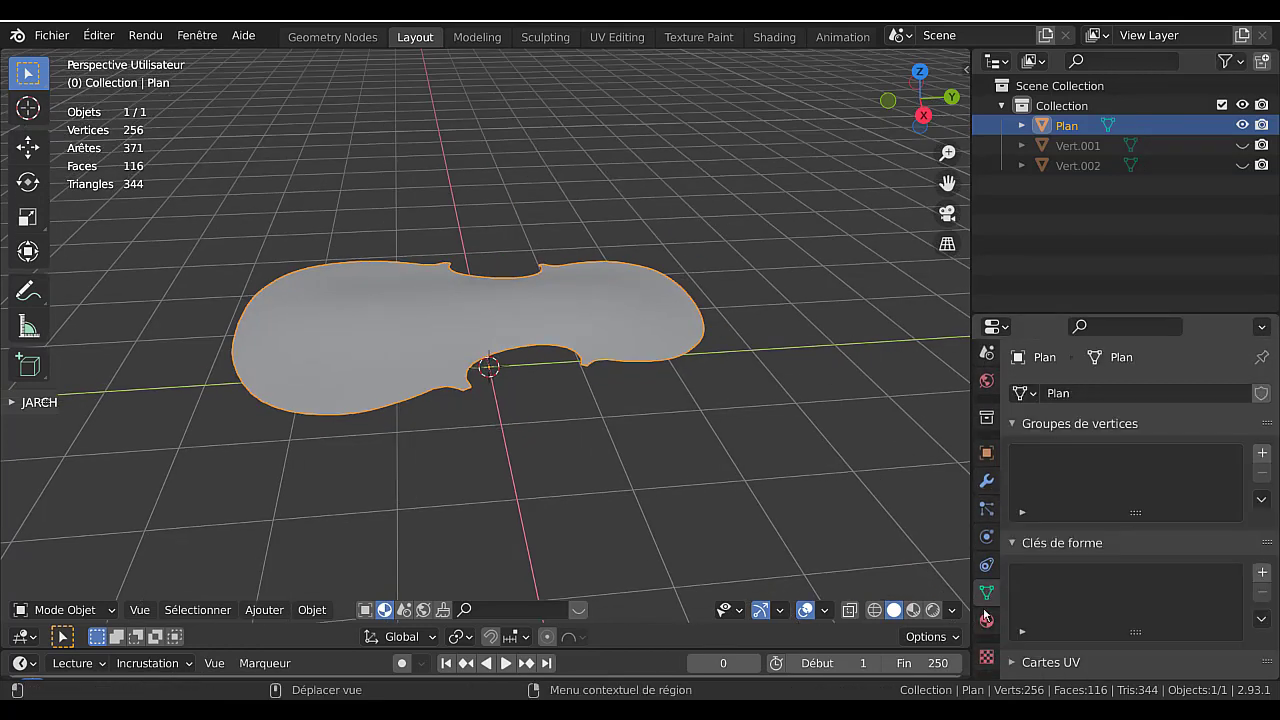
scroll(1052, 553, "down", 5)
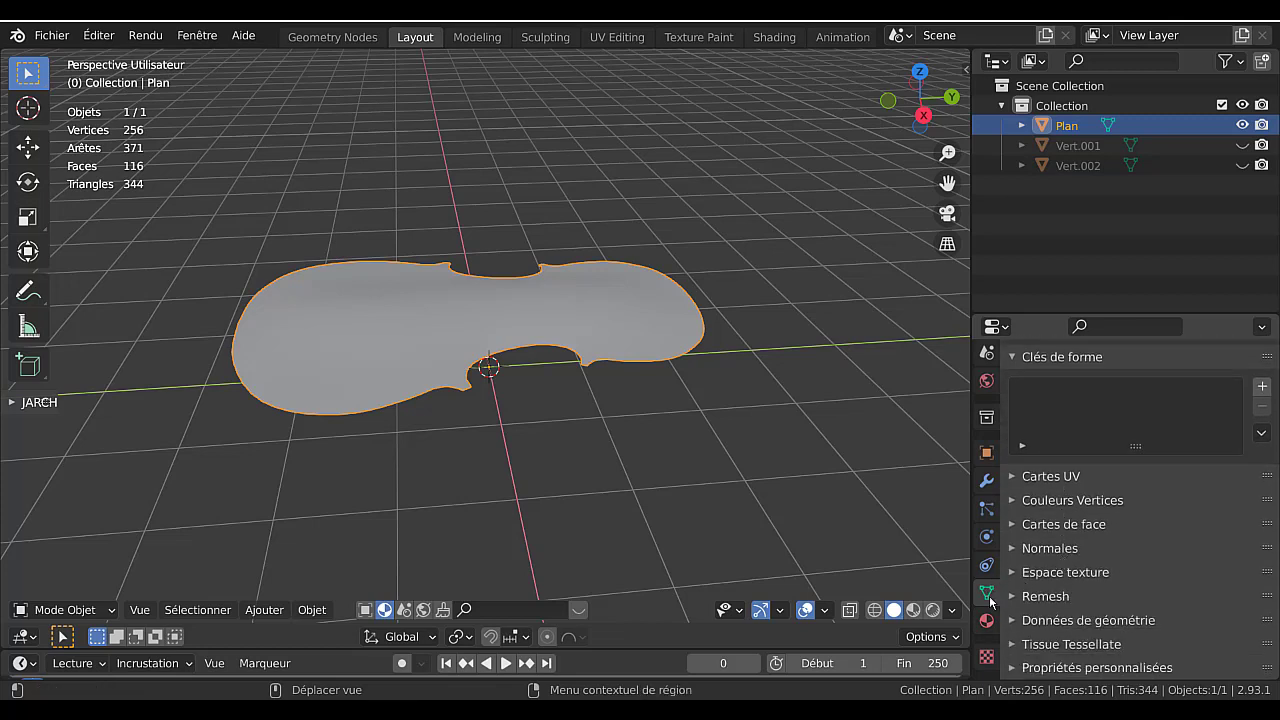
left_click(1048, 548)
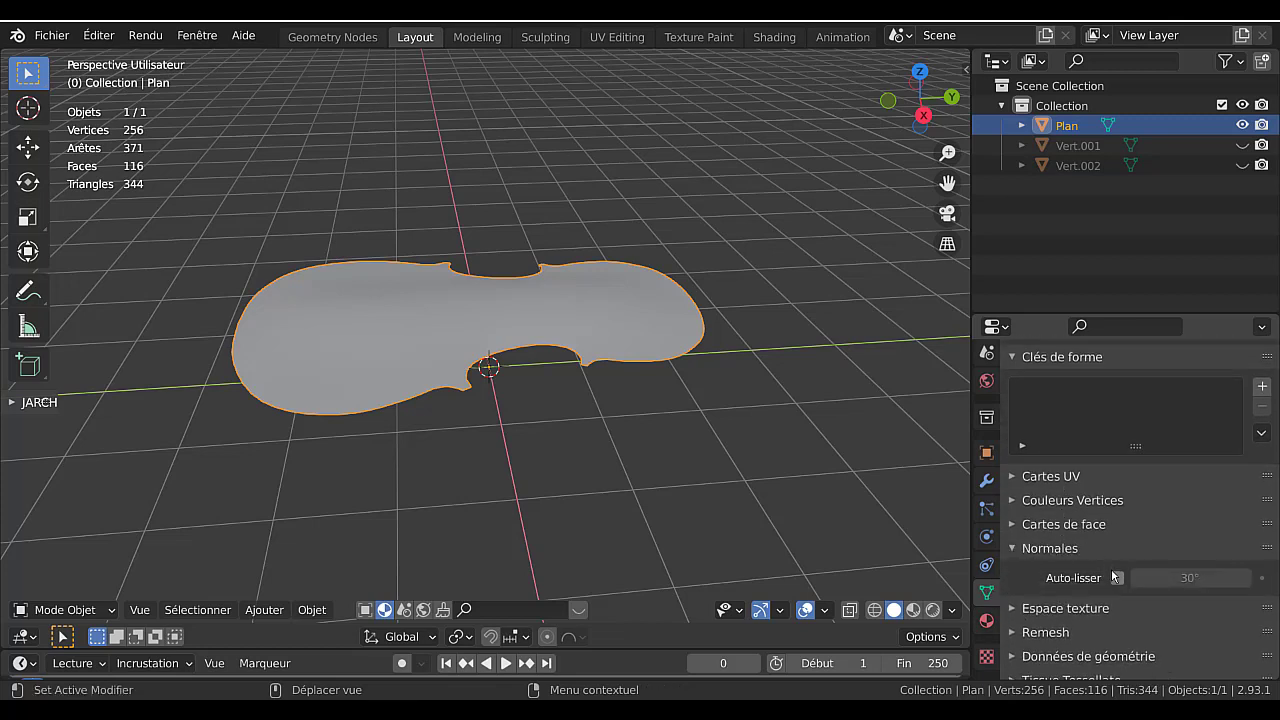
left_click(1116, 577)
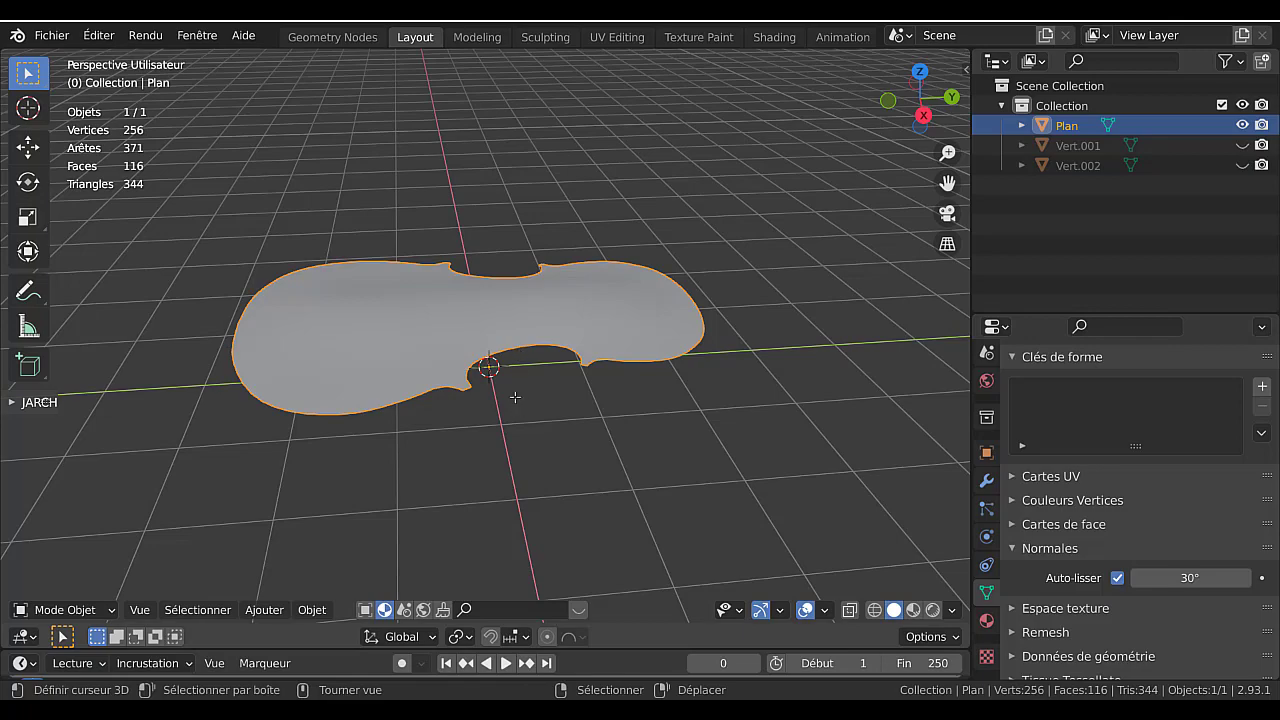
- Examine the arched body's shading and its profile from the side, including whether the outer rim lies level
key("Tab")
key("Tab")
middle_click_drag(523, 402, 689, 380)
key("Tab")
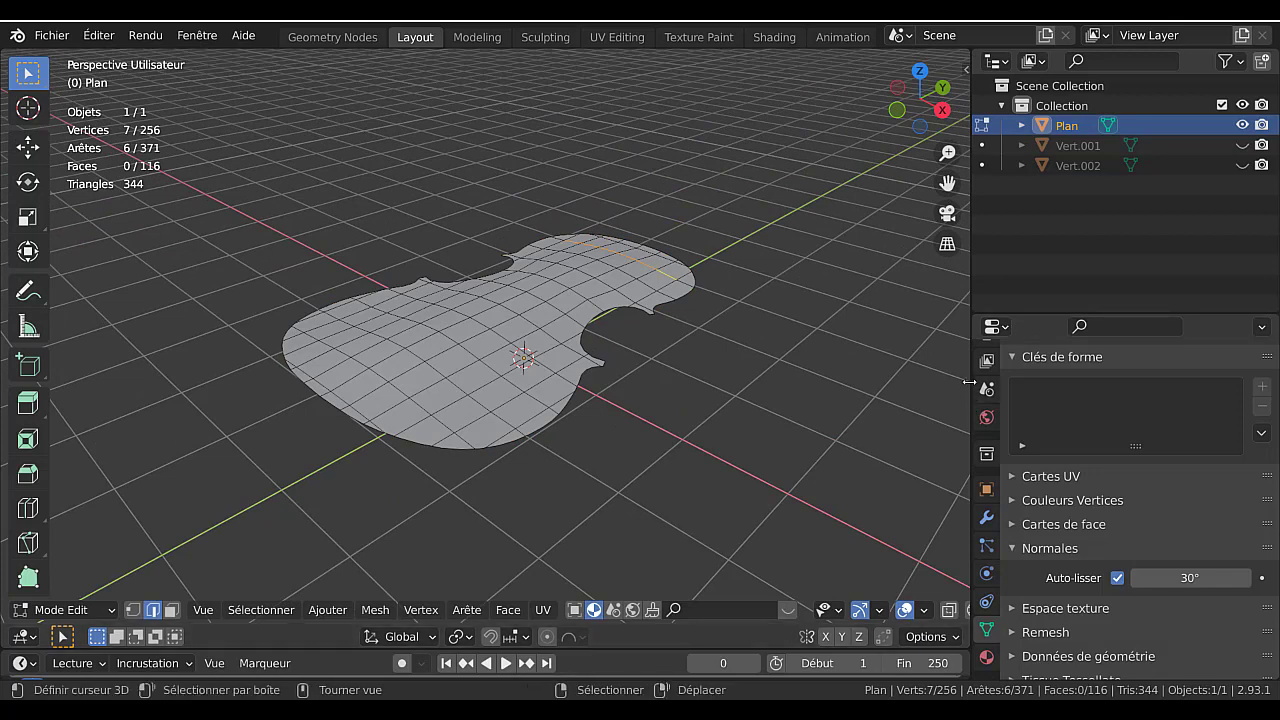
left_click_drag(968, 385, 1050, 384)
middle_click_drag(719, 362, 625, 341)
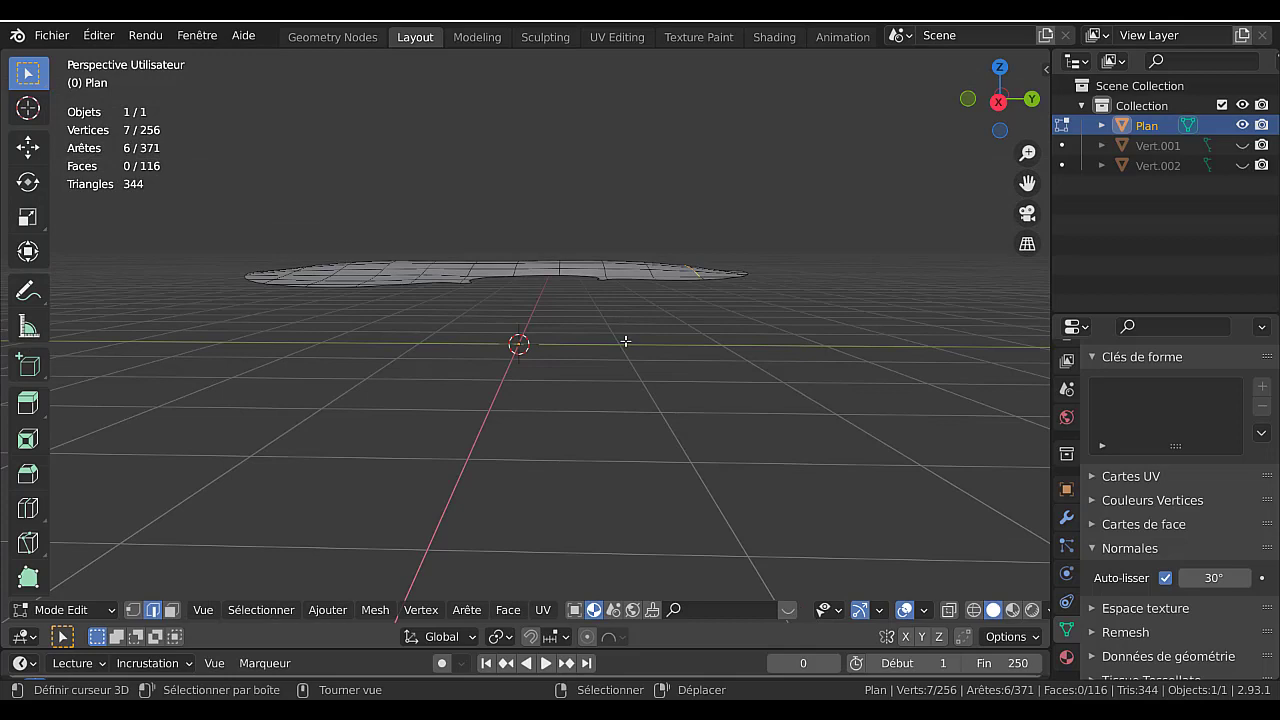
key("KP_3")
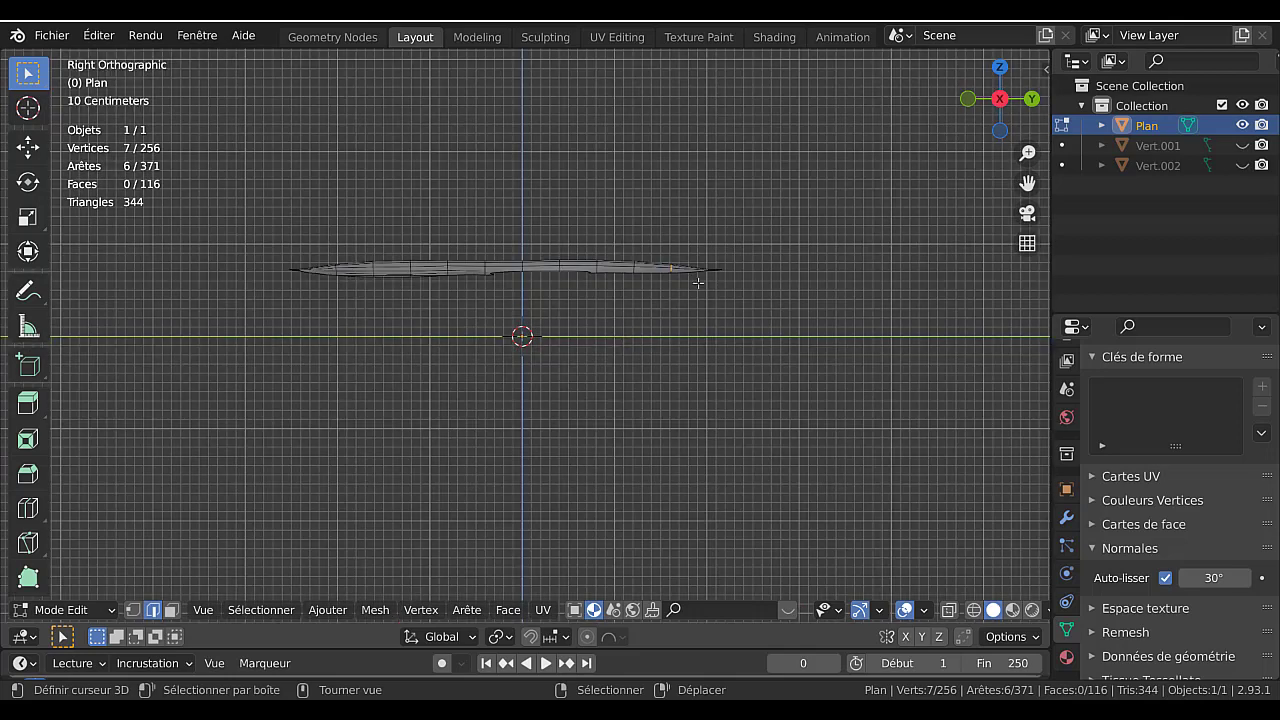
middle_click_drag(683, 287, 617, 344)
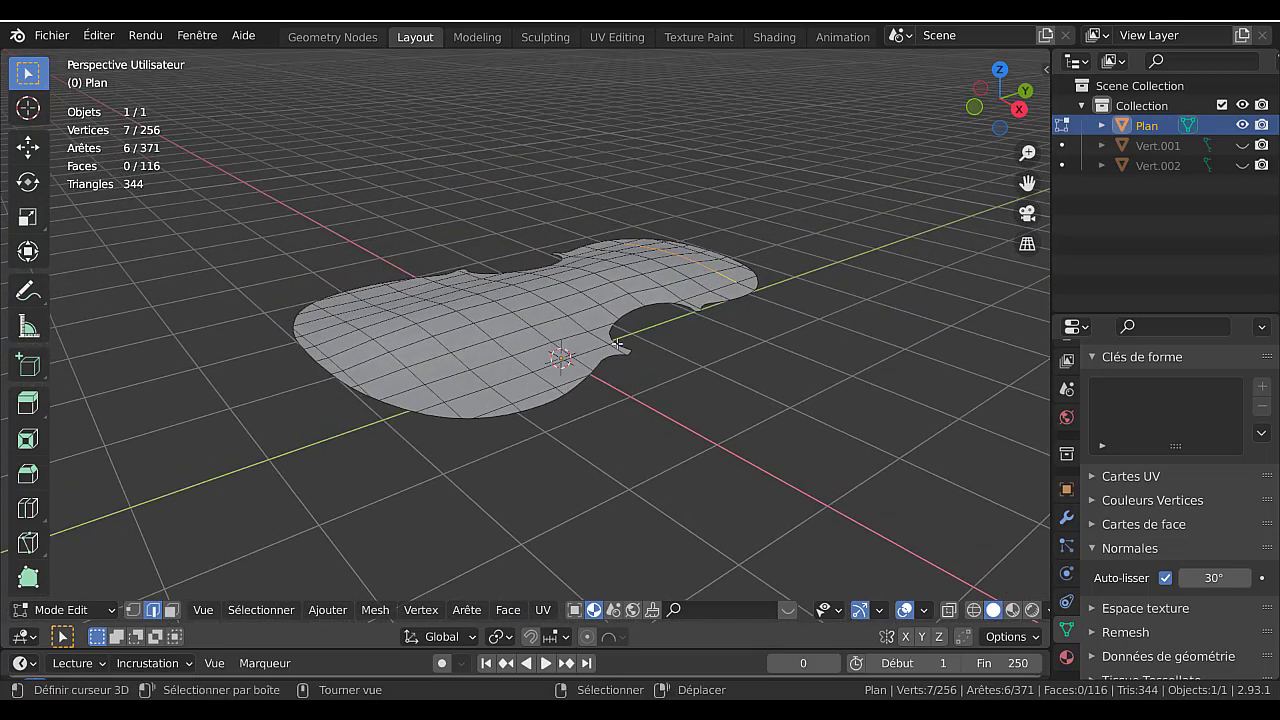
- Select only the violin outline's vertices by selecting the whole mesh in vertex mode and reducing it to the boundary loop
key("a")
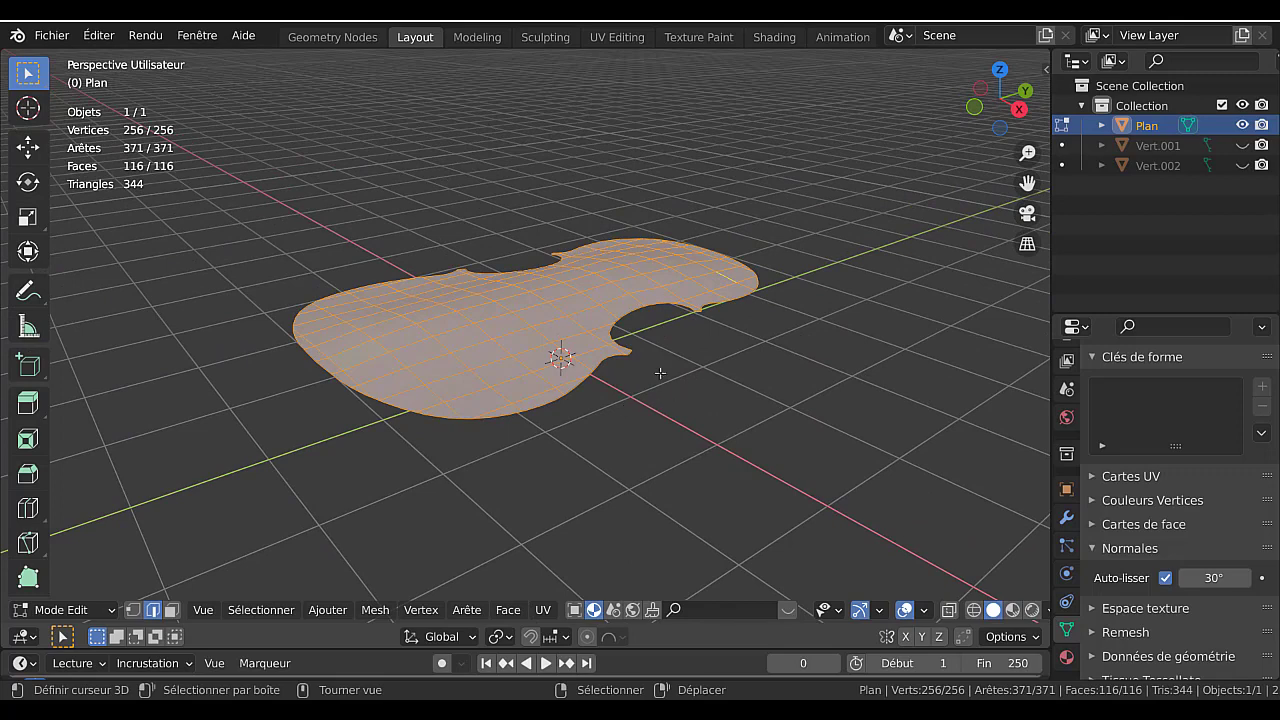
left_click(265, 610)
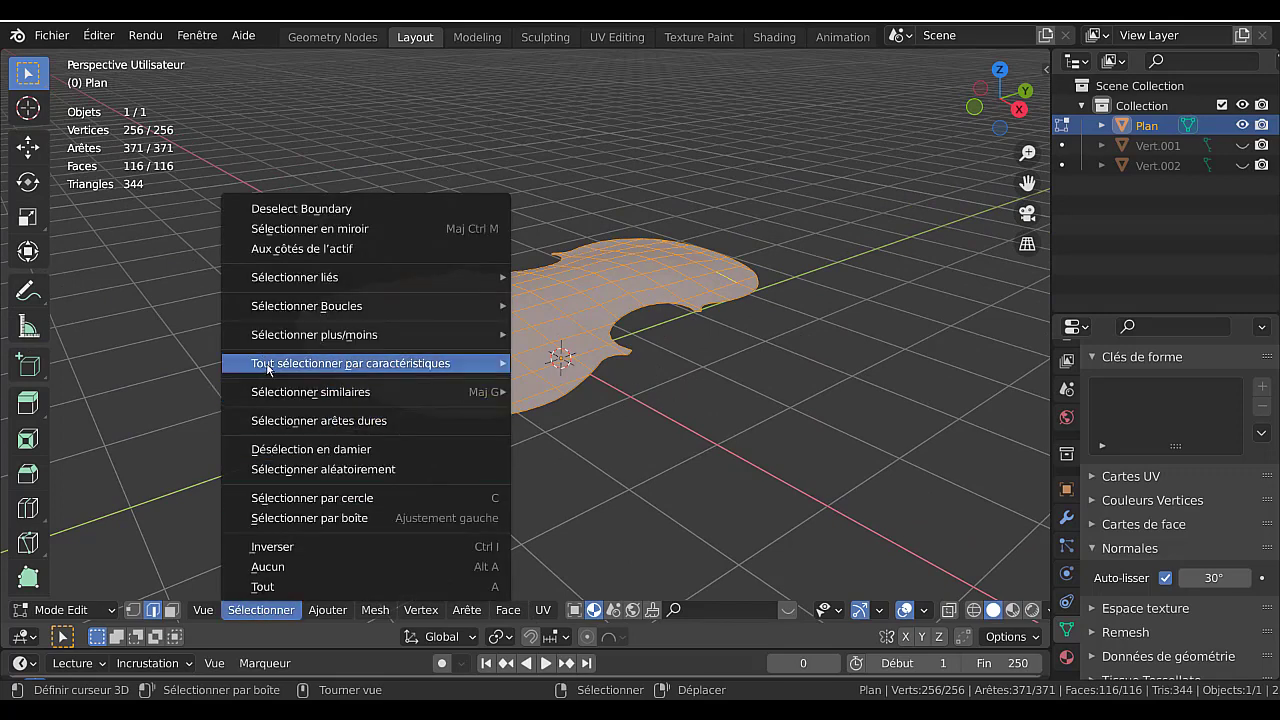
mouse_move(268, 370)
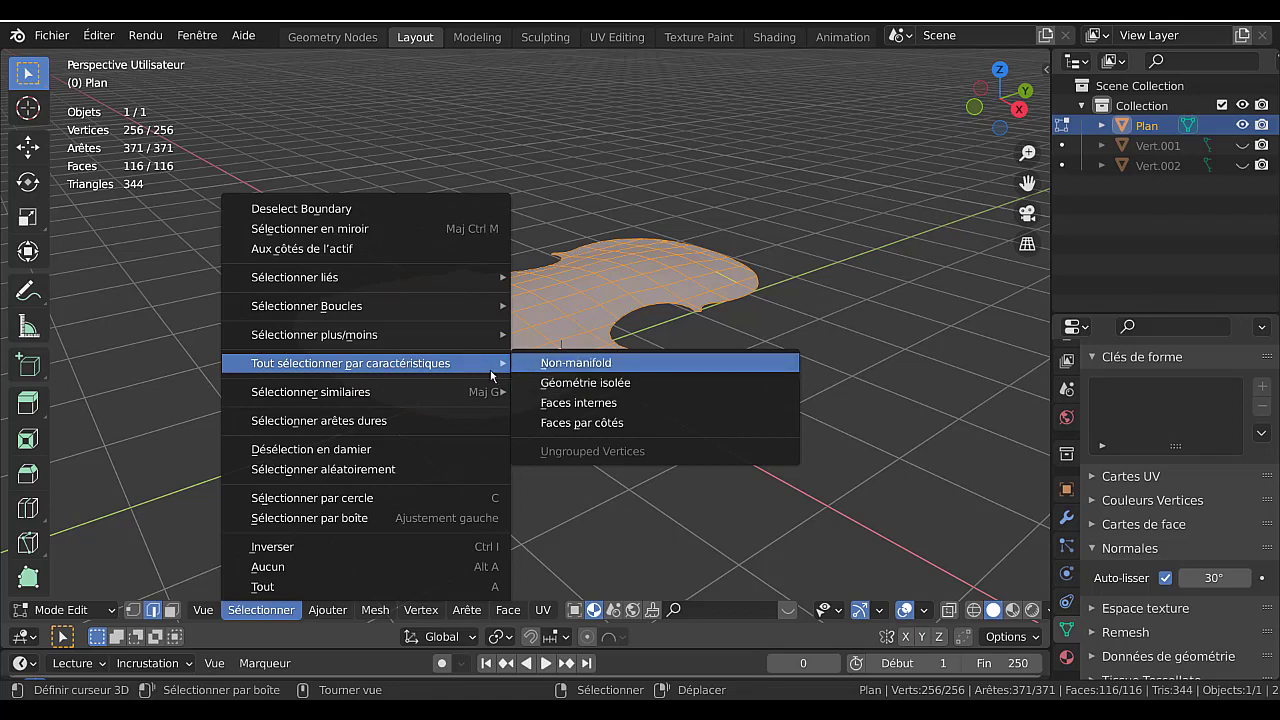
mouse_move(388, 336)
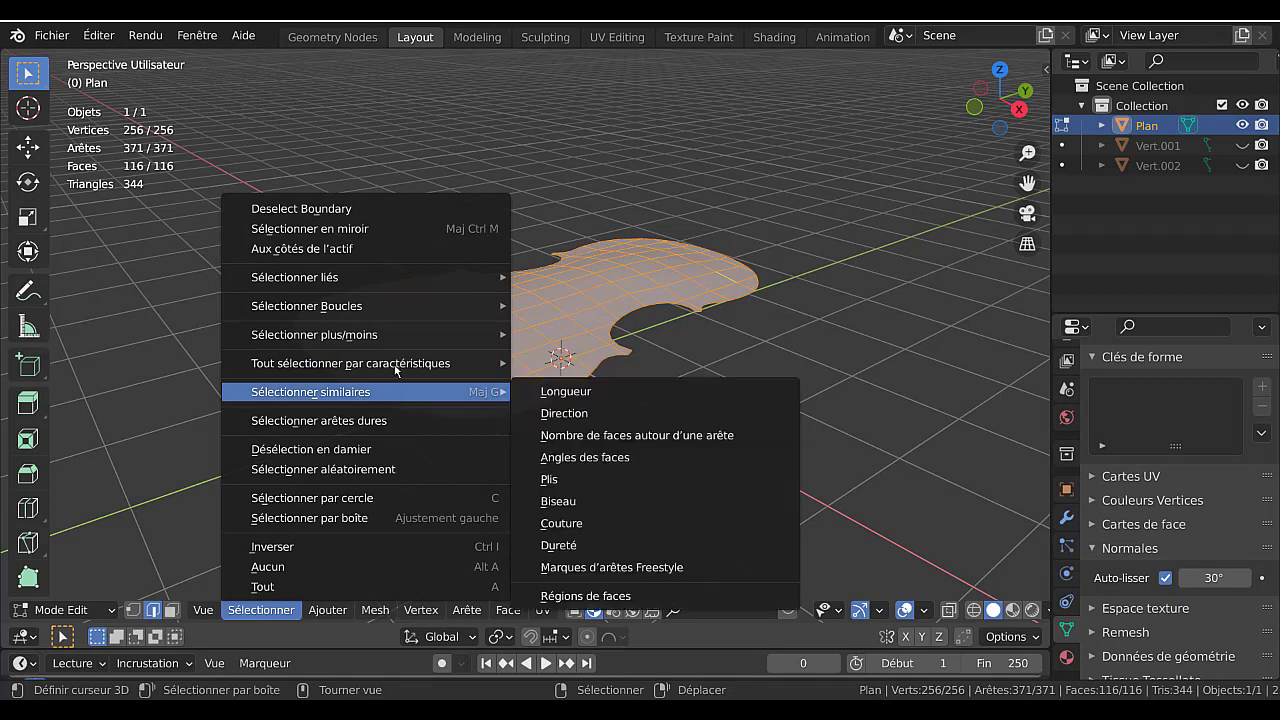
mouse_move(395, 366)
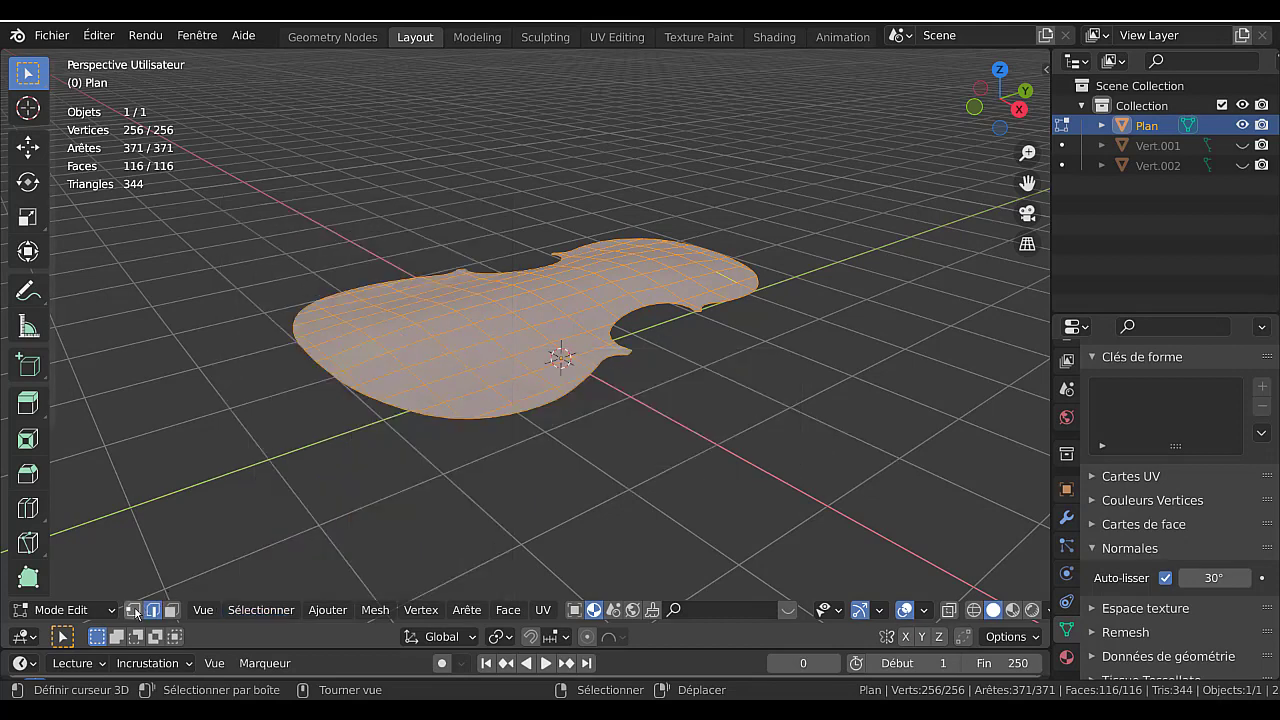
left_click(133, 609)
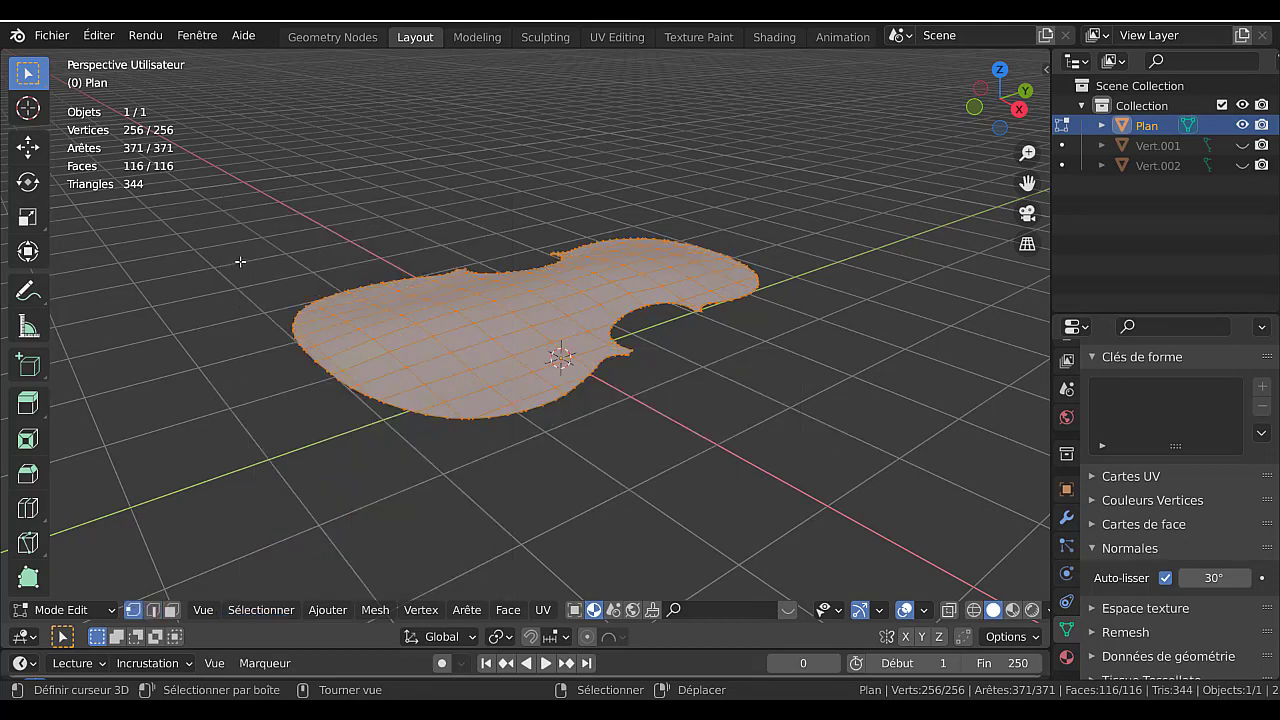
left_click(260, 610)
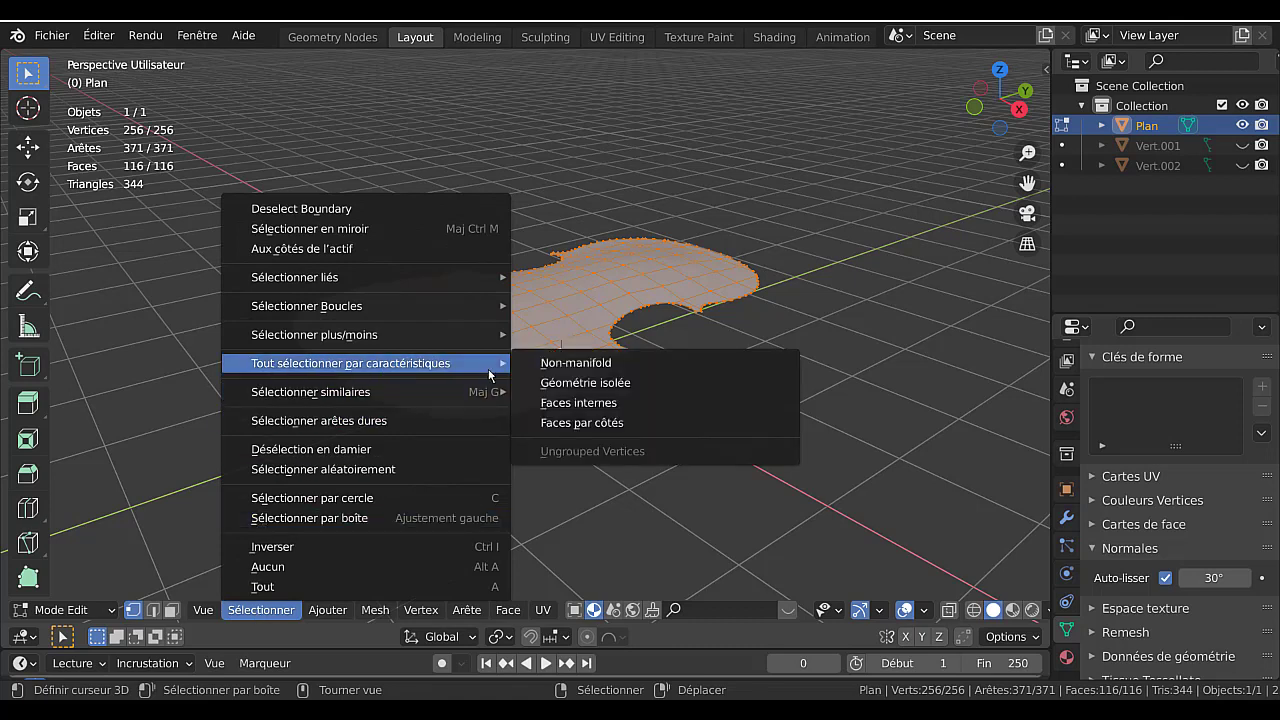
mouse_move(476, 340)
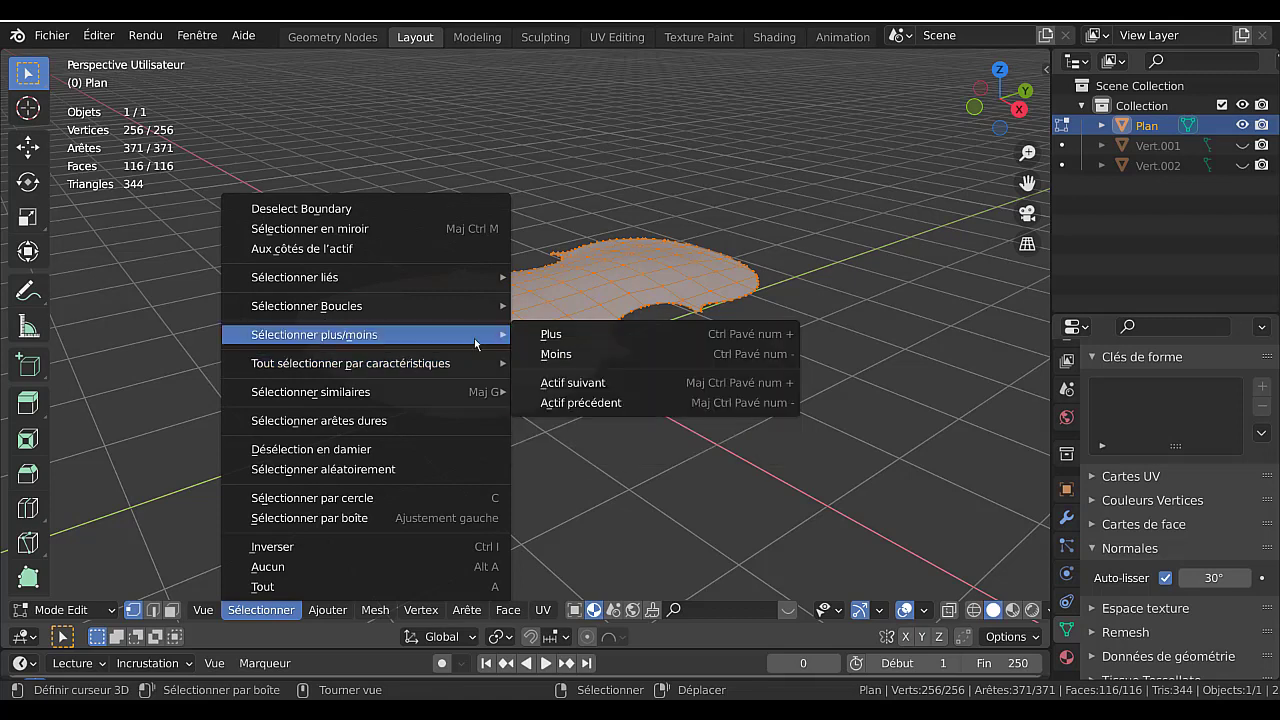
mouse_move(464, 314)
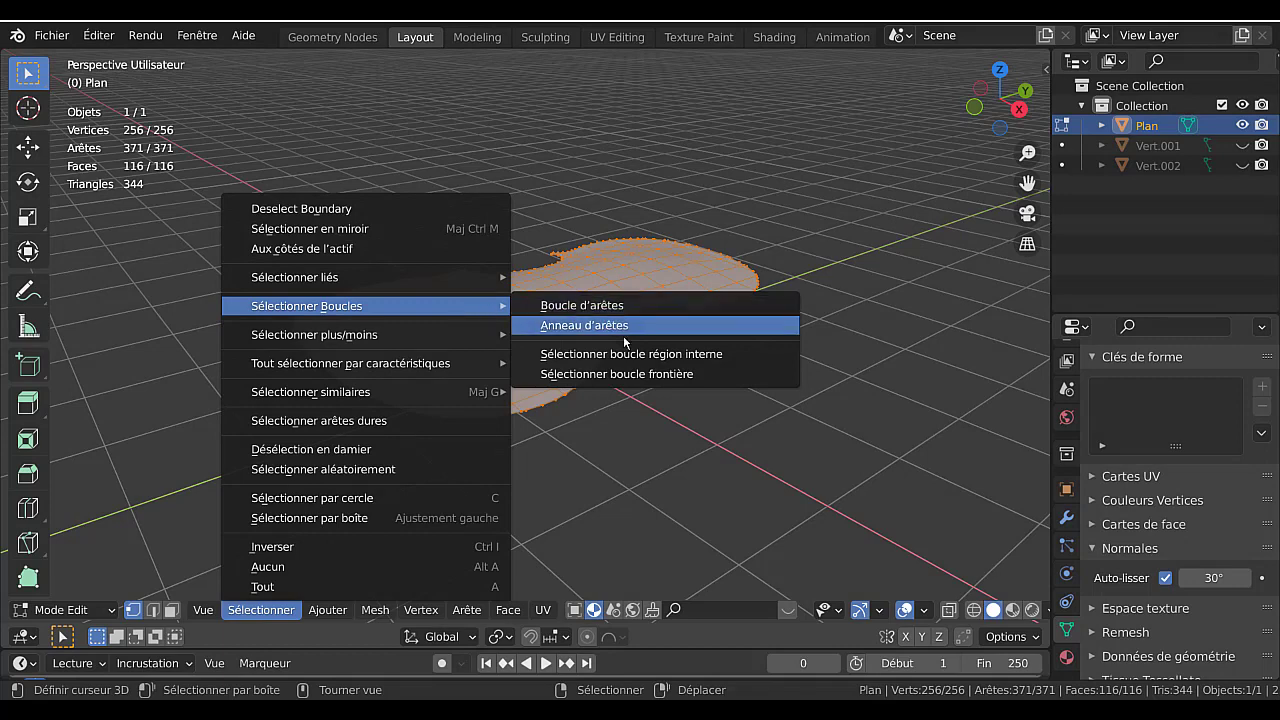
left_click(640, 376)
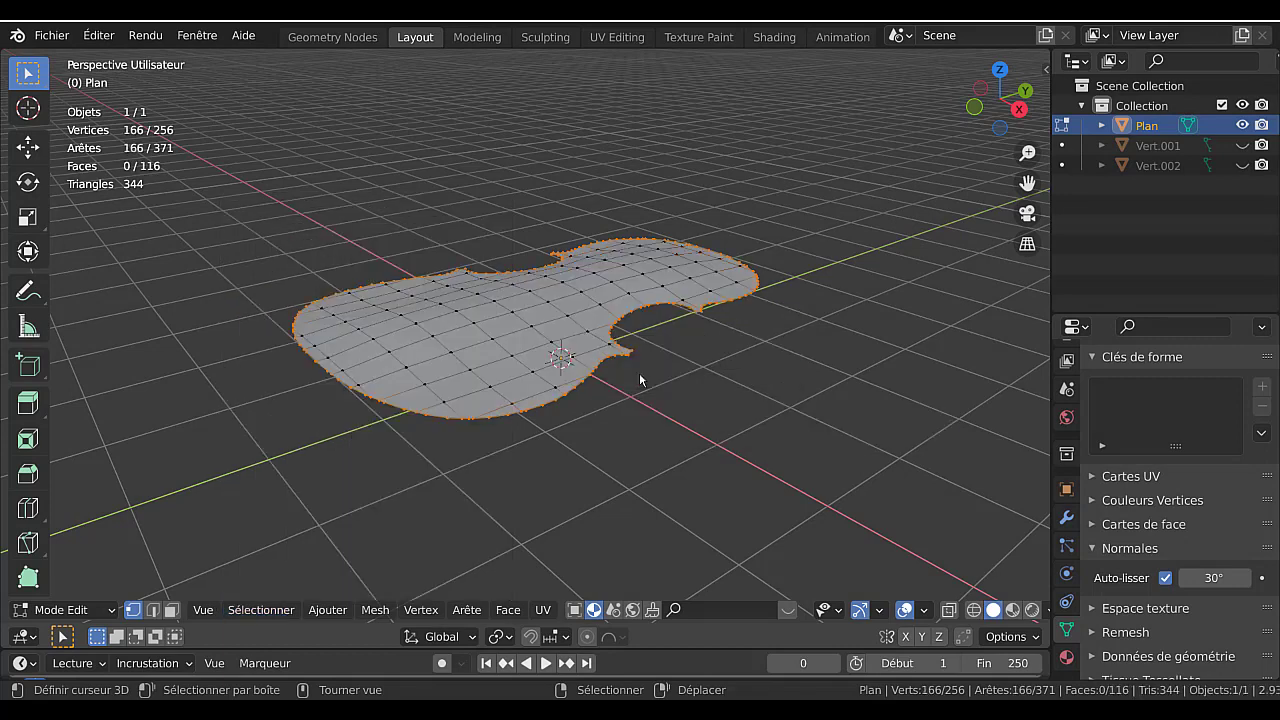
- Flatten the body's outer rim by scaling the selected boundary vertices to 0 along global Z, and check the shape
mouse_move(782, 384)
middle_mouse_down()
mouse_move(659, 388)
mouse_move(771, 383)
middle_mouse_up()
scroll(659, 388, "up", 2)
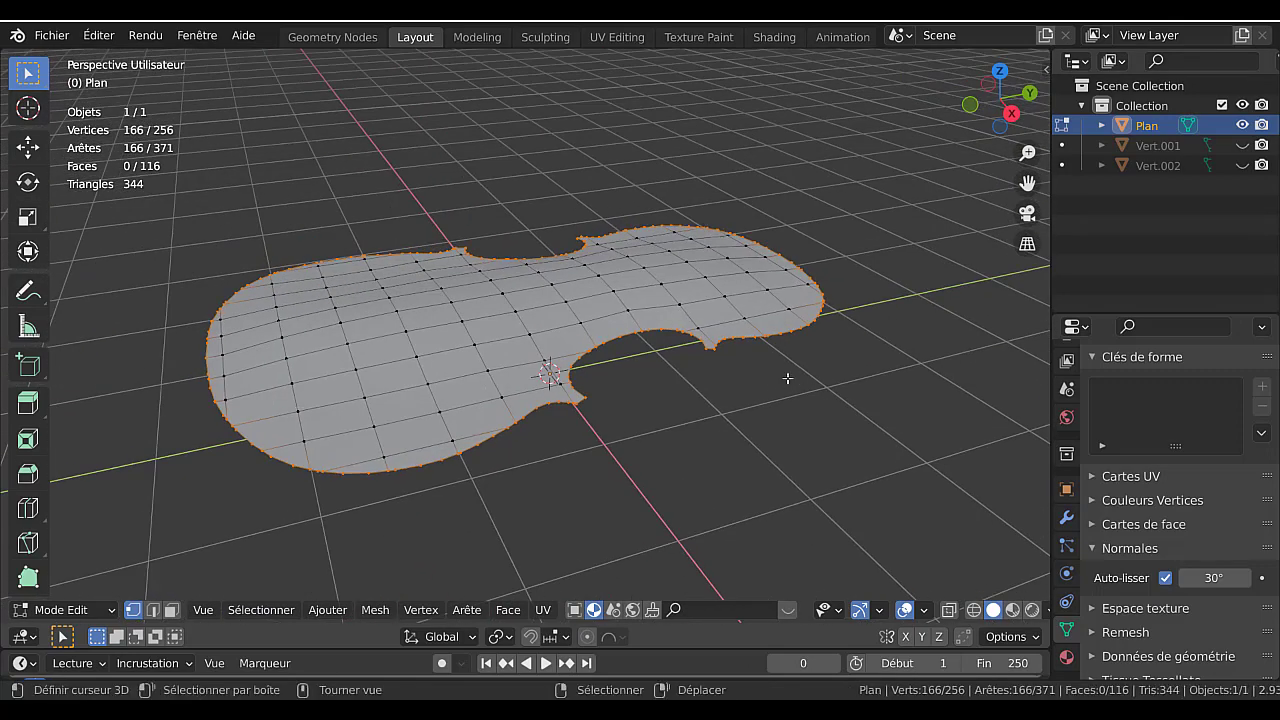
middle_click_drag(792, 399, 735, 356)
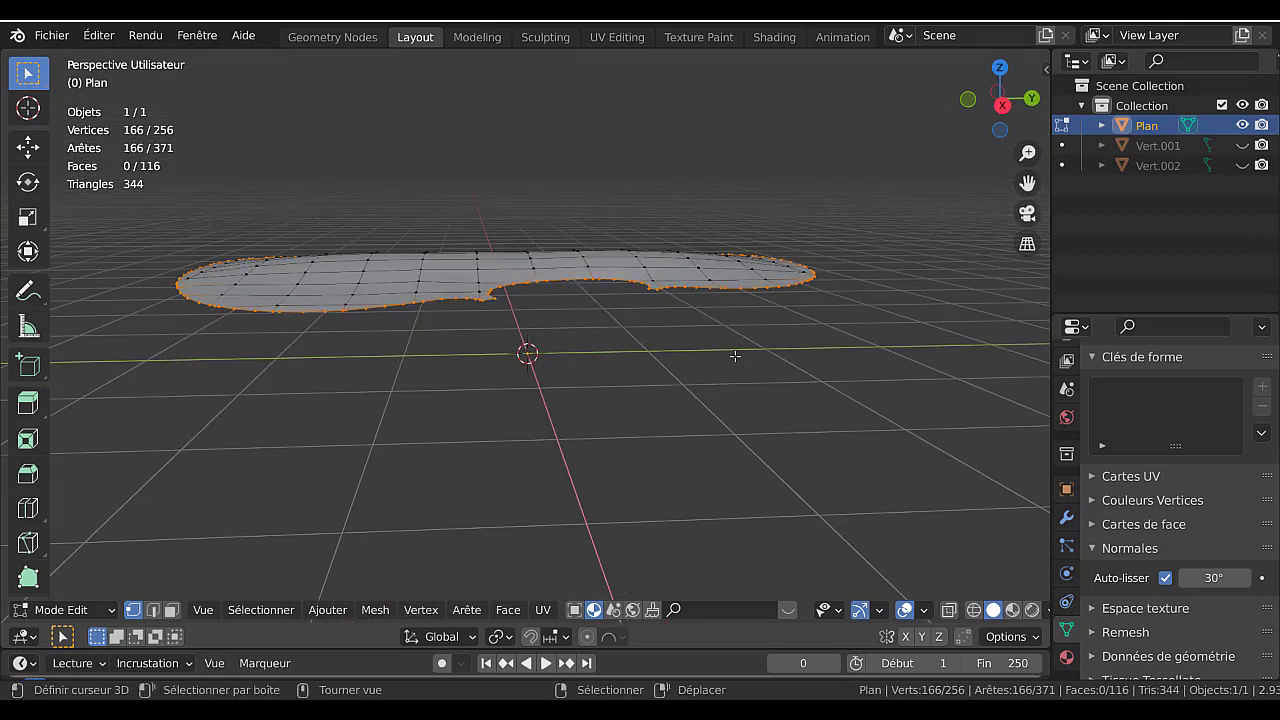
middle_click_drag(751, 417, 785, 461)
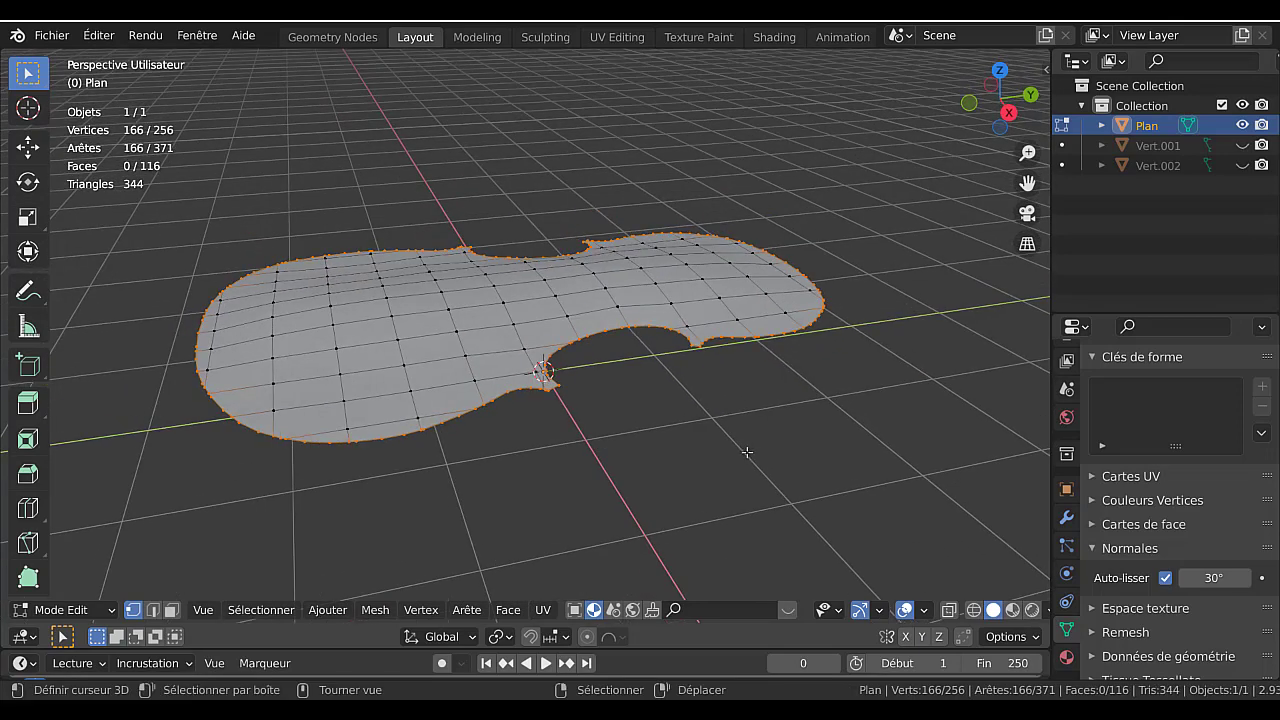
key("s")
type("z")
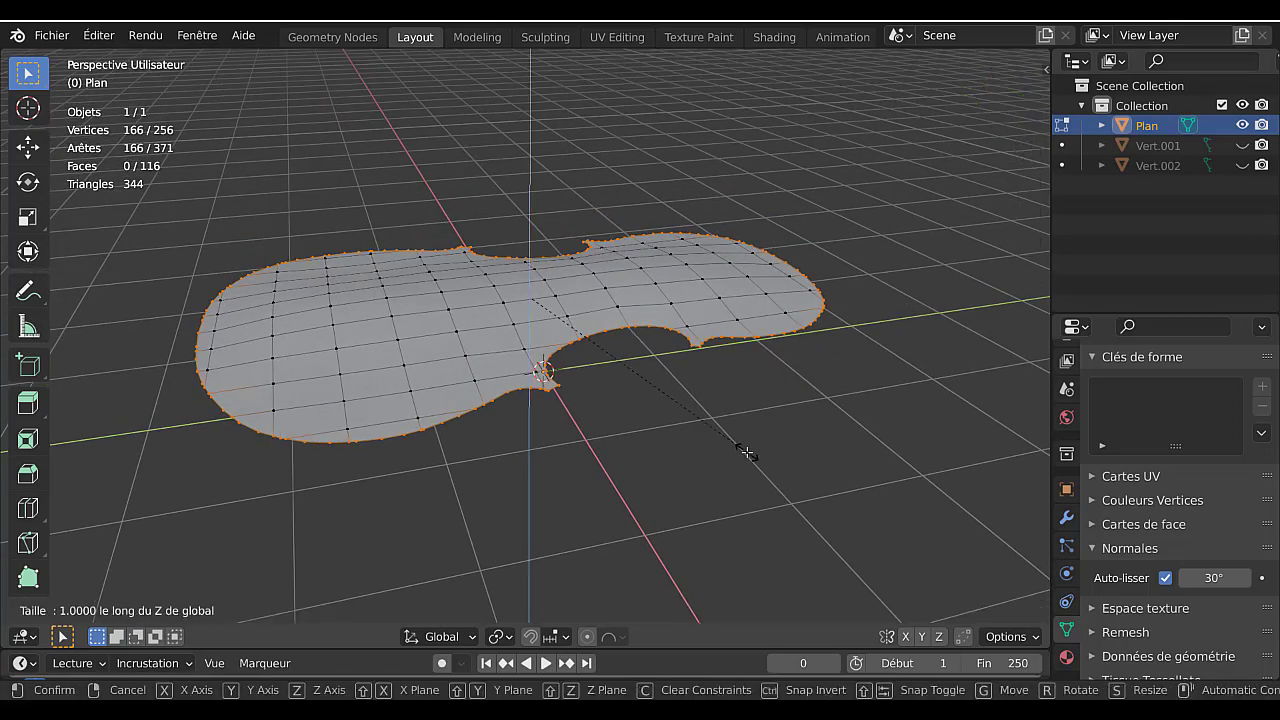
type("0")
key("Return")
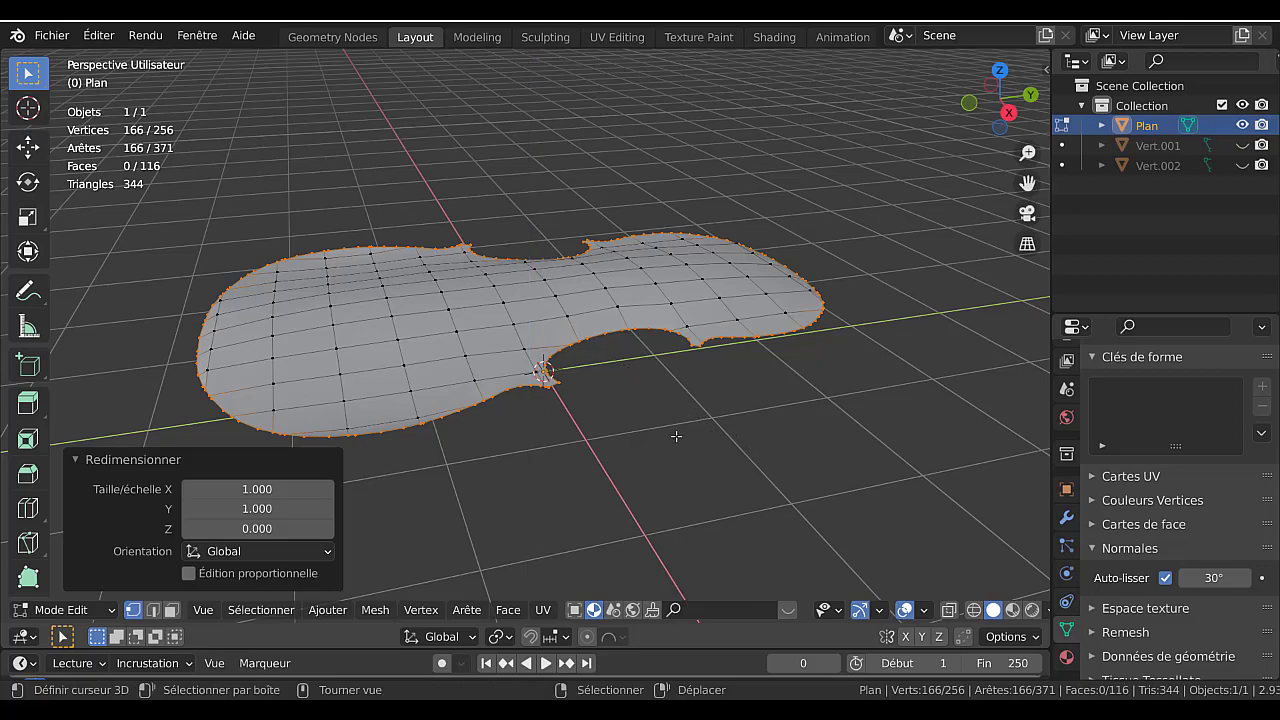
key("Tab")
middle_click_drag(675, 412, 651, 366)
key("Tab")
scroll(654, 360, "up", 3)
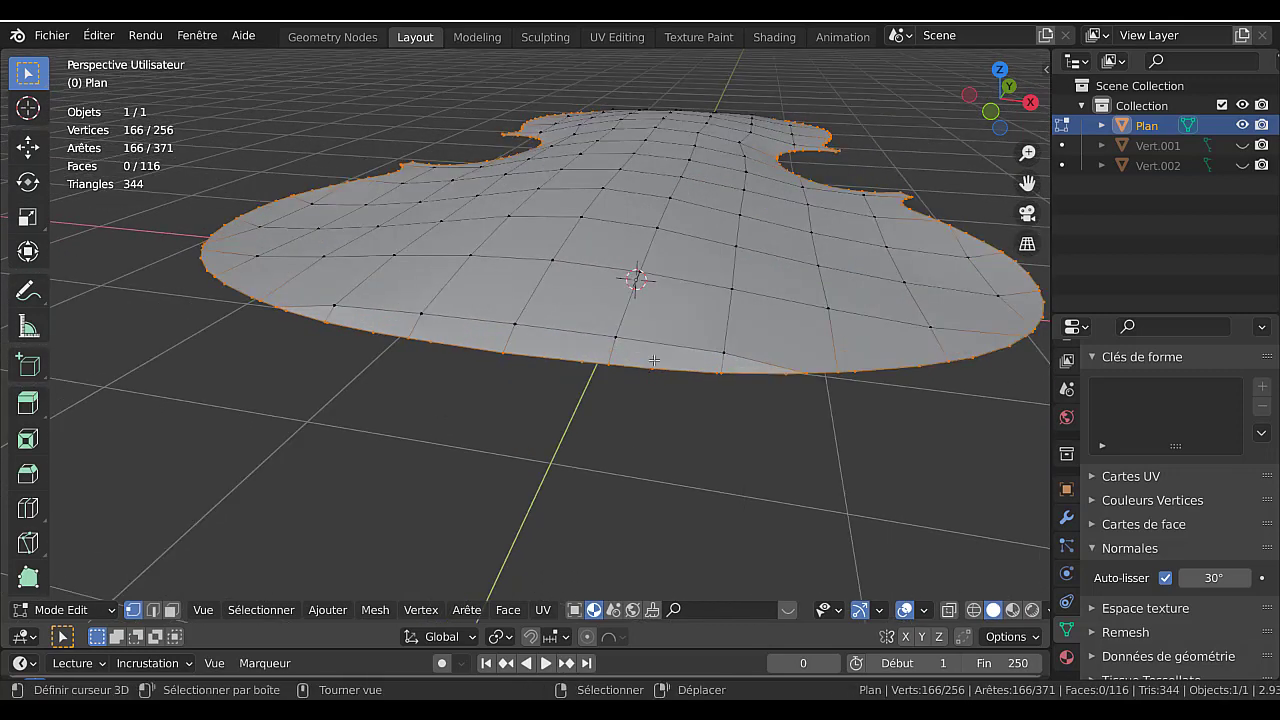
- Lower the five inner vertices nearest the body's wide end by about 0.01 m along global Z, and check the surface in Object Mode
left_click(724, 349)
left_click(615, 338, "shift")
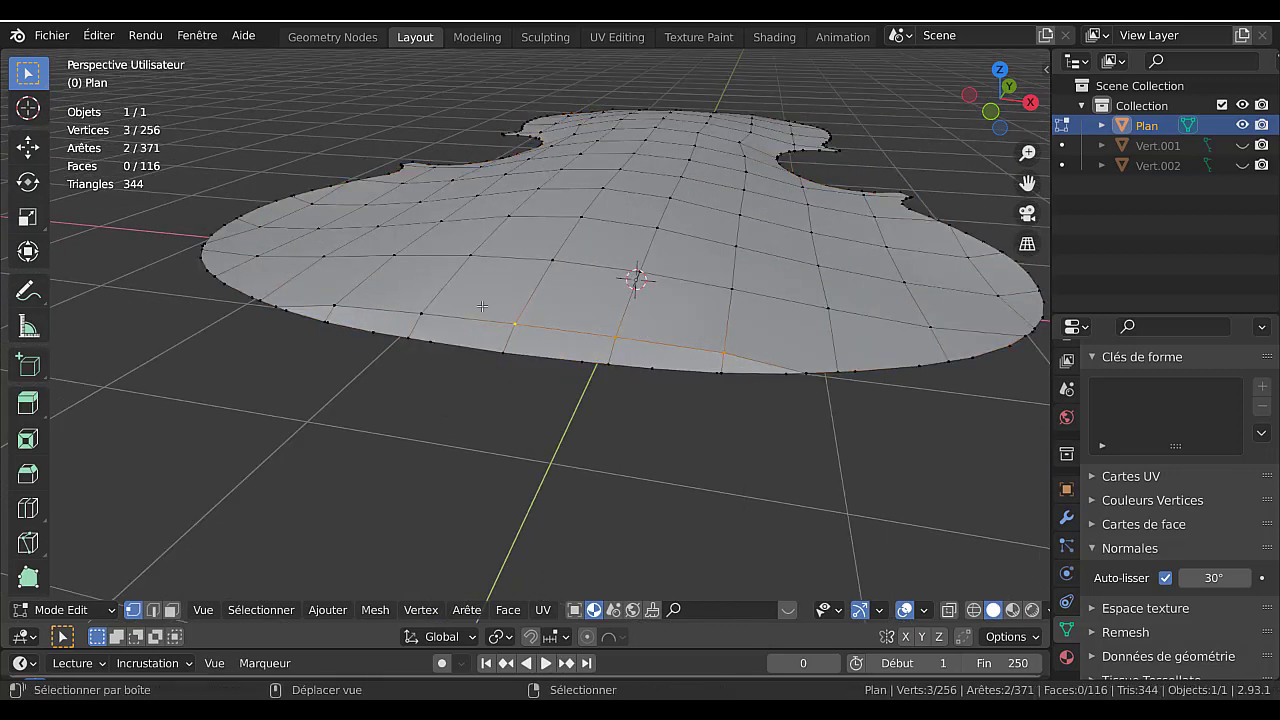
left_click(404, 294, "shift")
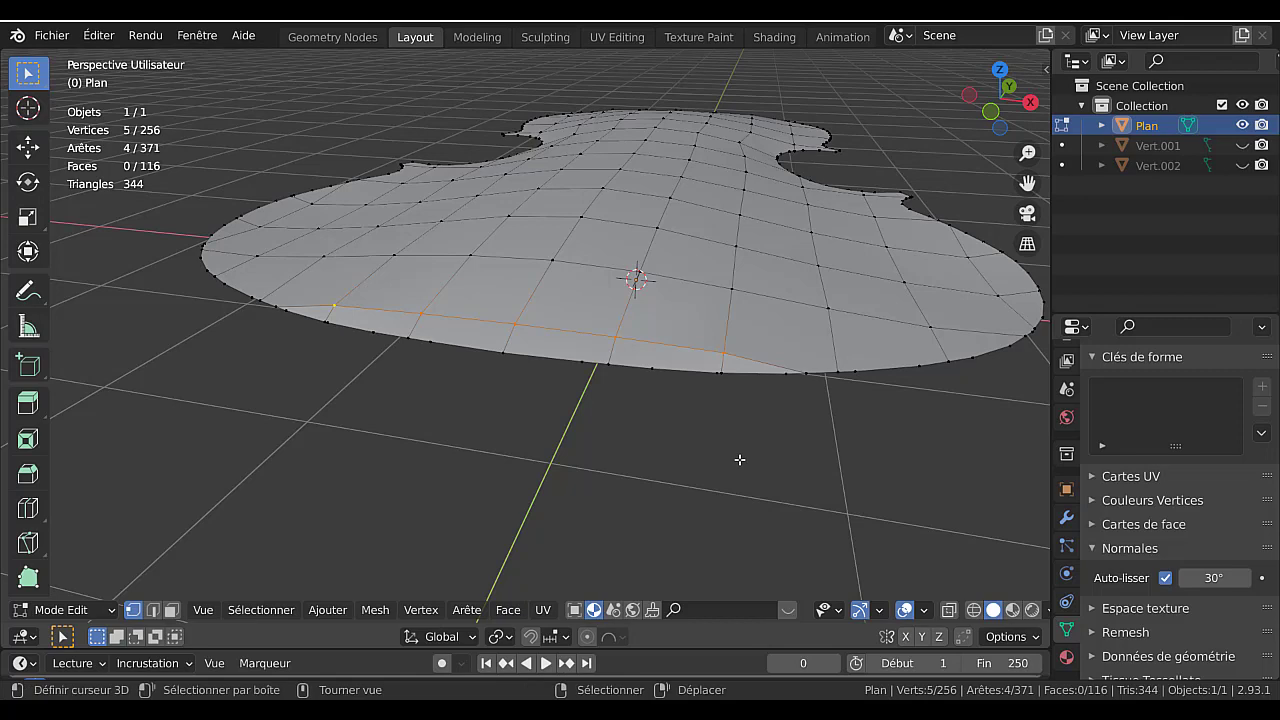
key("g")
key("z")
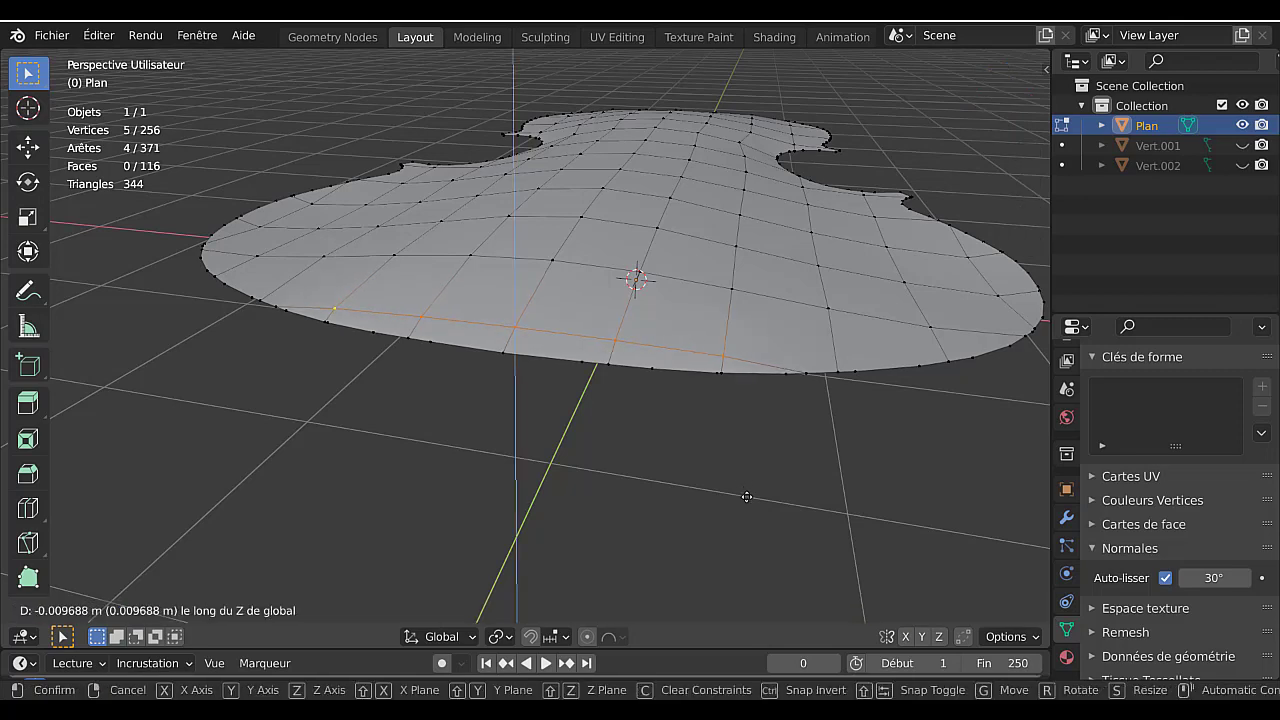
left_click(747, 497)
key("Tab")
middle_click_drag(745, 479, 705, 465)
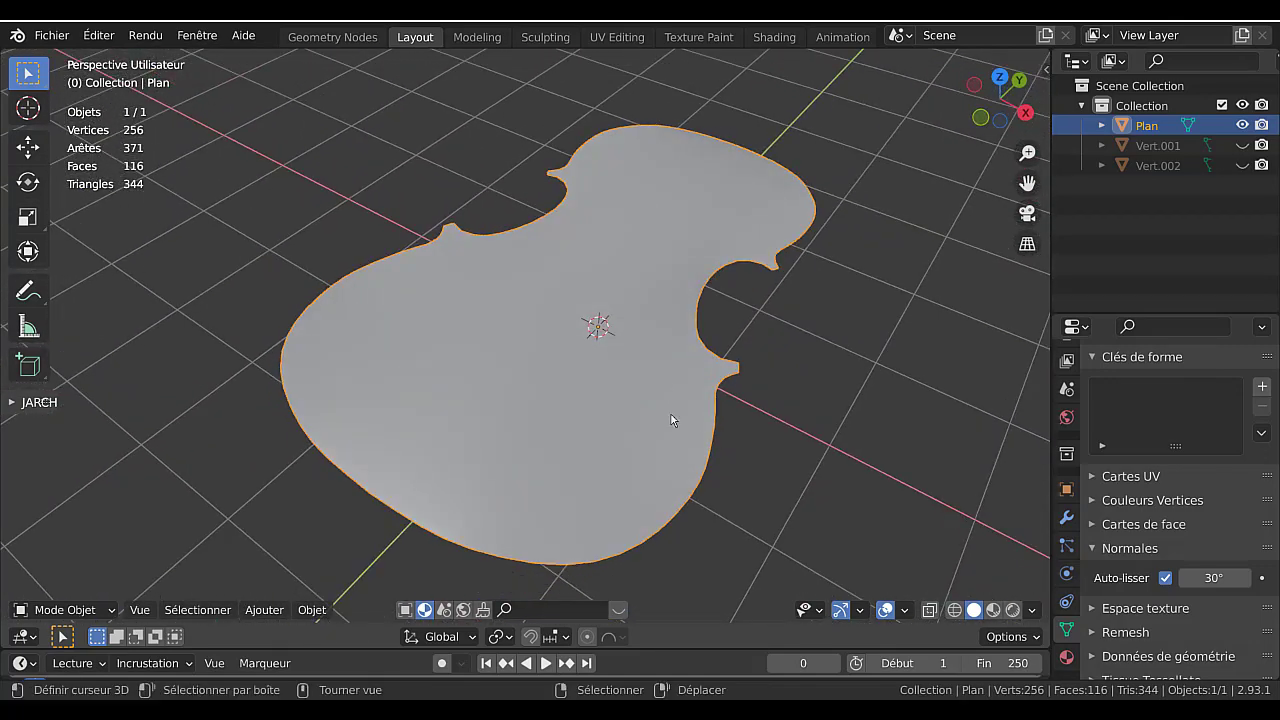
middle_click_drag(674, 420, 924, 597)
- Switch the viewport to rendered shading and set the scene's render engine to Workbench
left_click(1012, 610)
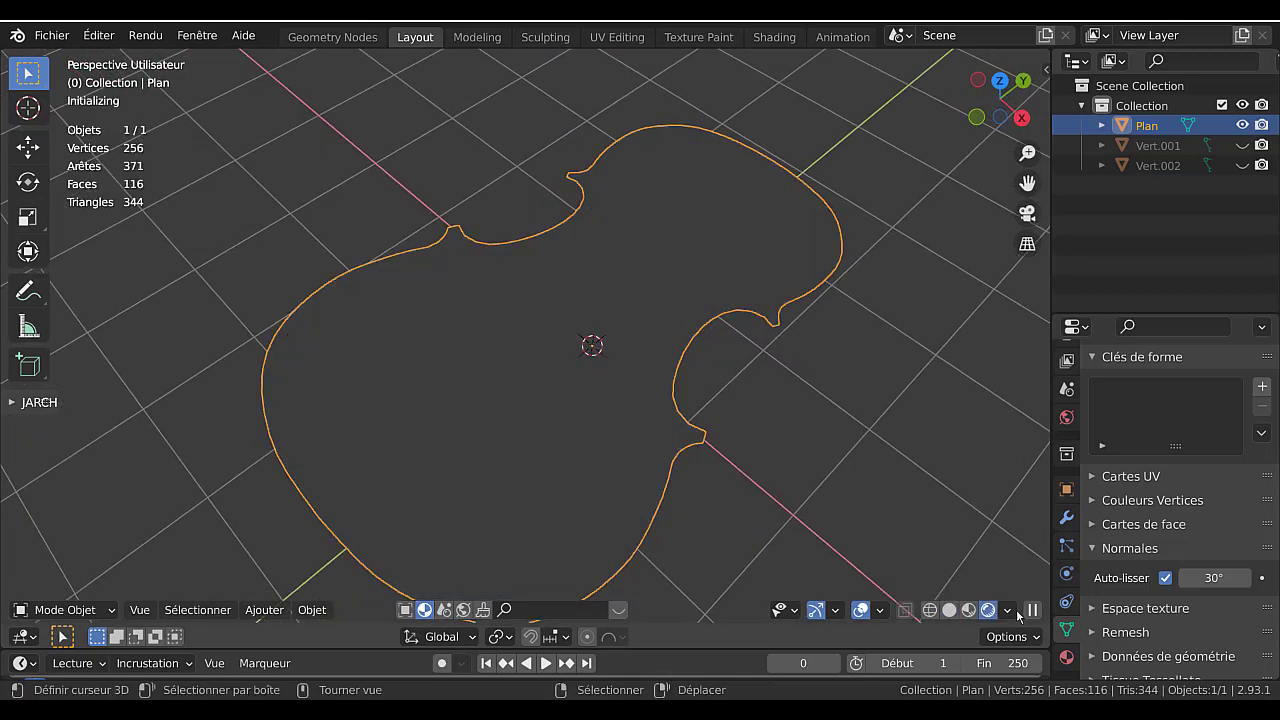
left_click(1007, 610)
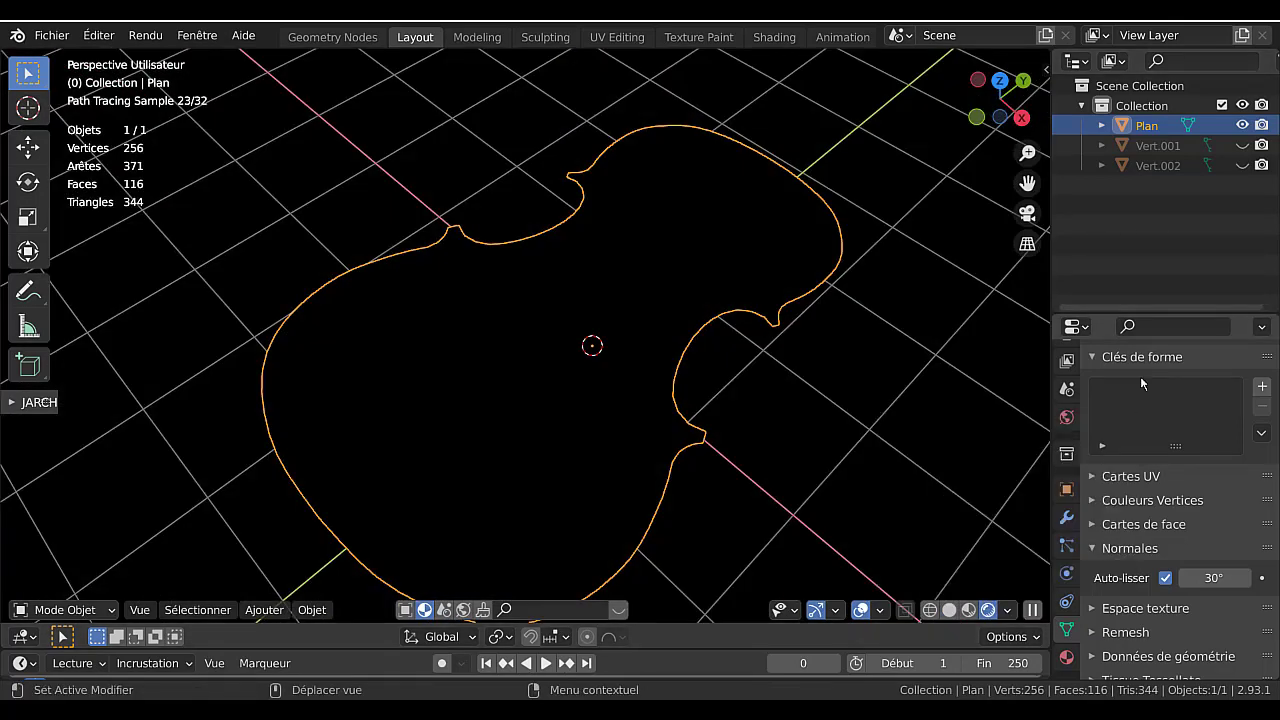
scroll(1068, 420, "up", 3)
left_click(1066, 396)
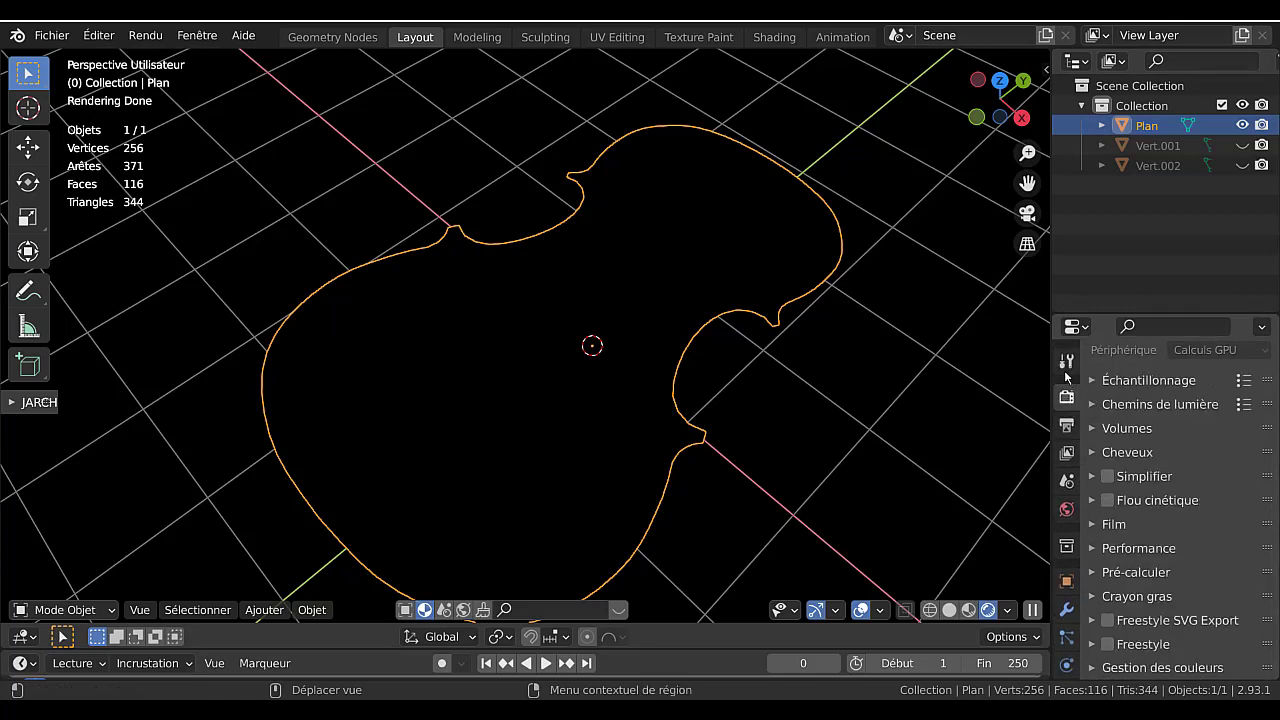
scroll(1141, 402, "up", 3)
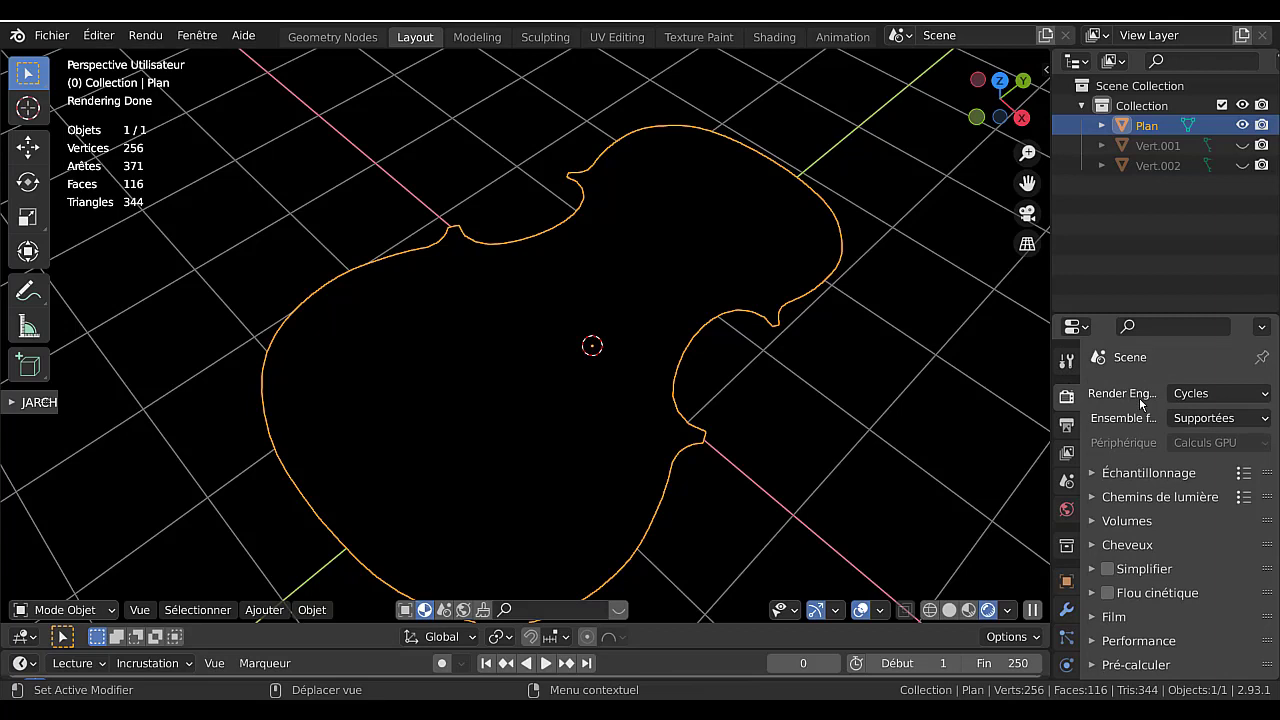
left_click(1194, 396)
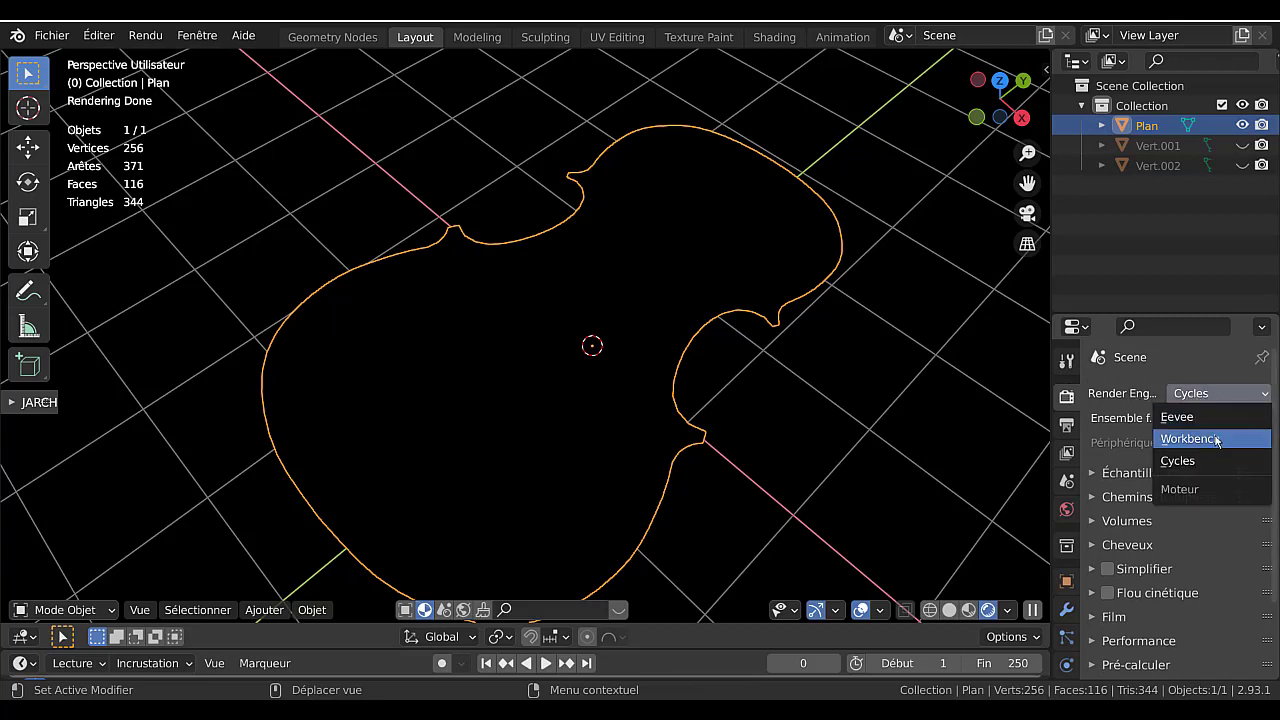
left_click(1213, 445)
- Set the Workbench lighting to the glossy orange-red MatCap
scroll(1168, 532, "down", 4)
left_click(1168, 532)
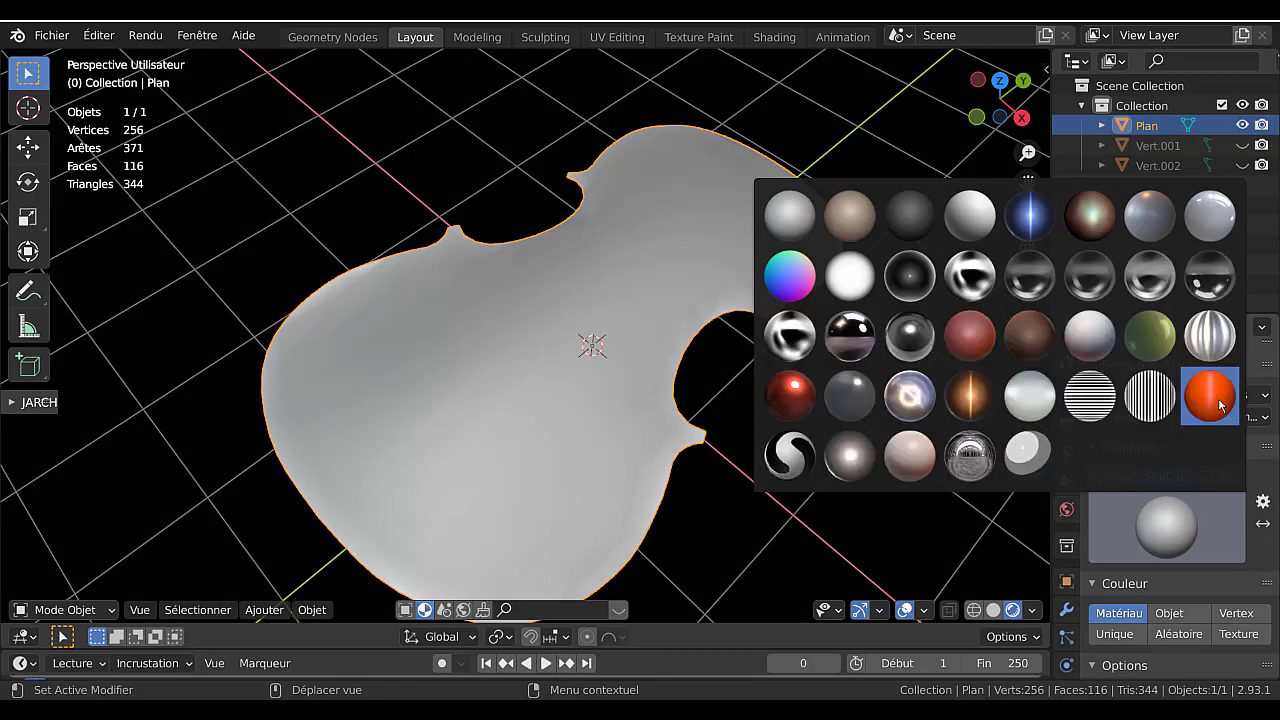
left_click(1220, 405)
- Examine the reflections across the body's surface and around the waist, comparing the shaded result with its mesh topology
middle_click_drag(789, 445, 840, 388)
scroll(541, 293, "up", 5)
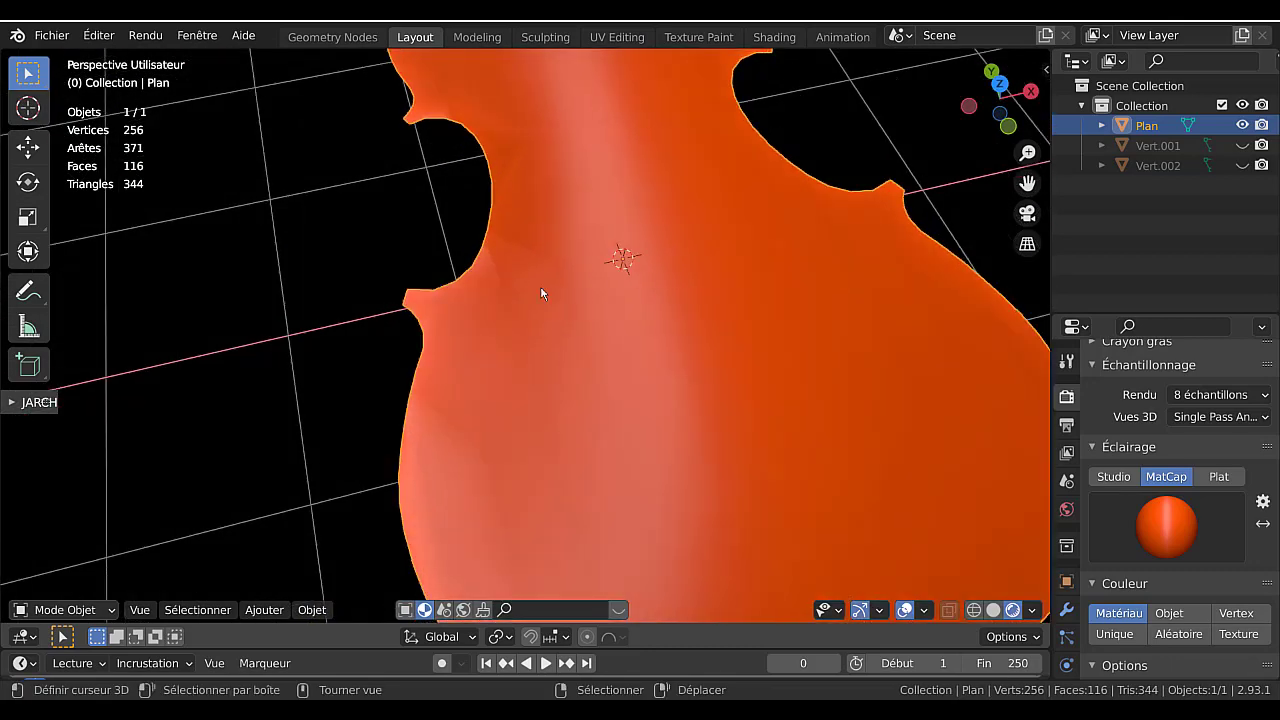
scroll(541, 293, "up", 2)
key("Tab")
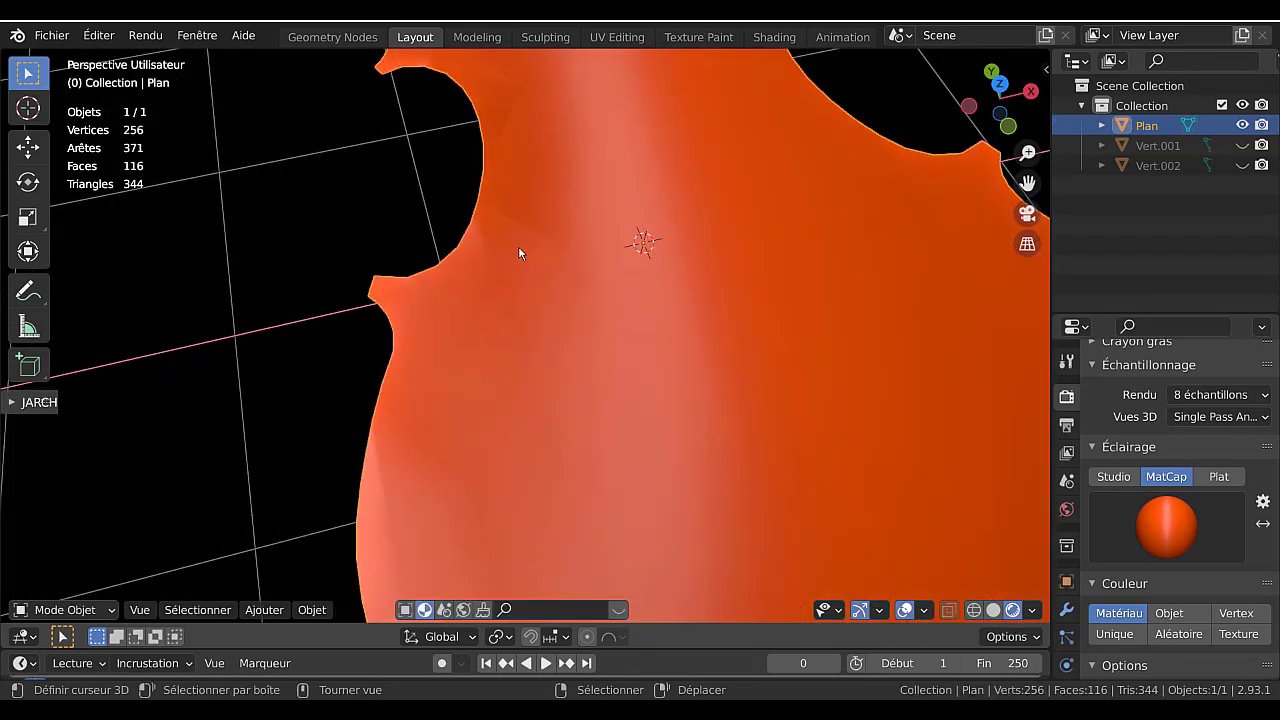
key("Tab")
scroll(527, 266, "down", 4)
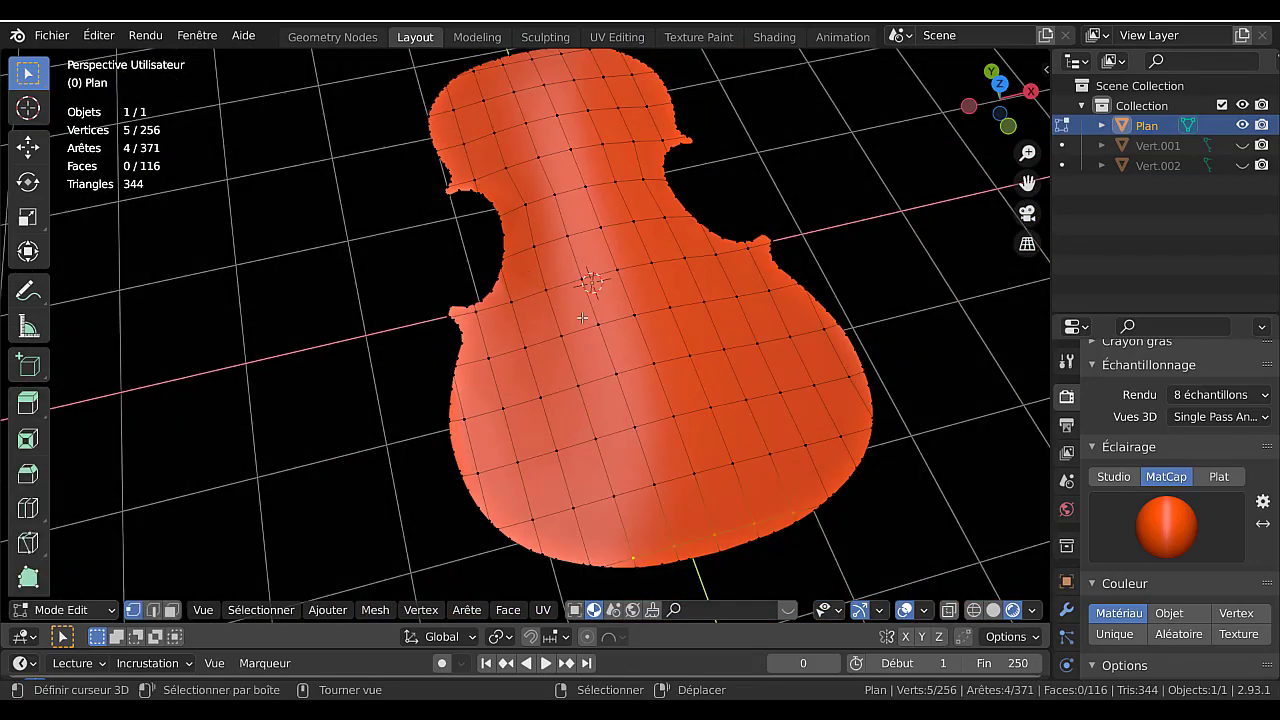
middle_click_drag(539, 328, 730, 304)
key("Tab")
middle_click_drag(647, 352, 690, 390)
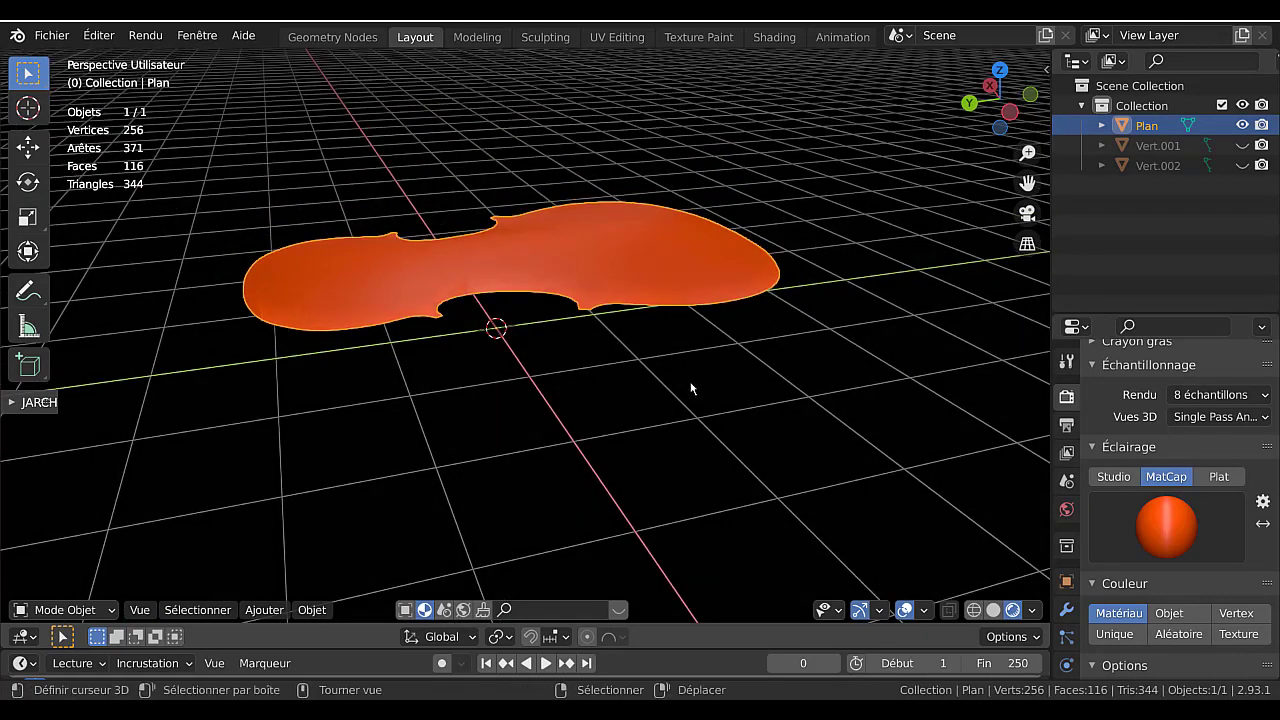
- Extrude the violin body's whole surface downward by about 0.42 m to give it thickness
key("Tab")
key("a")
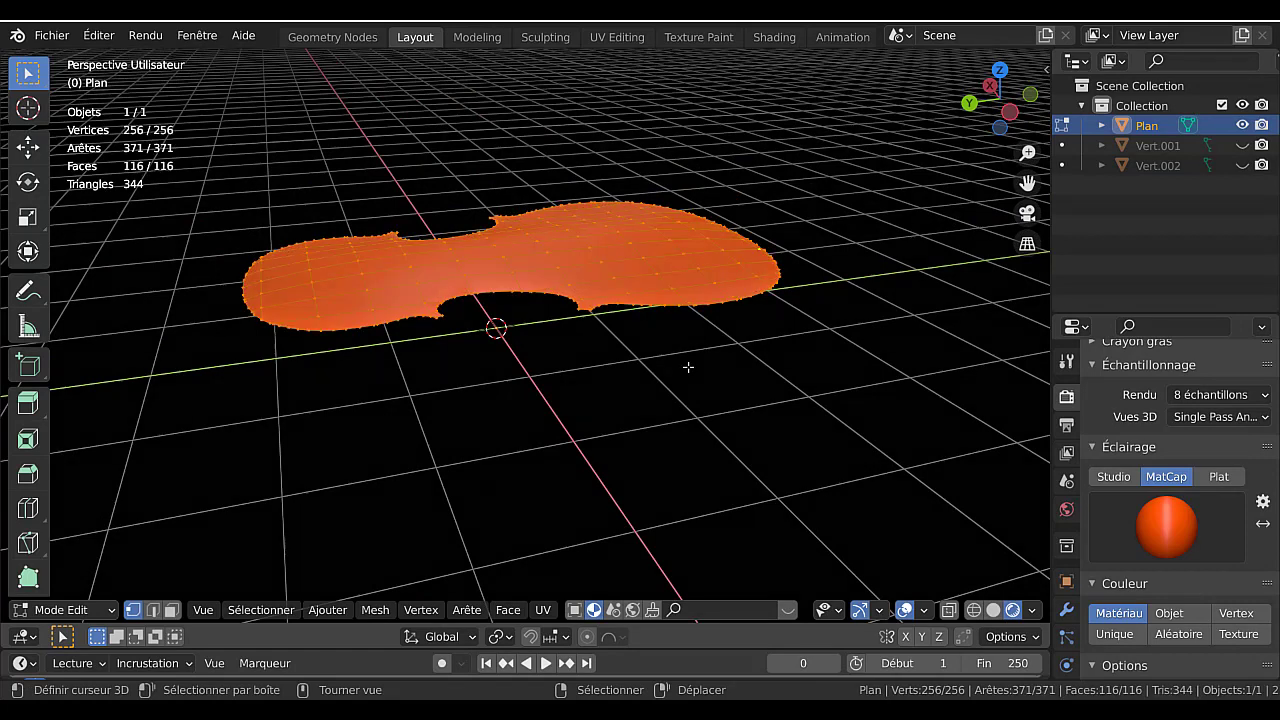
key("e")
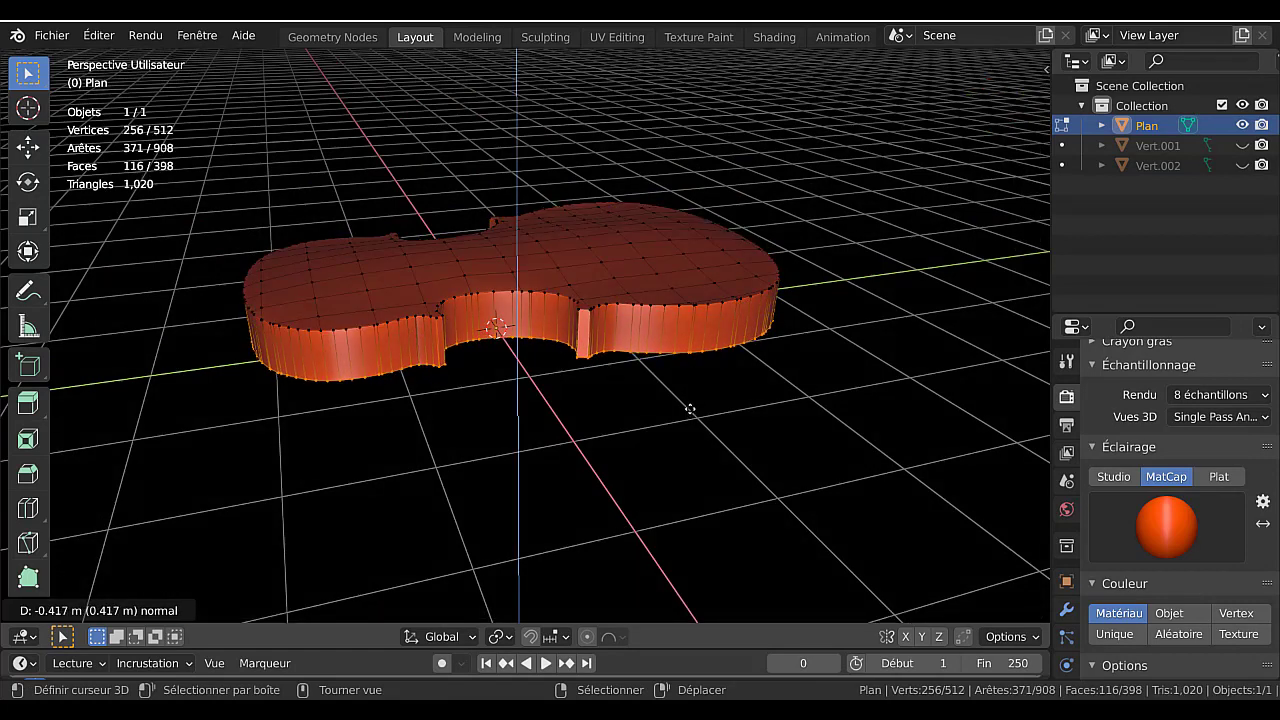
left_click(690, 410)
- Display the face orientation overlay to check which way the extruded body's normals point
middle_click_drag(690, 410, 389, 548)
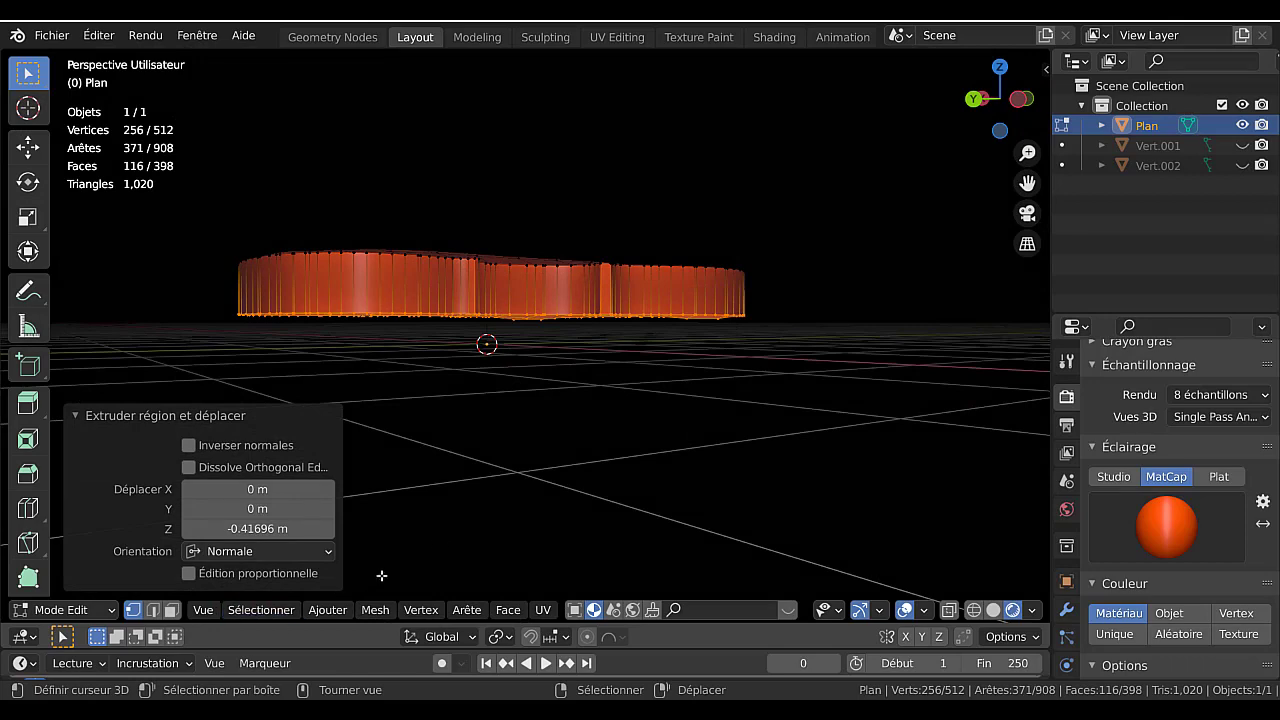
key("q")
left_click(367, 537)
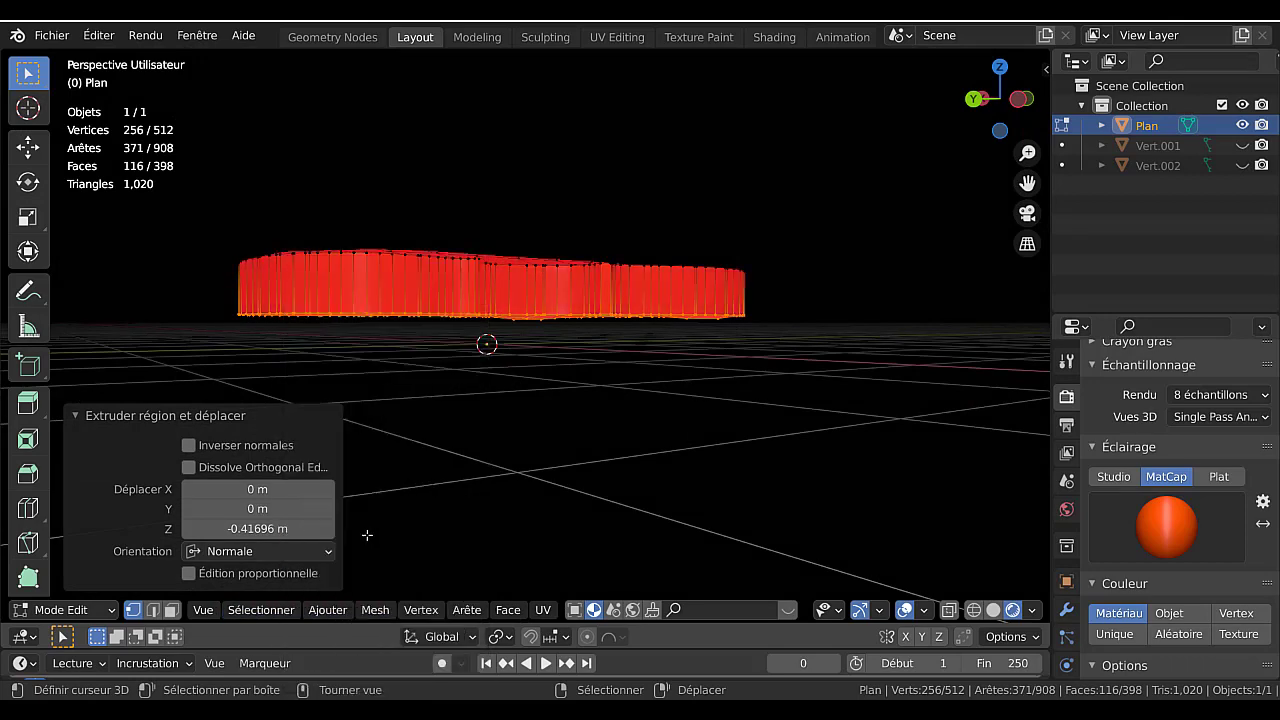
middle_click_drag(508, 424, 525, 478)
- Raise the extruded faces about 0.84 m along global Z and inspect the face orientation, including from the front
key("g")
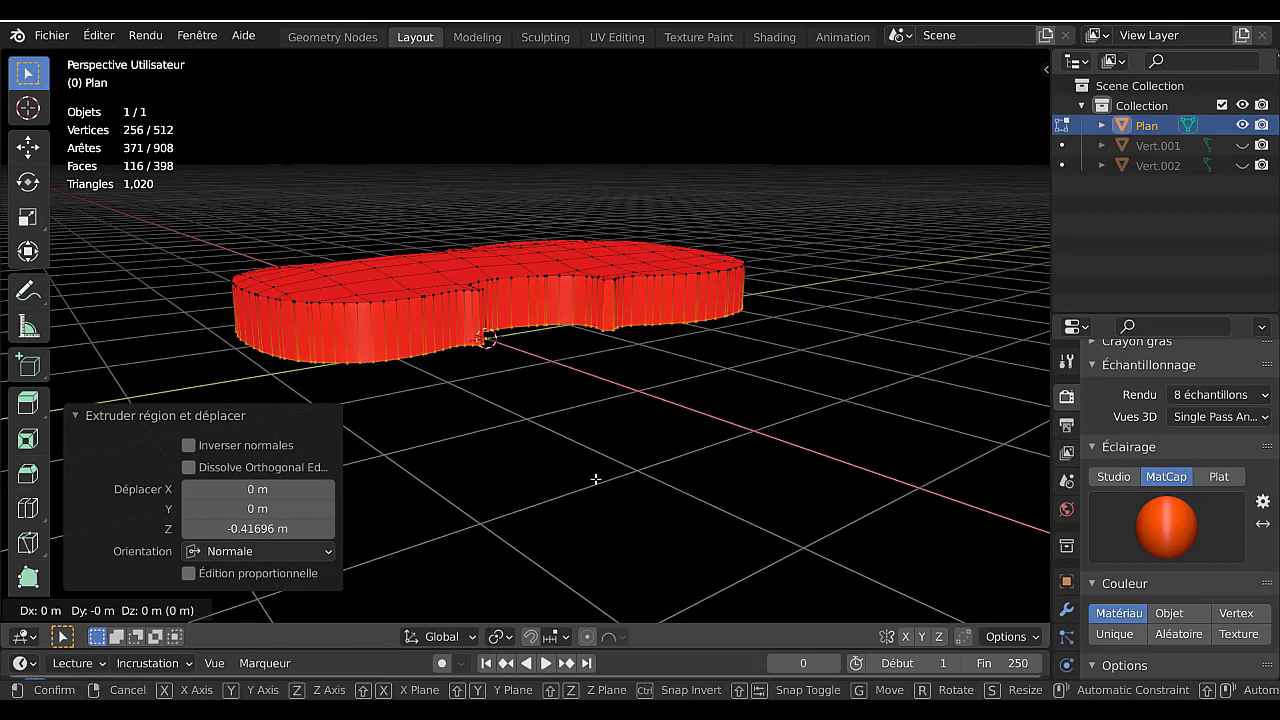
key("z")
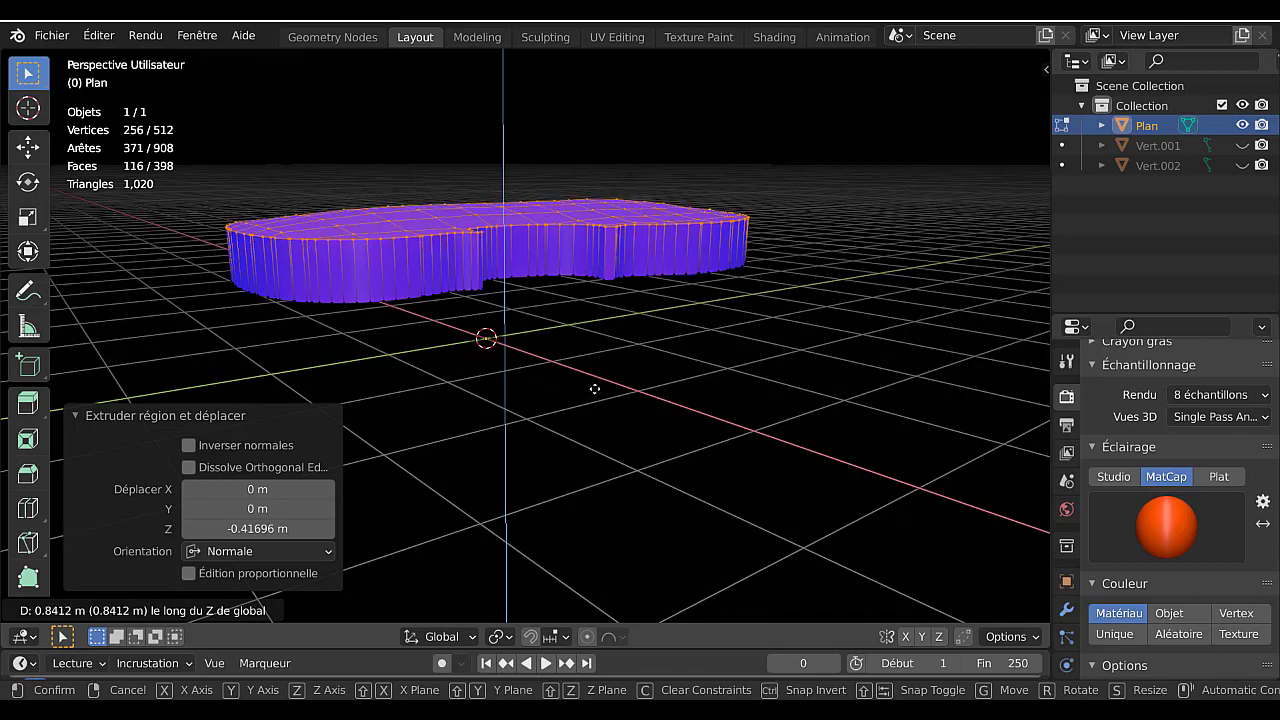
left_click(594, 389)
middle_click_drag(572, 356, 518, 316)
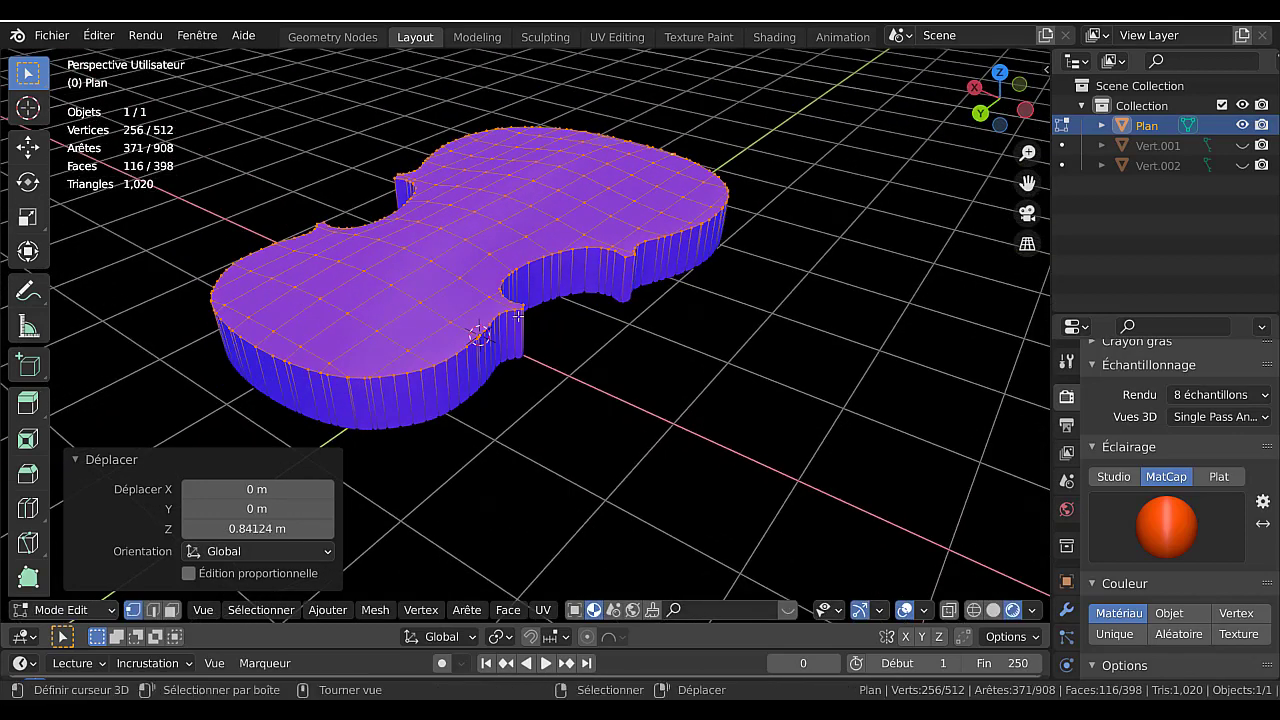
middle_click_drag(623, 346, 587, 349)
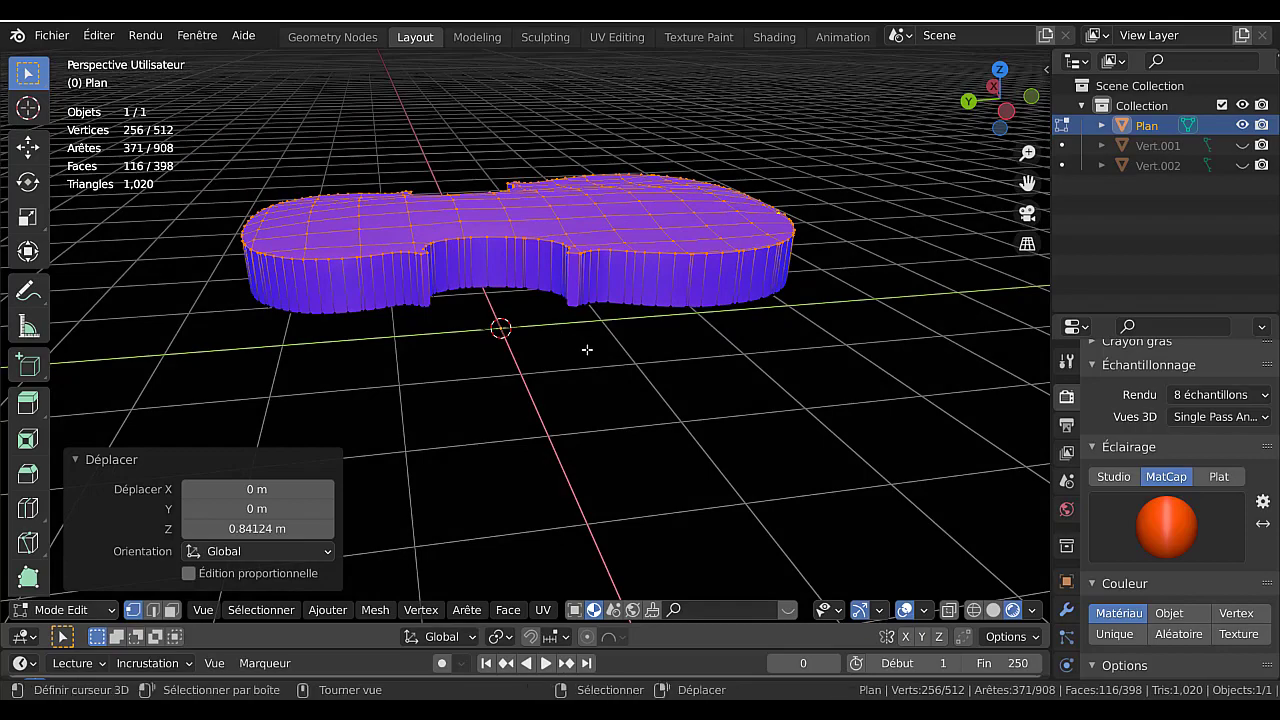
key("KP_1")
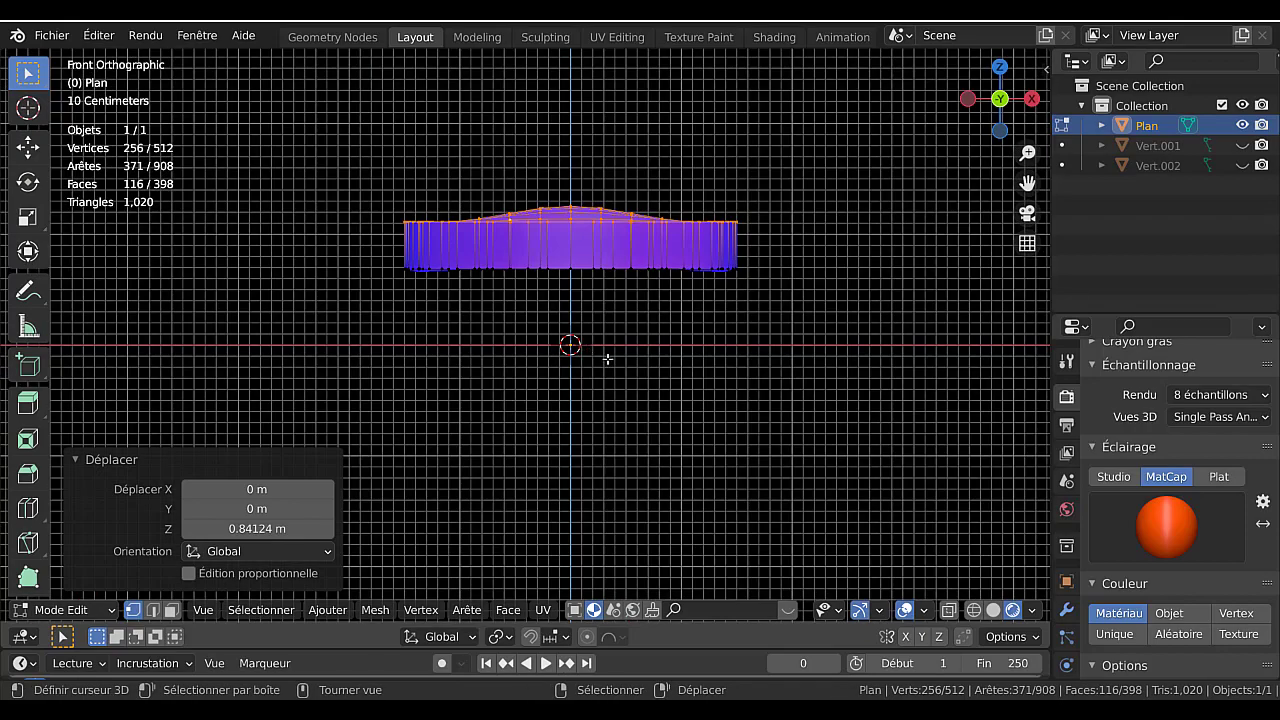
middle_click_drag(607, 358, 722, 321)
- Move the extruded faces about 0.91 m down along global Z, below the original surface
key("g")
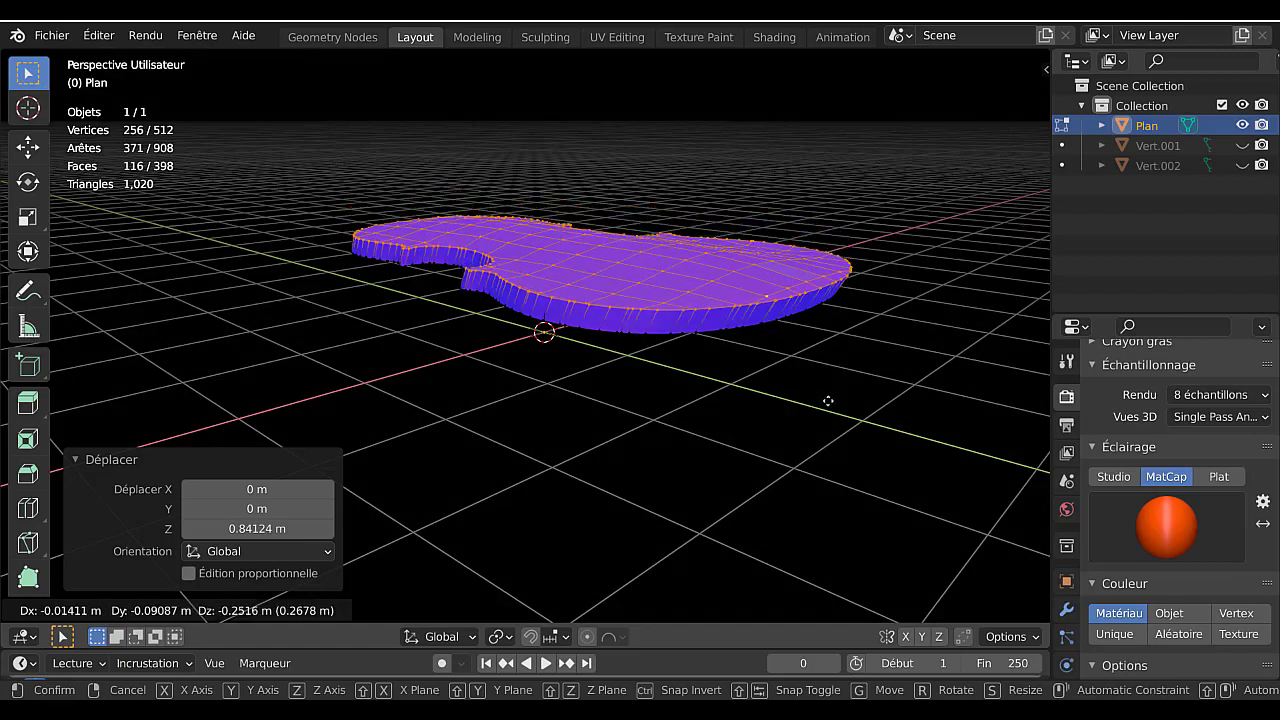
right_click(827, 387)
key("g")
key("z")
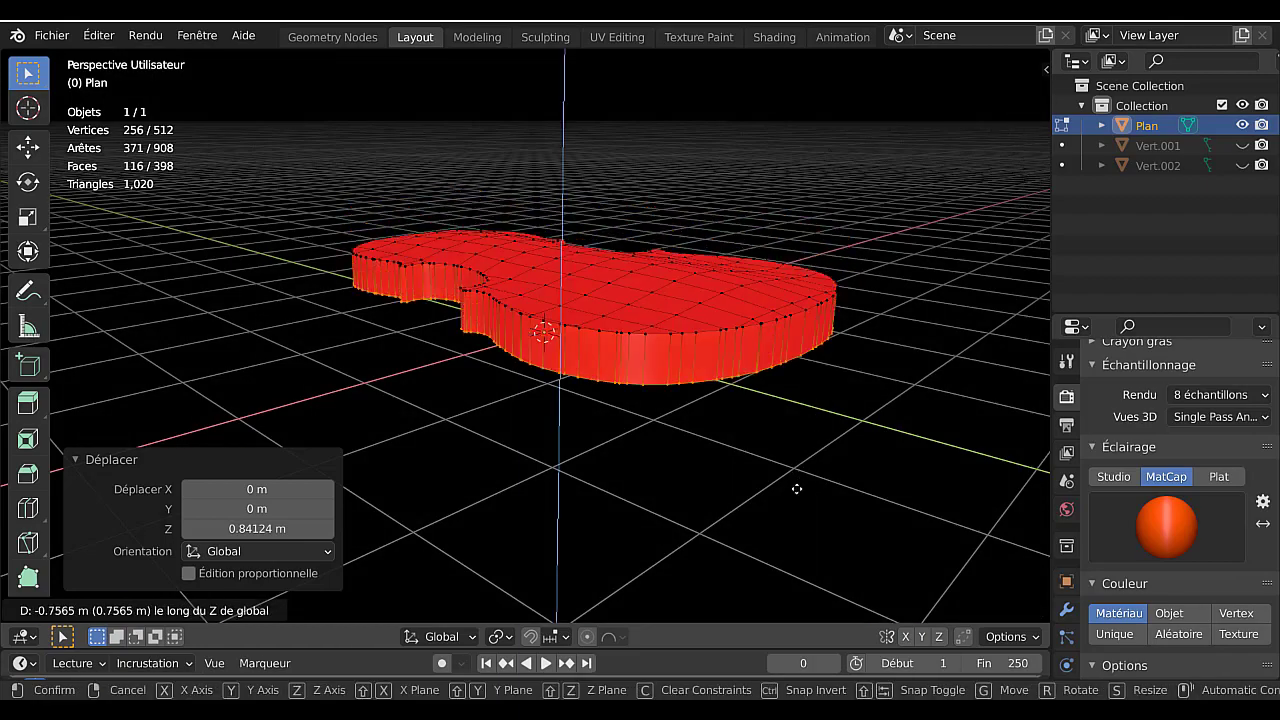
left_click(796, 477)
- Flip the selected underside's arch outward by scaling it by -1 along global Z, checking the body from below and the side
middle_click_drag(796, 477, 659, 367)
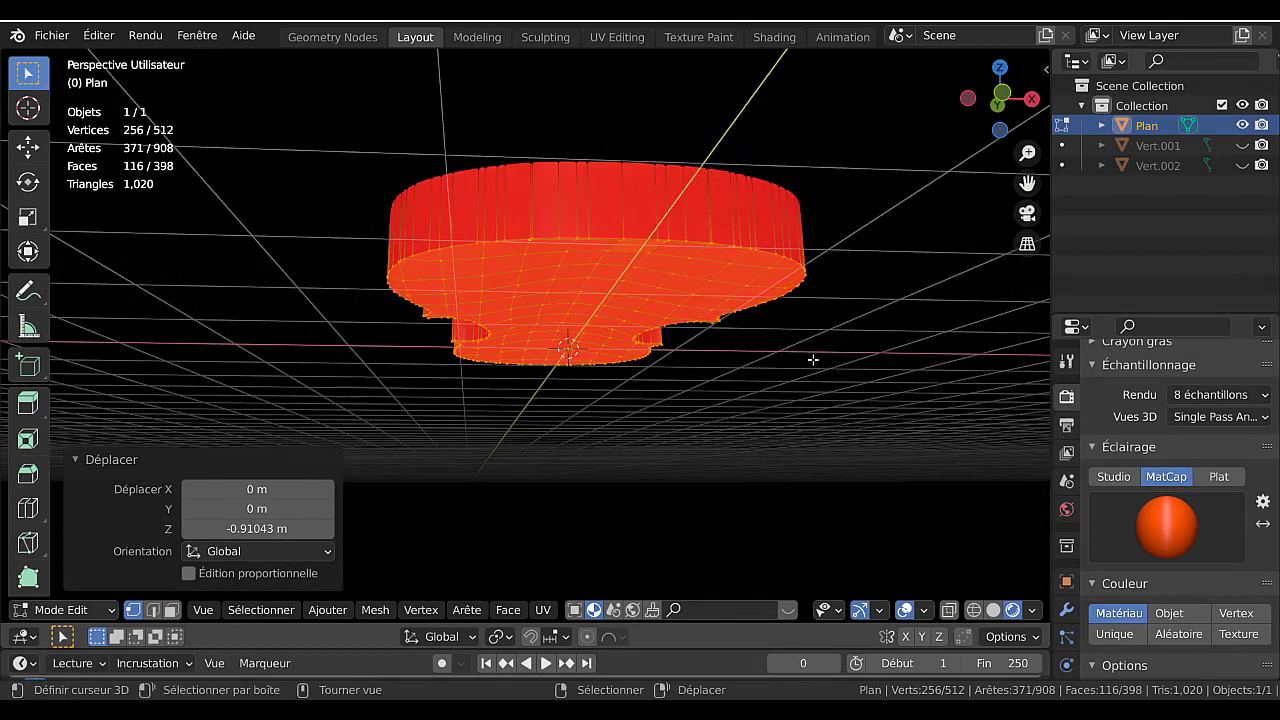
middle_click_drag(813, 359, 801, 417)
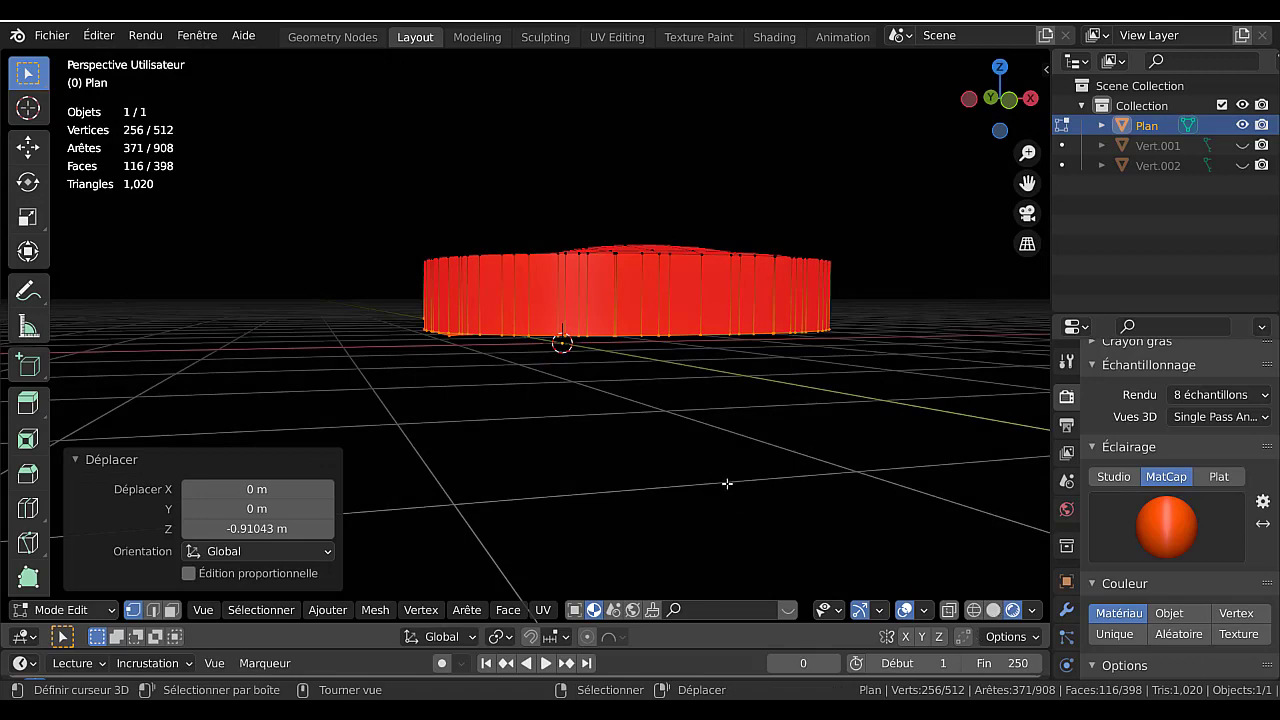
middle_click_drag(727, 483, 581, 340)
middle_click_drag(674, 348, 544, 301)
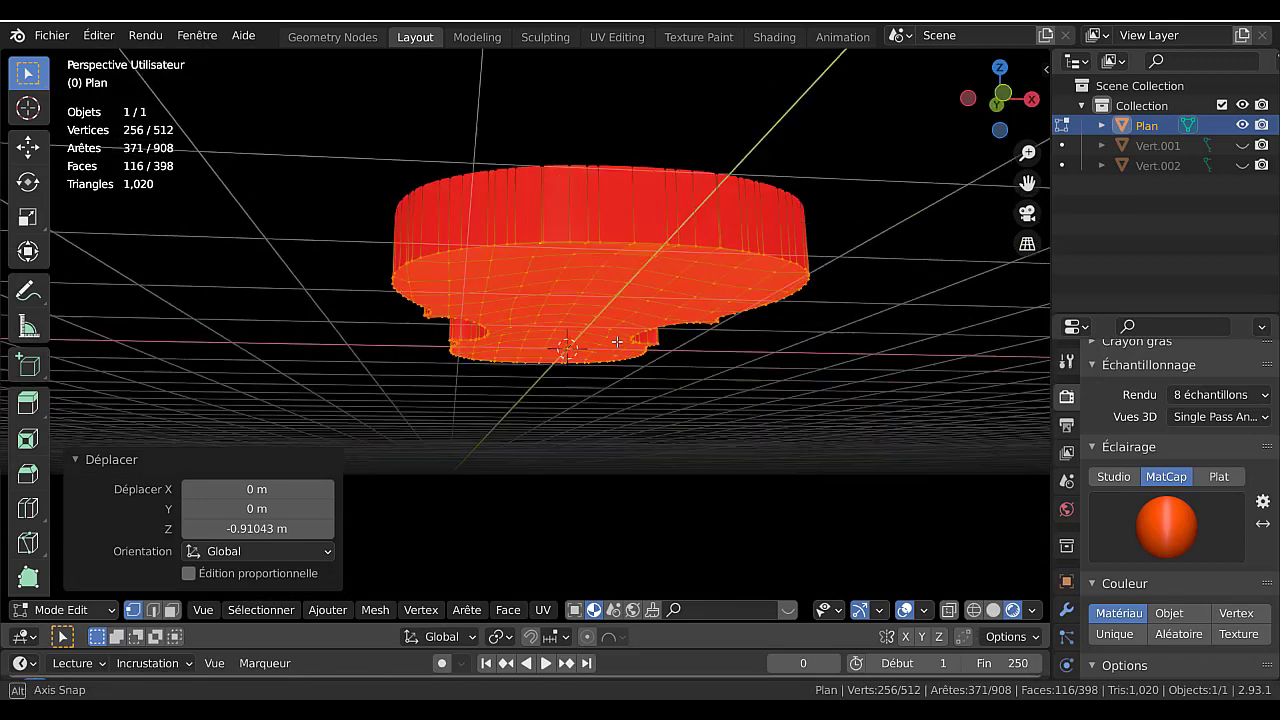
middle_click_drag(630, 318, 757, 473)
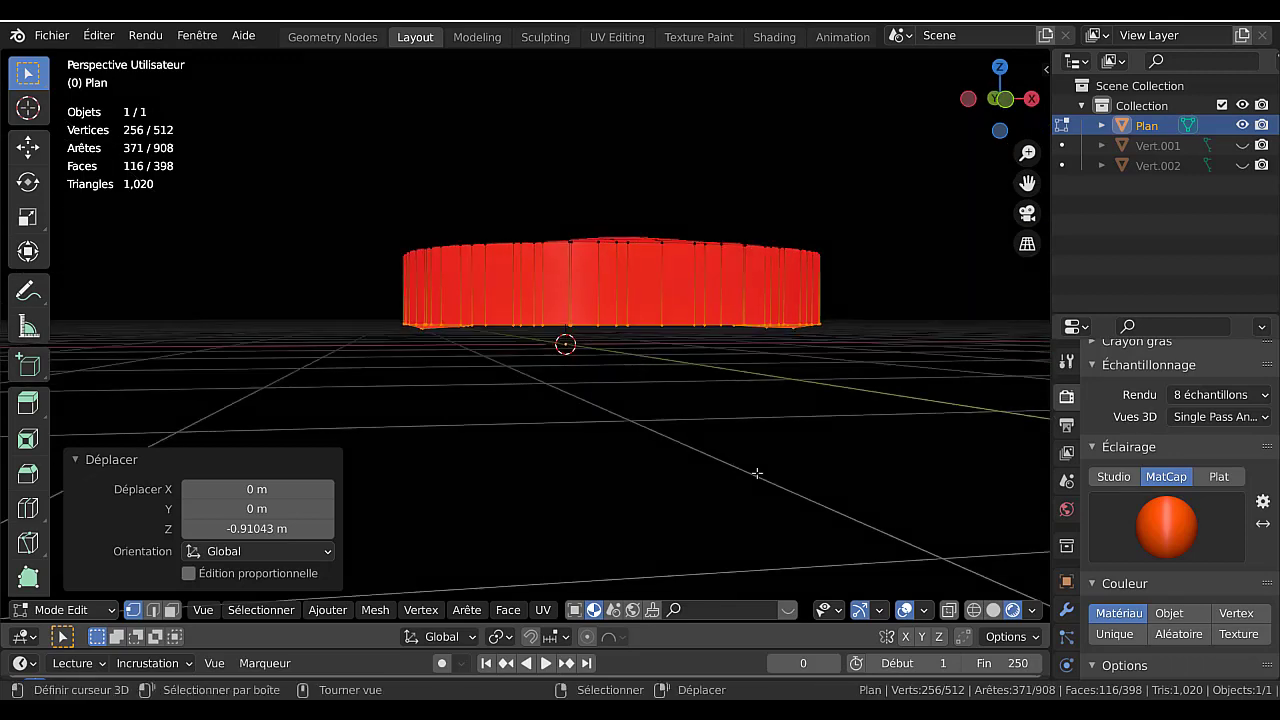
type("sz")
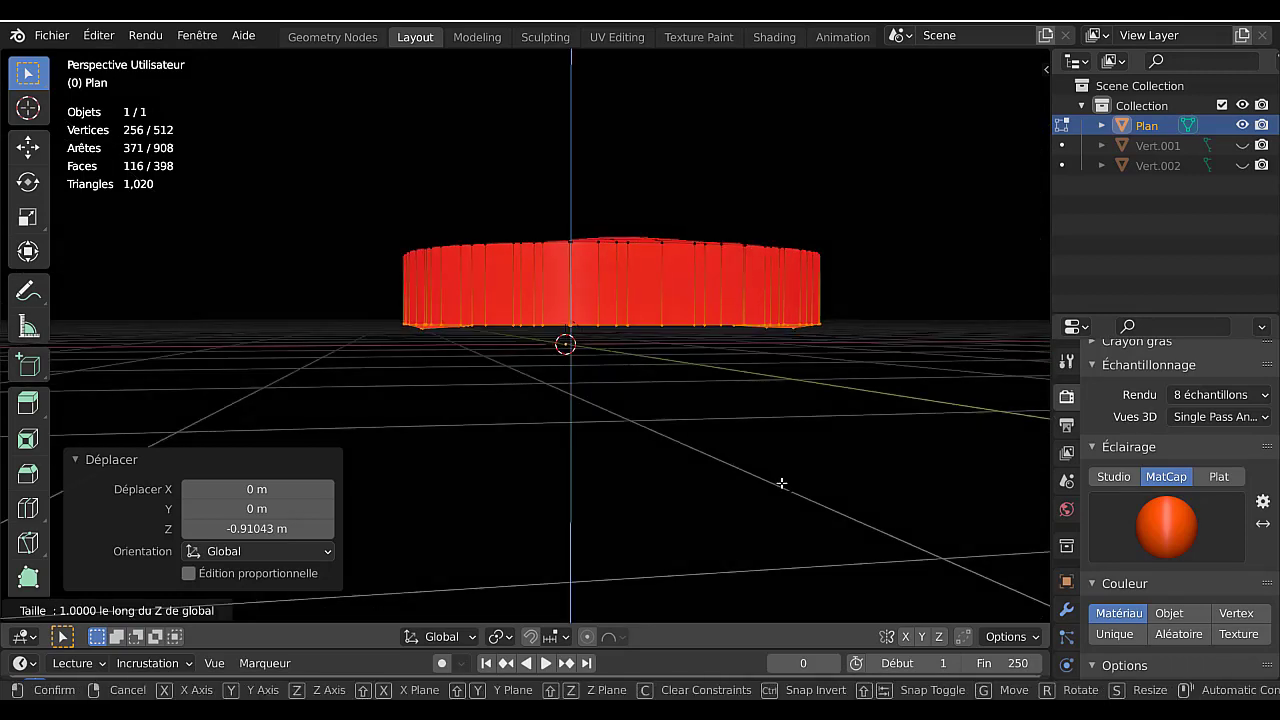
type("-1")
key("Return")
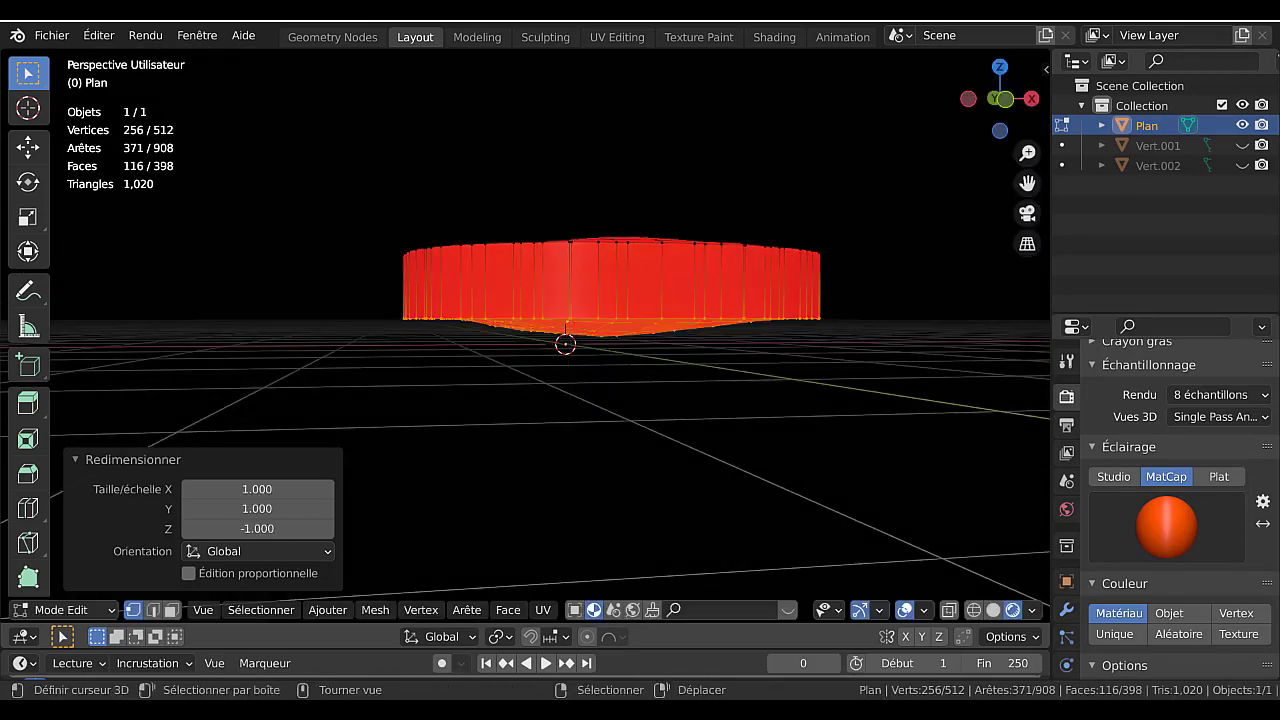
mouse_move(766, 391)
middle_mouse_down()
mouse_move(746, 414)
mouse_move(734, 406)
mouse_move(774, 402)
mouse_move(777, 414)
middle_mouse_up()
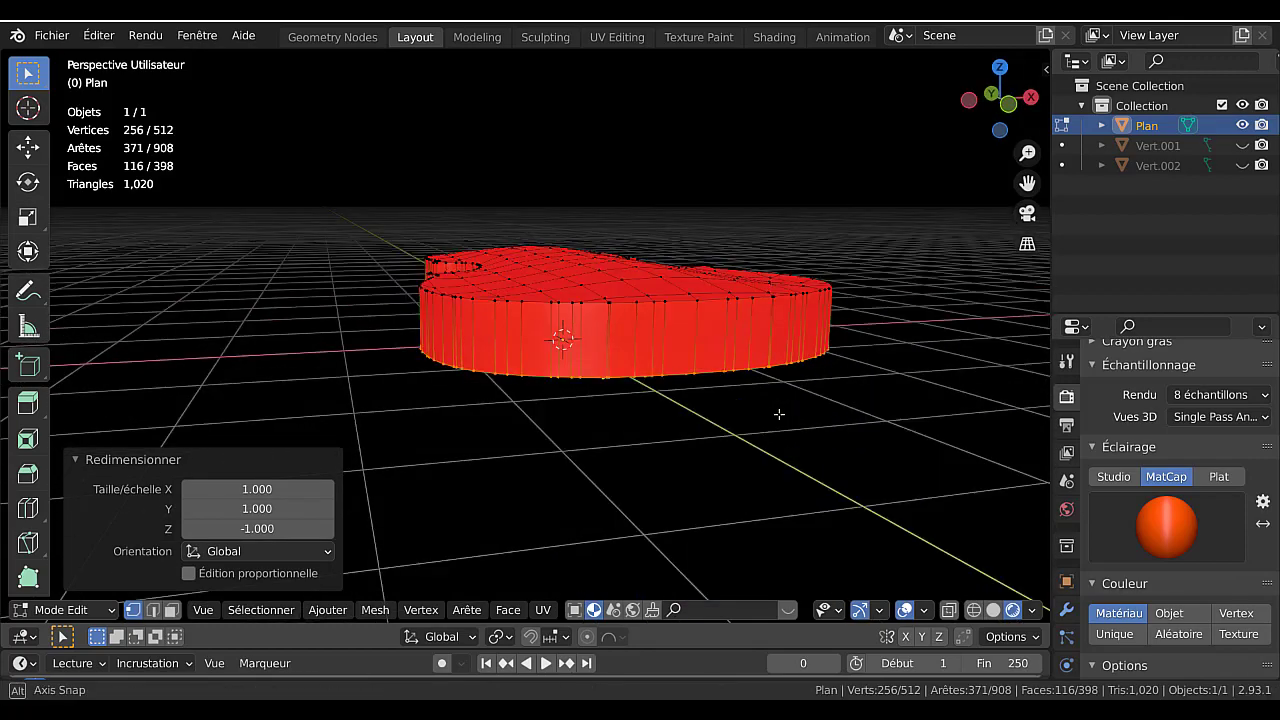
- Recalculate the normals of the whole violin body to face outward, and check the result in Object Mode
middle_click_drag(649, 439, 760, 458)
key("a")
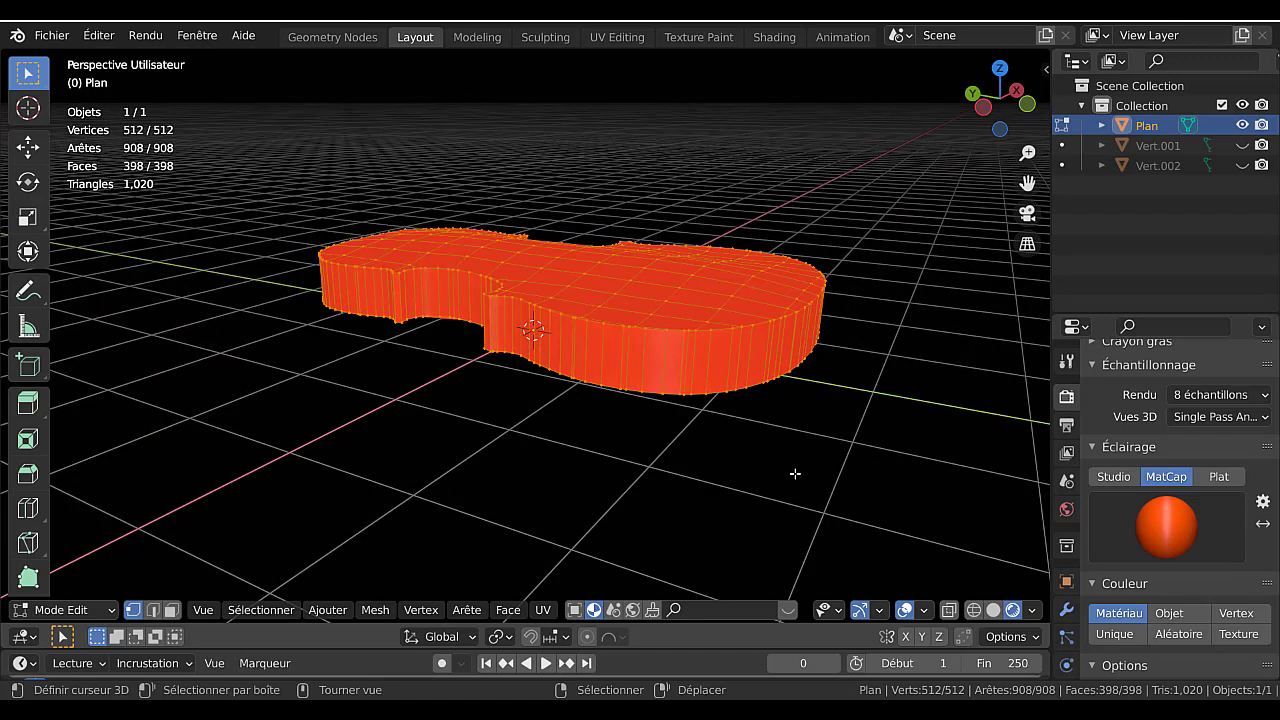
key("shift+n")
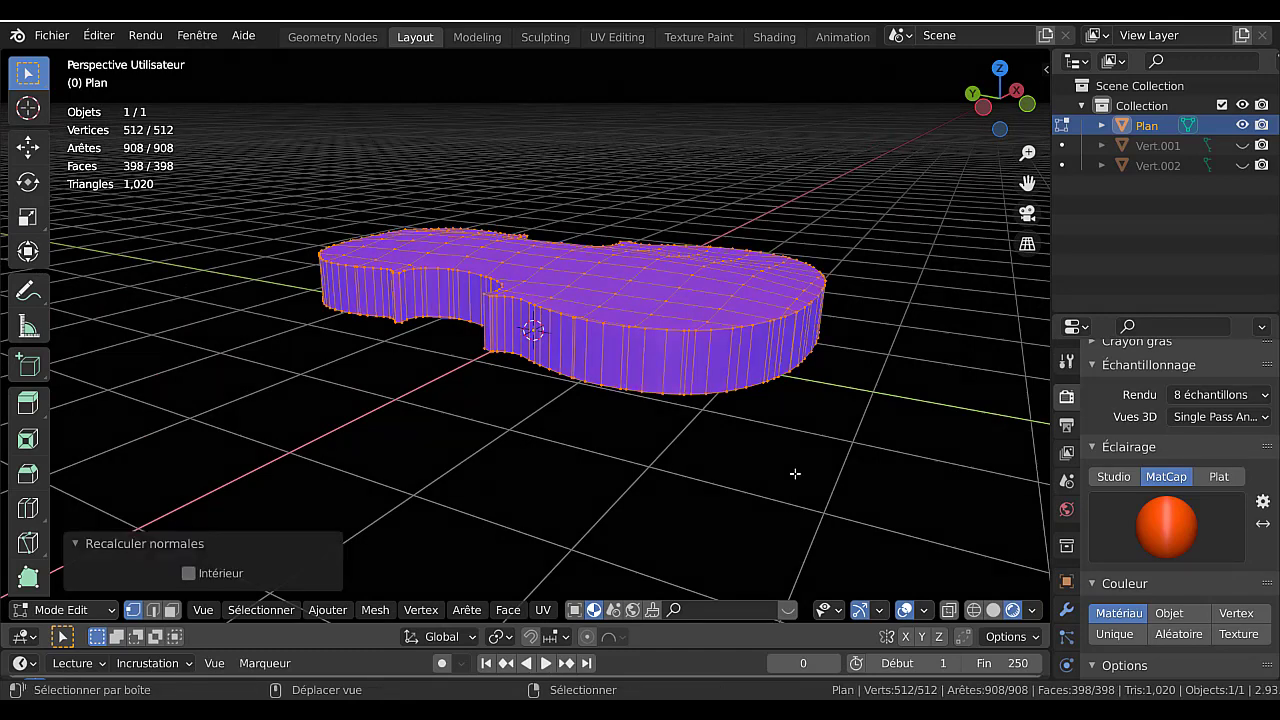
key("Tab")
middle_click_drag(805, 438, 537, 366)
key("Tab")
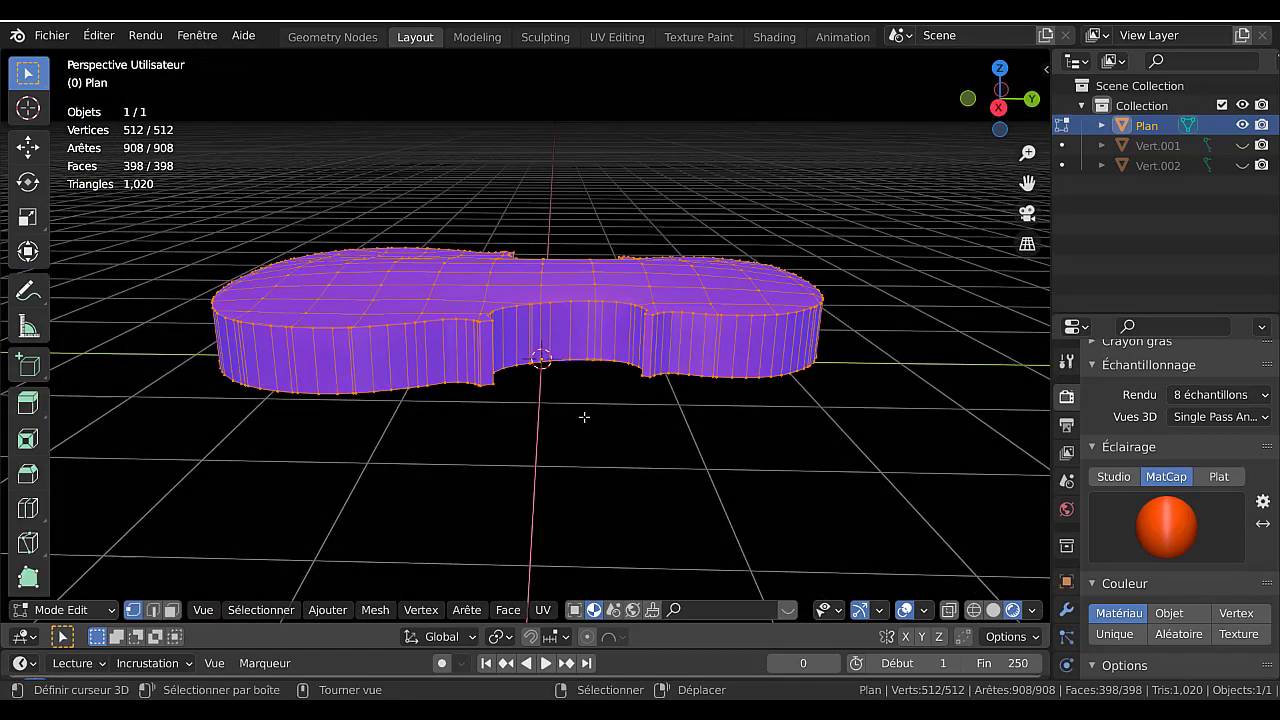
- Add a centred loop cut around the body's side wall and bevel it to a width of about 0.169 m with 1 segment
middle_click_drag(586, 420, 654, 412)
key("ctrl+r")
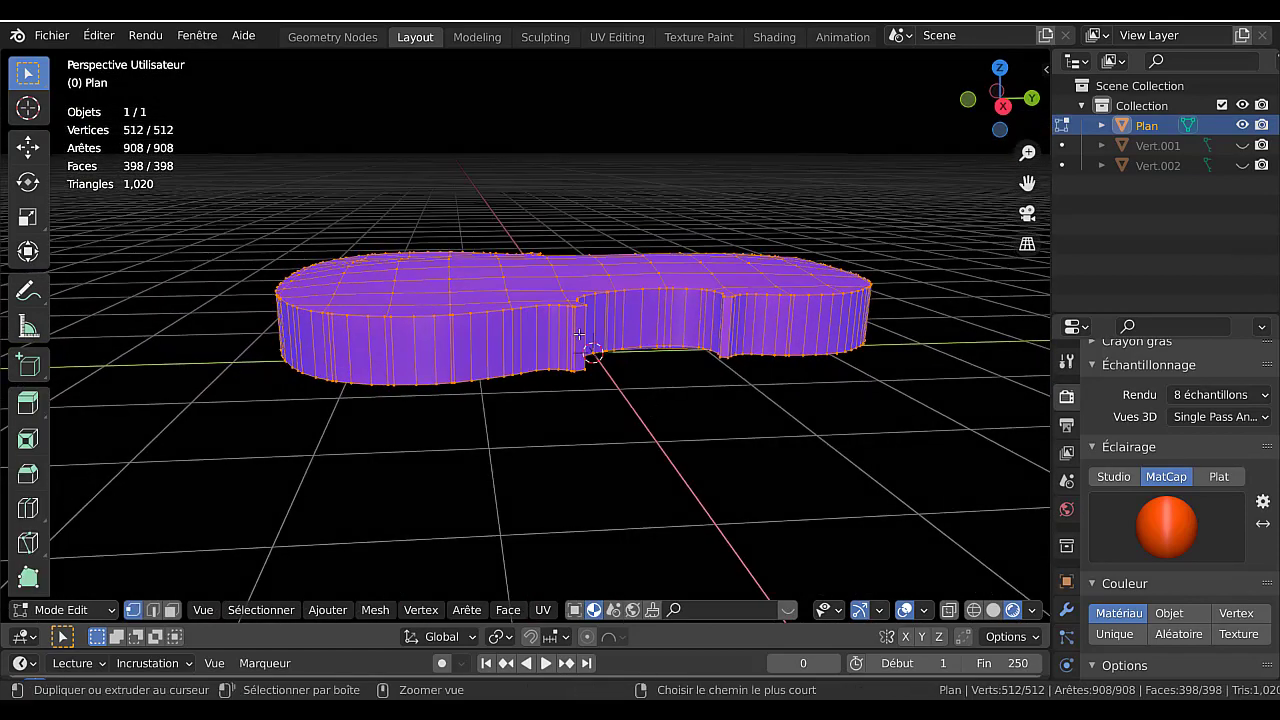
left_click(578, 335)
right_click(644, 454)
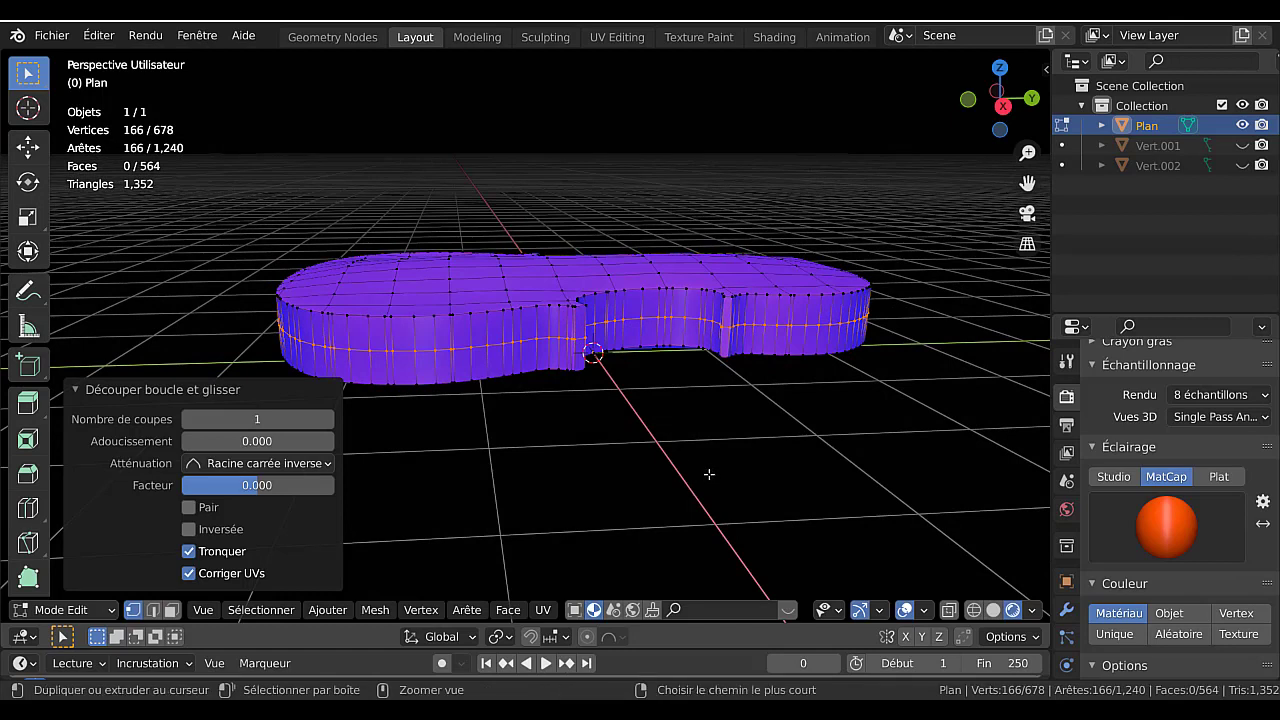
key("ctrl+b")
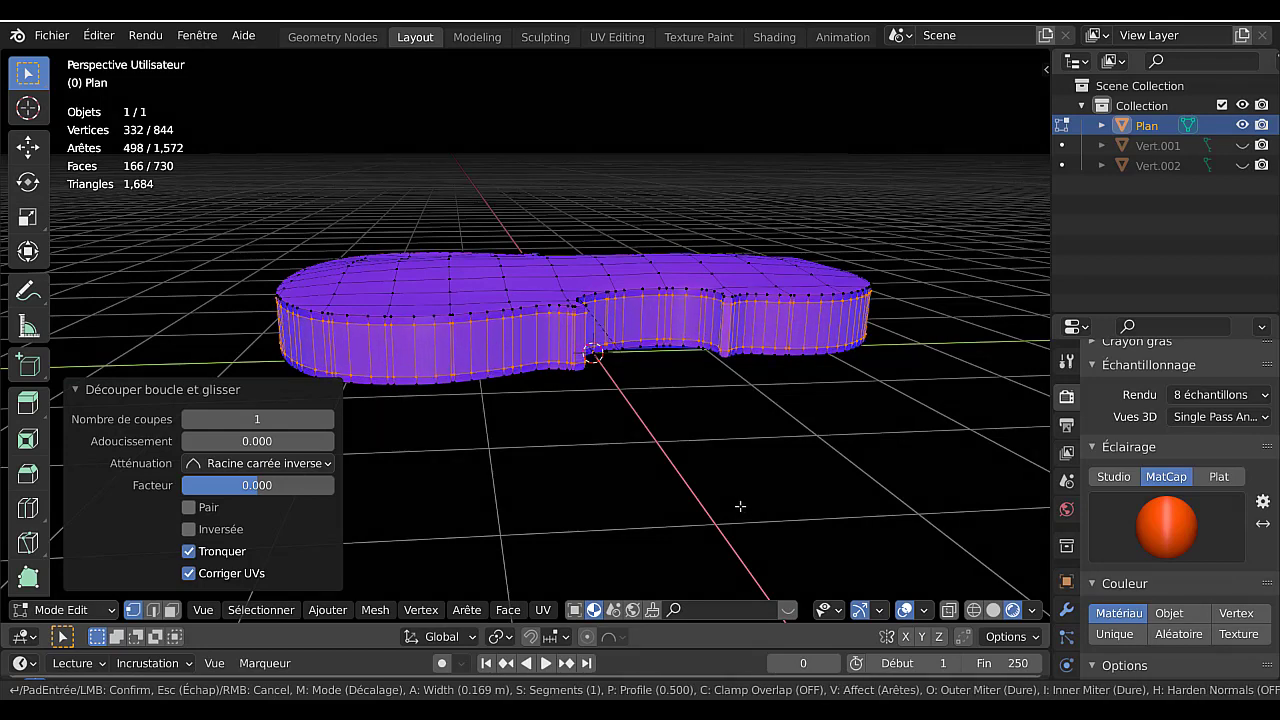
left_click(740, 506)
- Select the two narrow face loops bordering the side wall along its upper and lower edges
middle_click_drag(716, 468, 430, 605)
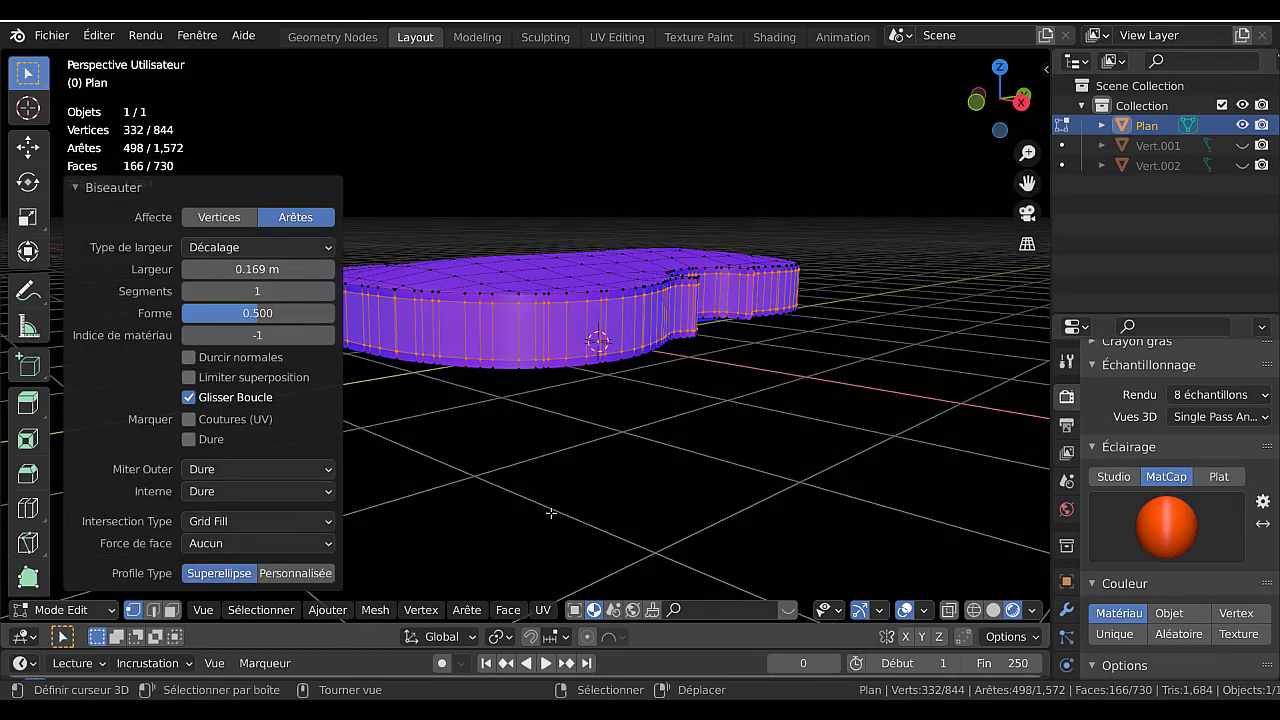
key("3")
scroll(677, 480, "up", 3)
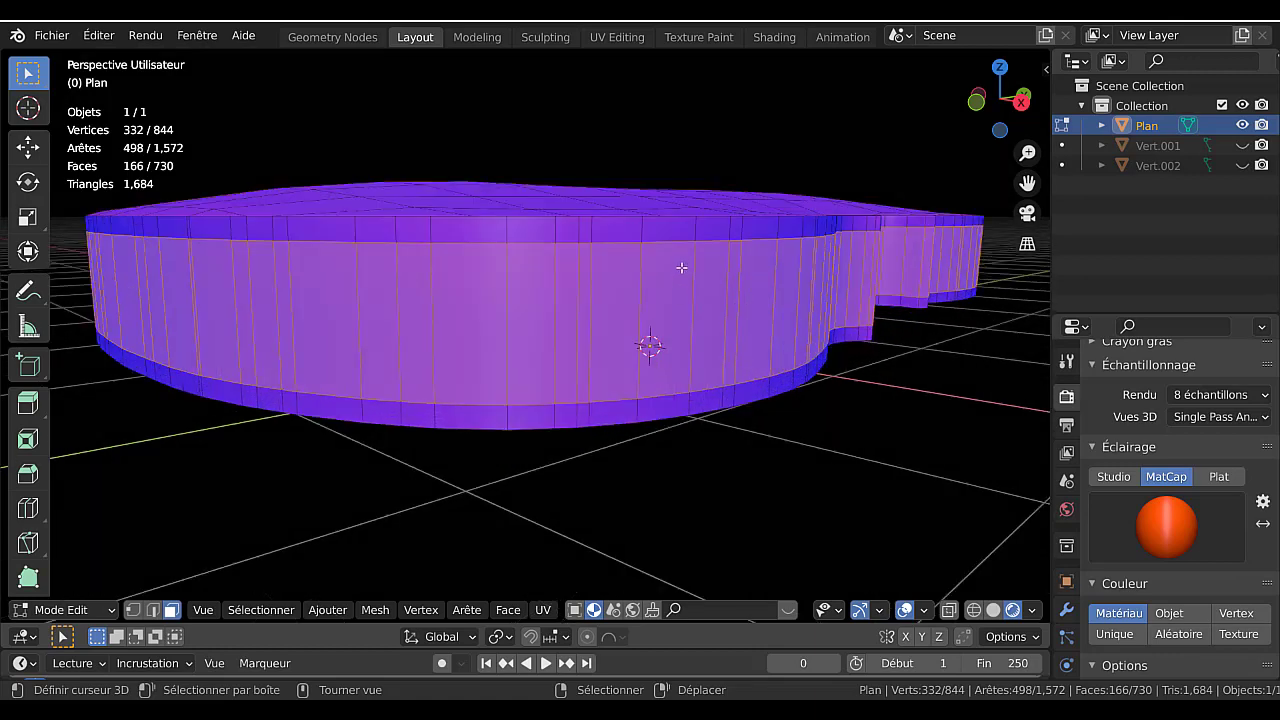
left_click(703, 228, "alt")
left_click(686, 403, "alt+shift")
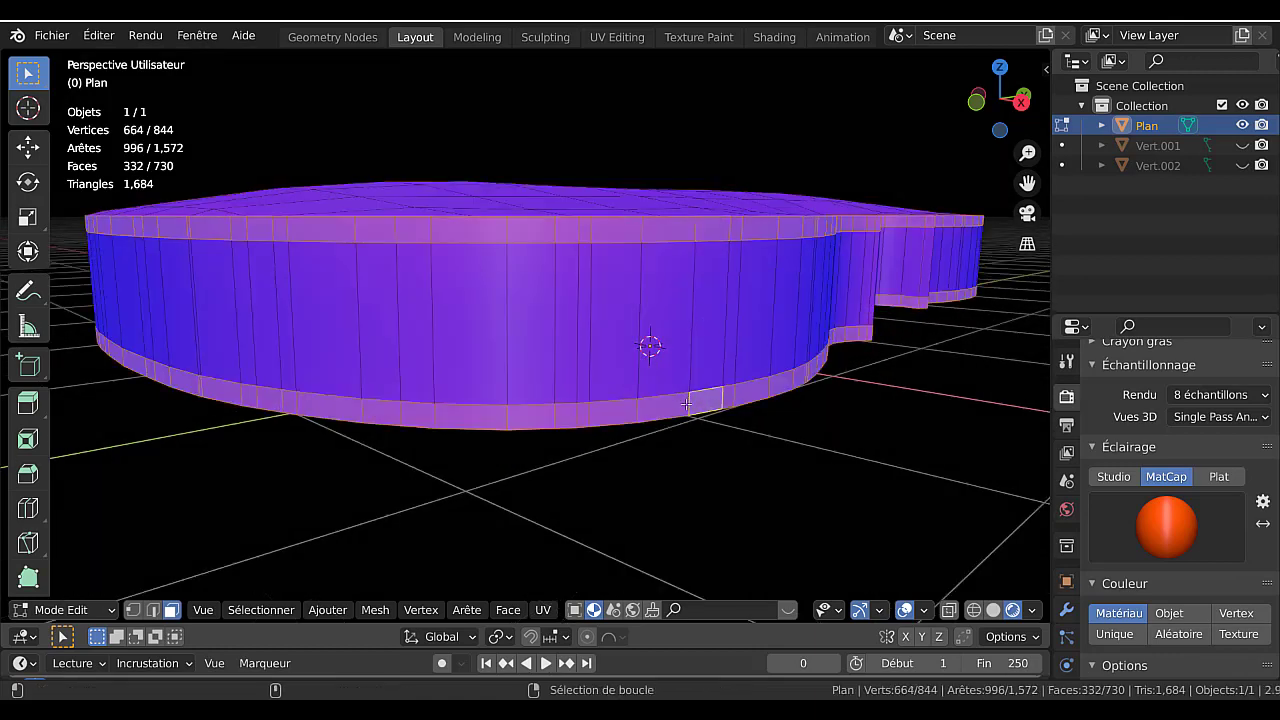
middle_click_drag(686, 403, 698, 336)
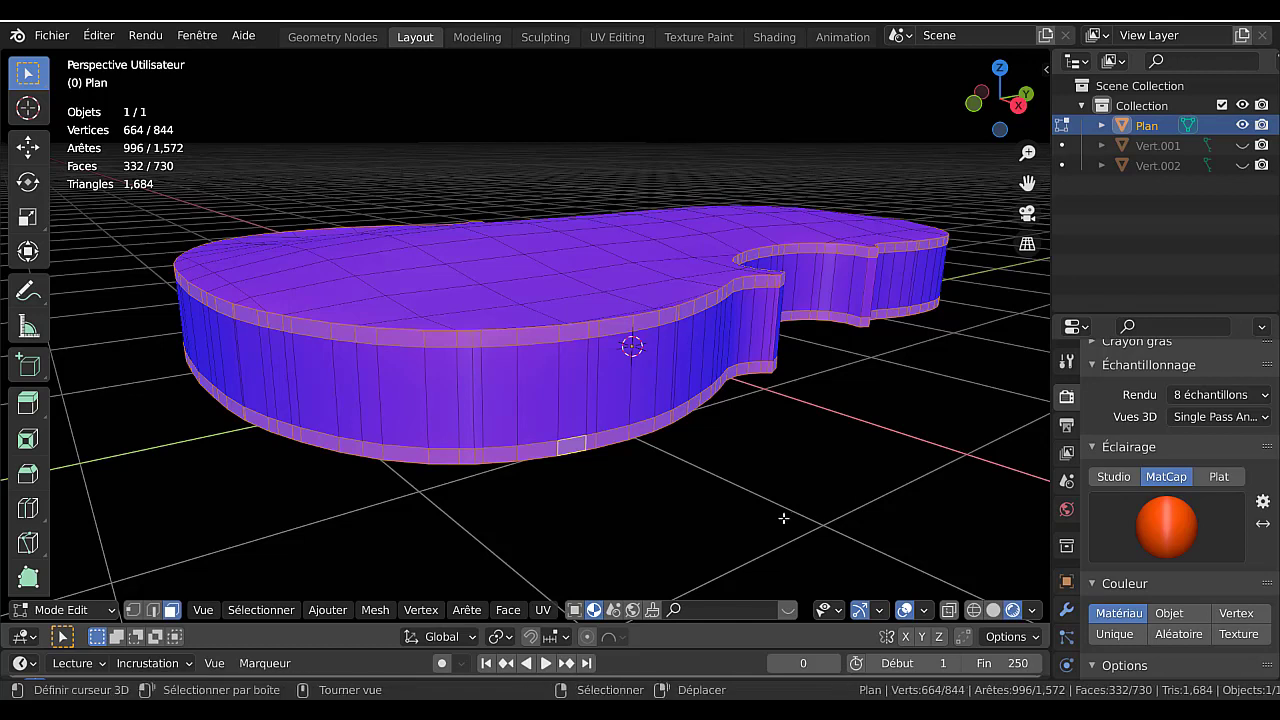
- Extrude both narrow face loops outward along their normals by about 0.00966 m to form projecting rims
key("alt+e")
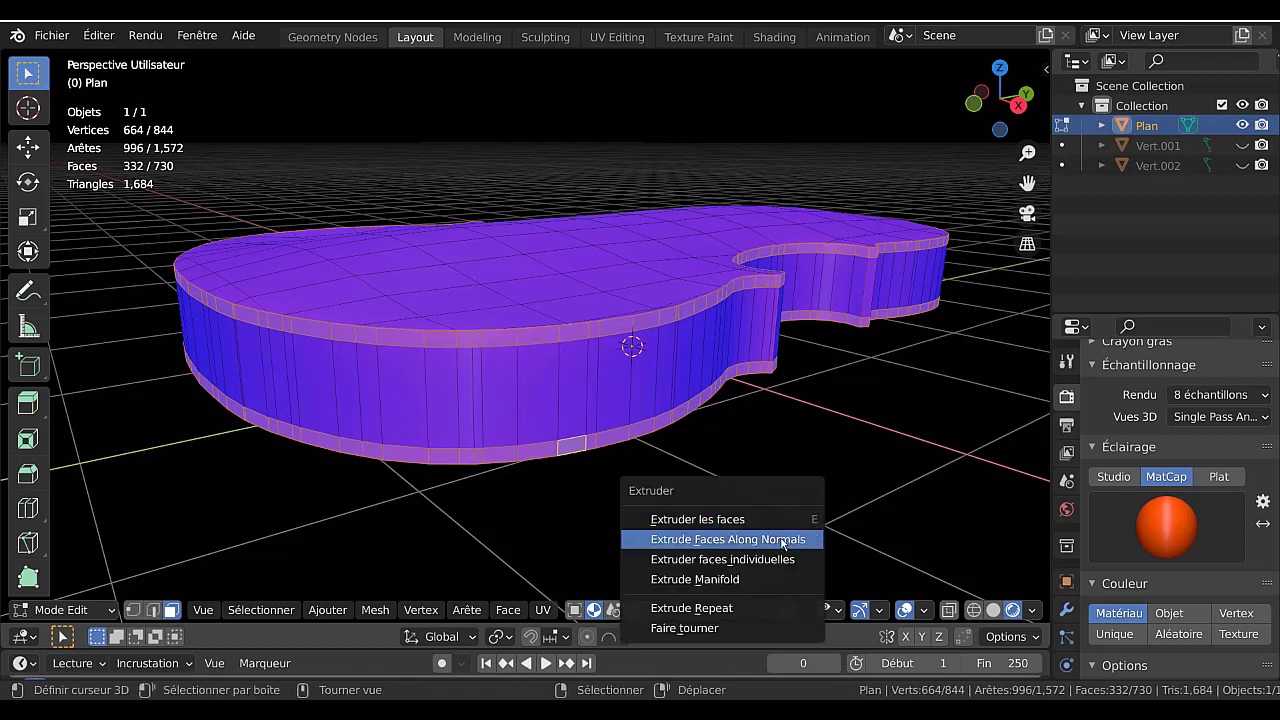
left_click(728, 539)
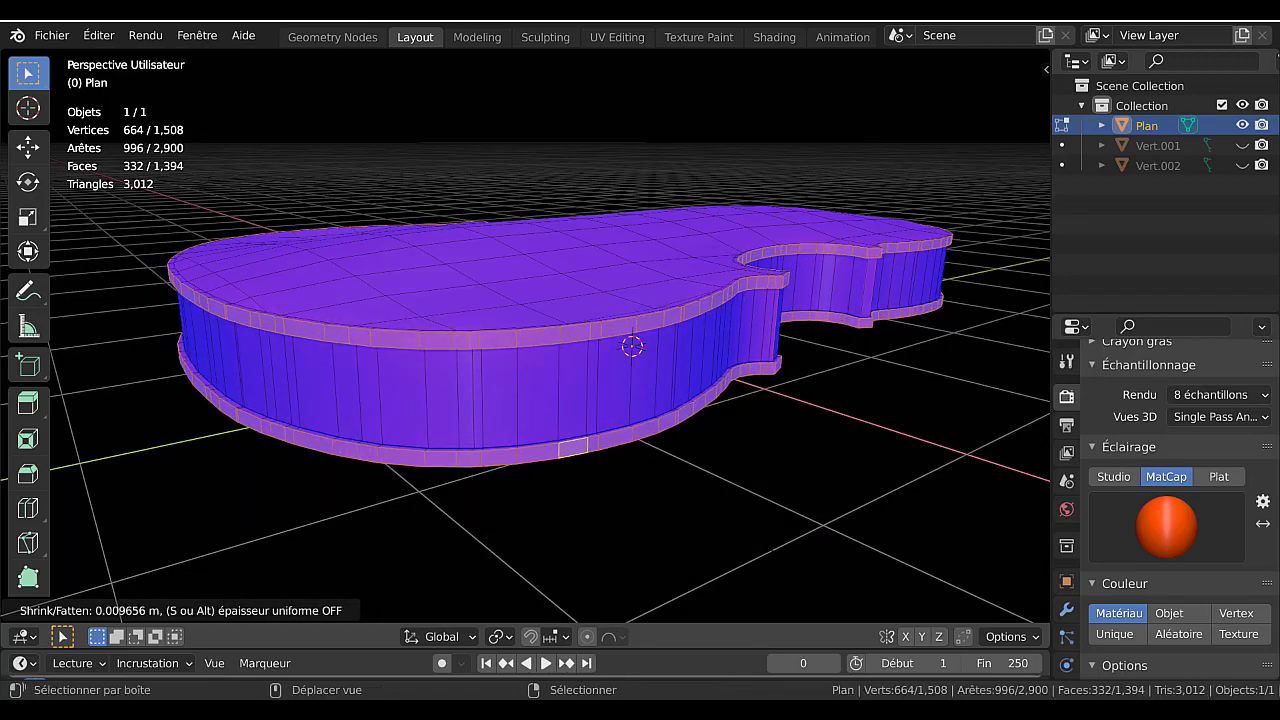
left_click(714, 454)
middle_click_drag(714, 454, 726, 458)
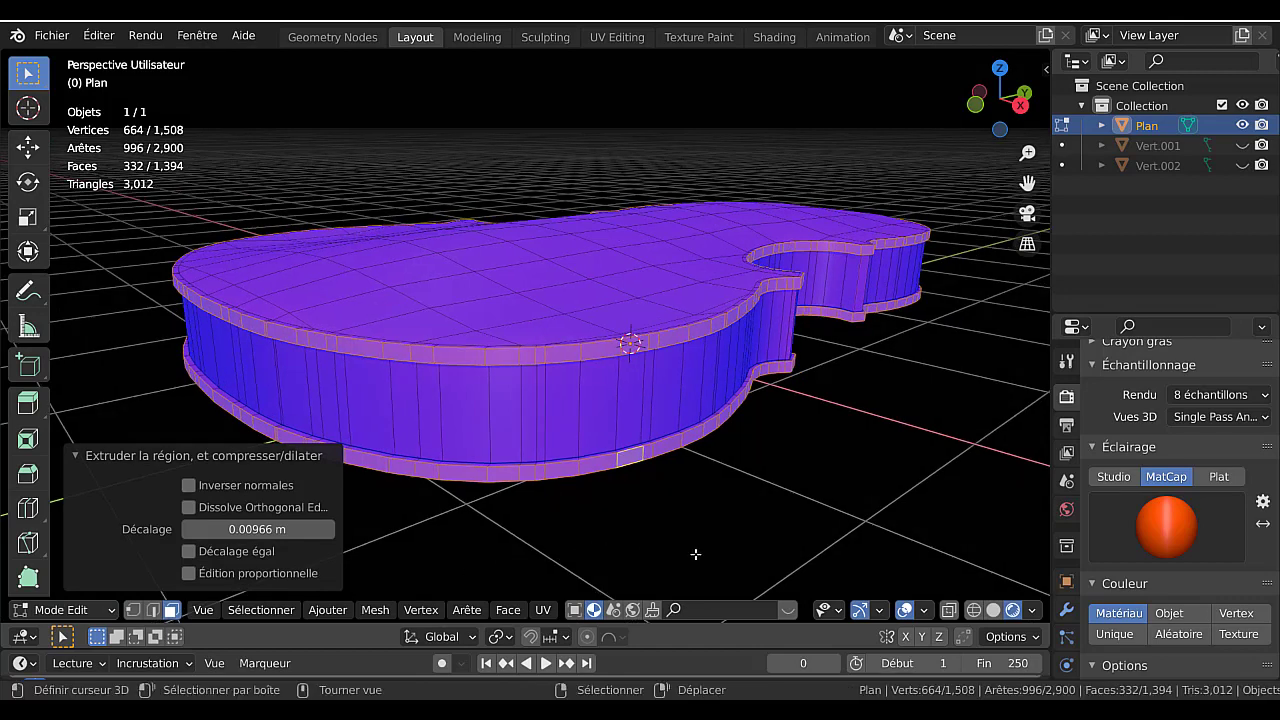
- Deselect the short vertical edges of both rims so only their long border edge loops stay selected
key("2")
scroll(720, 495, "up", 2)
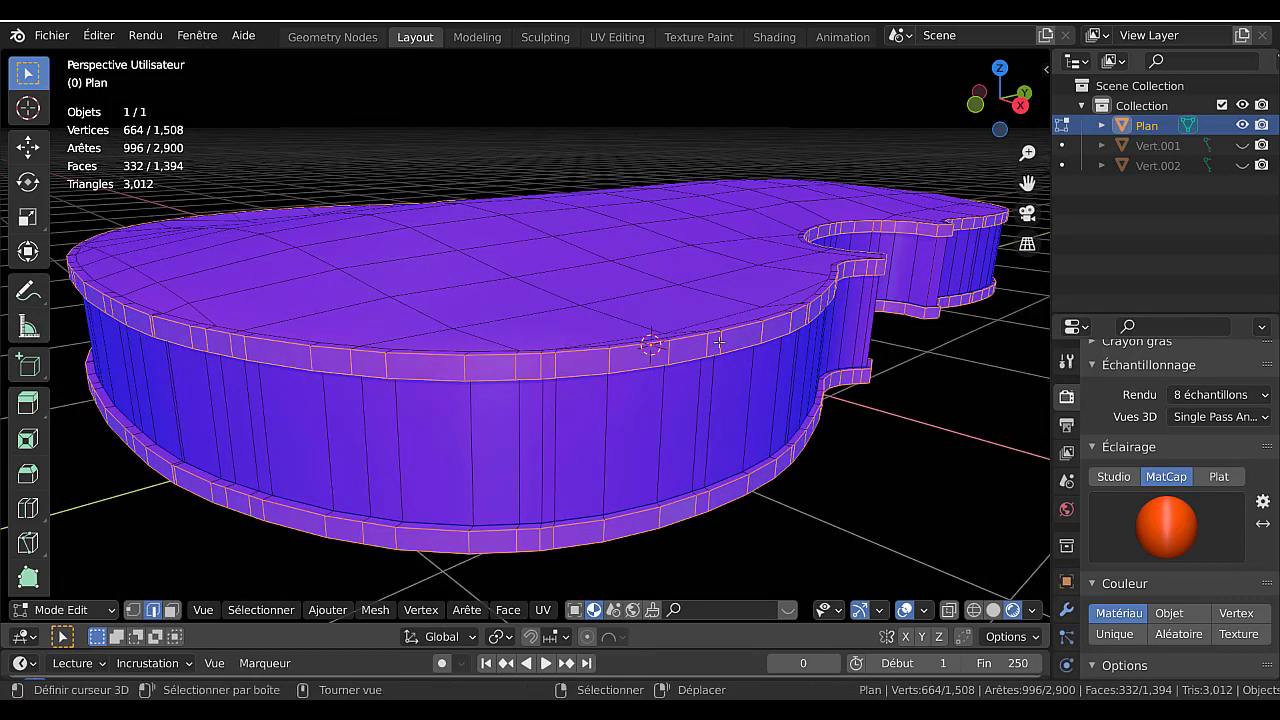
left_click(719, 342, "ctrl+alt+shift")
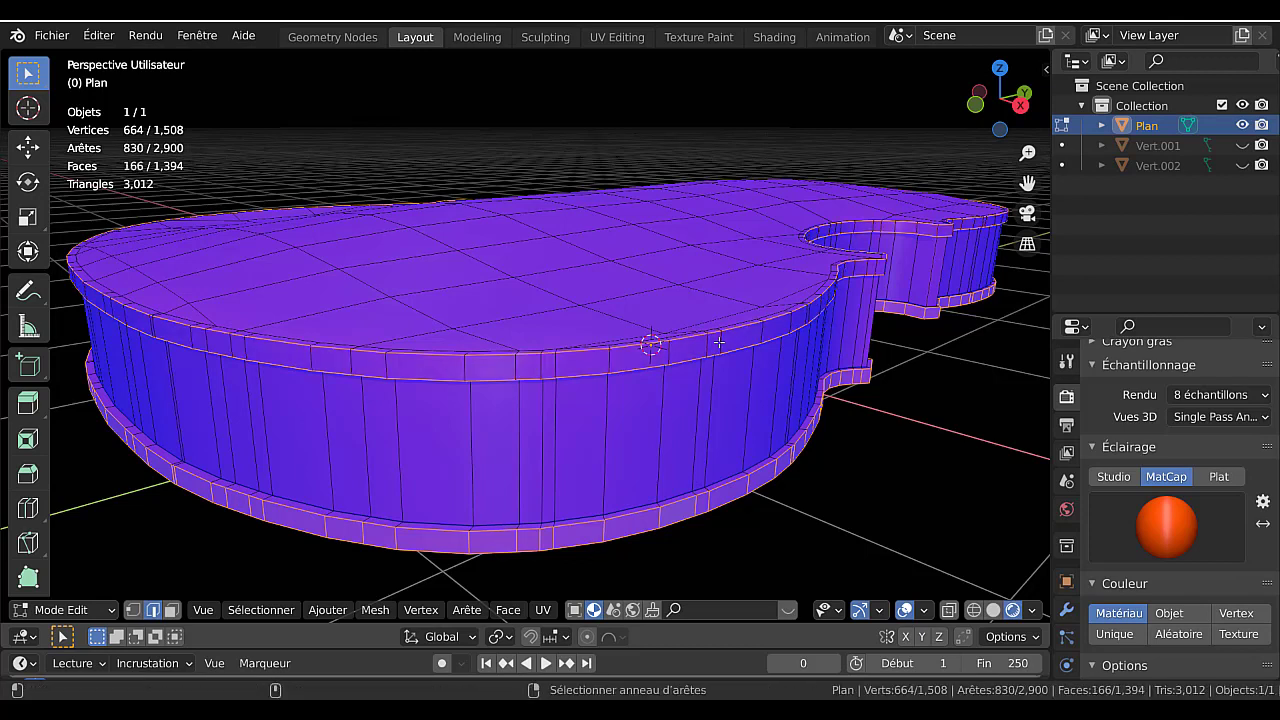
left_click(750, 487, "ctrl+alt+shift")
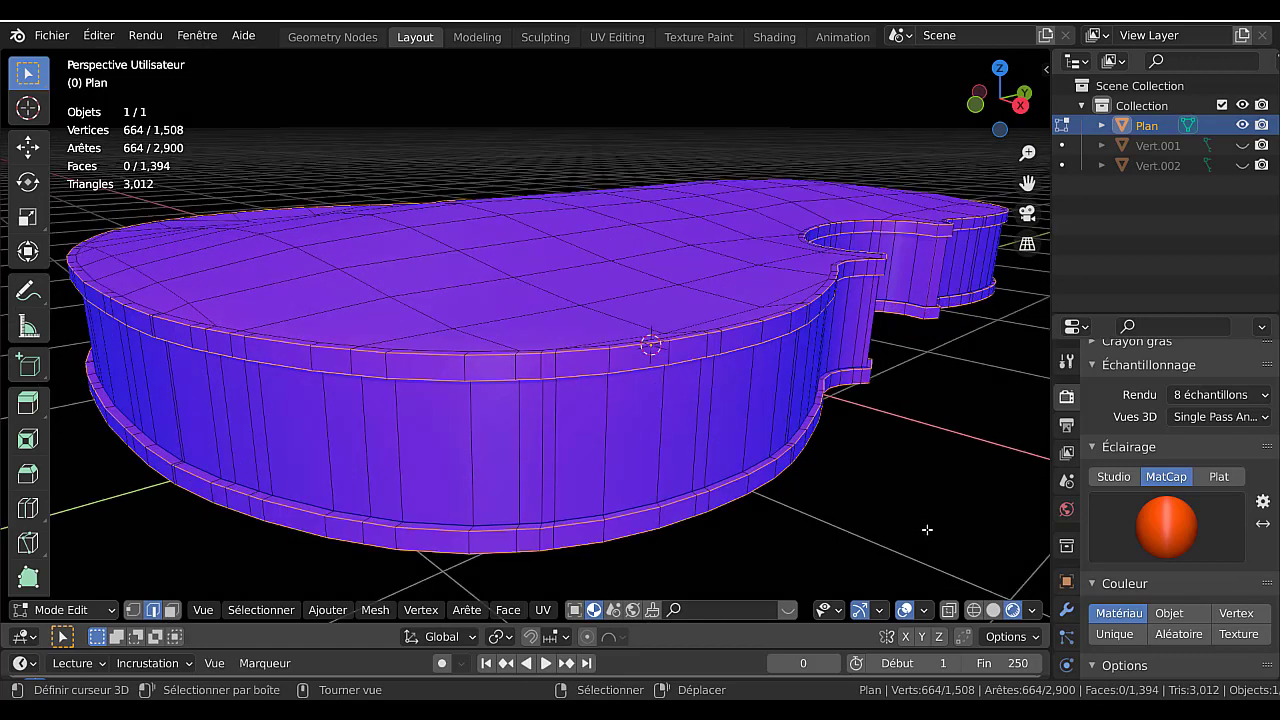
key("ctrl+b")
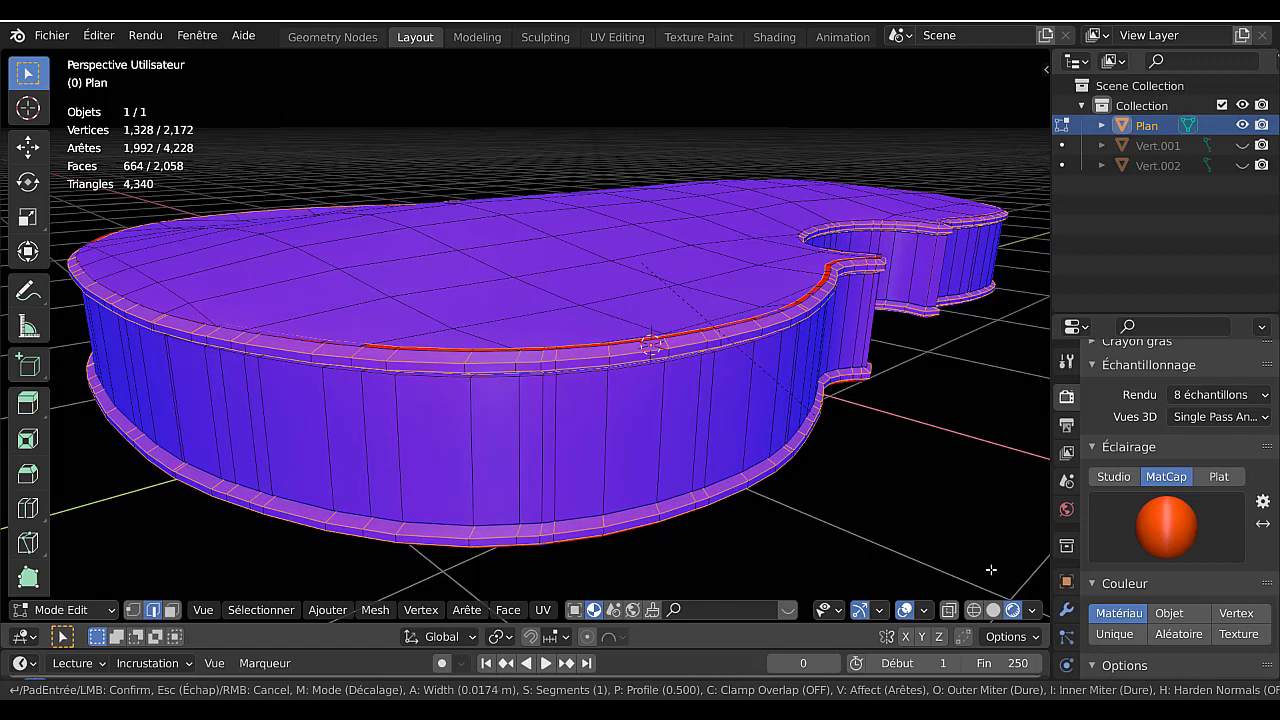
scroll(991, 569, "up", 2)
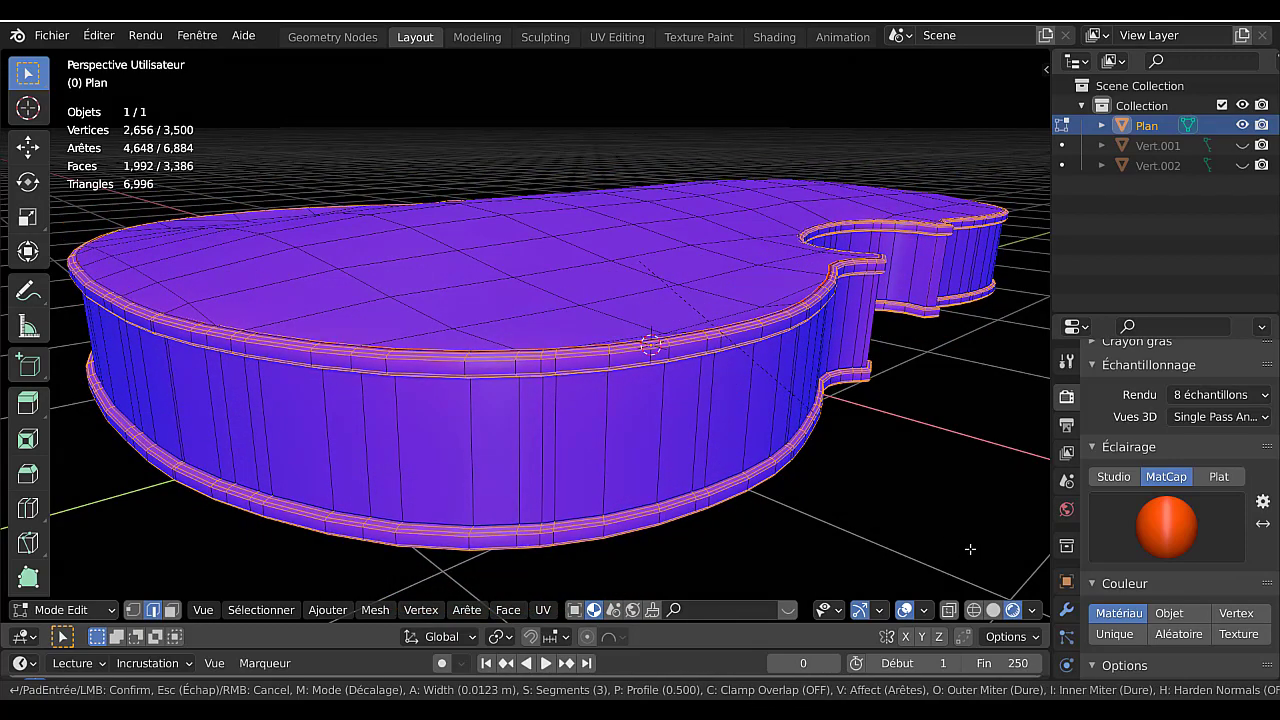
scroll(955, 541, "up", 2)
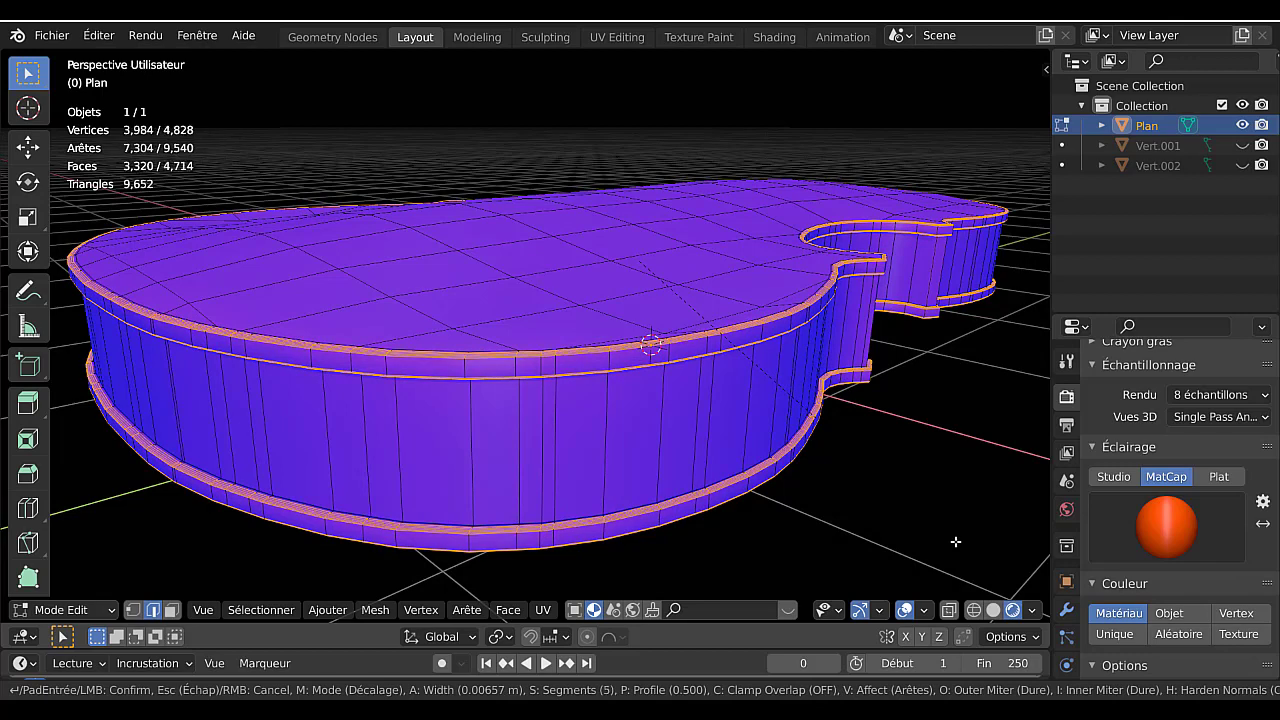
key("Escape")
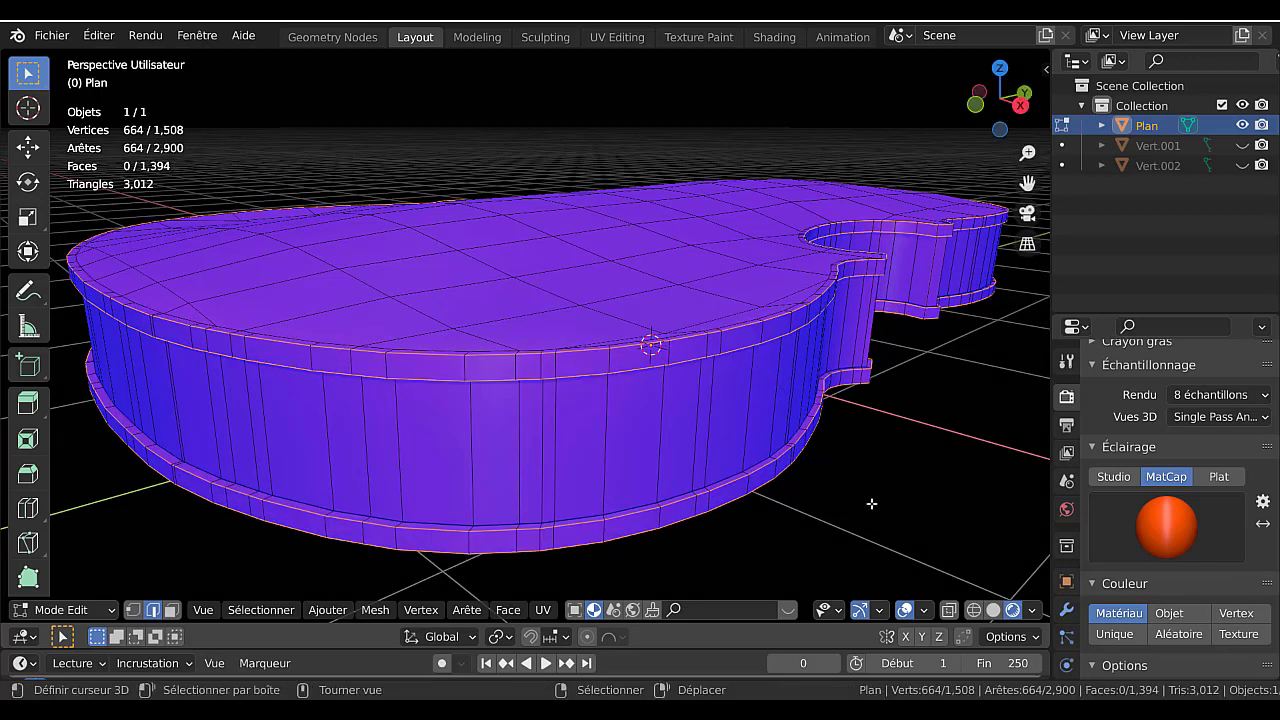
- Apply the position, rotation and scale of the violin body in Object Mode
key("Tab")
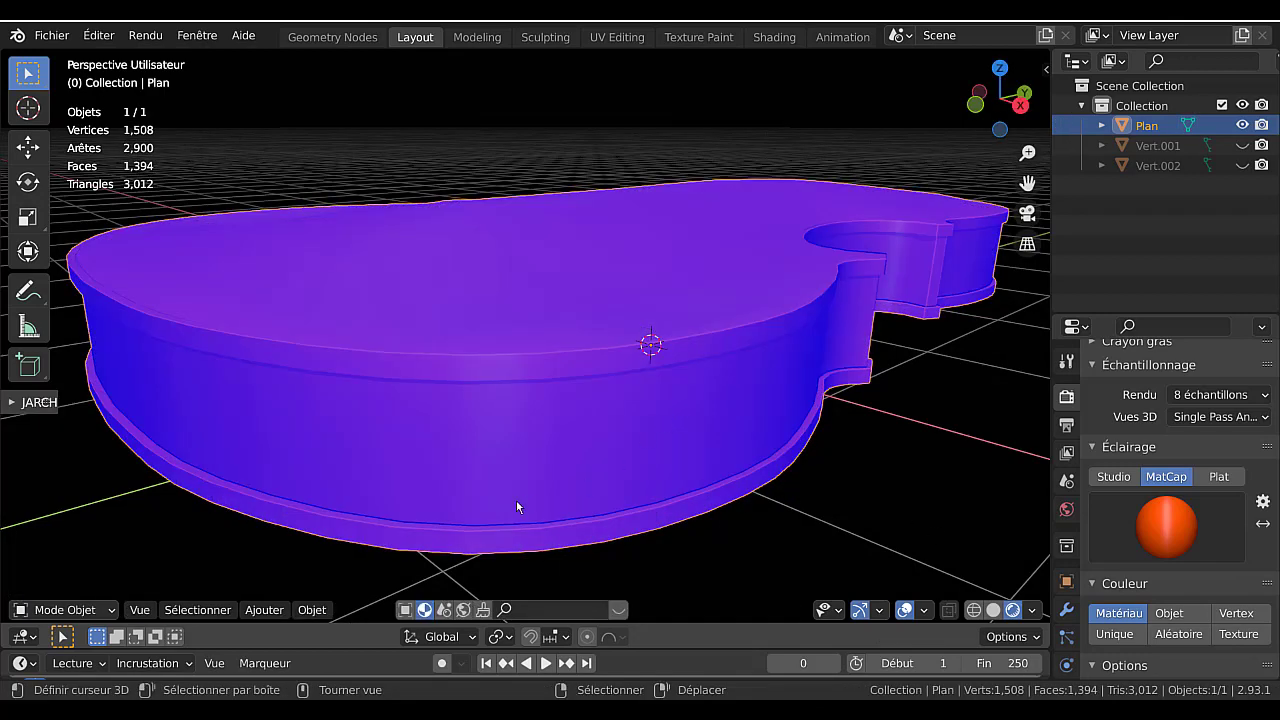
scroll(540, 460, "down", 4)
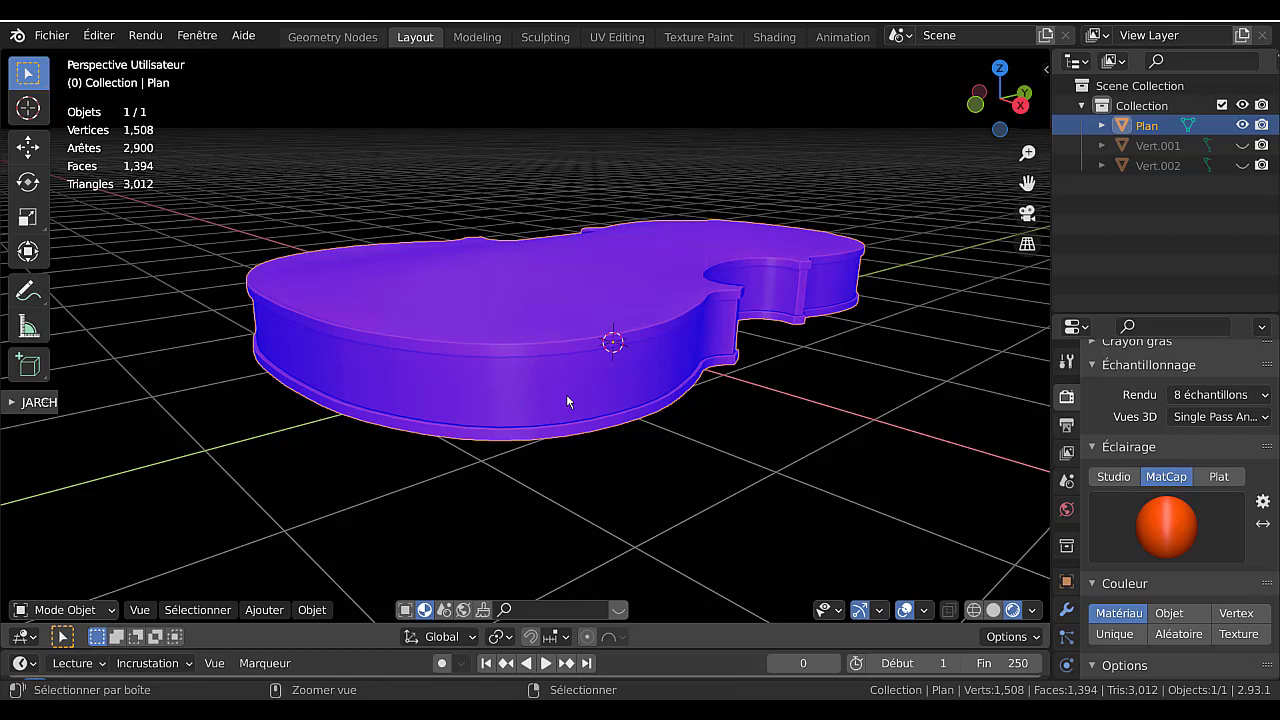
key("ctrl+a")
left_click(519, 457)
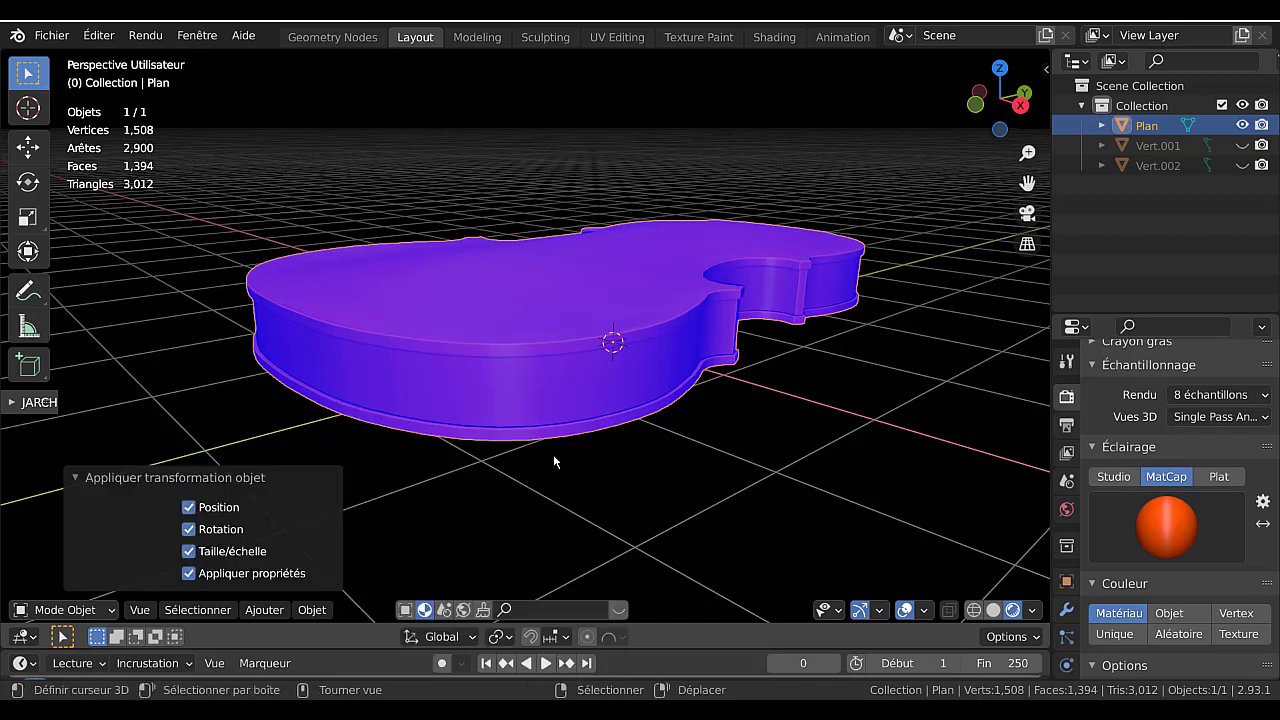
- Bevel the selected border edges of both rims with a width of about 0.0118 m and 3 segments
key("Tab")
scroll(810, 482, "up", 3)
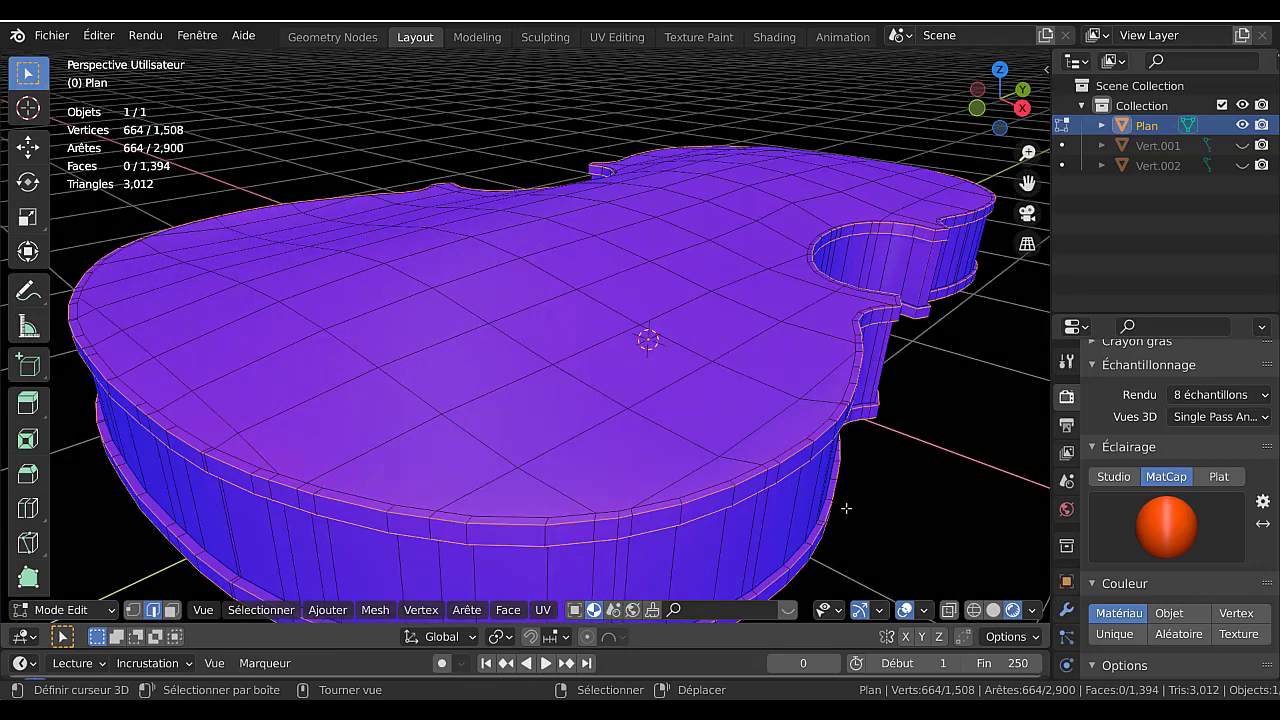
key("ctrl+b")
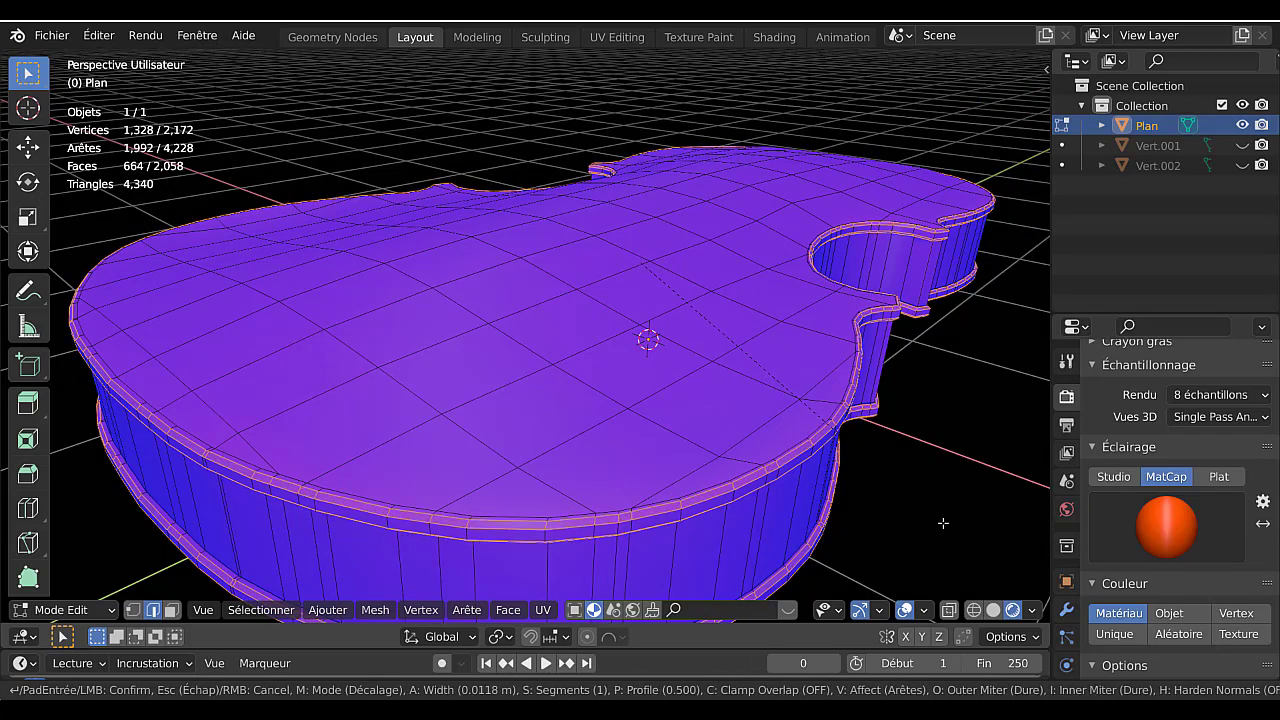
scroll(942, 522, "up", 2)
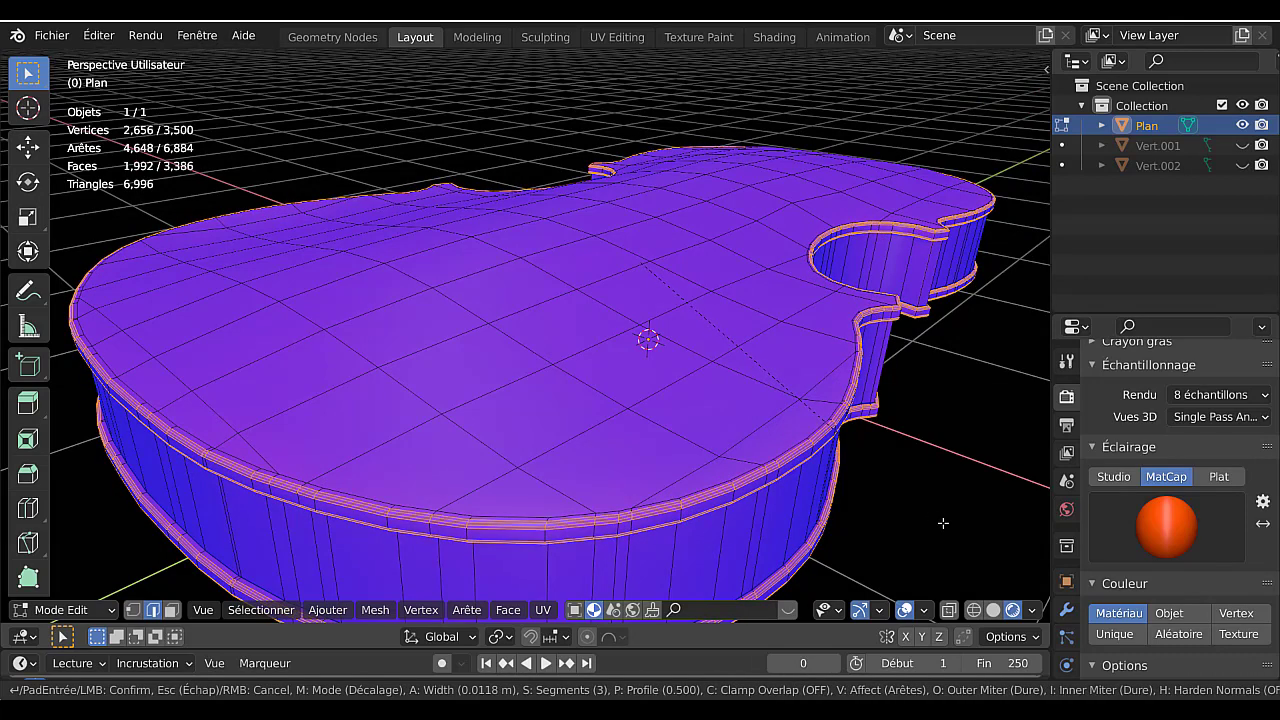
left_click(942, 522)
- Examine the bevelled rims from a low side angle, comparing Object Mode with Edit Mode
key("Tab")
middle_click_drag(790, 484, 817, 486)
key("Tab")
key("Tab")
key("Tab")
key("Tab")
scroll(873, 429, "down", 2)
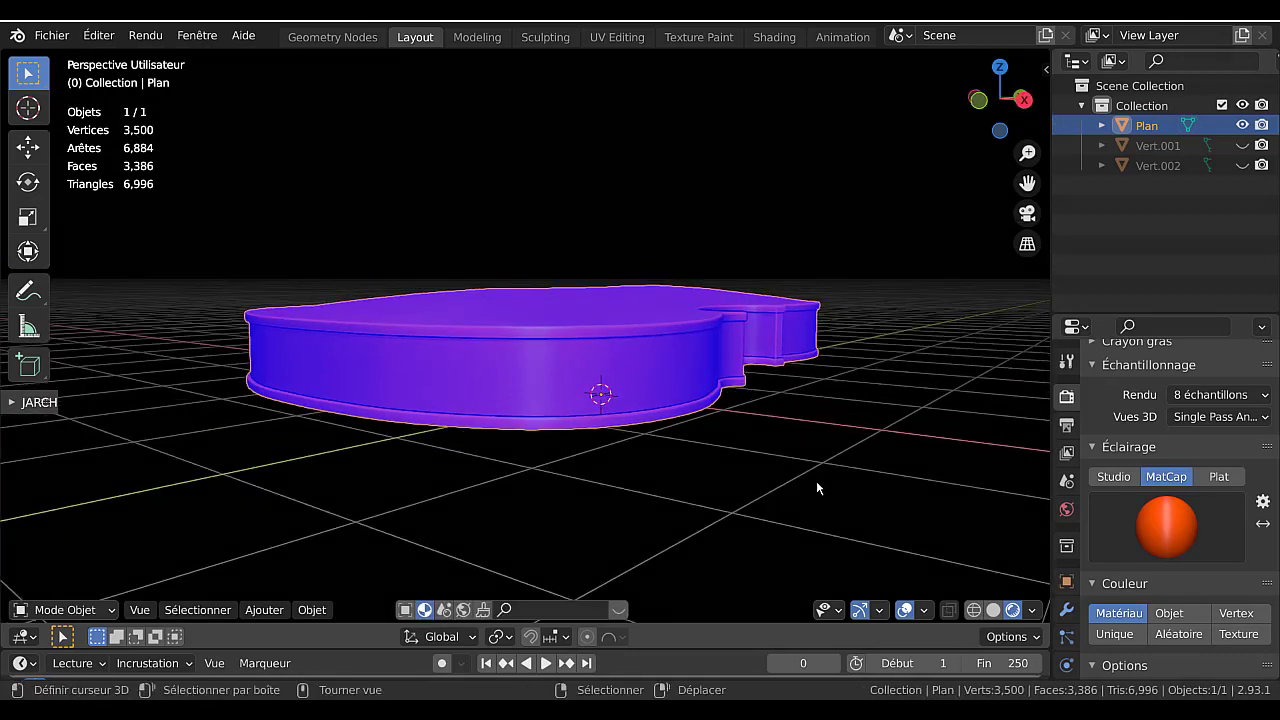
- Select the side wall's face loop and grow the selection across the bevels to include both rims' outer faces
key("Tab")
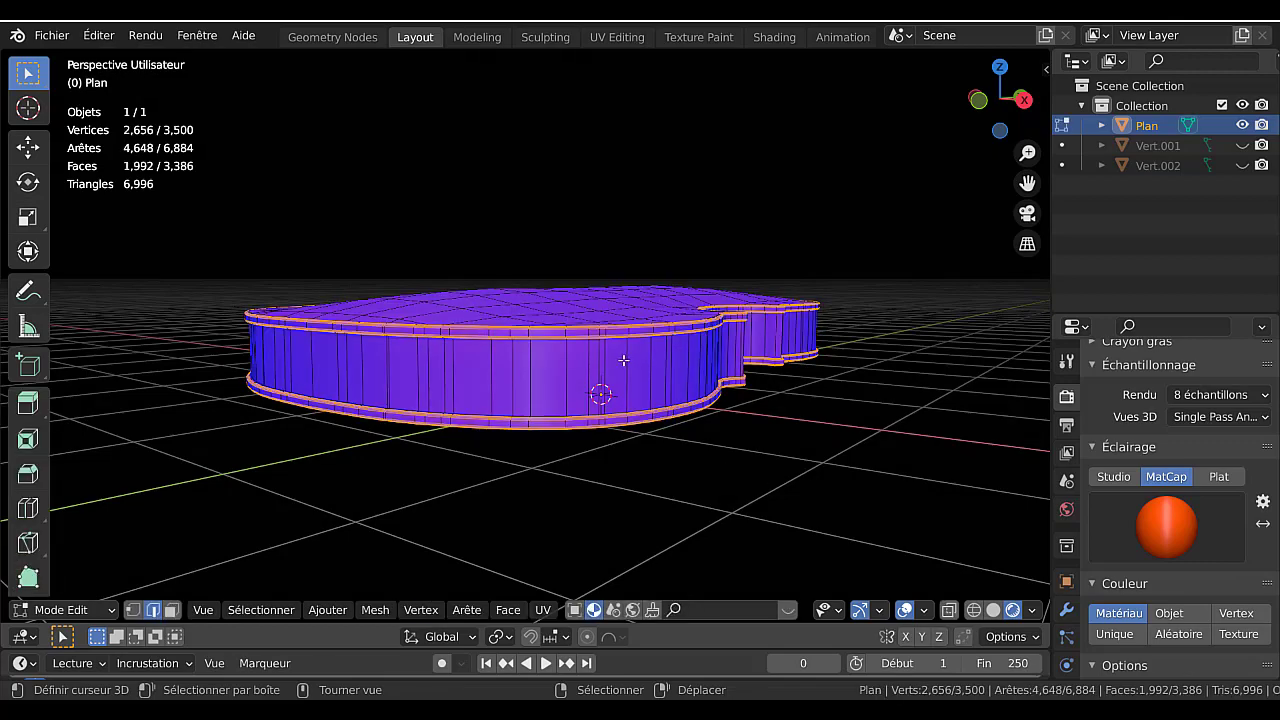
middle_click_drag(626, 359, 636, 423)
scroll(636, 423, "up", 3)
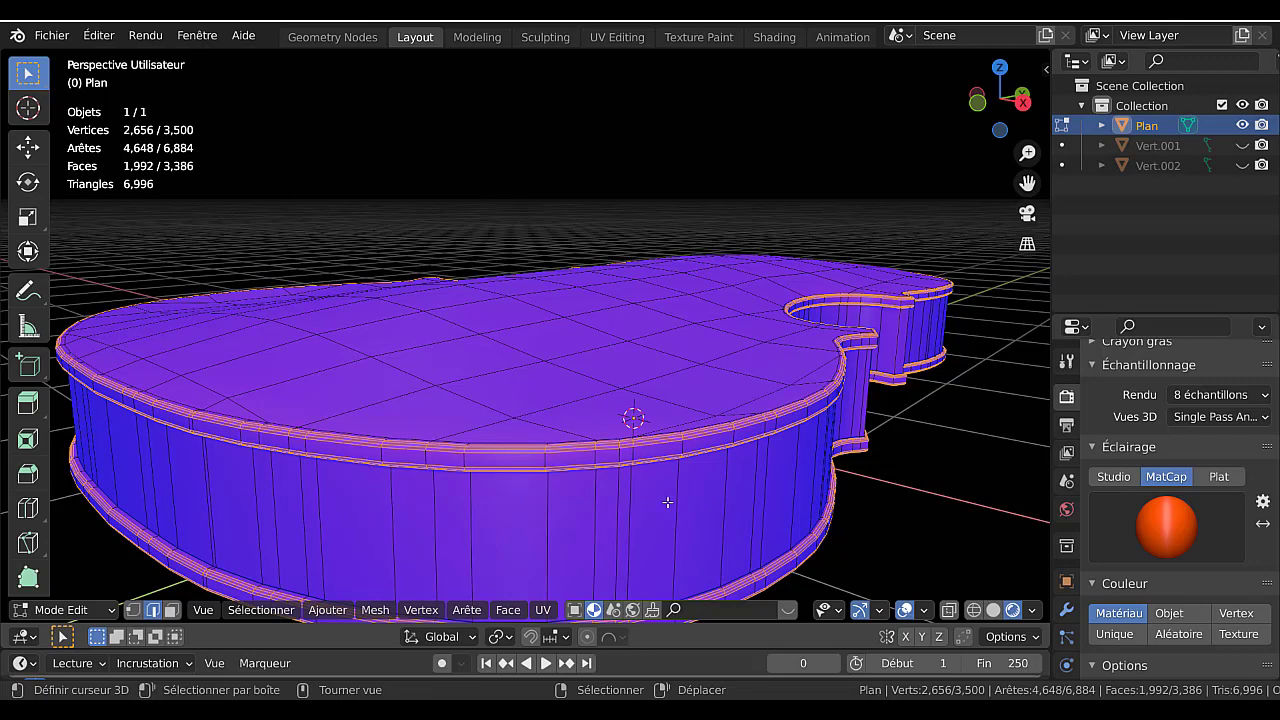
middle_click_drag(672, 482, 703, 443)
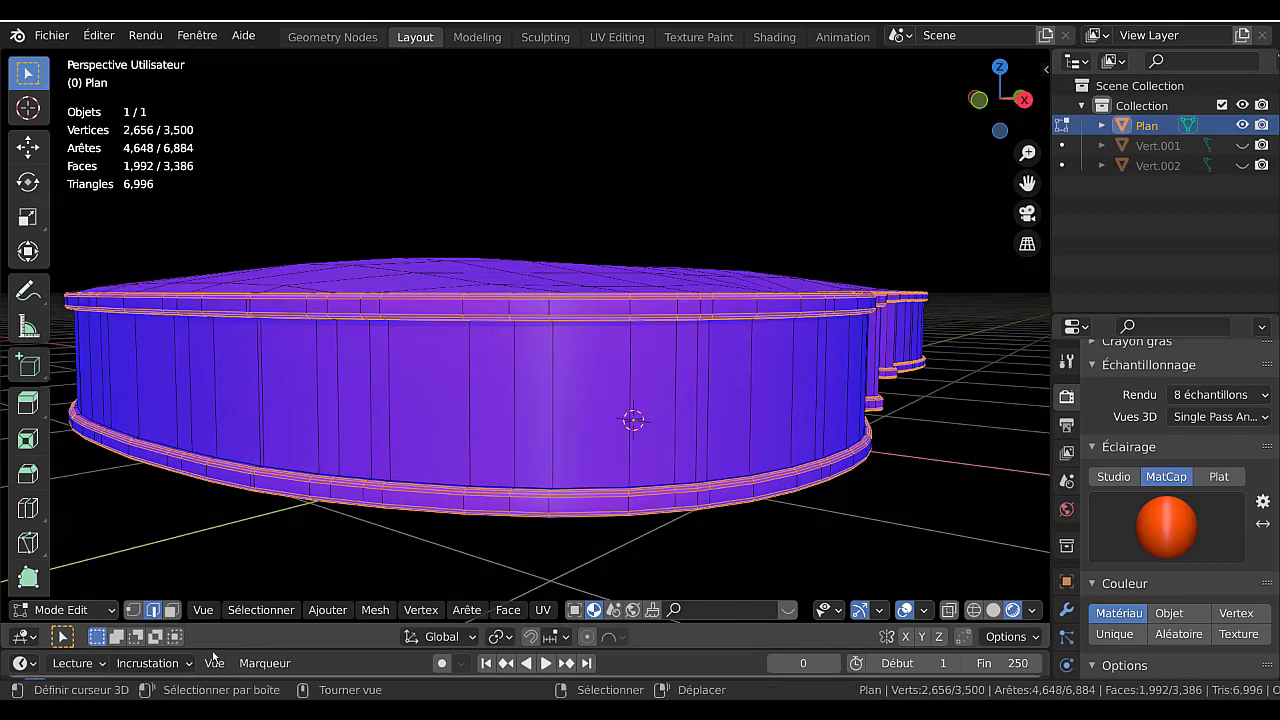
left_click(171, 610)
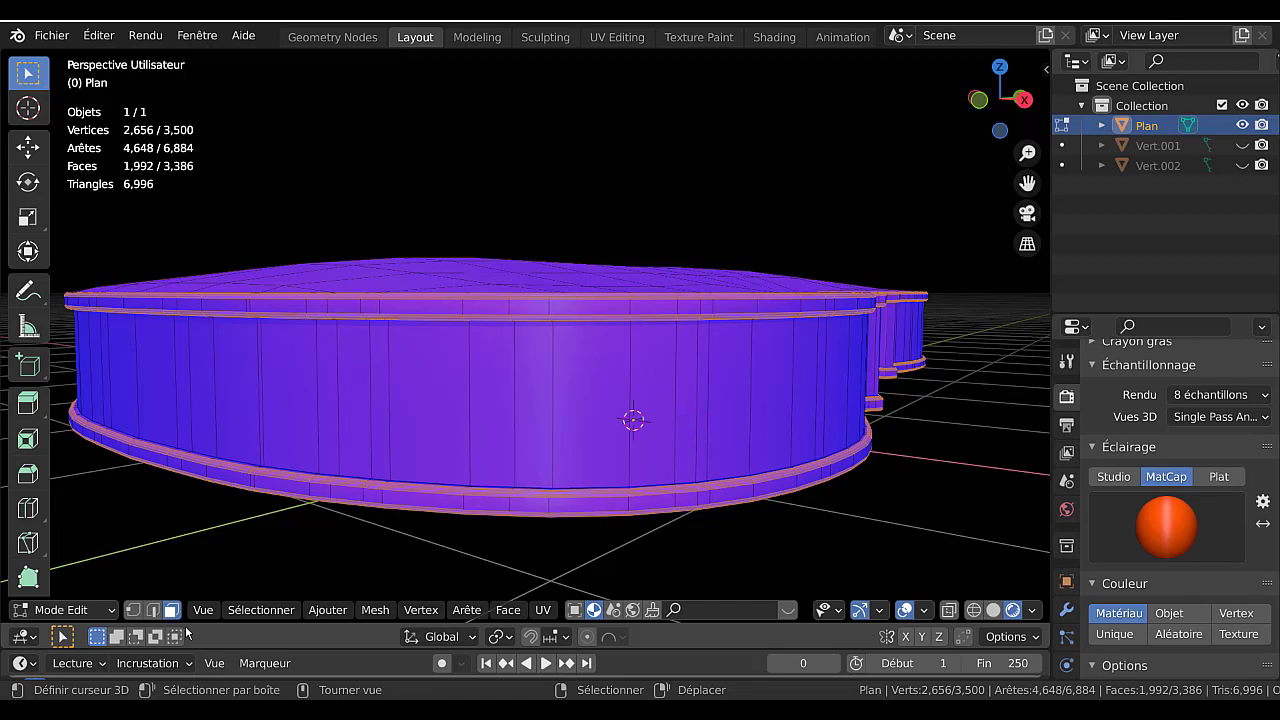
left_click(715, 402, "alt")
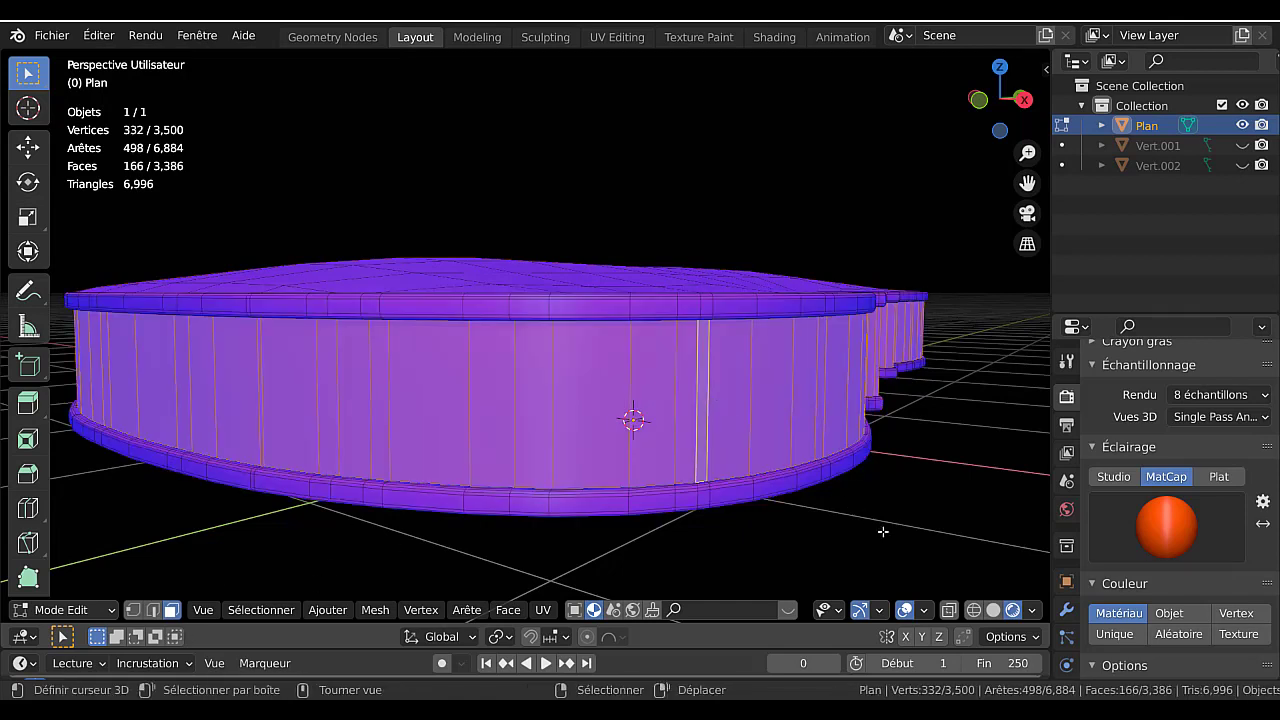
key("ctrl+KP_Add")
key("ctrl+KP_Add")
key("ctrl+KP_Add")
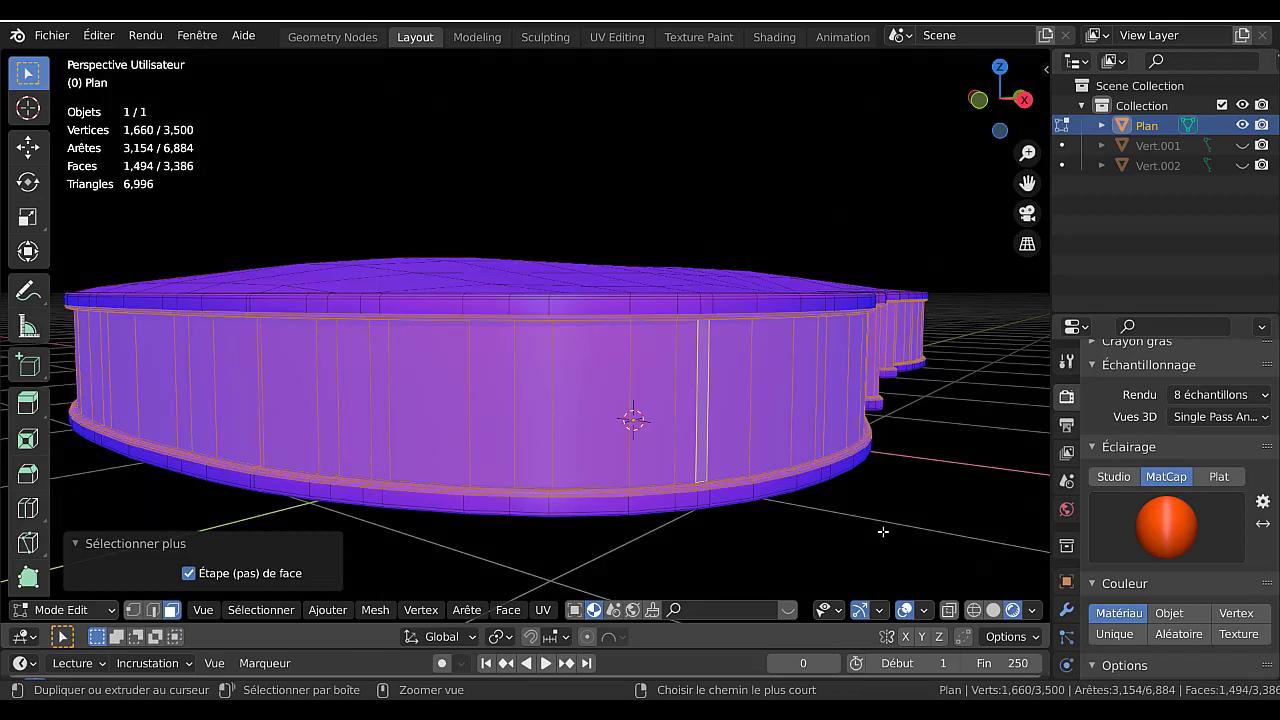
key("ctrl+KP_Add")
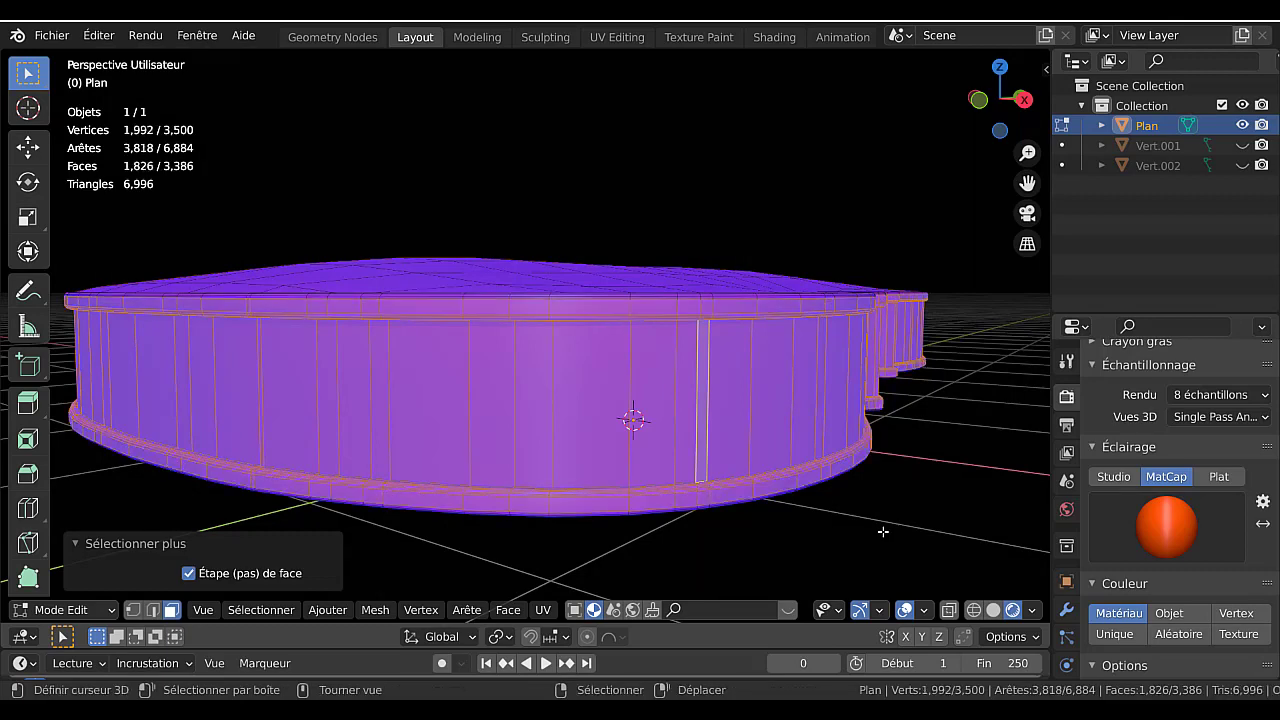
- Remove the outer face loops of the upper and lower rims from the selection, keeping the side wall and bevel faces selected
middle_click_drag(880, 512, 880, 520)
scroll(883, 516, "down", 2)
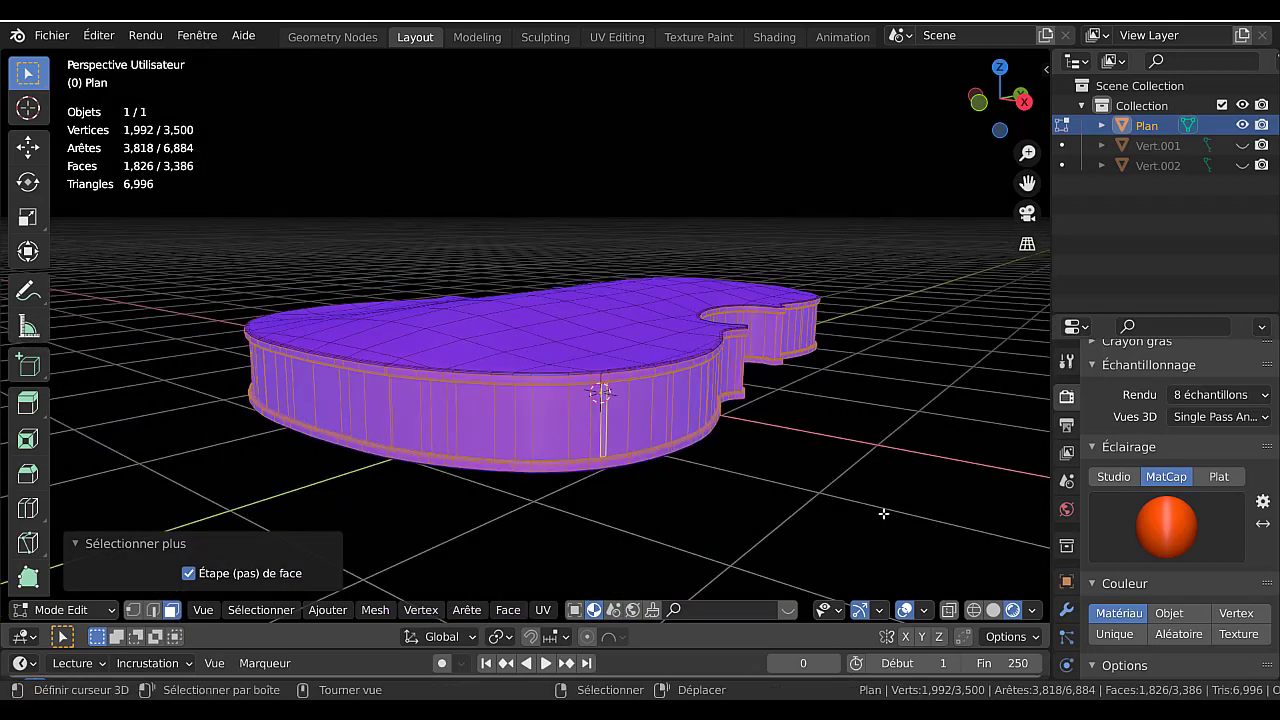
scroll(721, 444, "up", 3)
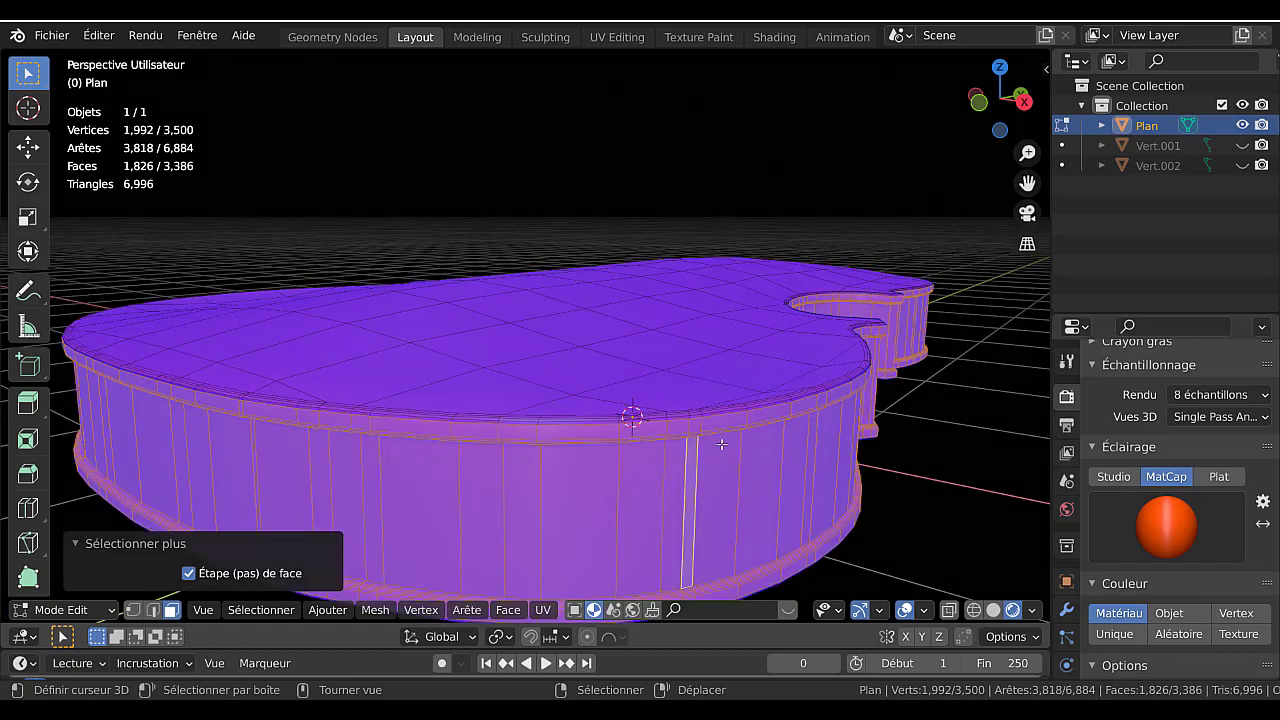
left_click(748, 418, "alt+shift")
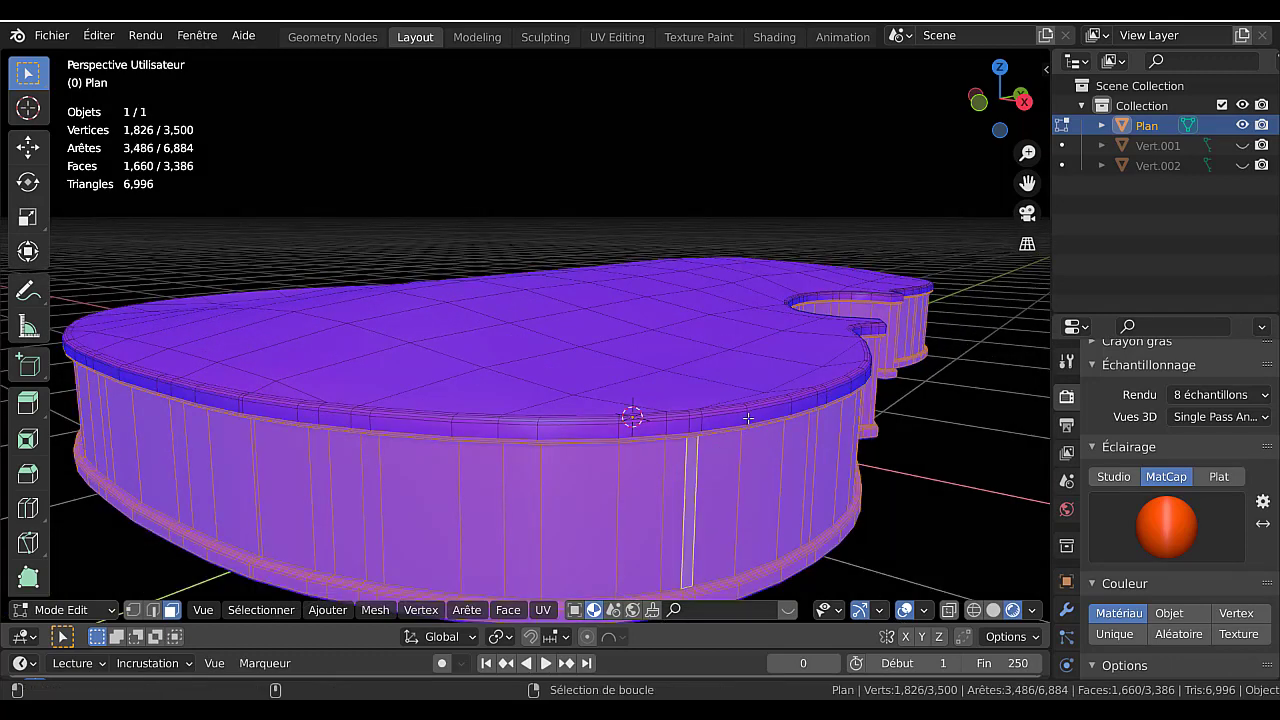
middle_click_drag(750, 444, 739, 452)
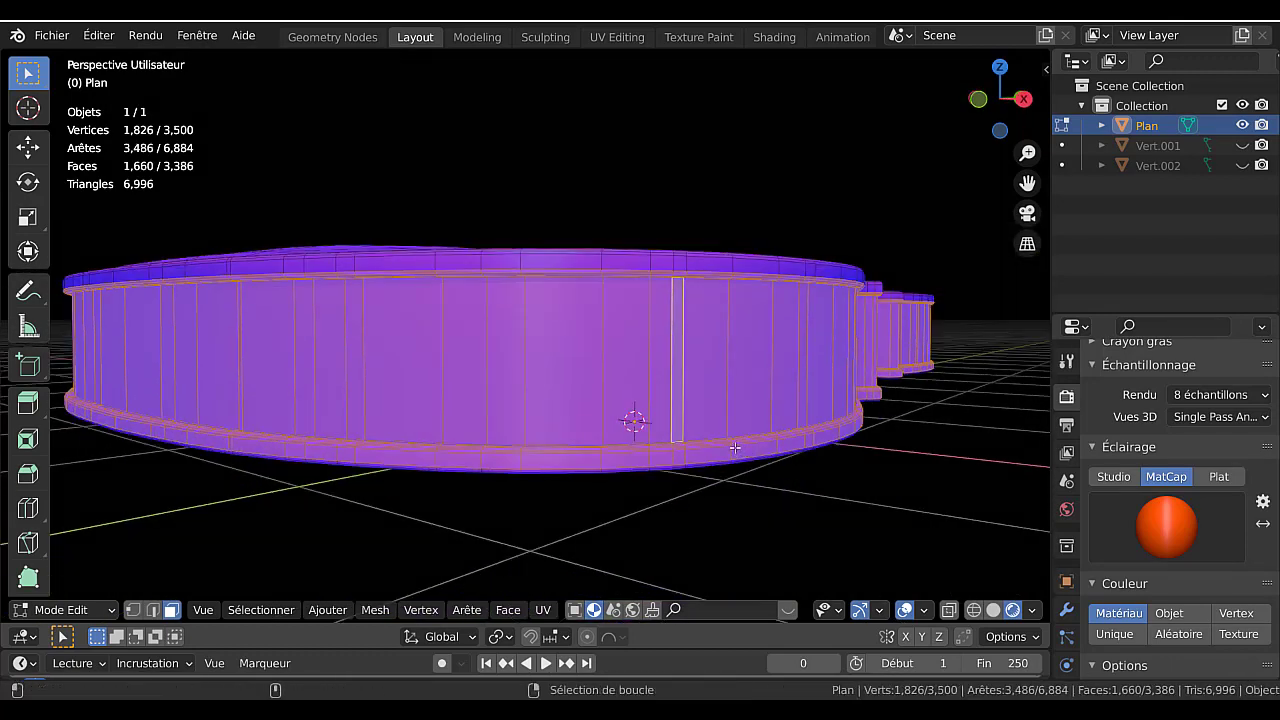
left_click(734, 455, "alt+shift")
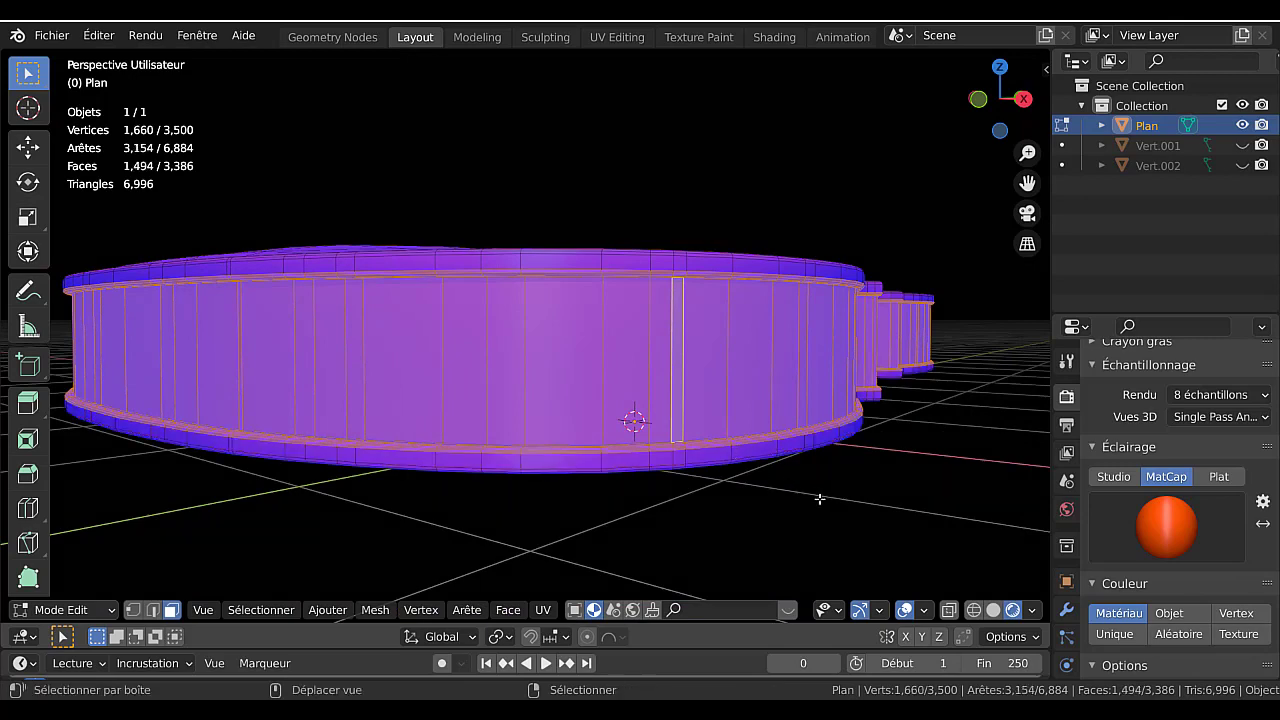
middle_click_drag(784, 486, 791, 519)
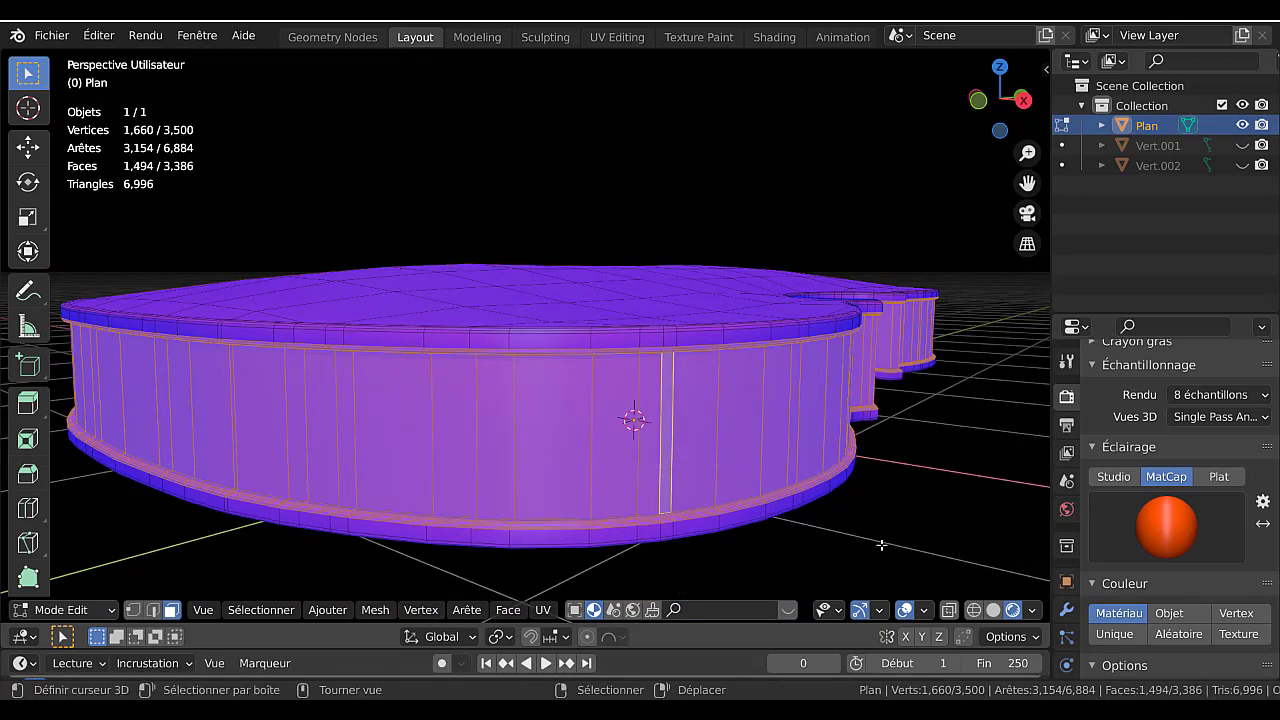
- Scale the selected side faces along the Z axis by about 1.06 and return to Object Mode
key("s")
key("z")
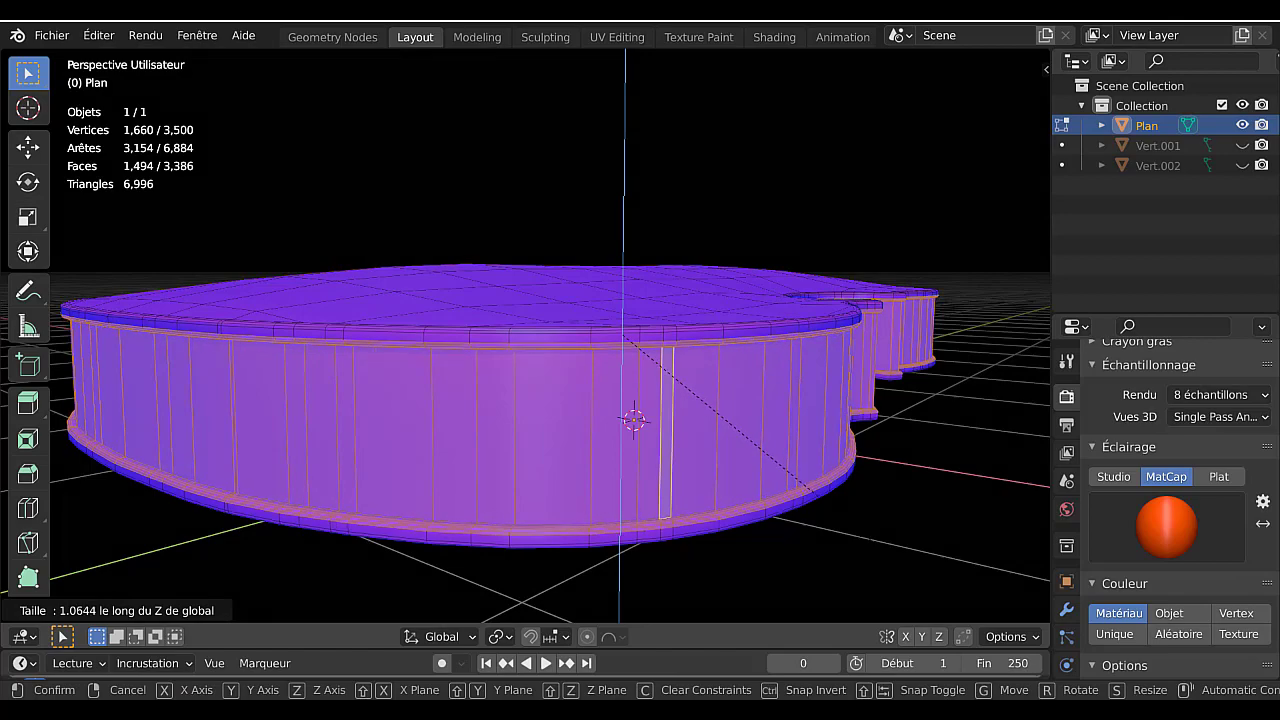
left_click(850, 503)
key("Tab")
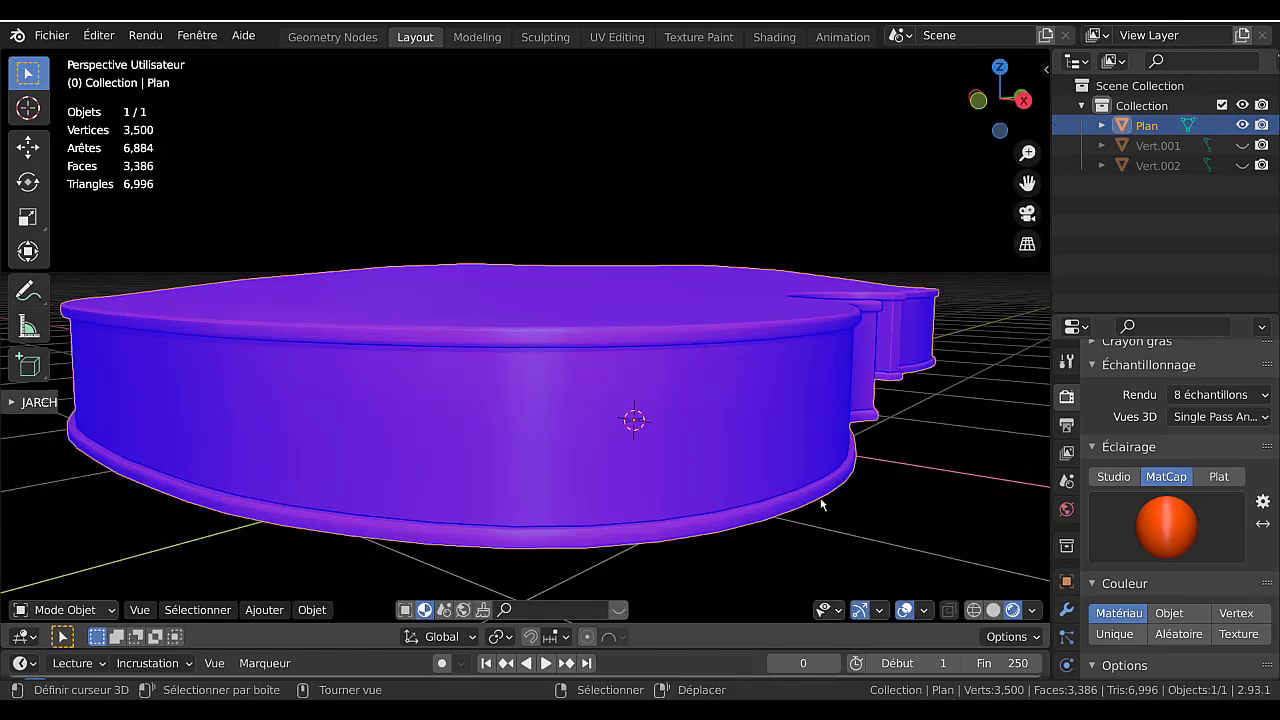
- Turn off the face orientation overlay, deselect the violin body and inspect it from several angles
middle_click_drag(820, 503, 885, 513)
scroll(641, 491, "down", 5)
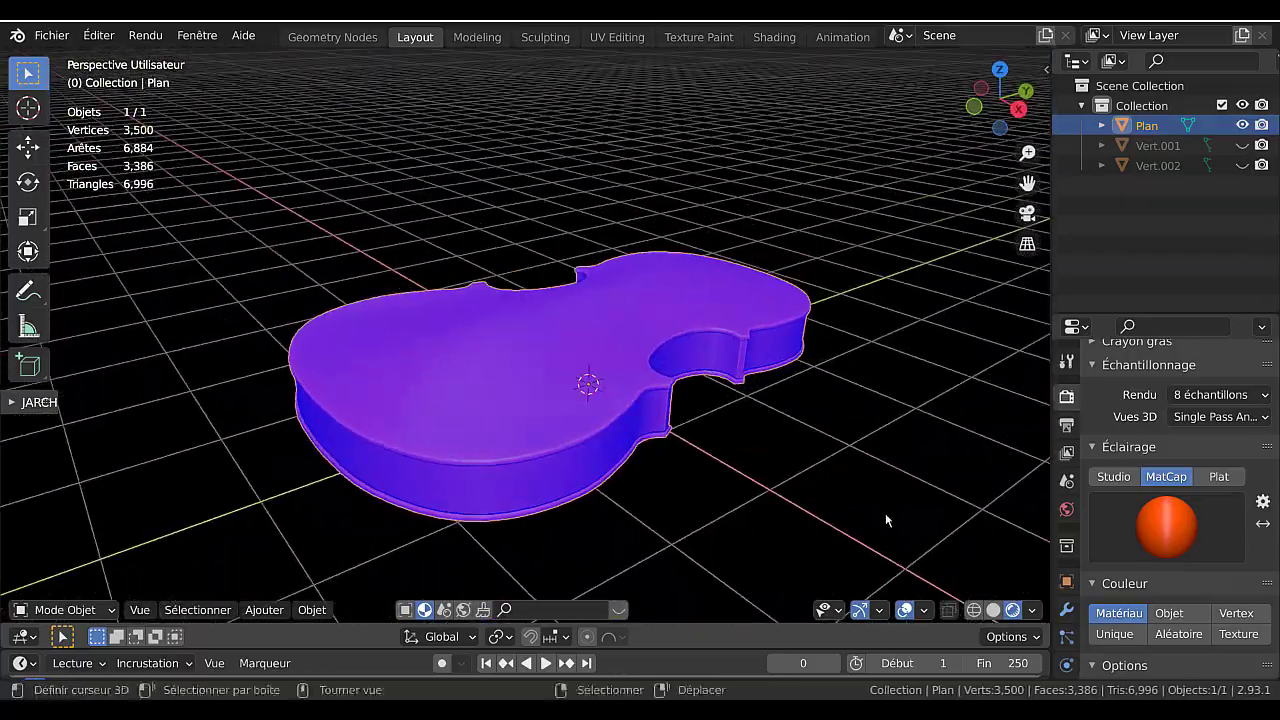
key("q")
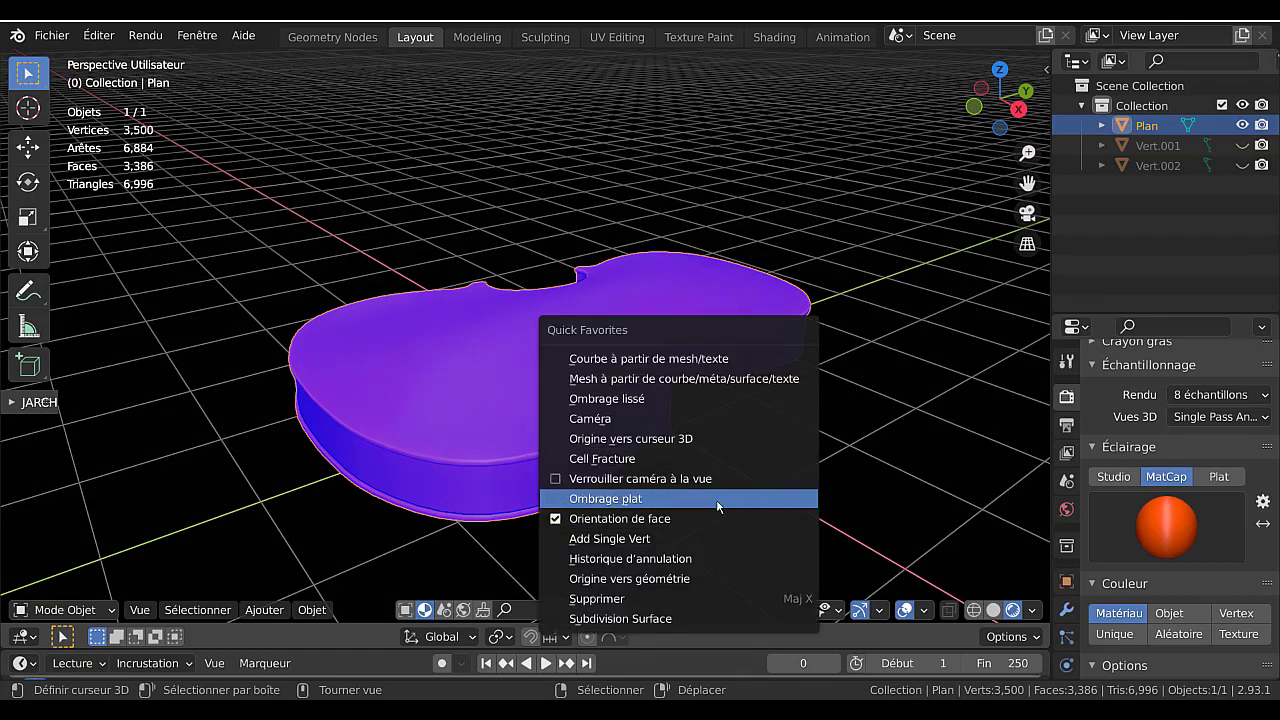
left_click(614, 515)
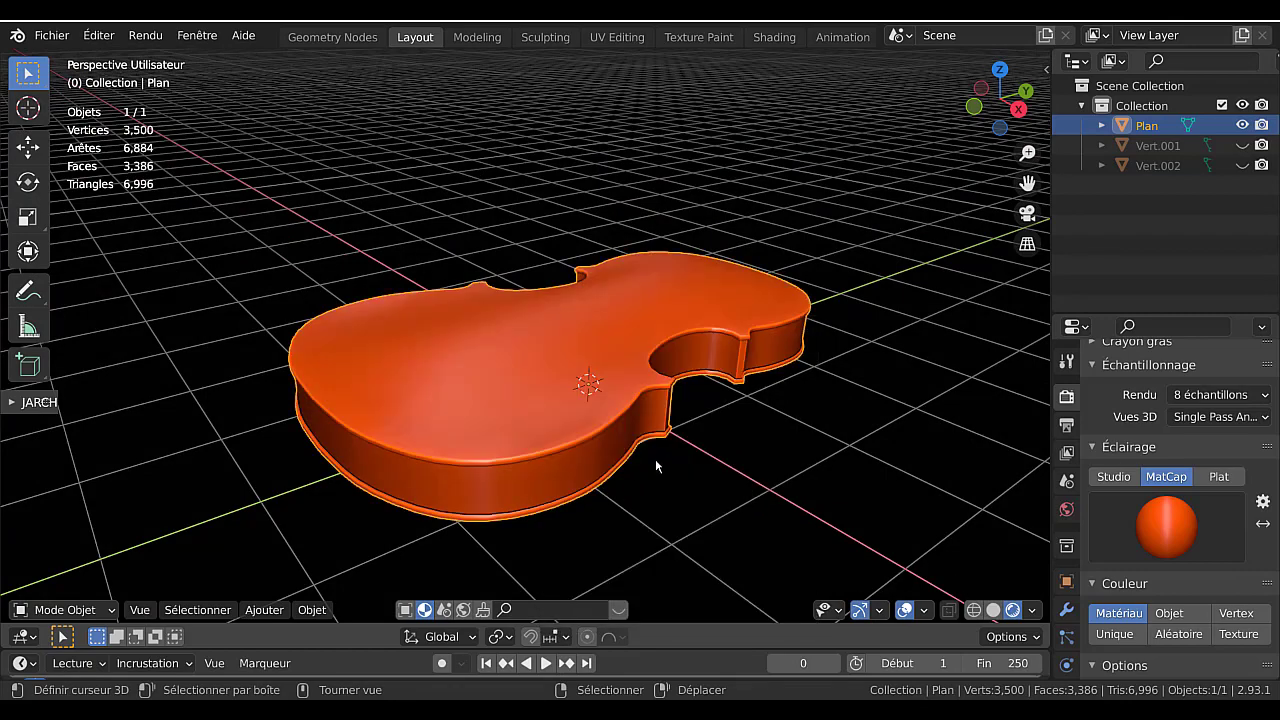
middle_click_drag(659, 467, 677, 437)
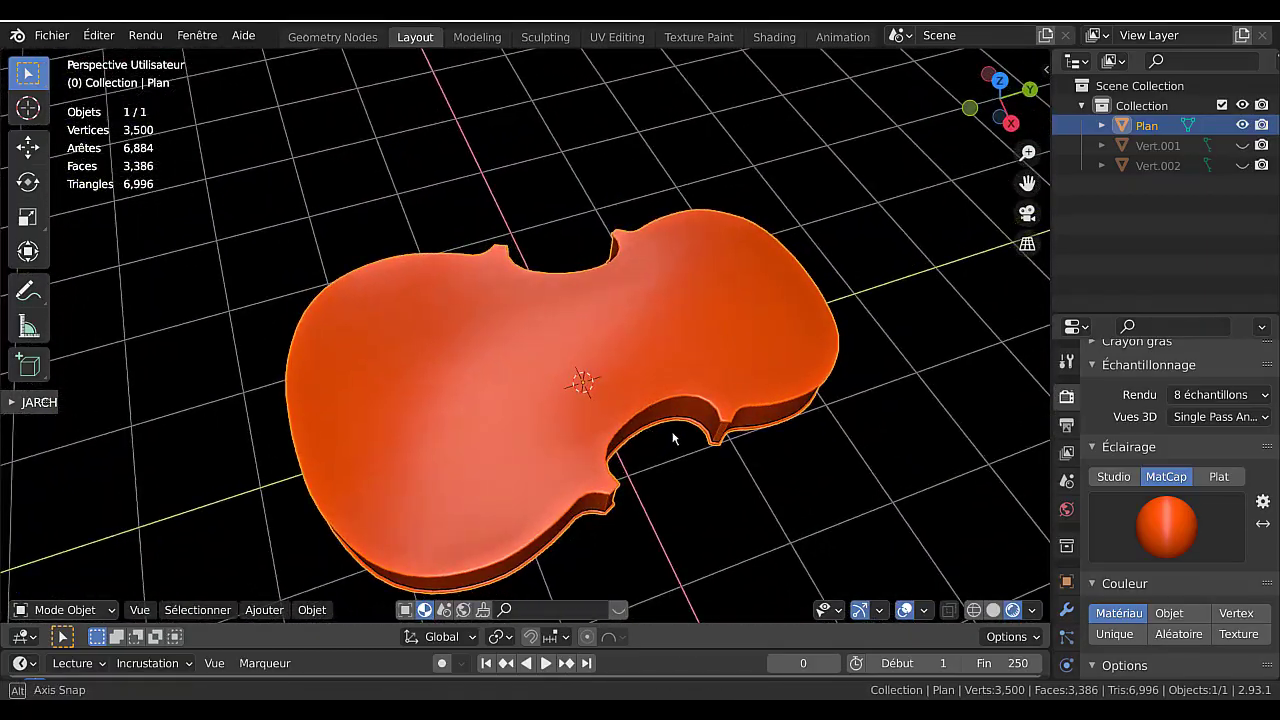
left_click(803, 507)
middle_click_drag(815, 516, 755, 457, "shift")
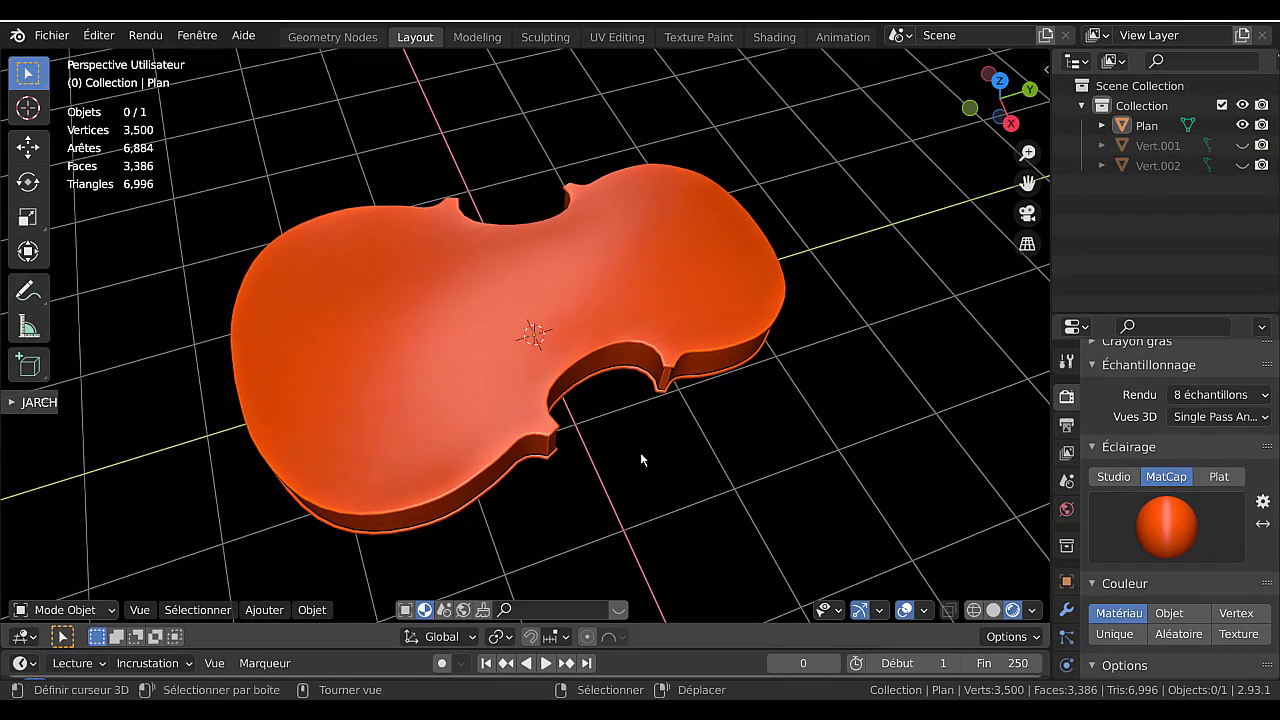
middle_click_drag(711, 478, 850, 398)
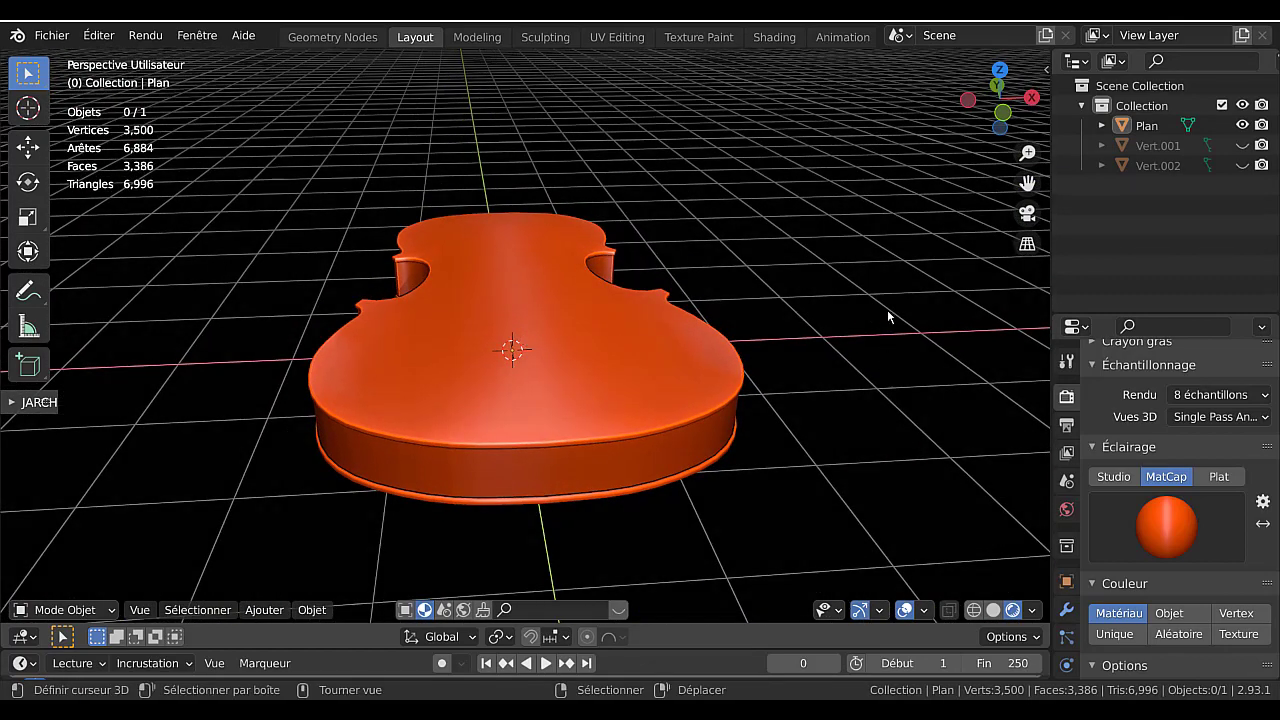
- Switch the viewport to solid shading and show the f-hole outlines Vert.002, keeping Vert.001 hidden
key("KP_7")
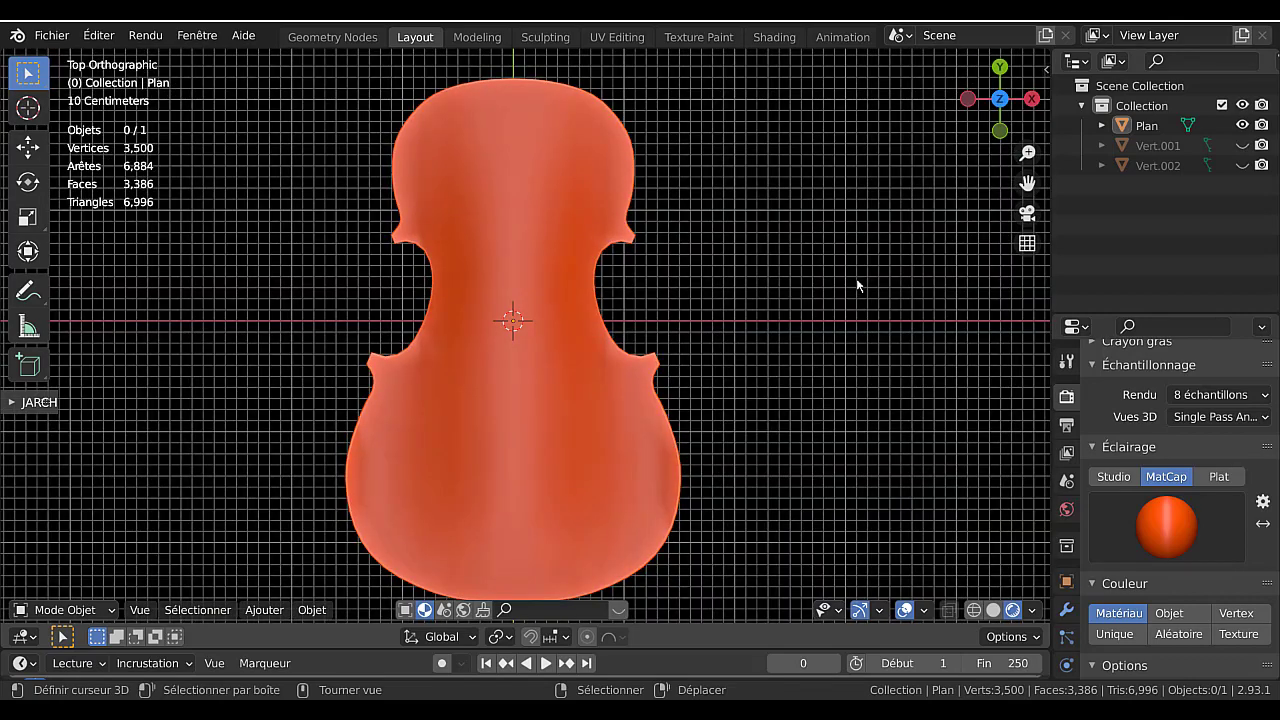
left_click(1243, 146)
middle_click_drag(854, 423, 798, 257)
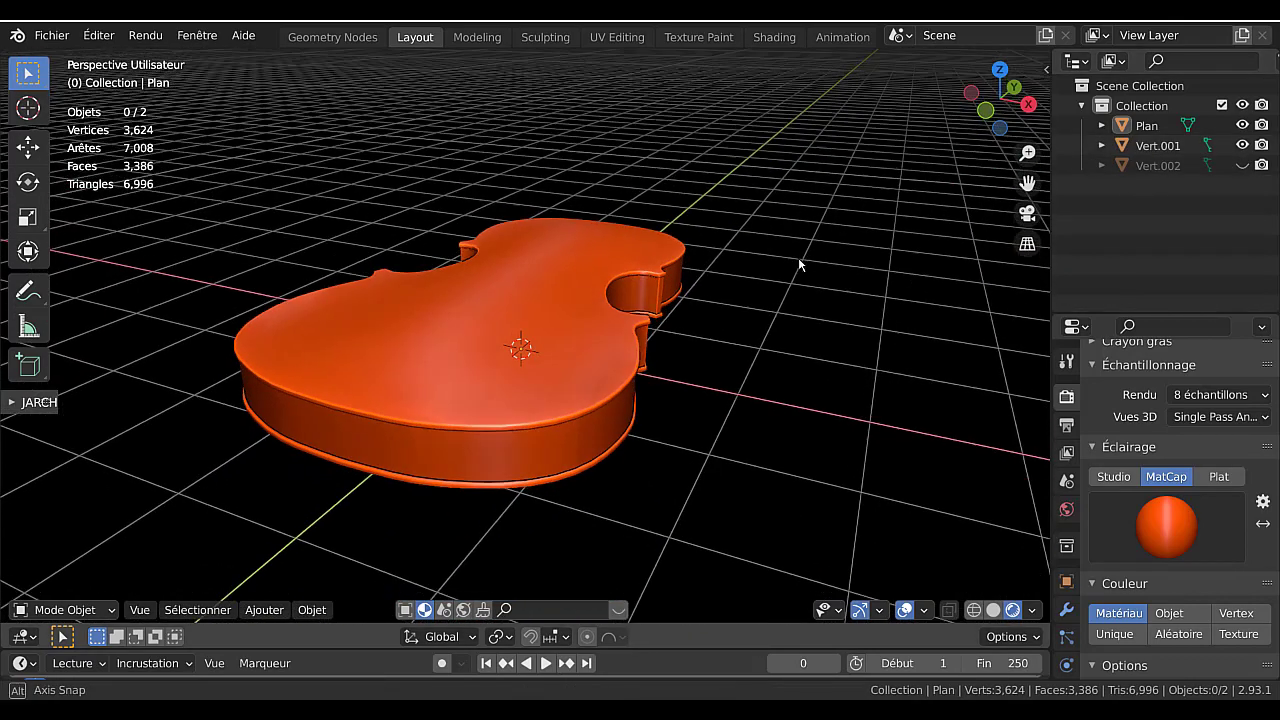
left_click(993, 609)
mouse_move(800, 420)
middle_mouse_down()
mouse_move(758, 364)
mouse_move(768, 336)
mouse_move(742, 403)
mouse_move(633, 228)
middle_mouse_up()
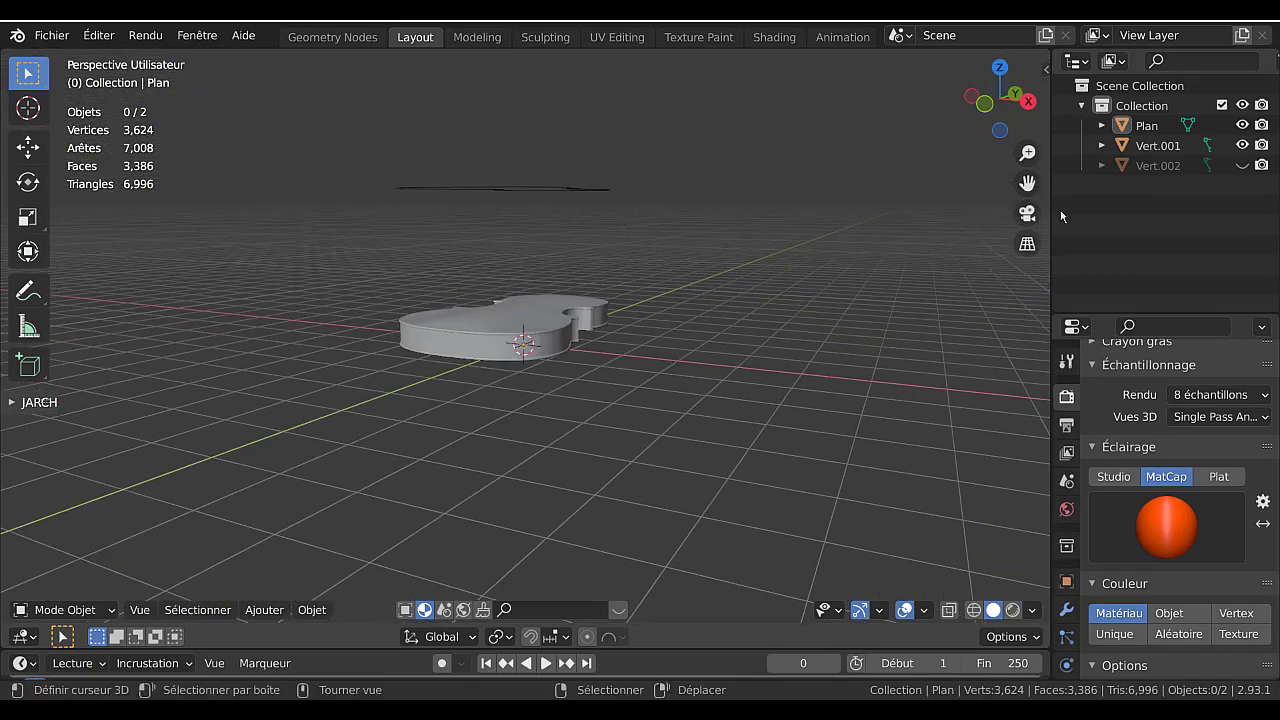
left_click(1243, 165)
left_click(1243, 146)
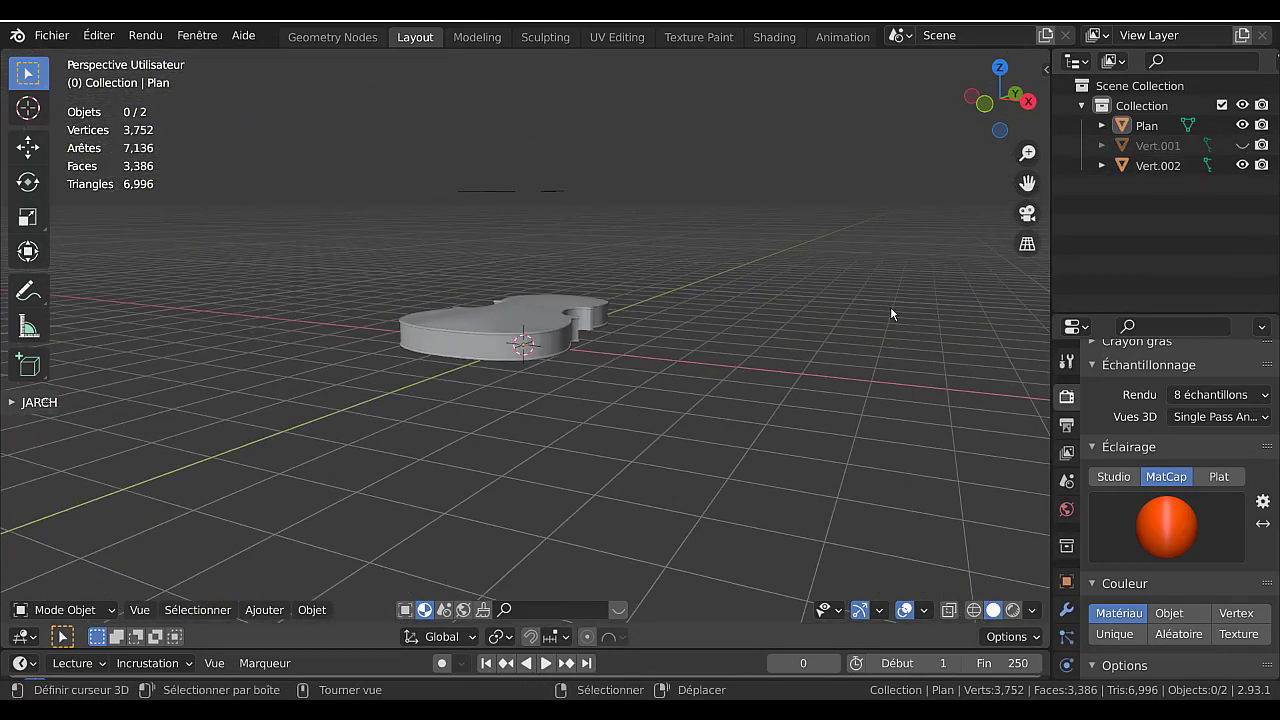
middle_click_drag(890, 306, 888, 390)
key("KP_7")
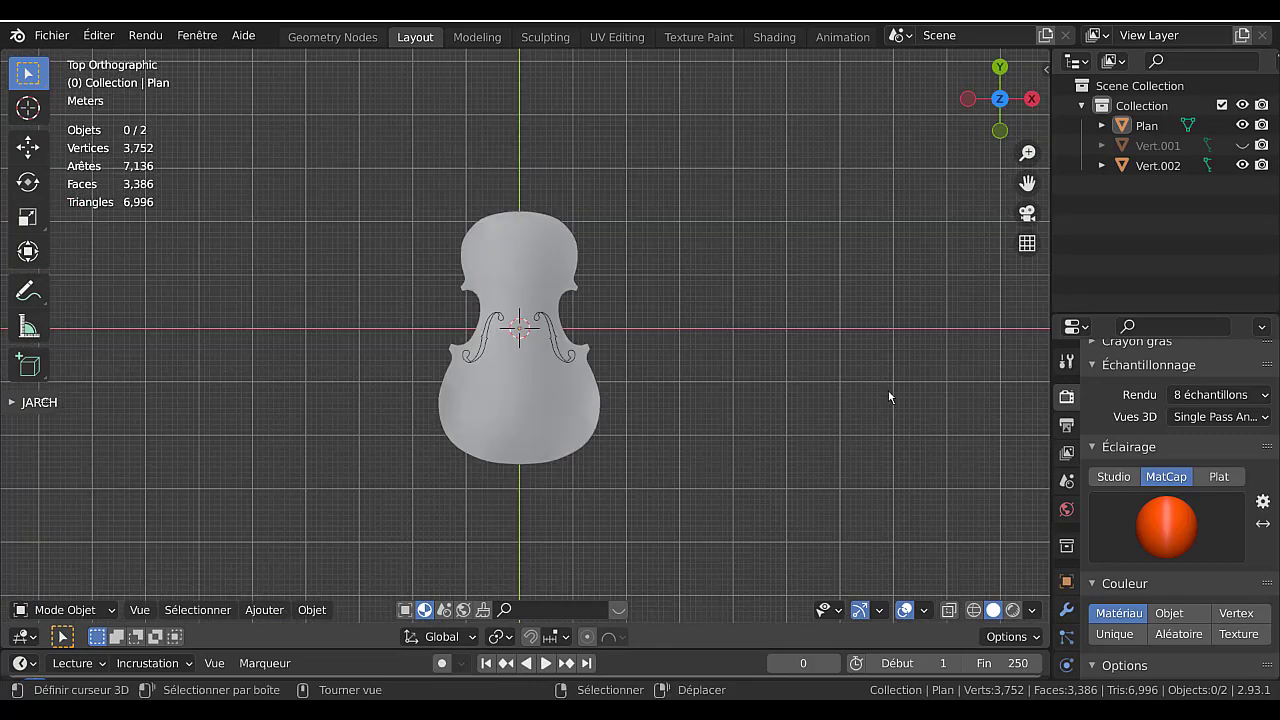
middle_click_drag(829, 457, 726, 351)
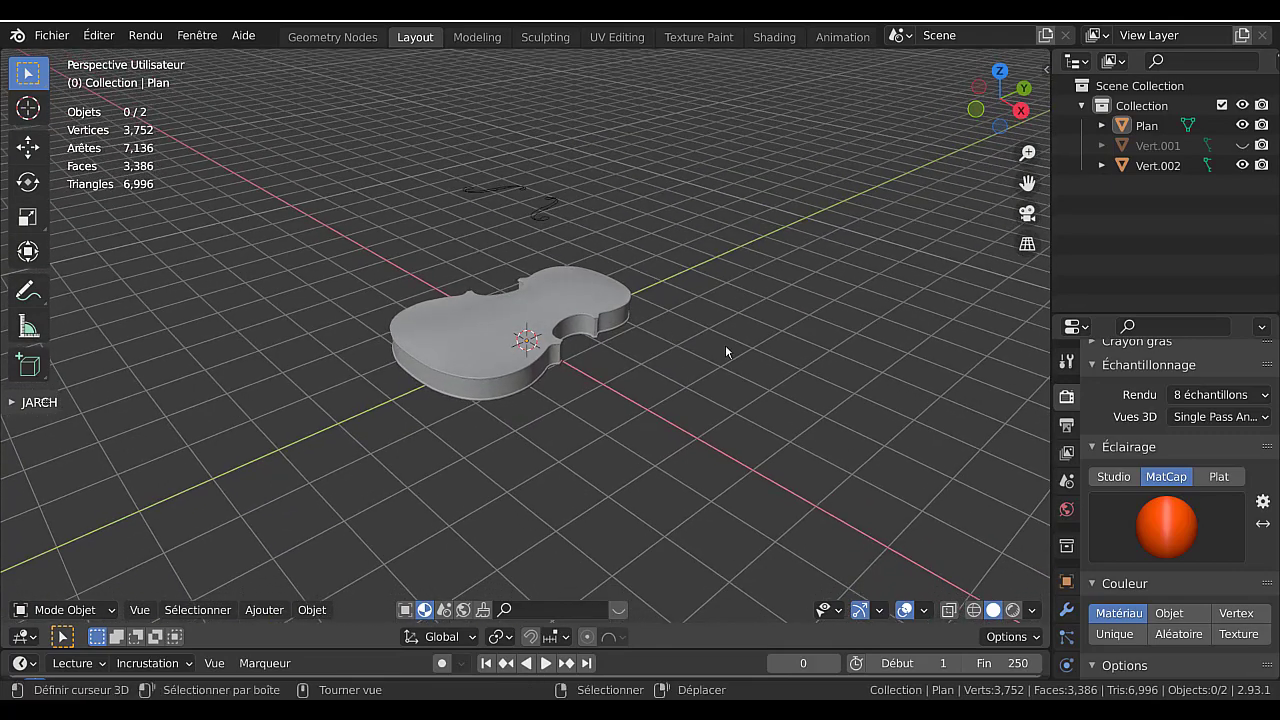
- Move the f-hole outlines about 2.018 m down along the Z axis, close to the violin body's top face
left_click(533, 215)
key("g")
key("z")
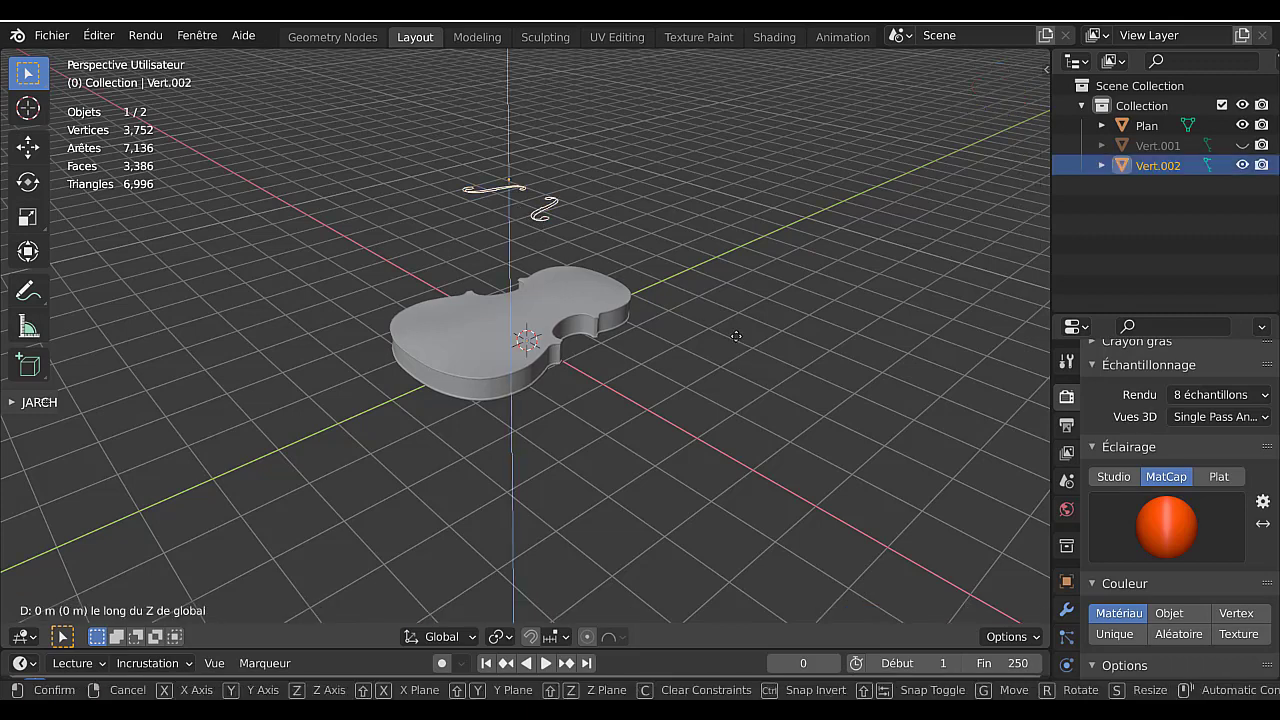
left_click(757, 443)
middle_click_drag(718, 412, 773, 447)
scroll(773, 447, "up", 3)
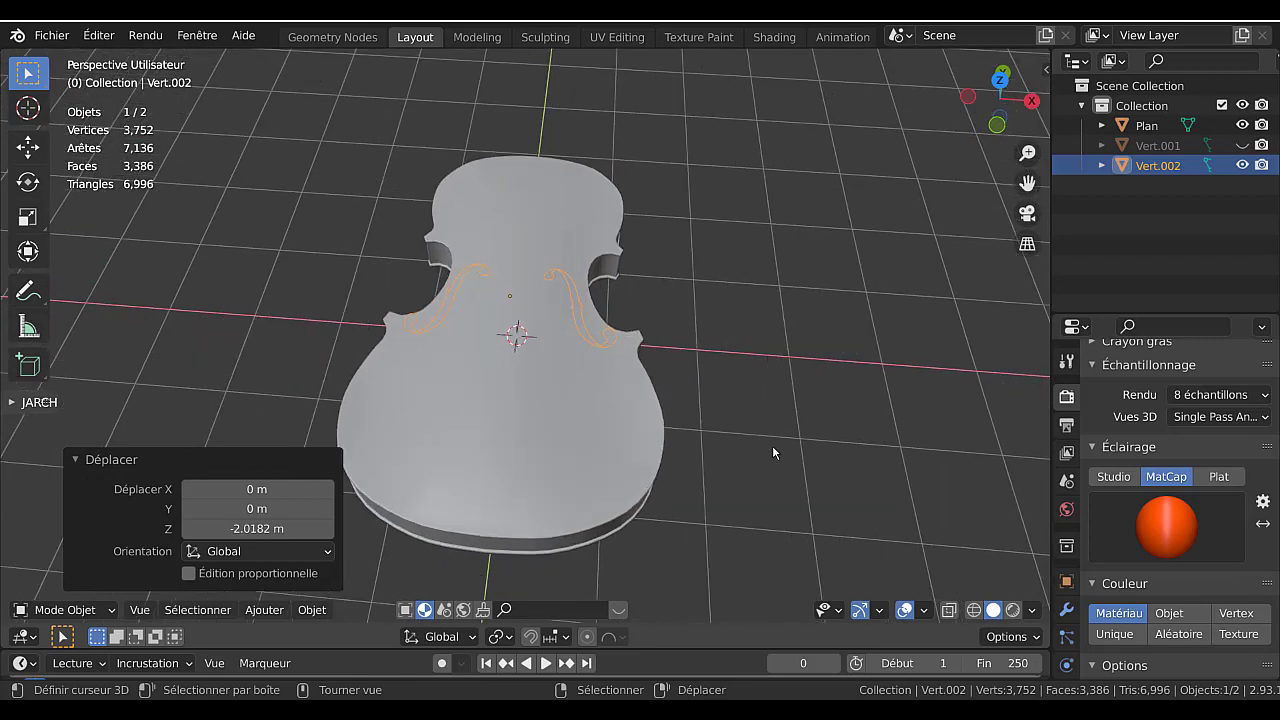
- Knife-project the f-hole outlines onto the violin body from the top view without Cut Through, and return to Object Mode
key("KP_1")
key("KP_7")
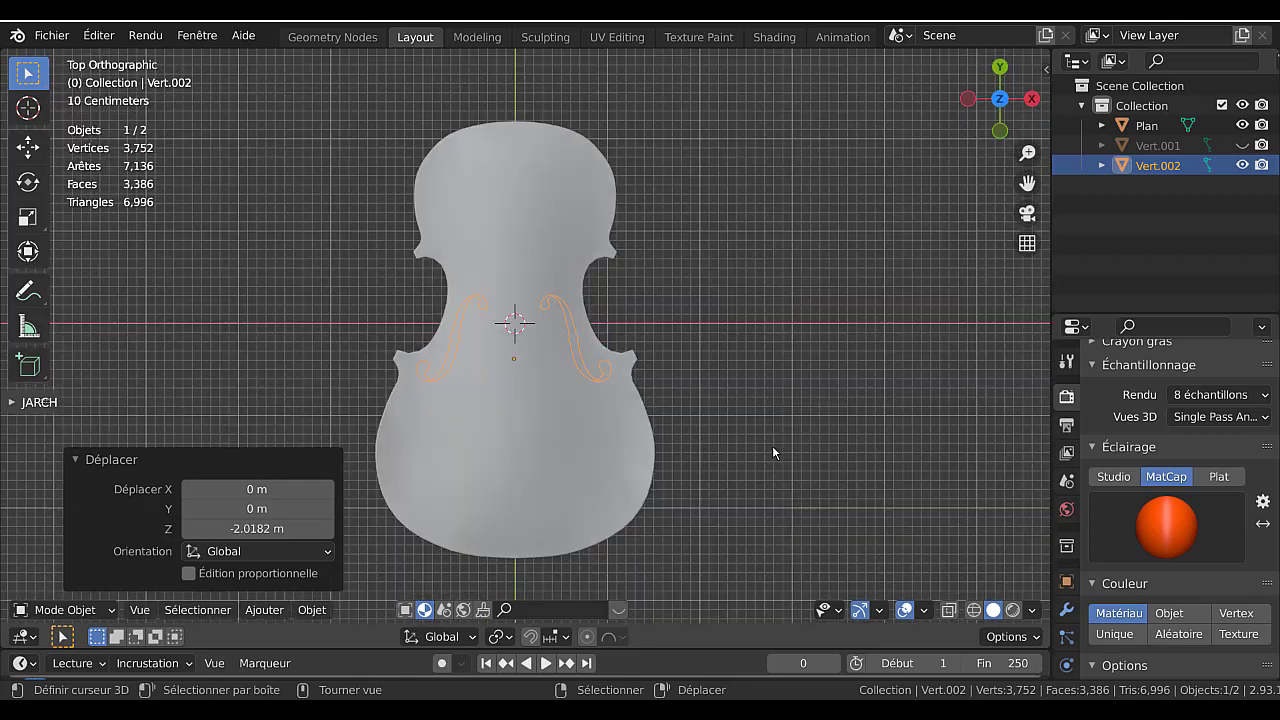
scroll(772, 450, "up", 4)
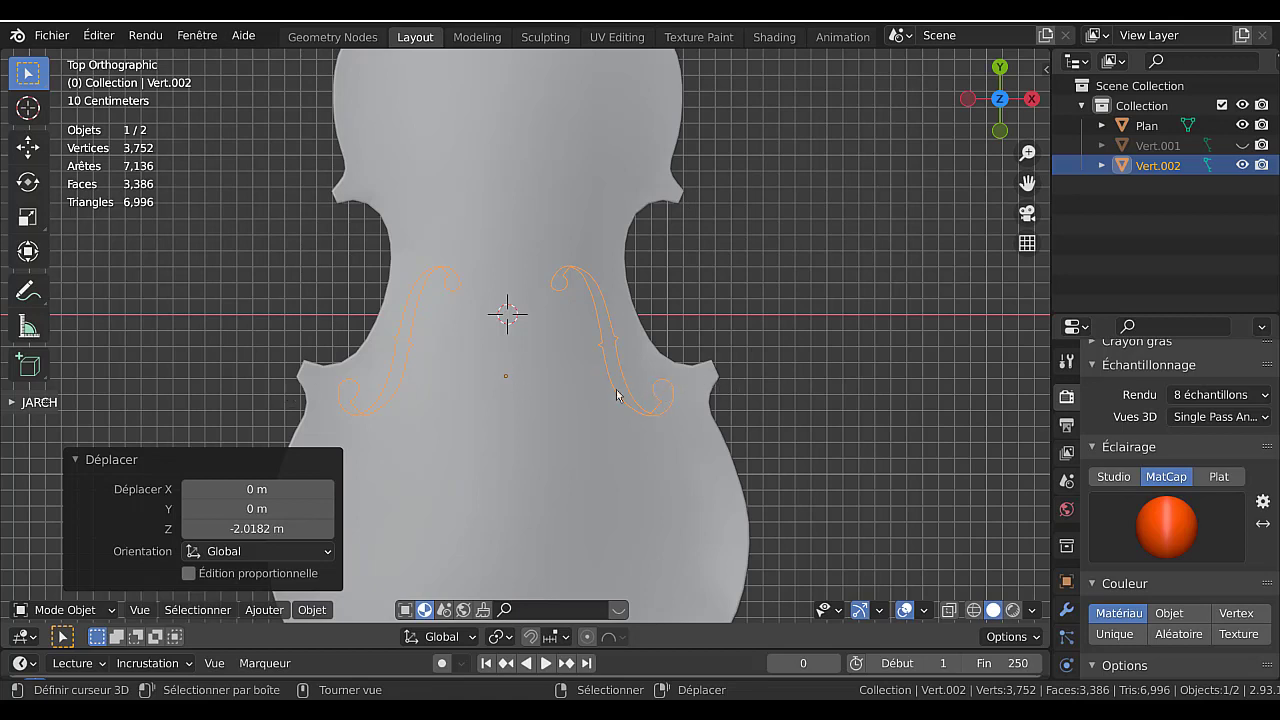
scroll(864, 373, "down", 1)
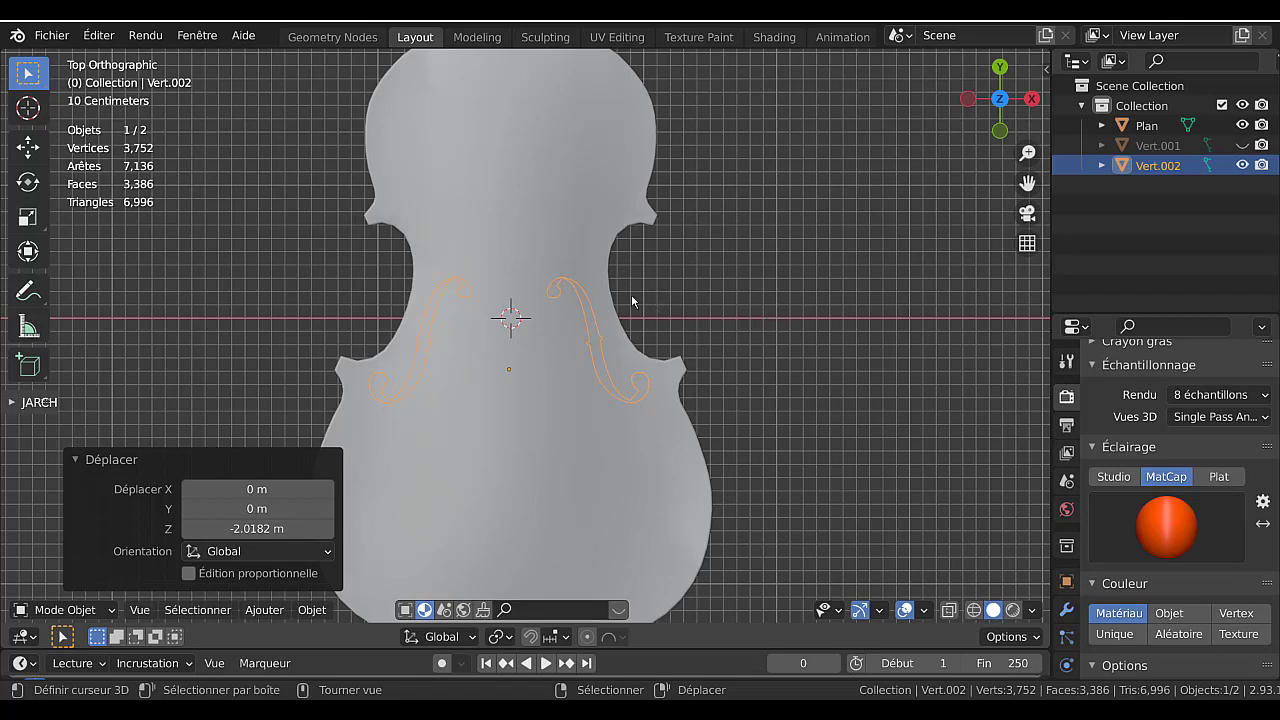
middle_click_drag(632, 300, 778, 190)
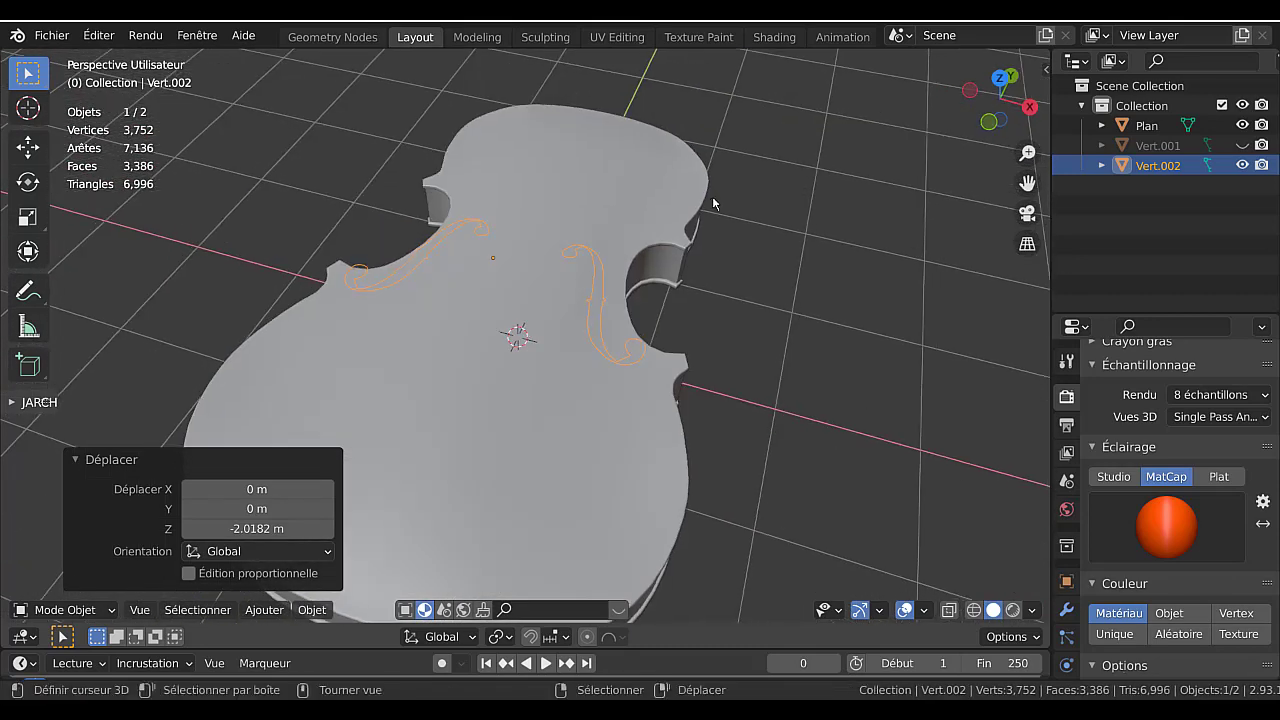
key("KP_7")
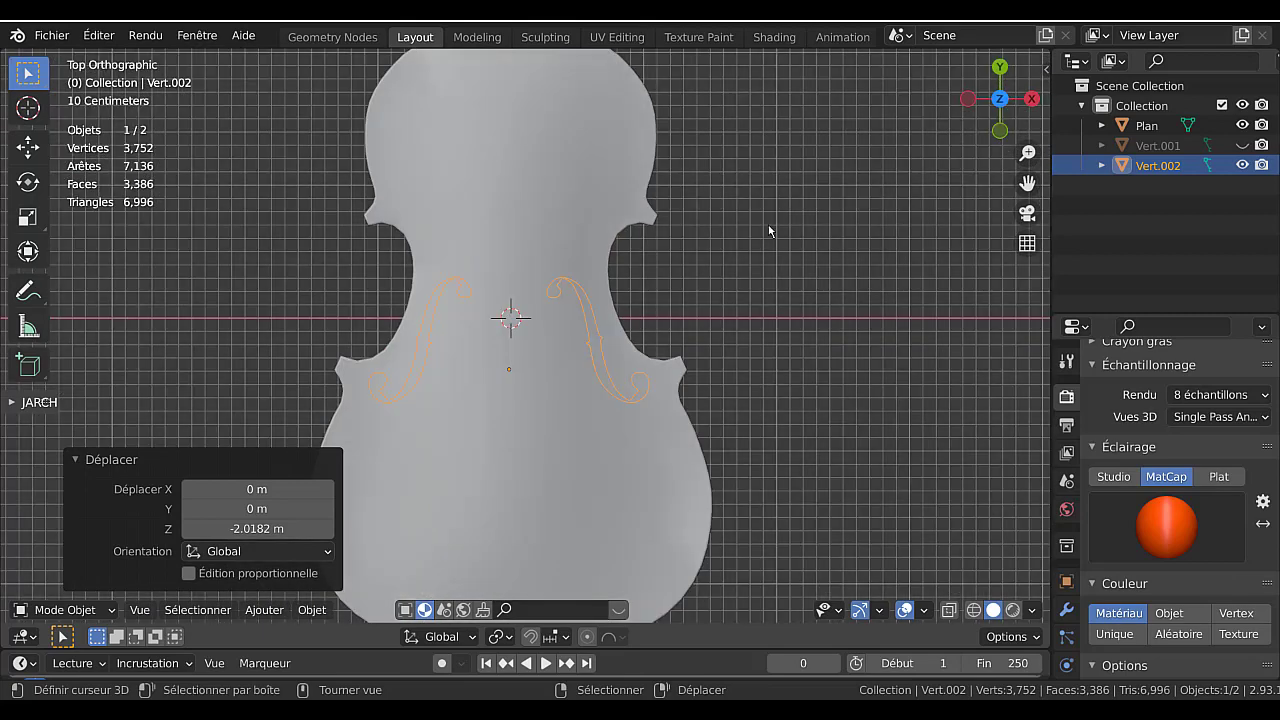
left_click(592, 207, "shift")
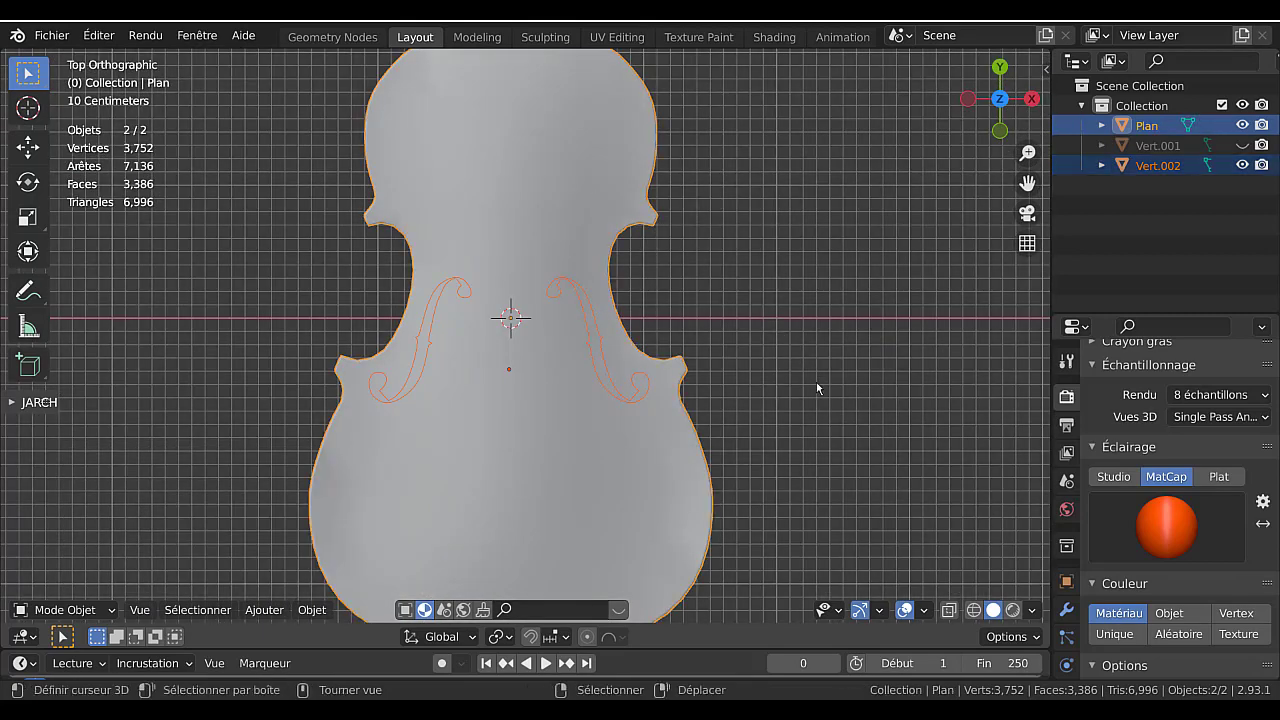
key("Tab")
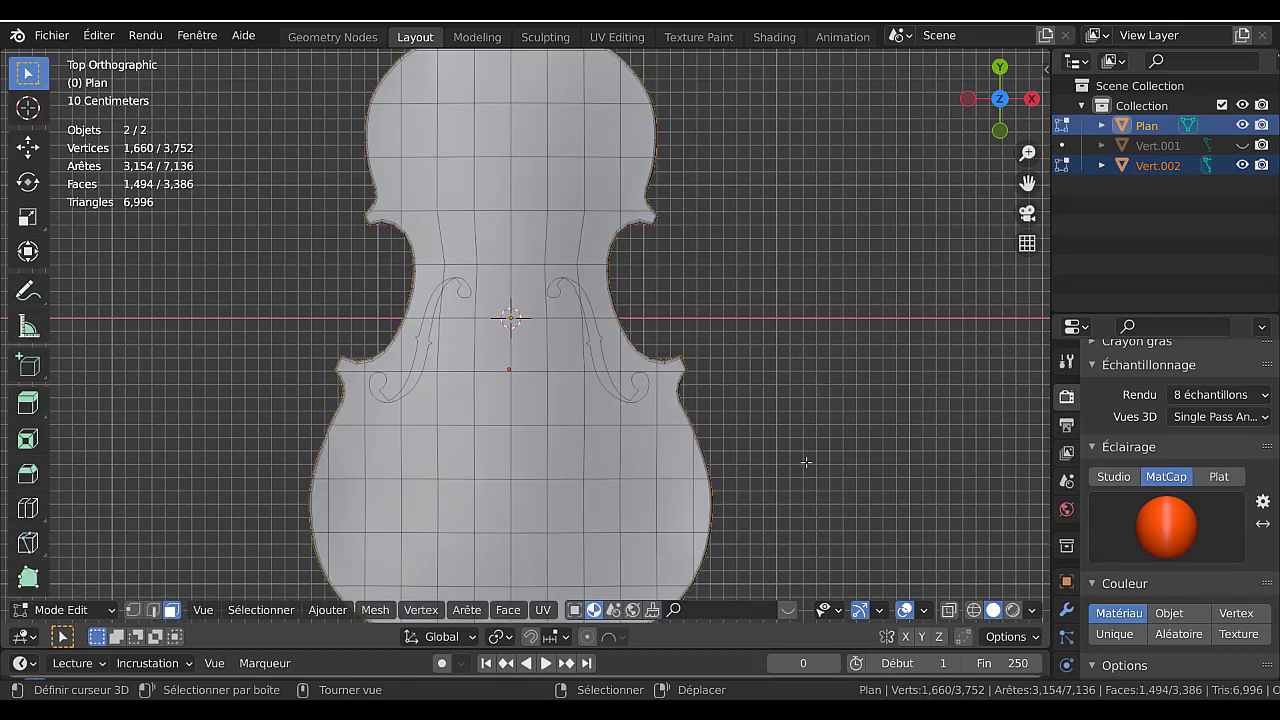
left_click(328, 610)
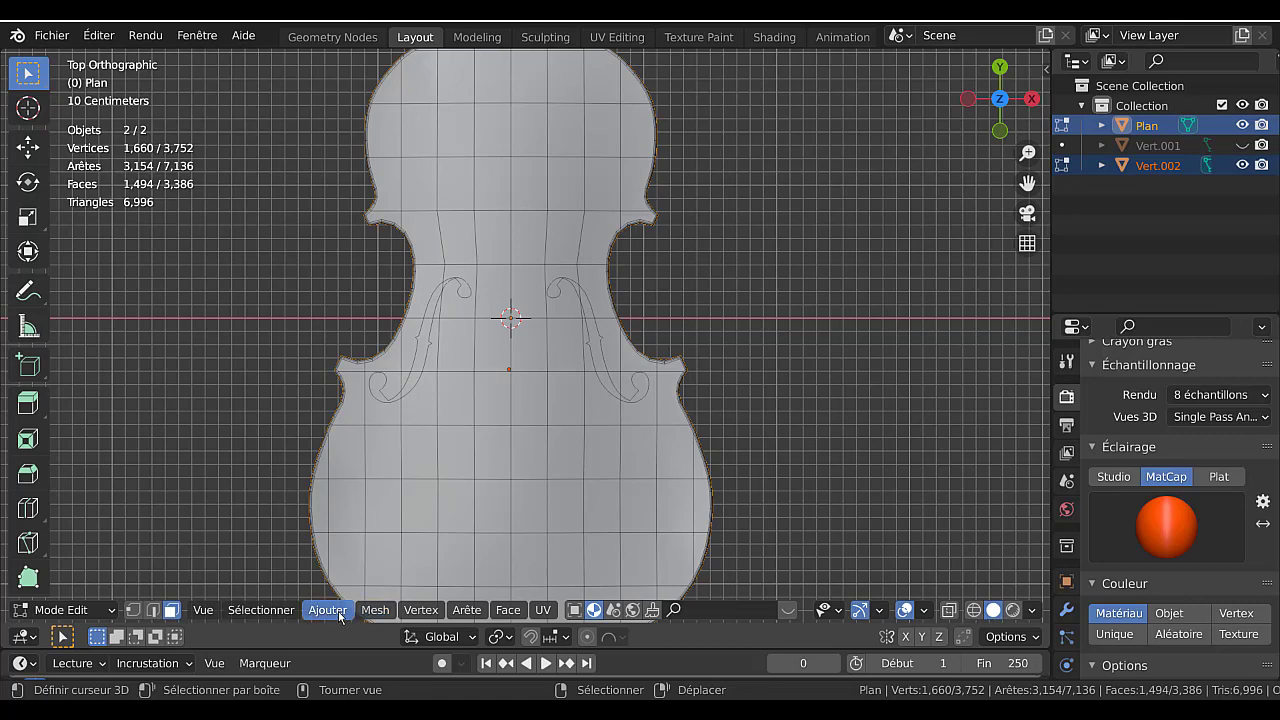
mouse_move(368, 615)
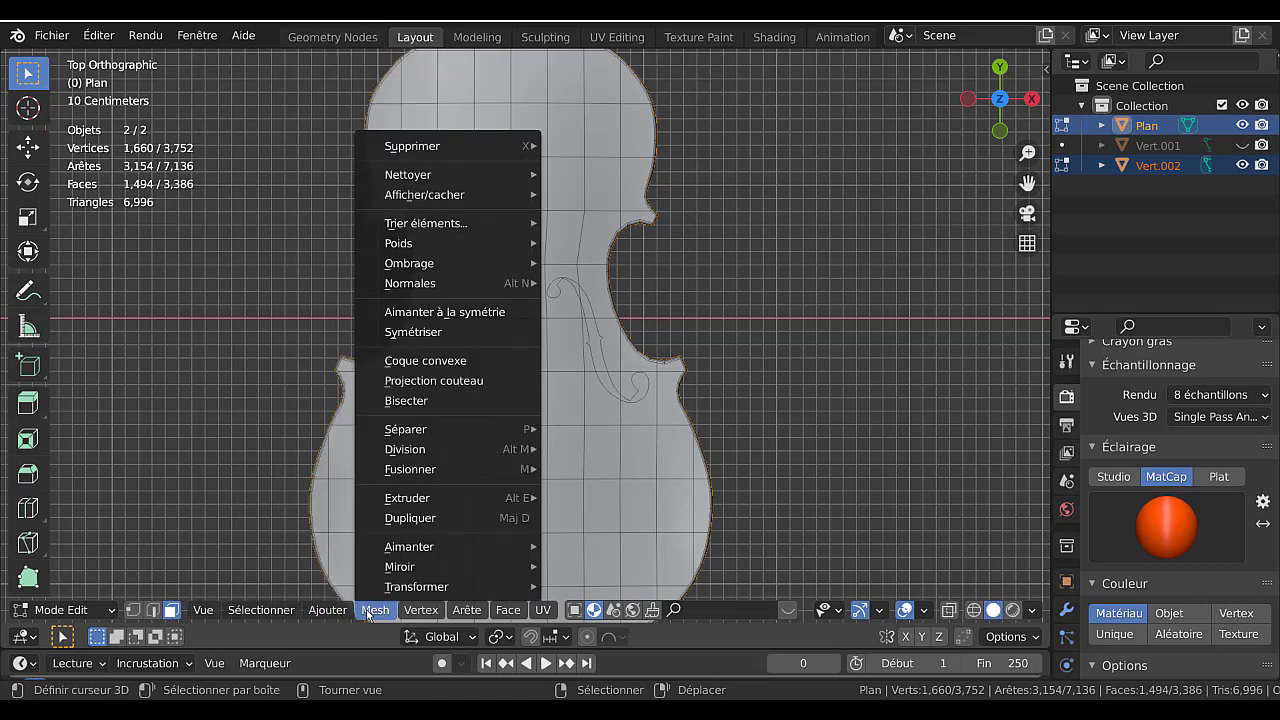
left_click(403, 383)
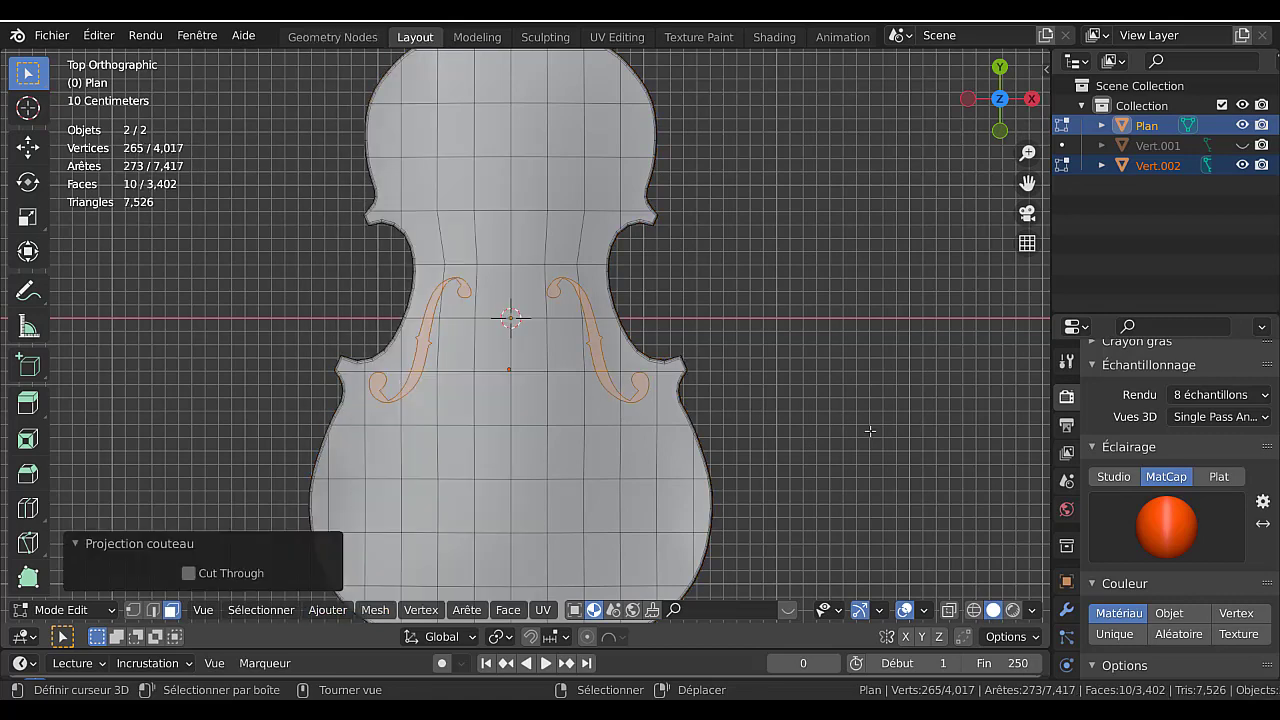
key("Tab")
- Raise the f-hole outlines Vert.002 about 1.38 m along the Z axis and hide both Vert.001 and Vert.002
middle_click_drag(866, 451, 618, 345)
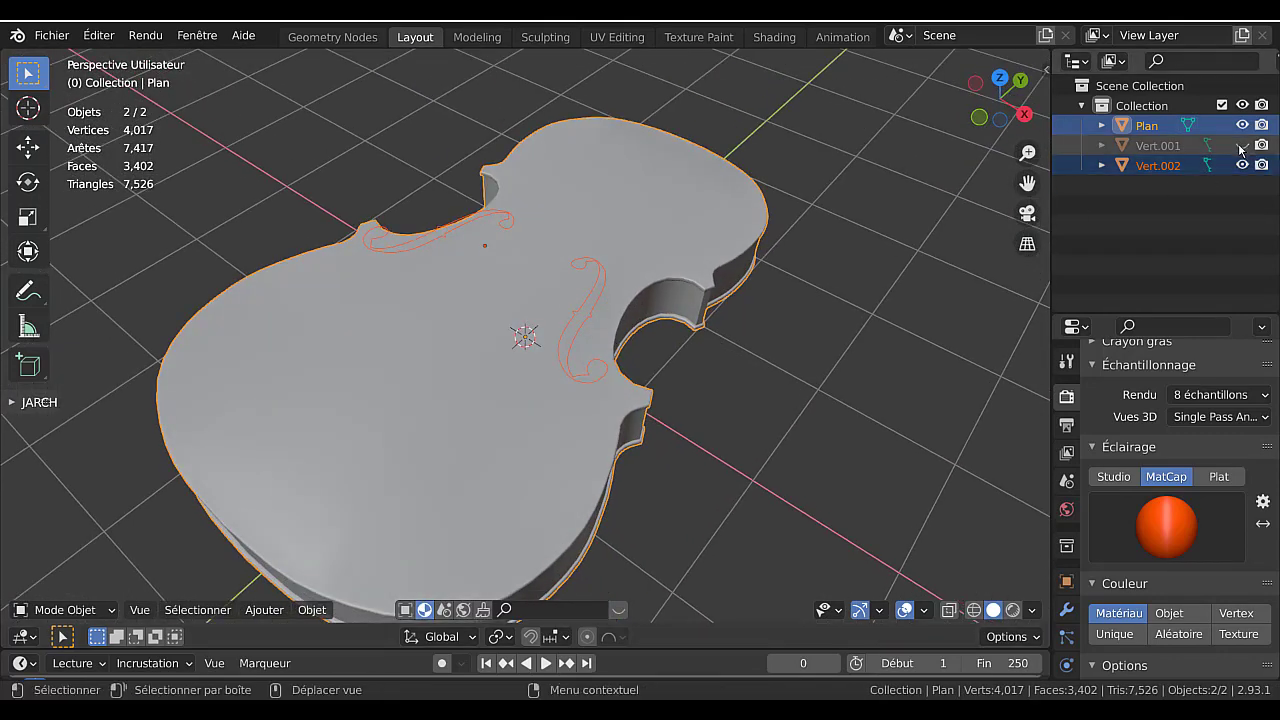
left_click(1242, 145)
left_click(592, 322)
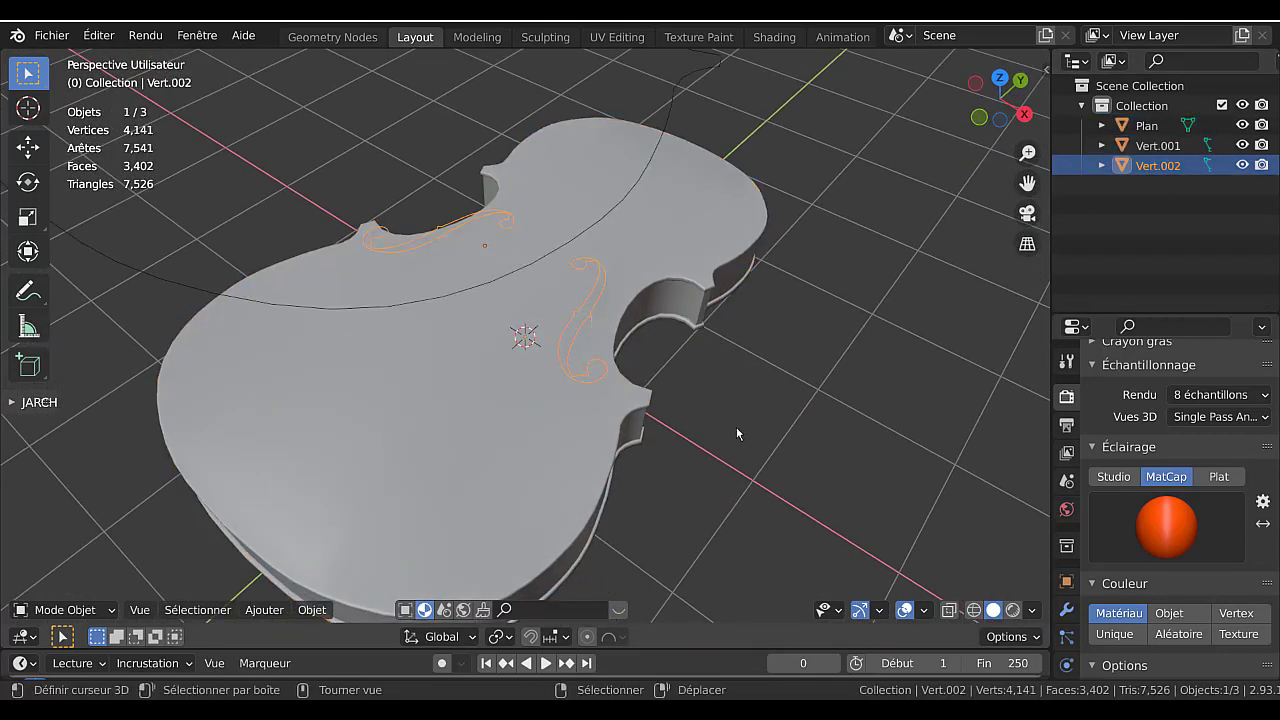
key("g")
key("z")
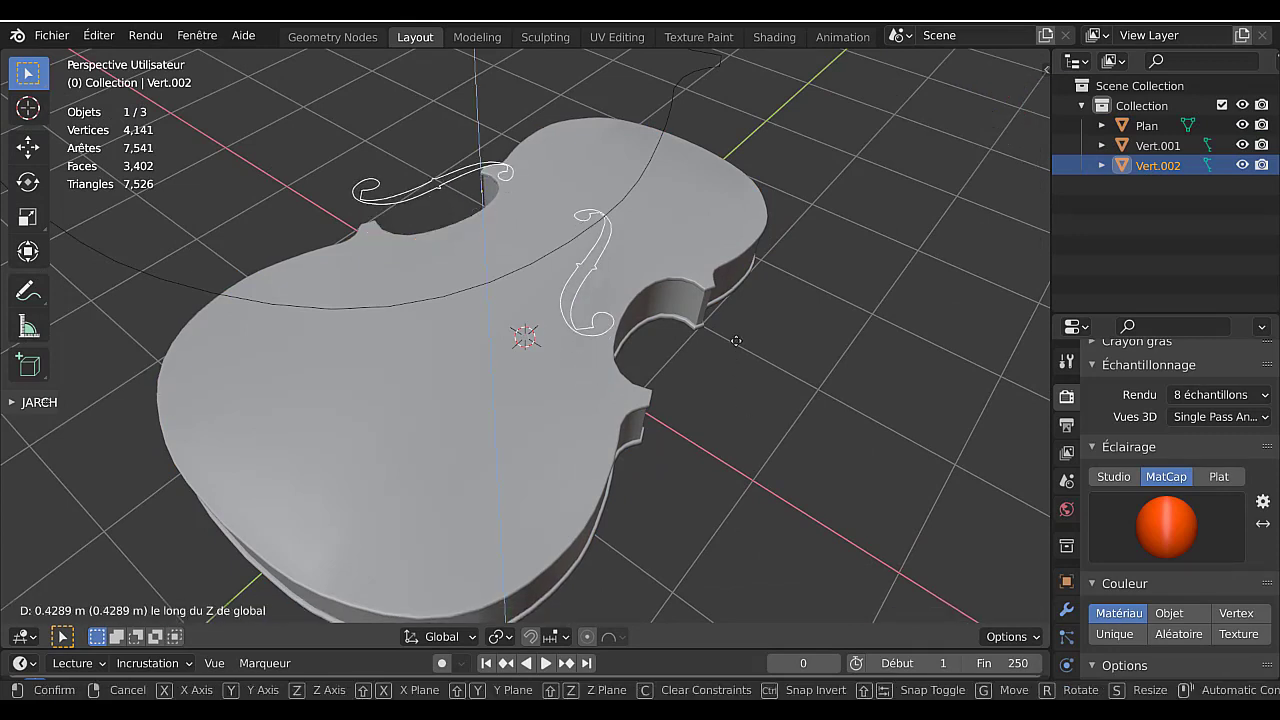
left_click(1088, 175)
left_click(1242, 165)
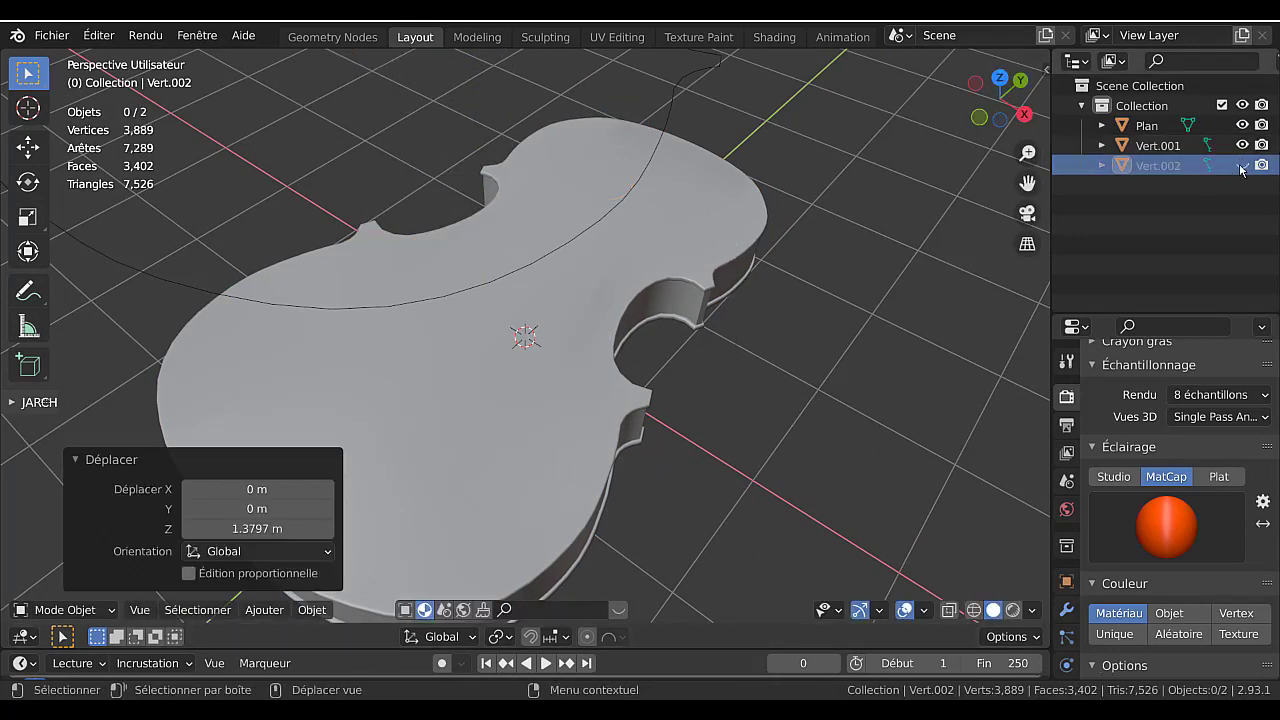
left_click(1242, 145)
- Select the violin body and extrude its f-hole faces about 0.0143 m inward along their normals in Edit Mode
left_click(587, 378)
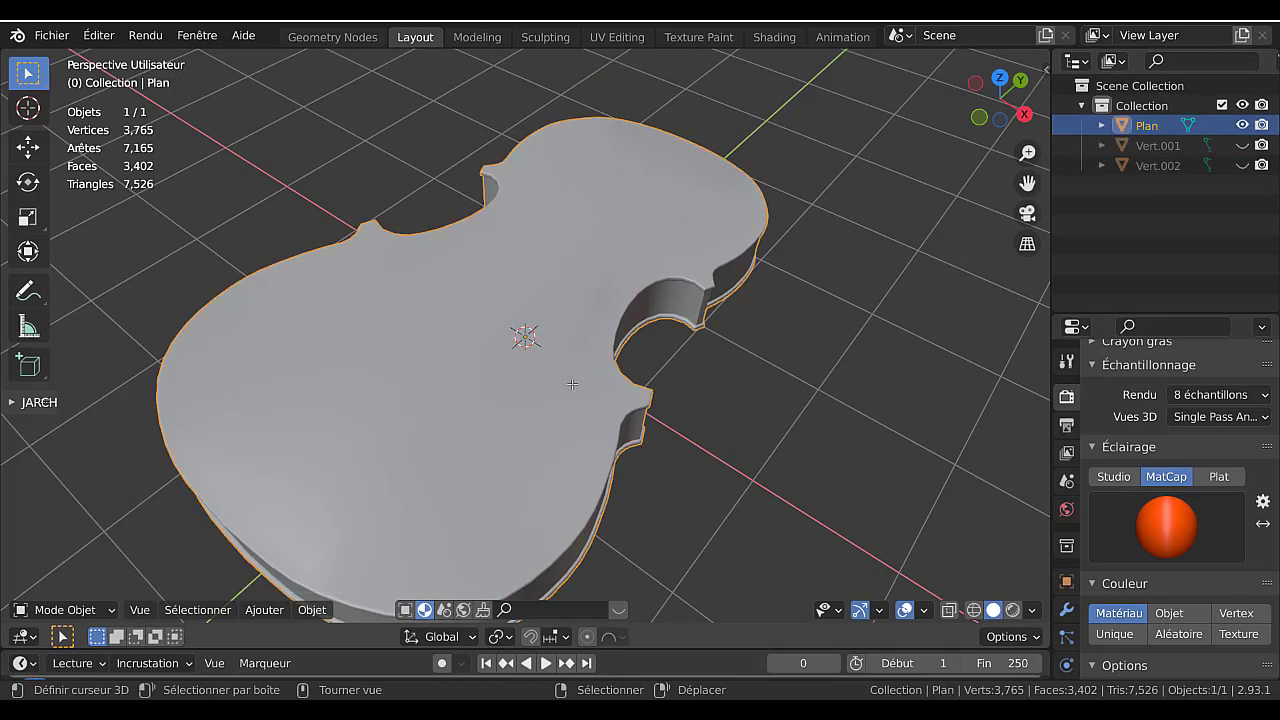
key("Tab")
middle_click_drag(587, 378, 639, 469)
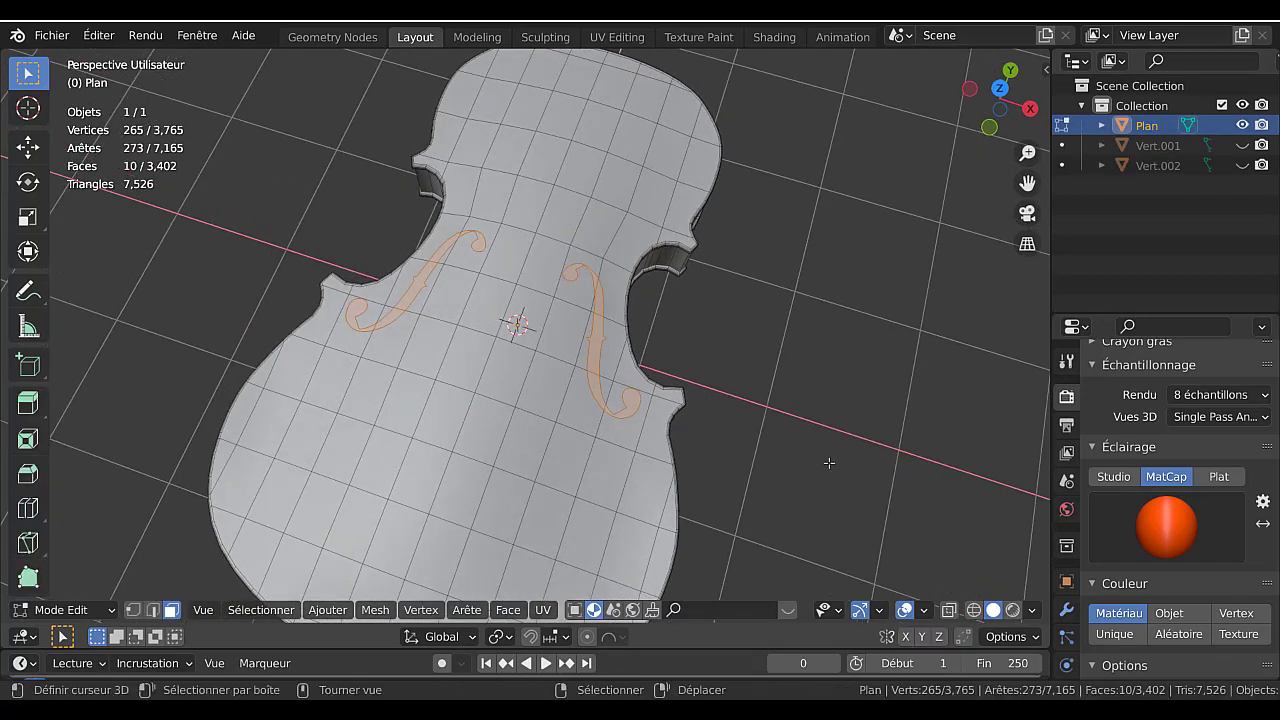
middle_click_drag(830, 464, 766, 361)
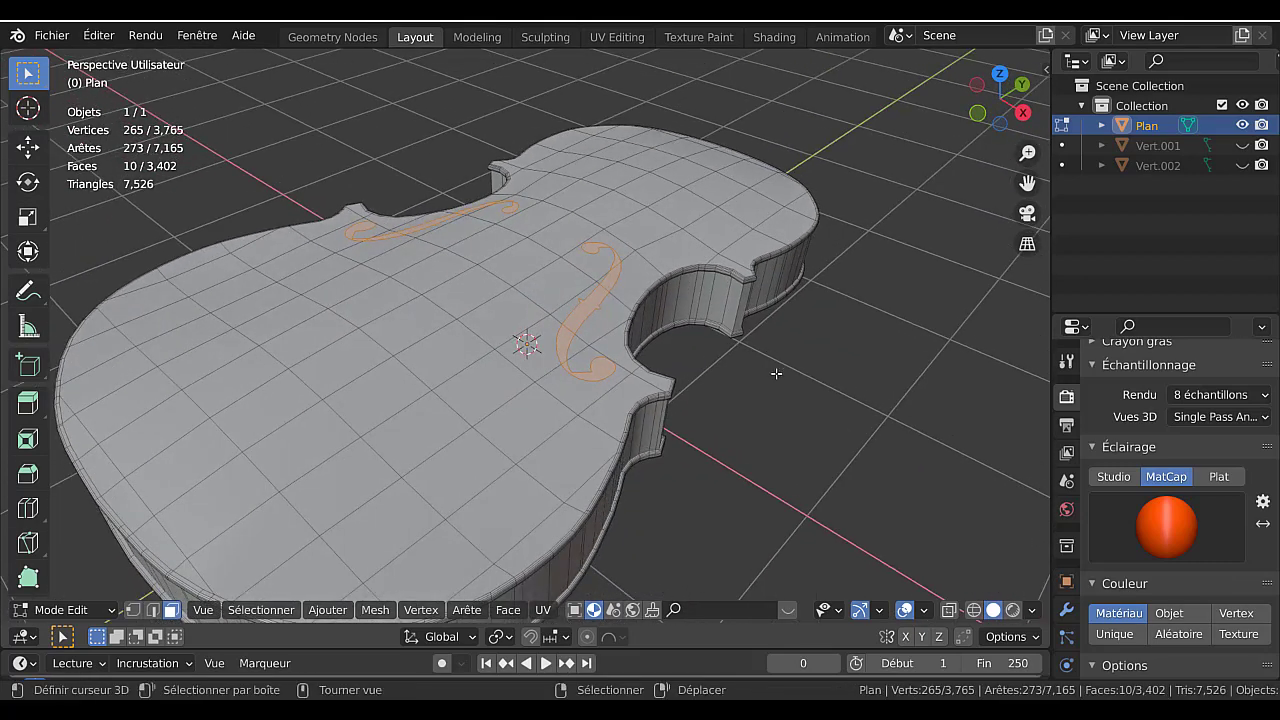
key("r")
key("Escape")
key("e")
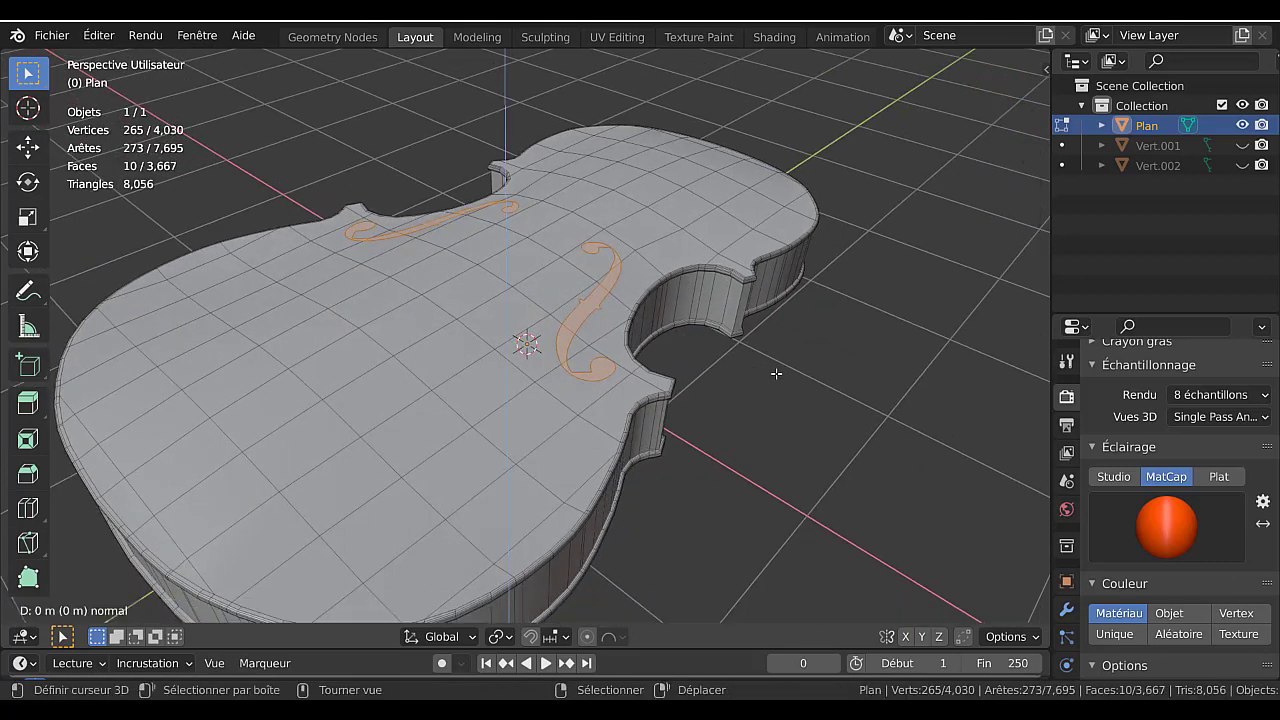
left_click(772, 390)
- Raise the extruded f-hole faces about 0.005 m along the Z axis and delete the faces to open the holes
scroll(771, 372, "up", 2)
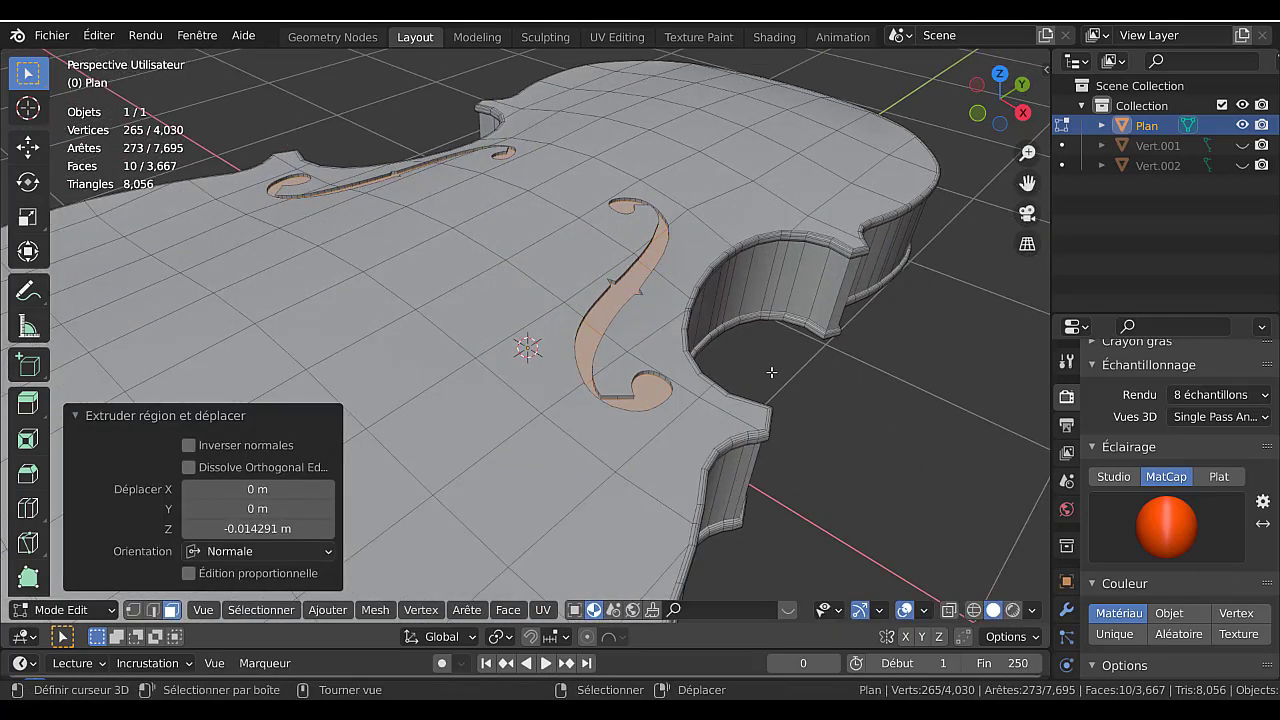
scroll(772, 372, "up", 2)
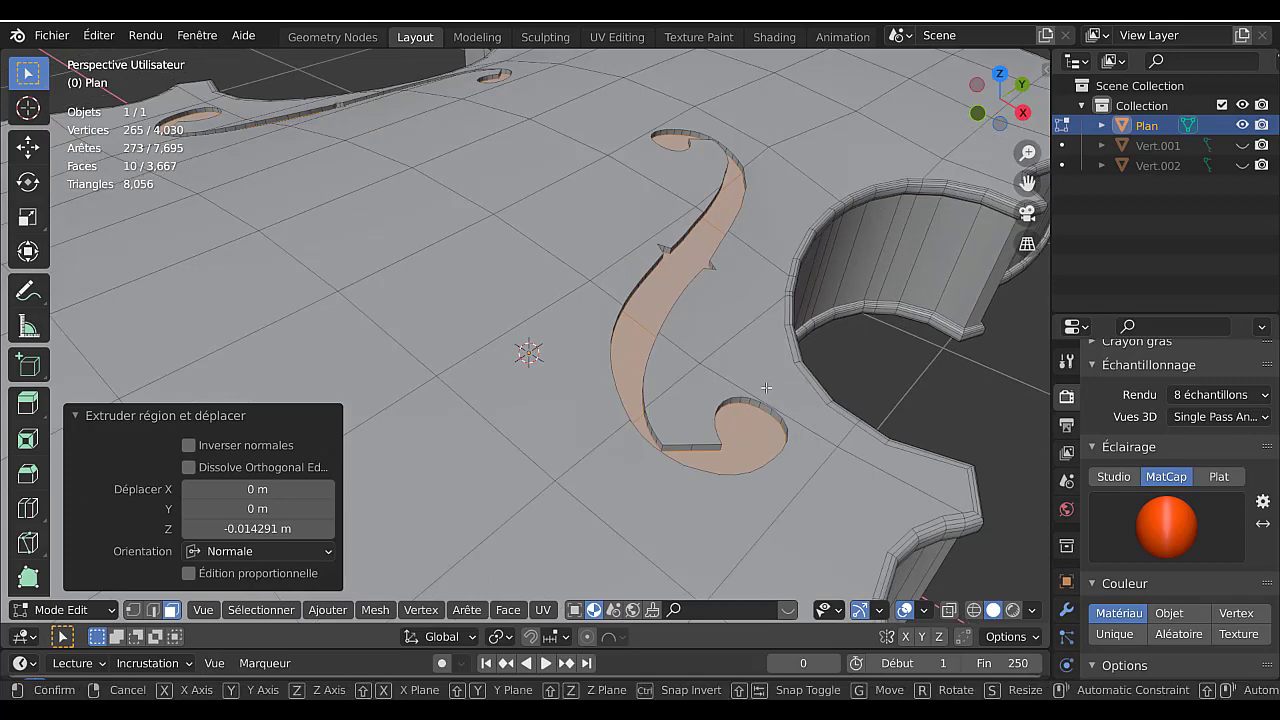
key("g")
key("z")
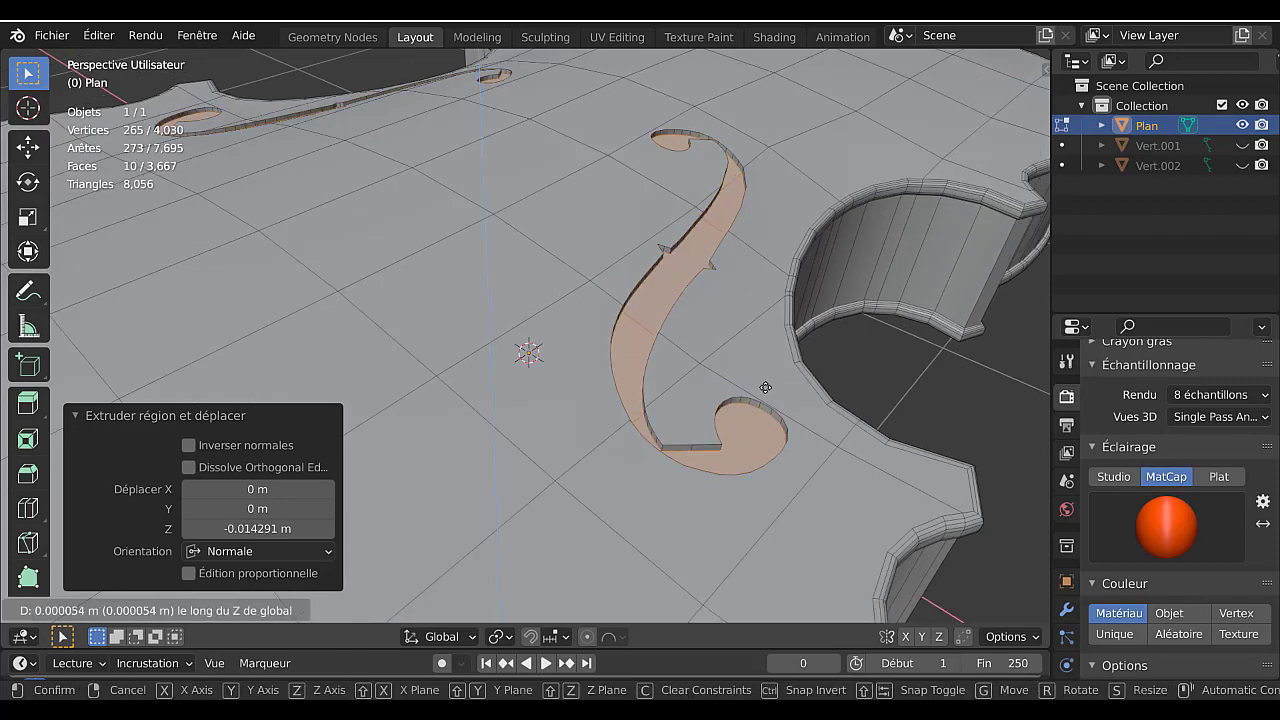
left_click(763, 372)
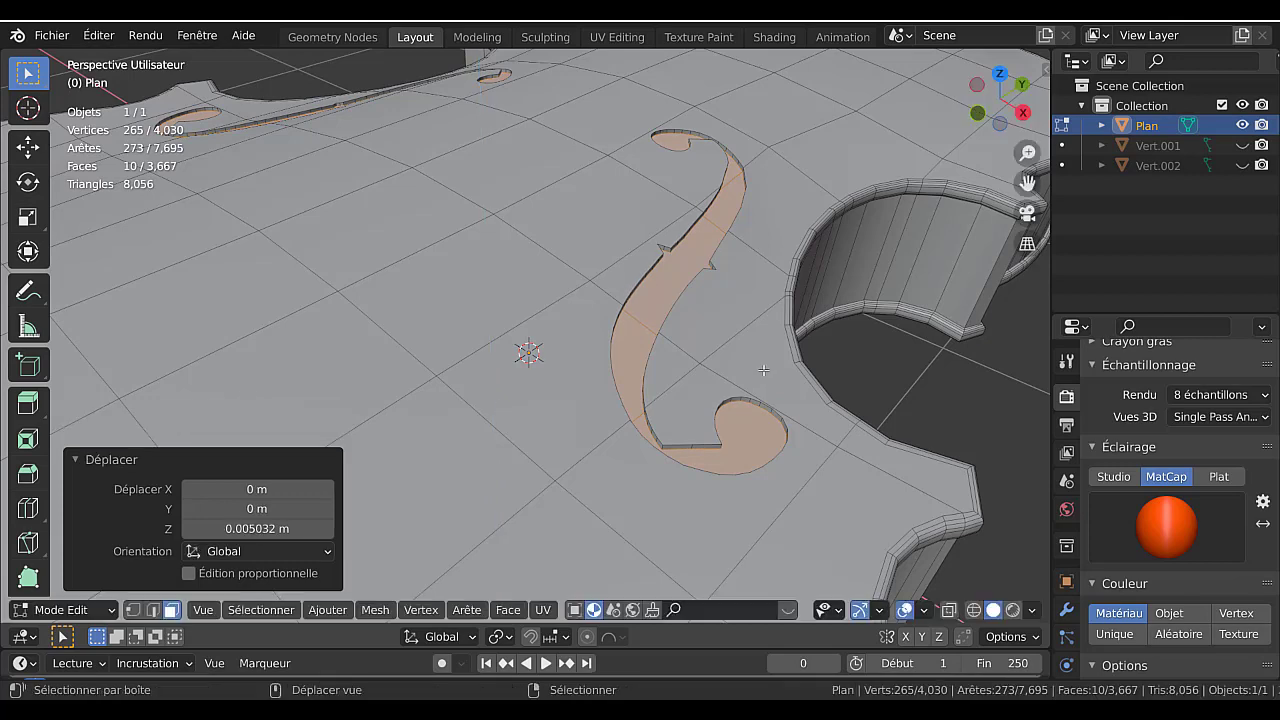
key("x")
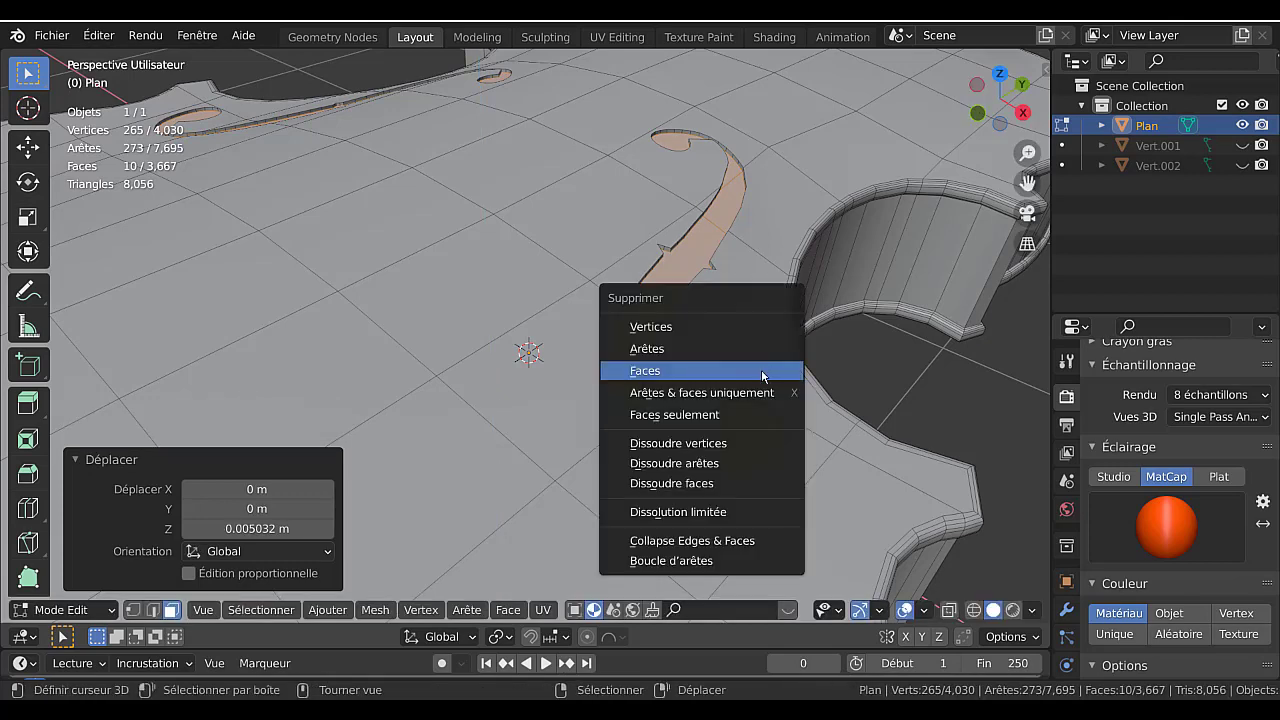
left_click(761, 372)
- Switch the viewport to rendered shading in Object Mode and inspect the f-hole openings and the body's mesh
key("Tab")
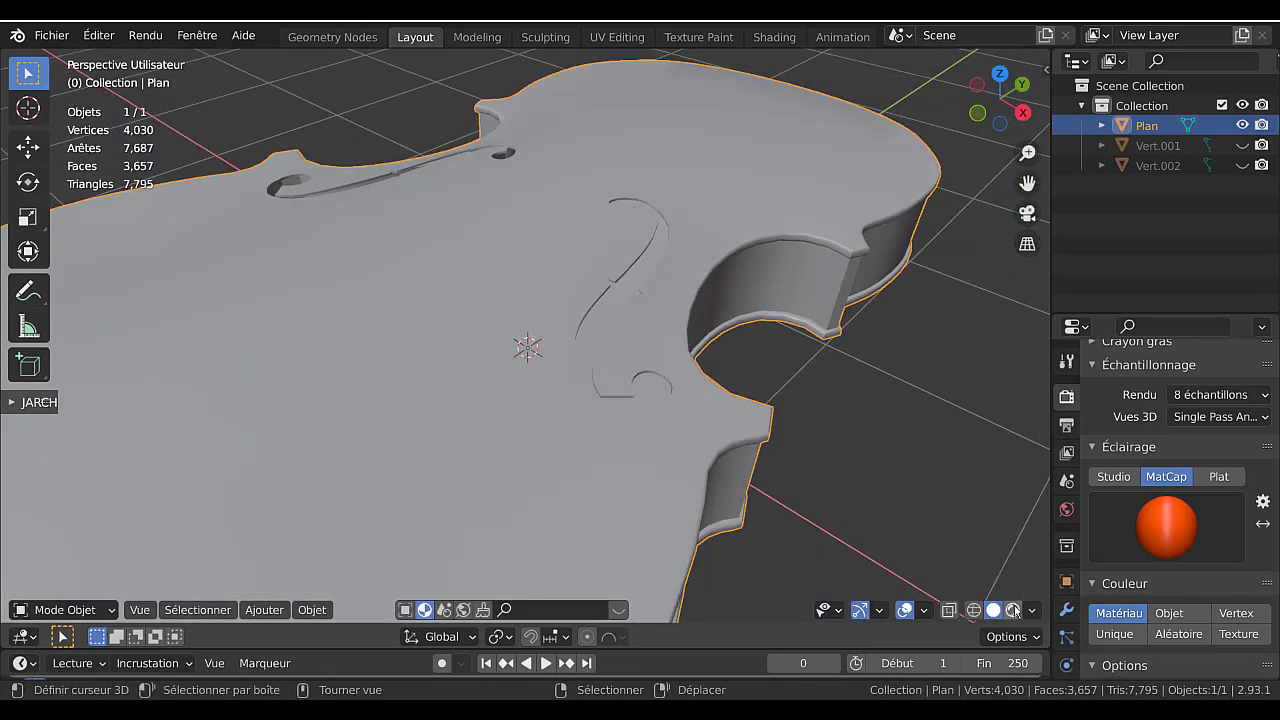
left_click(1013, 610)
mouse_move(802, 374)
middle_mouse_down("alt")
mouse_move(819, 485)
mouse_move(873, 489)
mouse_move(936, 413)
mouse_move(901, 460)
mouse_move(745, 512)
mouse_move(592, 340)
mouse_move(616, 283)
mouse_move(583, 334)
mouse_move(583, 351)
mouse_move(614, 357)
mouse_move(741, 362)
middle_mouse_up("alt")
scroll(902, 455, "down", 6)
scroll(619, 364, "up", 4)
key("Tab")
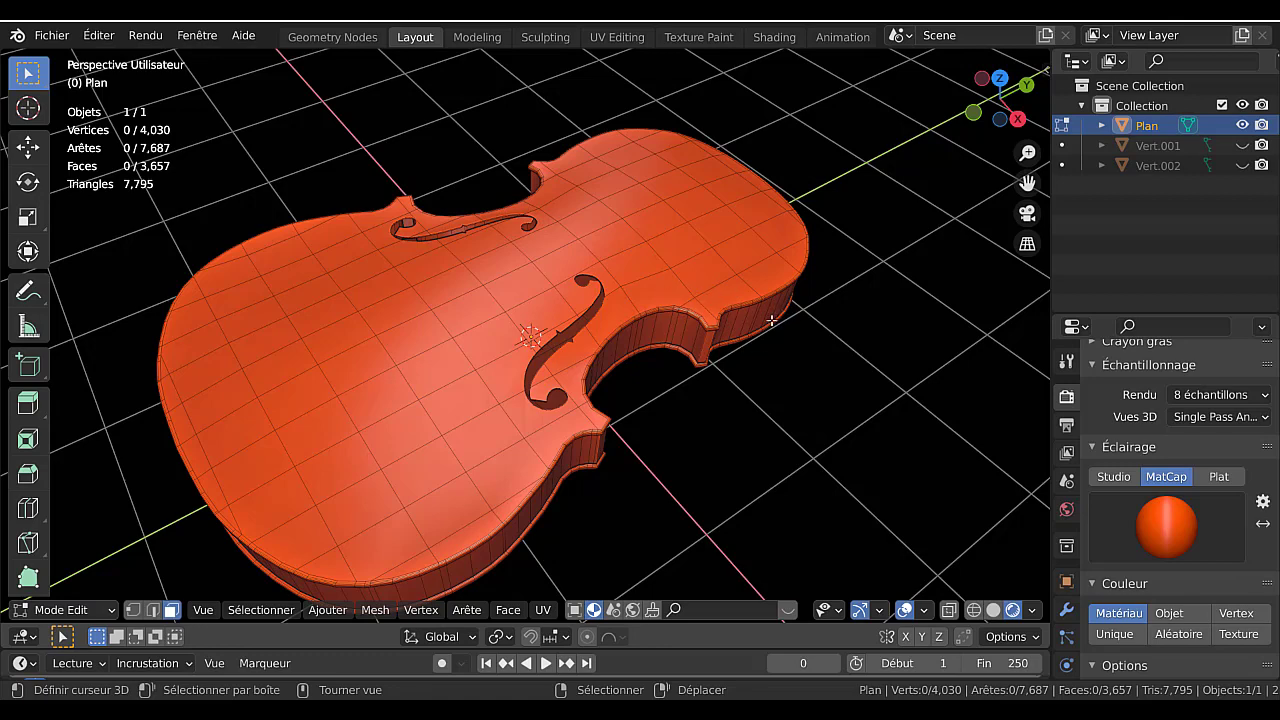
middle_click_drag(772, 320, 763, 355)
key("Tab")
scroll(763, 355, "up", 3)
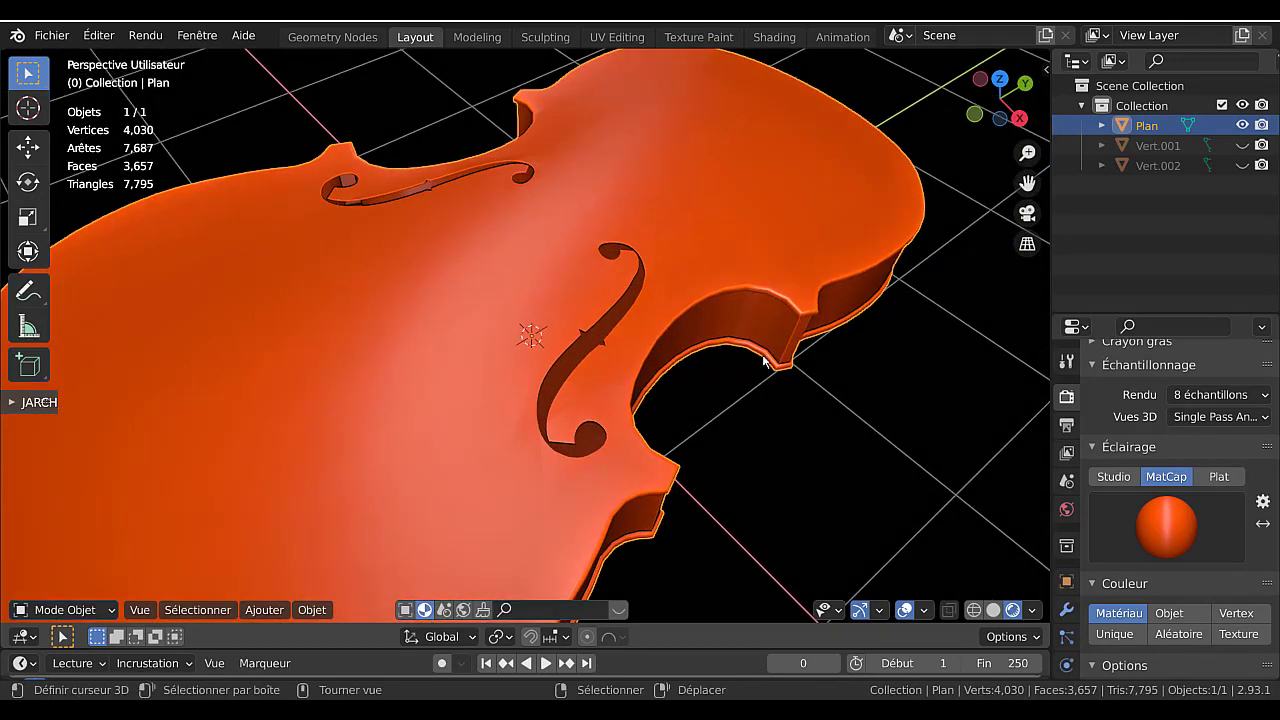
scroll(899, 416, "down", 3)
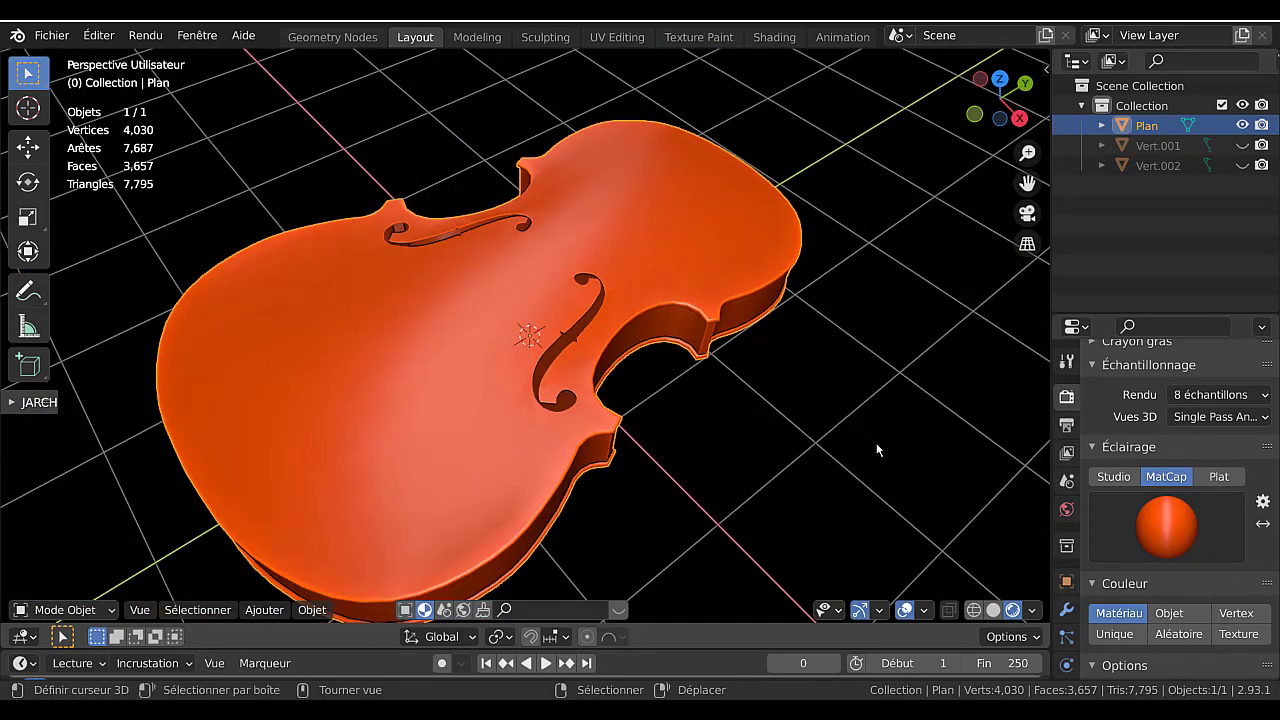
scroll(645, 358, "up", 3)
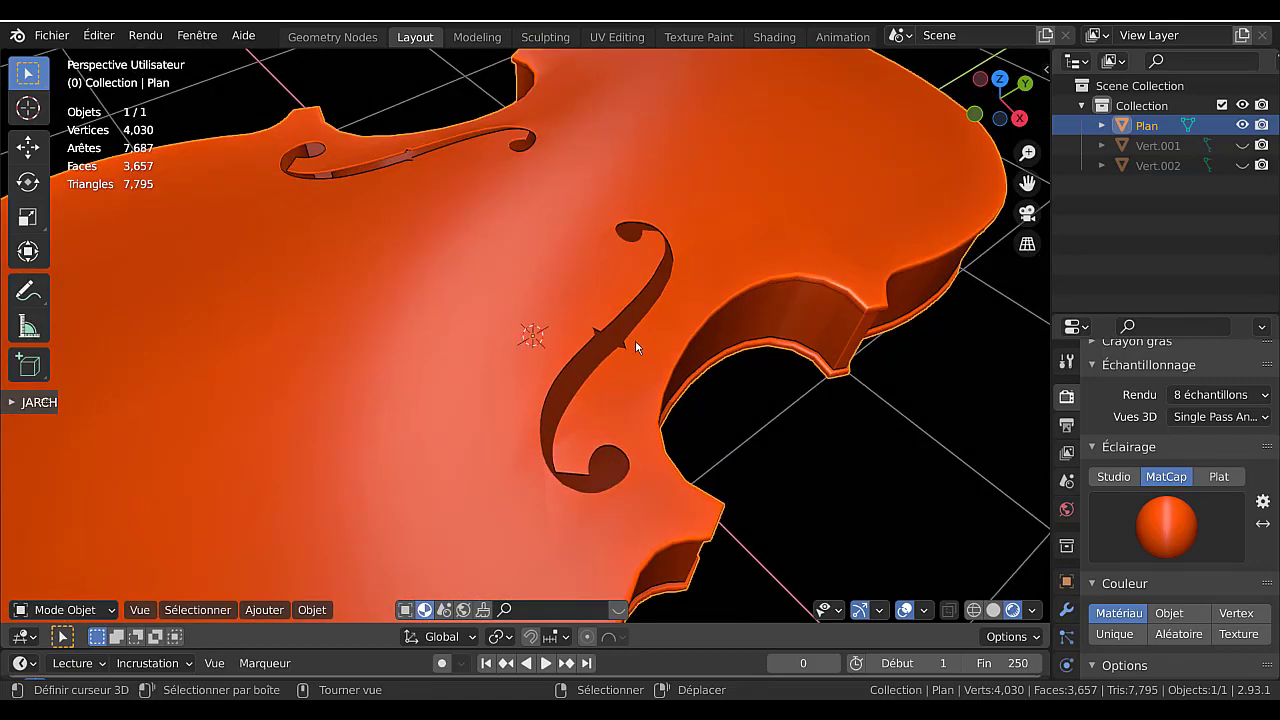
- Undo the f-hole deletion, extrusion and outline changes back to before the knife projection
key("Tab")
key("ctrl+z")
key("ctrl+z")
key("ctrl+z")
key("ctrl+z")
key("ctrl+z")
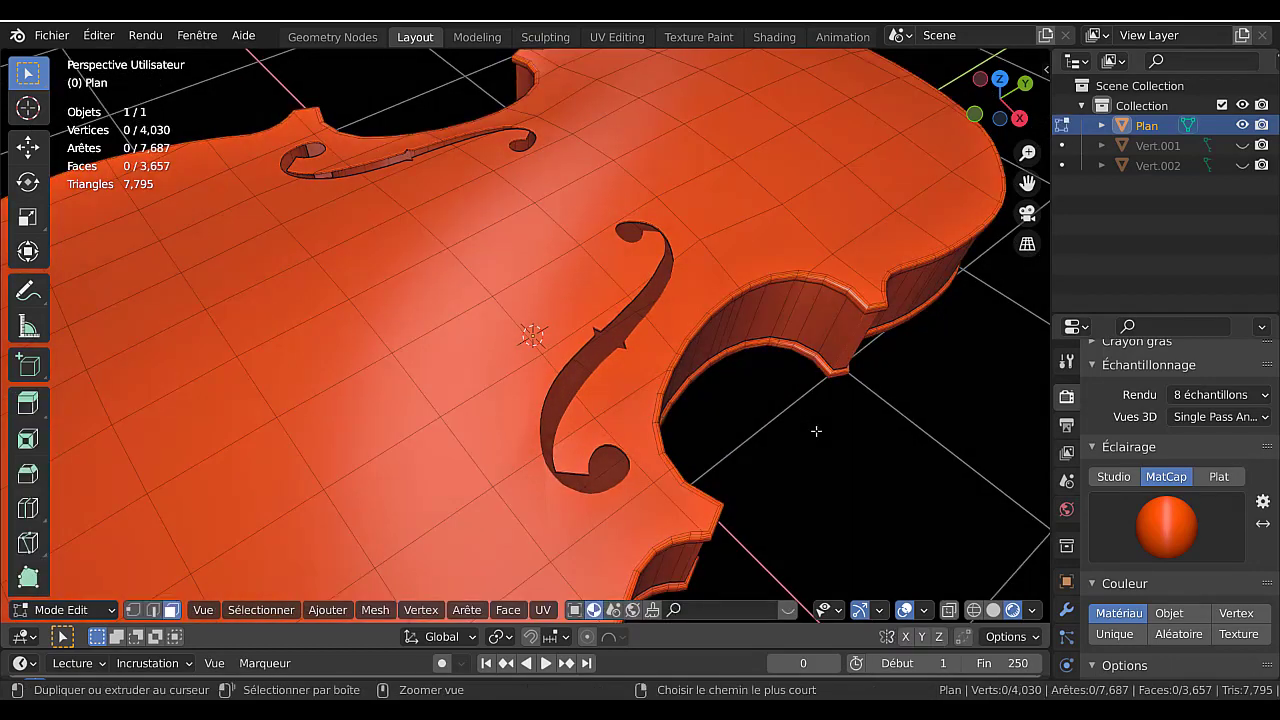
key("ctrl+z")
key("ctrl+z")
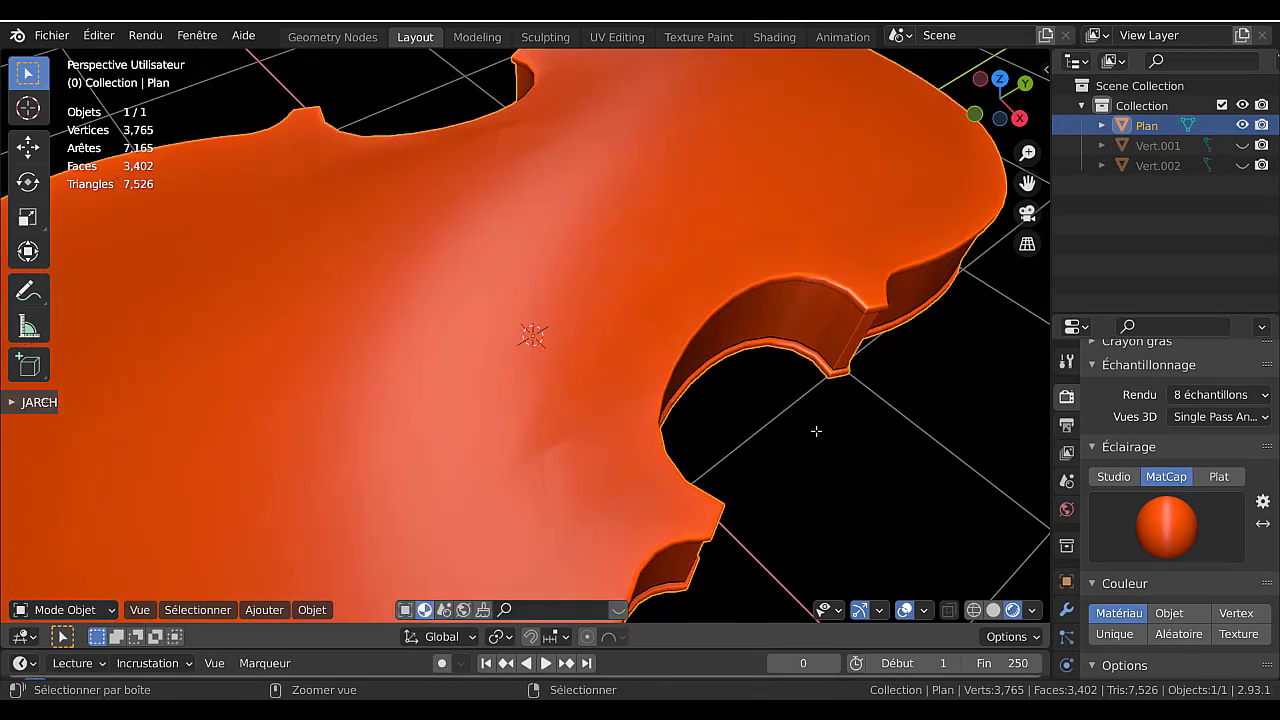
key("shift+h")
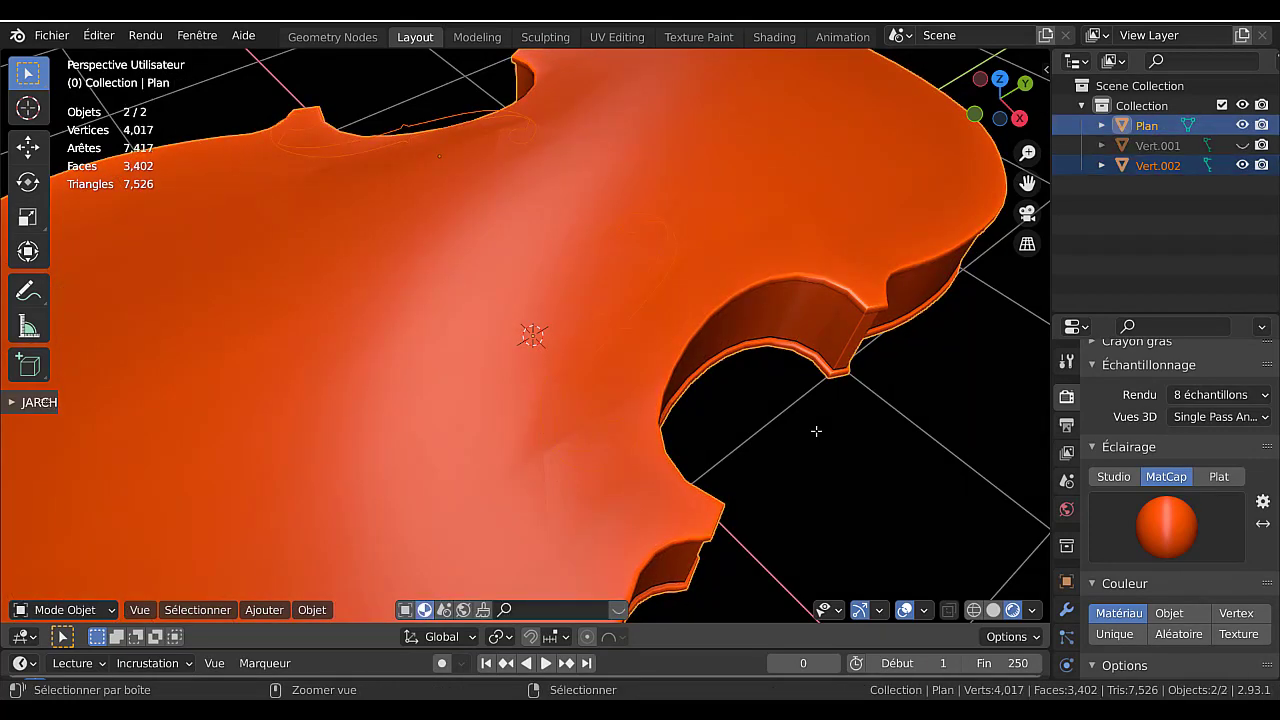
key("Tab")
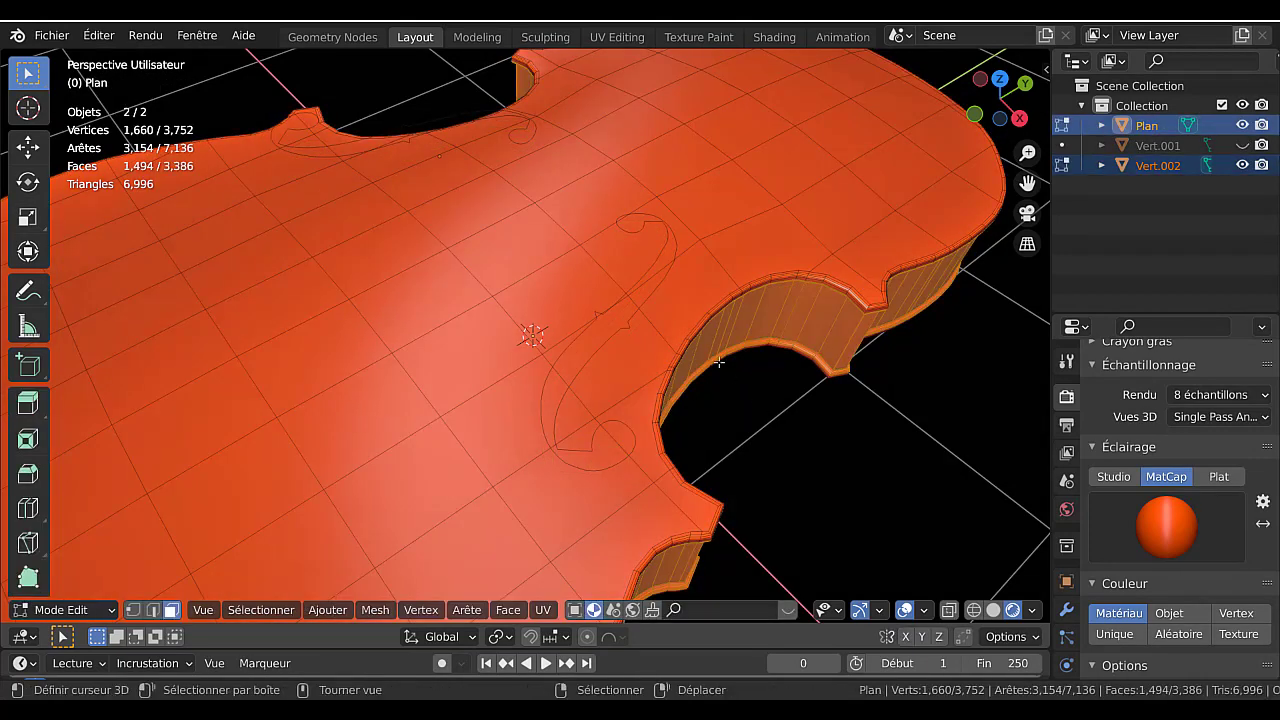
- Return to Object Mode, select only the violin body and add a Subdivision Surface modifier to it
left_click(655, 295)
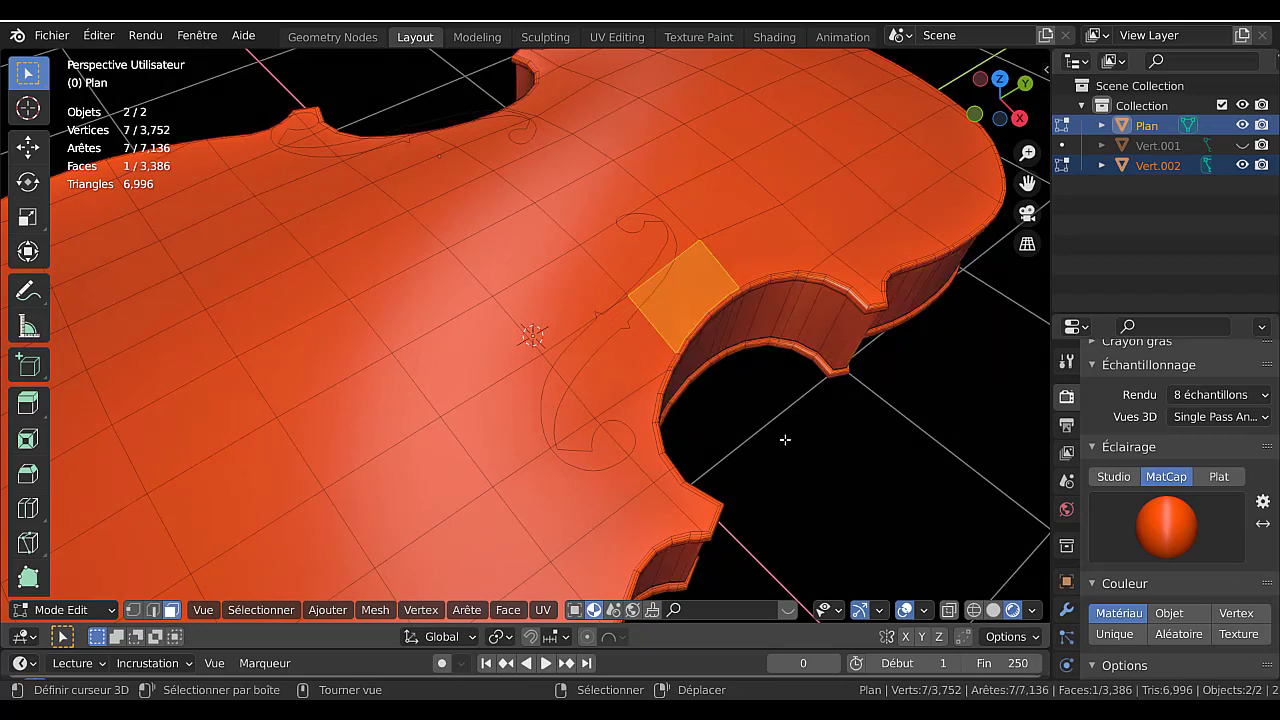
key("Tab")
middle_click_drag(787, 444, 779, 412)
left_click(672, 323)
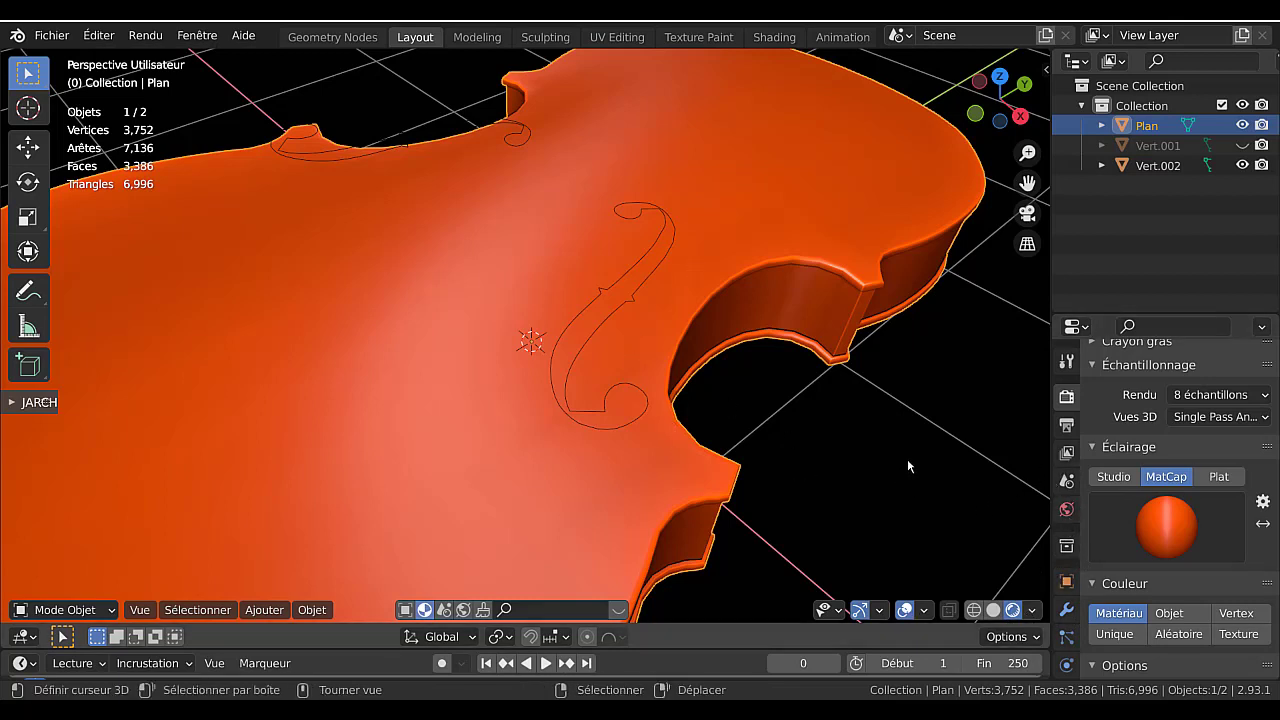
middle_click_drag(923, 466, 906, 411)
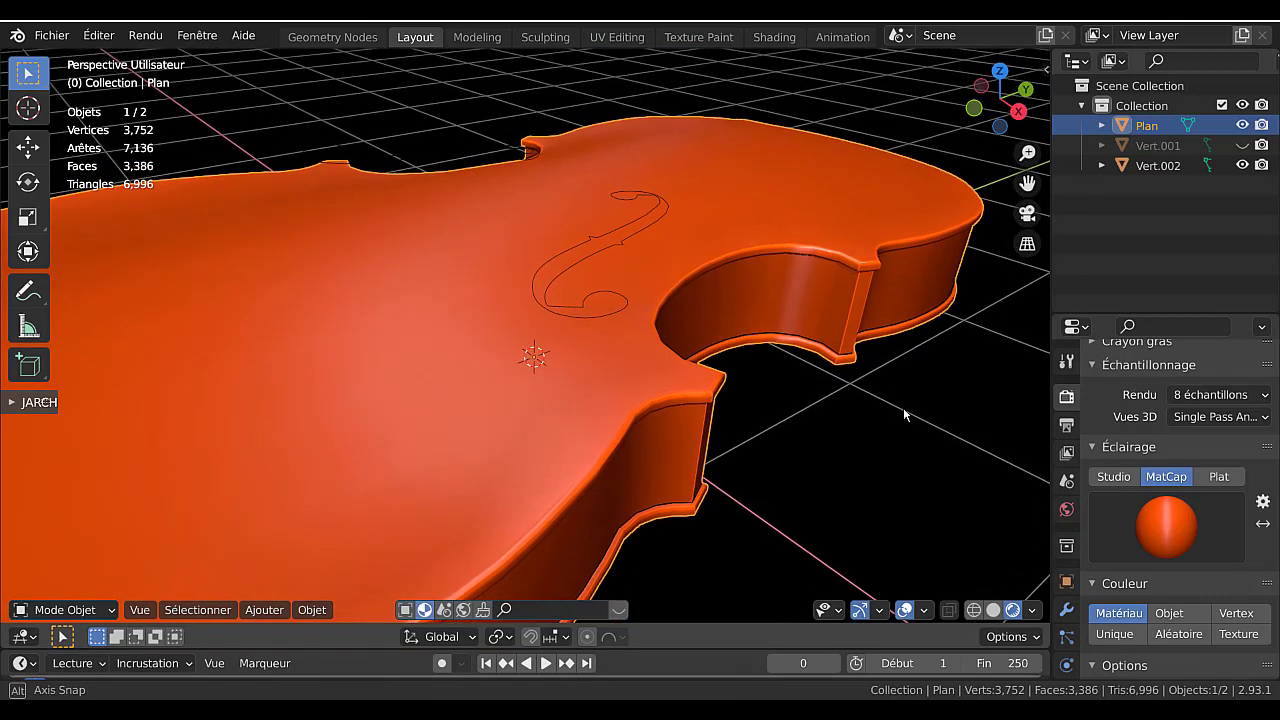
left_click(1066, 612)
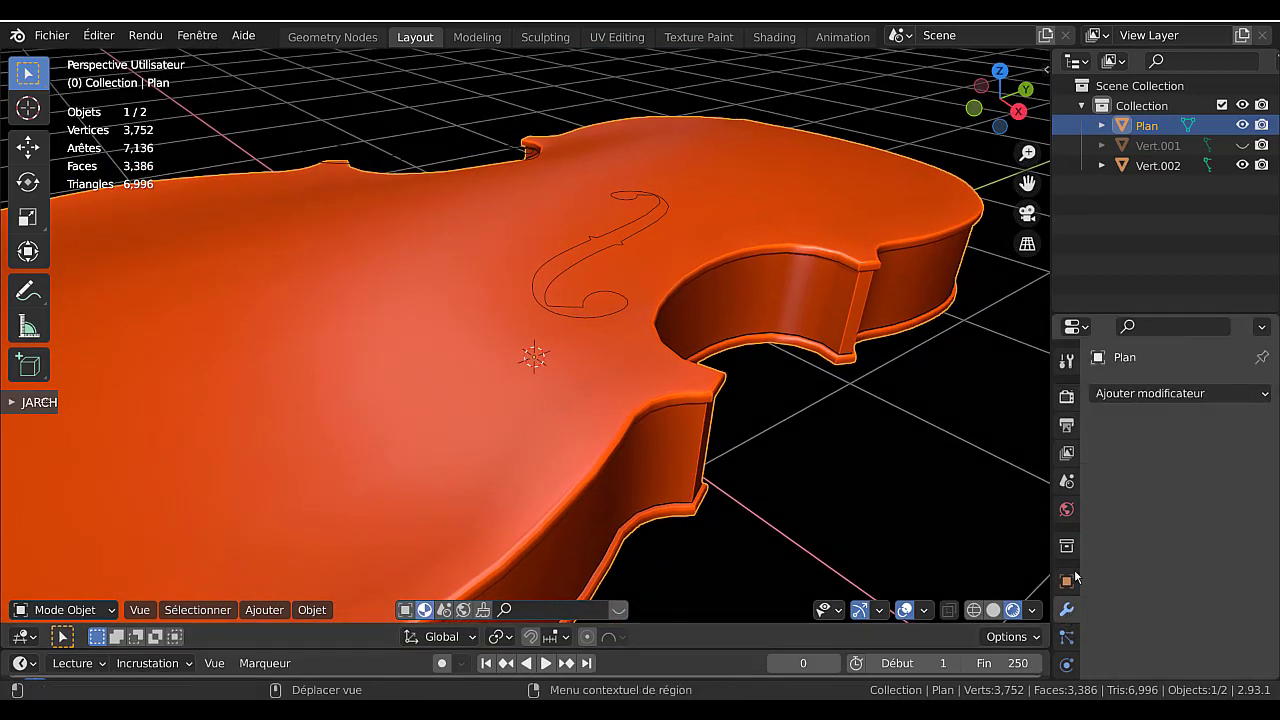
left_click(1140, 393)
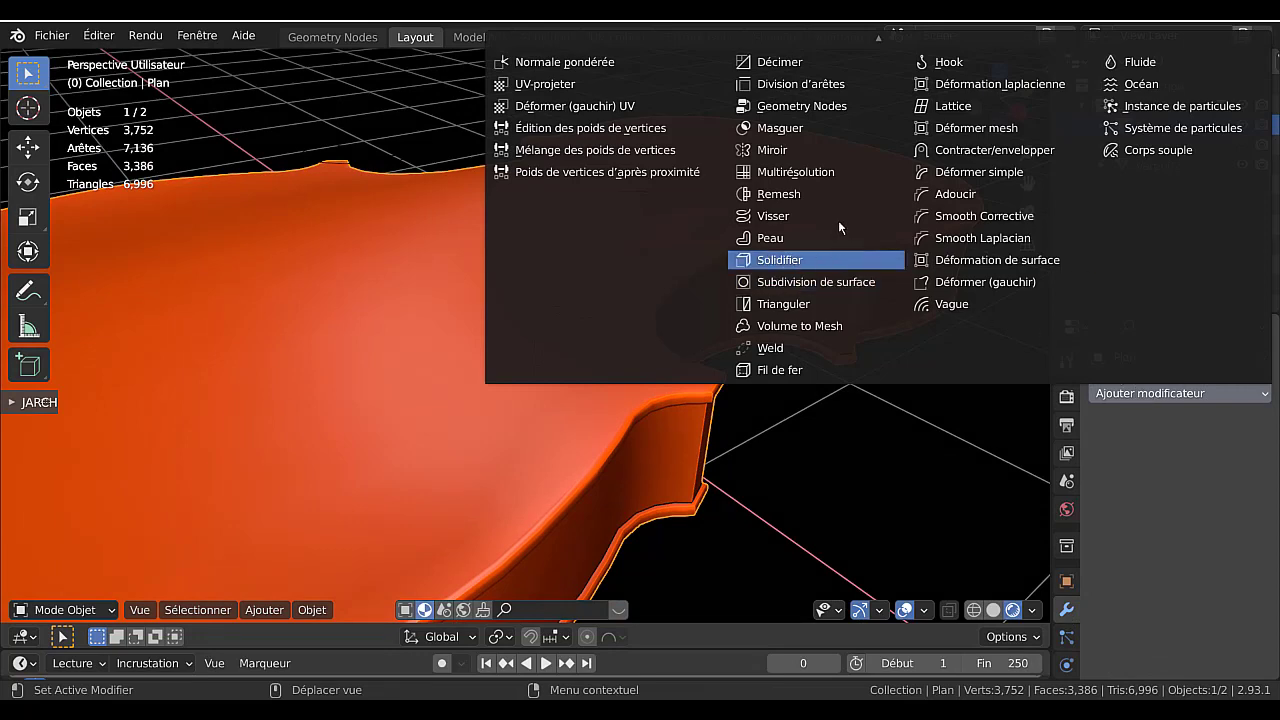
left_click(818, 283)
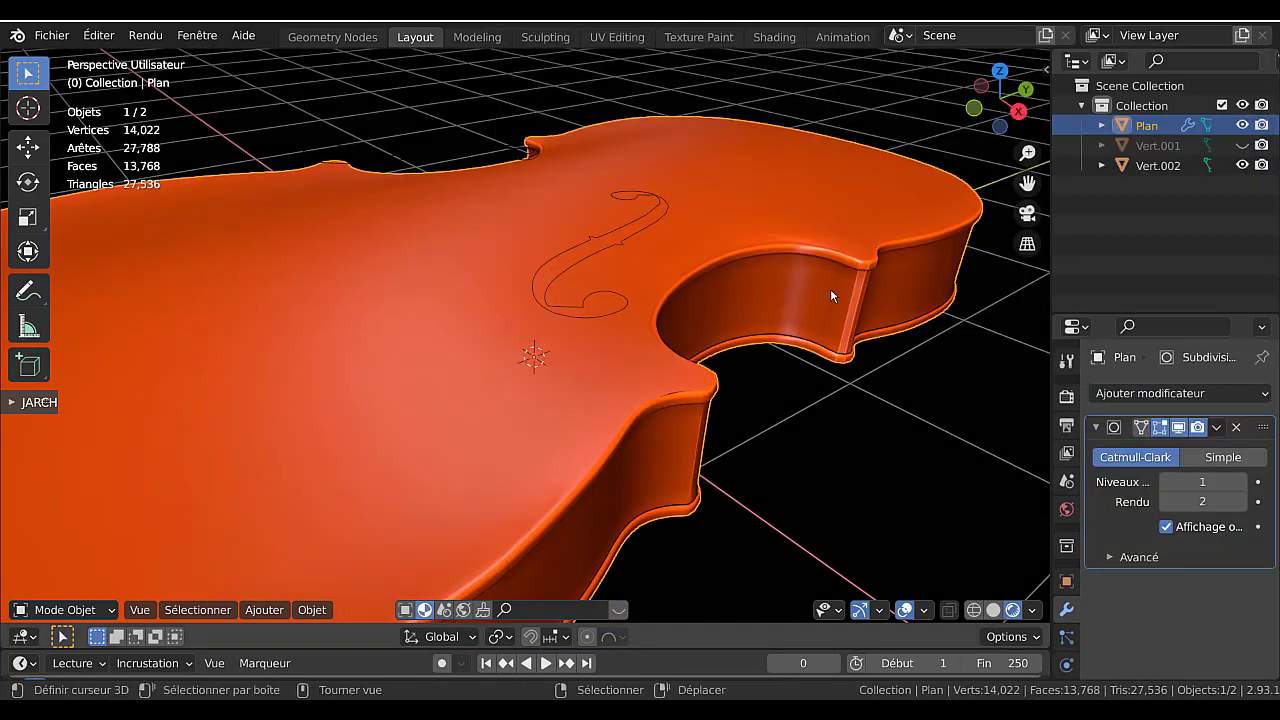
- Check the smoothed rims and waist corners against the mesh, and set the subdivision modifier's viewport level to 2
middle_click_drag(815, 345, 702, 388)
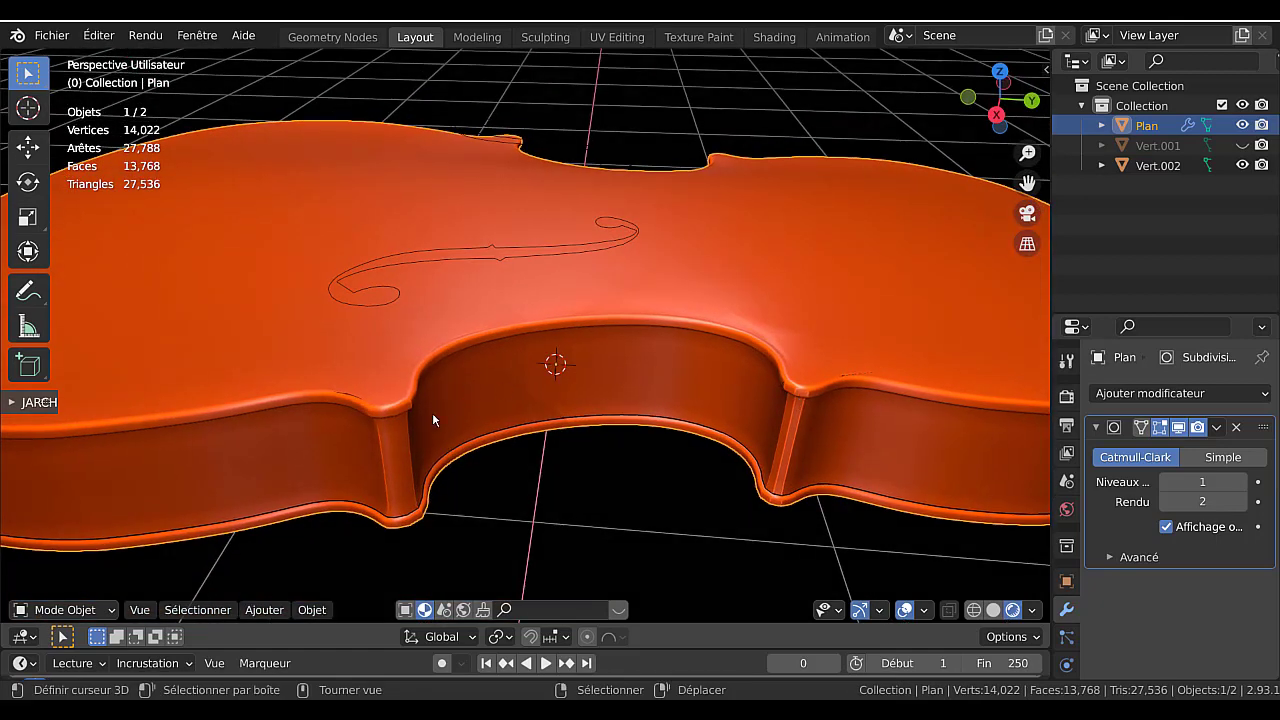
middle_click_drag(432, 420, 520, 384, "shift")
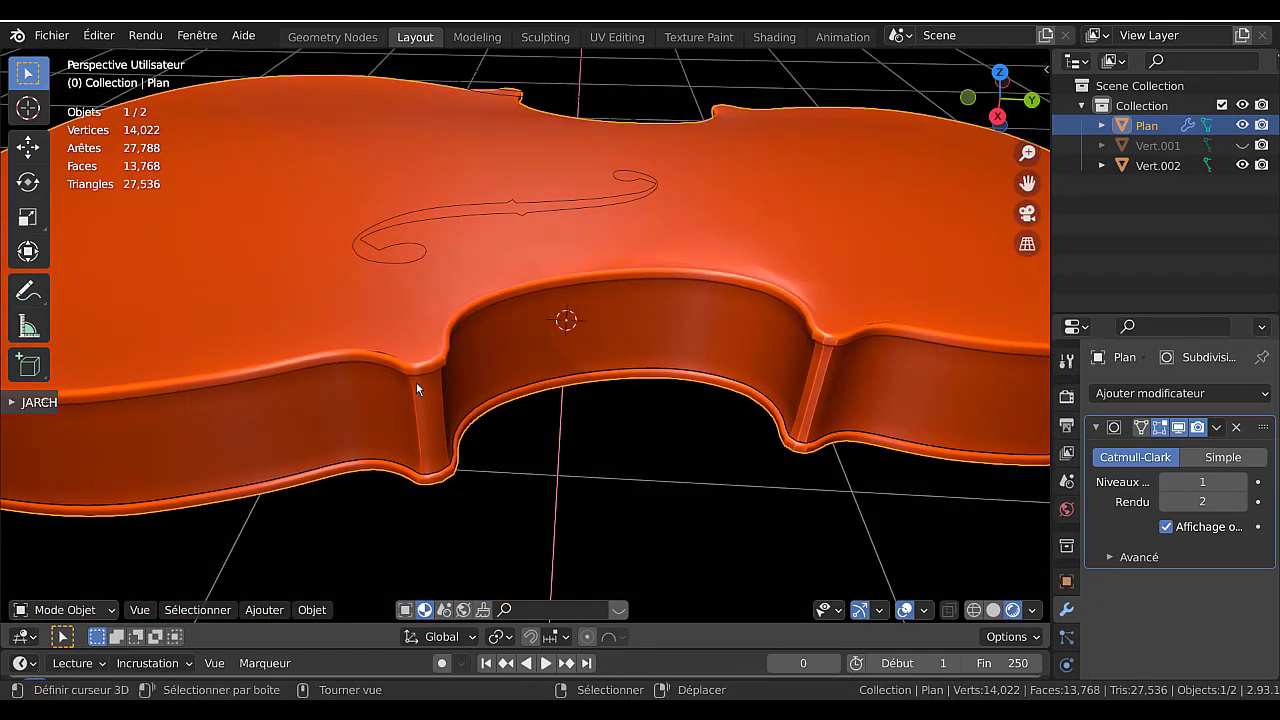
key("Tab")
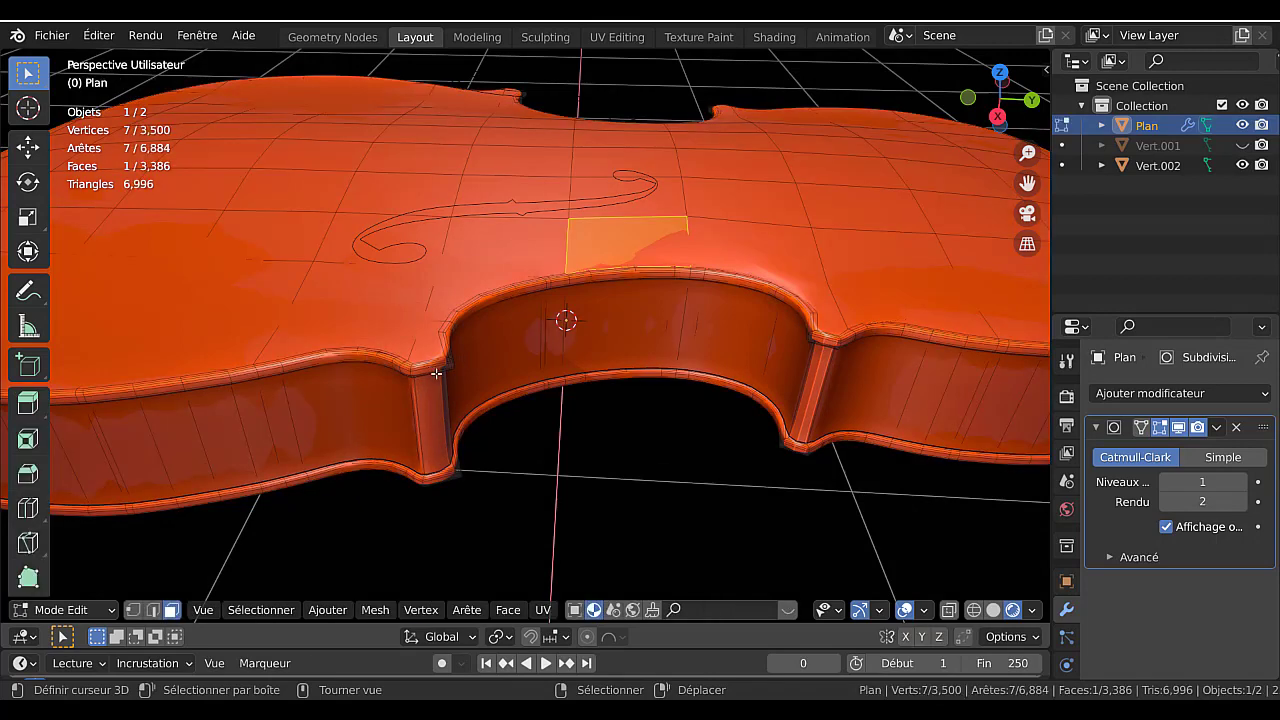
scroll(436, 373, "up", 1)
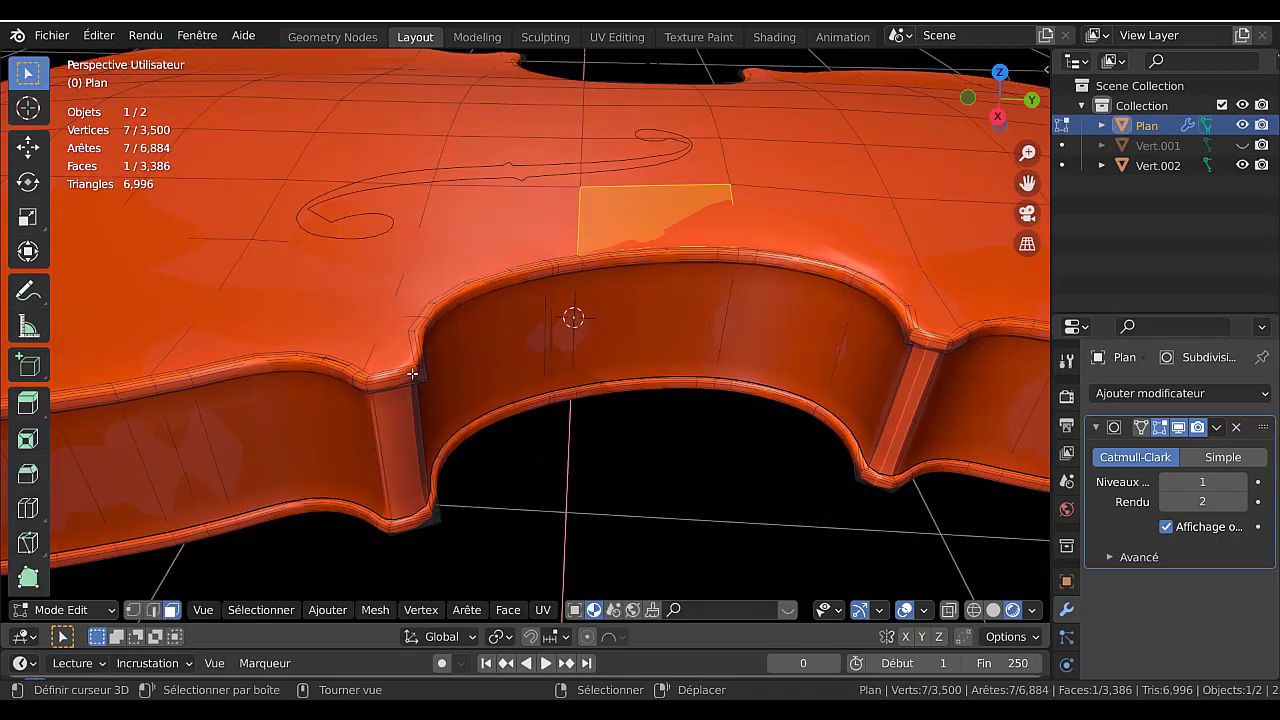
scroll(396, 381, "down", 3)
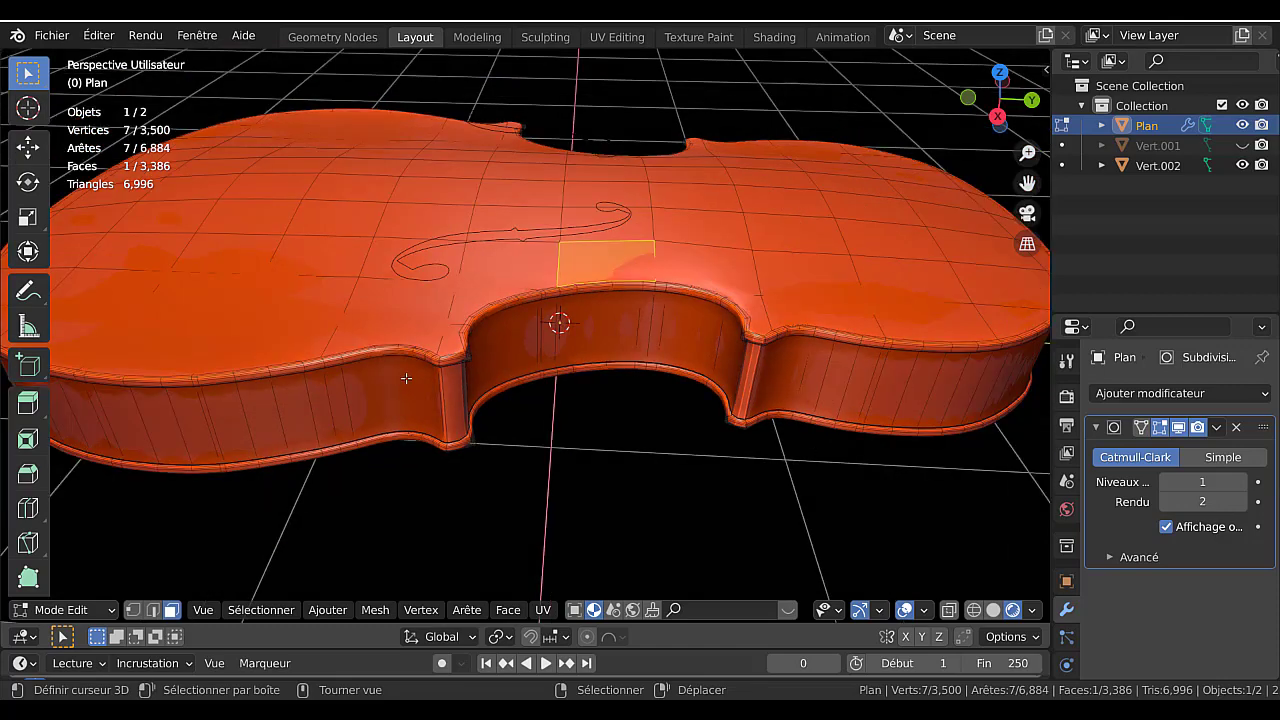
key("Tab")
mouse_move(590, 343)
middle_mouse_down()
mouse_move(574, 334)
mouse_move(574, 290)
mouse_move(674, 471)
mouse_move(714, 437)
mouse_move(774, 457)
mouse_move(663, 378)
mouse_move(583, 354)
middle_mouse_up()
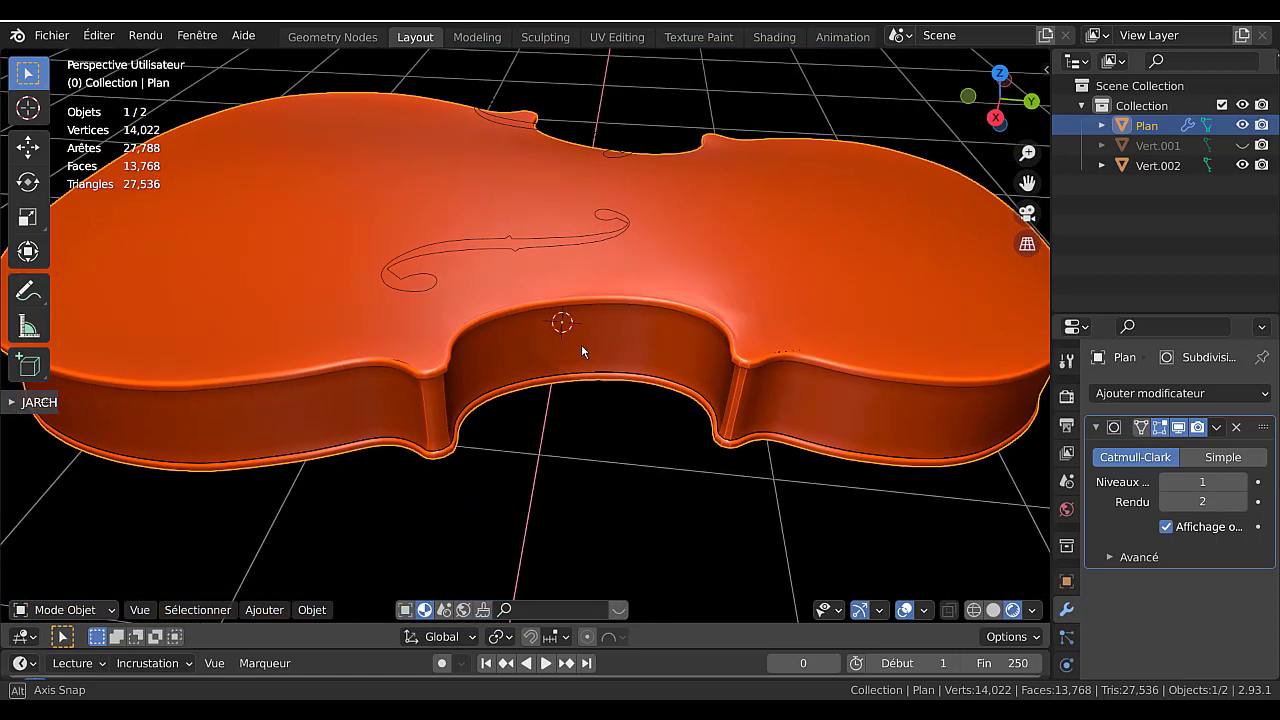
left_click(1241, 483)
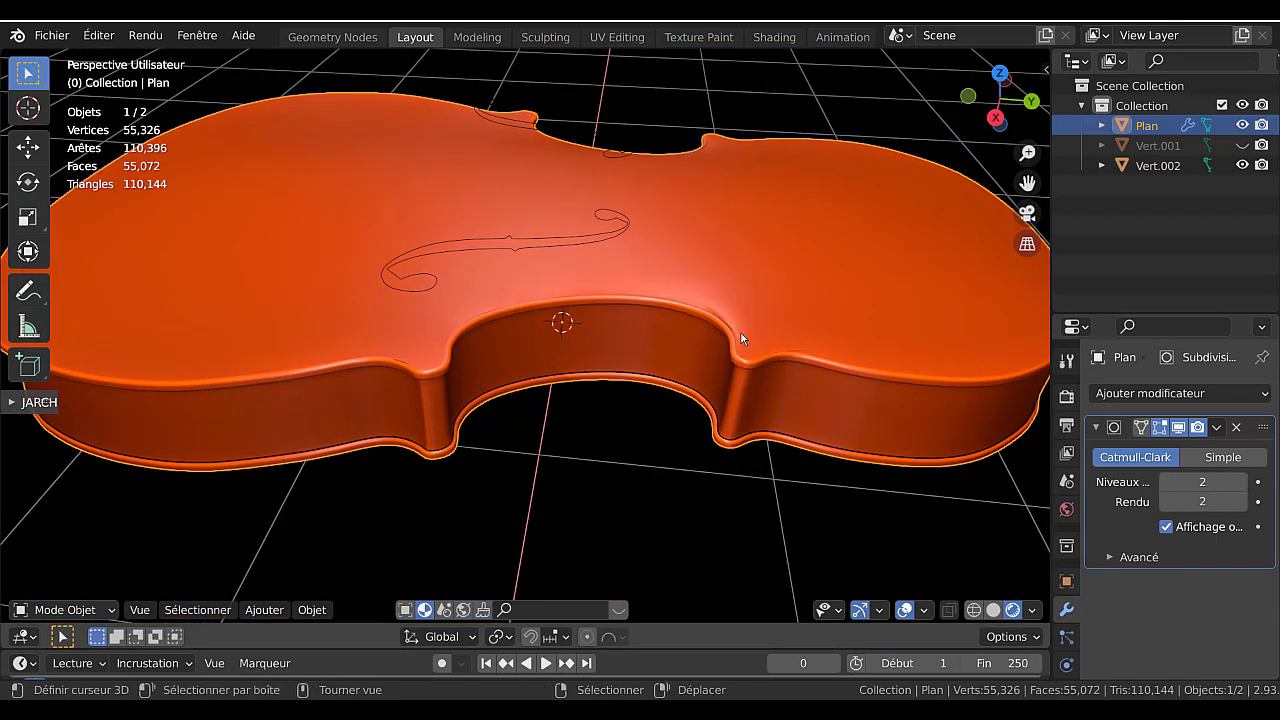
- Set the body's subdivision viewport level to 0 and check its base mesh in Edit Mode before returning to Object Mode
left_click(1166, 482)
left_click(1166, 482)
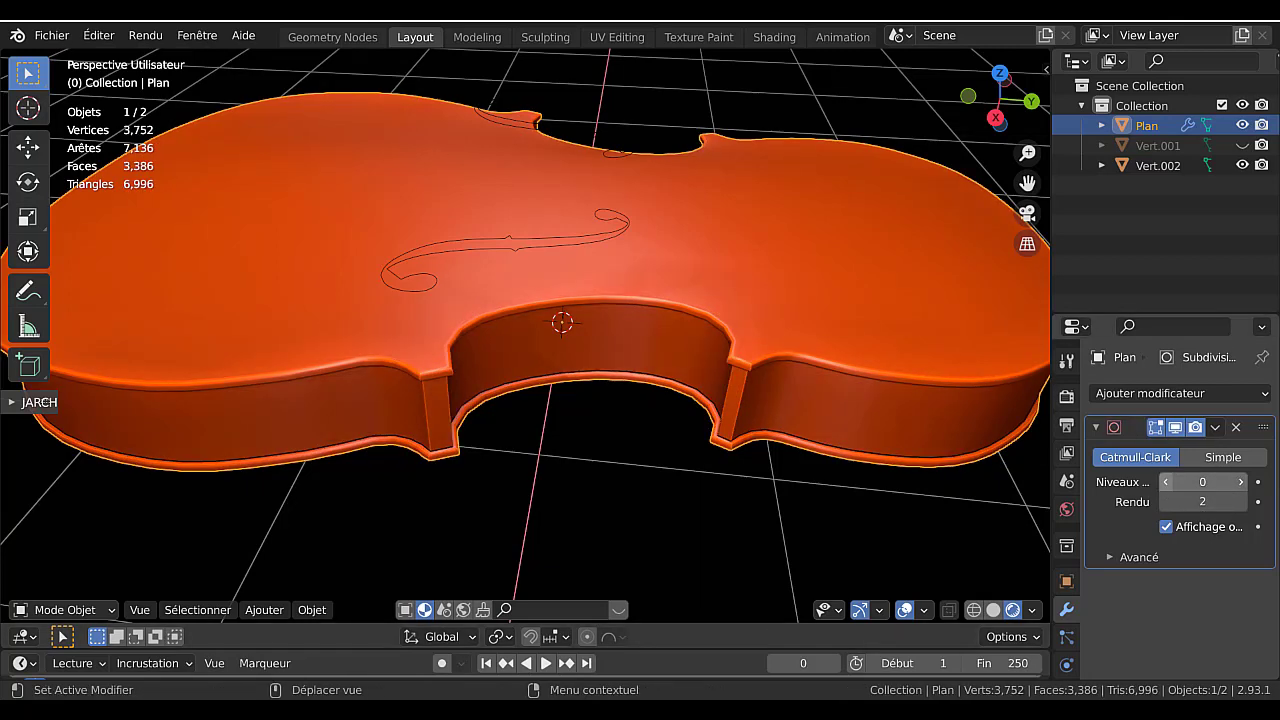
middle_click_drag(687, 280, 750, 332)
key("Tab")
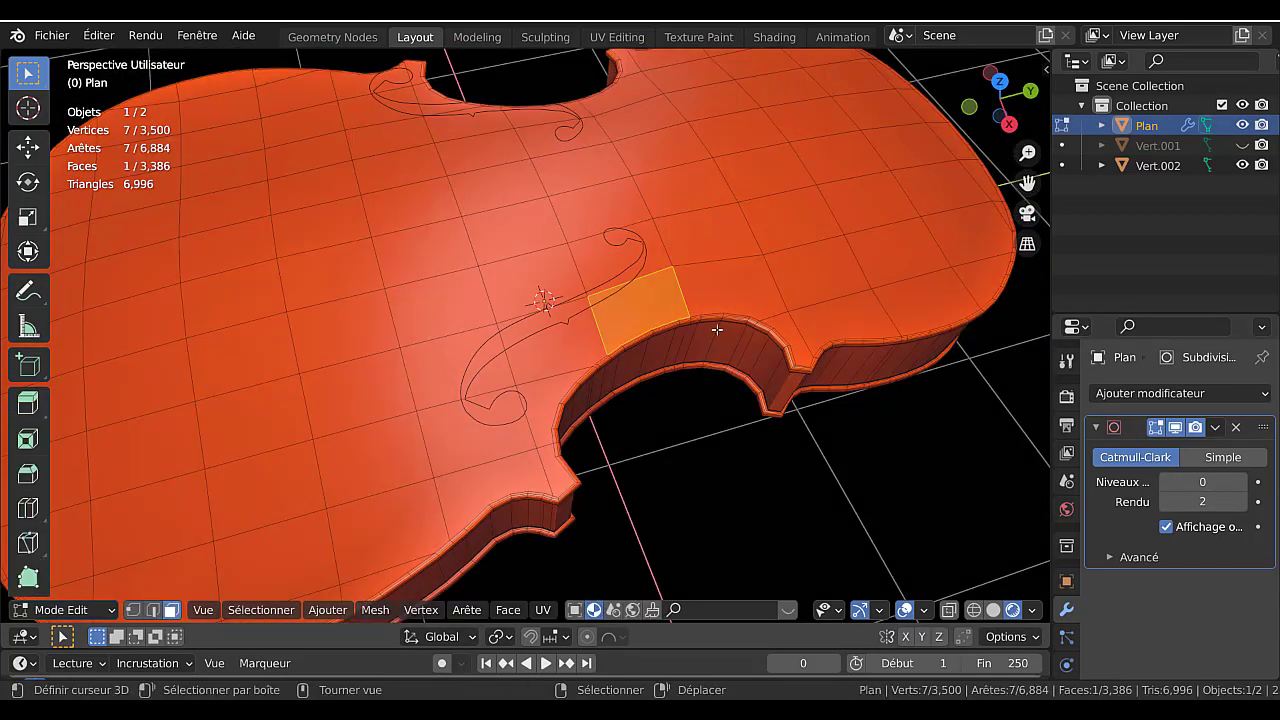
key("Tab")
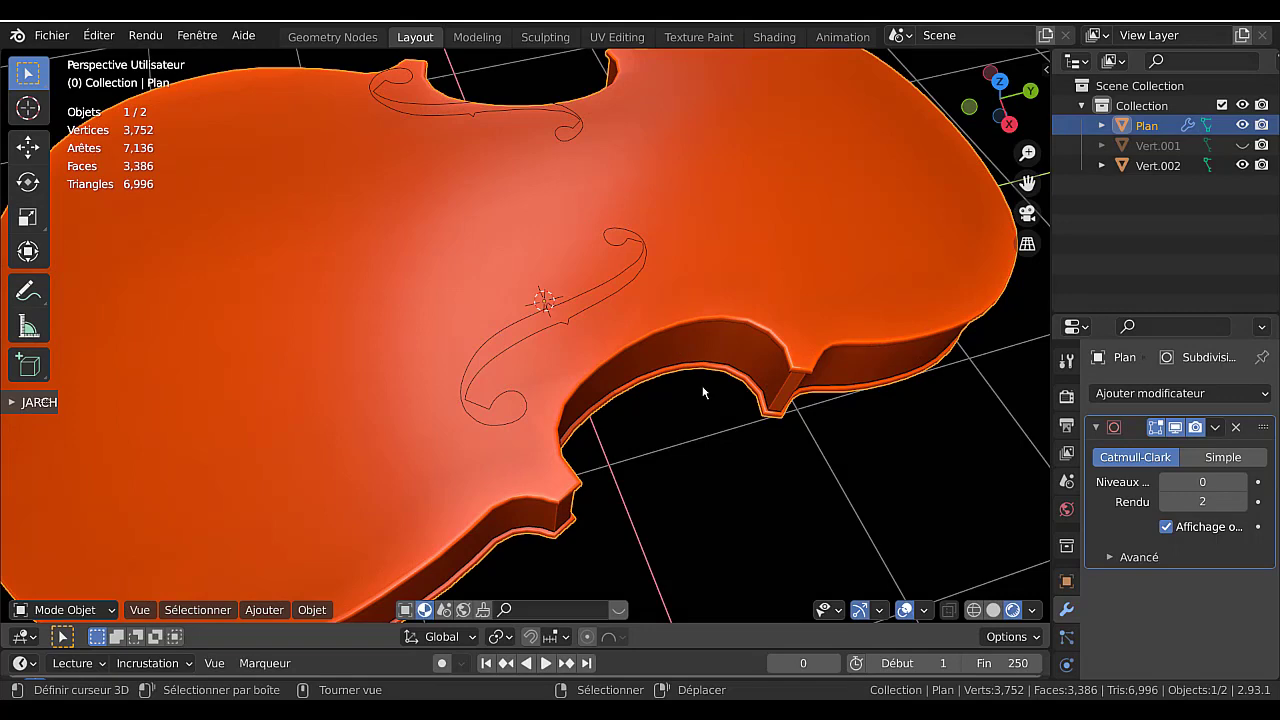
- Select the f-hole outlines object and inspect its placement above the violin's arched top
key("KP_7")
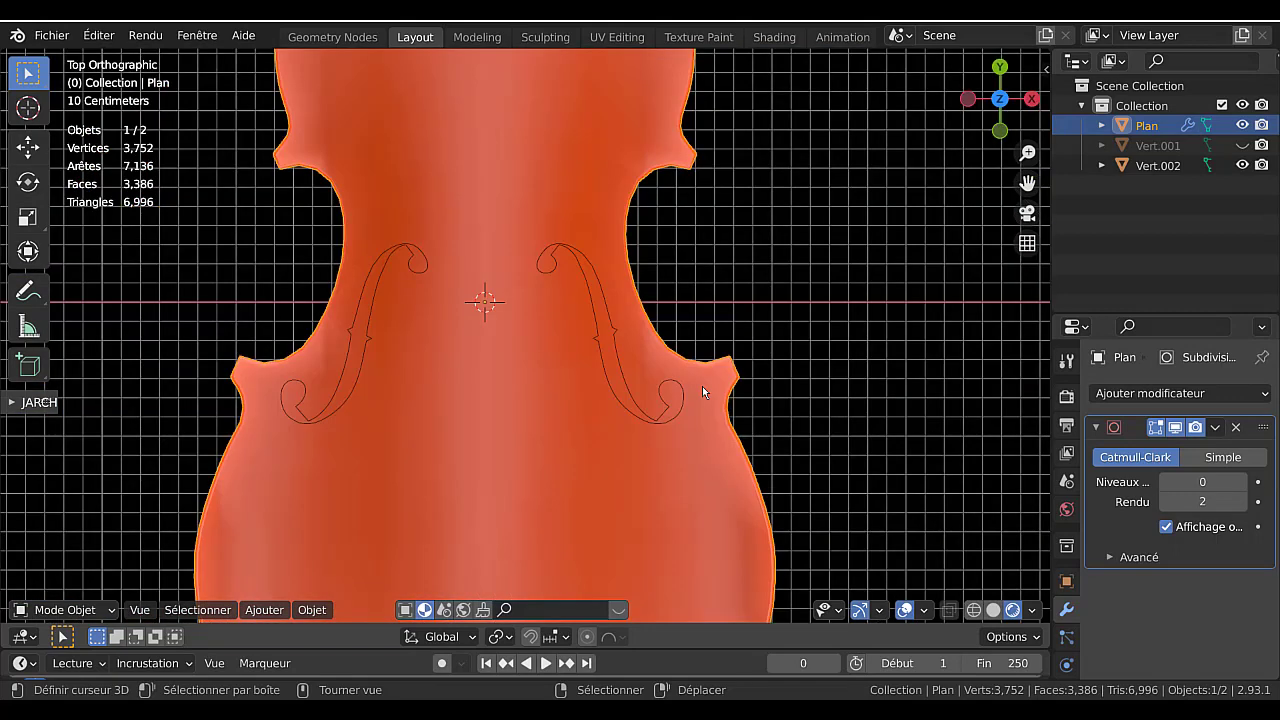
left_click(613, 350)
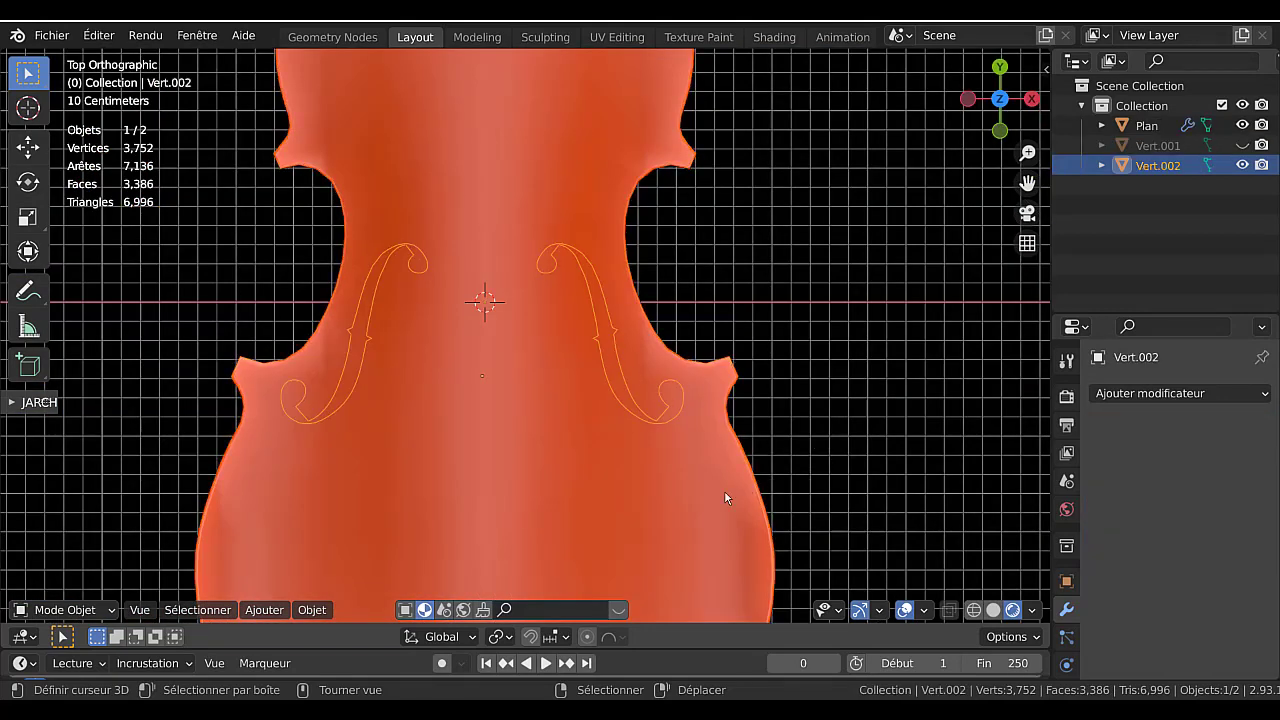
left_click(652, 465, "shift")
middle_click_drag(874, 458, 651, 310)
left_click(606, 299)
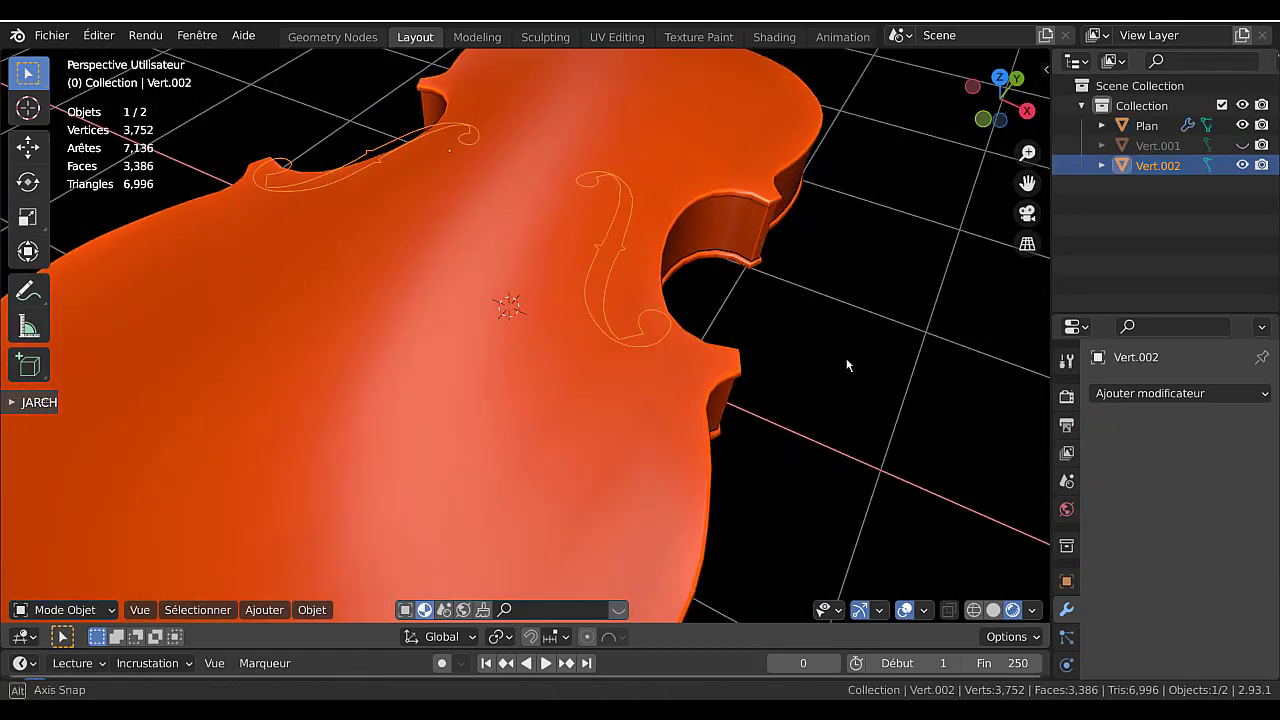
middle_click_drag(846, 362, 975, 510)
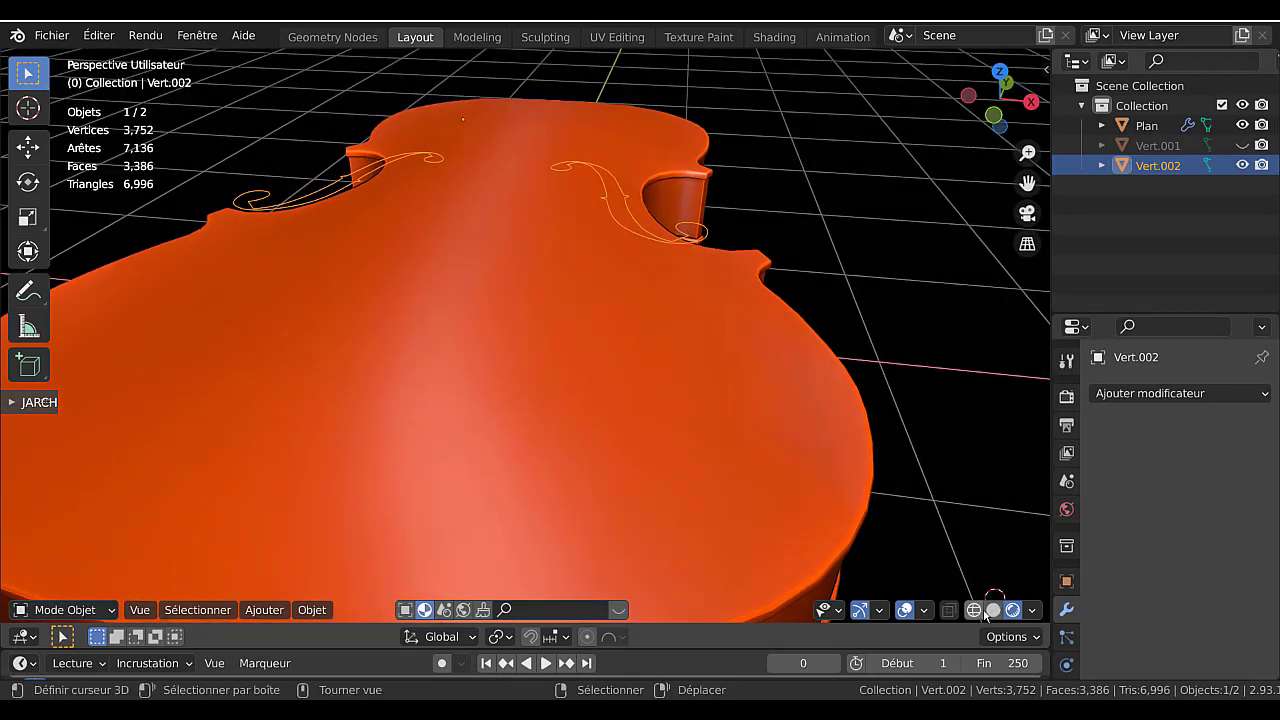
- Switch the viewport to solid shading and, in top view, add the violin body to the selected f-hole outlines as active object
left_click(993, 610)
mouse_move(879, 413)
middle_mouse_down()
mouse_move(821, 436)
mouse_move(709, 377)
middle_mouse_up()
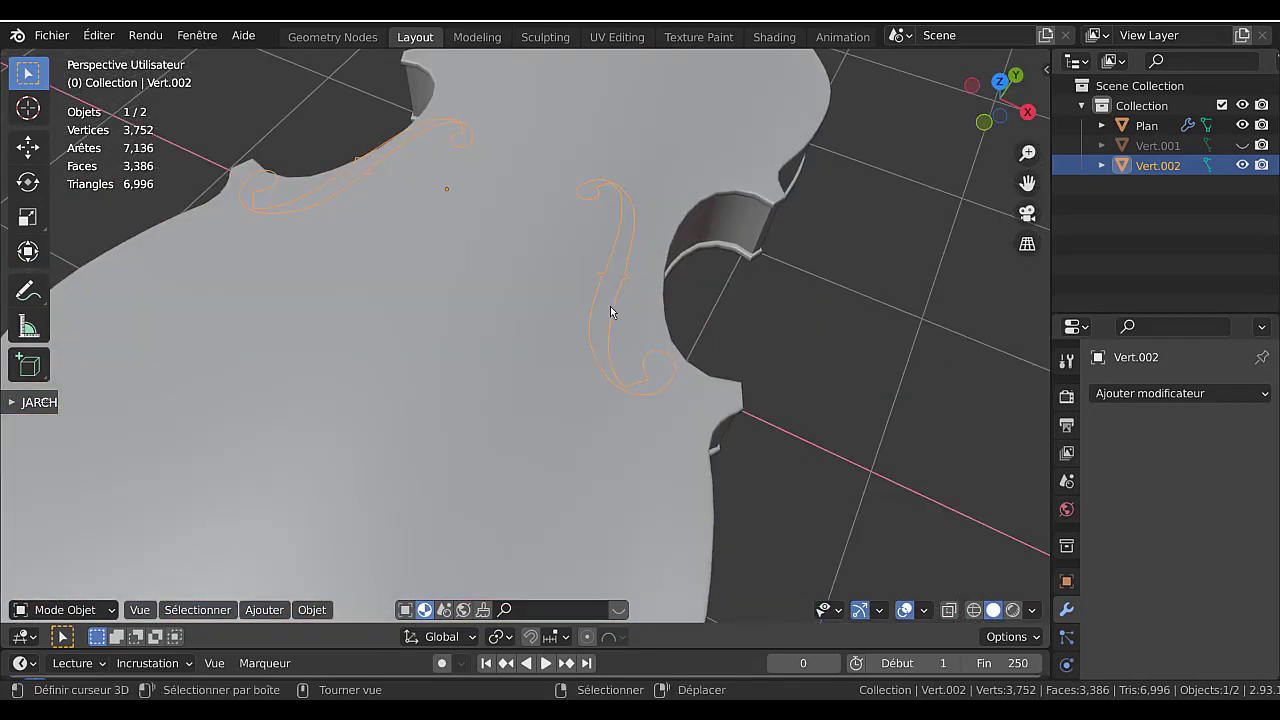
key("KP_7")
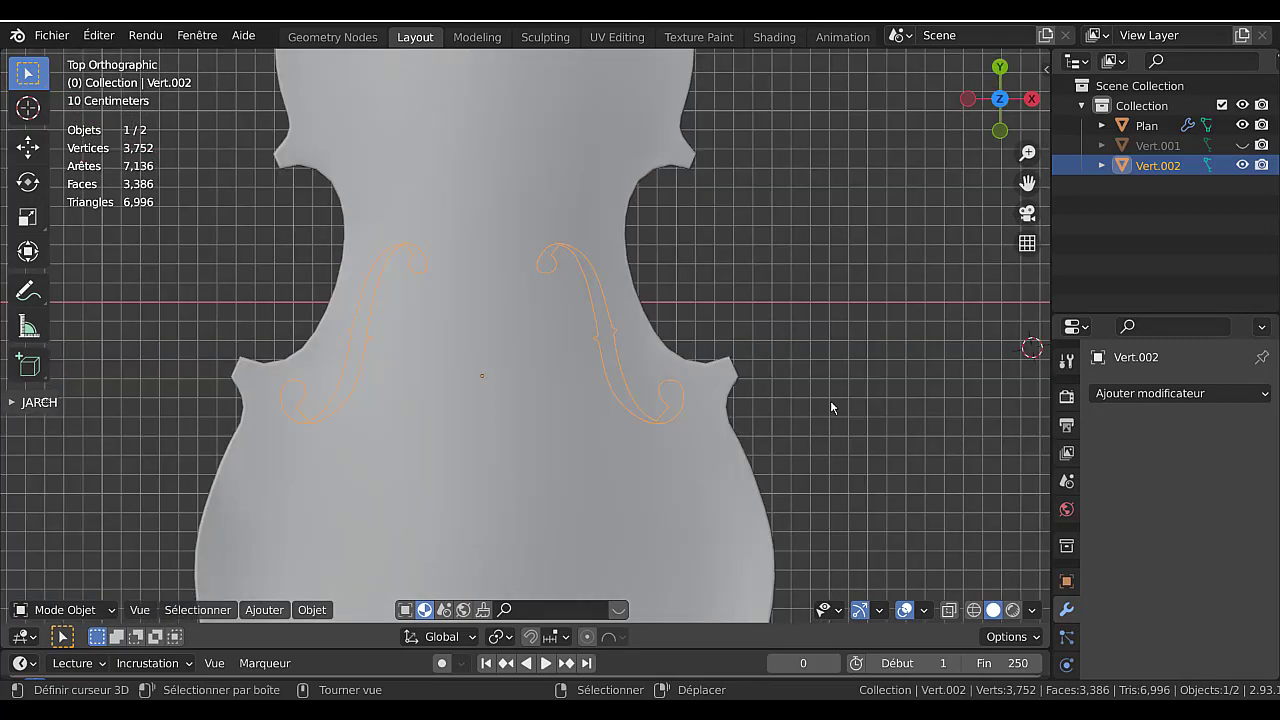
left_click(636, 444, "shift")
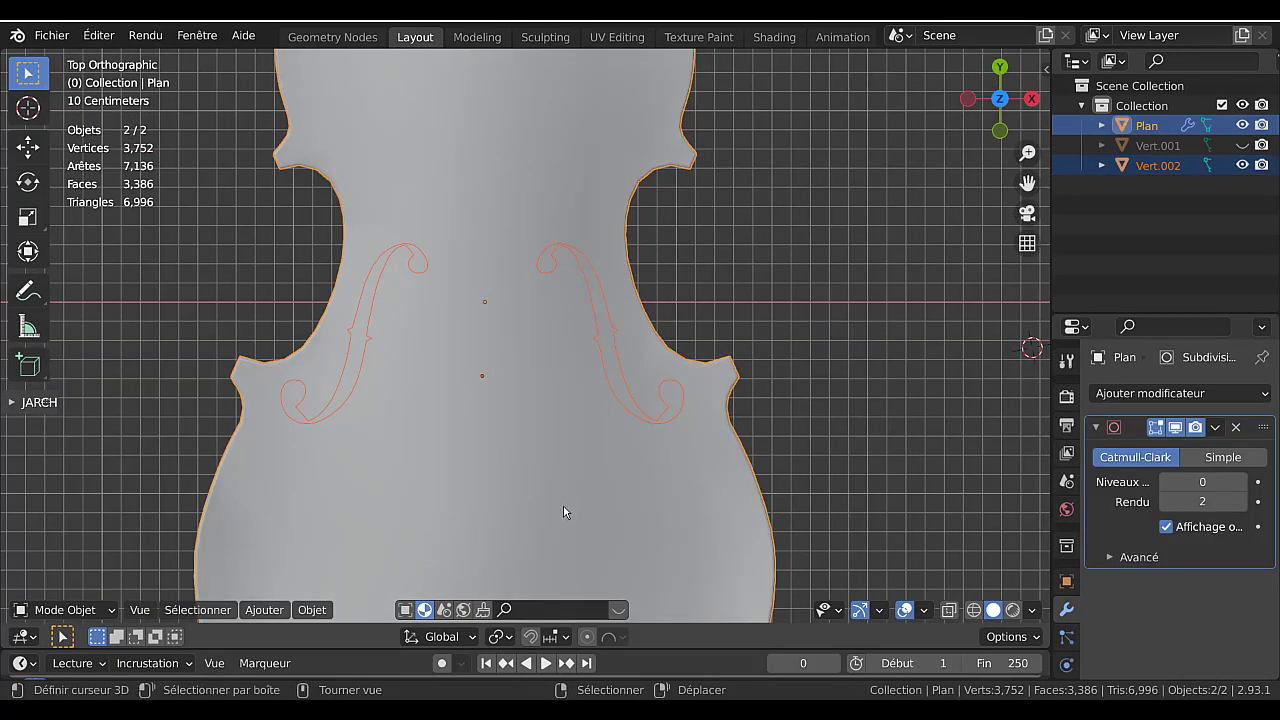
- Enter Edit Mode with the body and outlines selected and find the mesh command for projecting the f-holes with the knife
key("Tab")
left_click(325, 610)
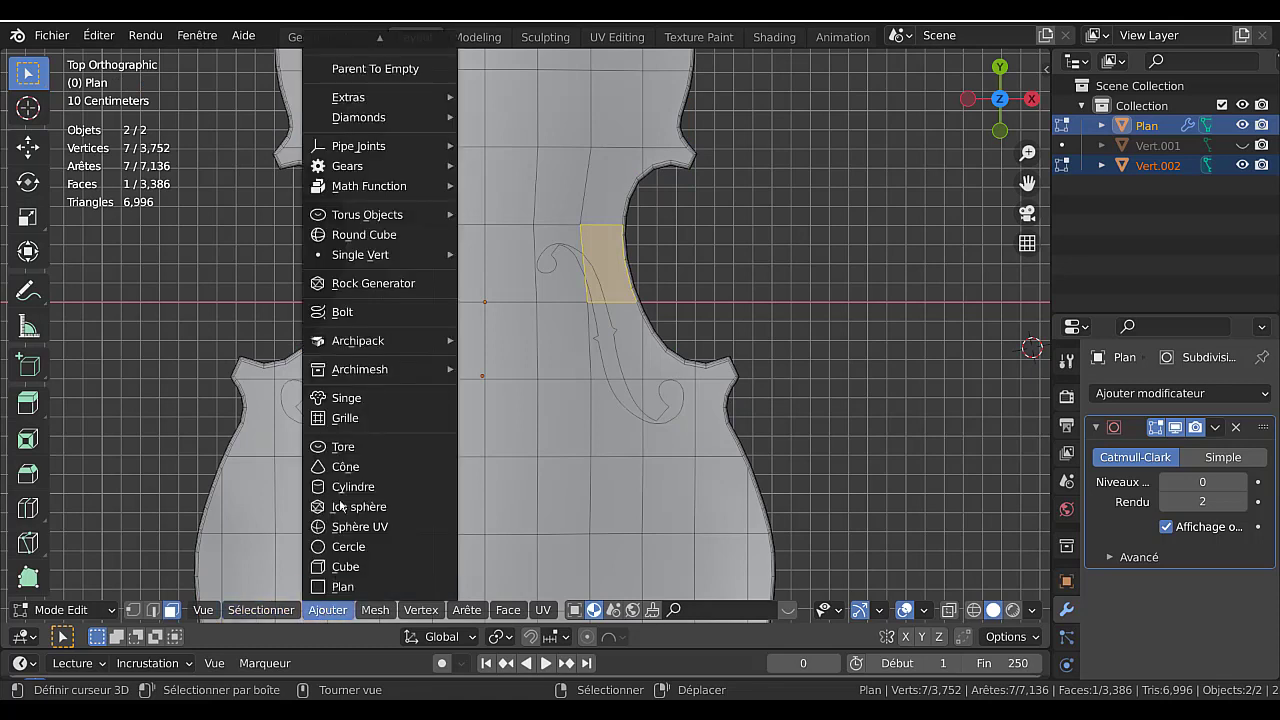
mouse_move(362, 372)
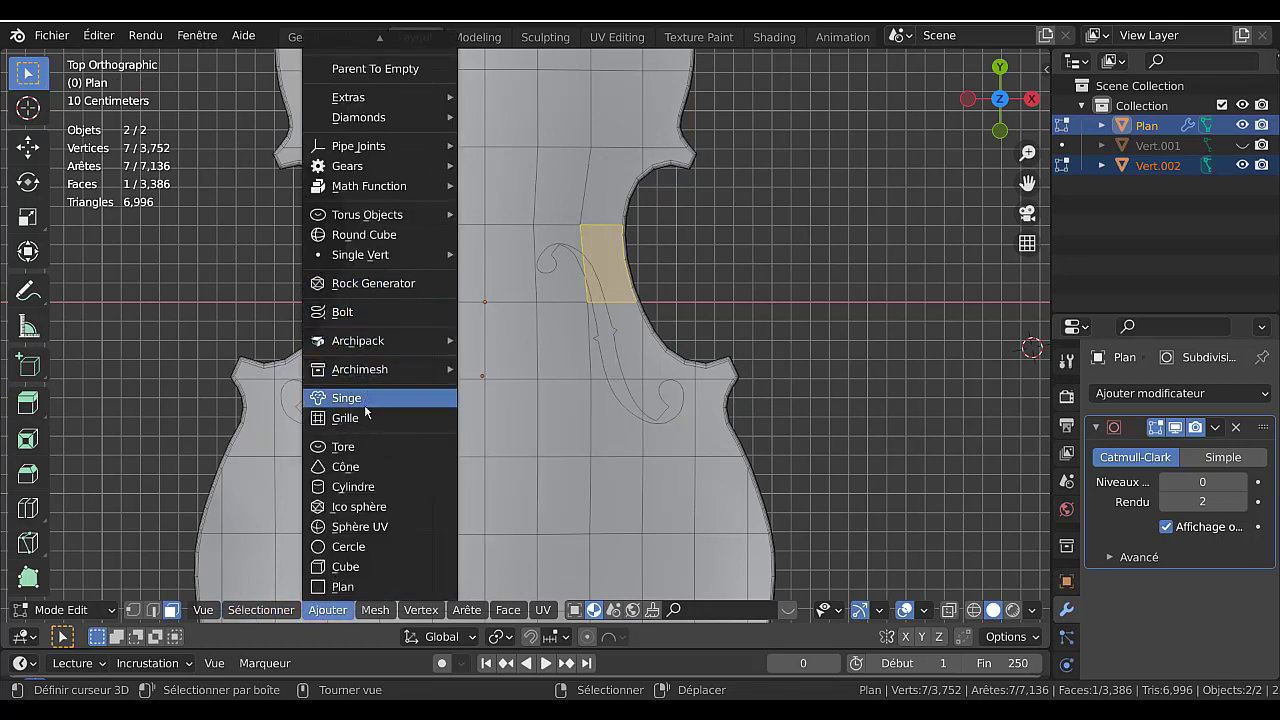
left_click(375, 611)
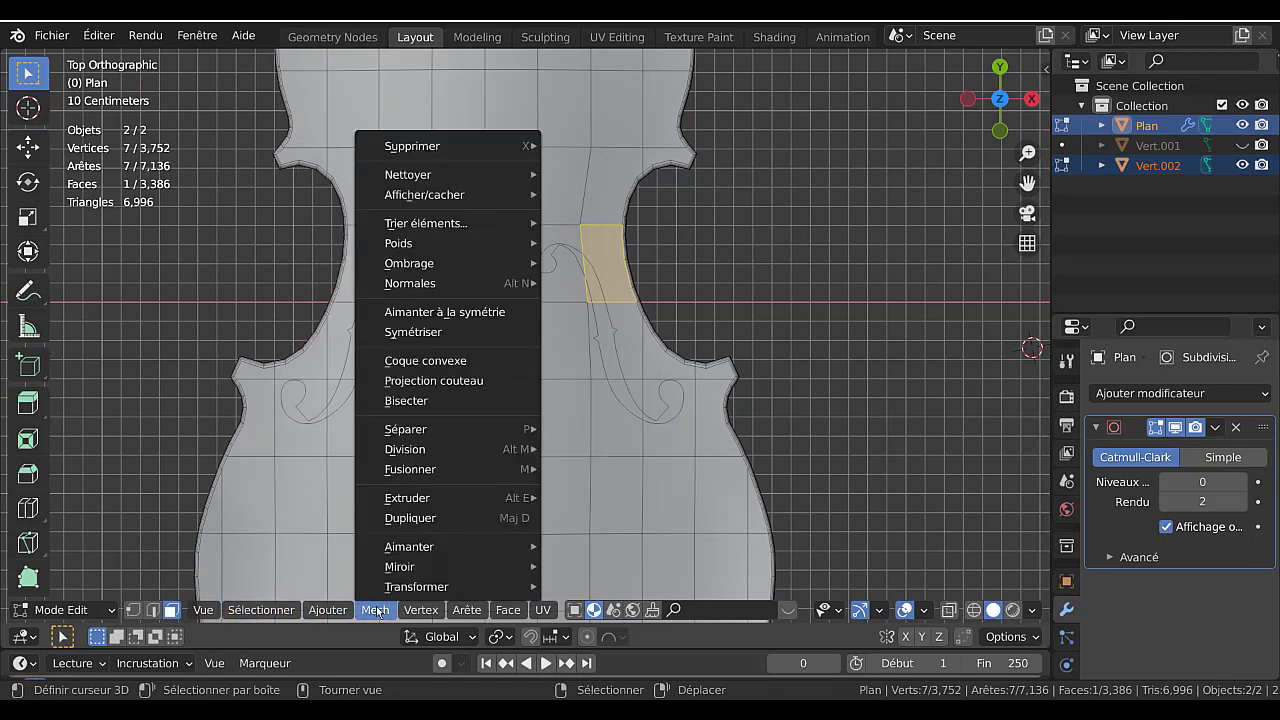
- Knife-project the two f-hole outlines onto the top face of the violin body and leave mesh editing
left_click(430, 377)
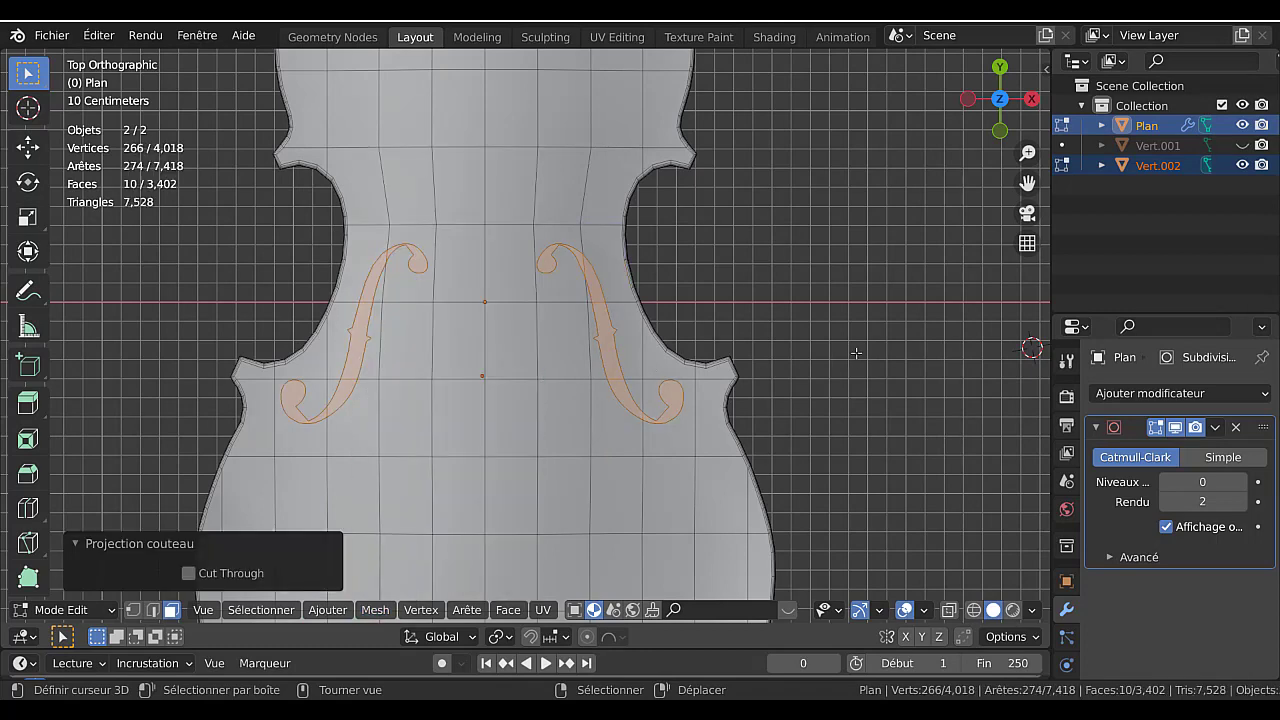
middle_click_drag(883, 349, 820, 286)
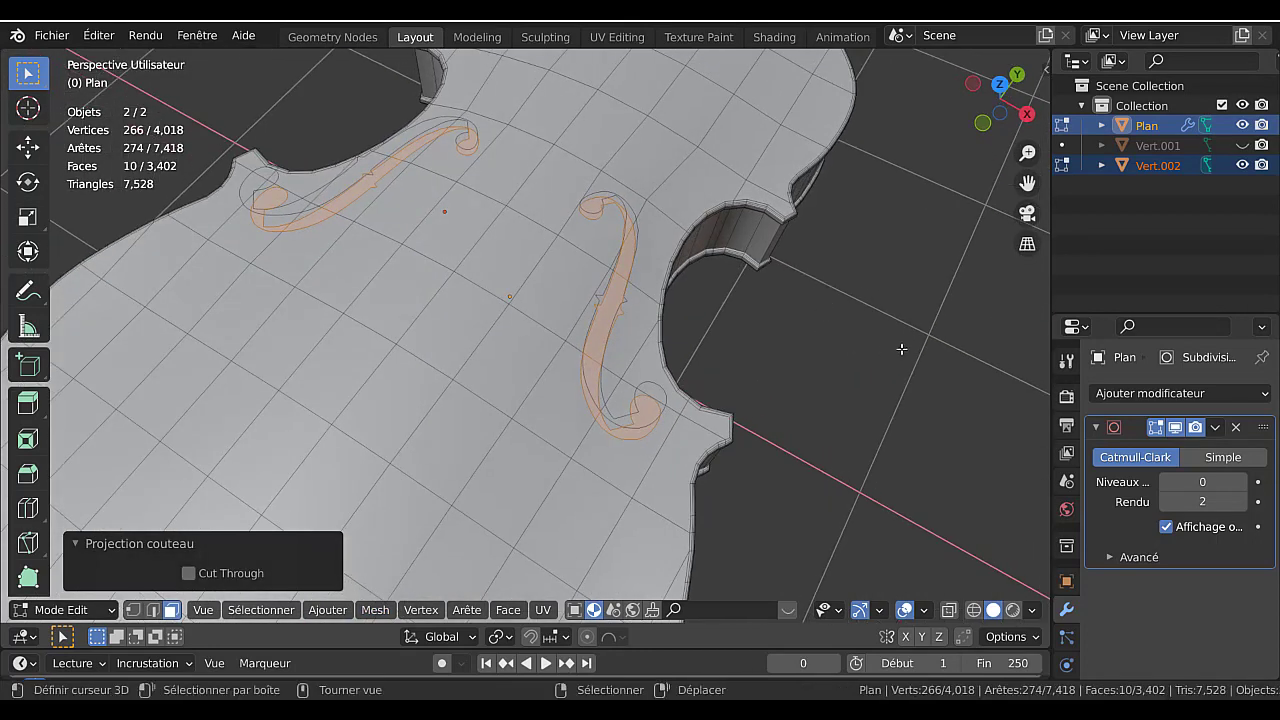
key("Tab")
- Hide the Vert.002 f-hole outlines, keeping Vert.001 hidden as well
left_click(1241, 146)
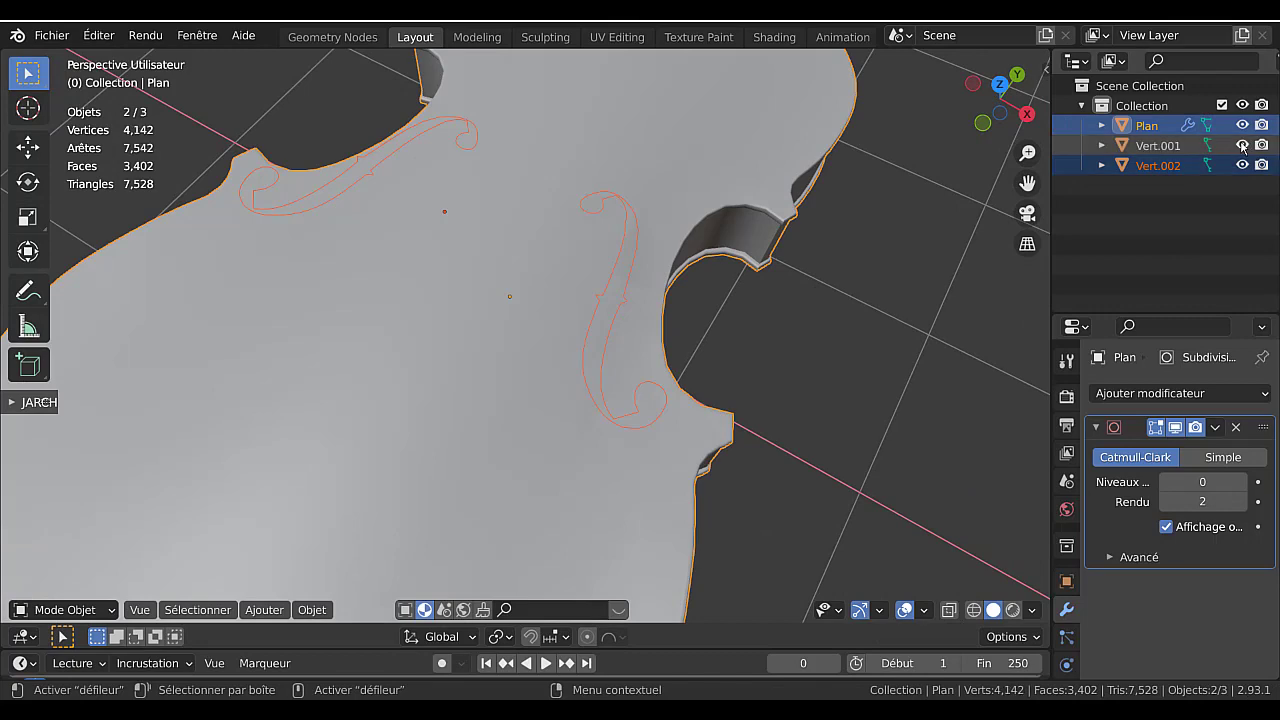
left_click(1241, 146)
left_click(1242, 165)
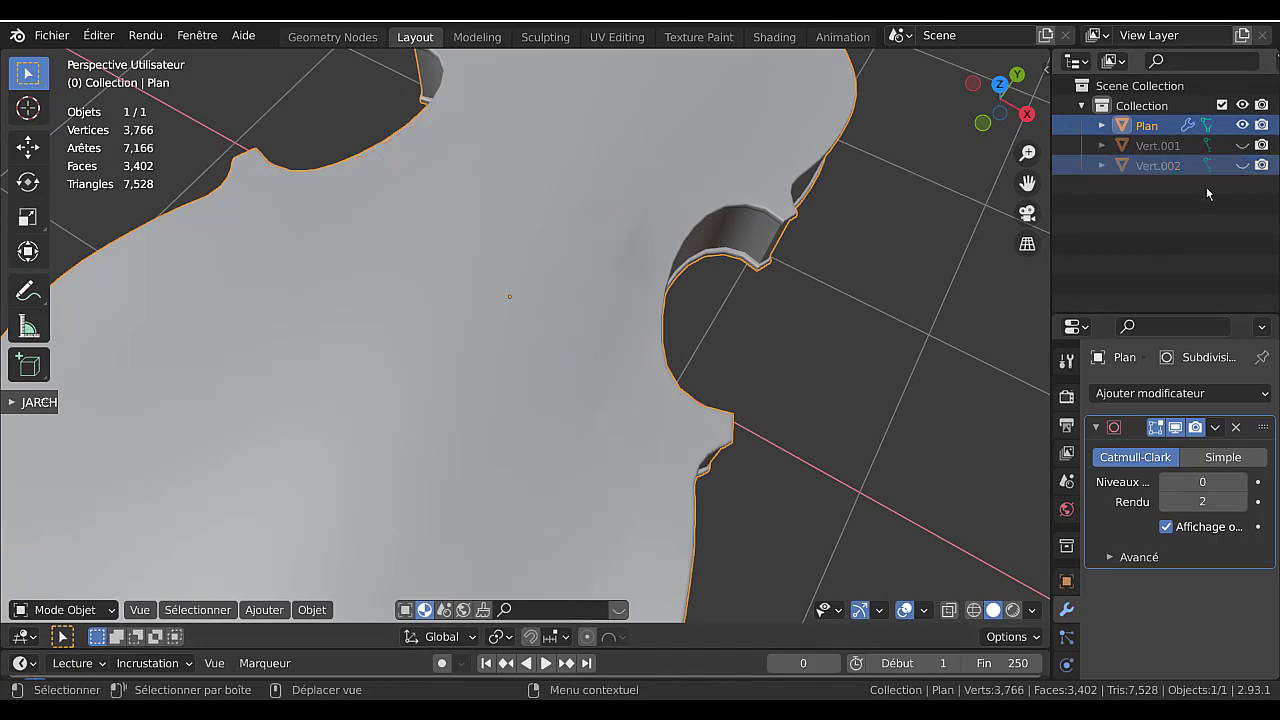
- Extrude the f-hole faces of the violin body about 0.0074 m inward and delete the extruded cap faces
key("Tab")
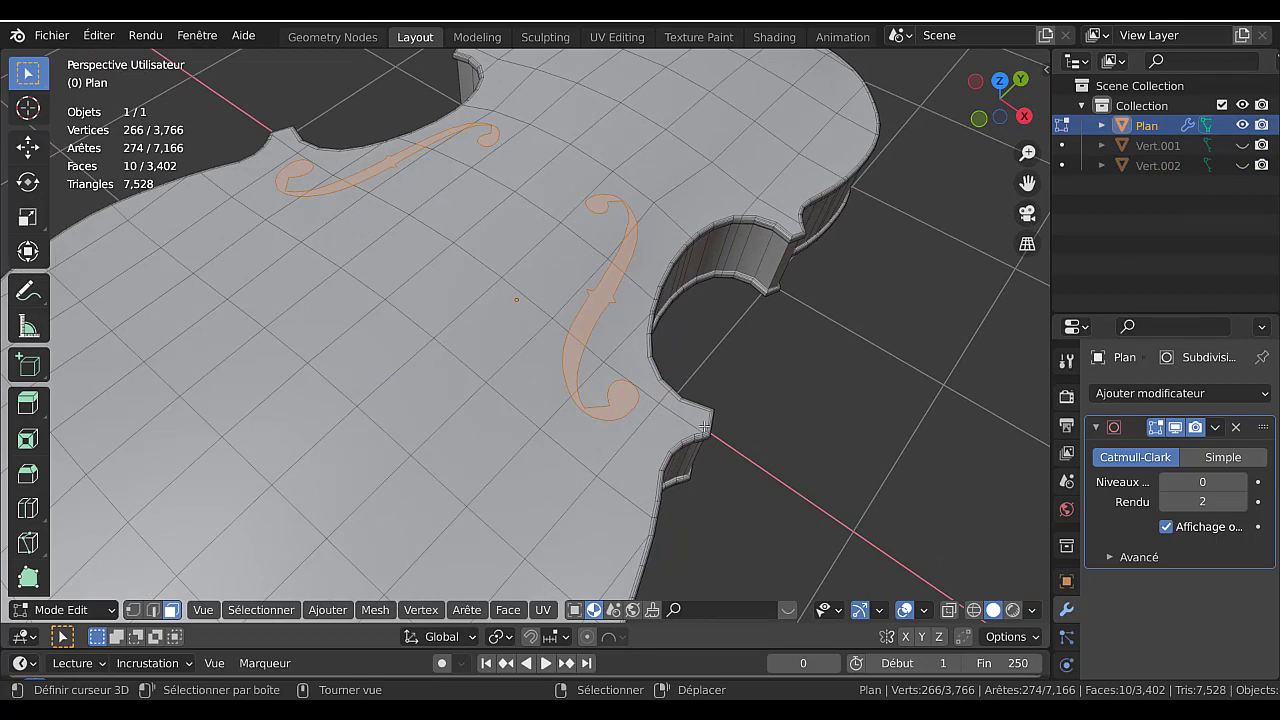
scroll(676, 380, "up", 2)
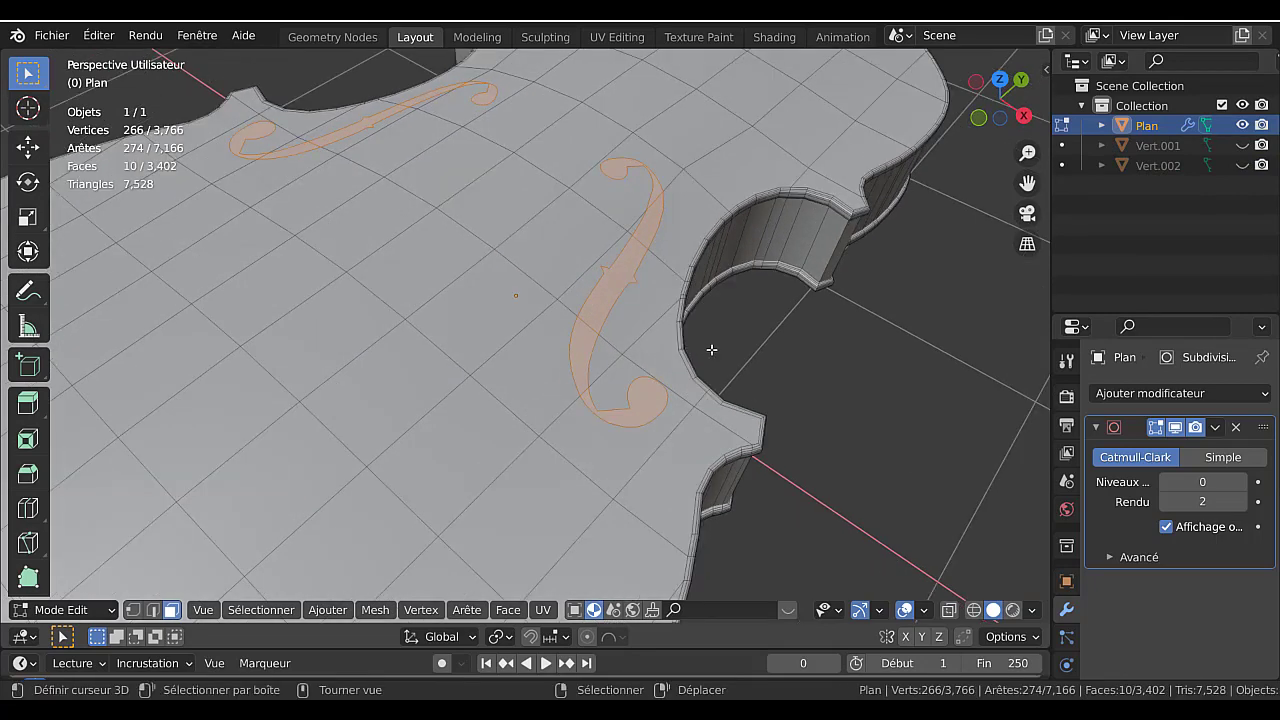
key("e")
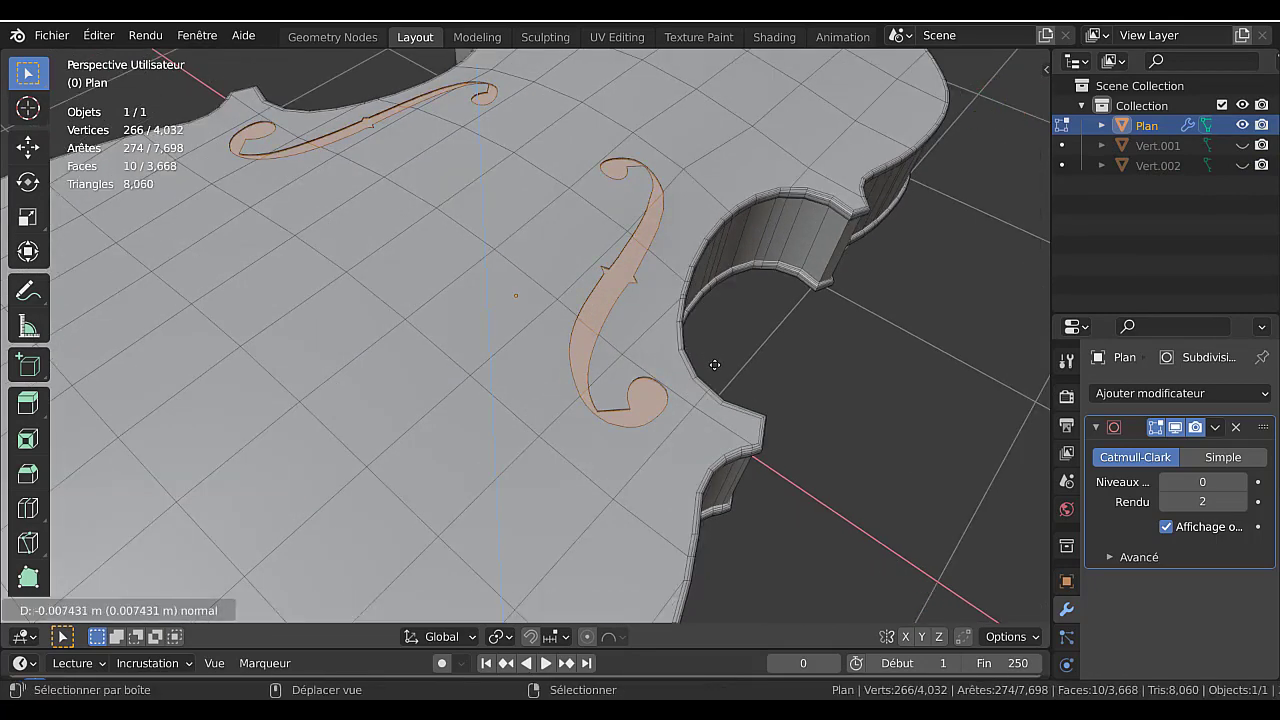
left_click(715, 365)
key("x")
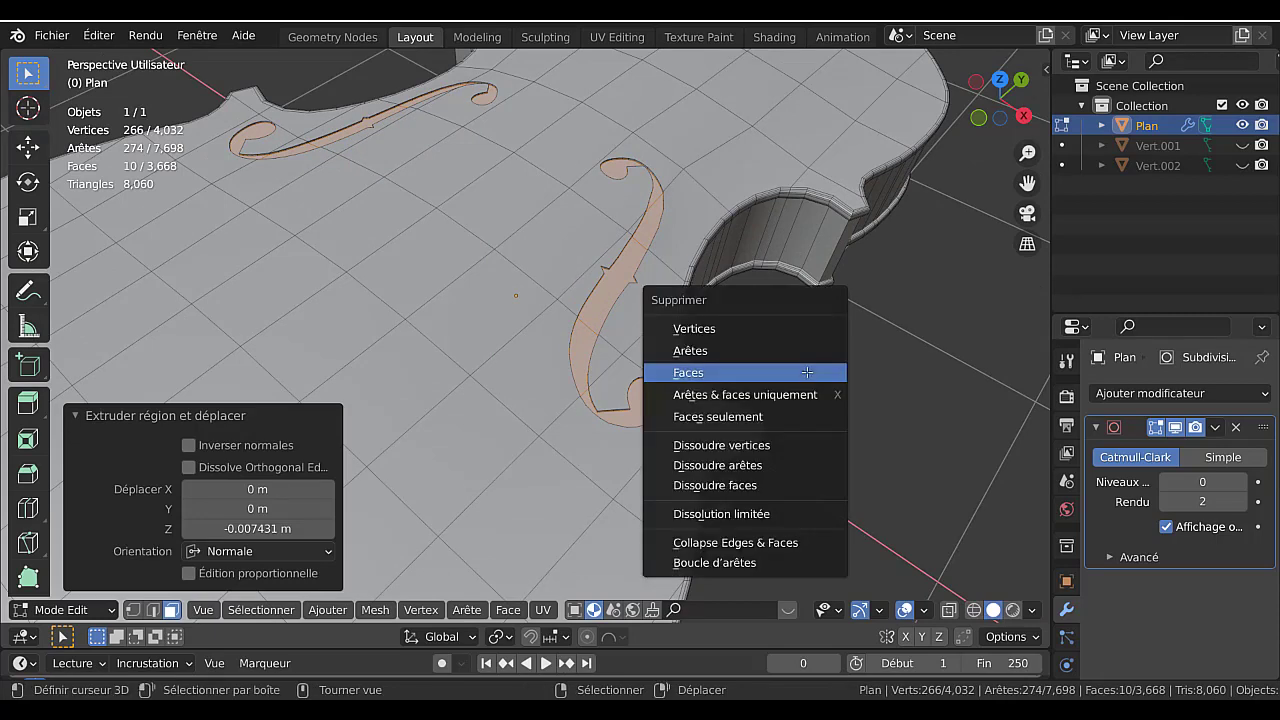
left_click(807, 372)
key("Tab")
- Switch the viewport to rendered shading, examine the violin body and its f-holes from several angles, and deselect it
scroll(796, 367, "down", 5)
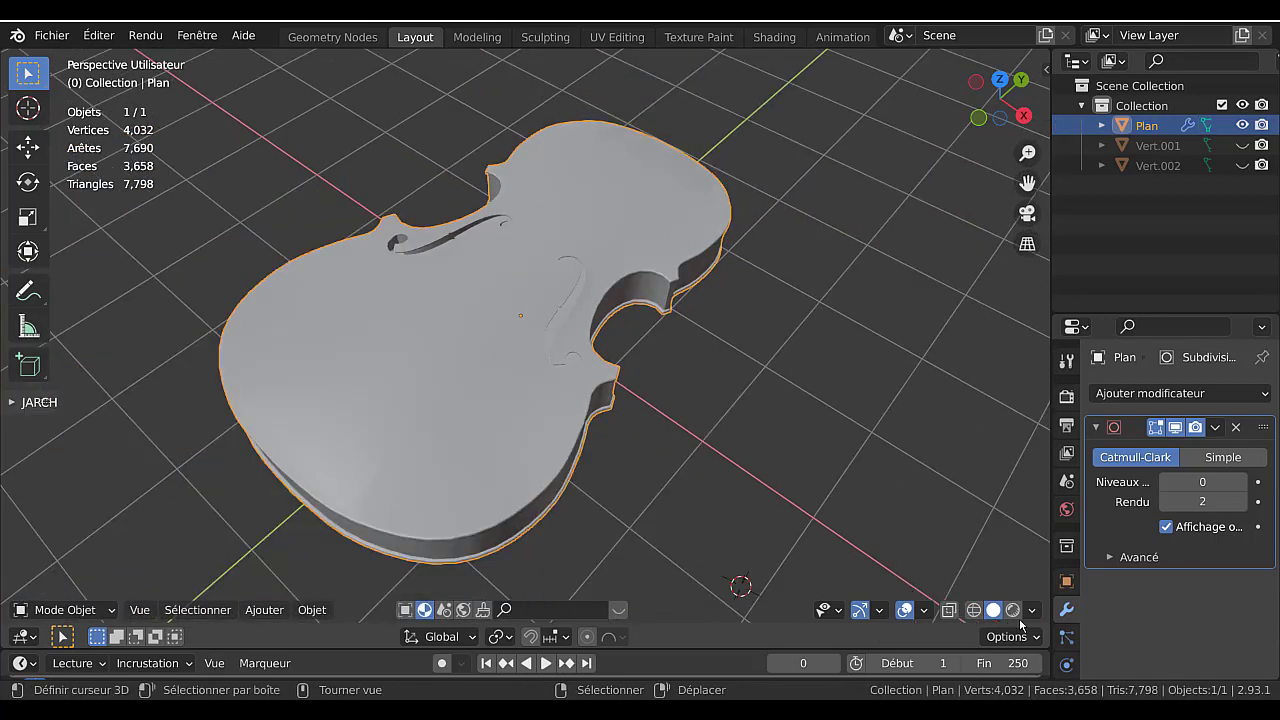
left_click(1013, 610)
mouse_move(781, 359)
middle_mouse_down()
mouse_move(866, 434)
mouse_move(840, 433)
middle_mouse_up()
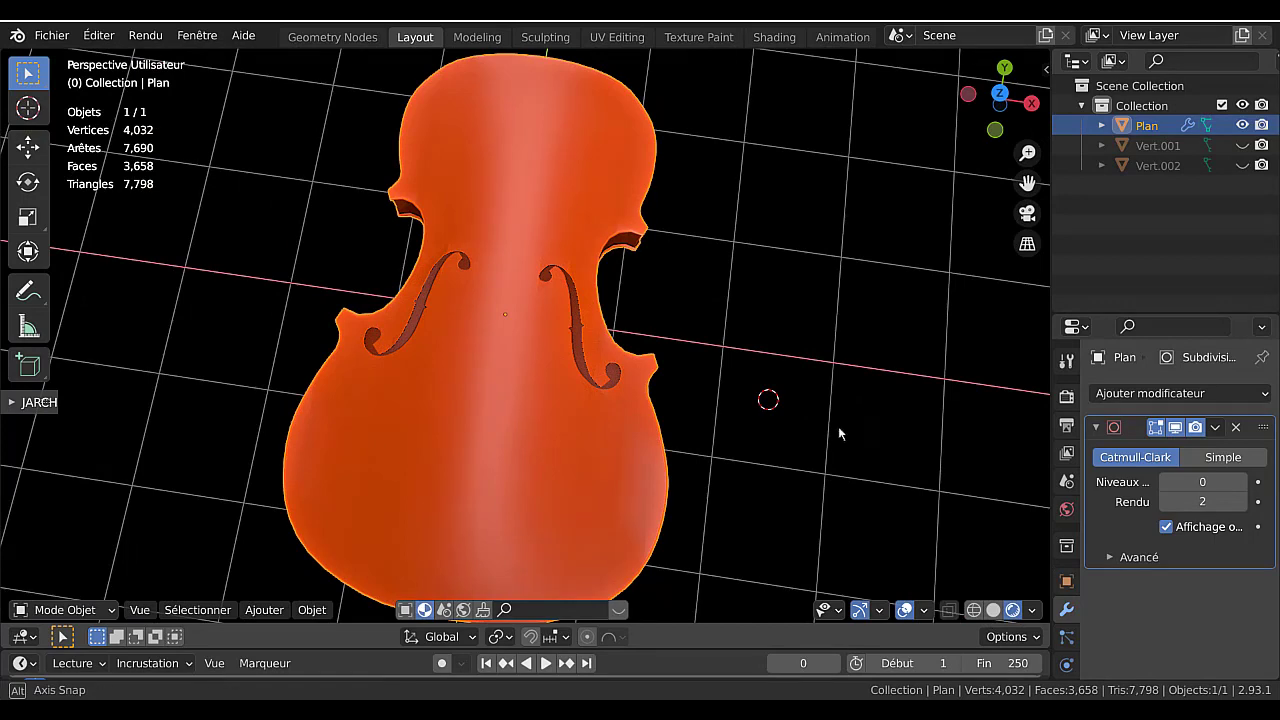
middle_click_drag(734, 337, 520, 245)
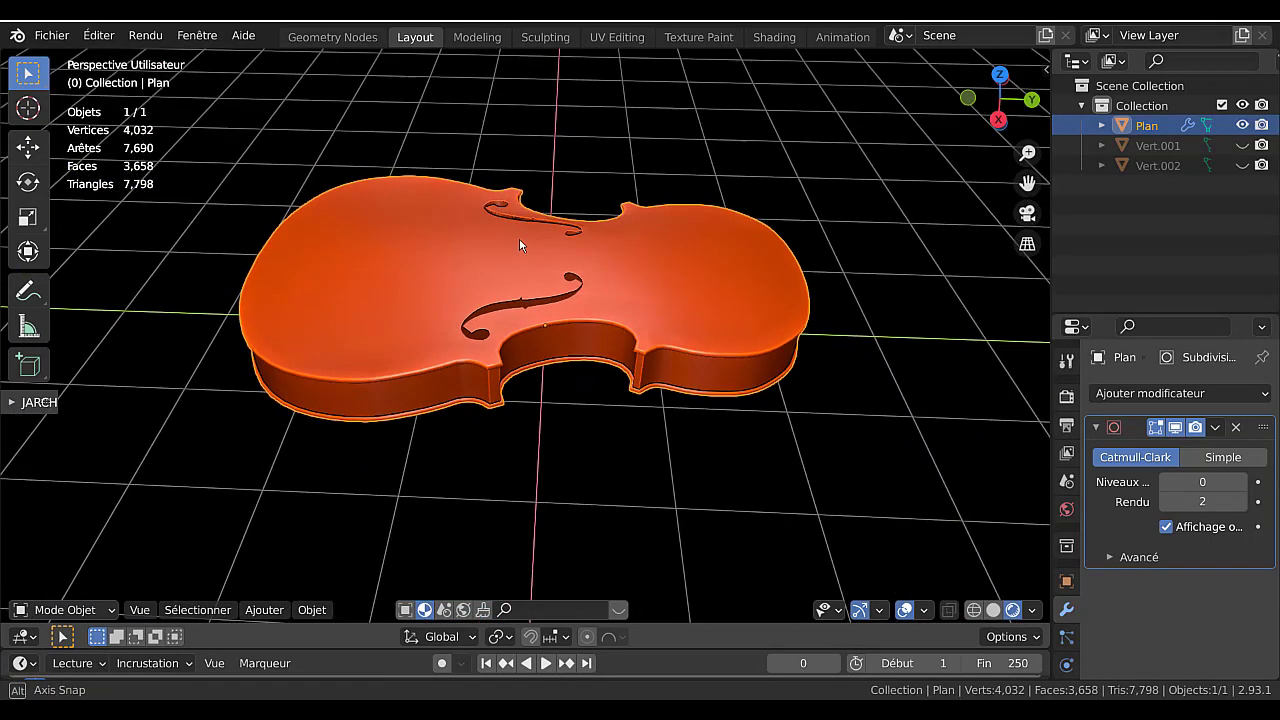
scroll(515, 270, "up", 3)
left_click(580, 415)
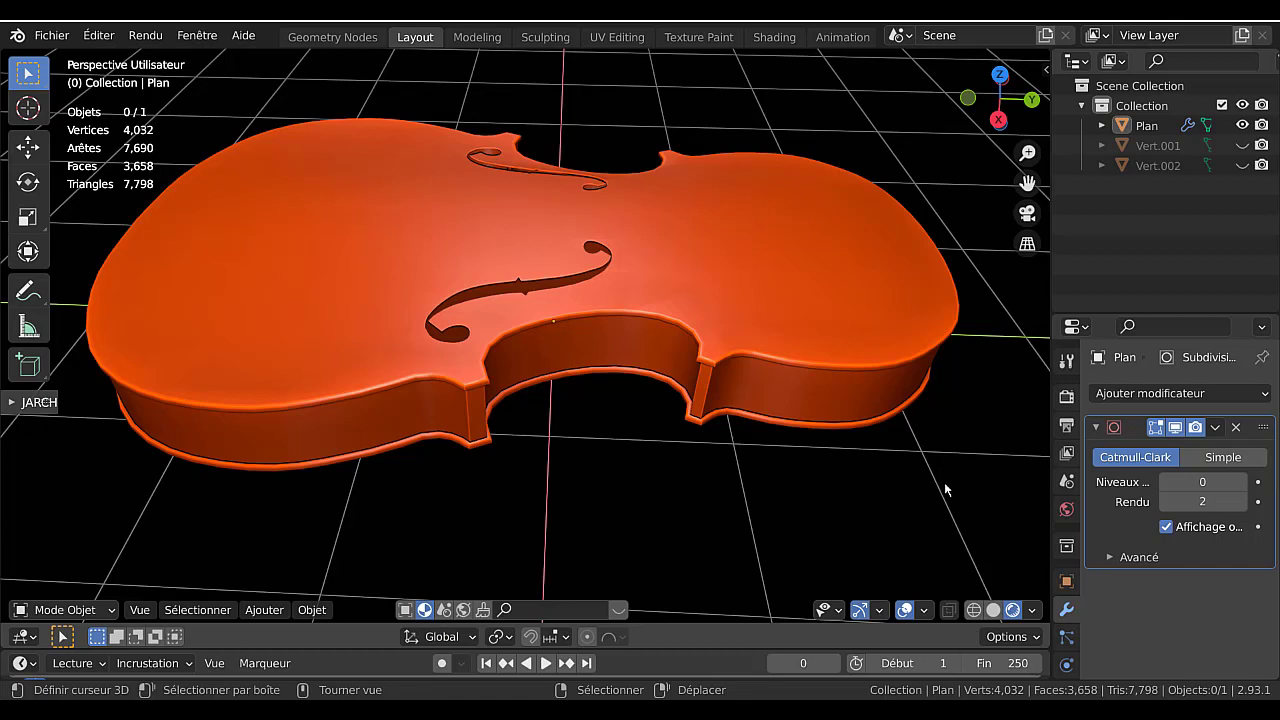
- Open the Save As dialog and begin editing the file name
left_click(54, 36)
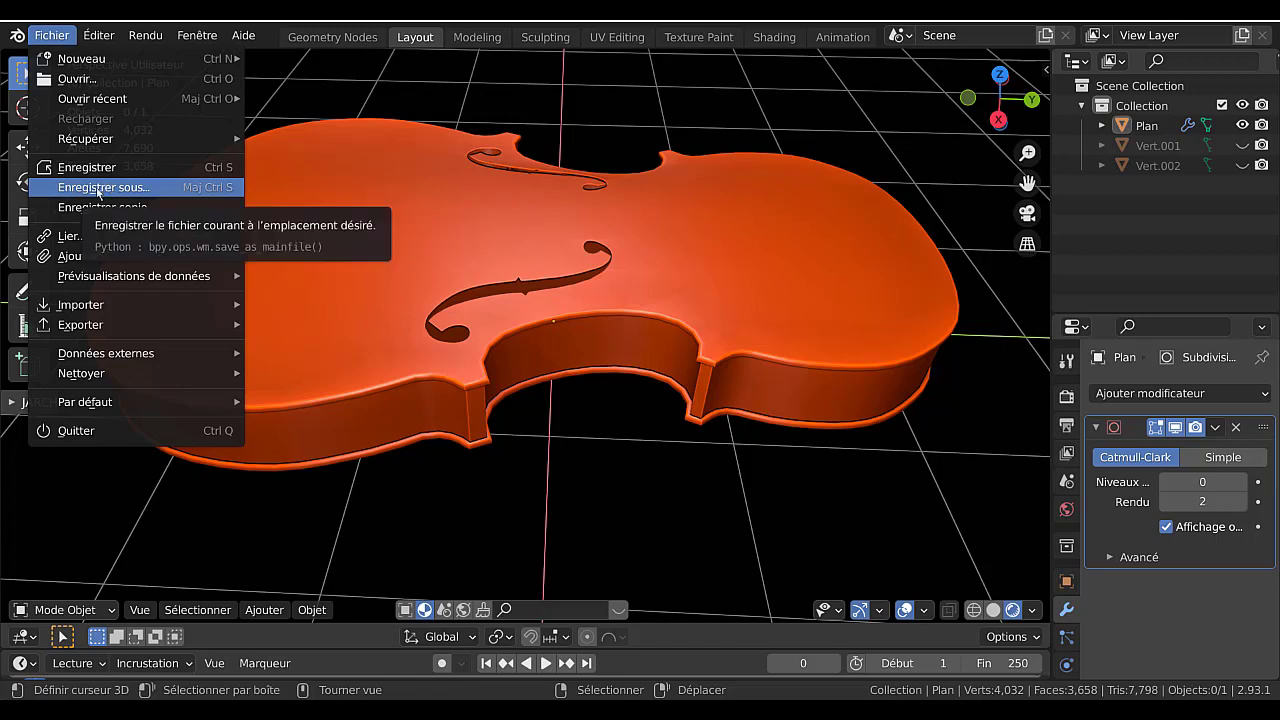
left_click(95, 188)
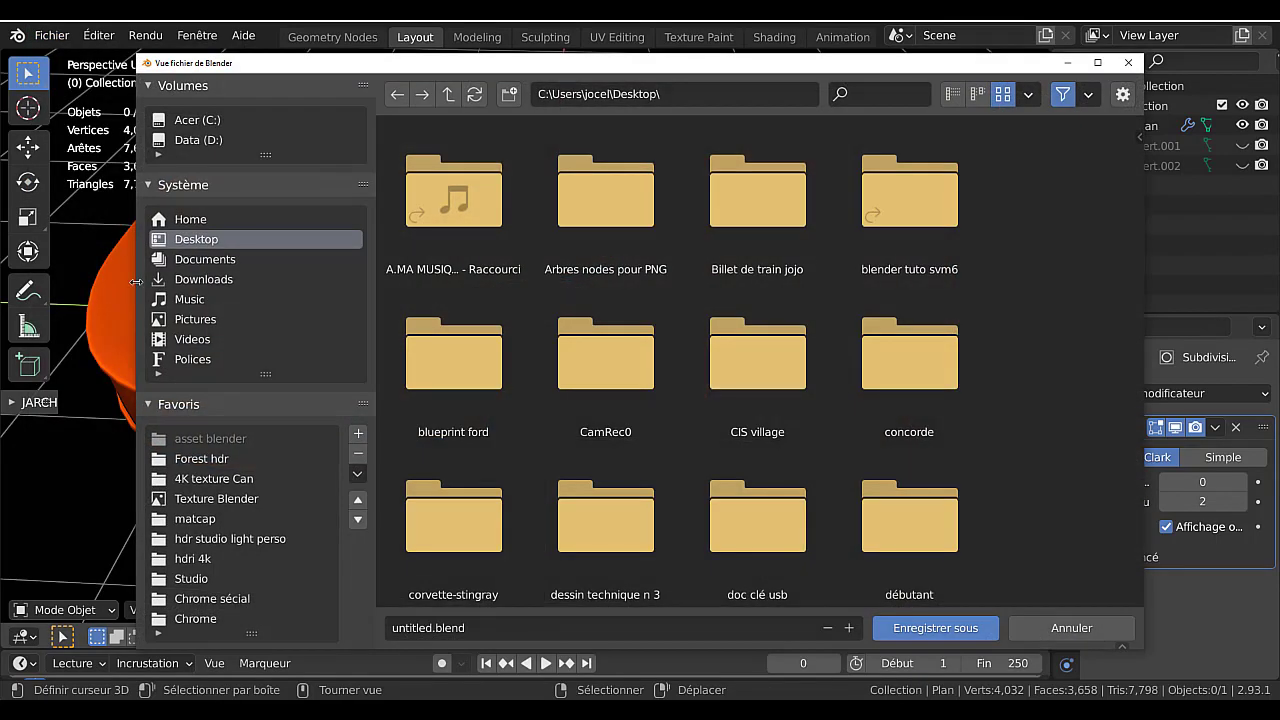
left_click(476, 633)
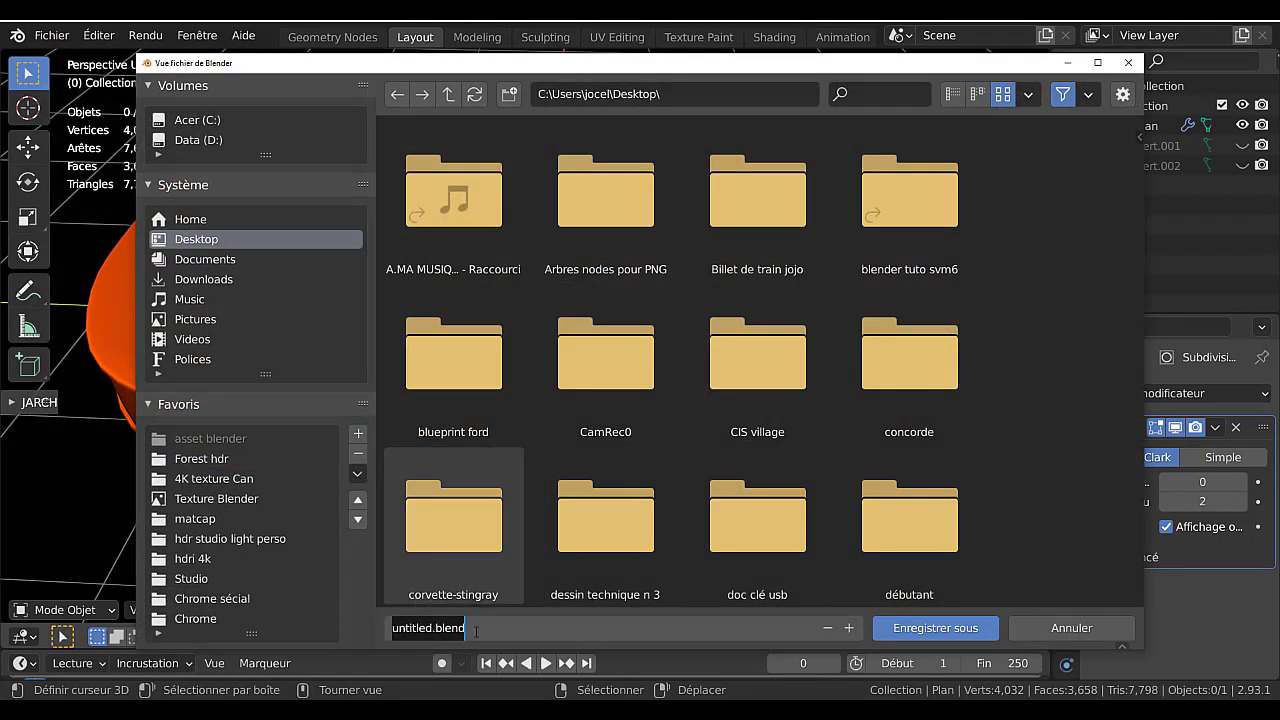
type("VIOLON")
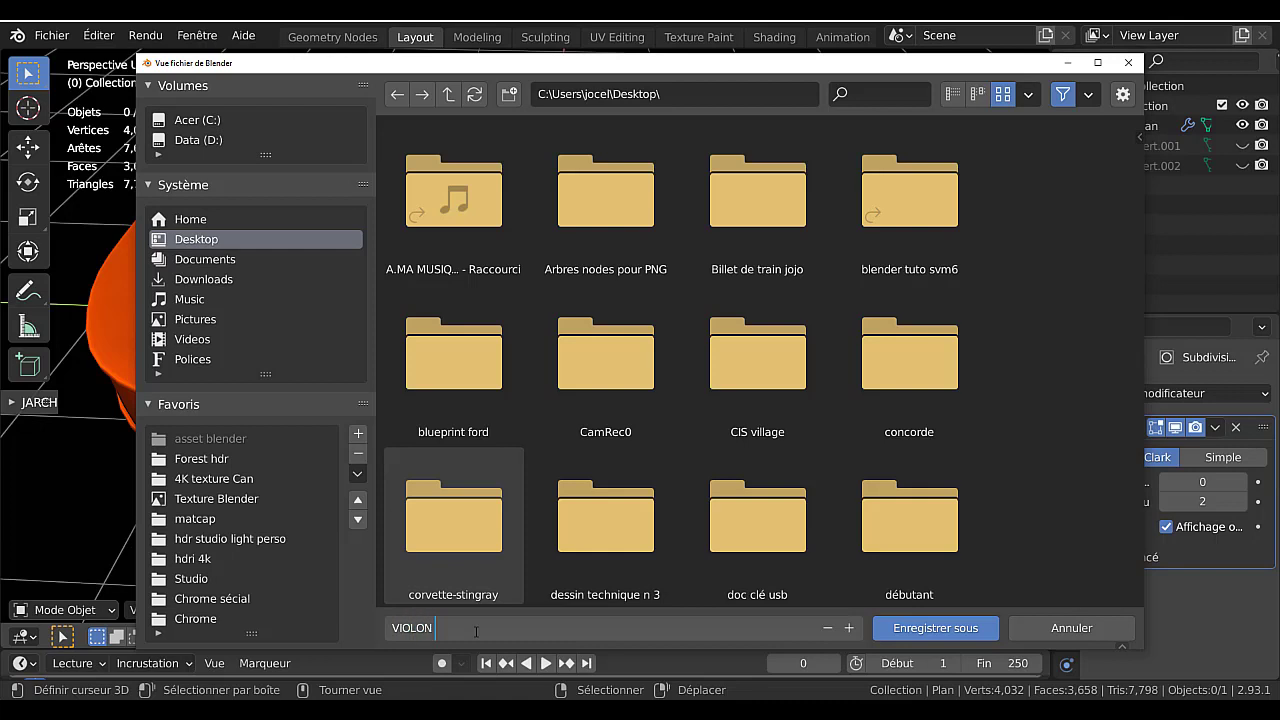
type(" DU TUTO 2")
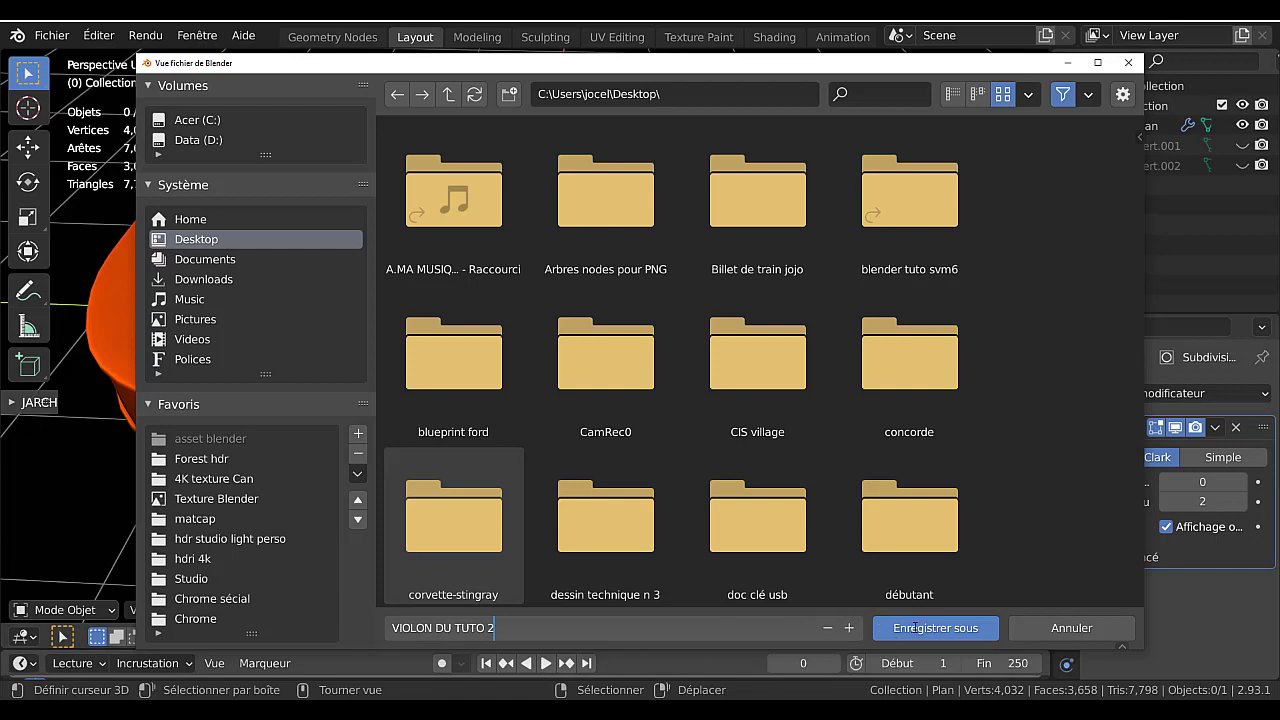
key("BackSpace")
key("BackSpace")
key("BackSpace")
key("BackSpace")
key("BackSpace")
key("BackSpace")
key("BackSpace")
key("BackSpace")
key("BackSpace")
key("BackSpace")
key("BackSpace")
key("BackSpace")
key("BackSpace")
key("BackSpace")
key("BackSpace")
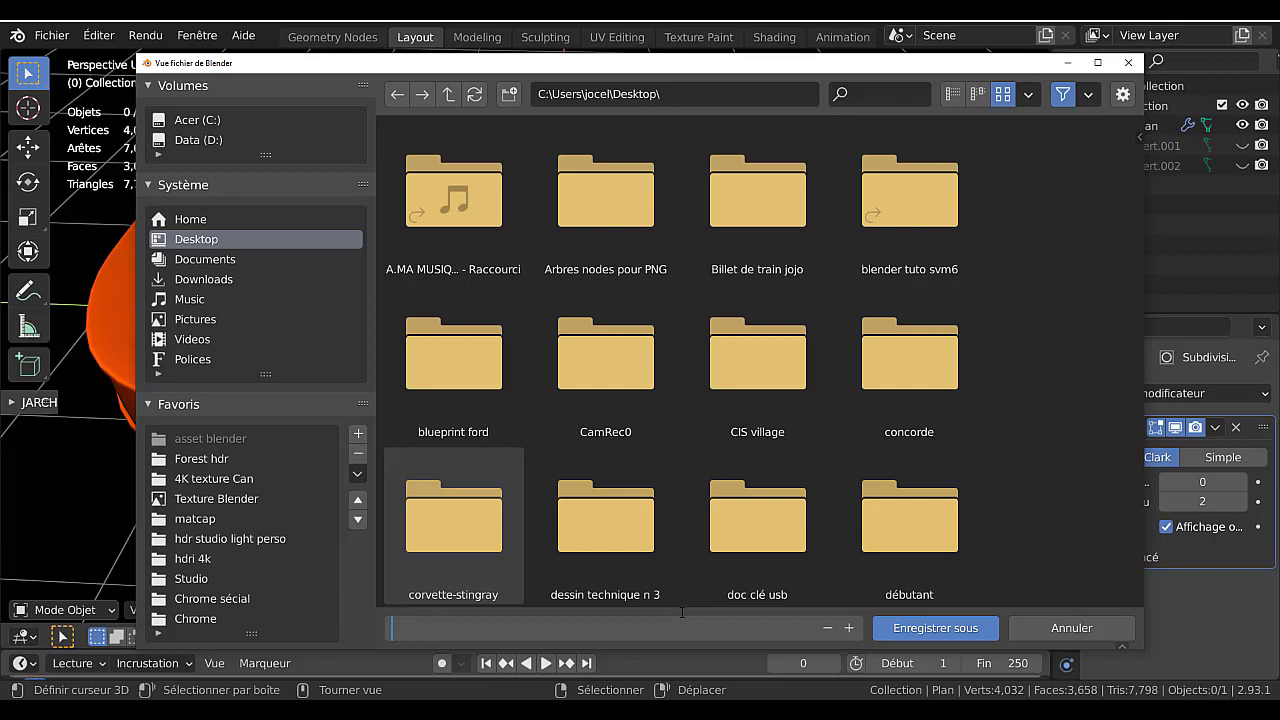
- Name the file "violon du tuto 2" and save it in the Desktop folder
type("violon du tuto 2")
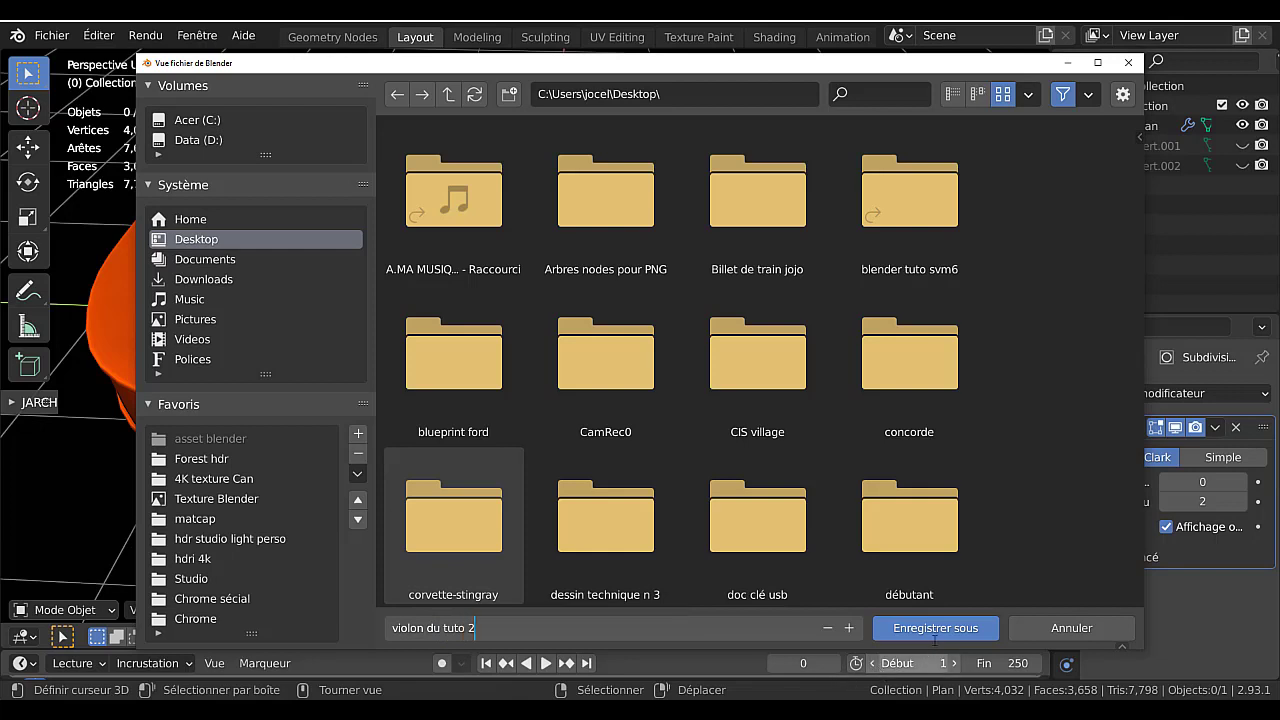
left_click(198, 240)
left_click(948, 632)
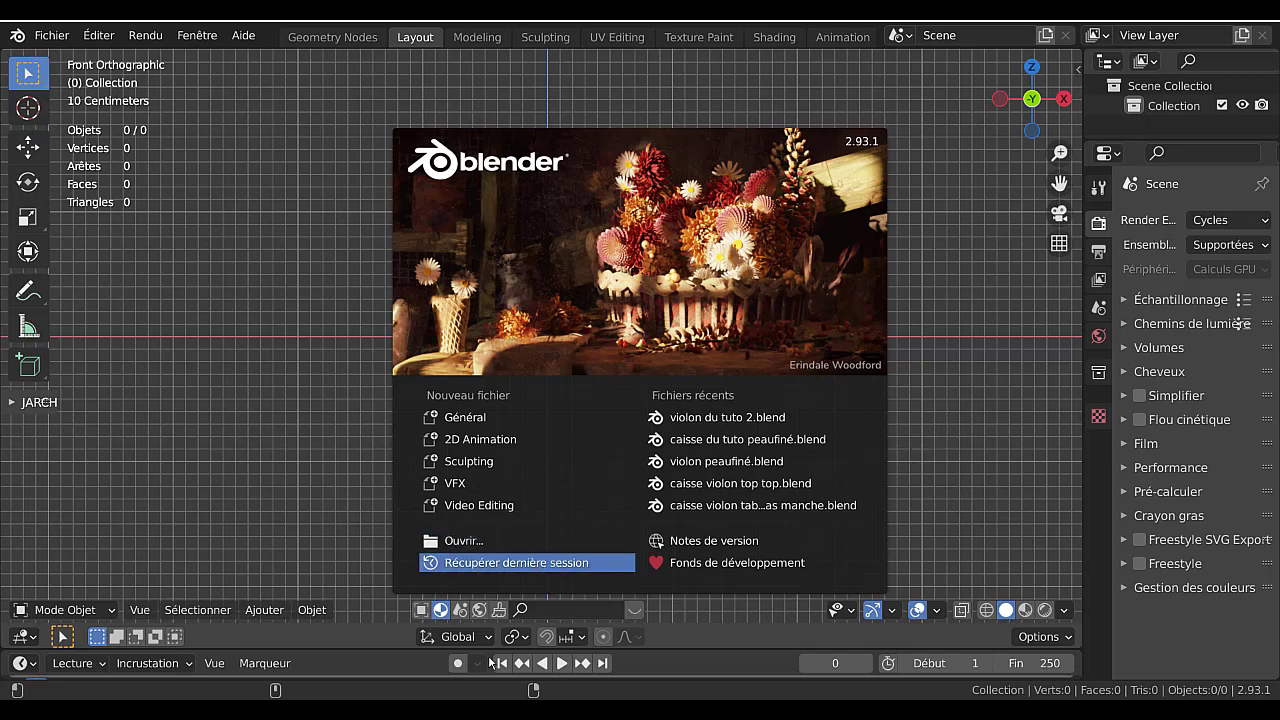
- Examine the bridge photo chevalet.jpg in XnView, and the matching bridge model from several angles in its Blender window
mouse_move(506, 711)
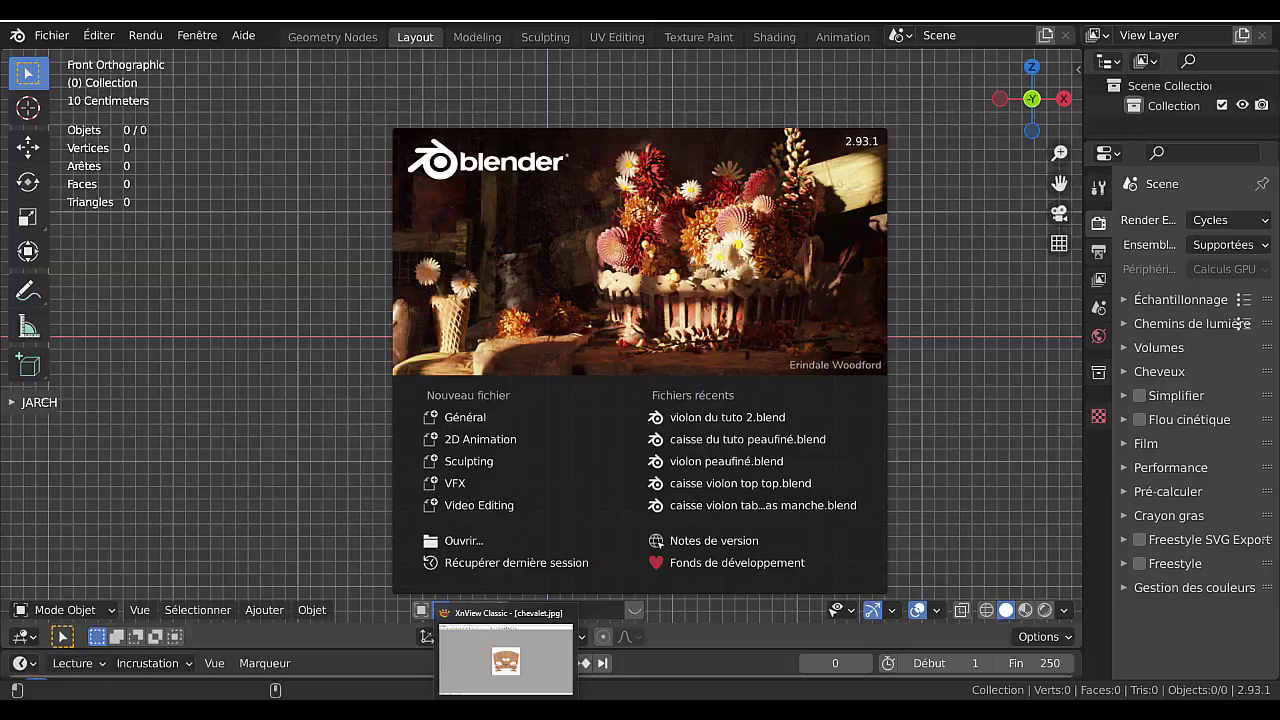
left_click(505, 658)
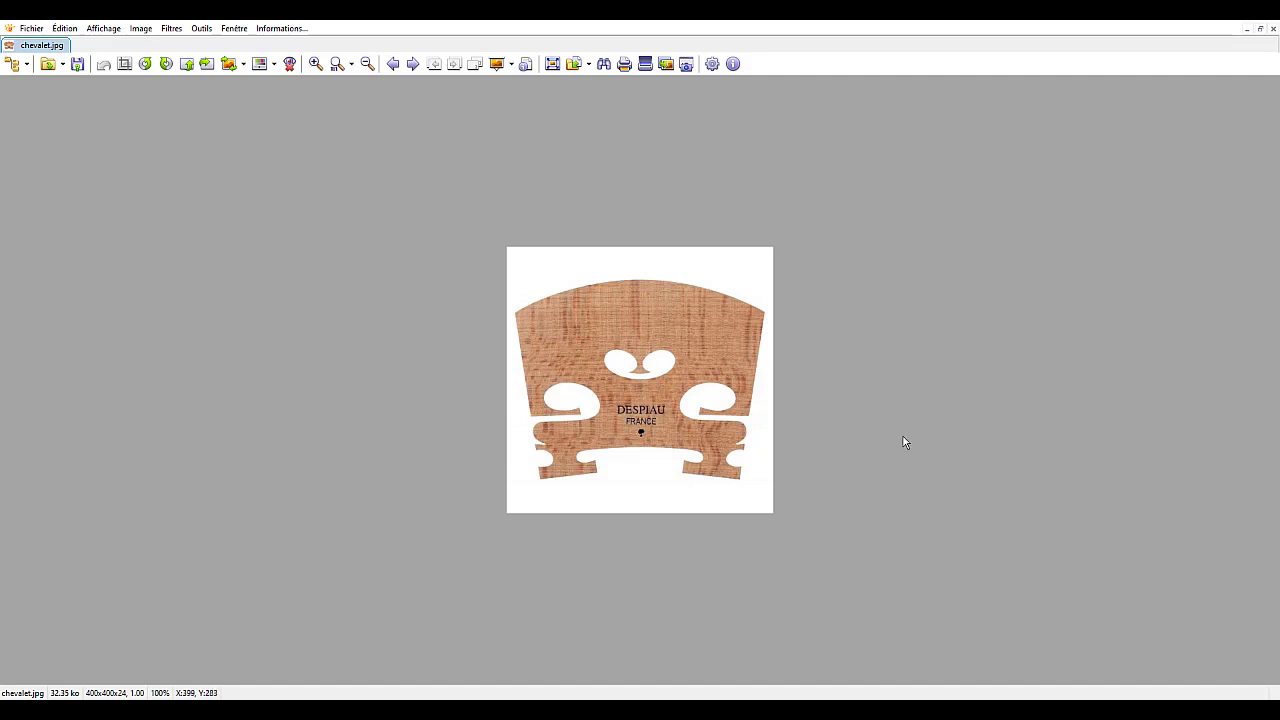
mouse_move(735, 710)
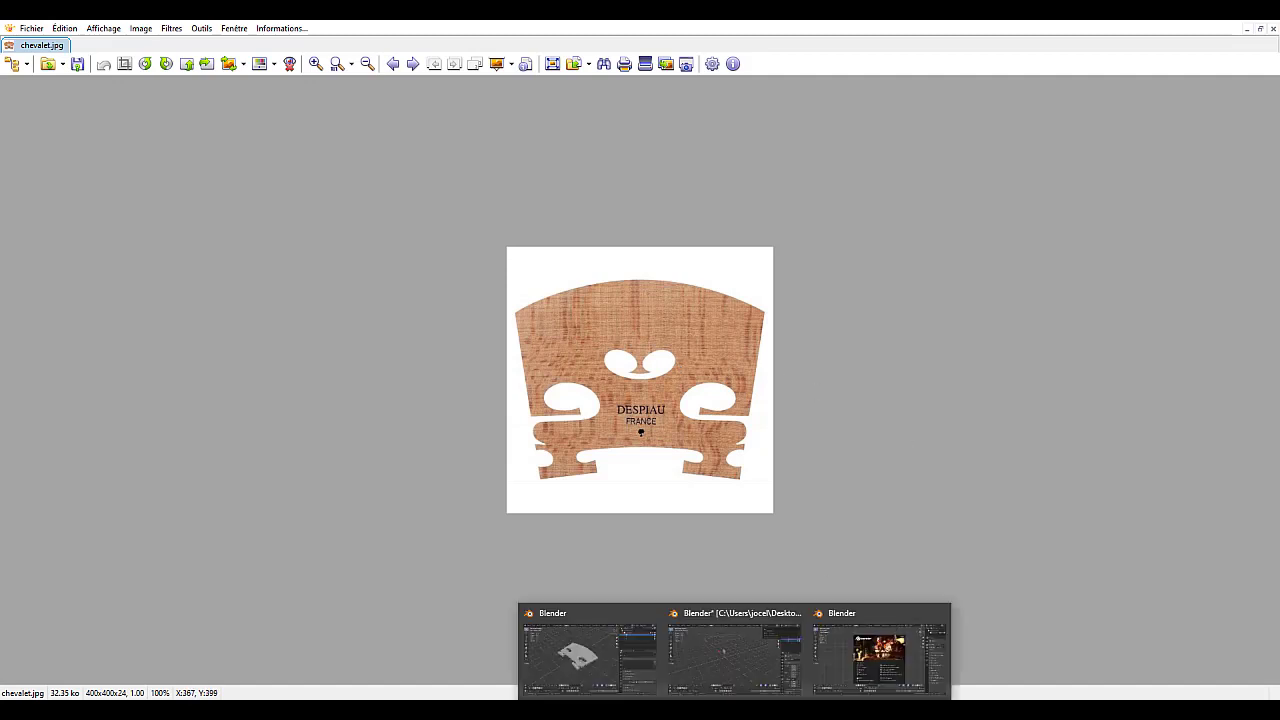
left_click(600, 677)
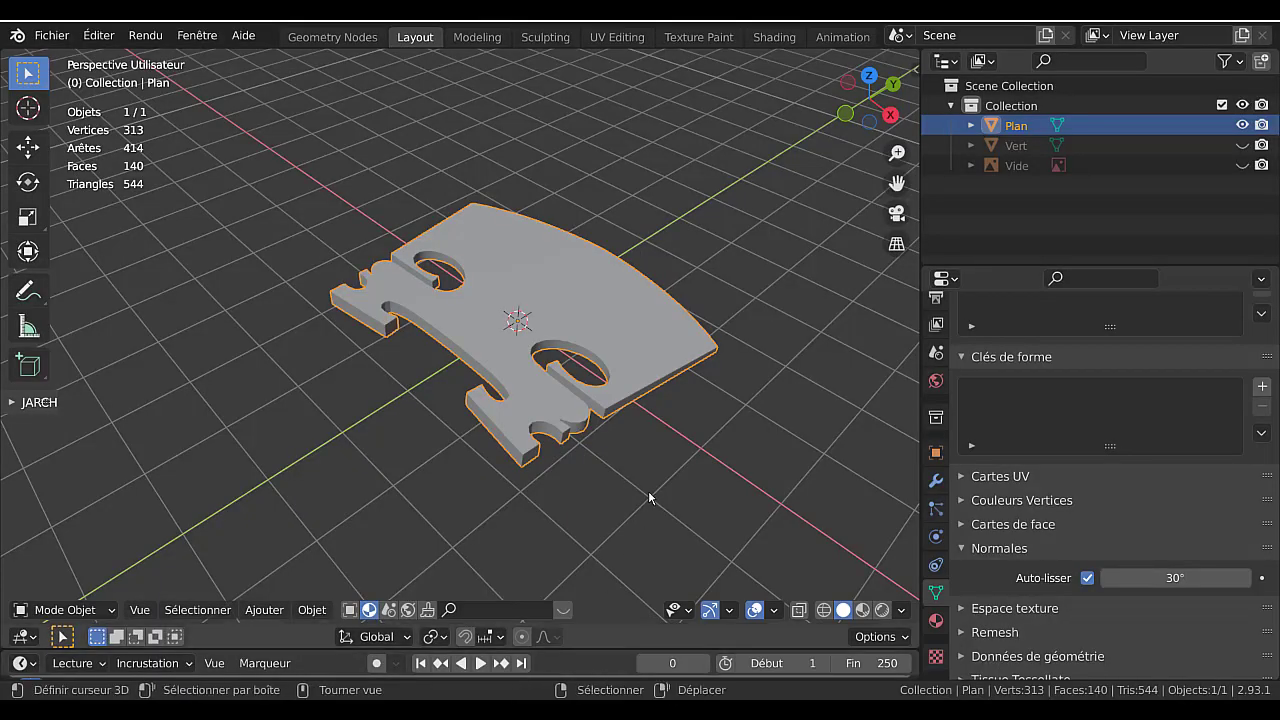
middle_click_drag(683, 453, 541, 345)
middle_click_drag(658, 383, 690, 362)
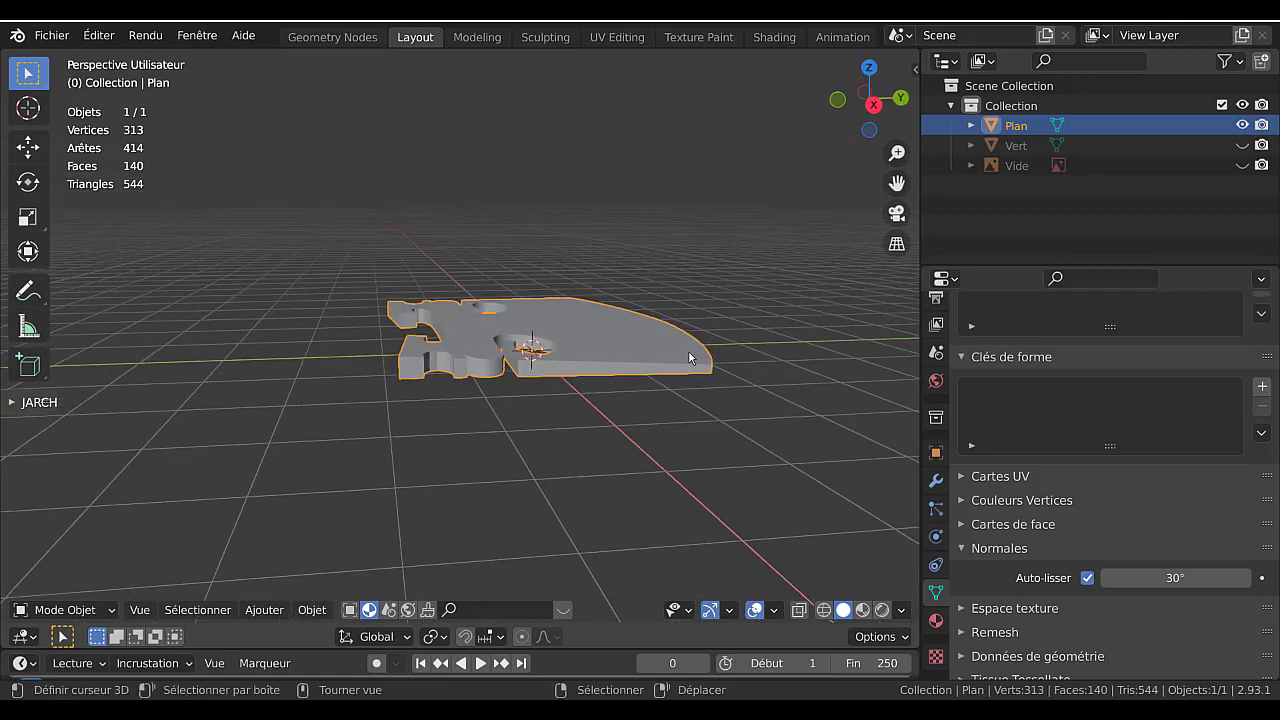
middle_click_drag(697, 444, 638, 445)
- Switch to the new, empty Blender window and dismiss the splash screen
mouse_move(732, 711)
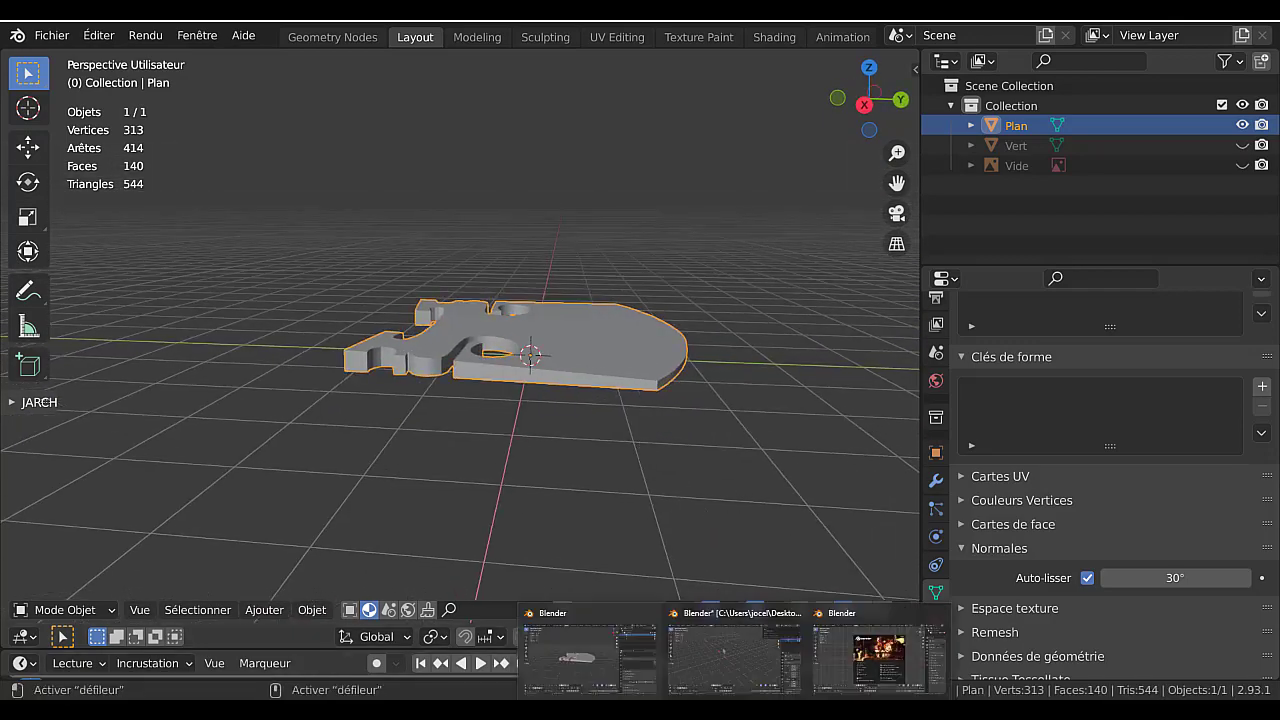
left_click(729, 644)
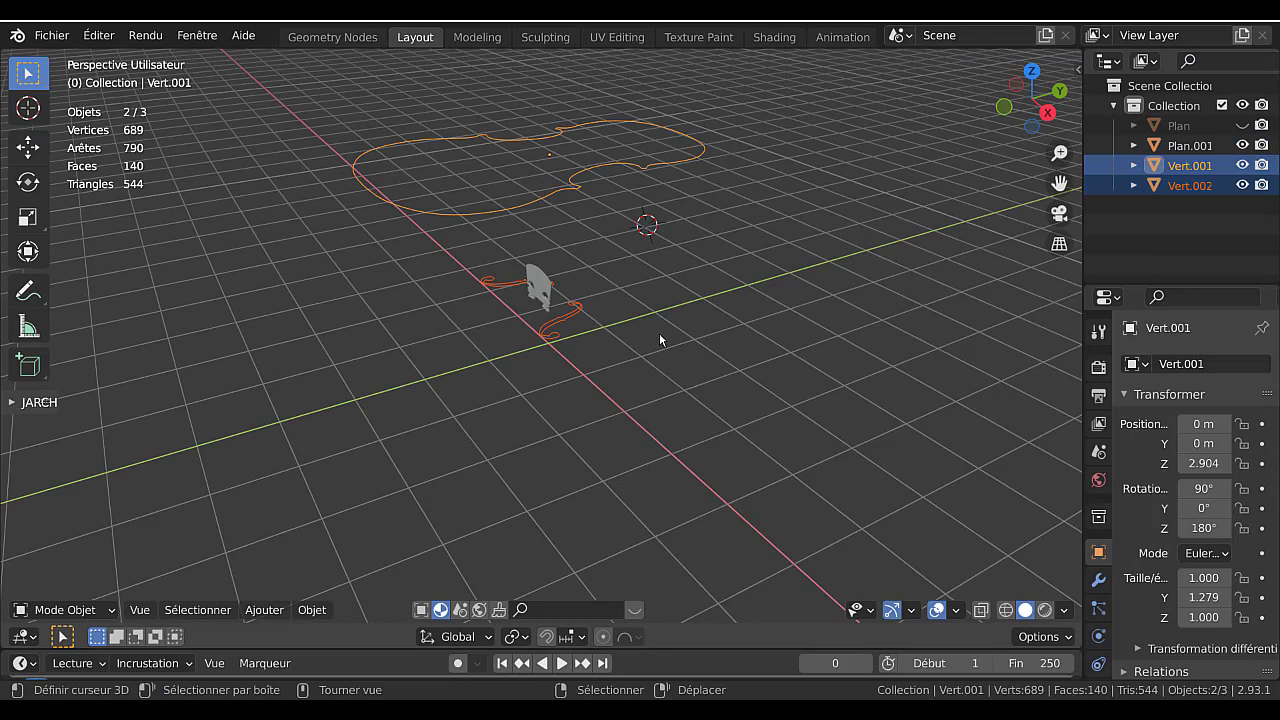
mouse_move(735, 712)
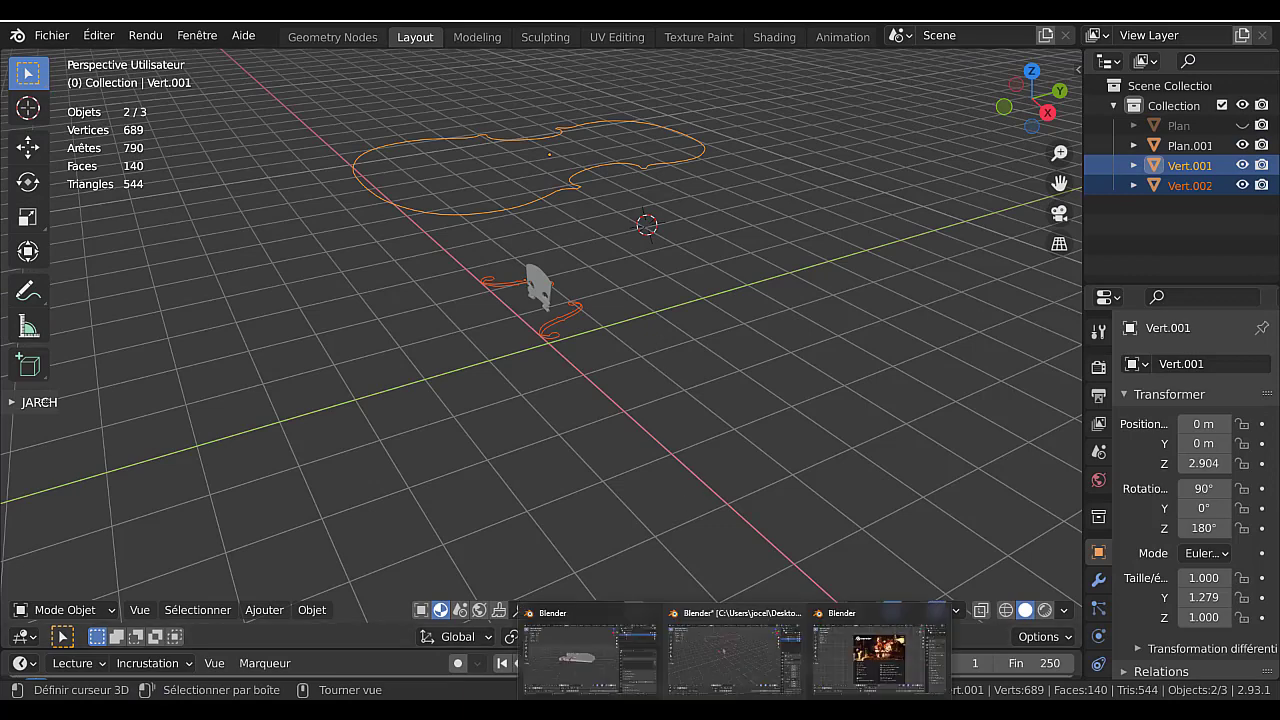
left_click(878, 655)
left_click(918, 418)
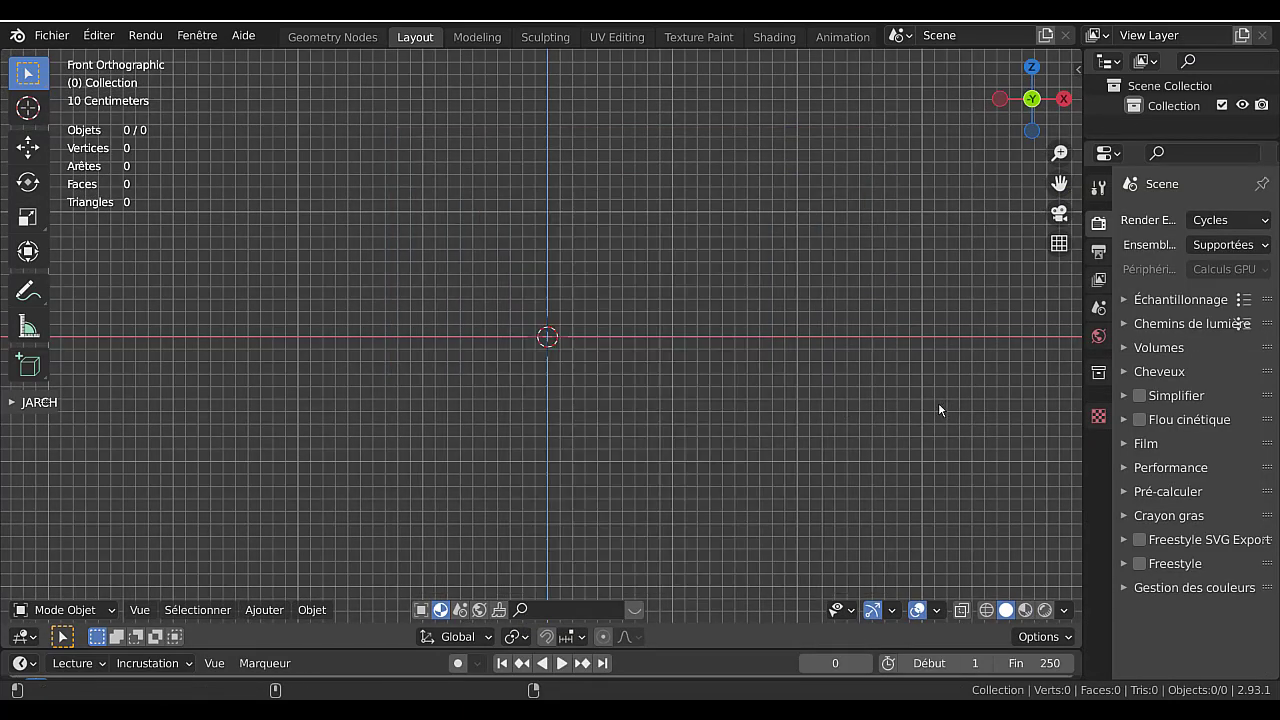
- Load chevalet.jpg from the Desktop folder as a reference image in the front view
left_click(312, 609)
mouse_move(267, 611)
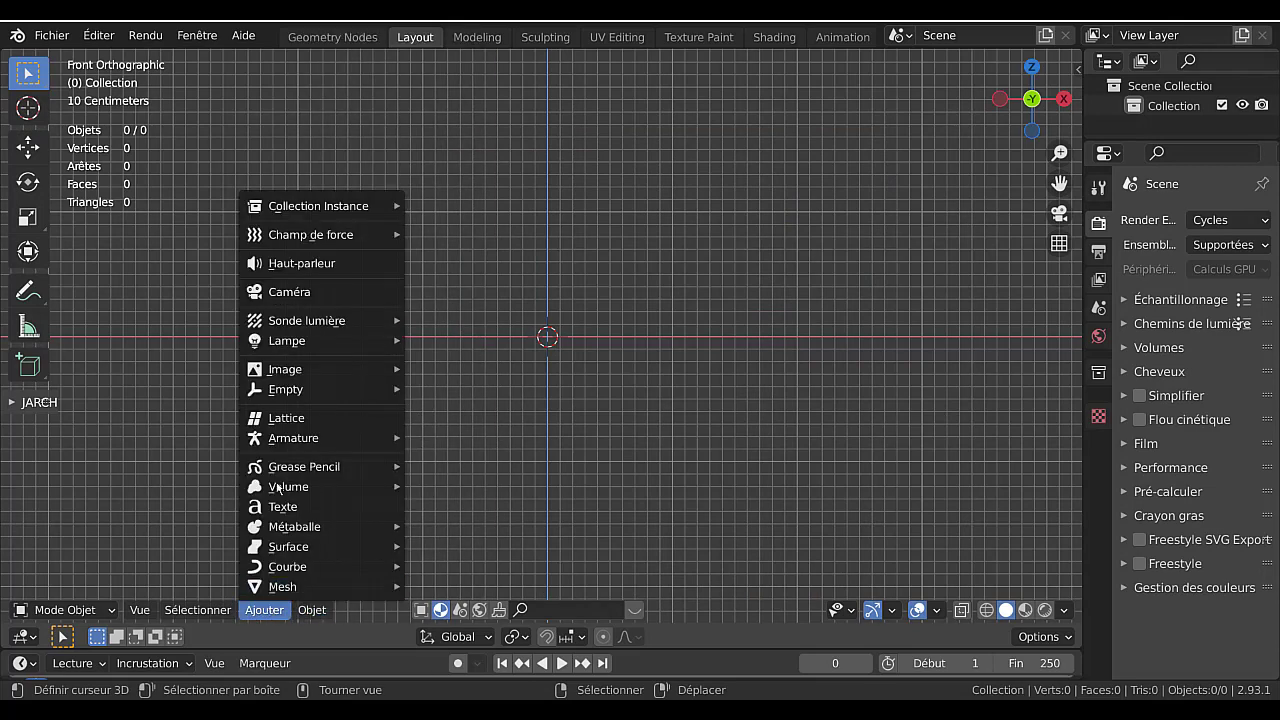
mouse_move(285, 369)
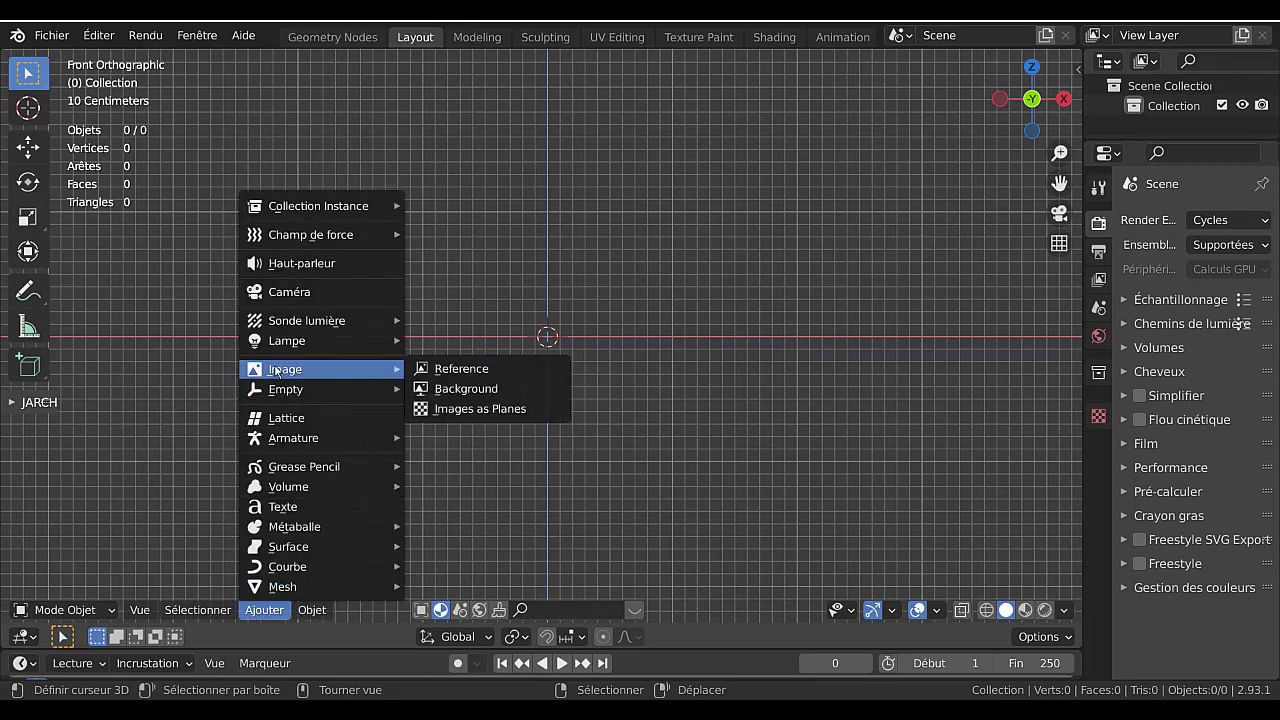
left_click(470, 372)
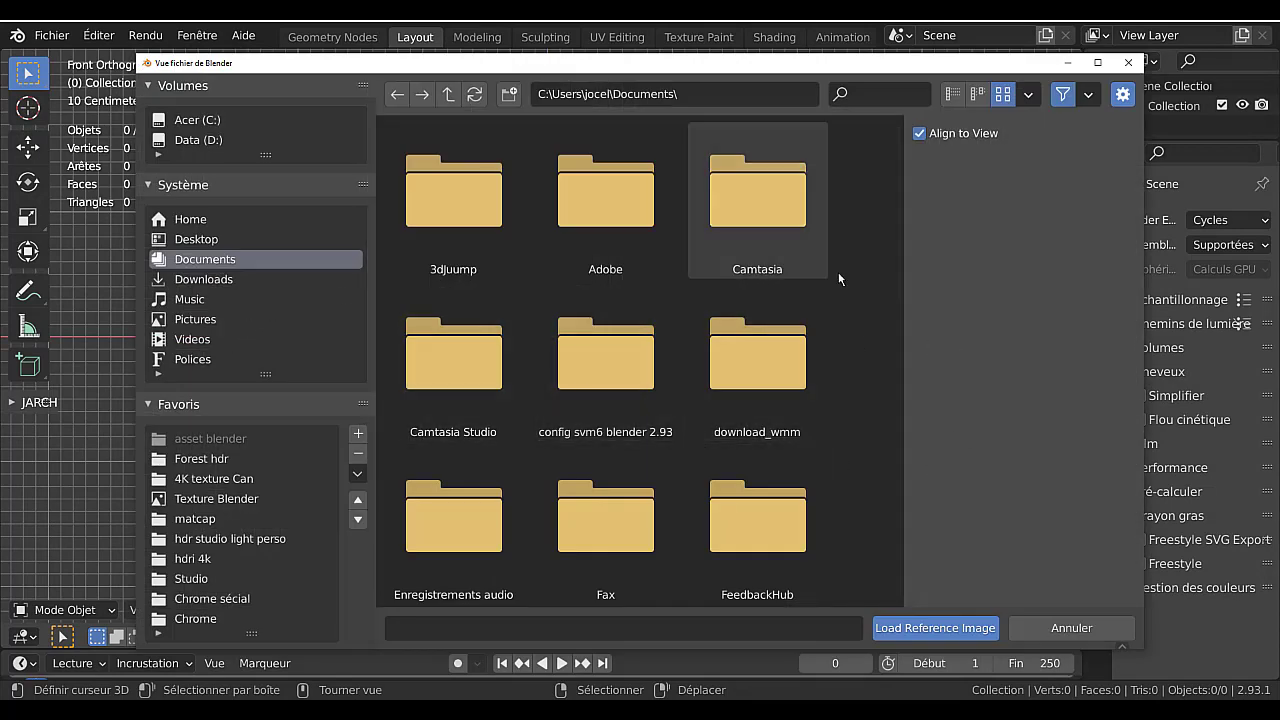
left_click(209, 236)
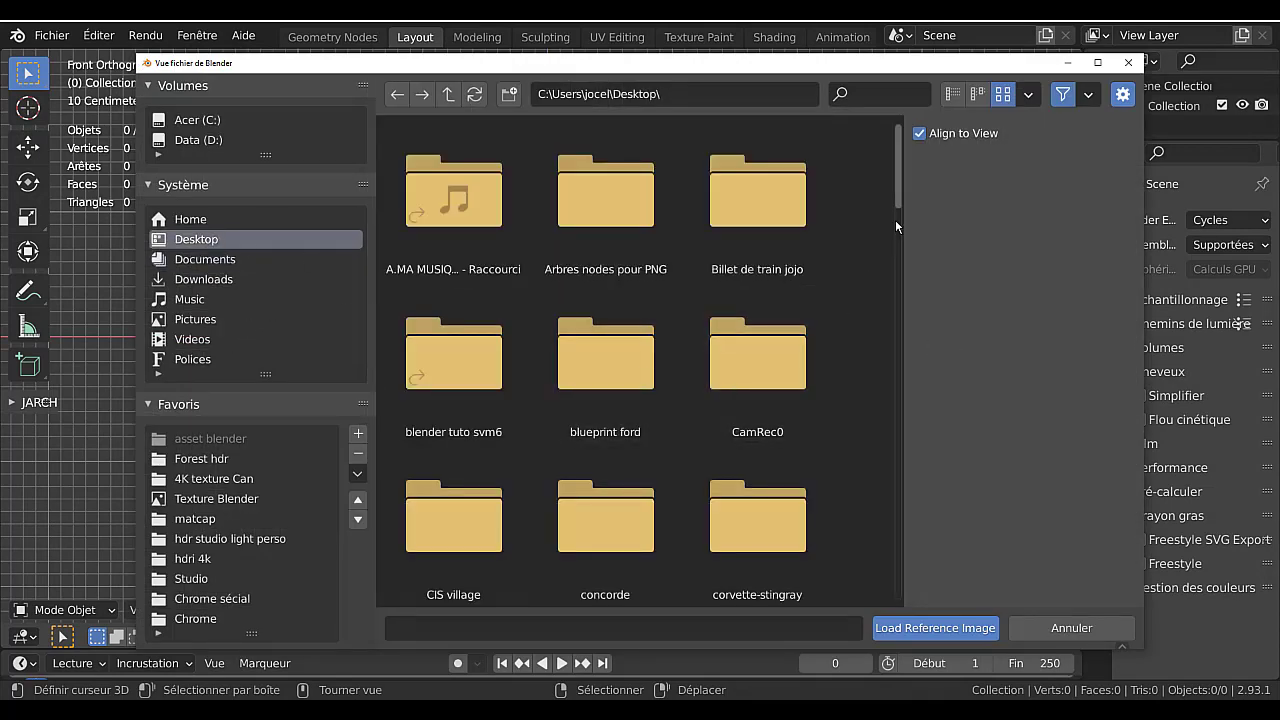
left_click_drag(897, 184, 880, 593)
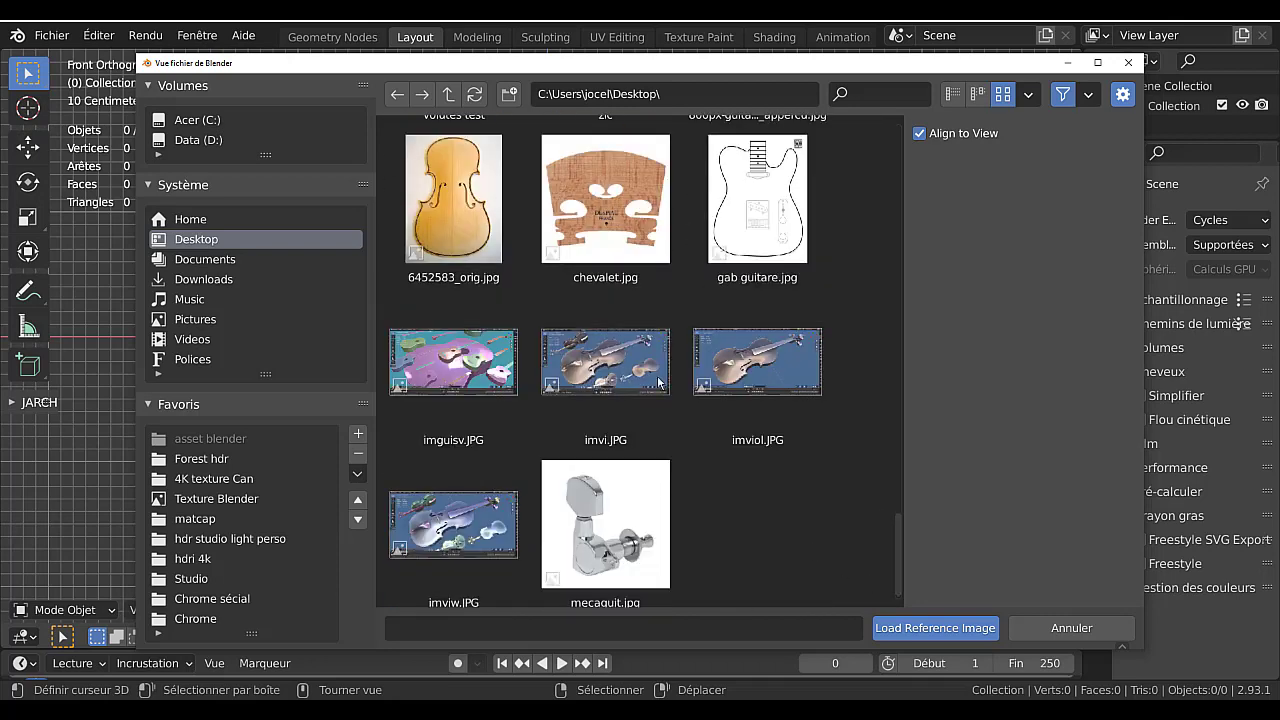
left_click(605, 205)
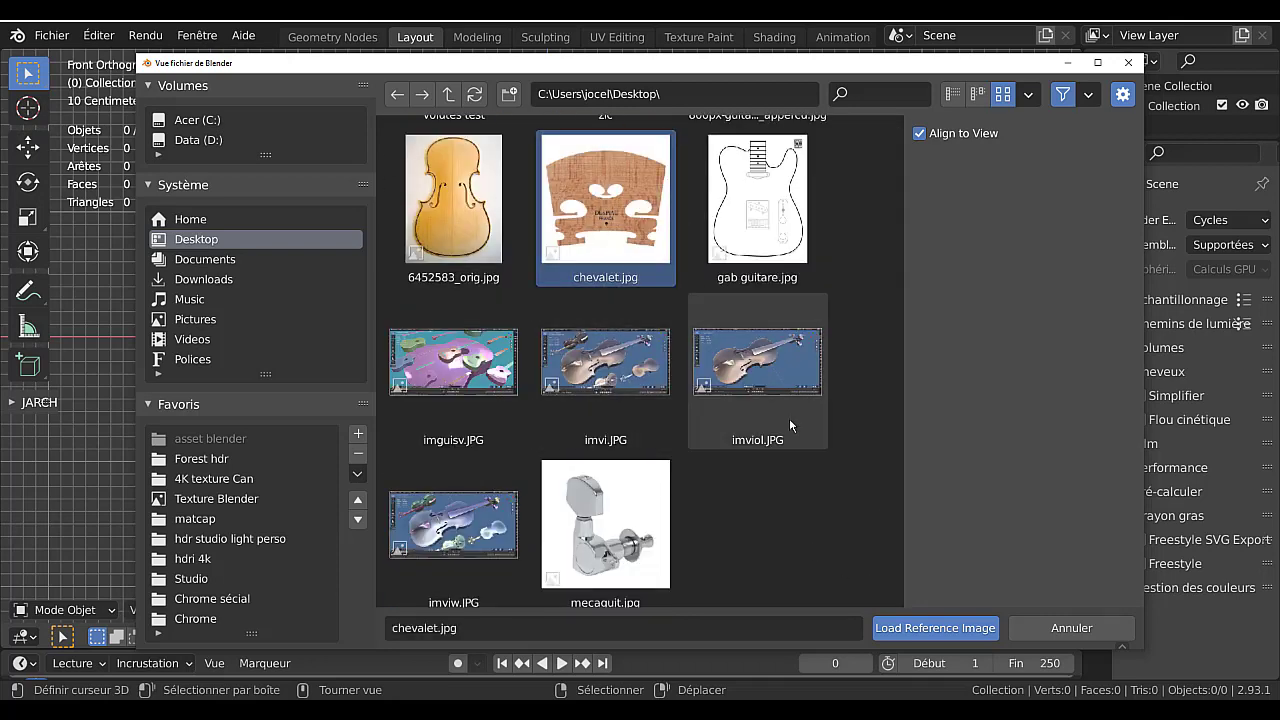
left_click(935, 628)
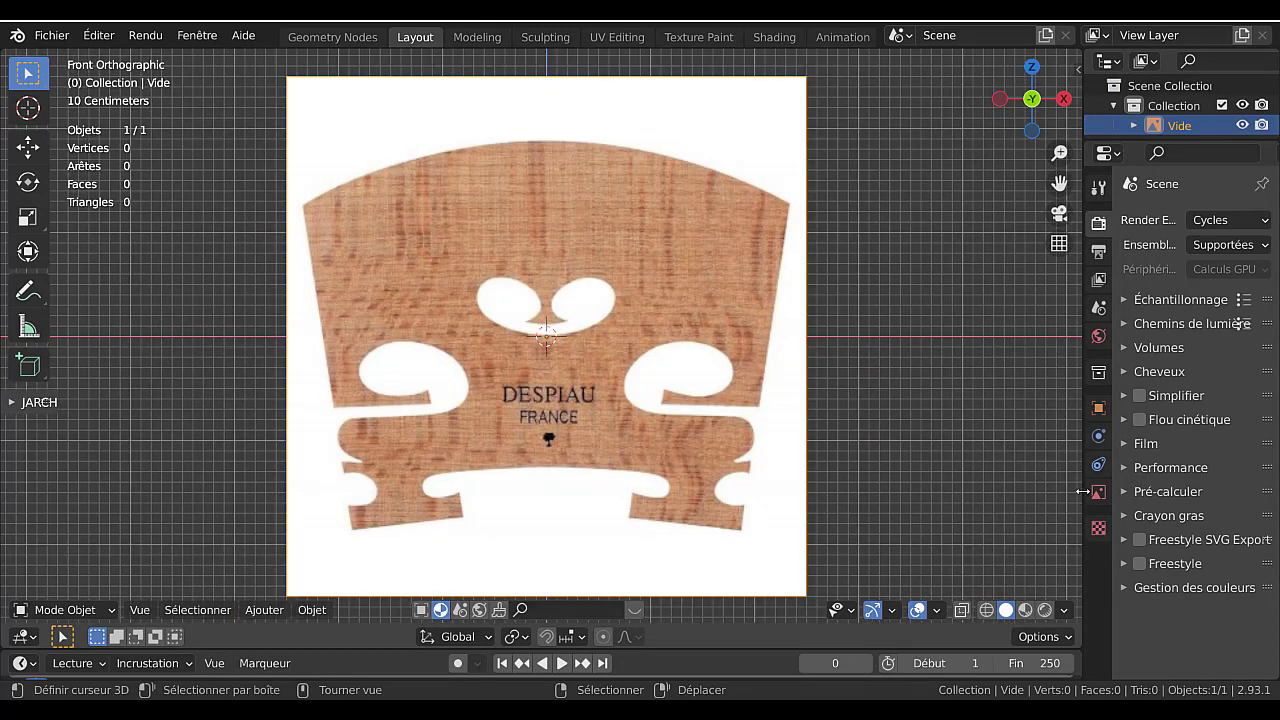
- Enable opacity for the chevalet.jpg reference image and set it to 0.387
left_click_drag(1081, 445, 988, 450)
left_click(1003, 493)
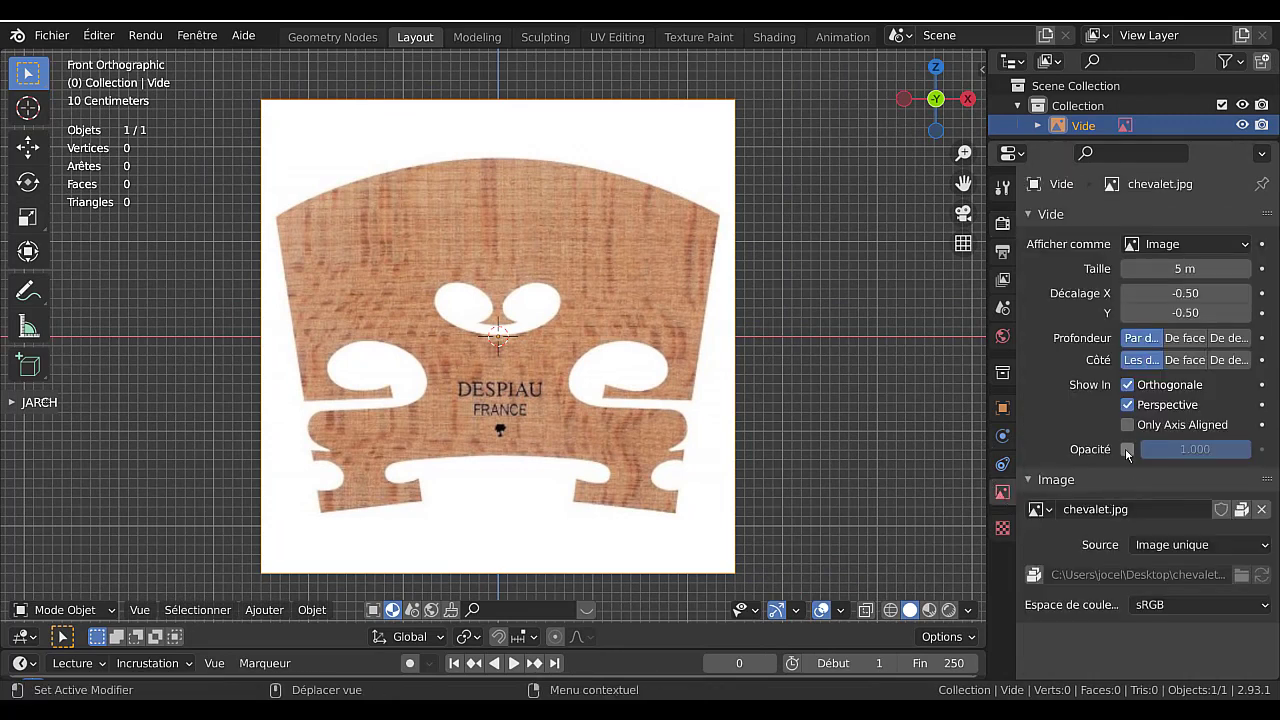
left_click(1127, 449)
left_click_drag(1192, 449, 1125, 449)
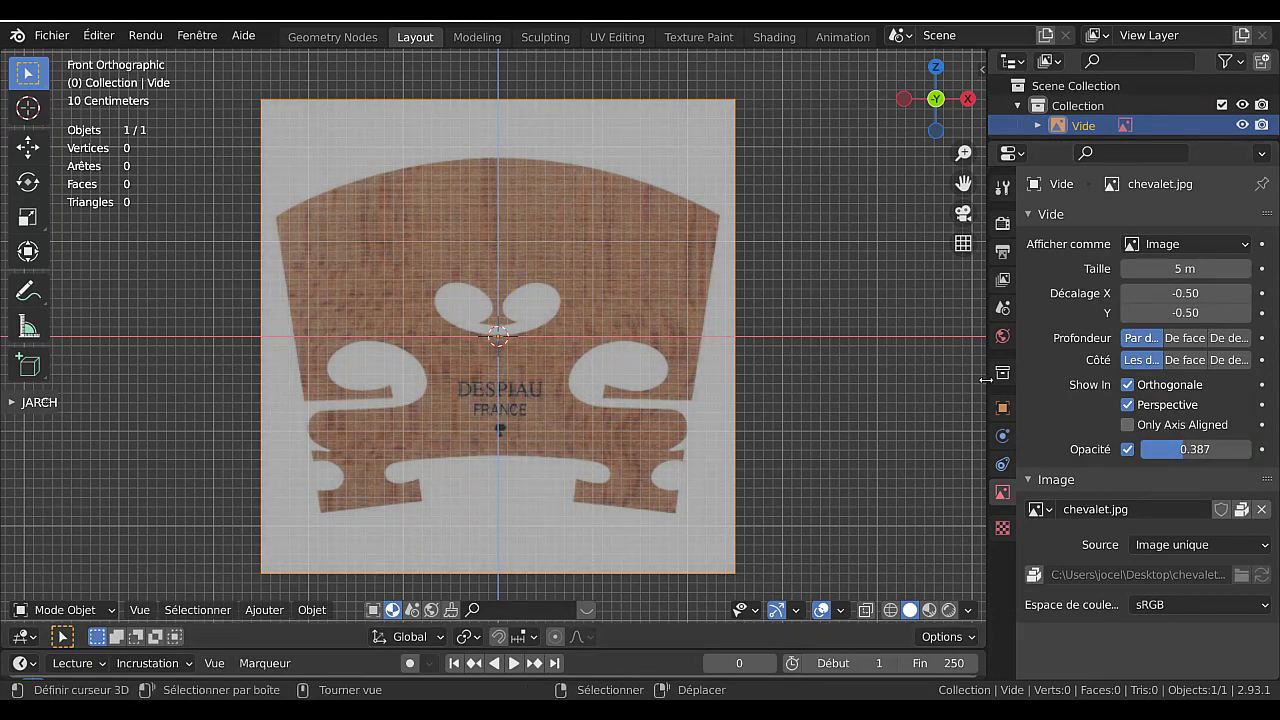
left_click_drag(988, 385, 1088, 380)
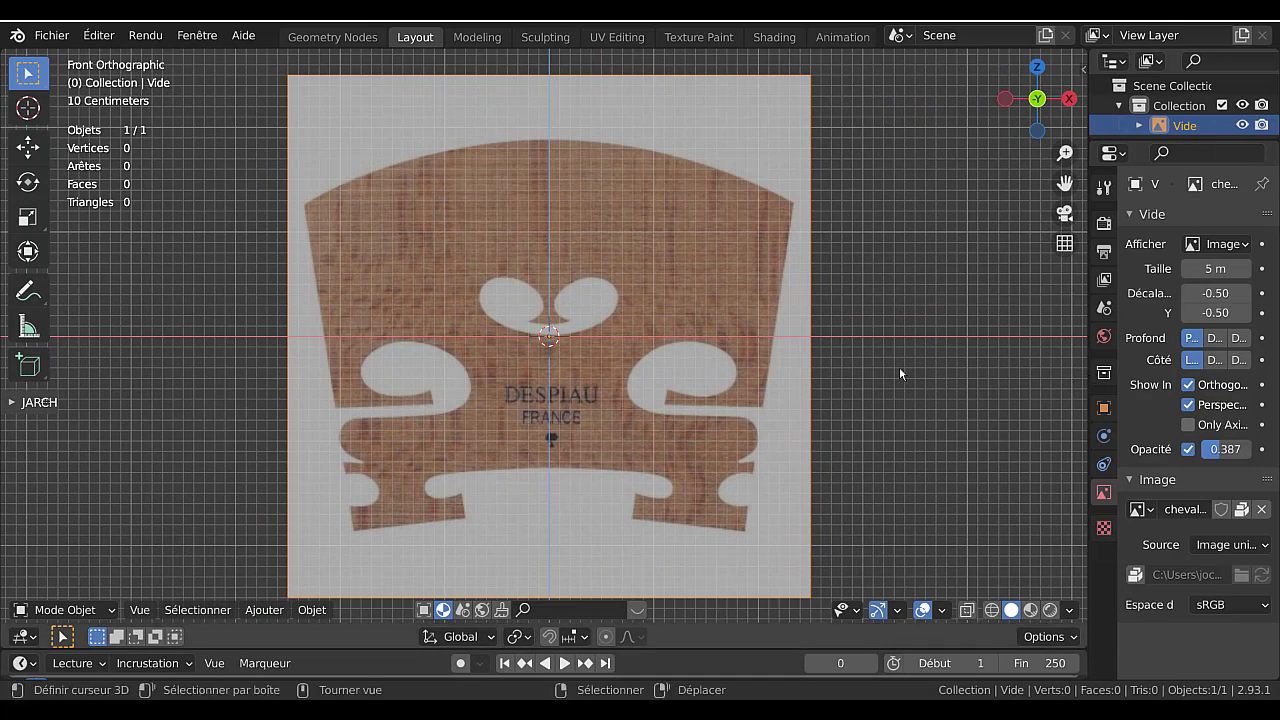
- Add a Single Vert mesh at the 3D cursor to start the bridge outline
left_click(313, 612)
mouse_move(278, 613)
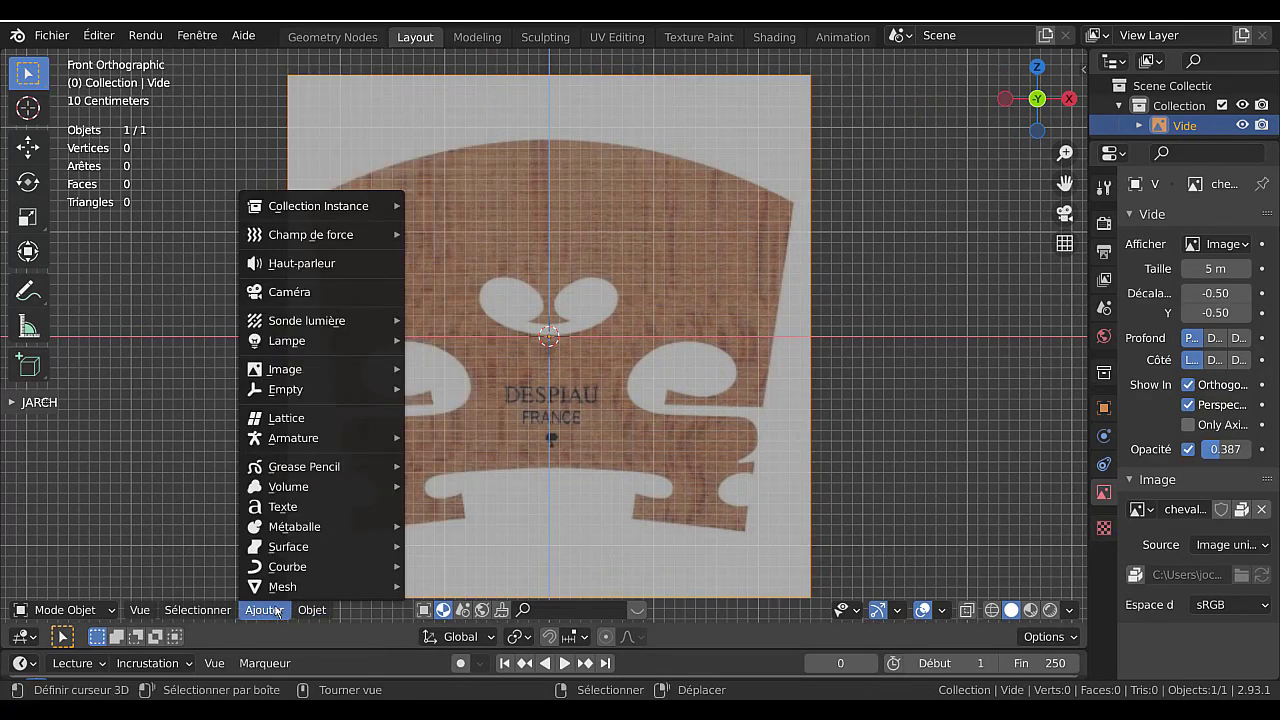
mouse_move(276, 587)
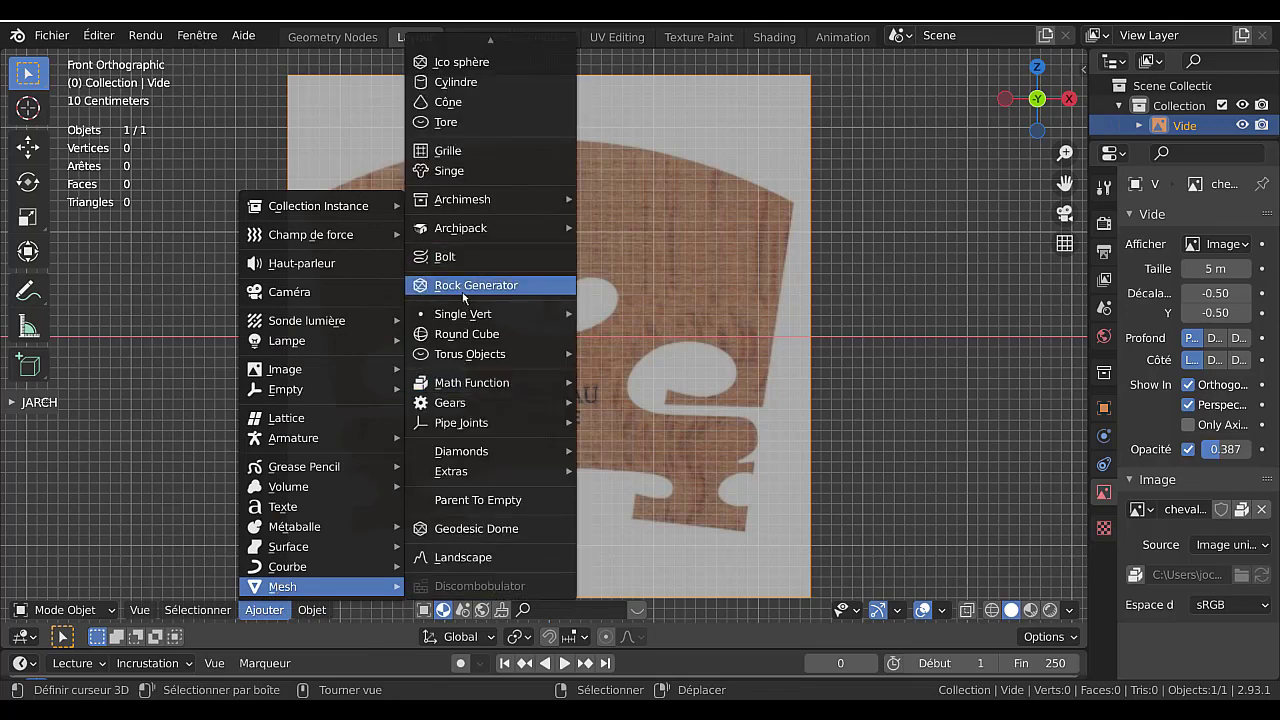
mouse_move(463, 316)
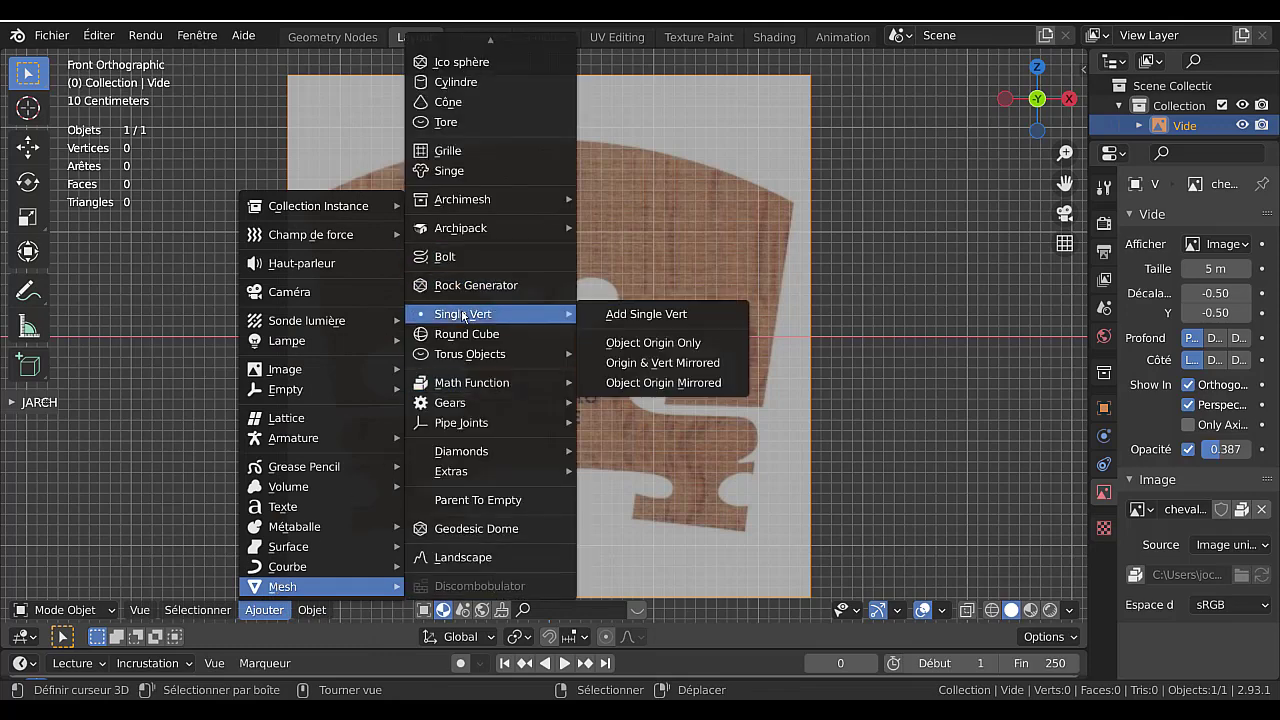
left_click(638, 316)
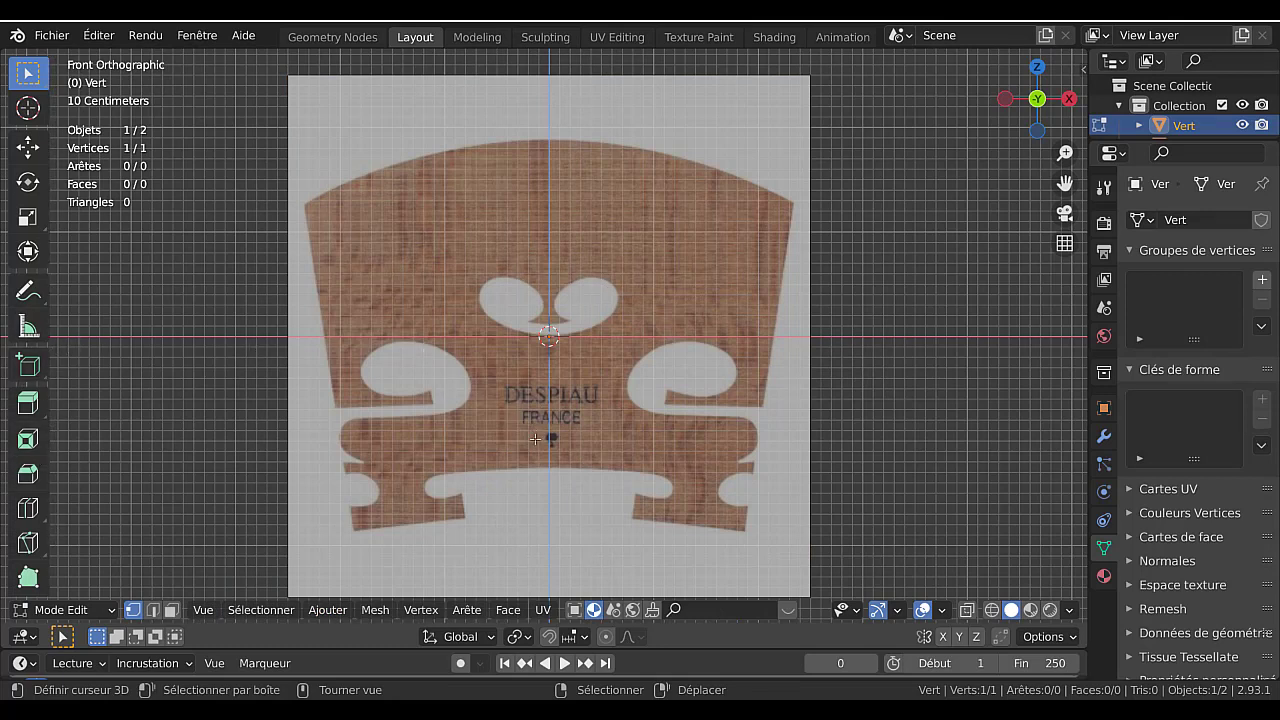
- Extrude the vertex and place the first edge from the bridge's upper right corner inward along the top arch
key("e")
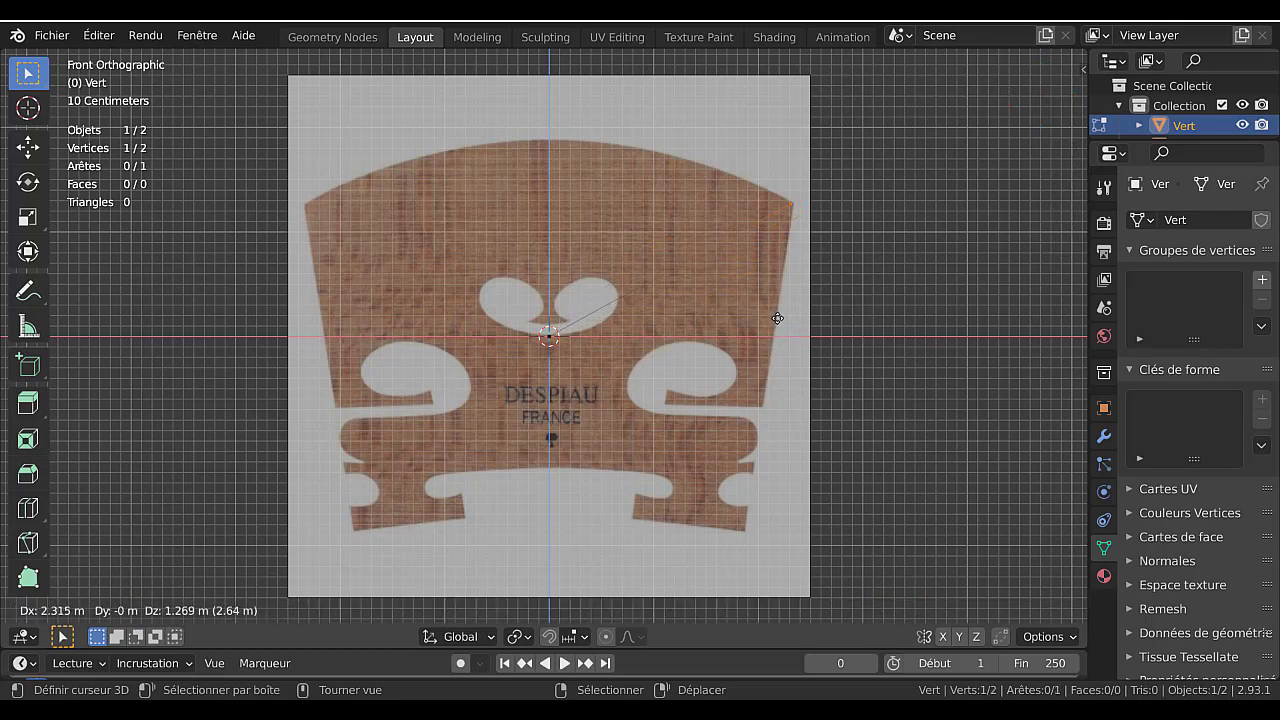
left_click(777, 318)
middle_click_drag(770, 330, 631, 406, "shift")
scroll(700, 292, "up", 1)
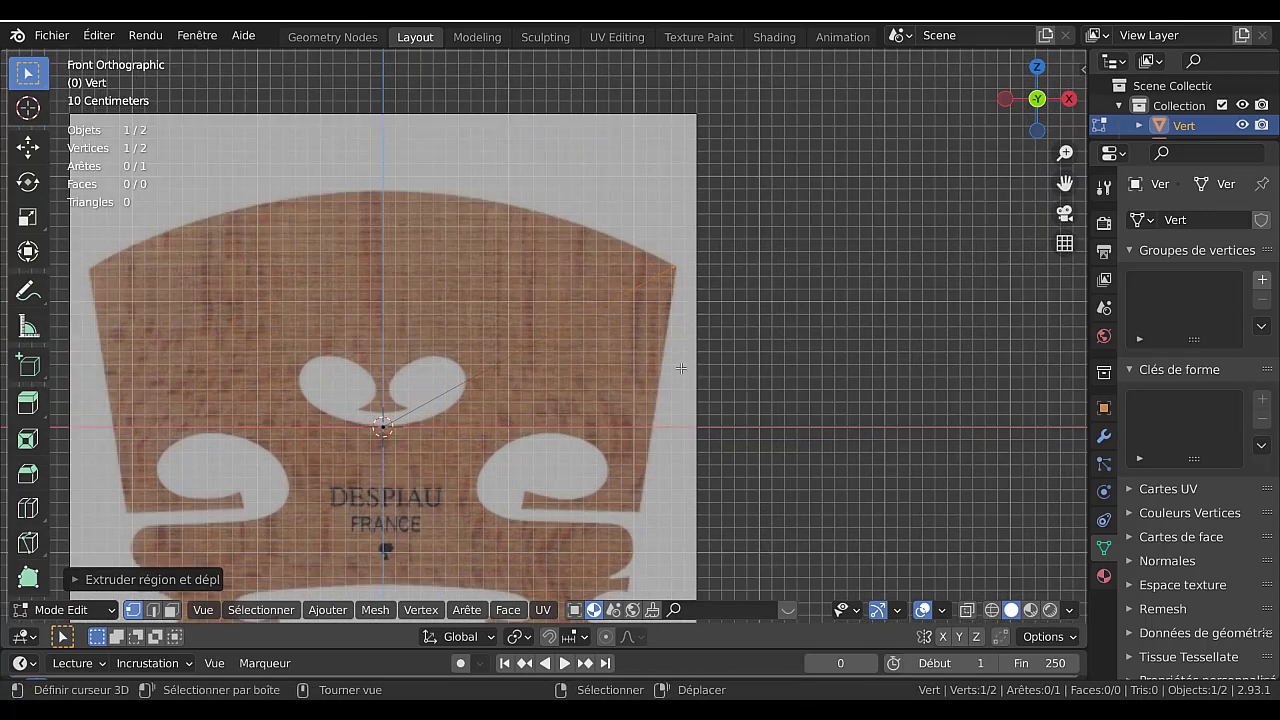
key("g")
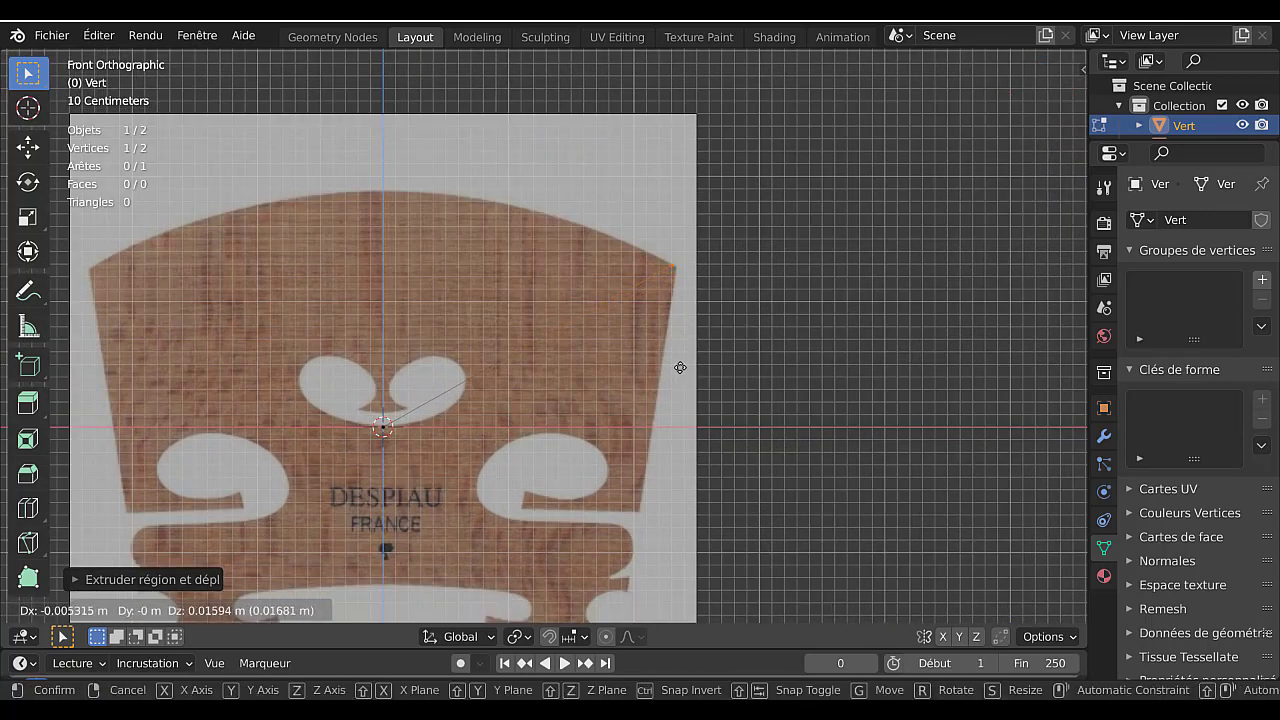
left_click(681, 367)
key("g")
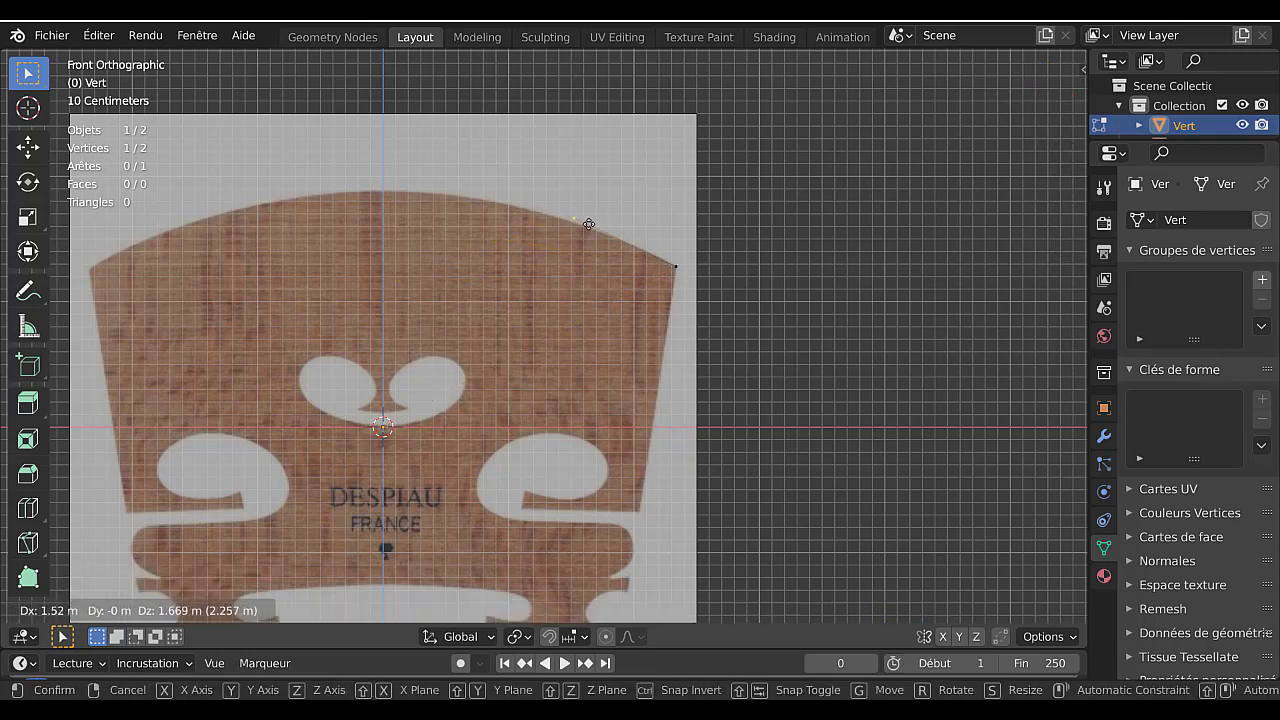
left_click(632, 245)
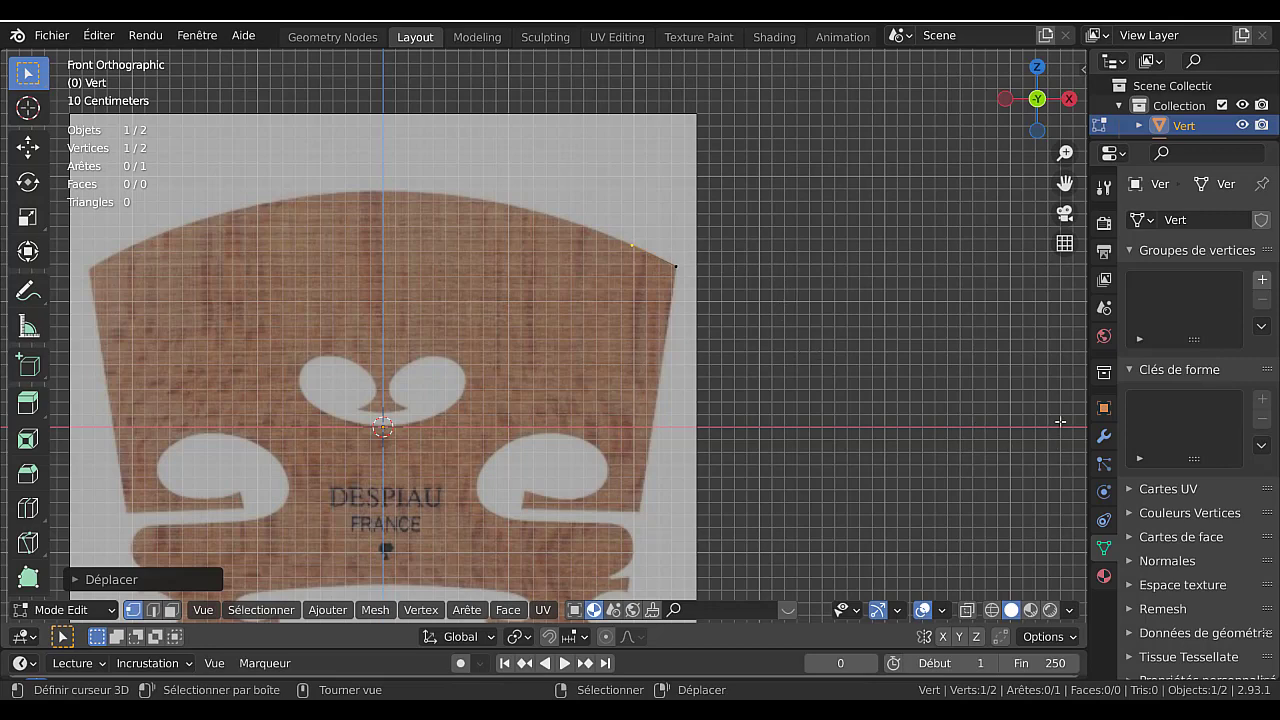
- Add a Mirror modifier on the X axis to the outline mesh and enable its clipping (Troncature)
left_click_drag(1085, 393, 992, 393)
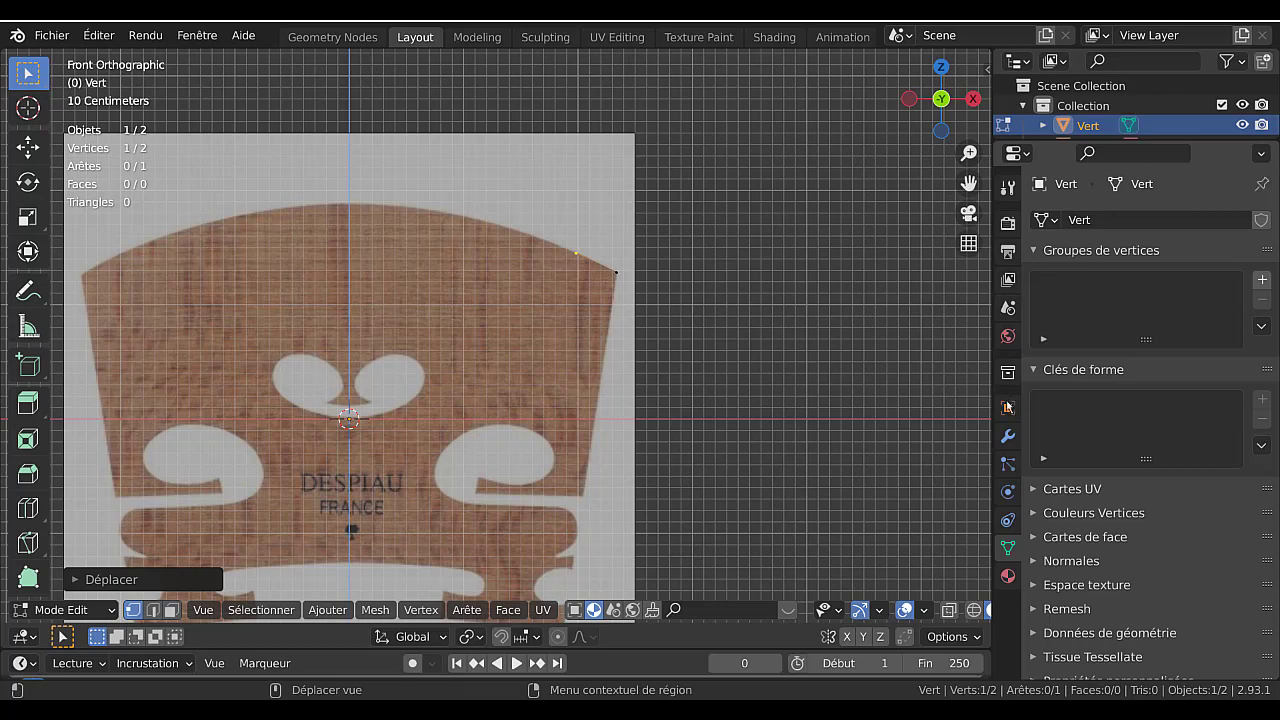
left_click(1008, 436)
left_click(1153, 219)
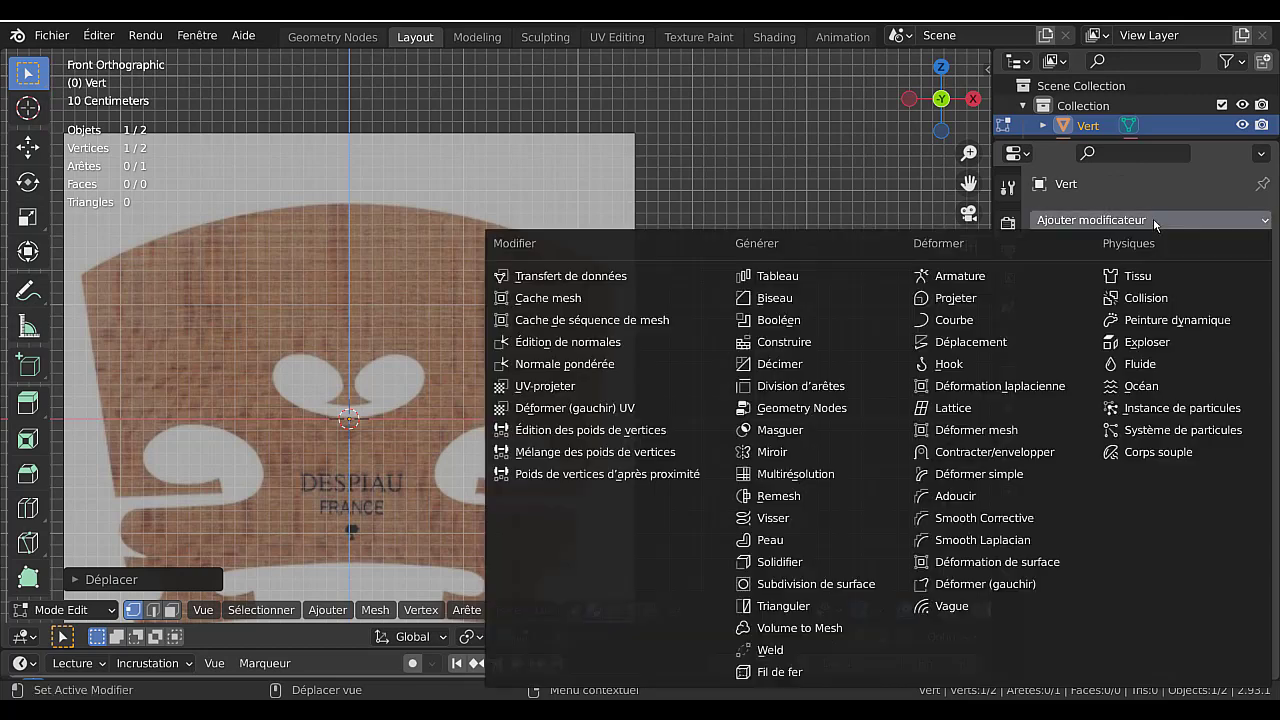
left_click(775, 452)
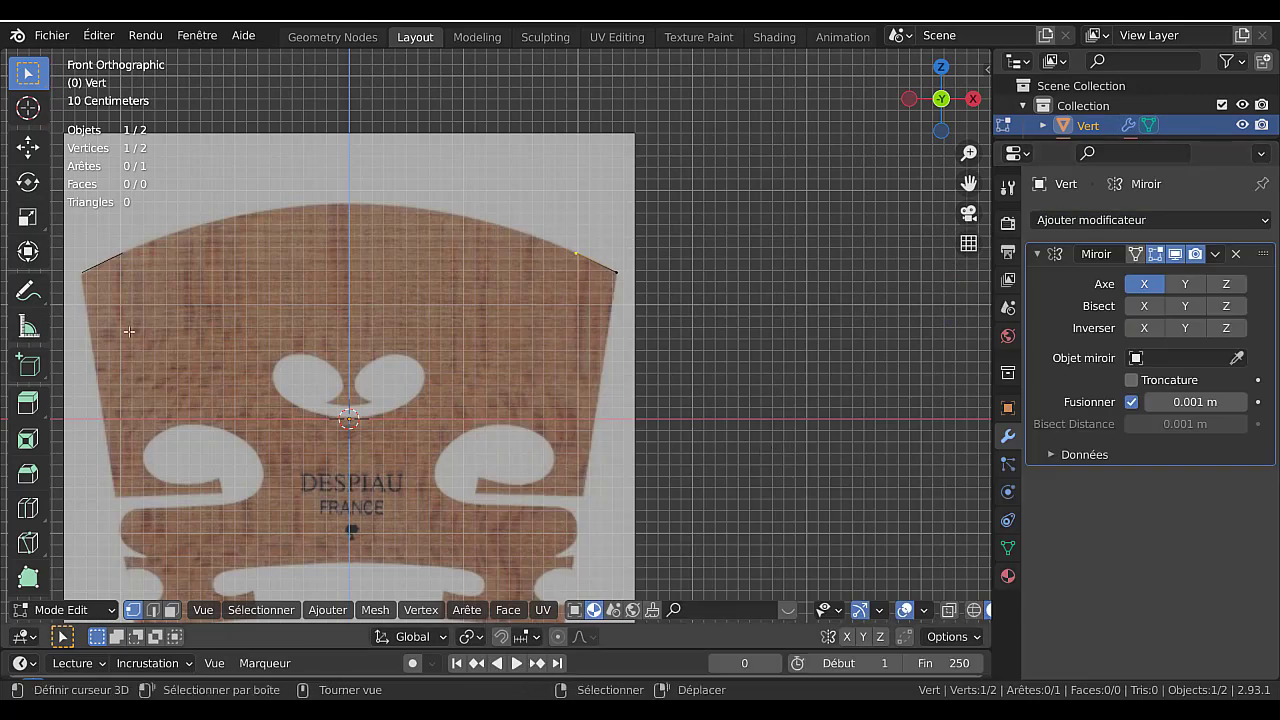
middle_click_drag(287, 380, 442, 379, "shift")
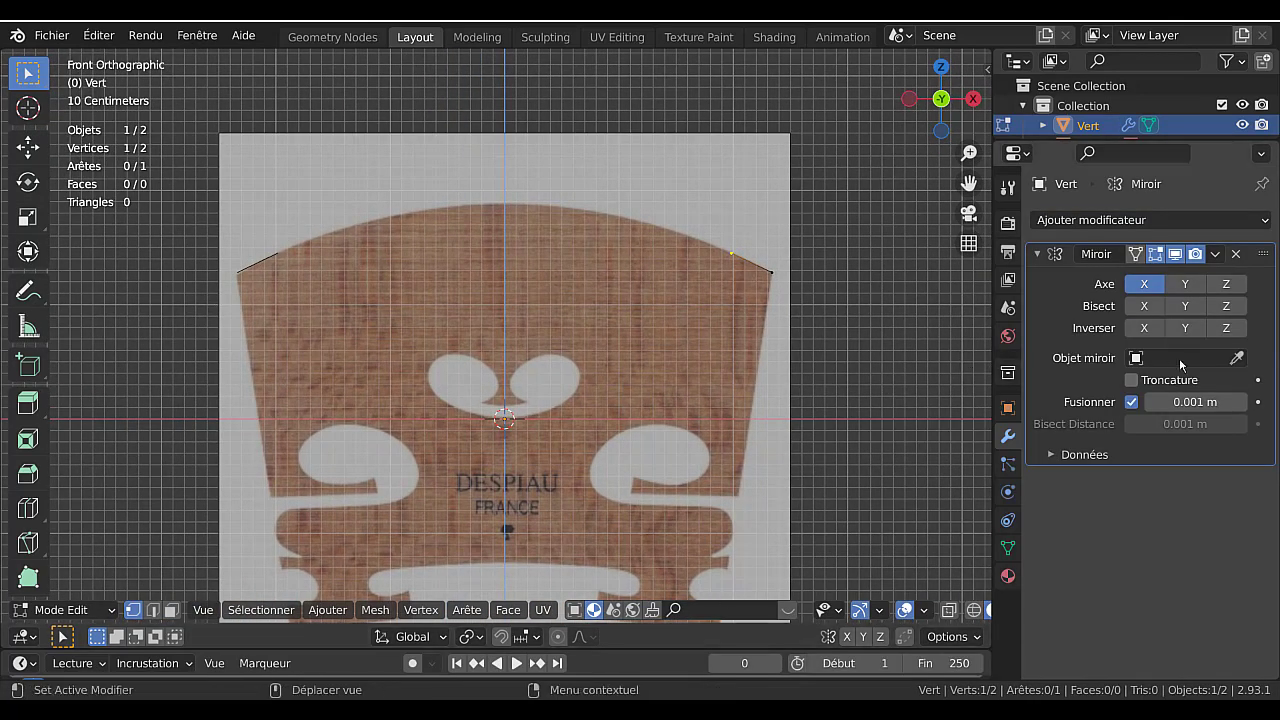
left_click_drag(993, 308, 1081, 308)
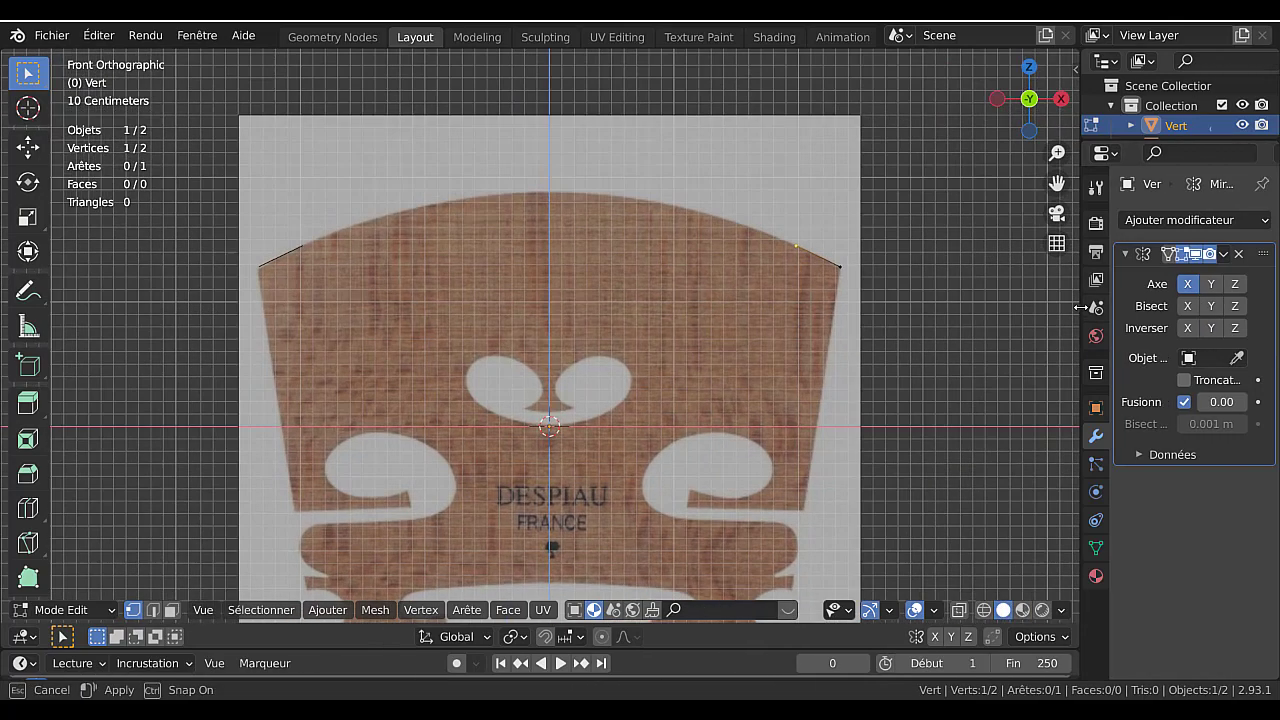
scroll(875, 345, "up", 2)
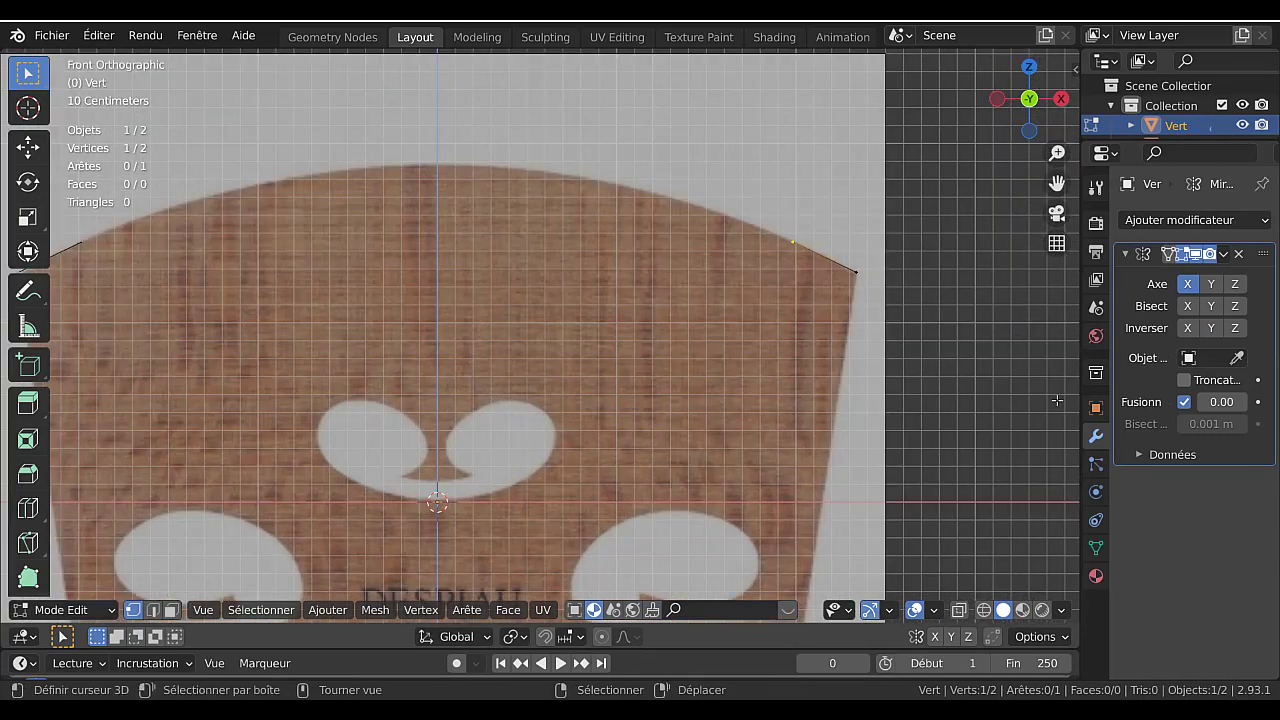
left_click(1184, 380)
- Extrude two more vertices inward along the right half of the bridge's top arch and adjust them to the contour
key("e")
left_click(750, 260)
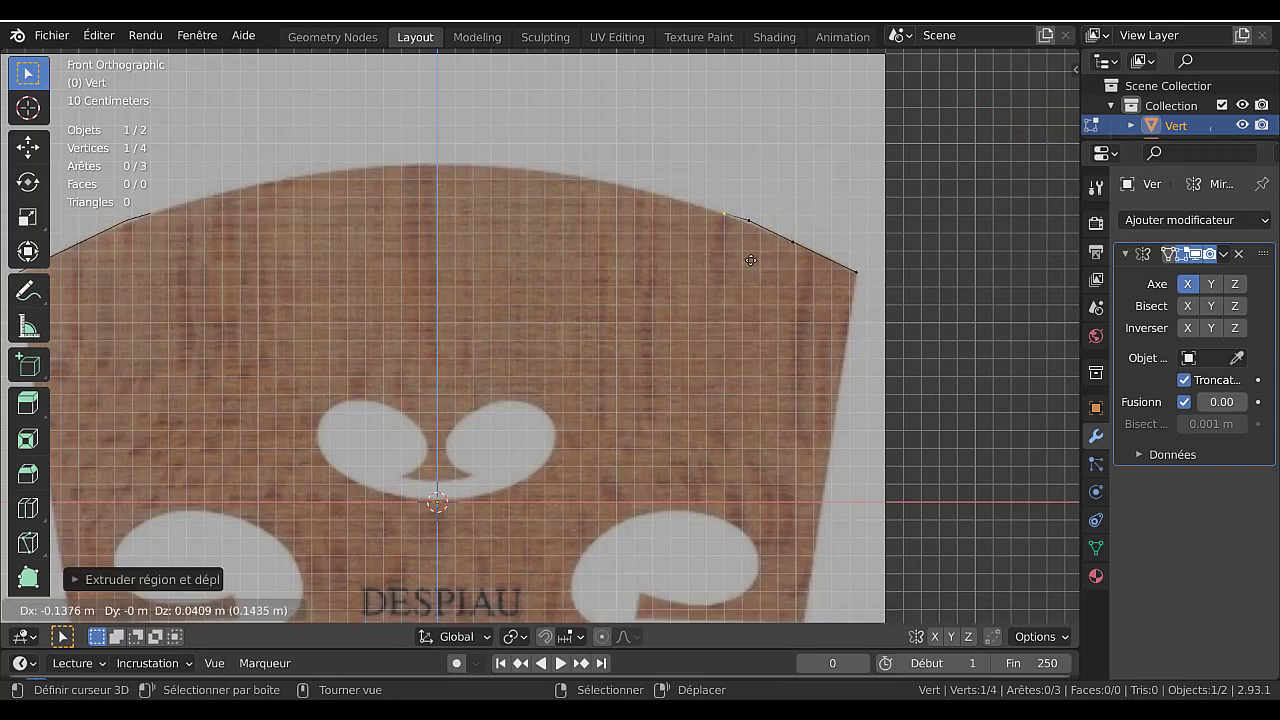
right_click(758, 270)
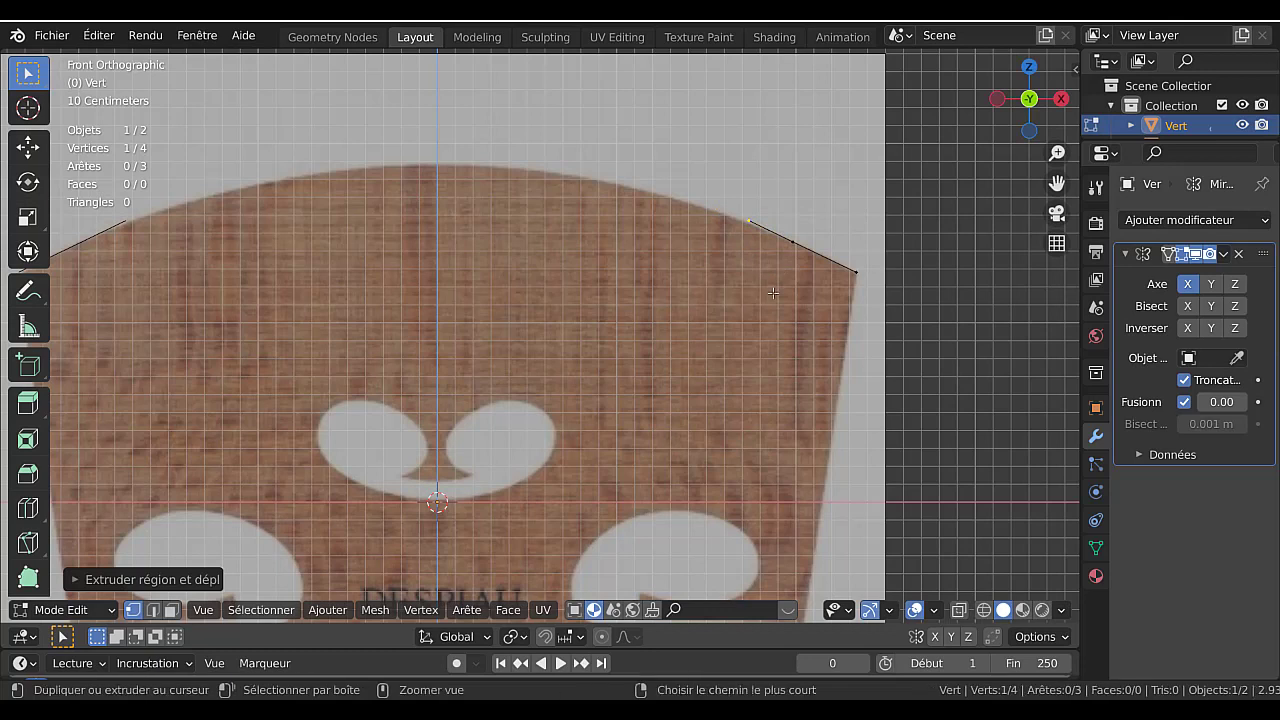
key("g")
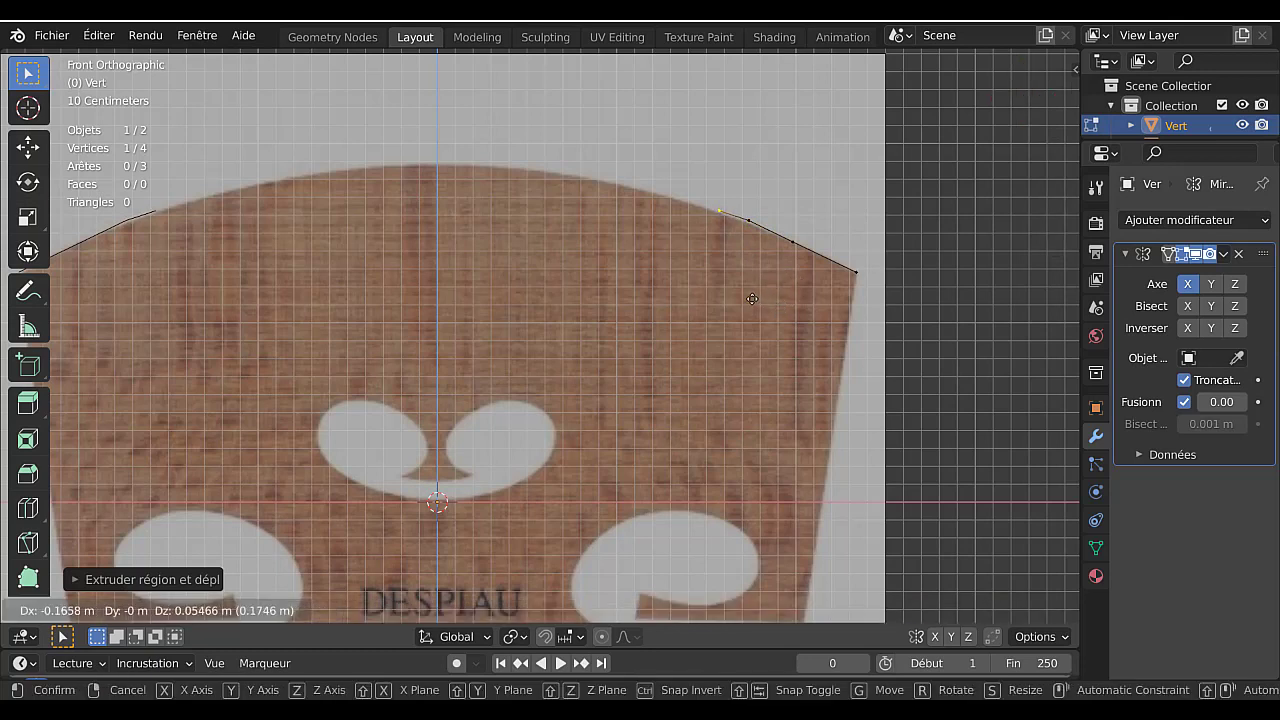
left_click(753, 286)
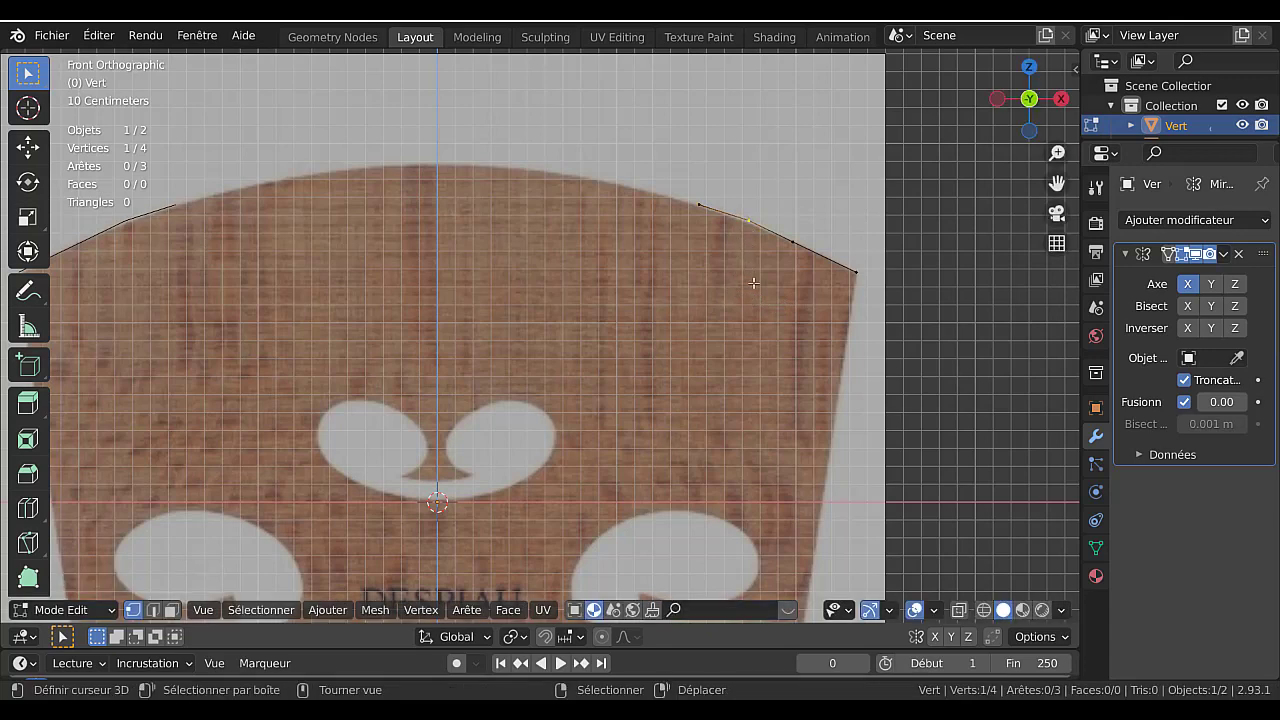
key("g")
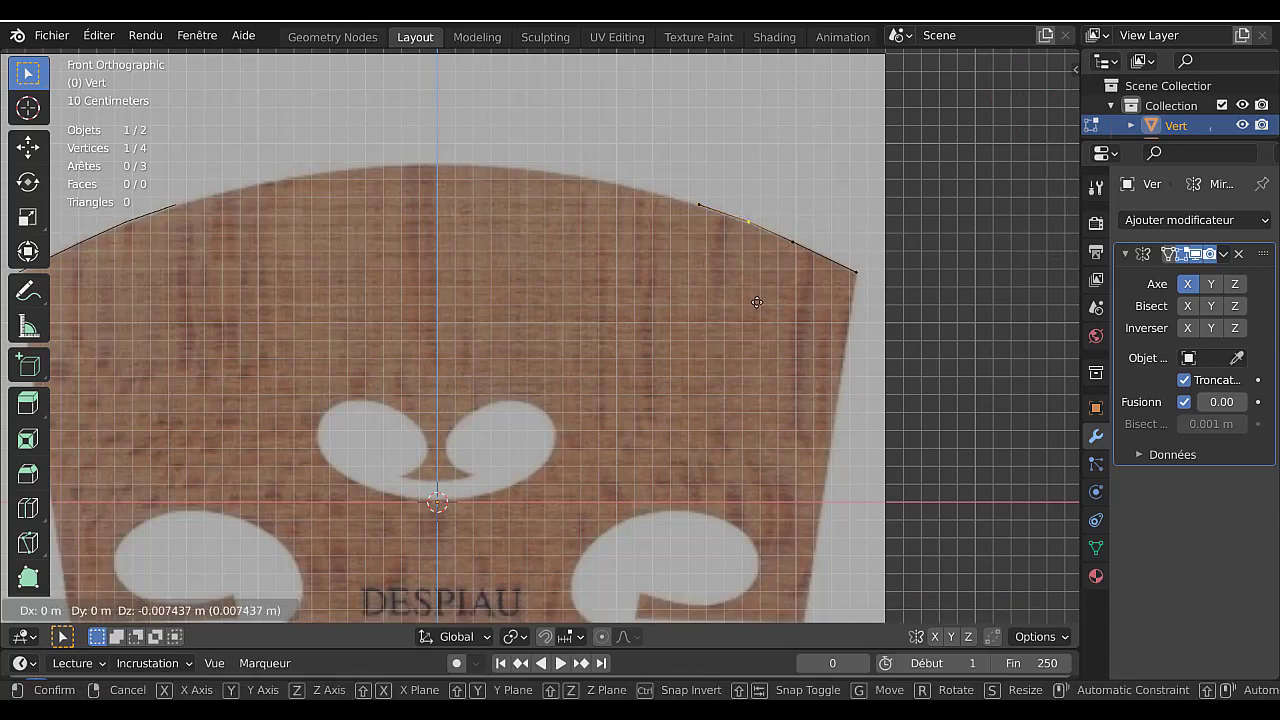
left_click(757, 302)
left_click(701, 204)
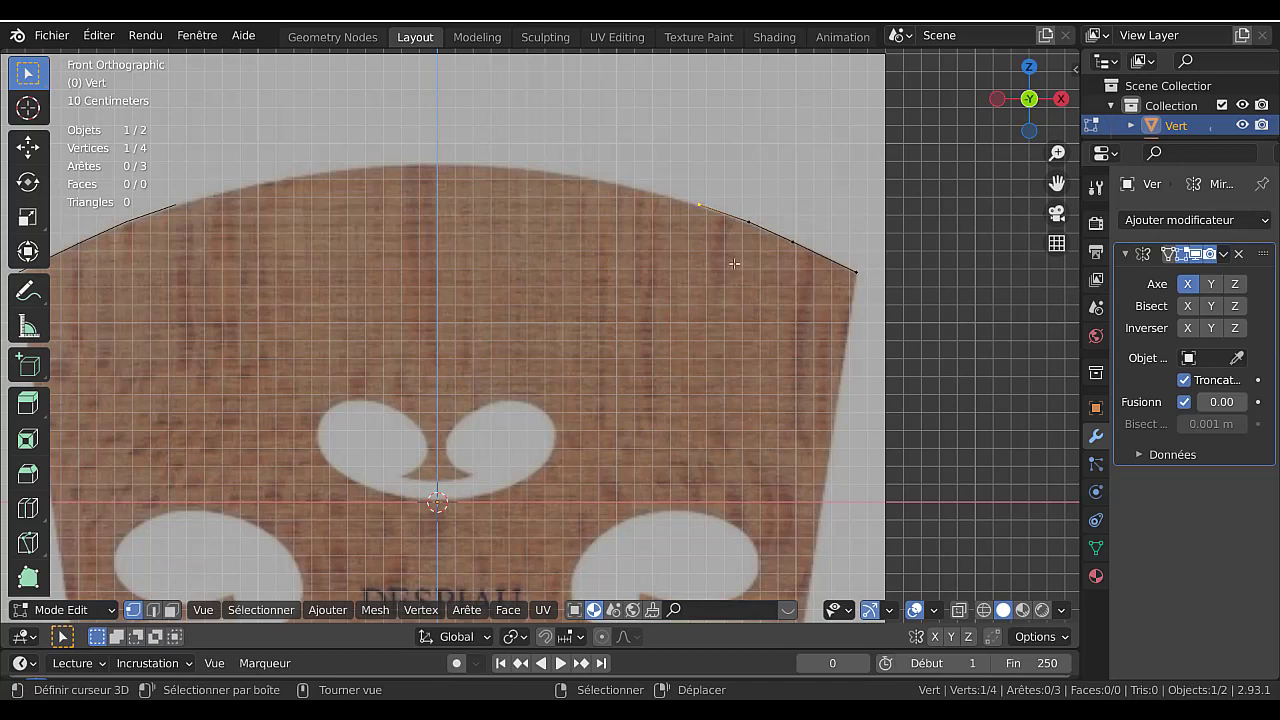
- Extrude five more vertices inward along the bridge's top arch, ending on the mirror centre line
key("e")
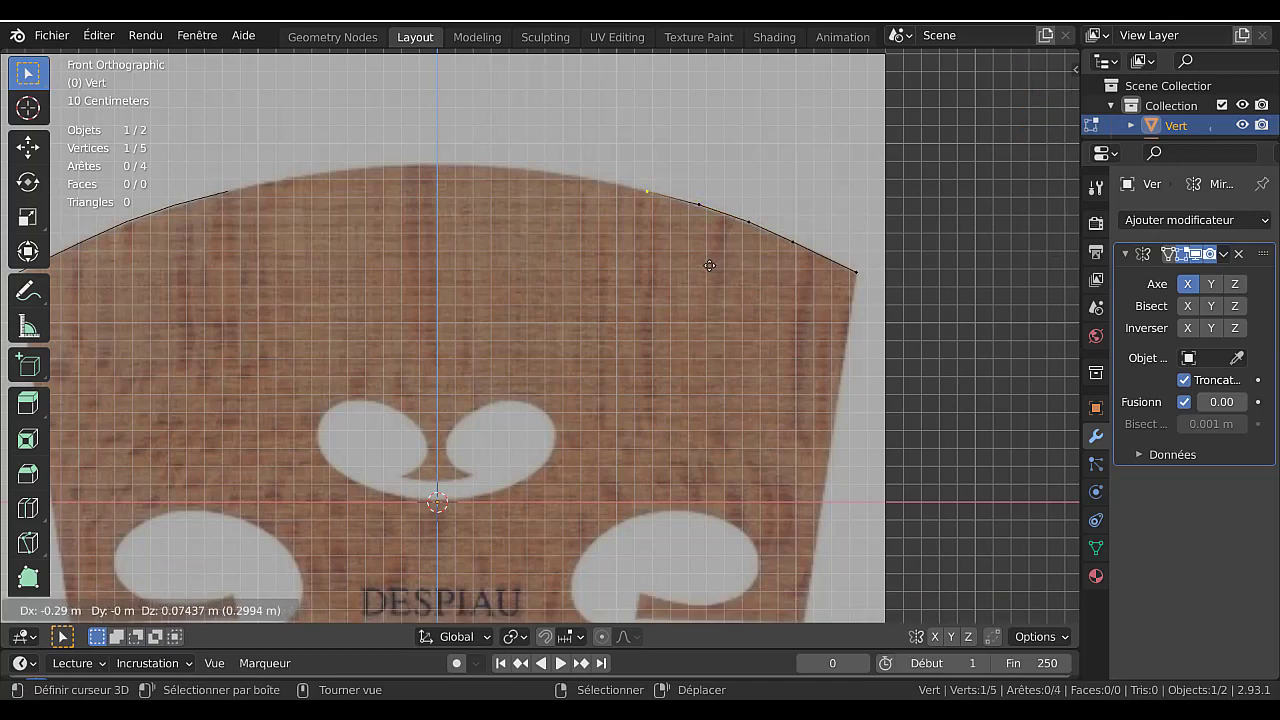
left_click(709, 264)
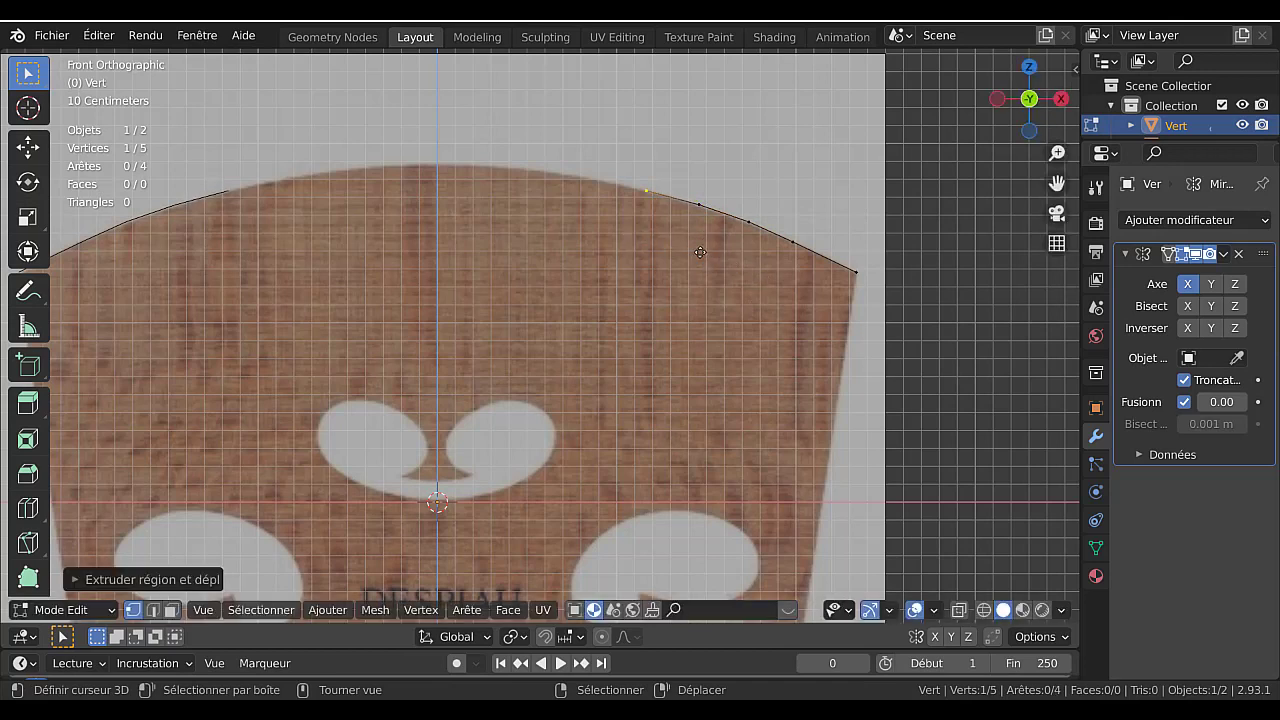
key("e")
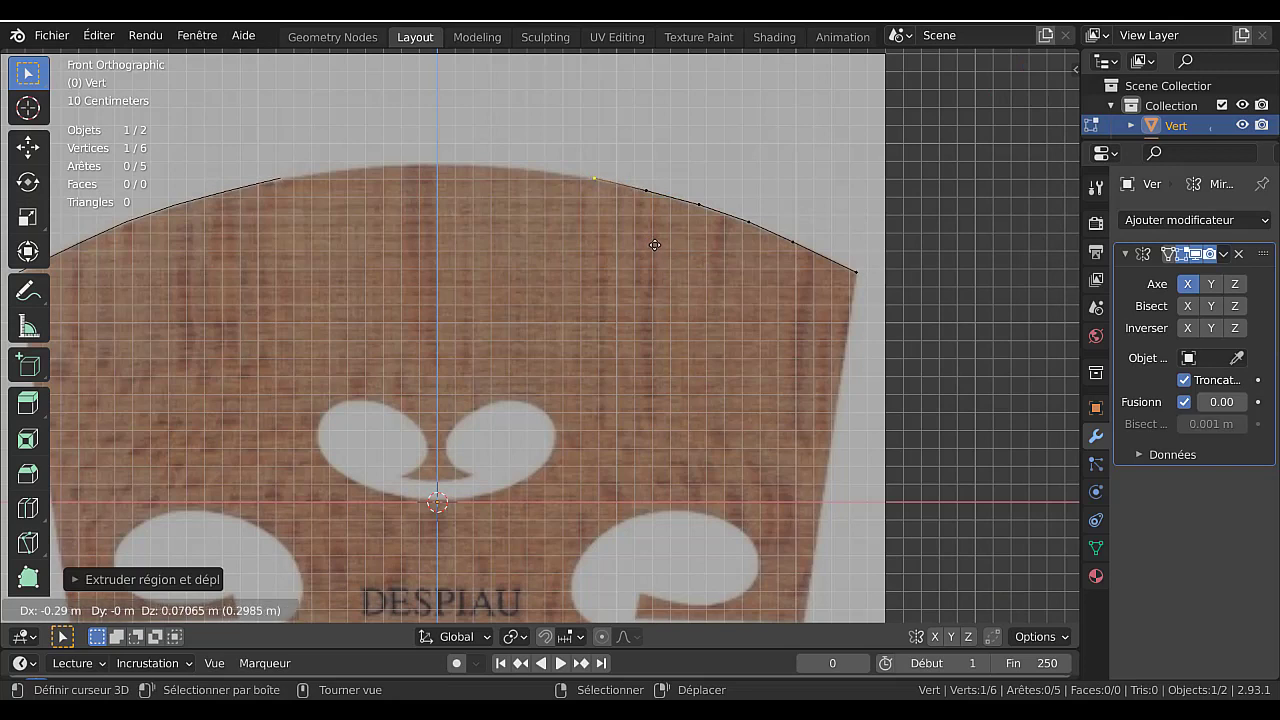
left_click(654, 245)
key("e")
left_click(591, 230)
key("e")
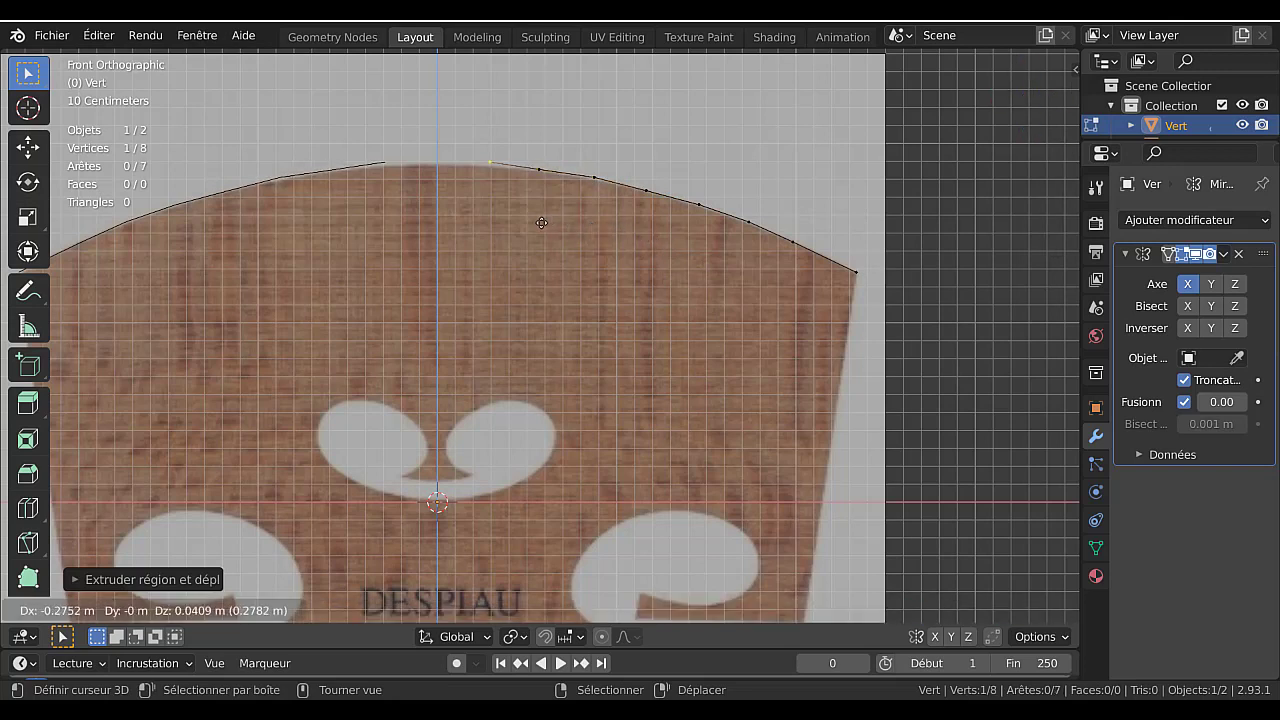
left_click(538, 221)
key("e")
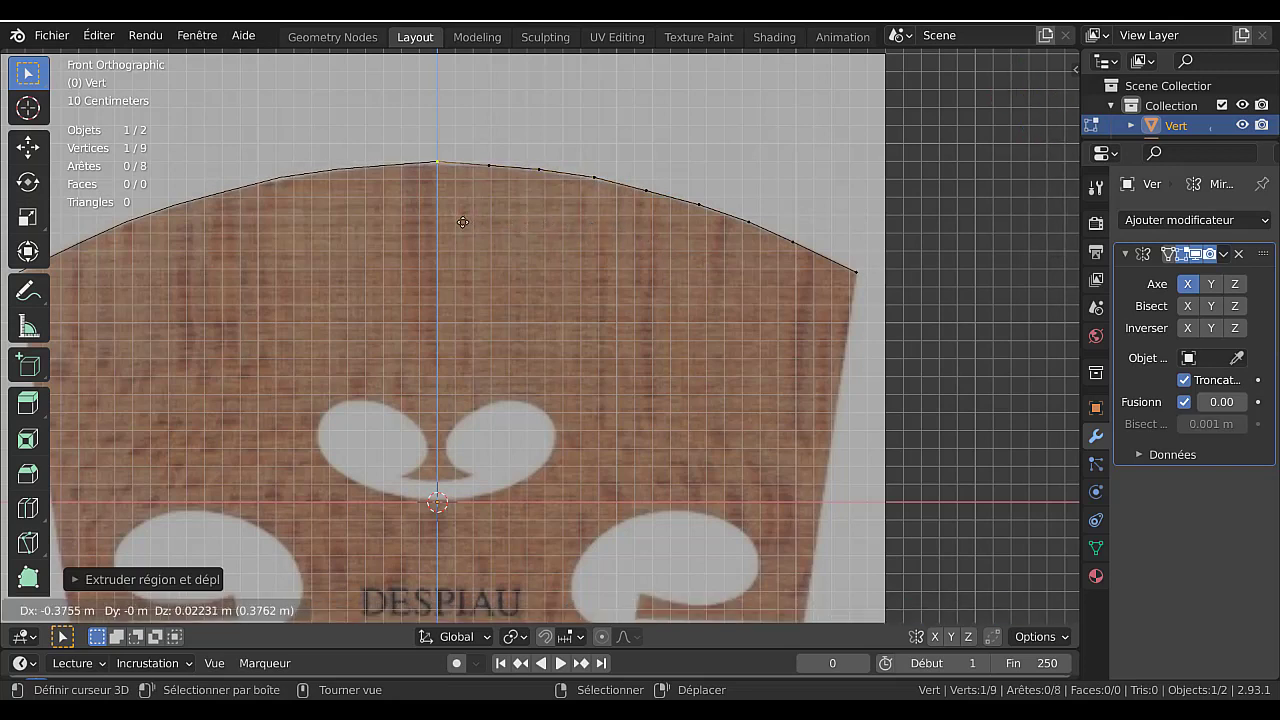
left_click(450, 224)
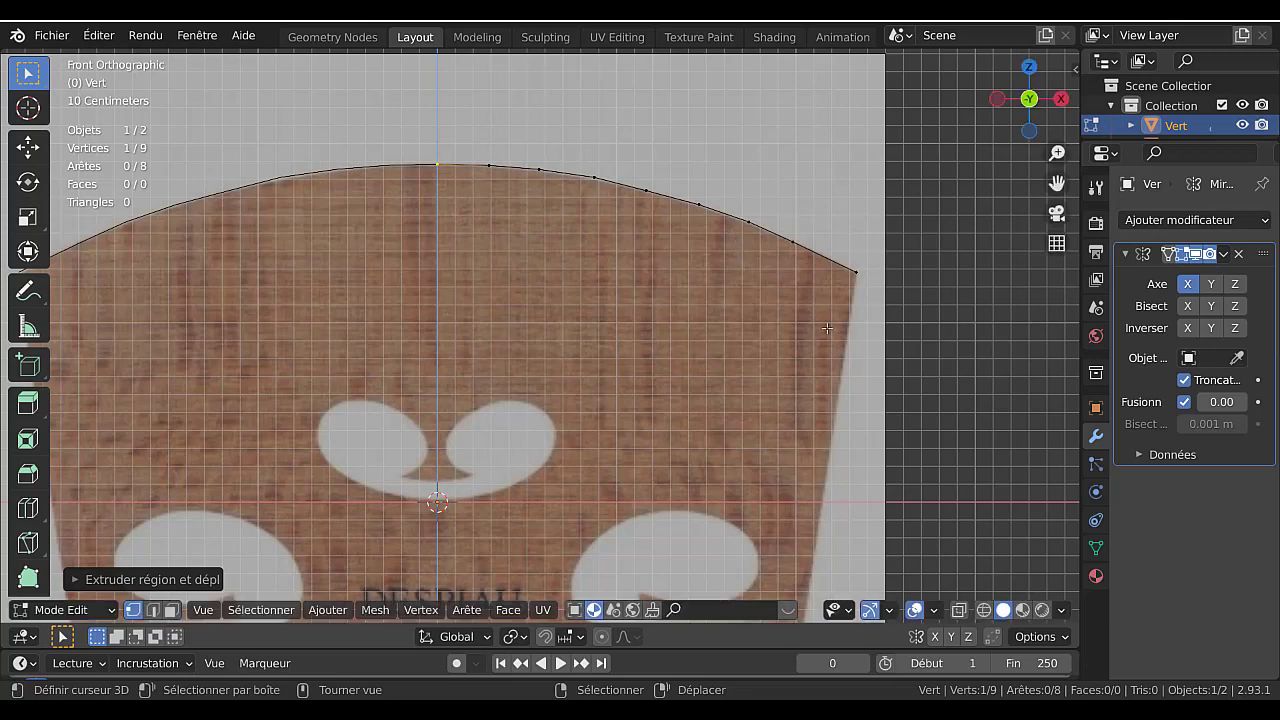
- From the outline's upper right corner vertex, extrude an edge about 1.97 m long down the bridge's slanted side to its lower corner
scroll(806, 353, "down", 1)
middle_click_drag(806, 353, 711, 236, "shift")
right_click(712, 172)
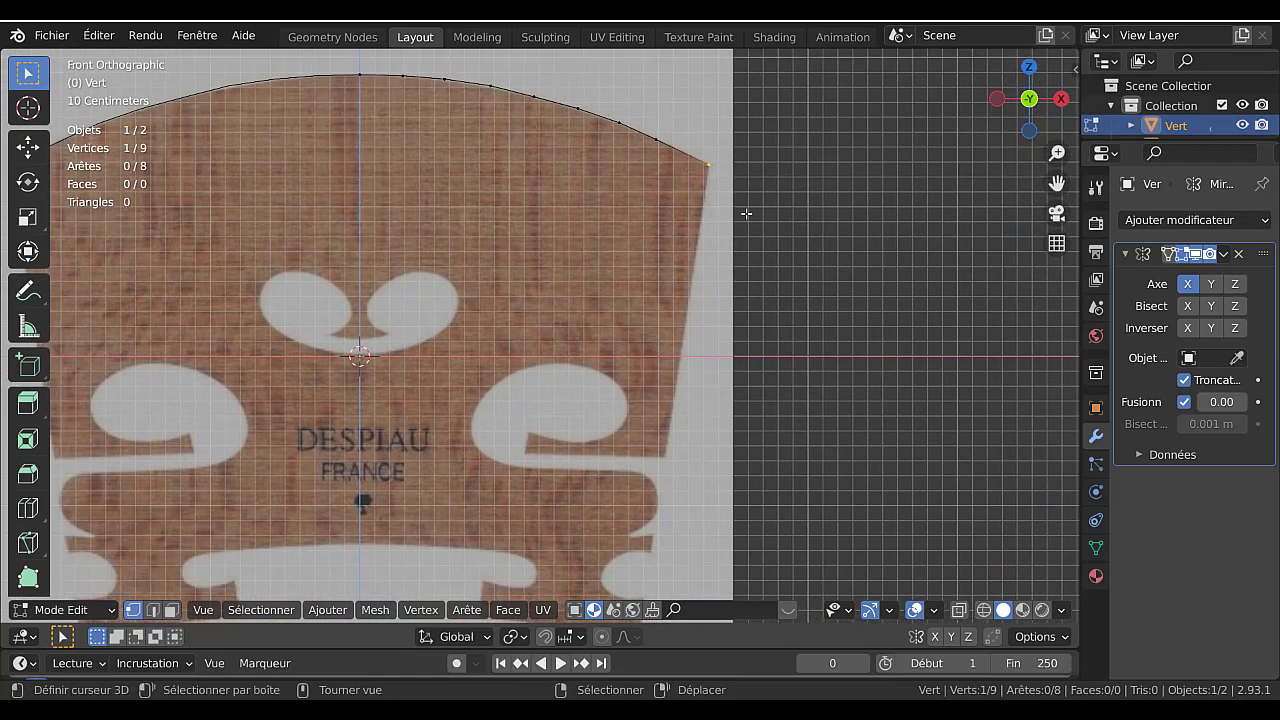
key("e")
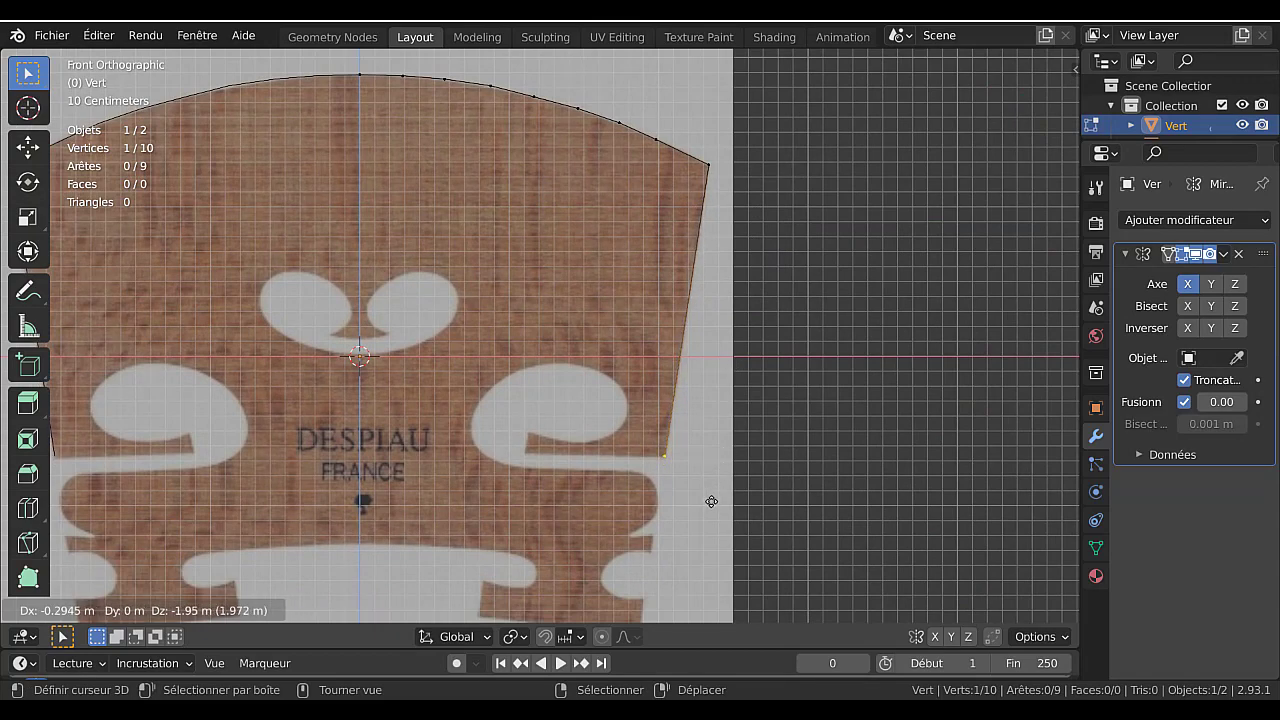
left_click(711, 502)
- Extrude the outline inward along the upper edge of the side slit, then up the short end of the tongue to its tip
middle_click_drag(721, 457, 749, 294, "shift")
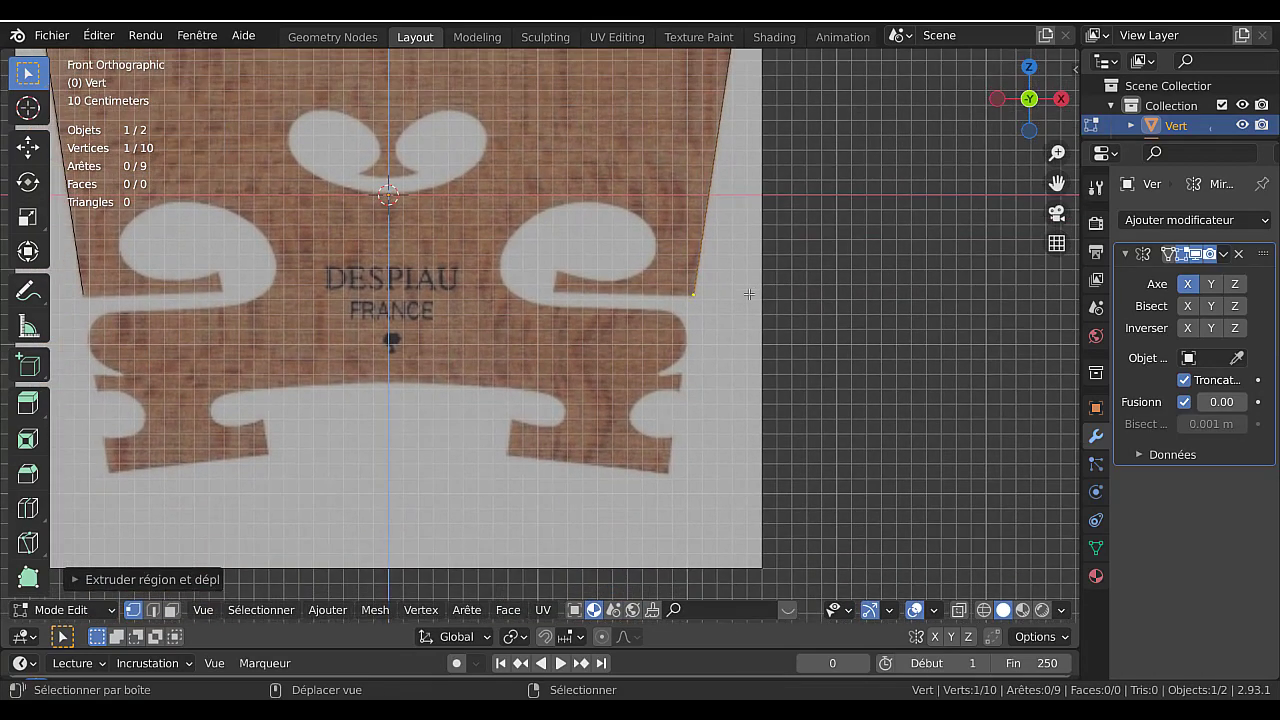
scroll(757, 293, "up", 2)
key("e")
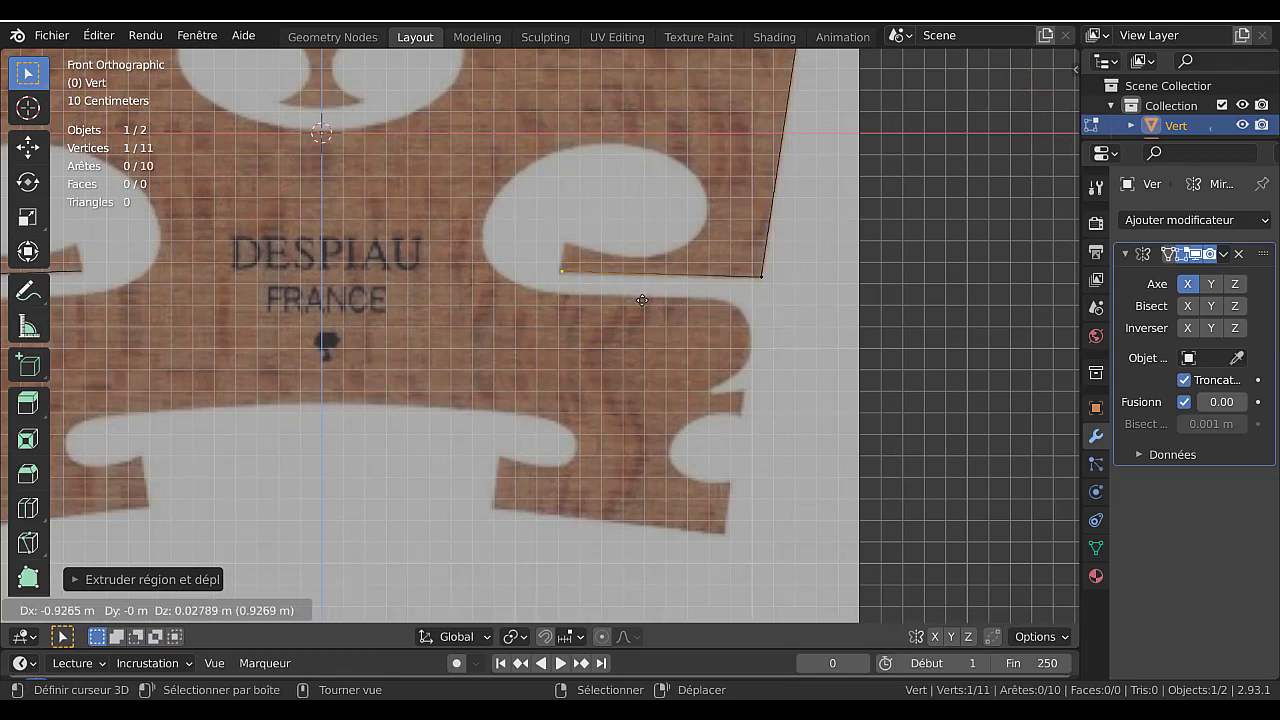
left_click(640, 292)
key("e")
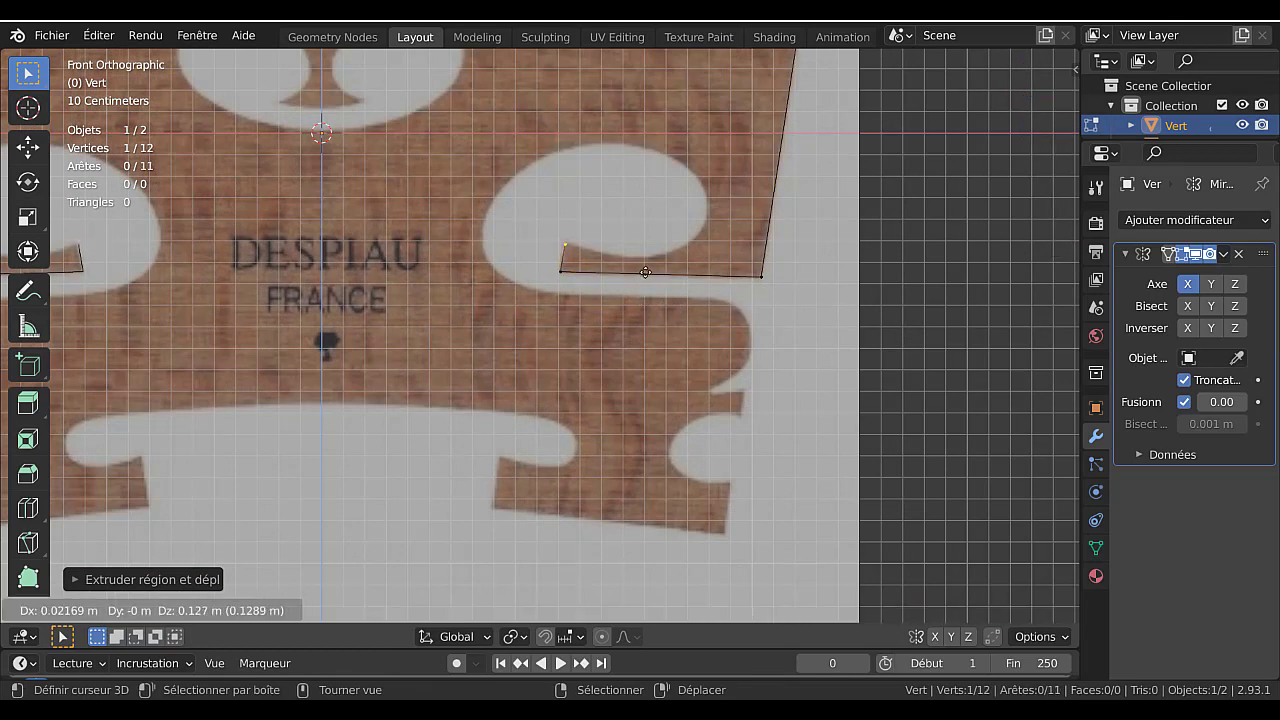
left_click(644, 270)
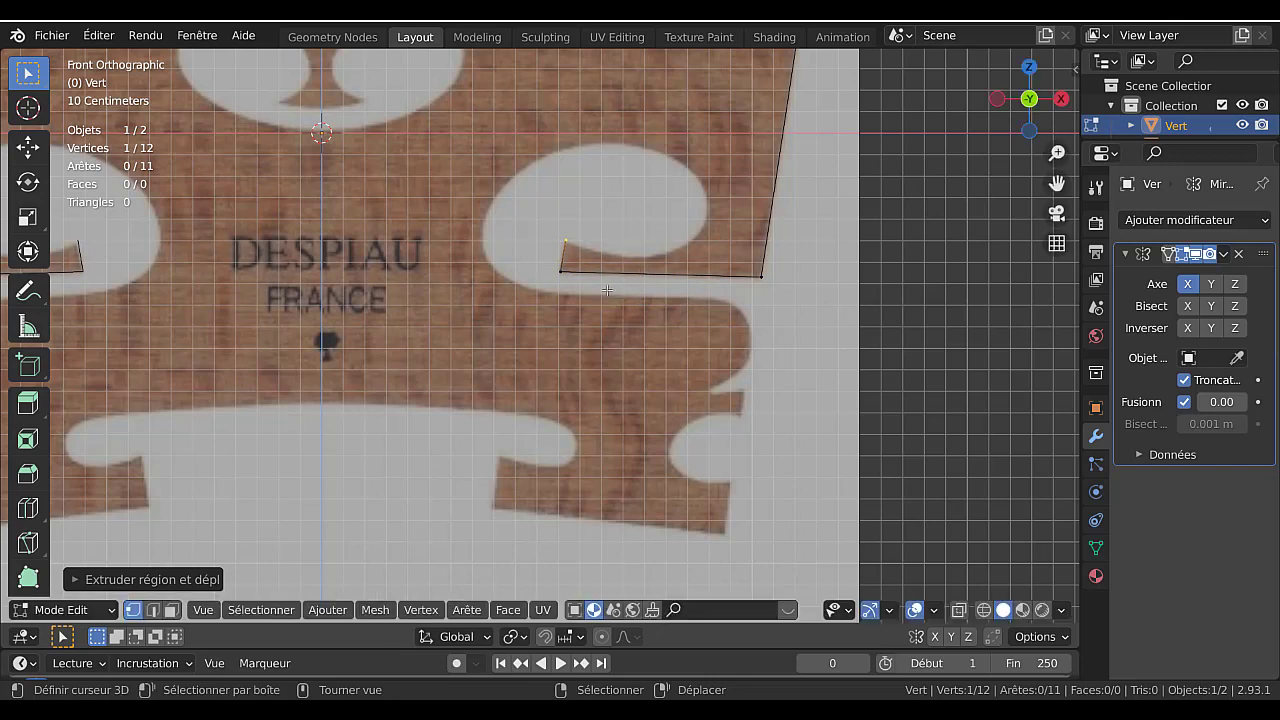
- Extrude six vertices from the tongue tip along the lower curve of the right kidney-shaped cutout
key("e")
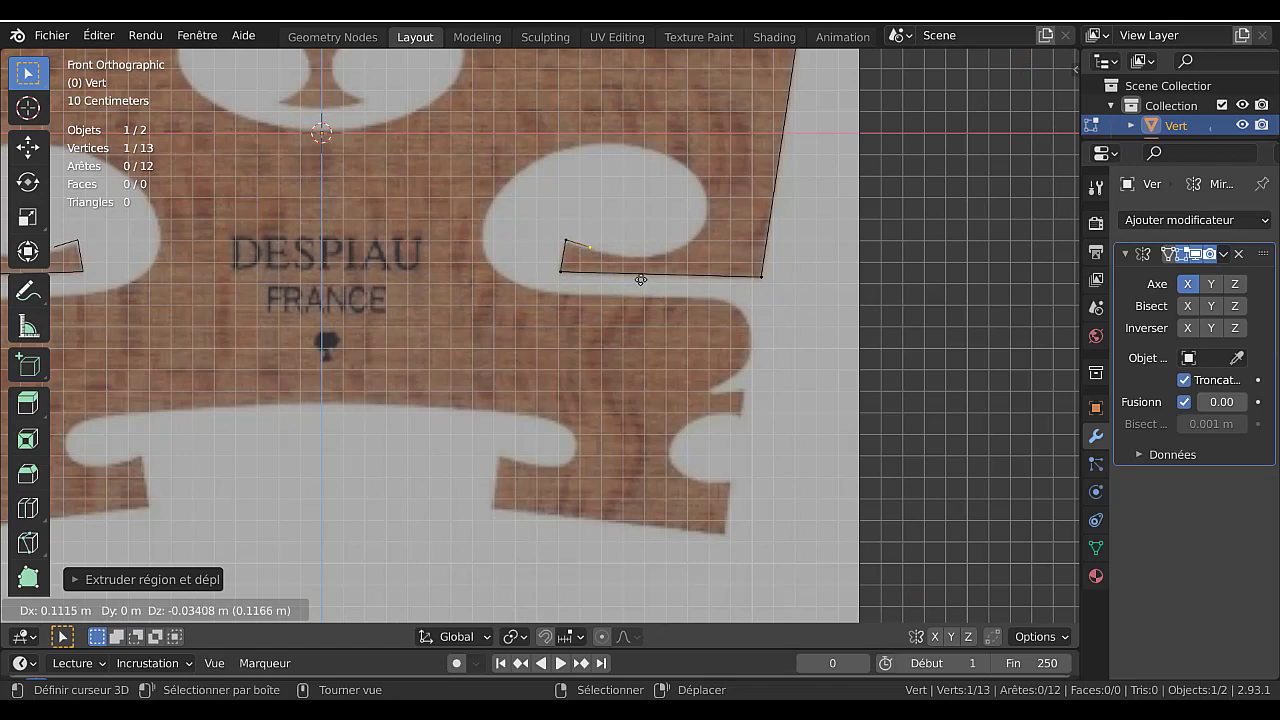
left_click(640, 281)
key("e")
left_click(675, 289)
key("e")
left_click(700, 288)
key("e")
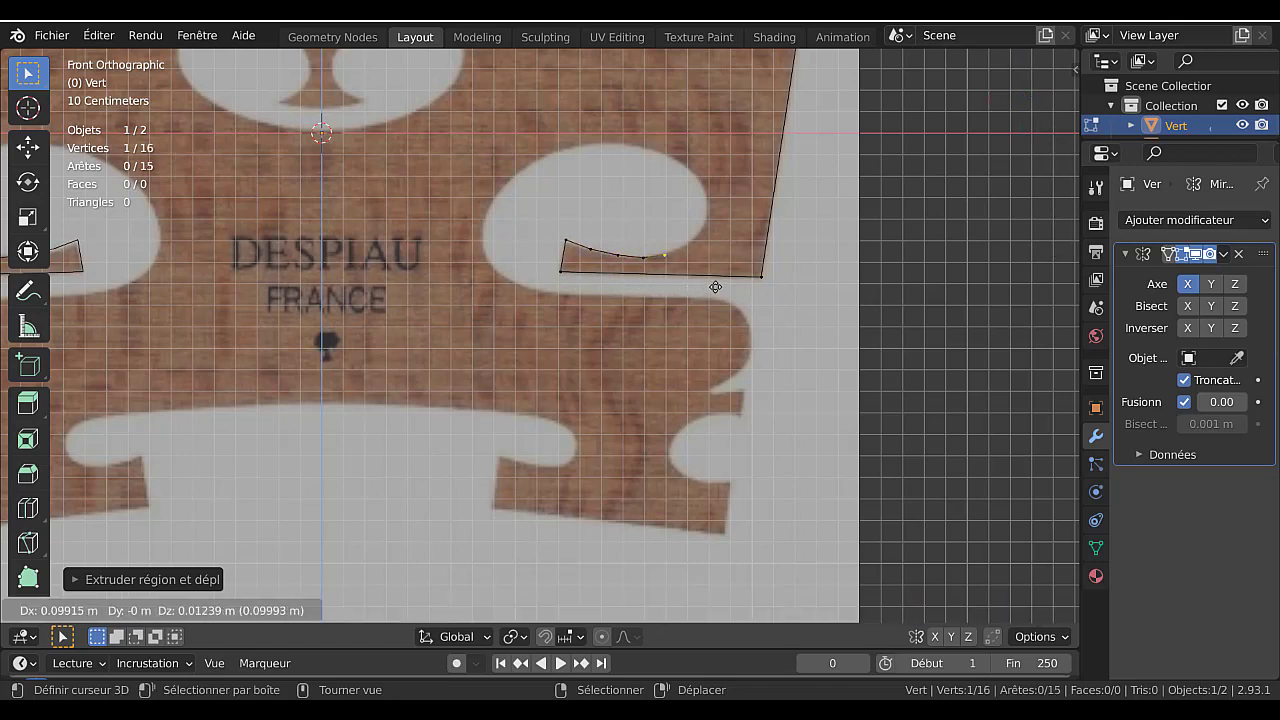
left_click(718, 286)
key("e")
left_click(748, 272)
key("e")
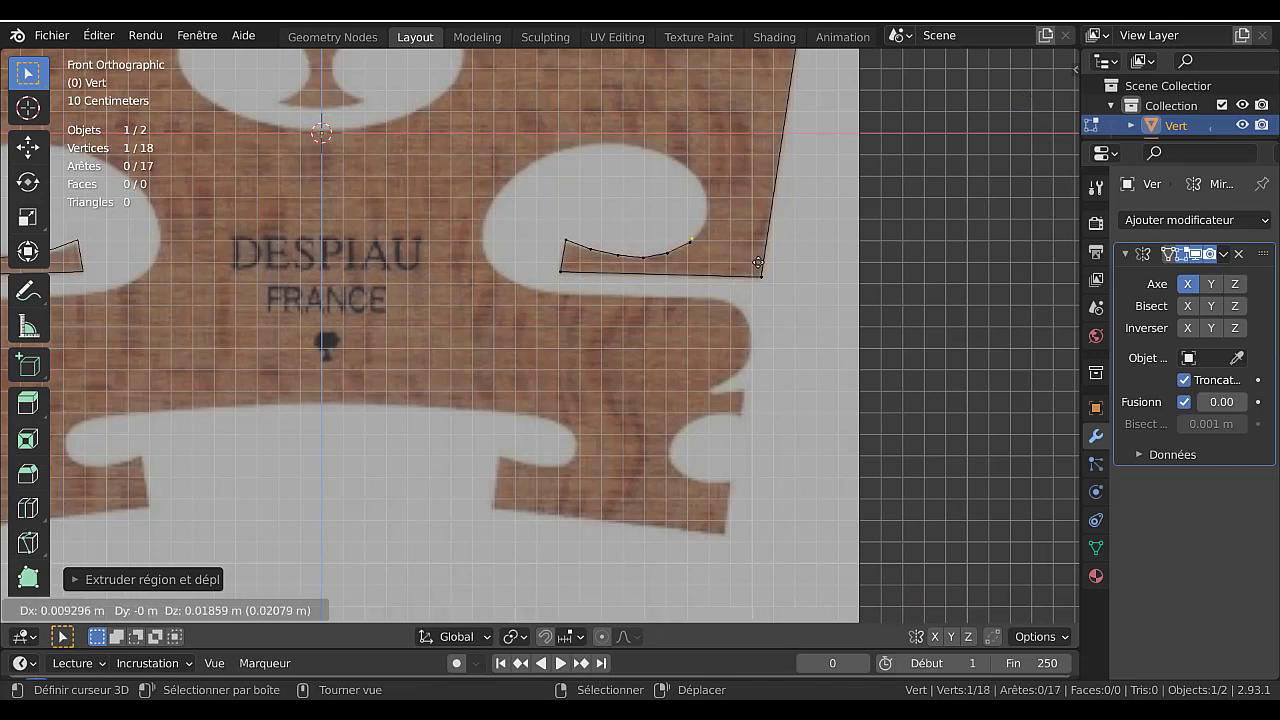
left_click(767, 252)
- Extrude six vertices up the outer side of the right kidney-shaped cutout and over to the middle of its top
key("e")
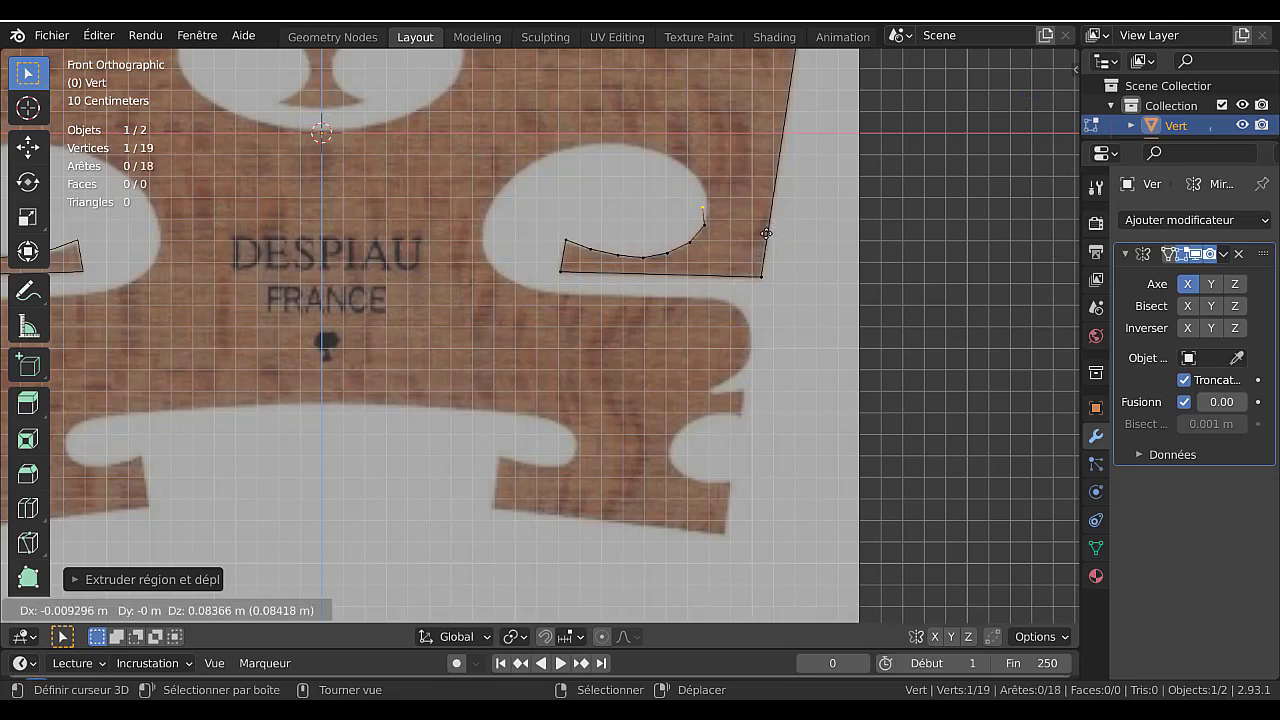
left_click(763, 212)
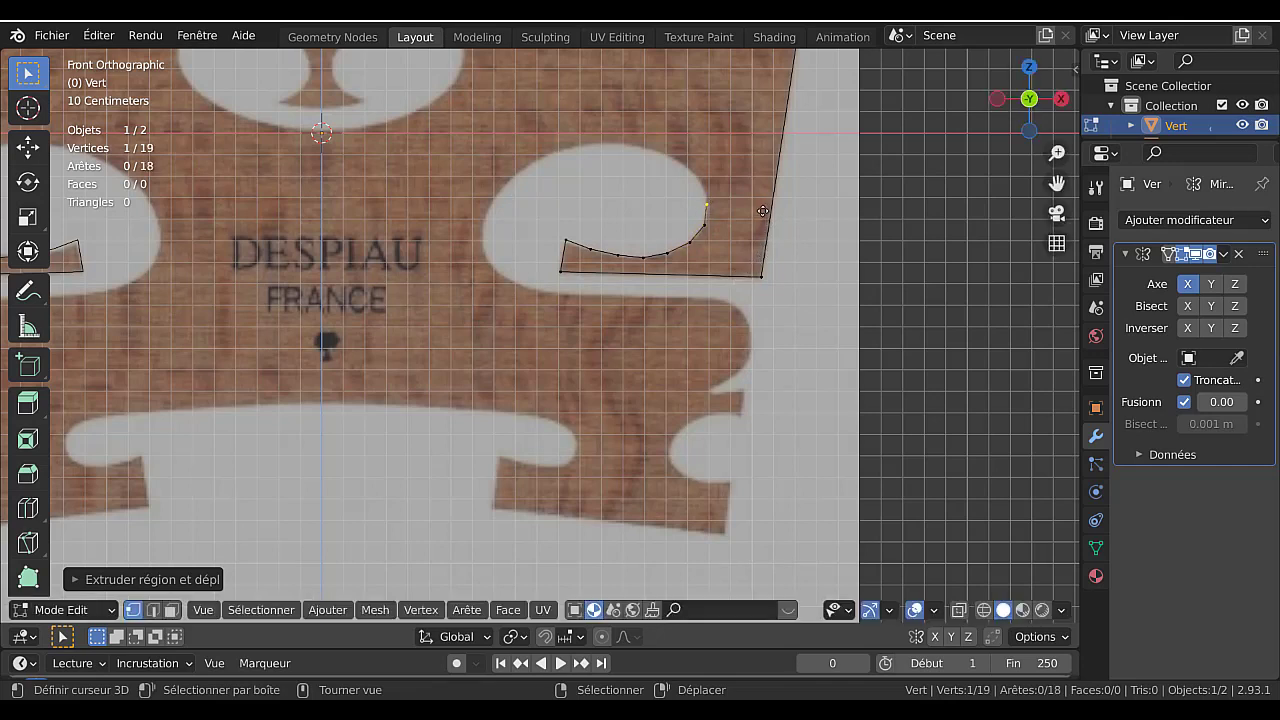
key("e")
left_click(758, 197)
key("e")
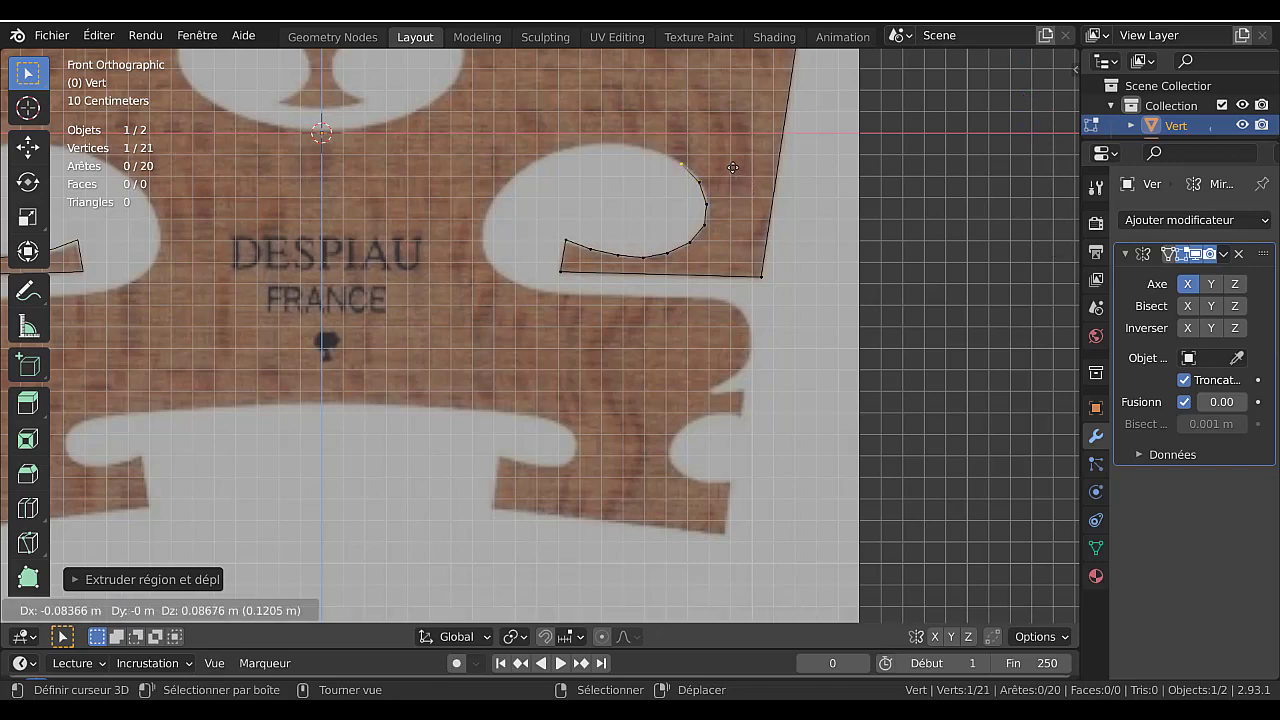
left_click(733, 168)
key("e")
left_click(709, 151)
key("e")
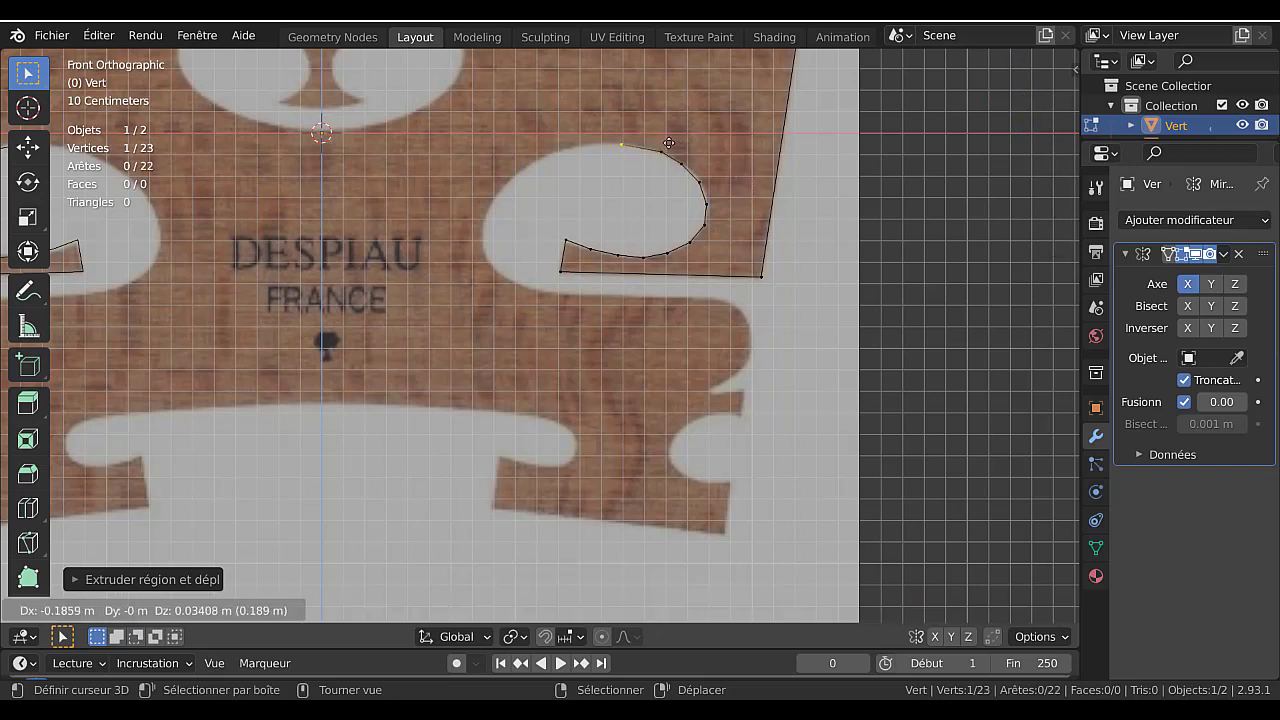
left_click(678, 145)
key("e")
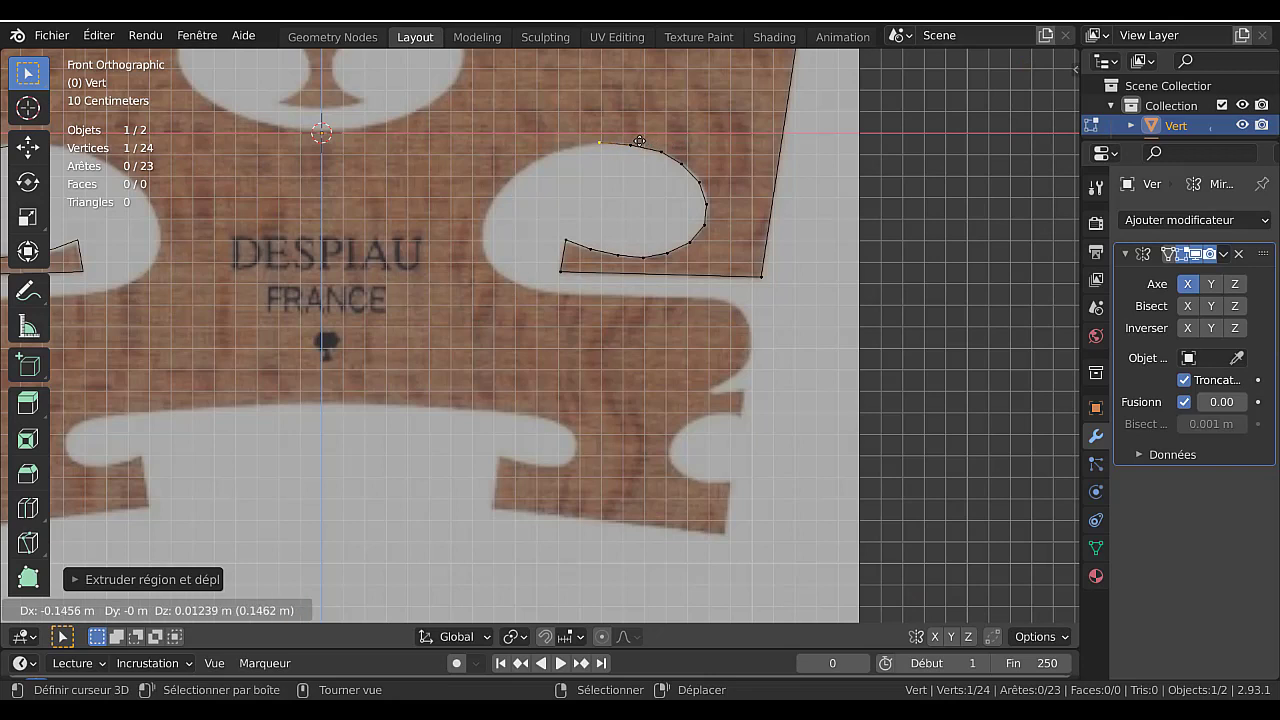
left_click(639, 142)
- Extrude four vertices from the top of the right kidney-shaped cutout down around its inner shoulder
key("e")
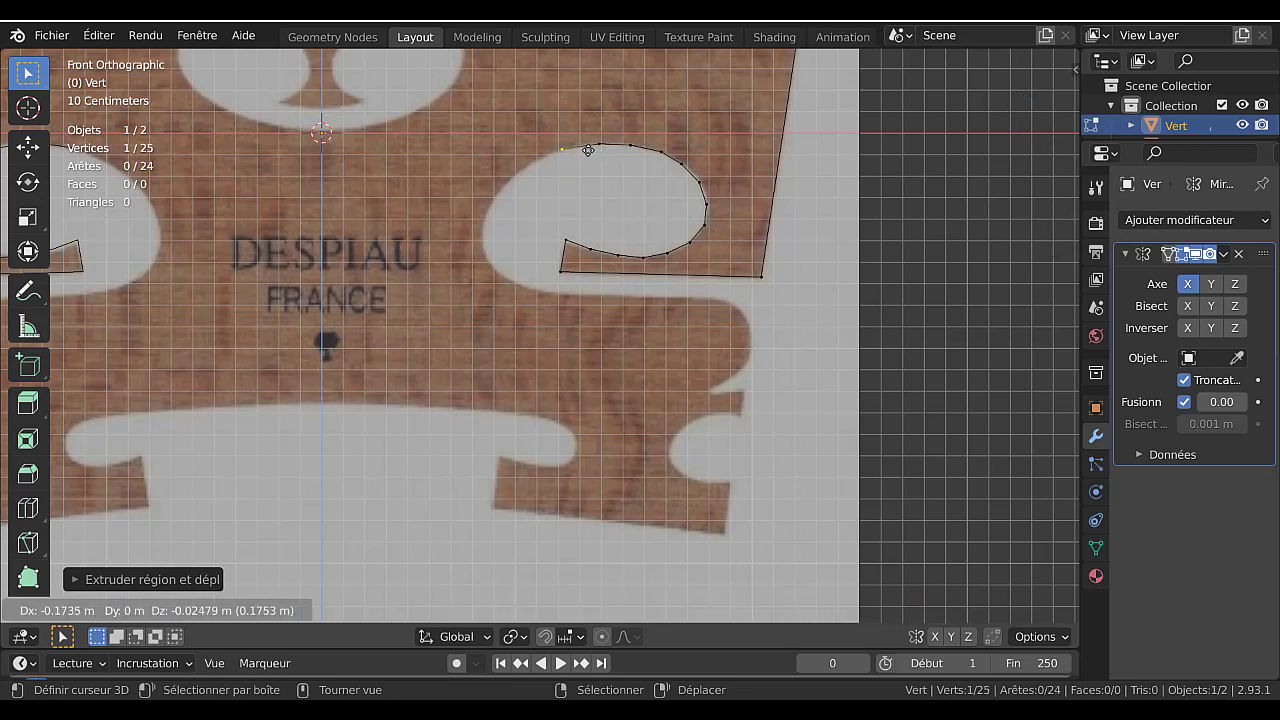
left_click(588, 150)
key("e")
left_click(546, 171)
key("e")
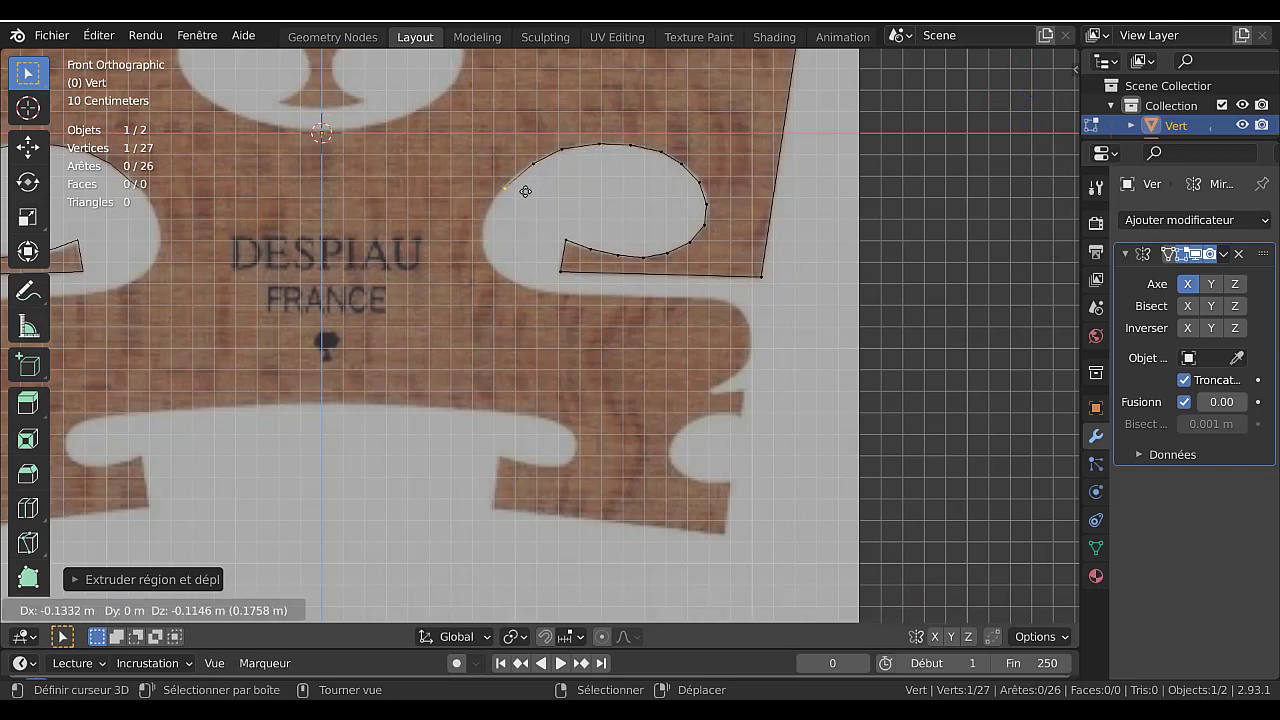
left_click(525, 191)
key("e")
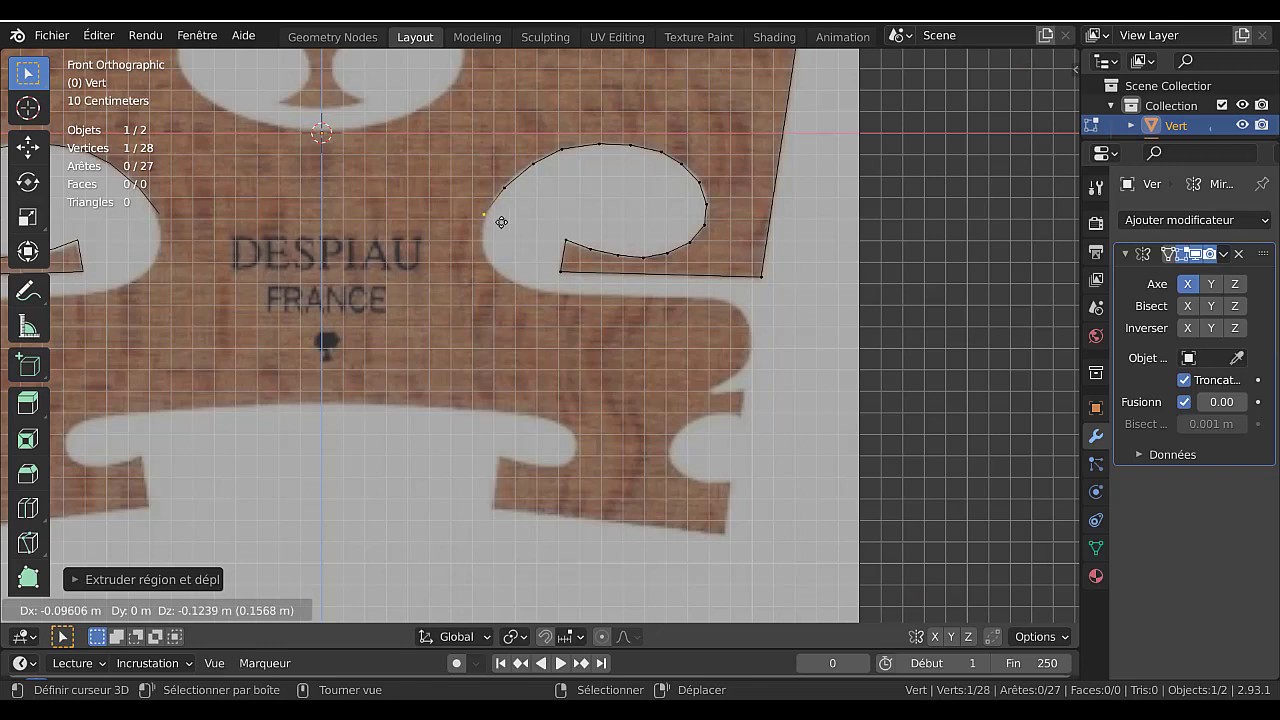
left_click(502, 221)
- Extrude four vertices around the cutout's lower inner curve to where it meets the slit's lower edge
key("e")
left_click(500, 251)
key("e")
left_click(510, 277)
key("e")
left_click(533, 295)
key("e")
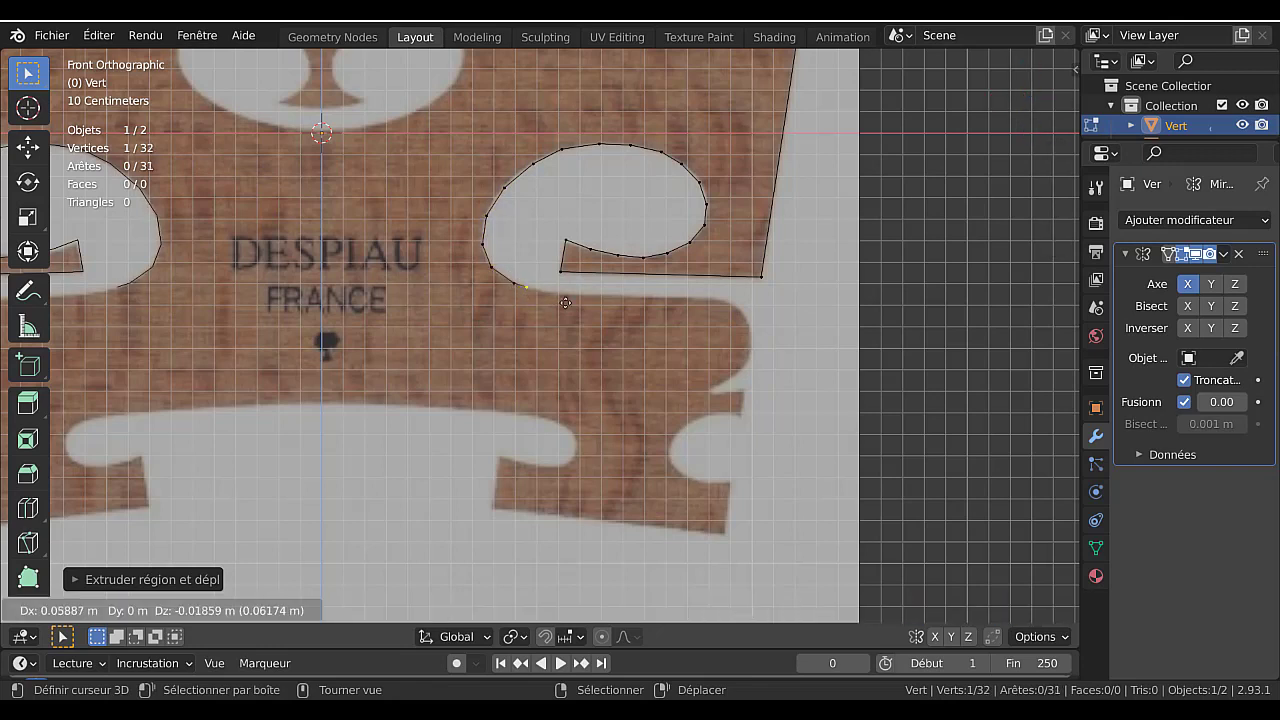
left_click(587, 306)
- Extrude two vertices outward along the straight lower edge of the side slit to the start of the rounded lobe
key("e")
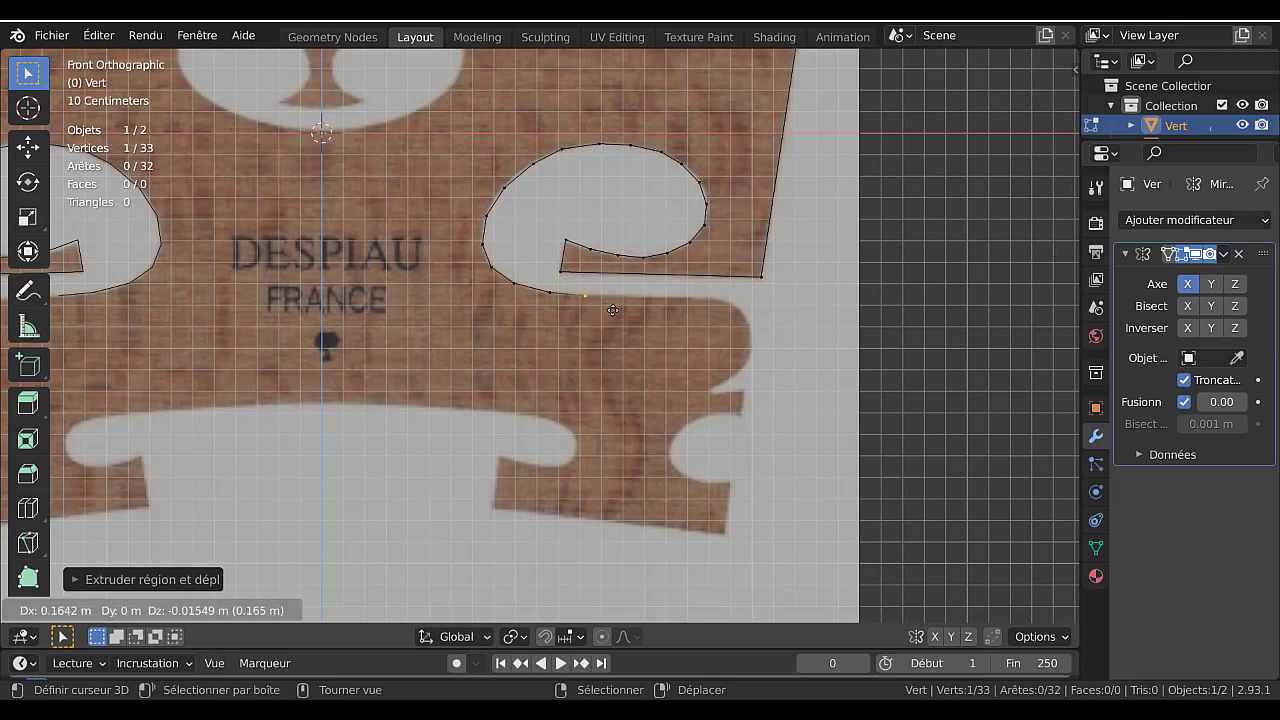
left_click(613, 310)
key("e")
left_click(749, 315)
- Extrude the vertex chain around the rounded lobe below the slit and into the small notch beneath it
key("e")
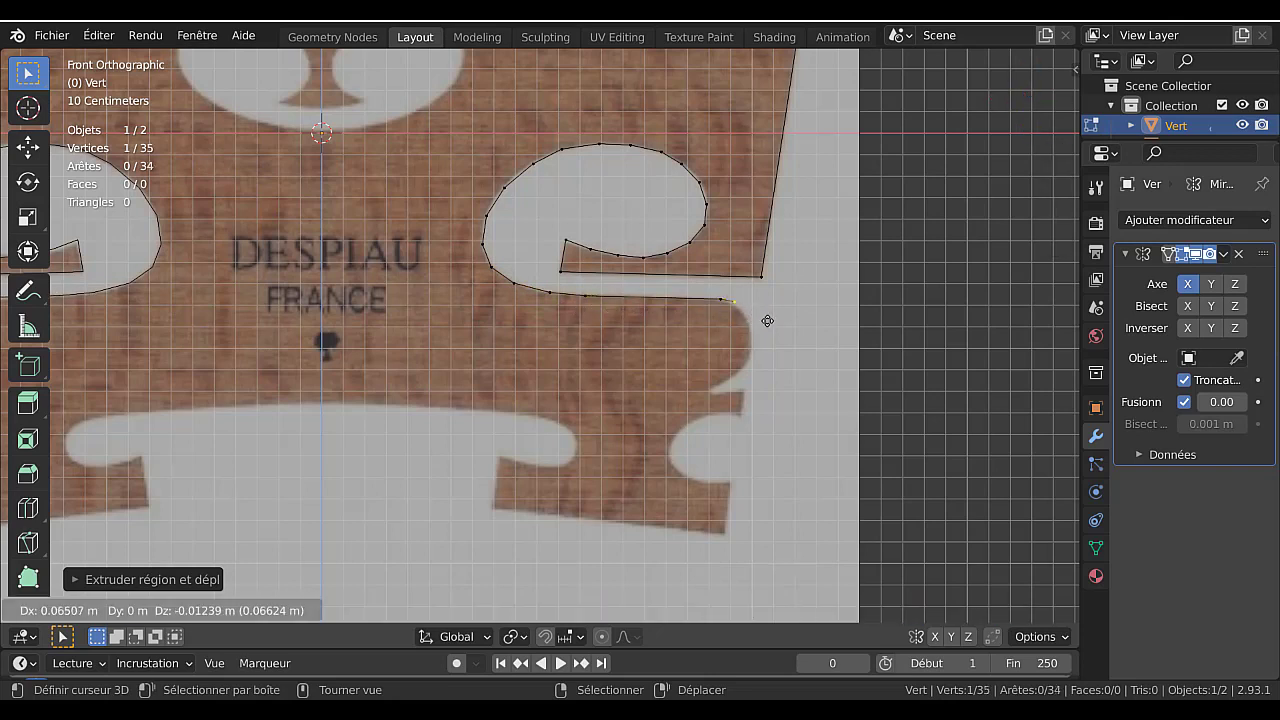
left_click(776, 332)
key("e")
left_click(792, 358)
key("e")
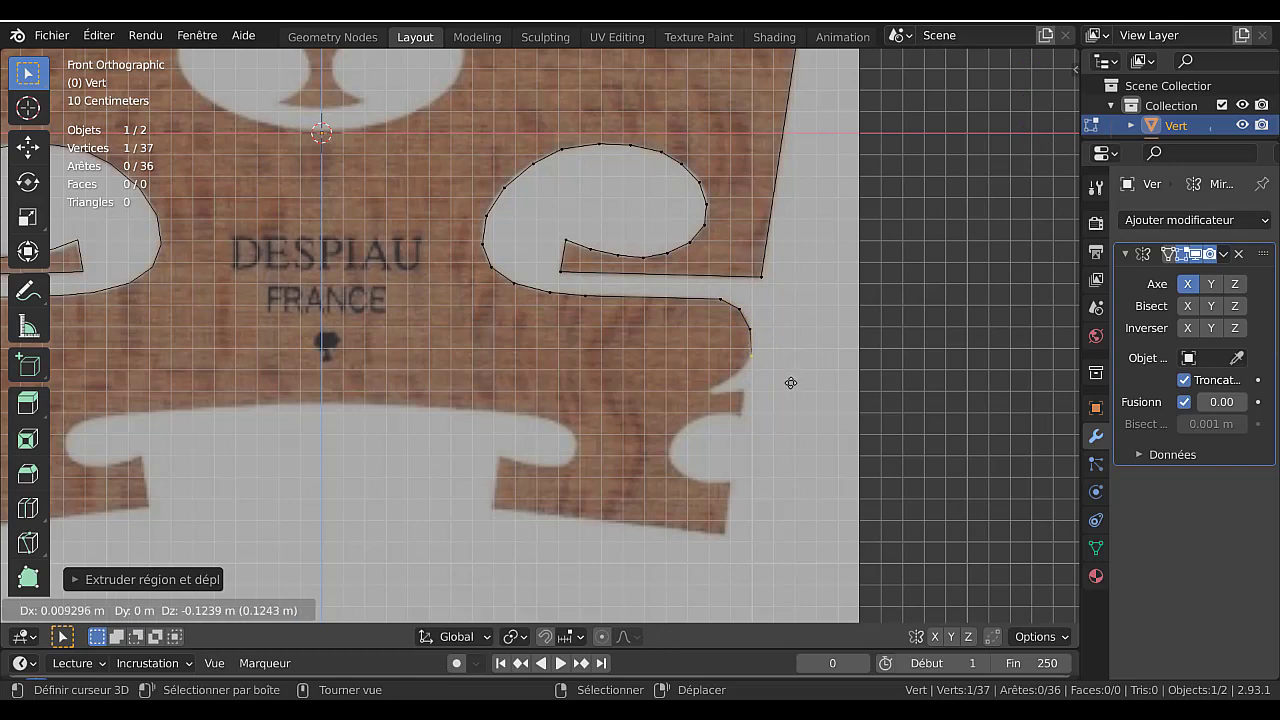
left_click(791, 381)
key("e")
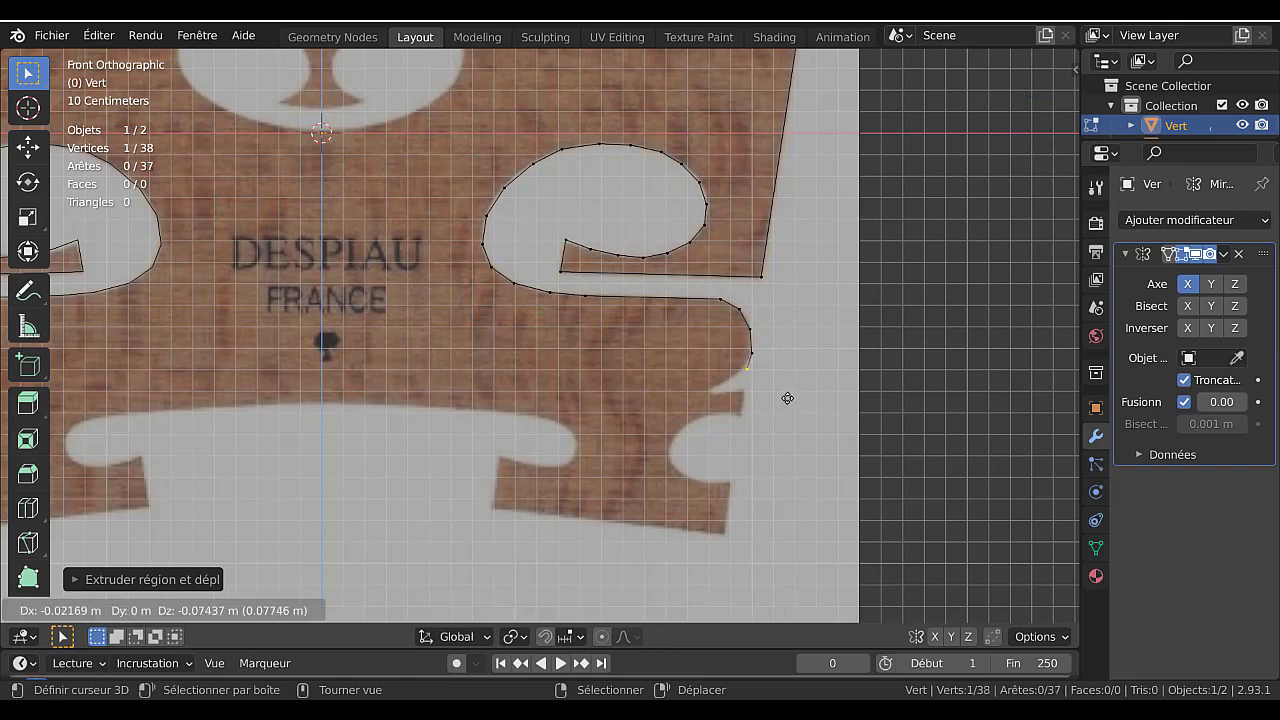
left_click(779, 404)
key("e")
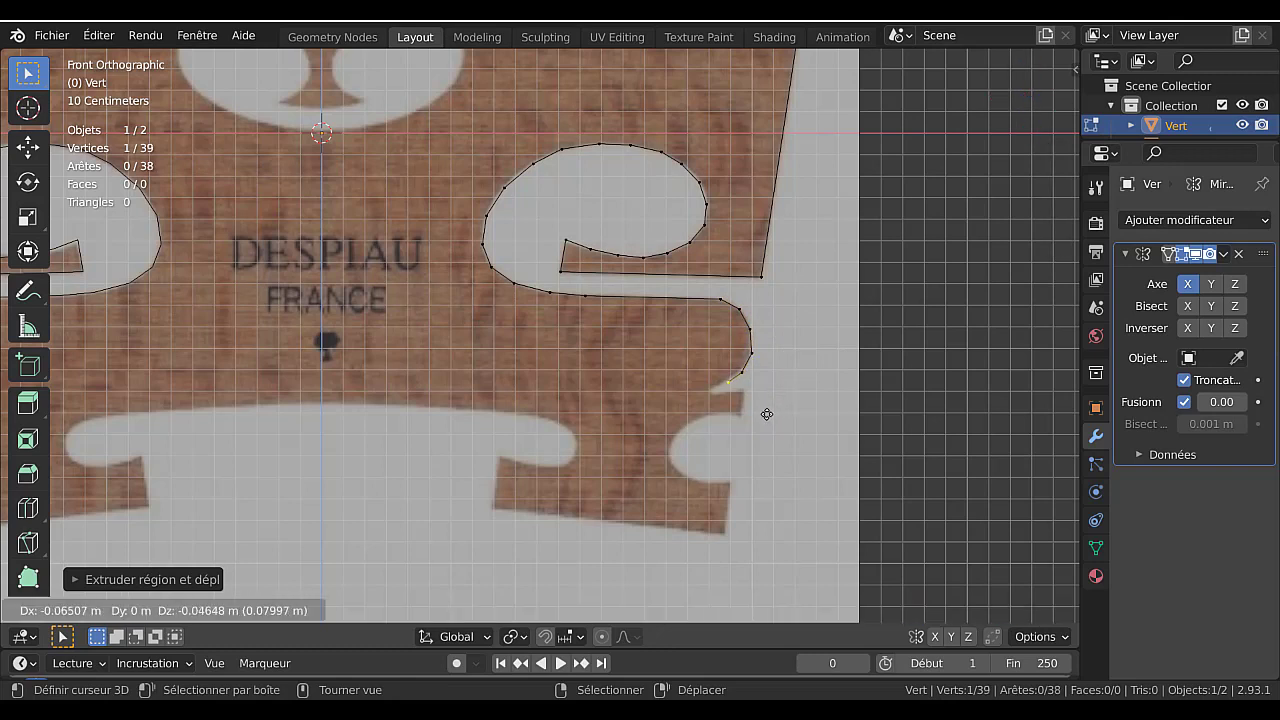
left_click(764, 416)
key("e")
left_click(747, 424)
key("e")
left_click(748, 428)
- Extrude two vertices along the top and down the outer end of the small spur below the notch
key("e")
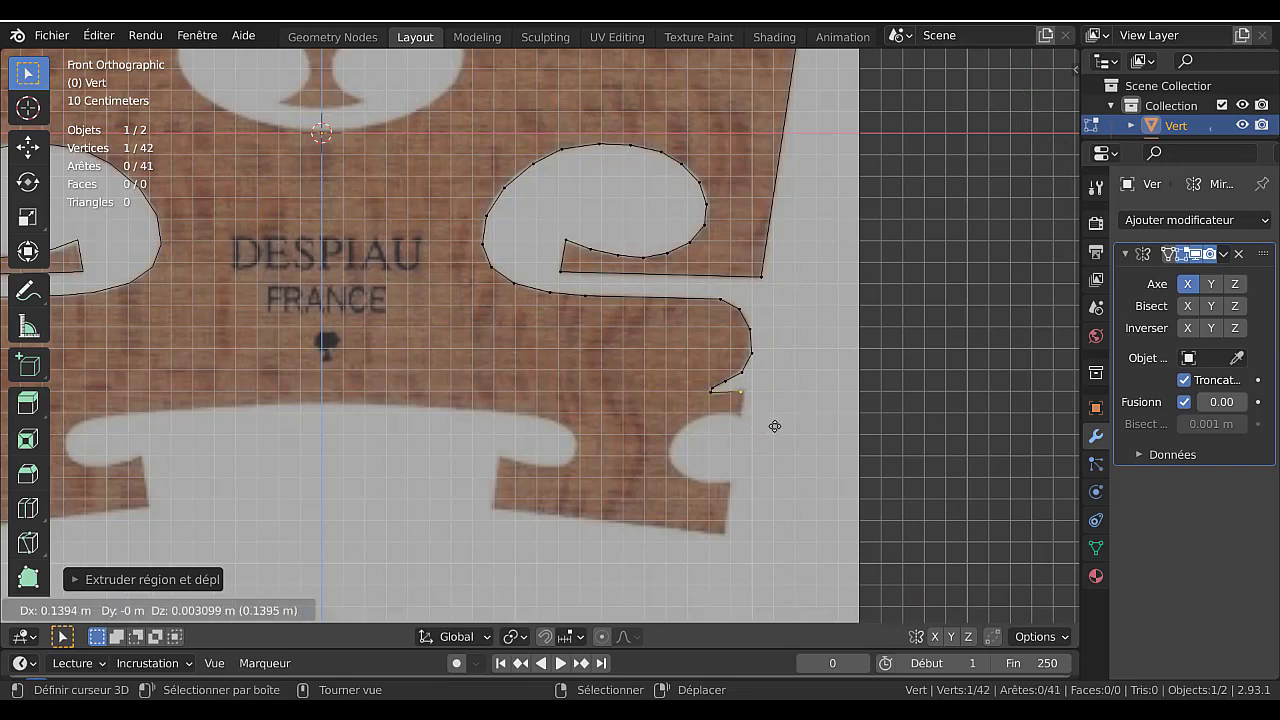
left_click(777, 428)
key("e")
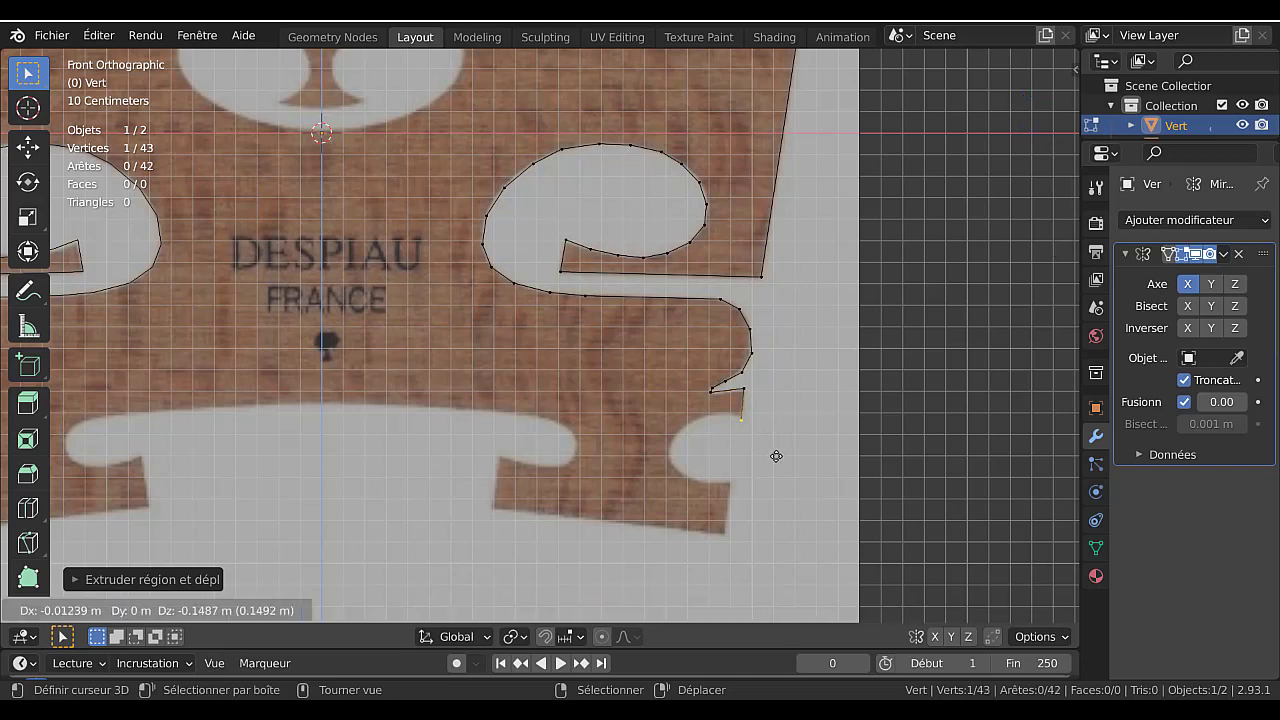
left_click(772, 450)
- Extrude five vertices from the spur around the upper and inner curve of the rounded recess above the right foot
key("e")
left_click(756, 444)
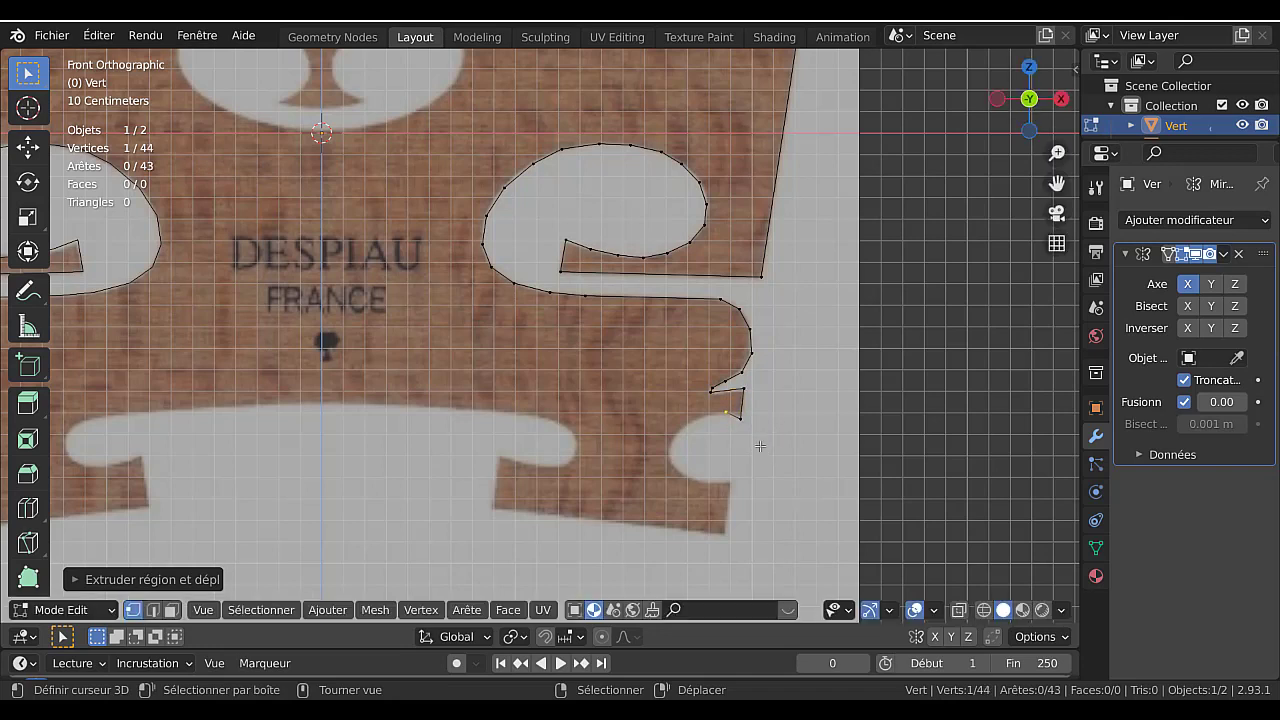
key("e")
left_click(732, 449)
key("e")
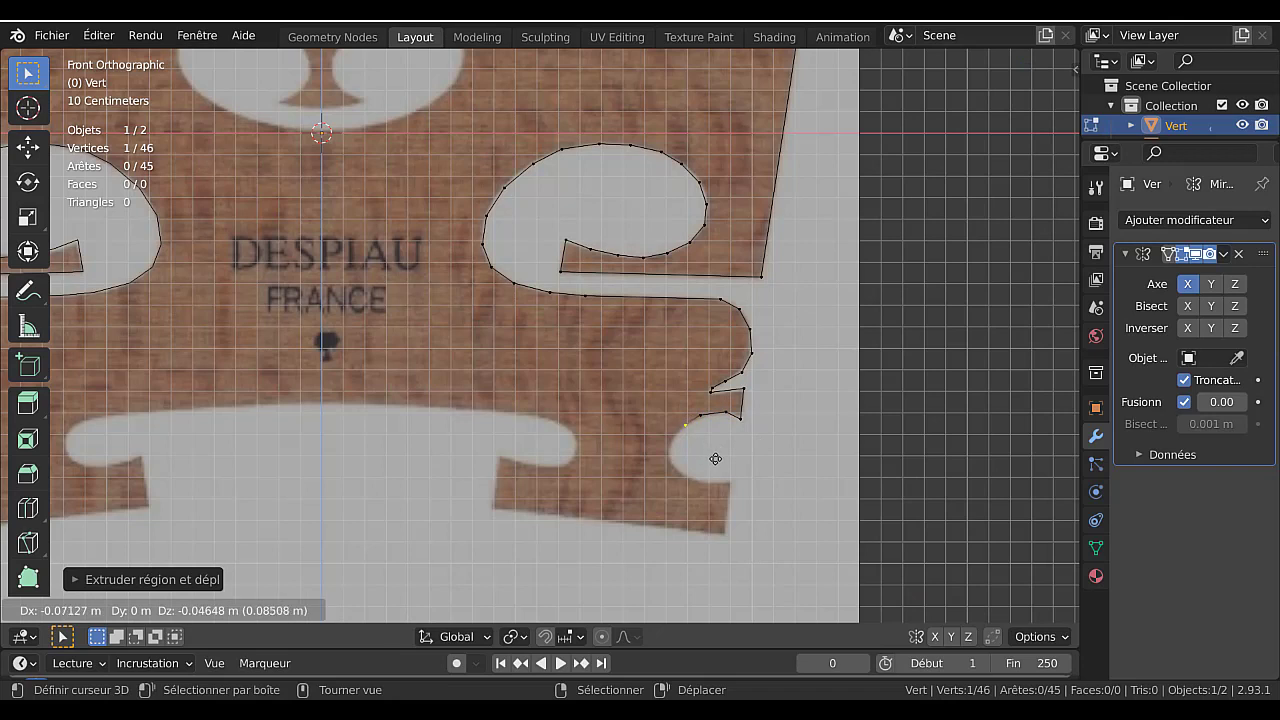
left_click(715, 458)
key("e")
left_click(703, 471)
key("e")
left_click(698, 491)
- Extrude four vertices along the recess's lower curve to the upper outer corner of the right foot
key("e")
left_click(706, 503)
key("e")
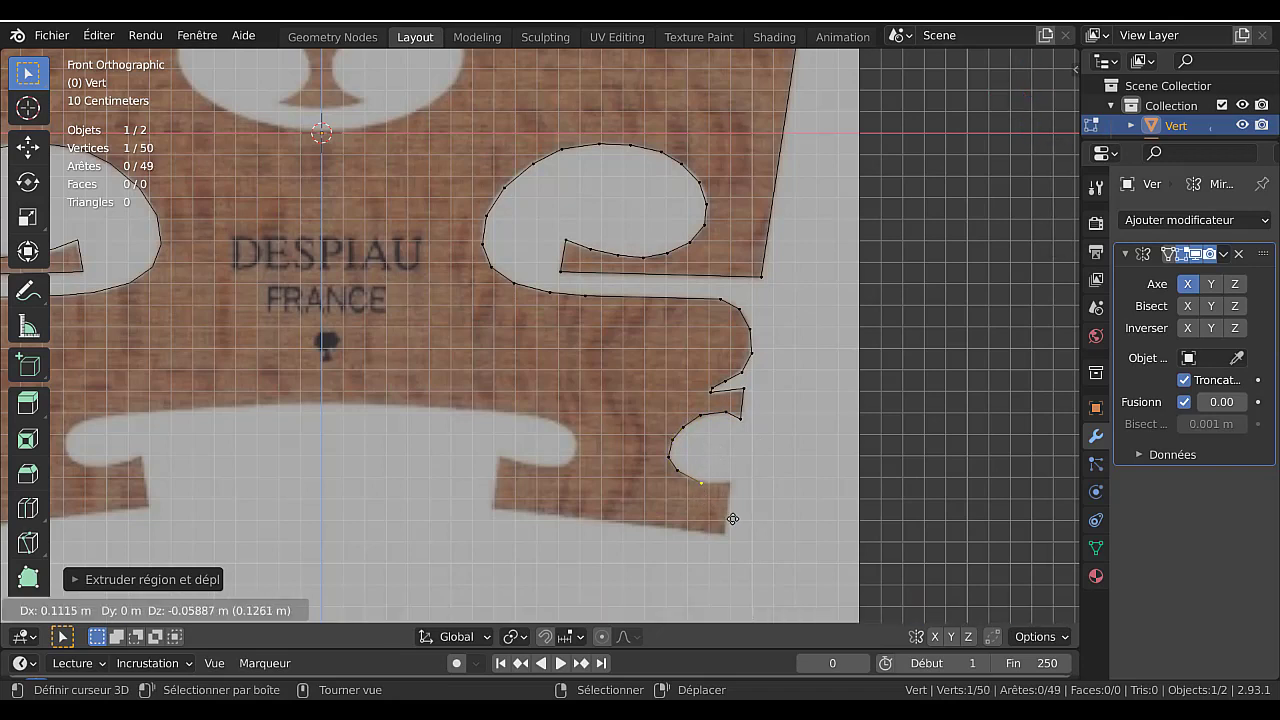
left_click(727, 517)
key("e")
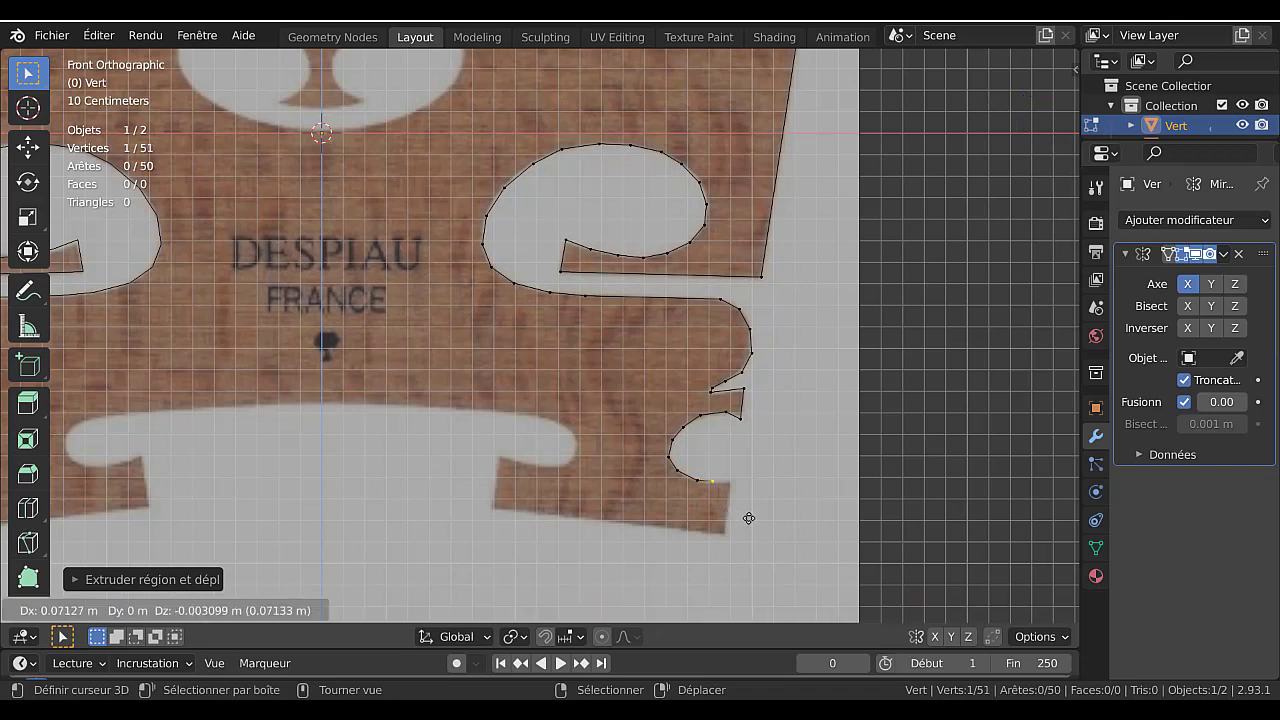
left_click(749, 517)
key("e")
left_click(766, 516)
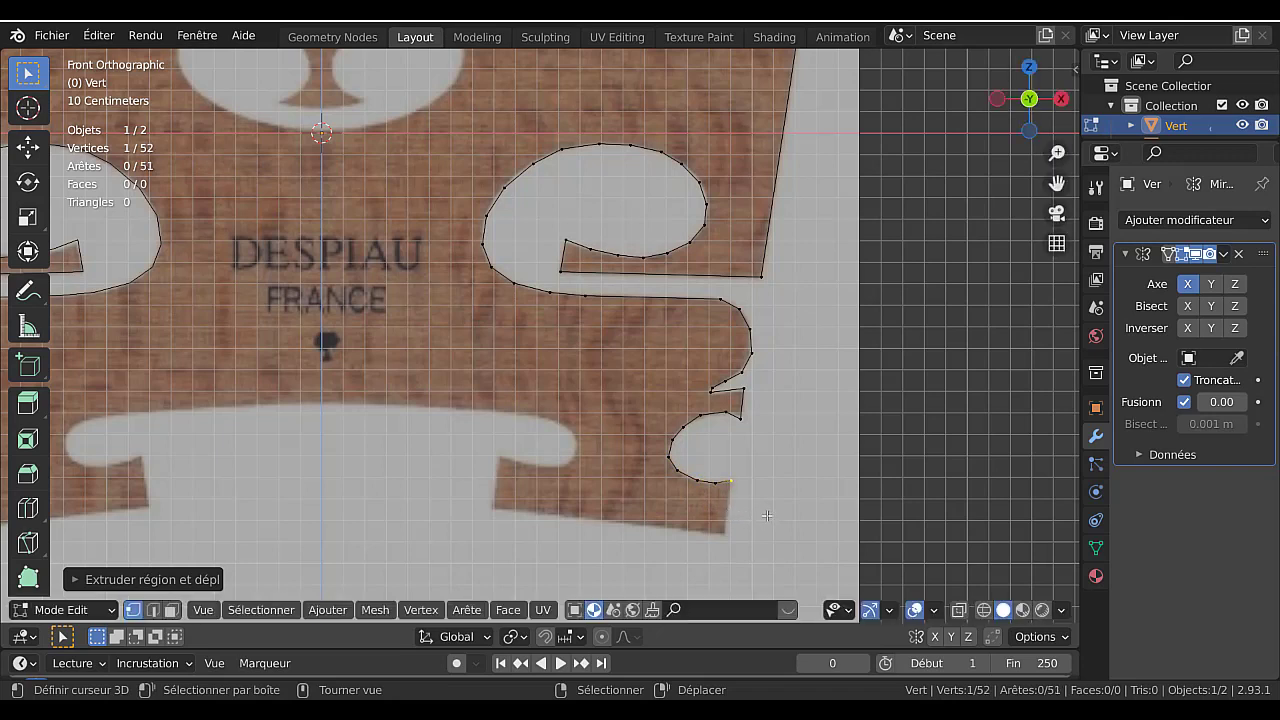
- Extrude four vertices down the foot's outer end, along its sloped base and up its inner end
key("e")
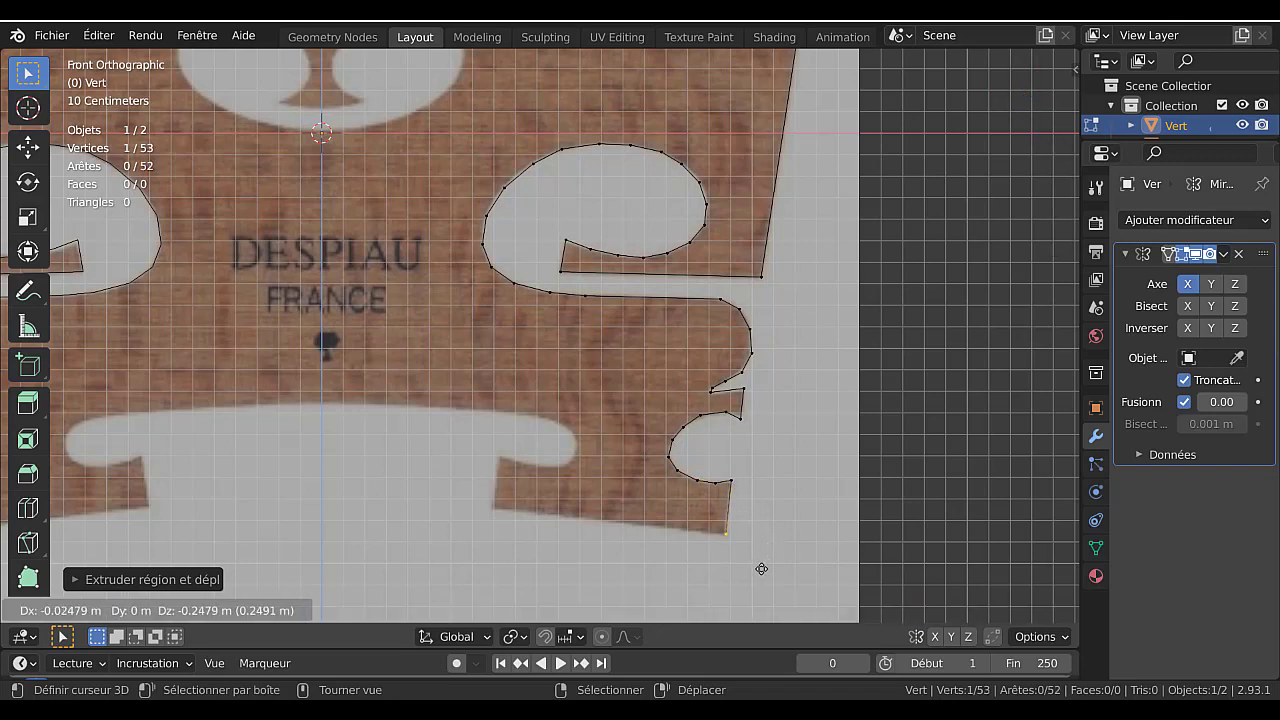
left_click(761, 568)
key("e")
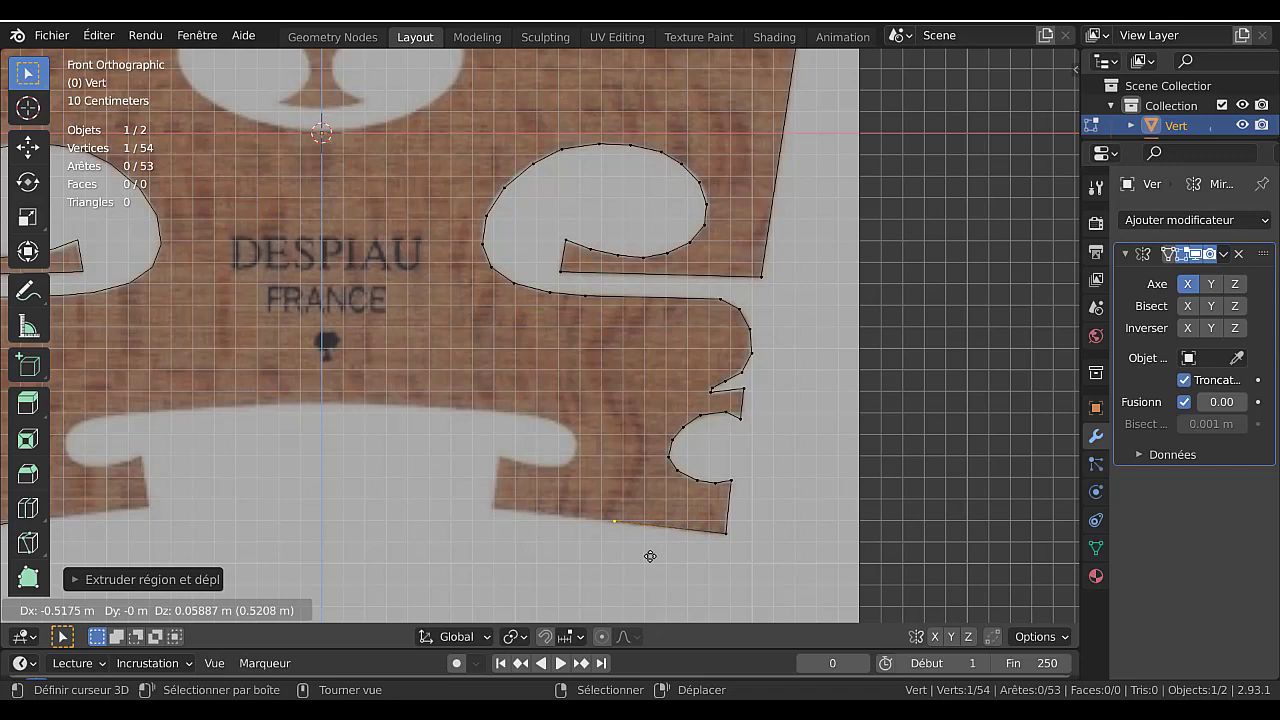
left_click(650, 555)
key("e")
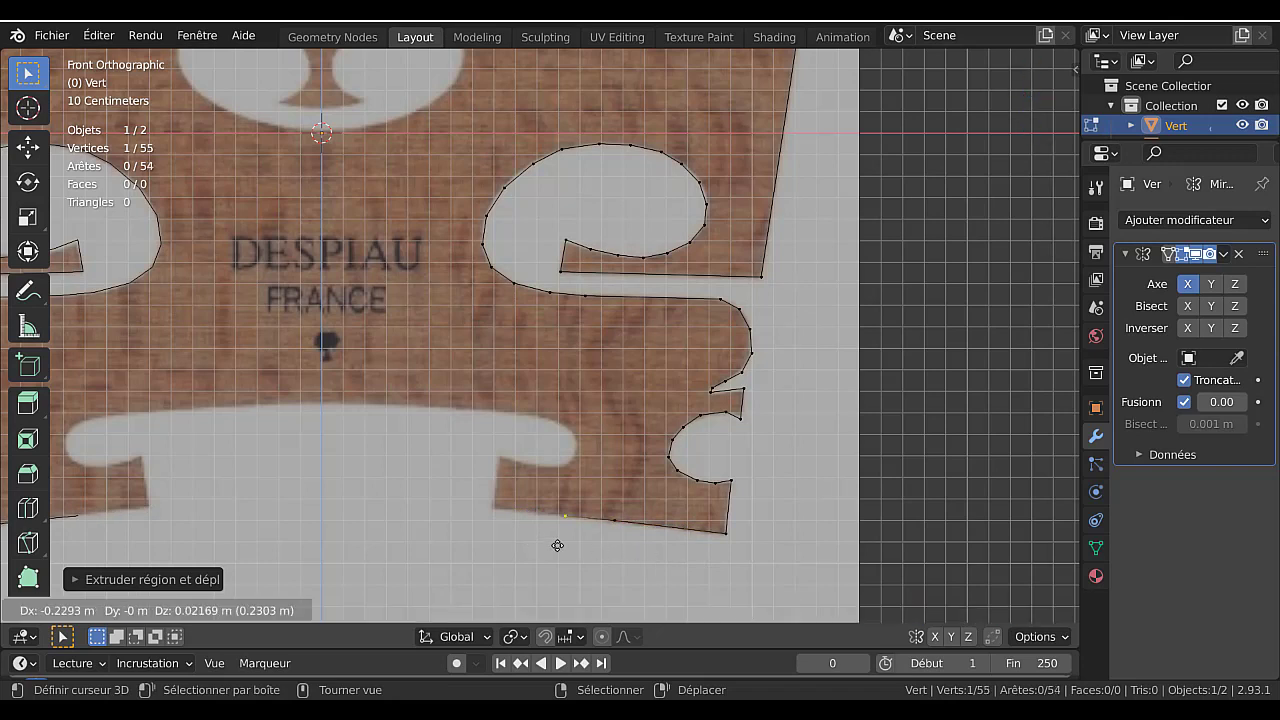
left_click(530, 536)
key("e")
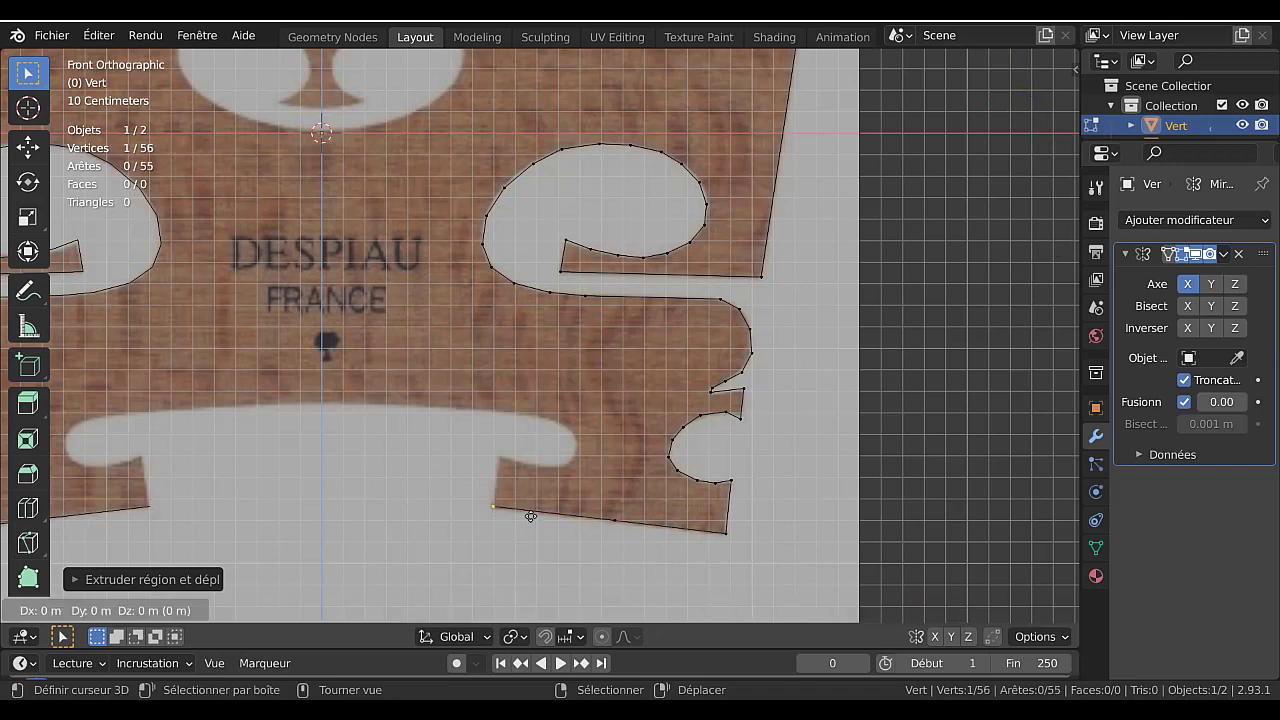
left_click(538, 482)
- Extrude four vertices outward along the top edge of the foot's inner part to the start of the arch's rounded end
key("e")
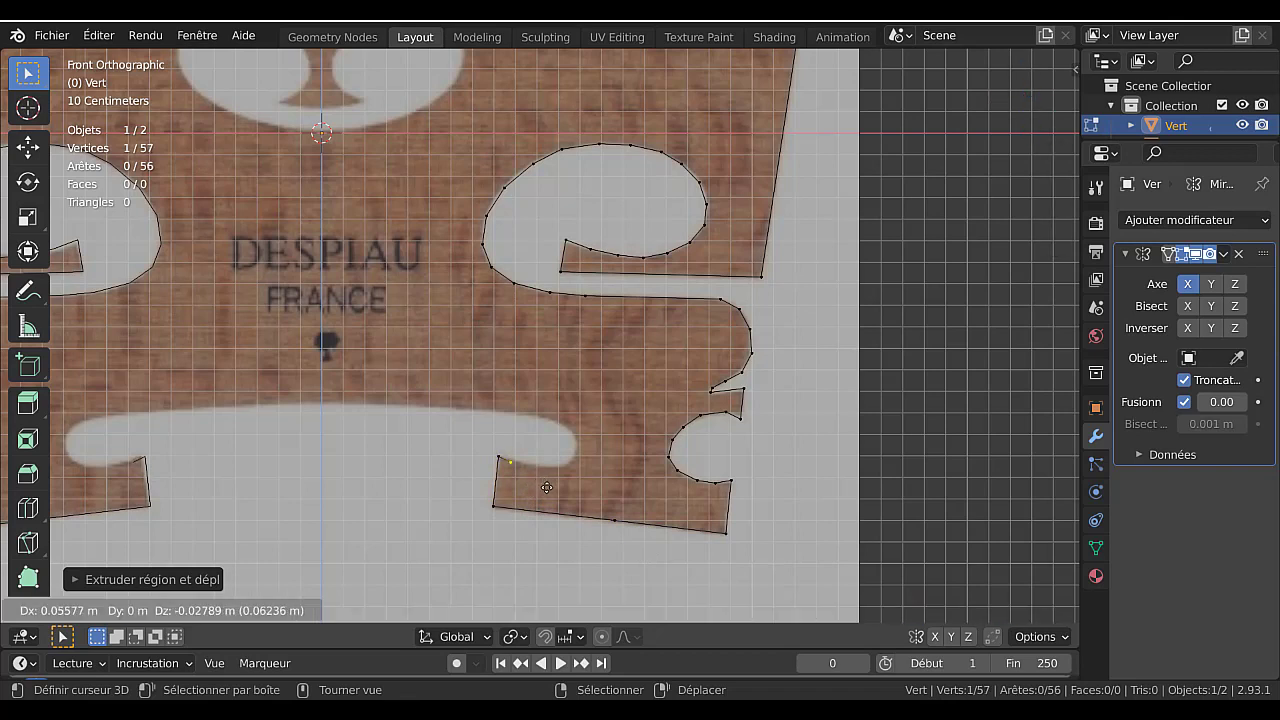
left_click(547, 487)
key("e")
left_click(578, 490)
key("e")
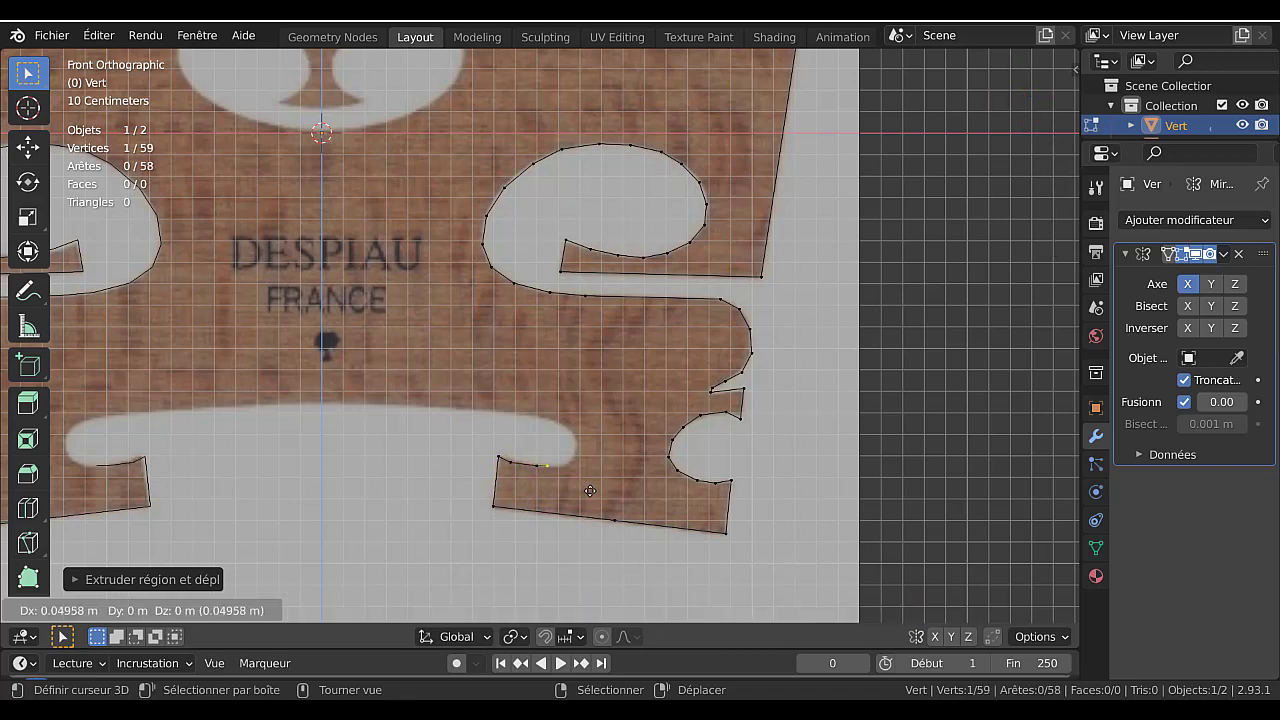
left_click(600, 488)
key("e")
left_click(610, 480)
- Extrude four vertices up and around the rounded end of the arch opening between the feet
key("e")
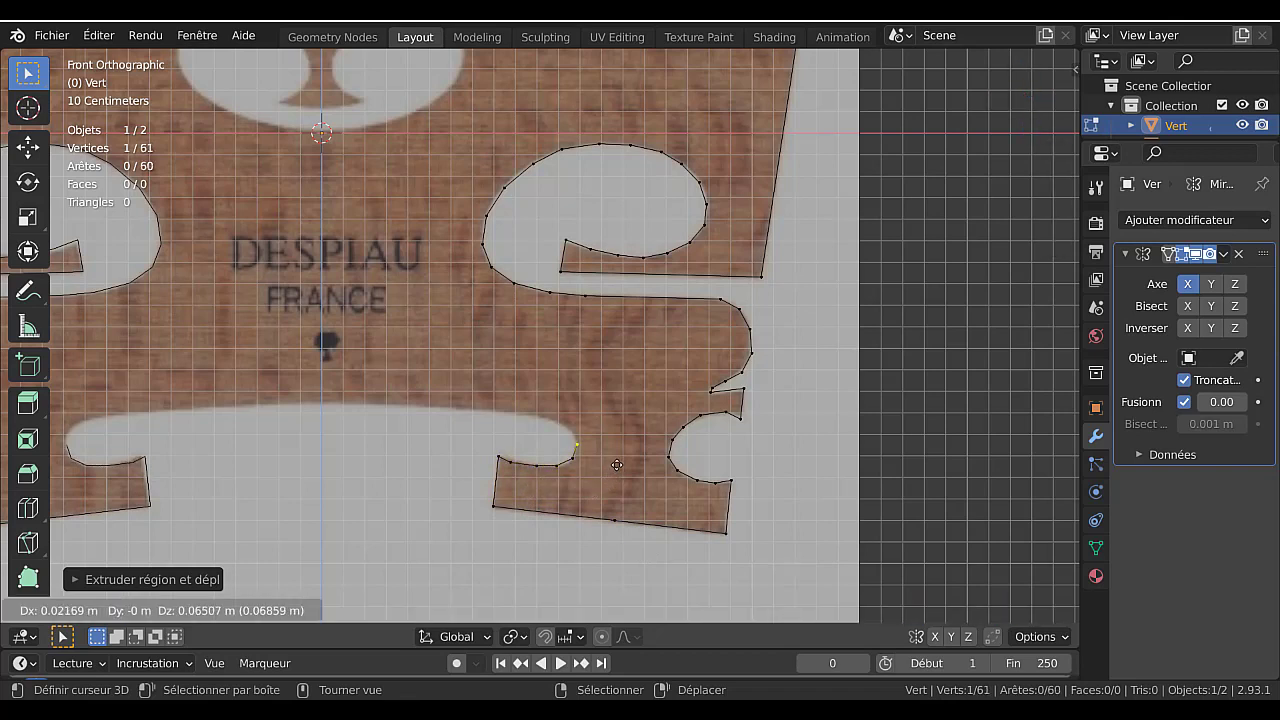
left_click(617, 463)
key("e")
left_click(612, 451)
key("e")
left_click(602, 444)
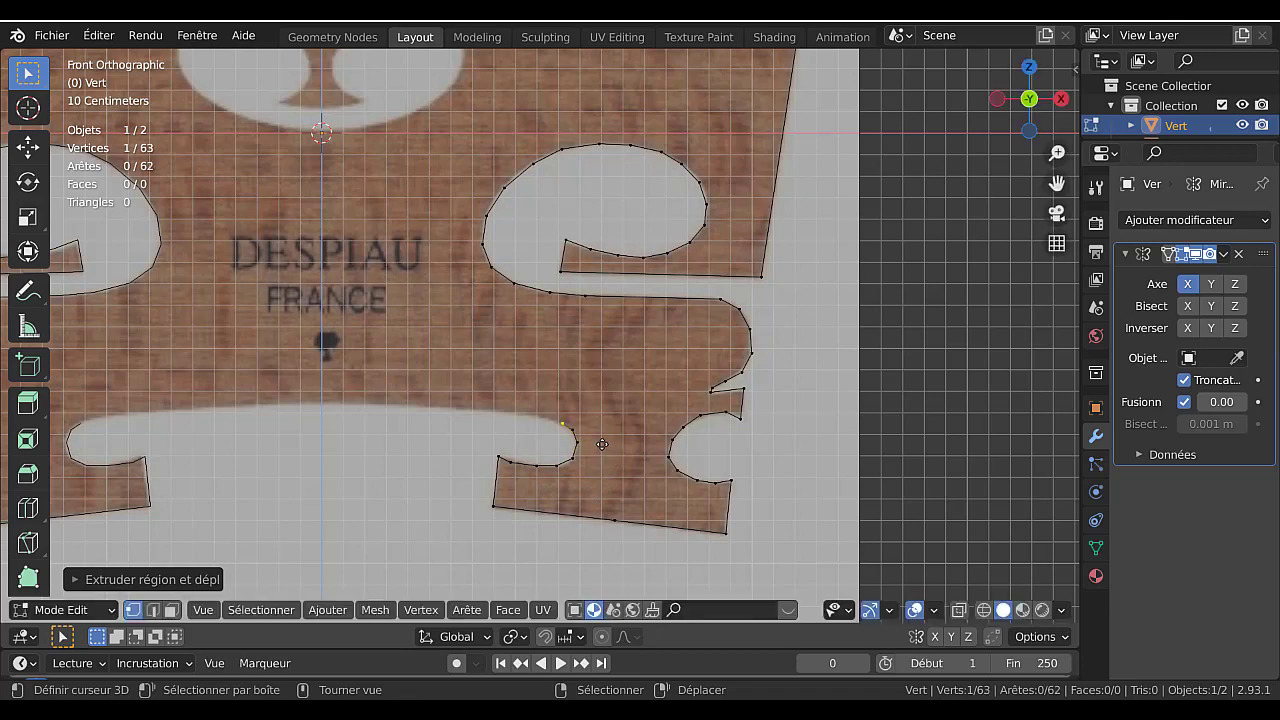
key("e")
left_click(588, 438)
- Extrude five vertices inward along the upper edge of the arch, placing the last one on the mirror axis
key("e")
left_click(546, 433)
key("e")
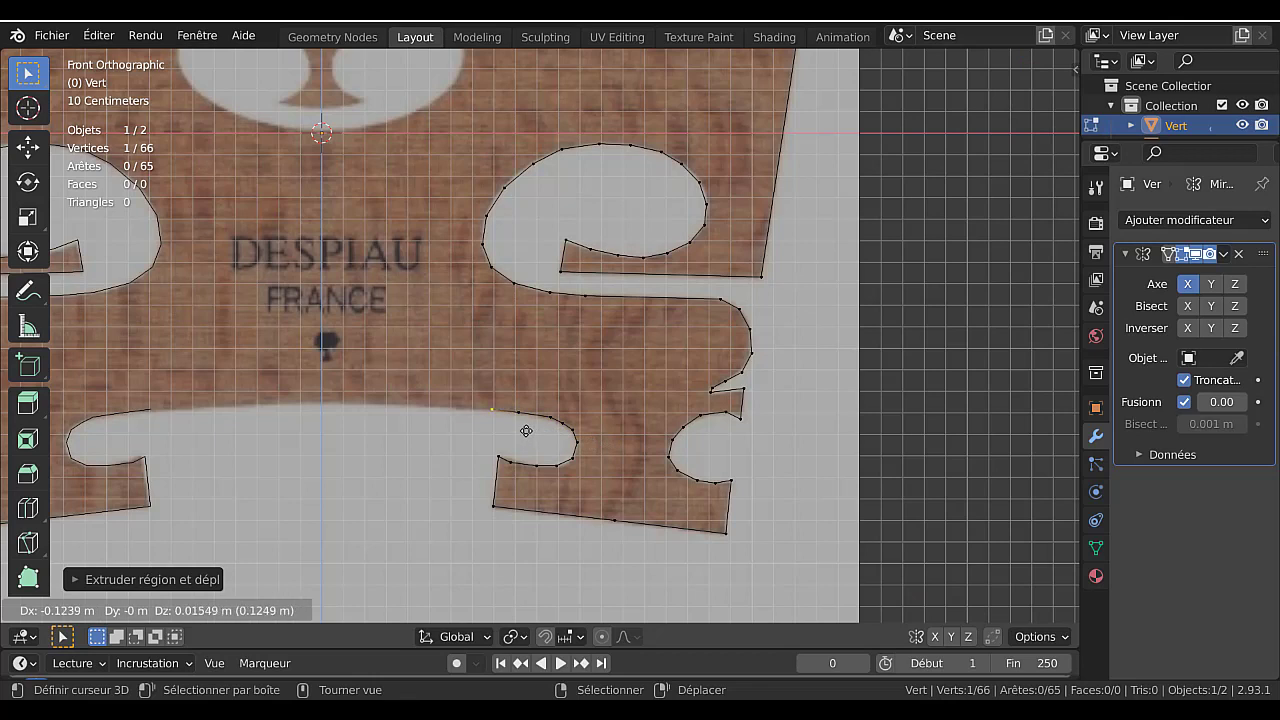
left_click(524, 430)
key("e")
left_click(467, 429)
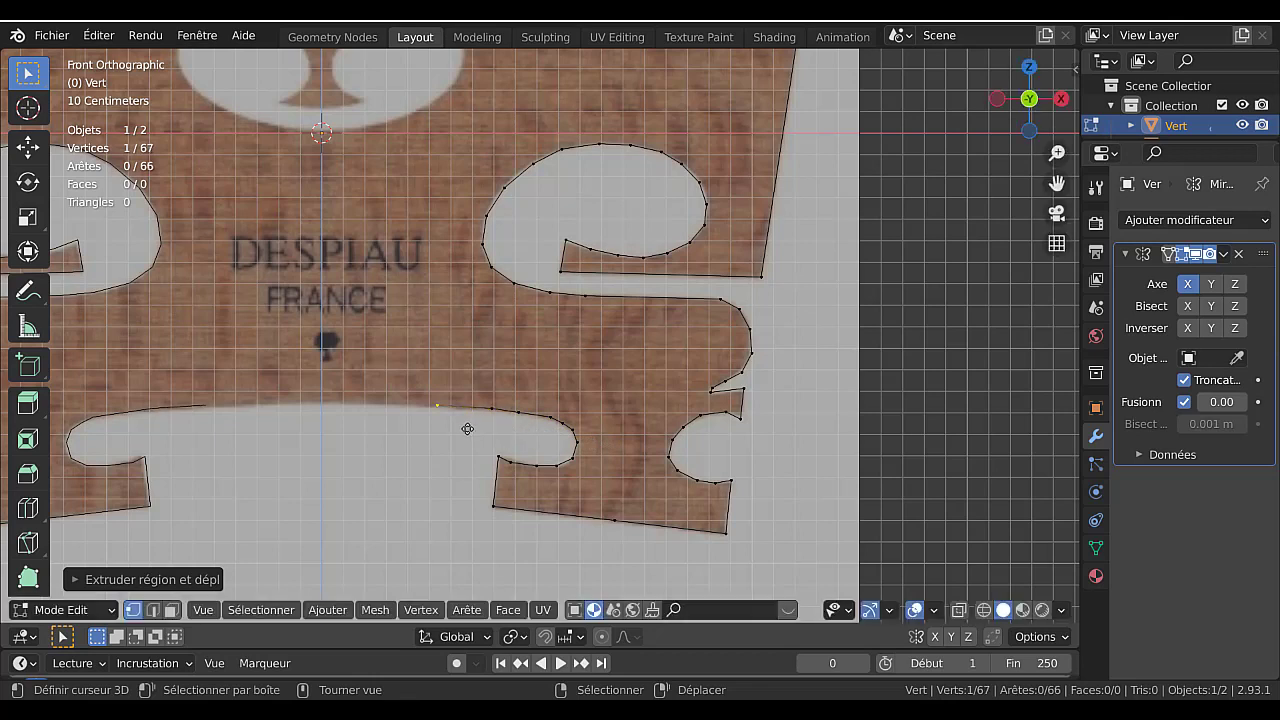
key("e")
left_click(430, 426)
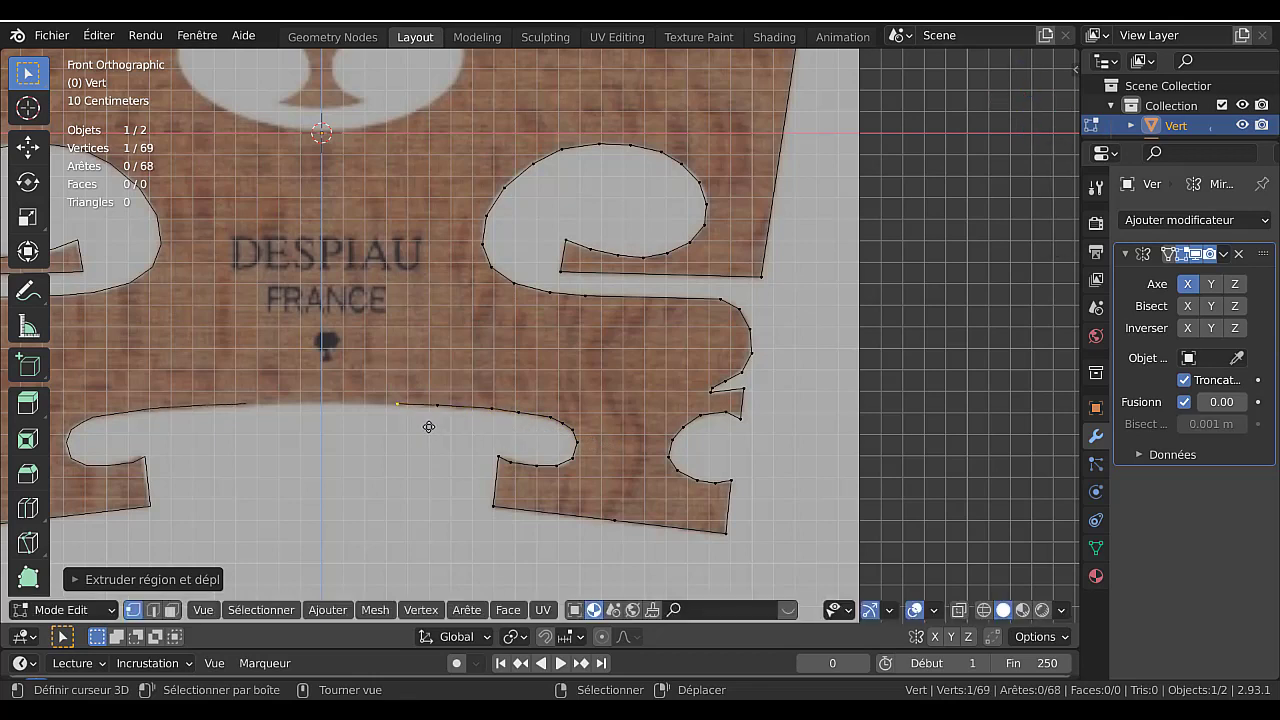
key("e")
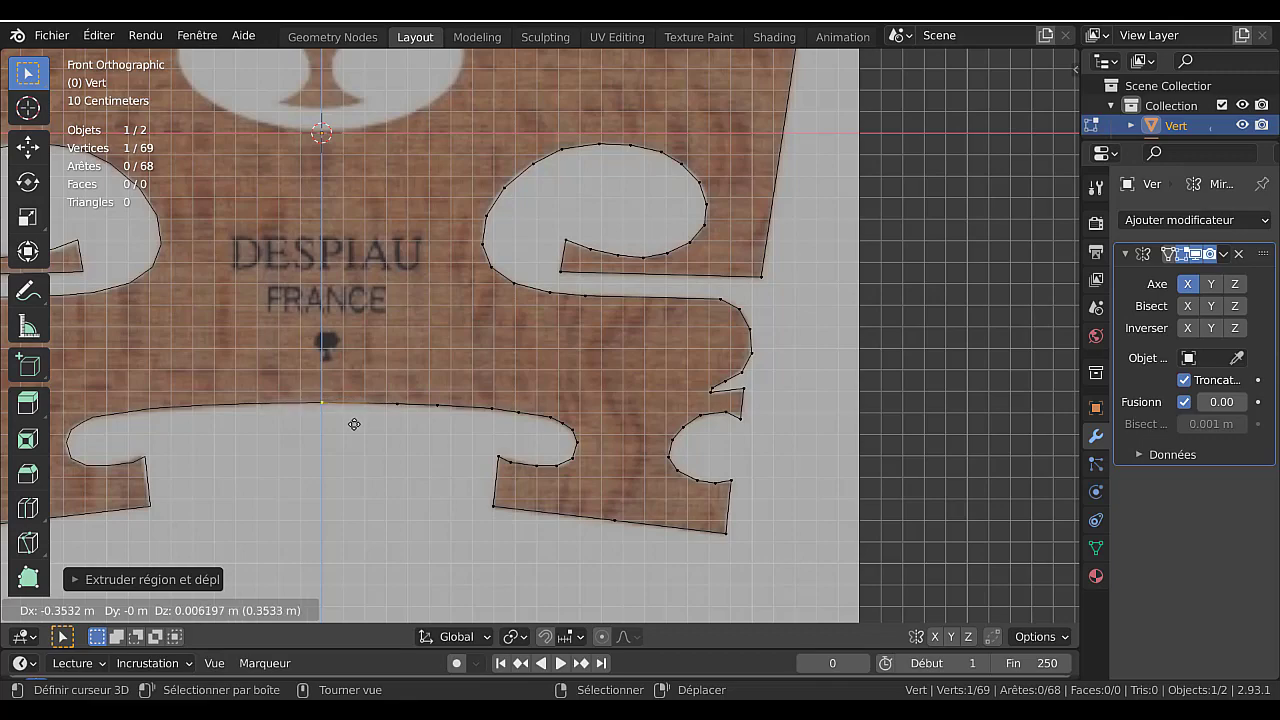
left_click(354, 424)
- Duplicate a vertex from the upper curve of the right side cutout and place it at the pointed tip inside the central cutout
scroll(577, 412, "down", 2)
middle_click_drag(520, 213, 620, 364, "shift")
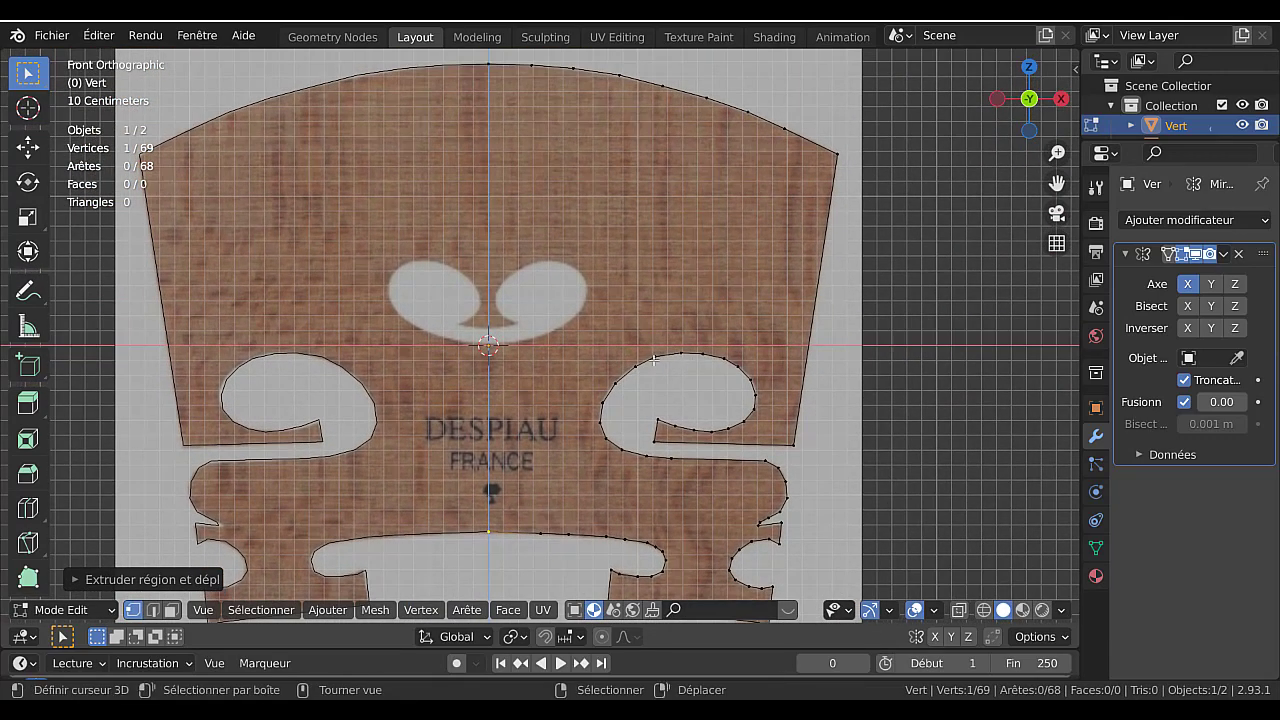
scroll(648, 389, "up", 1)
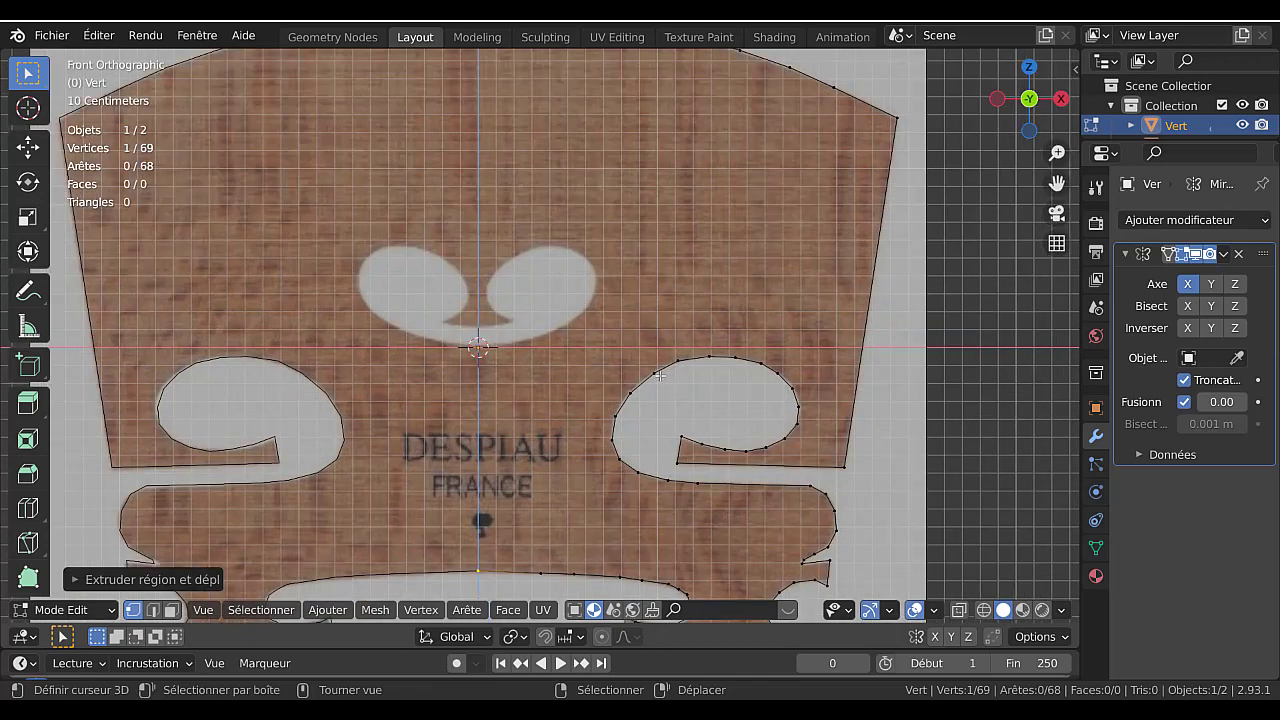
left_click(656, 374)
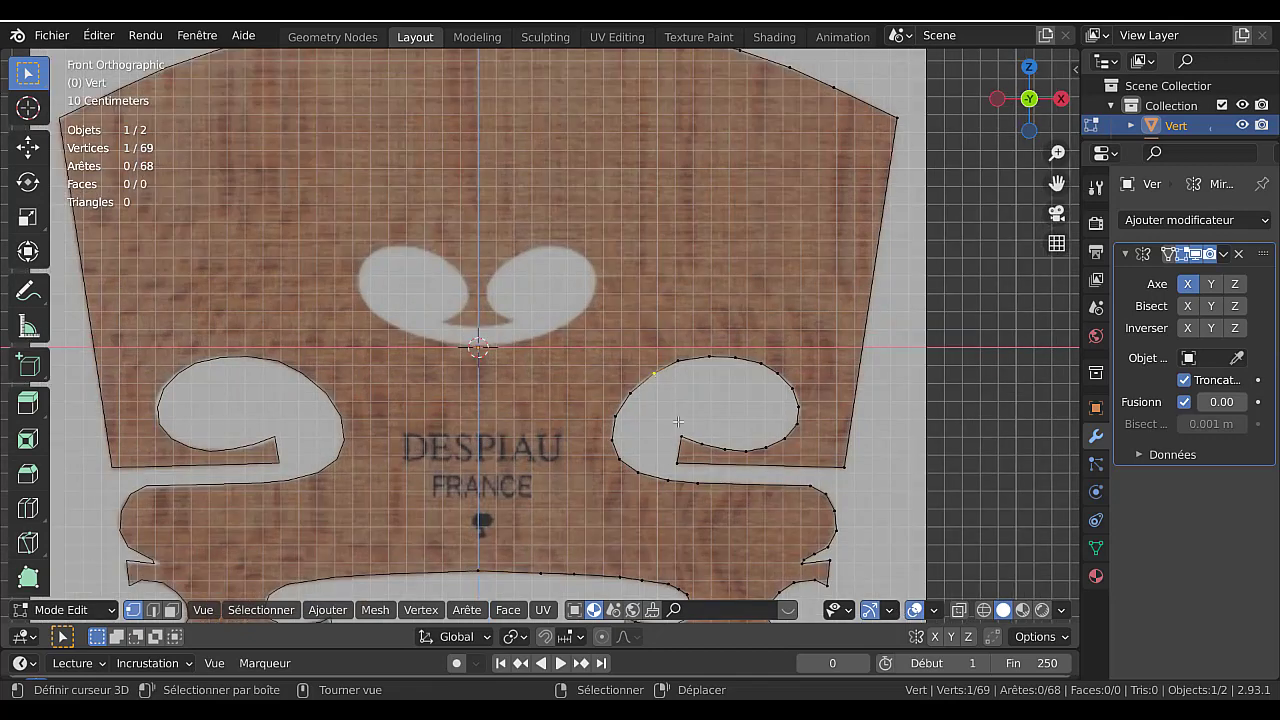
key("e")
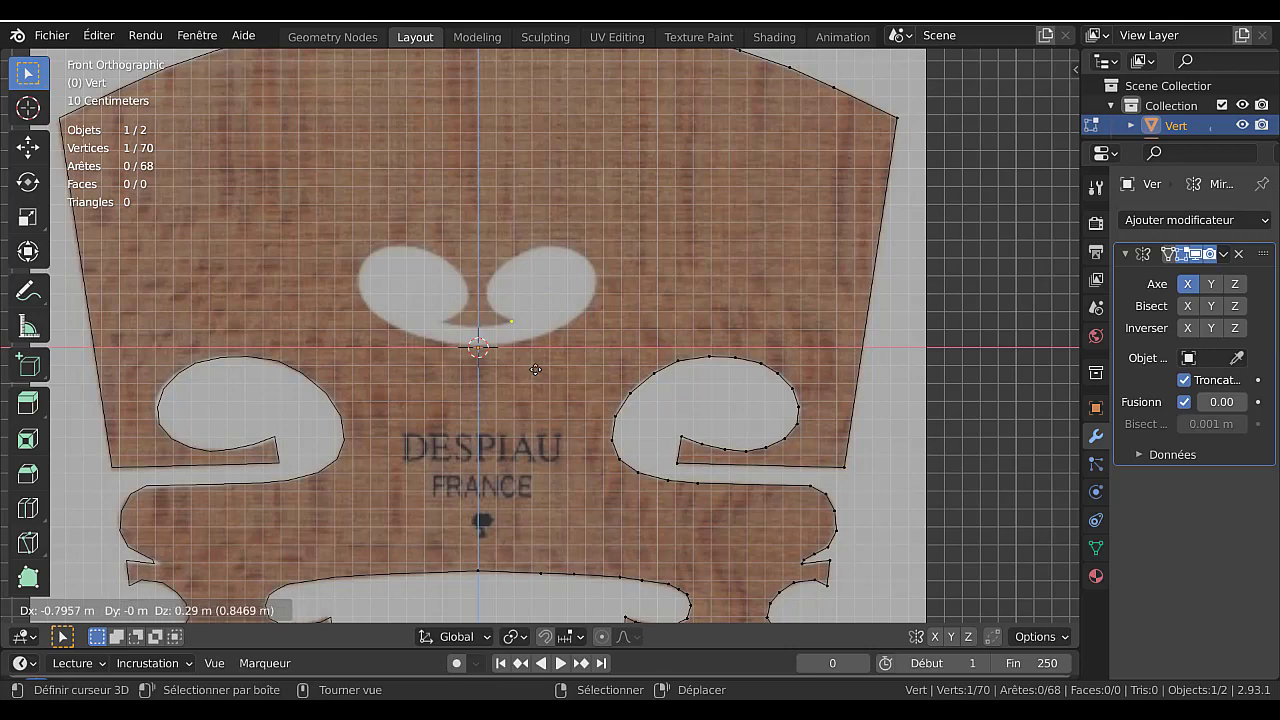
left_click(536, 370)
- Extrude five vertices from the pointed tip up along the inner curve of the central cutout's right lobe
scroll(536, 370, "up", 3)
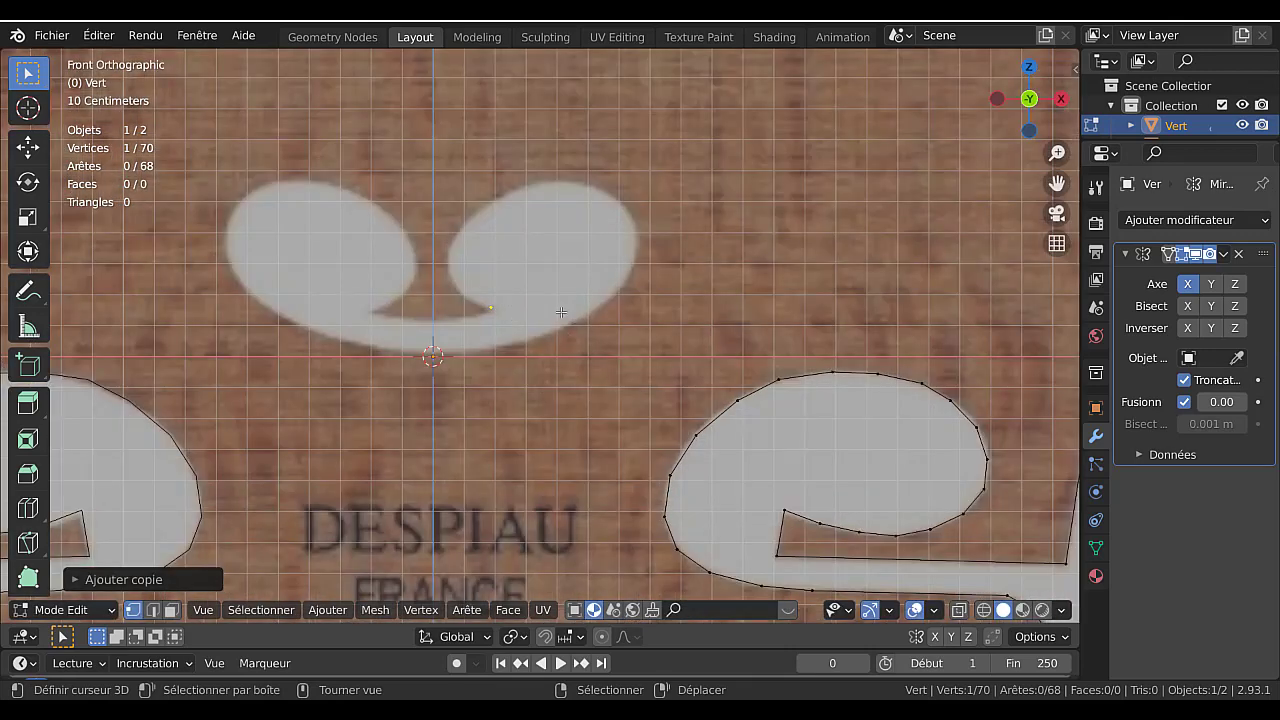
key("e")
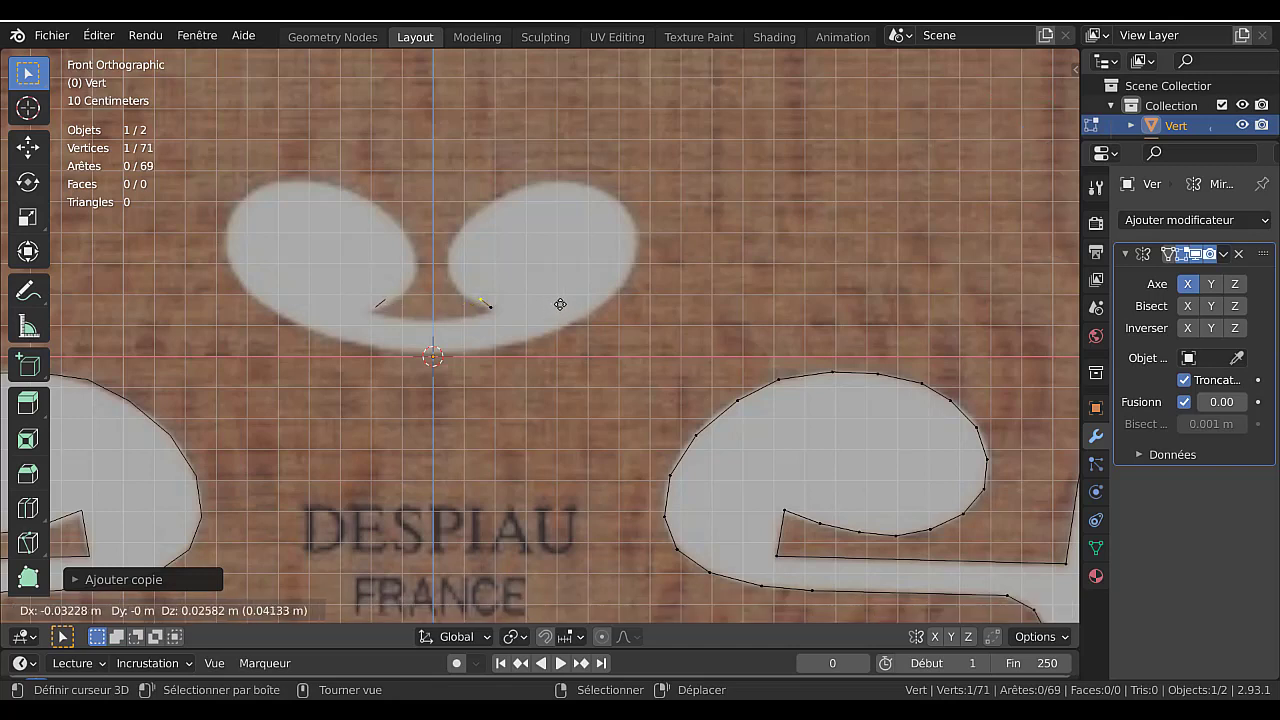
left_click(549, 299)
key("e")
left_click(523, 272)
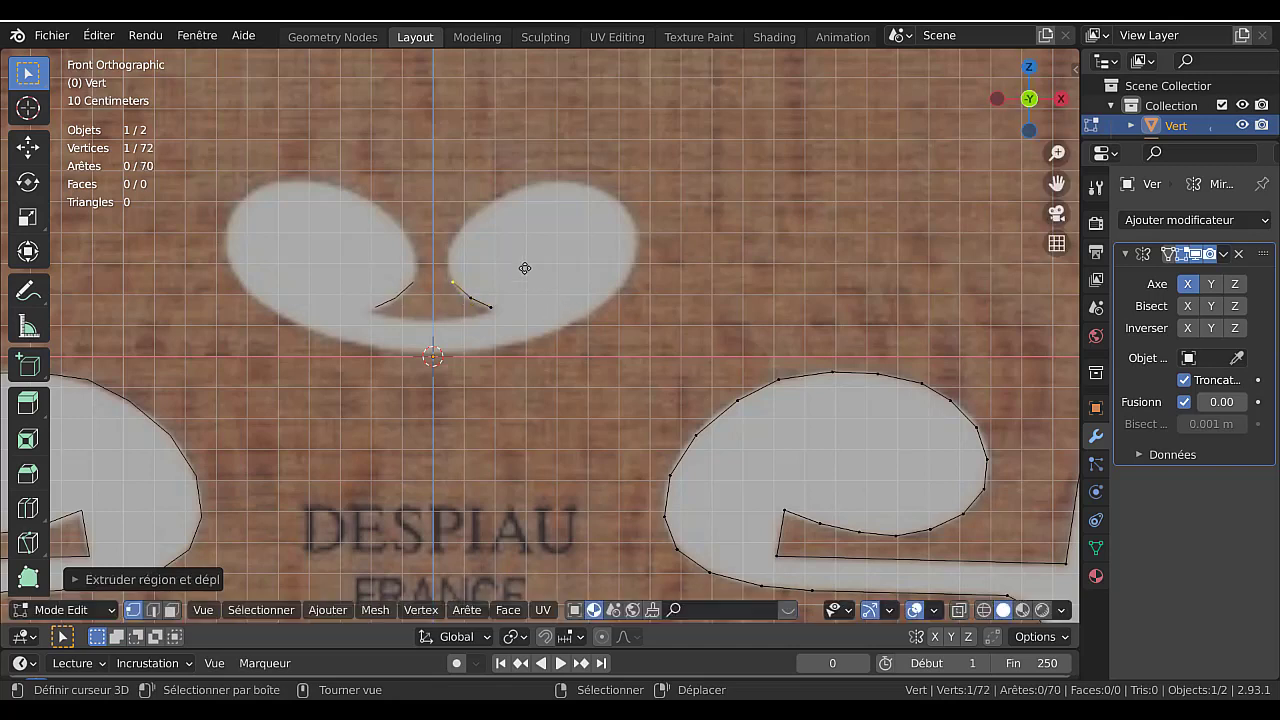
key("e")
left_click(522, 251)
key("e")
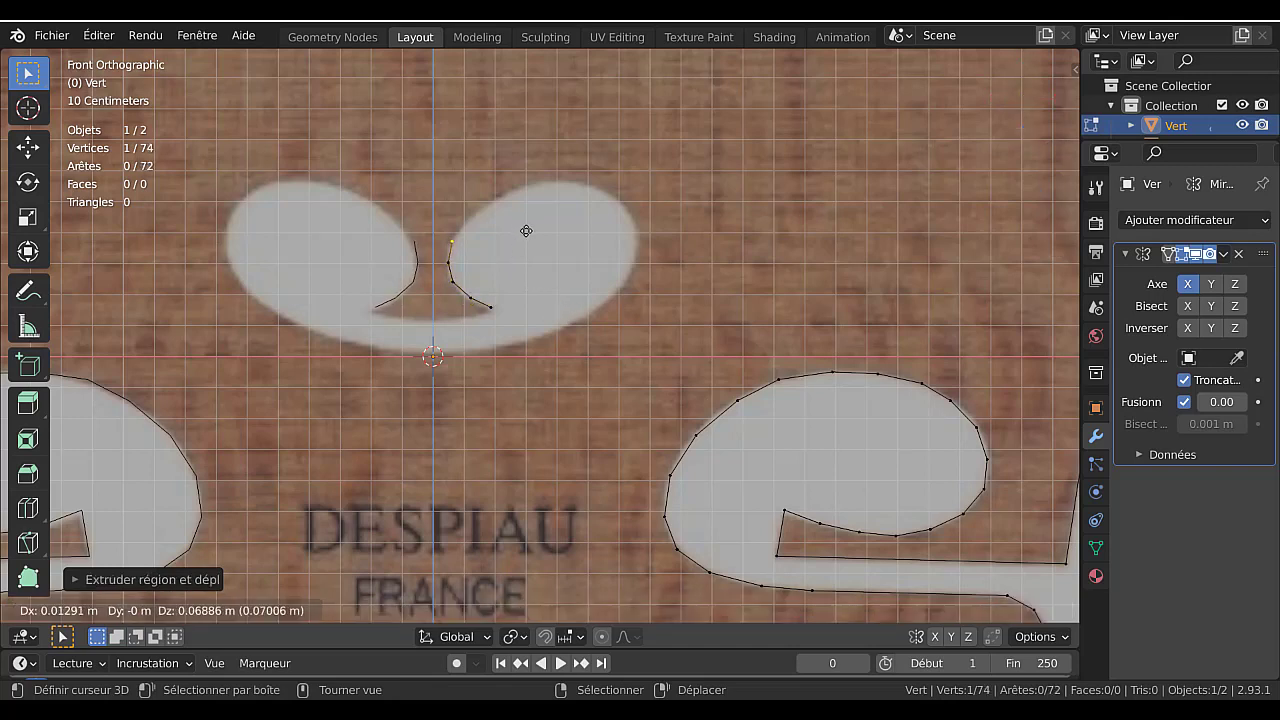
left_click(524, 228)
key("e")
left_click(541, 209)
- Extrude five vertices over the top of the central cutout's right lobe
key("e")
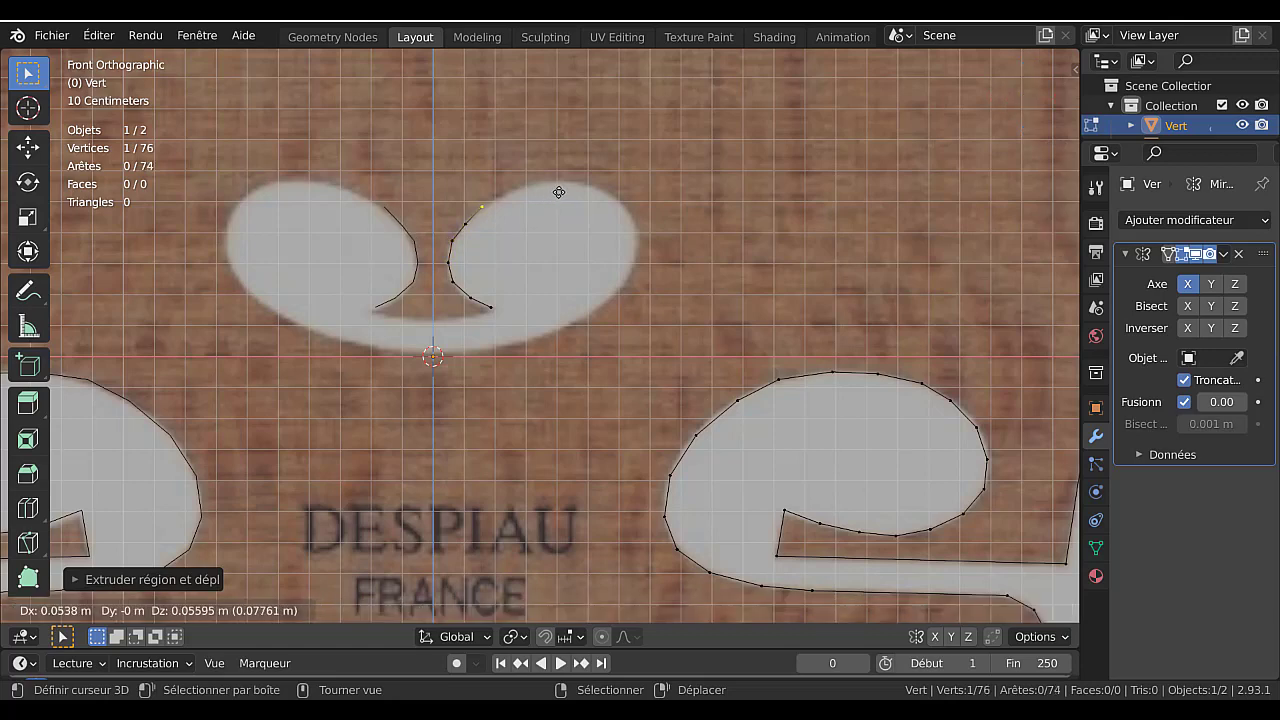
left_click(560, 193)
key("e")
left_click(582, 176)
key("e")
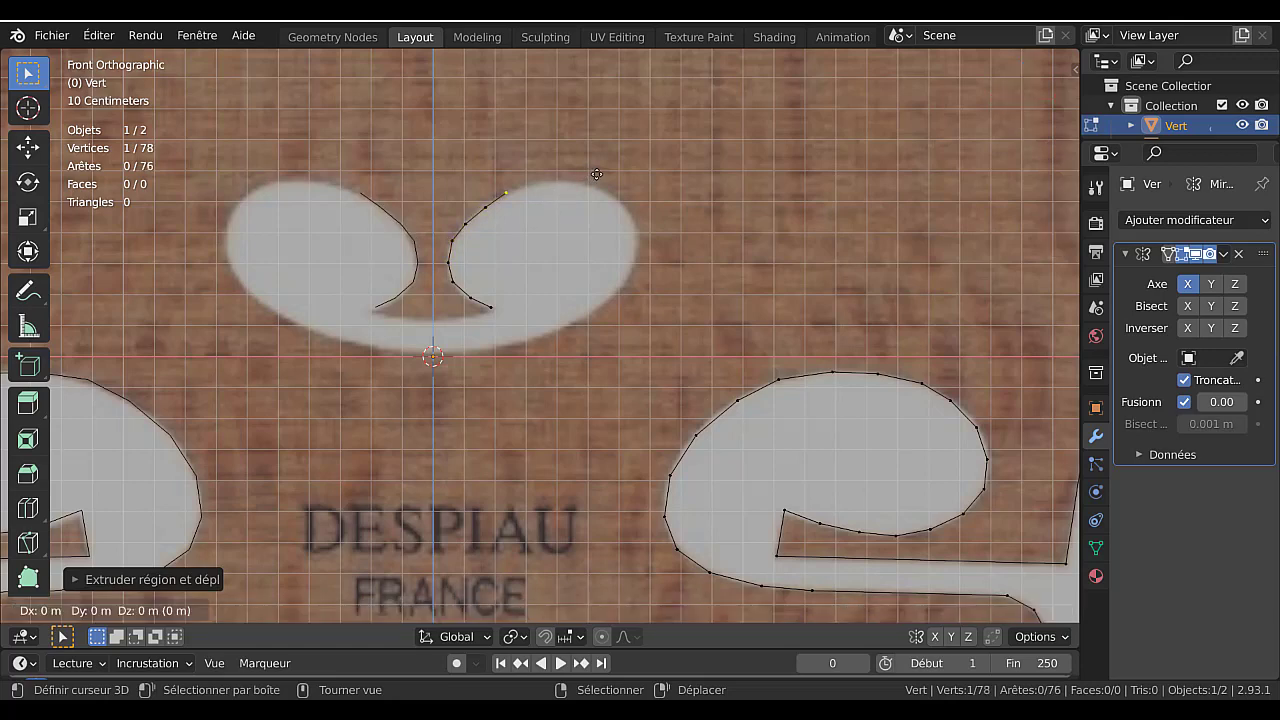
left_click(613, 170)
key("e")
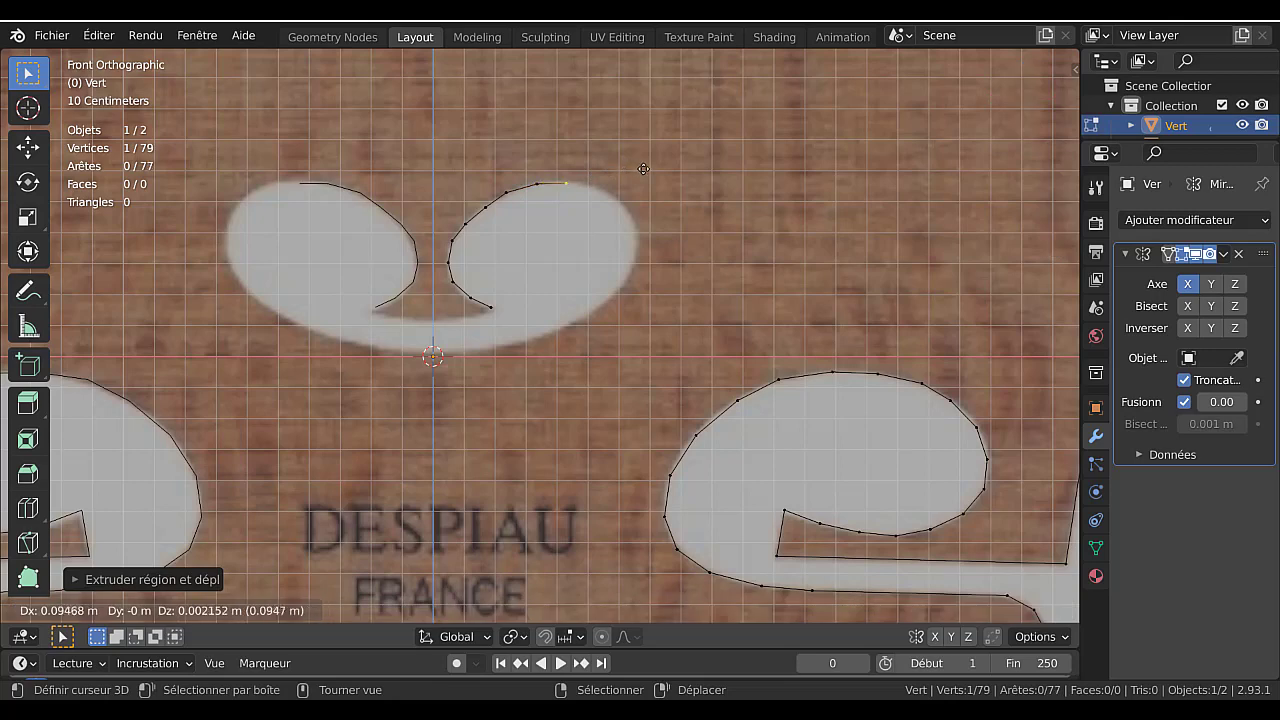
left_click(644, 169)
key("e")
left_click(680, 177)
- Extrude four vertices down around the outer end of the central cutout's right lobe
key("e")
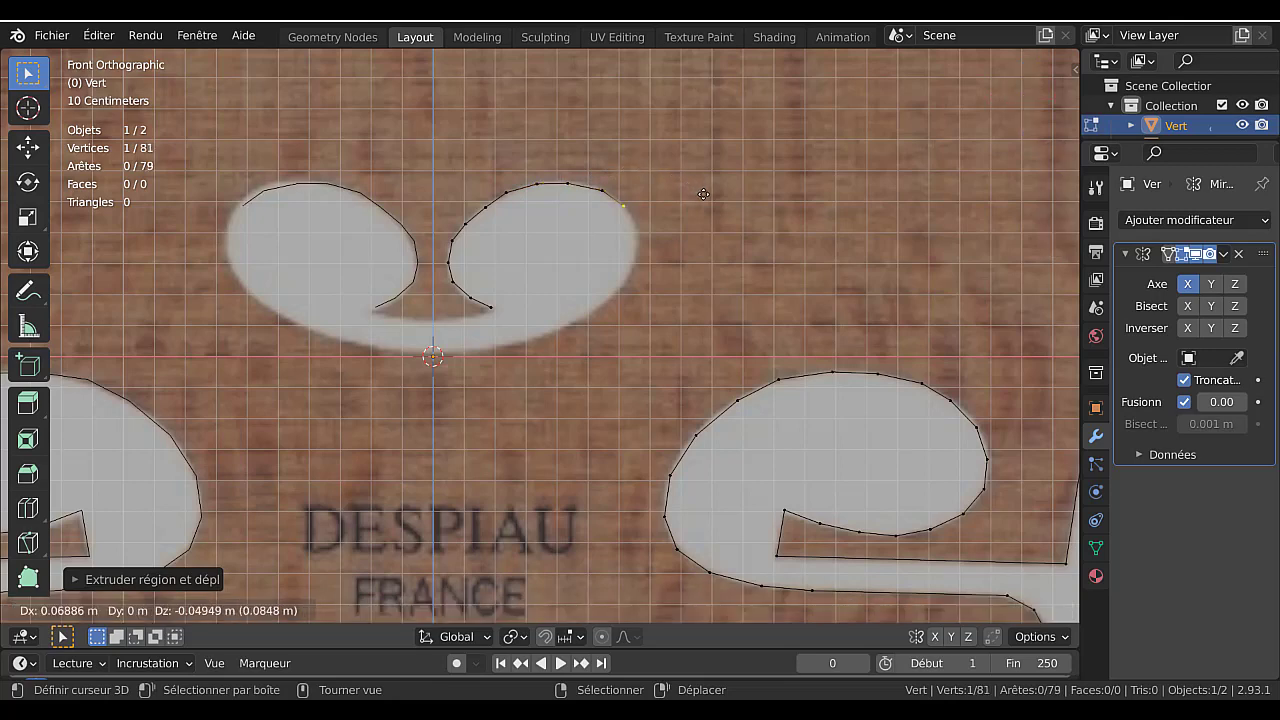
left_click(704, 195)
key("e")
left_click(718, 220)
key("e")
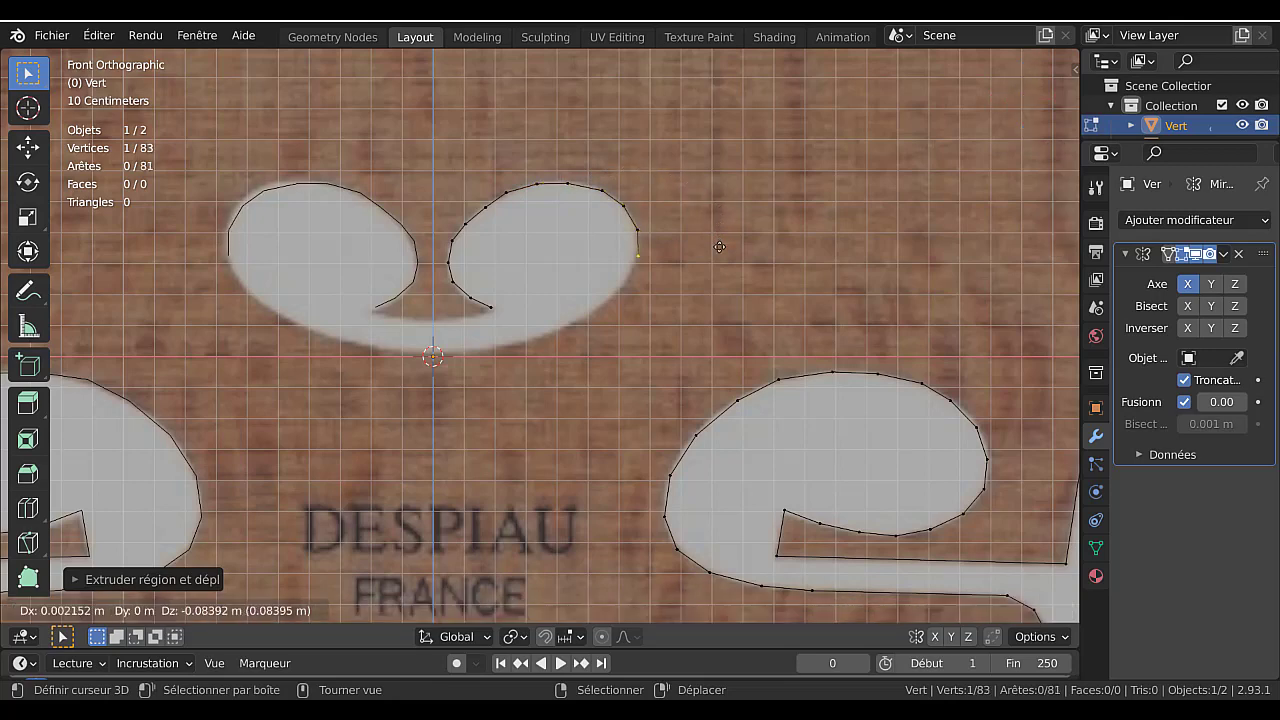
left_click(719, 248)
key("e")
left_click(698, 291)
- Extrude four vertices inward along the lower outer curve of the central cutout
key("e")
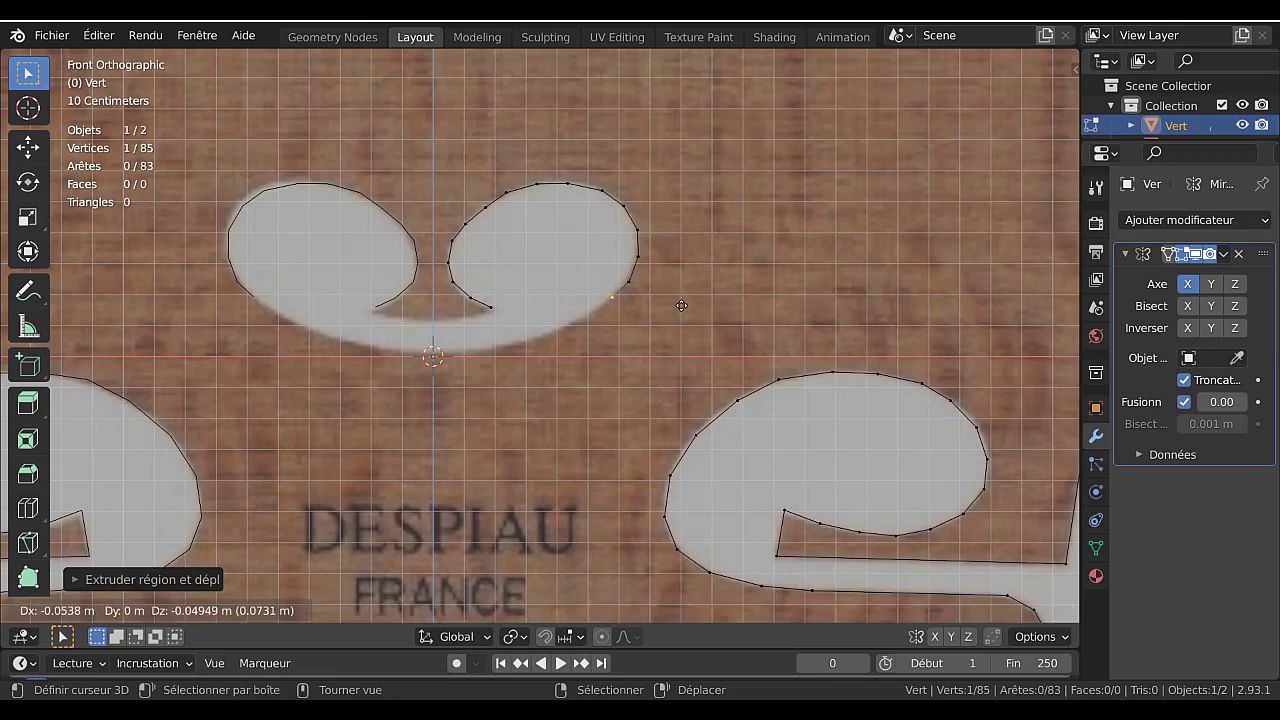
left_click(681, 305)
key("e")
left_click(657, 324)
key("e")
left_click(622, 342)
key("e")
left_click(584, 355)
- Extrude three vertices along the bottom edge of the central cutout to the mirror axis
key("e")
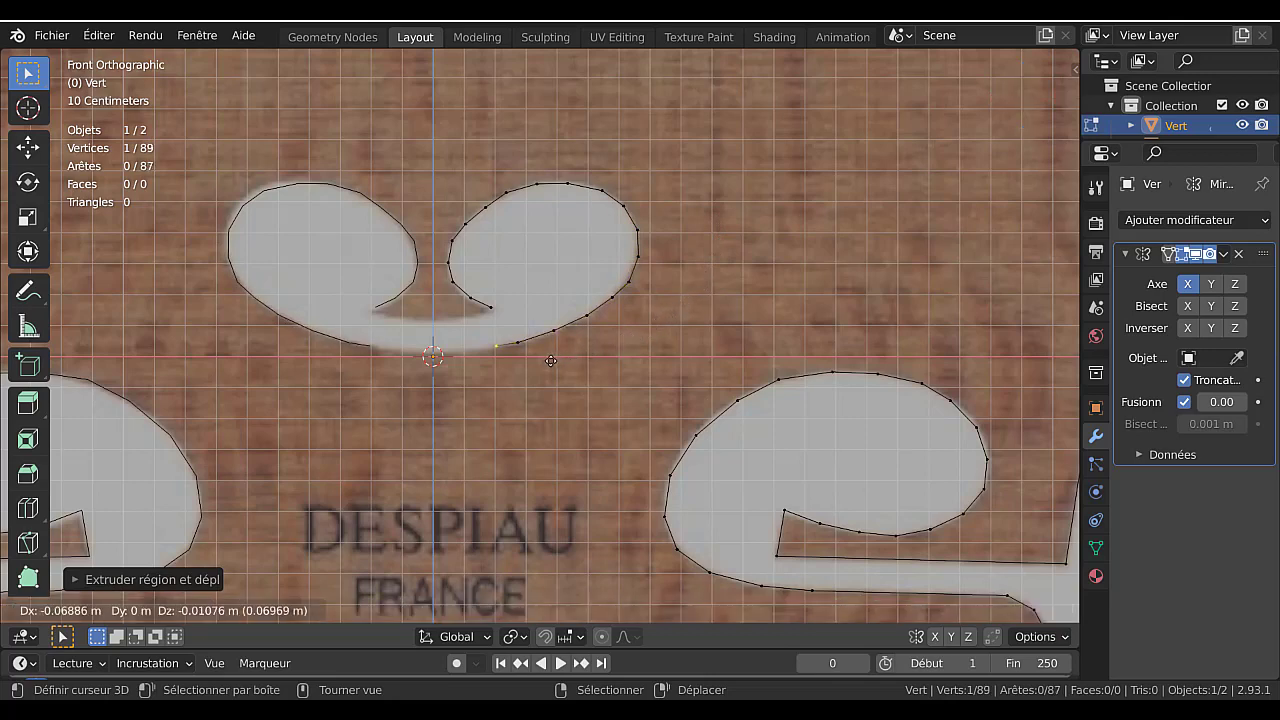
left_click(551, 360)
key("e")
left_click(516, 366)
key("e")
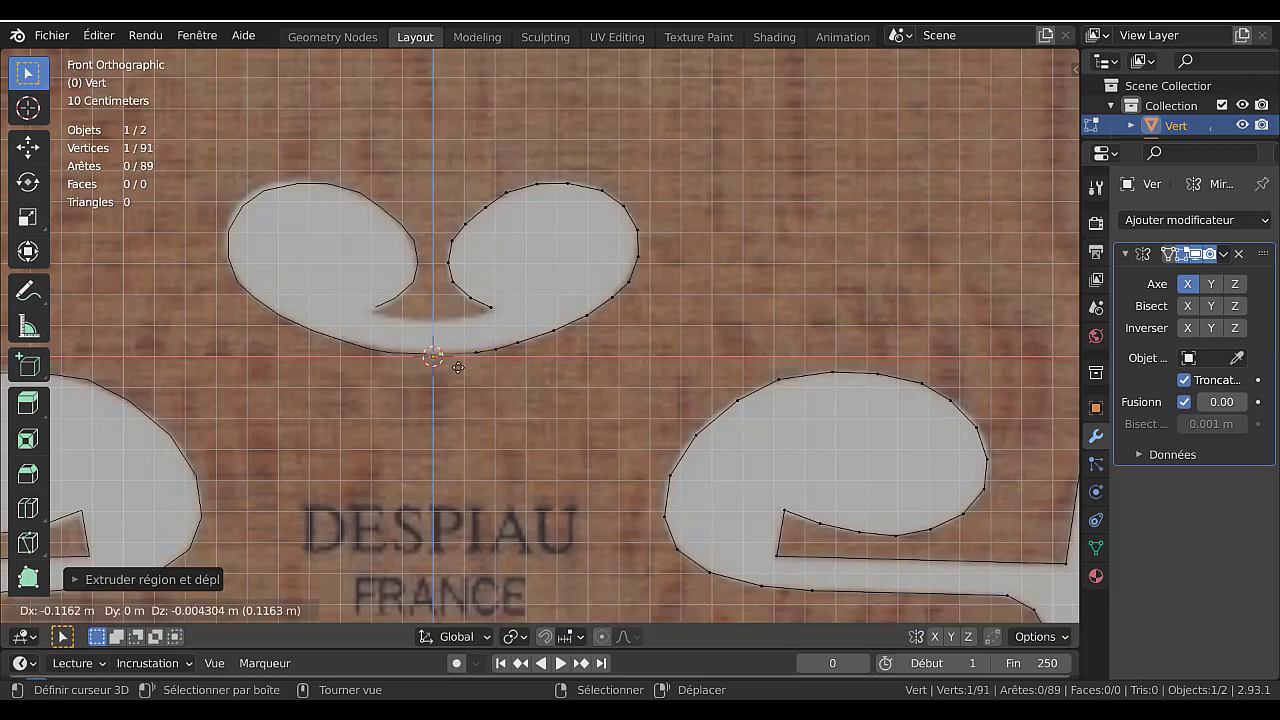
left_click(450, 367)
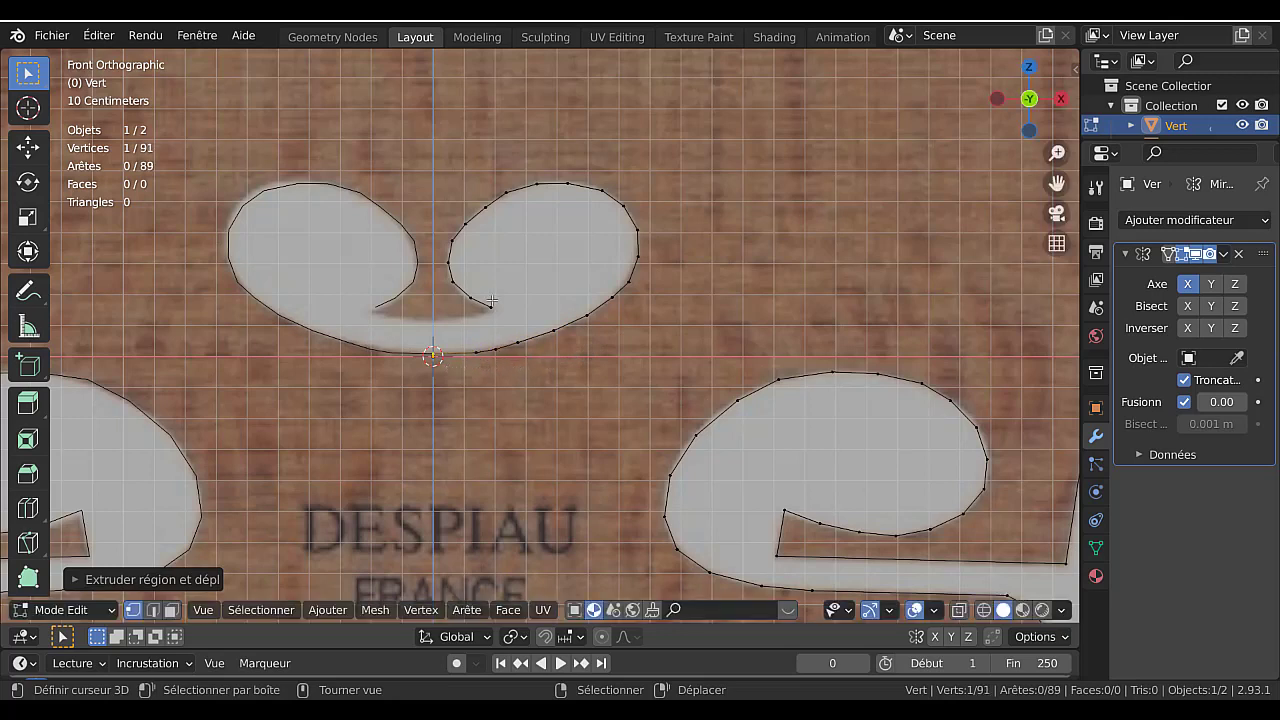
- Extrude four vertices from the inner tip of the central cutout's right lobe along its inner edge to the mirror axis
left_click(490, 307)
key("e")
left_click(487, 316)
key("e")
left_click(445, 327)
key("e")
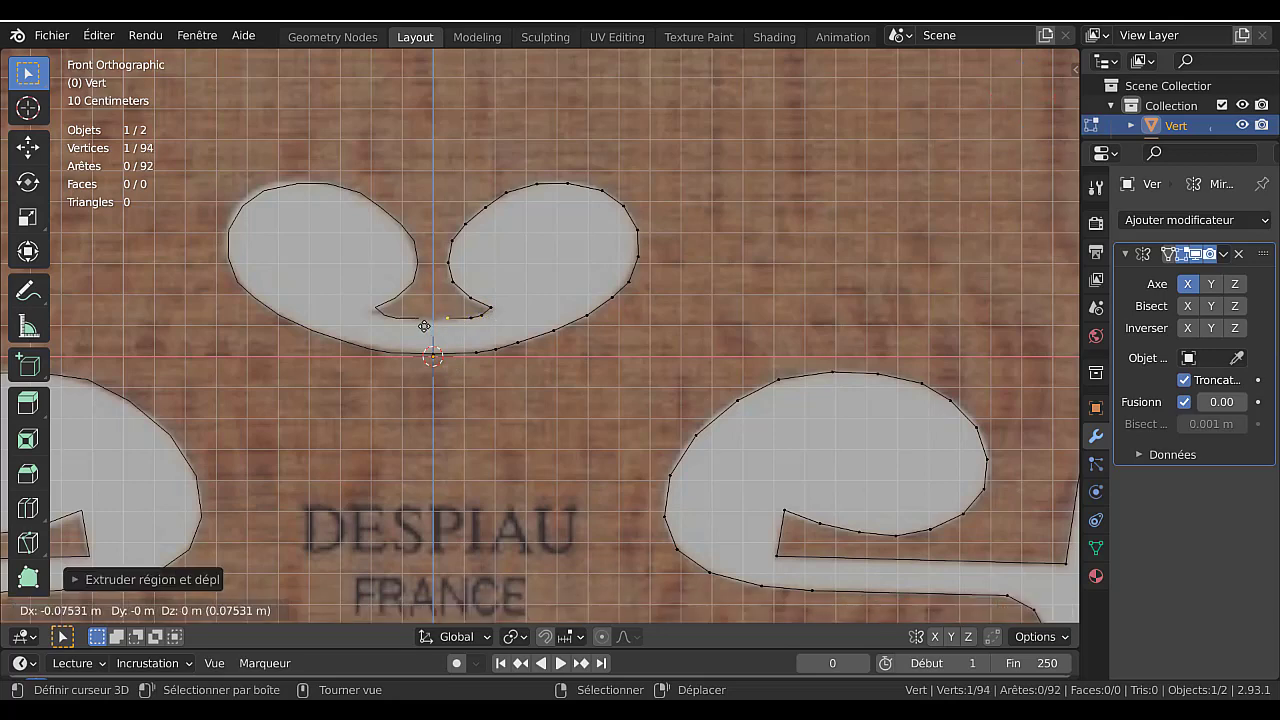
left_click(418, 323)
key("e")
left_click(398, 326)
- Select the vertex path around the central cutout's right lobe and smooth it with LoopTools Relax
left_click(492, 289)
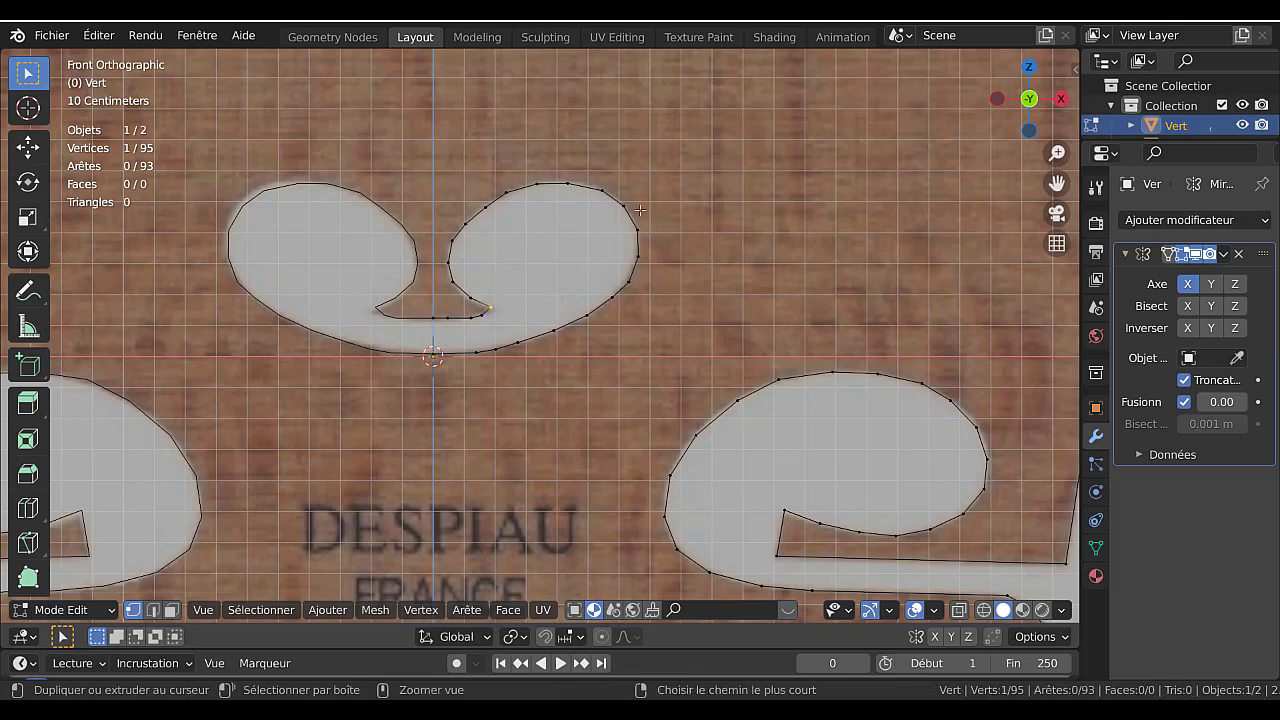
left_click(499, 352, "ctrl")
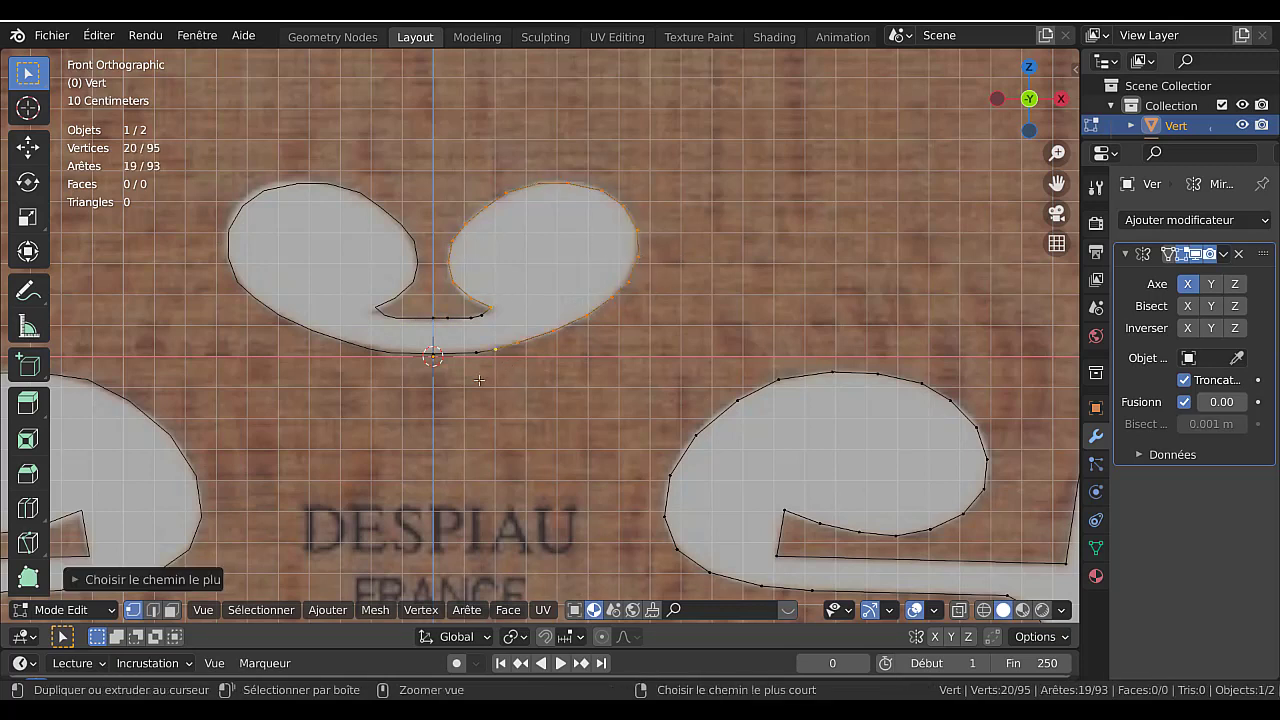
key("q")
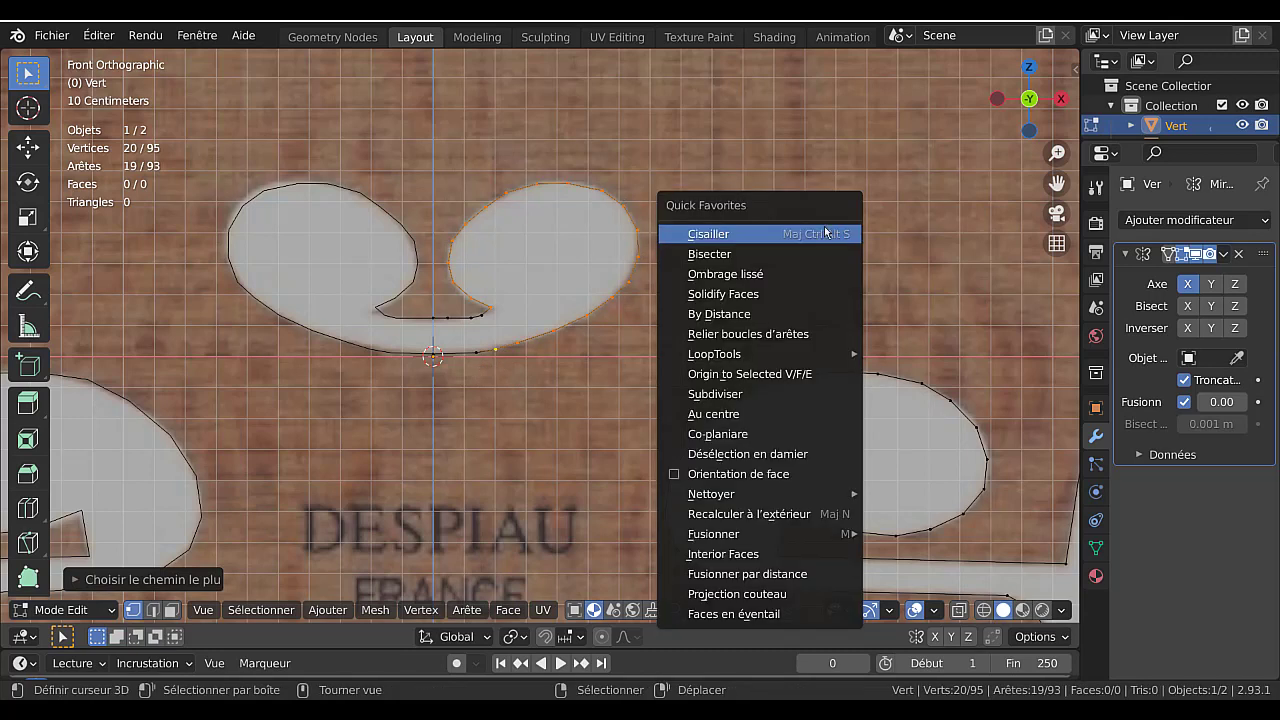
mouse_move(764, 355)
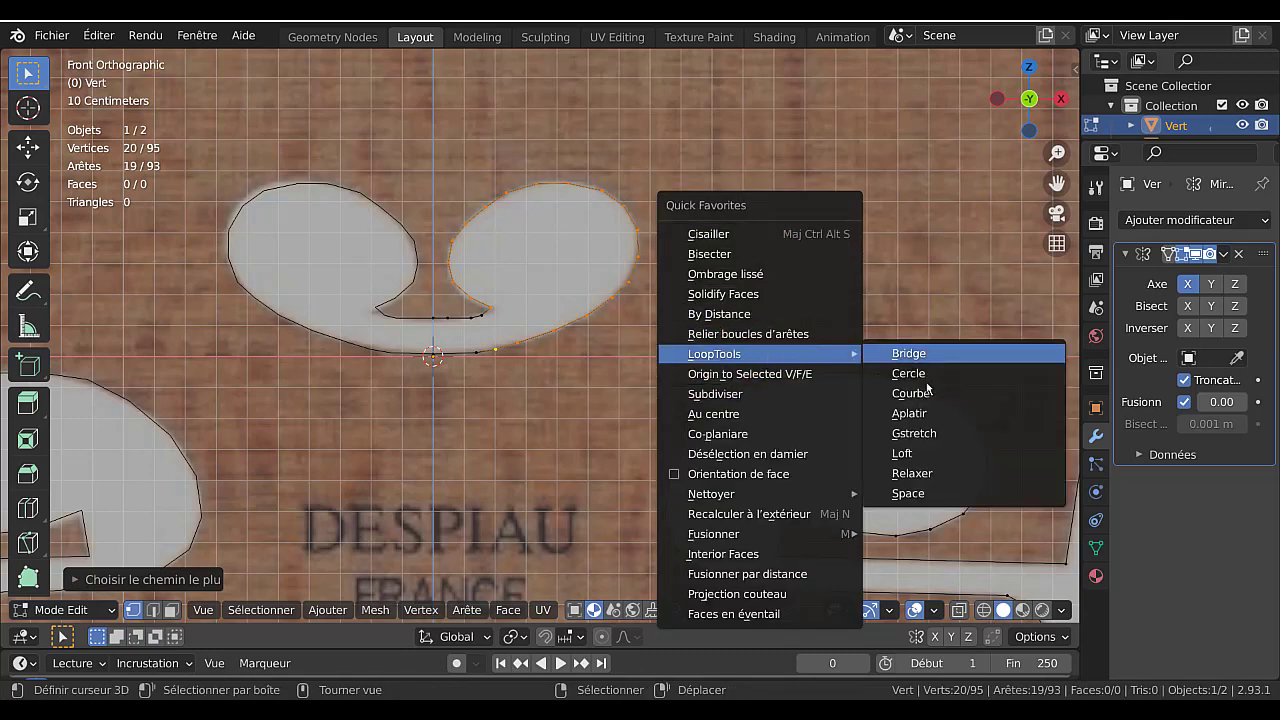
left_click(940, 477)
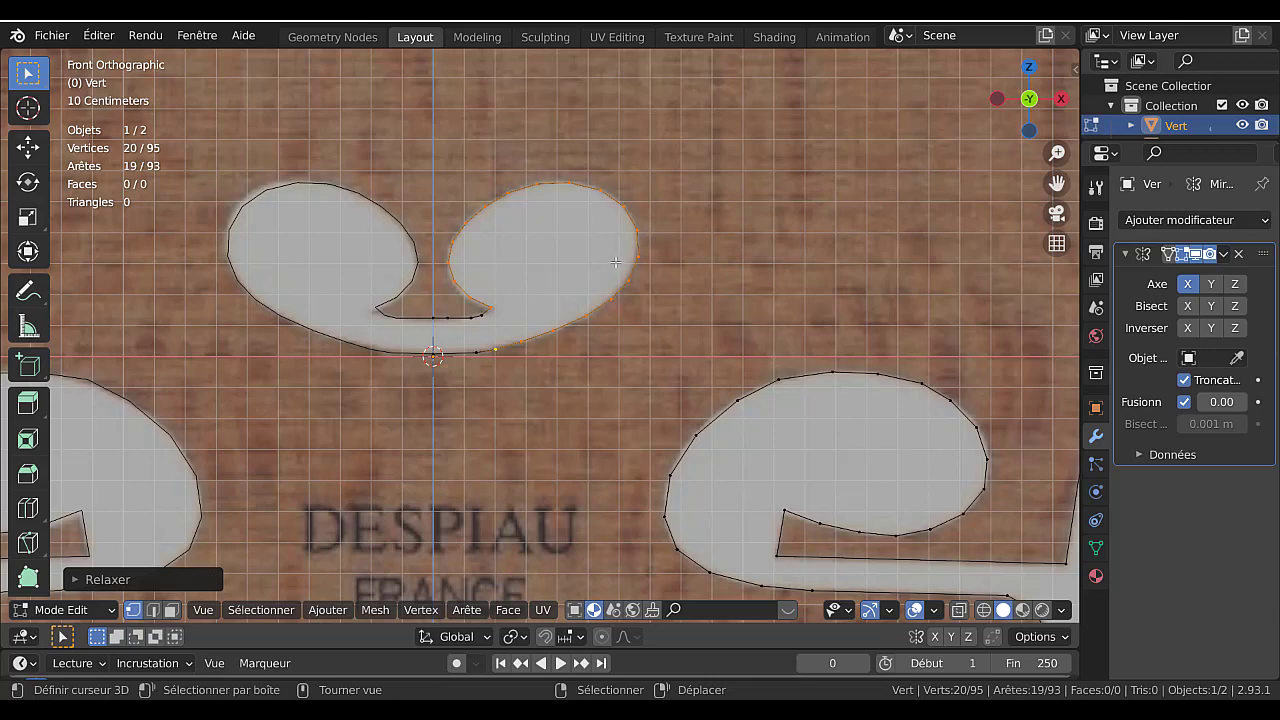
key("Tab")
key("Tab")
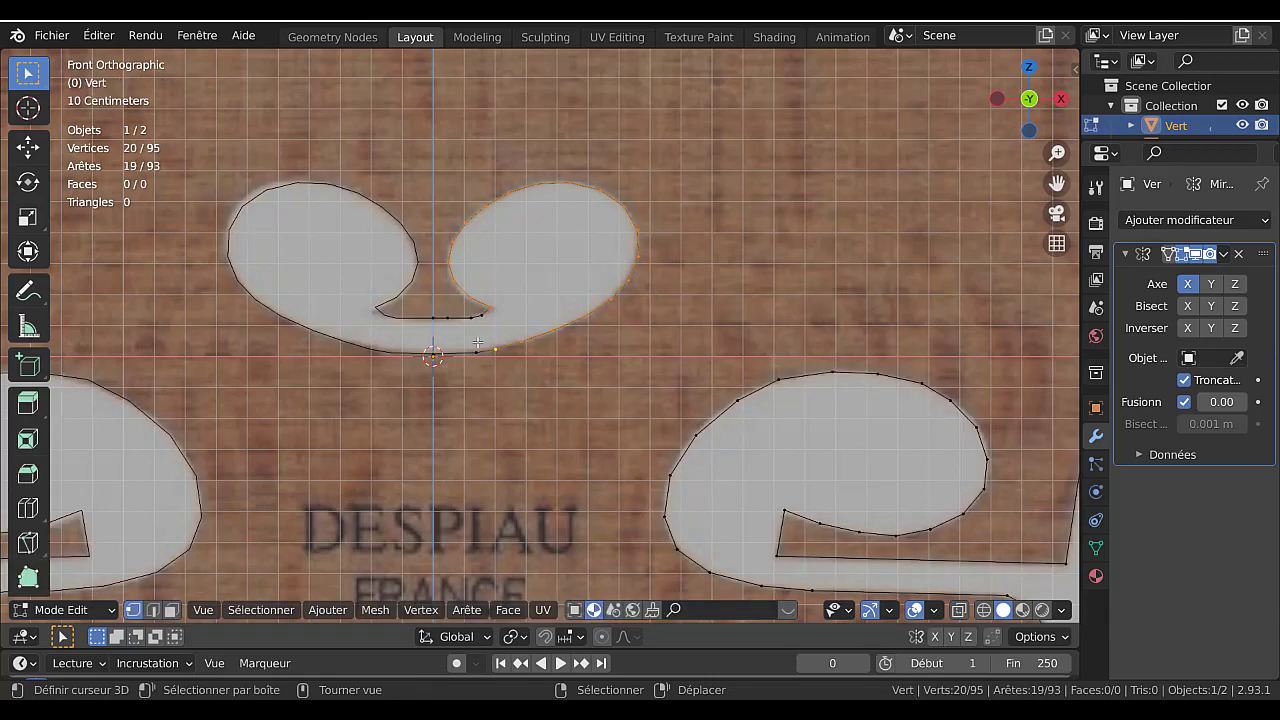
- Slide the vertex near the right end of the central cutout's flat inner edge slightly toward the mirror axis
scroll(477, 342, "up", 2)
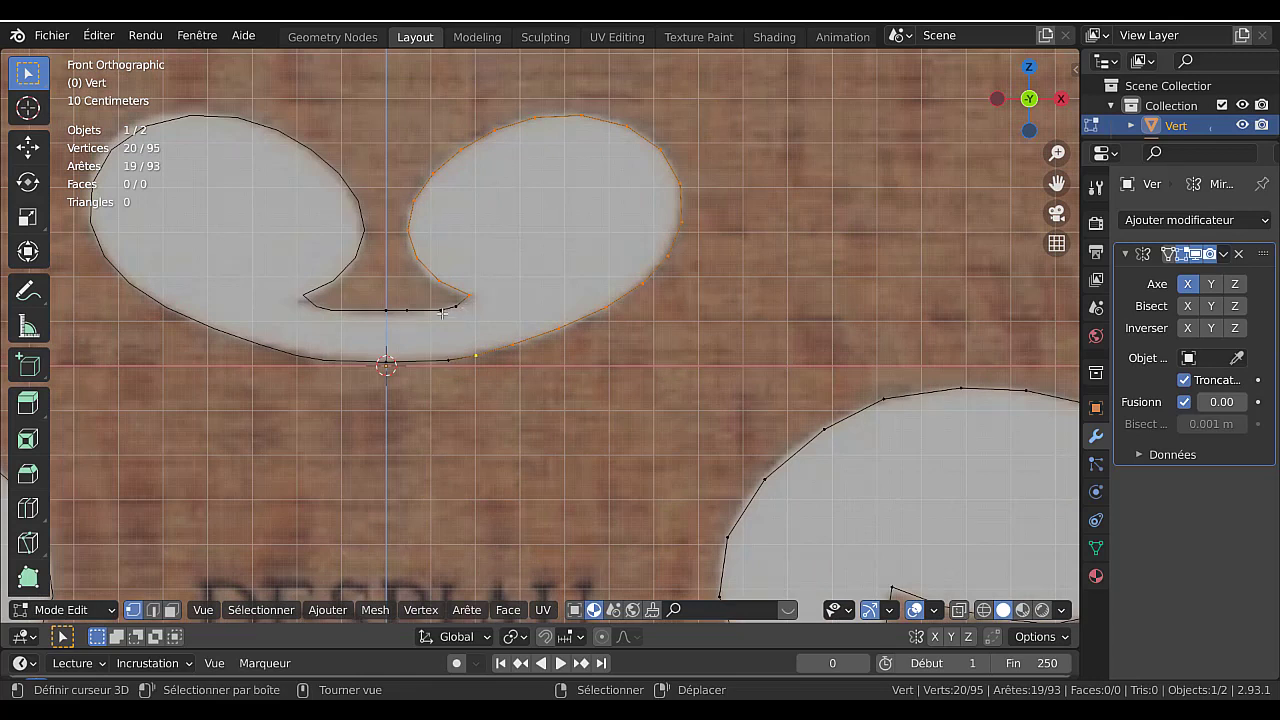
left_click(442, 313)
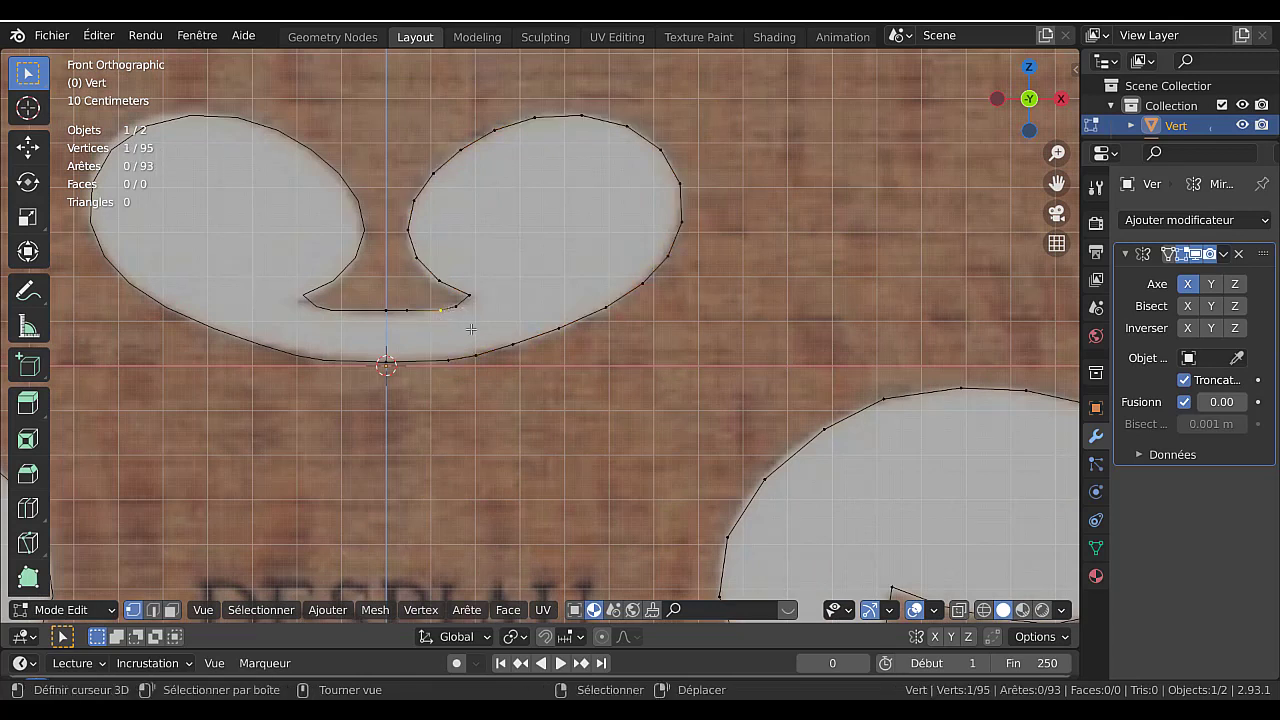
key("shift+v")
left_click(451, 331)
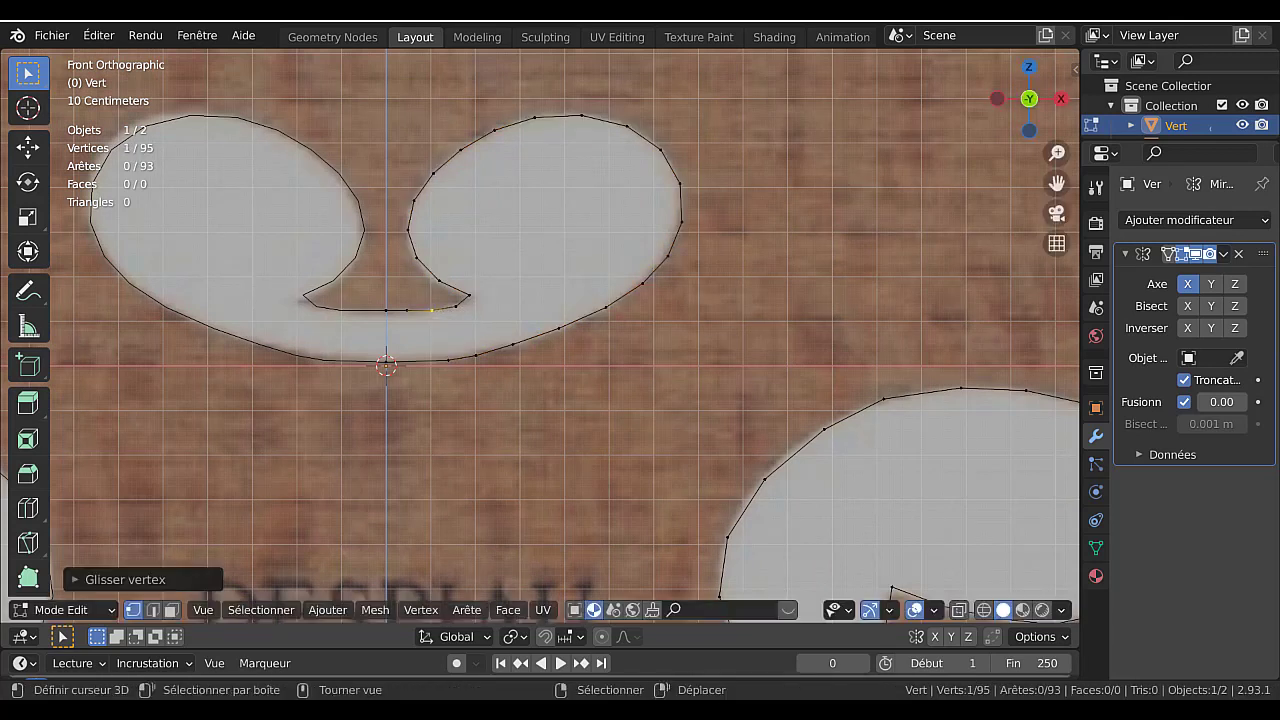
- Select the vertex path around the right side cutout's rounded opening and smooth it with LoopTools Relax
scroll(547, 309, "down", 2)
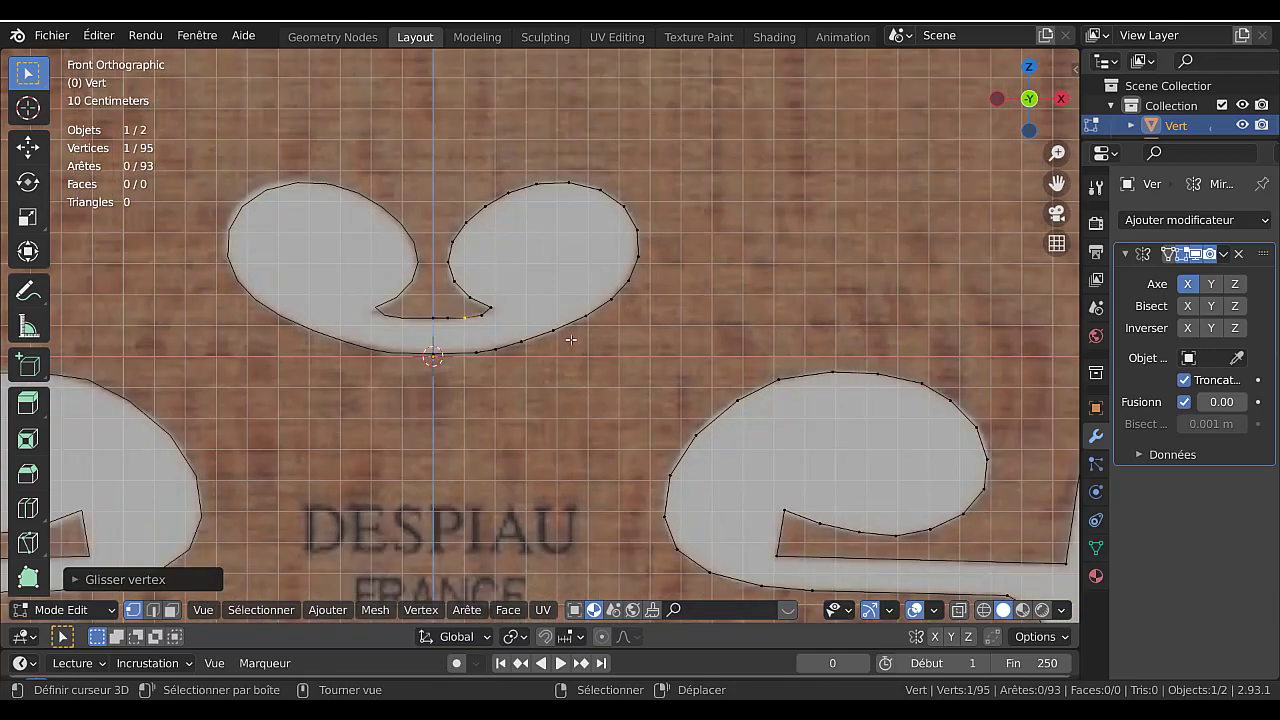
middle_click_drag(630, 411, 574, 319, "shift")
right_click(568, 337)
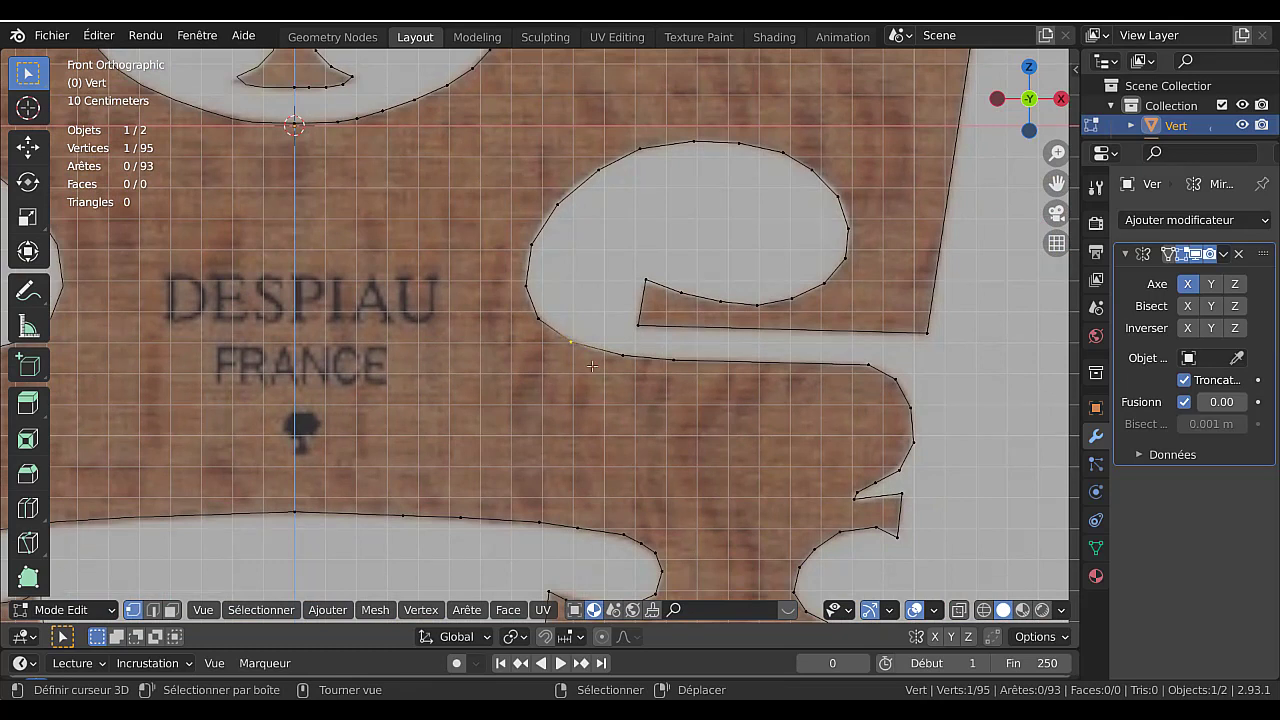
right_click(648, 281, "ctrl")
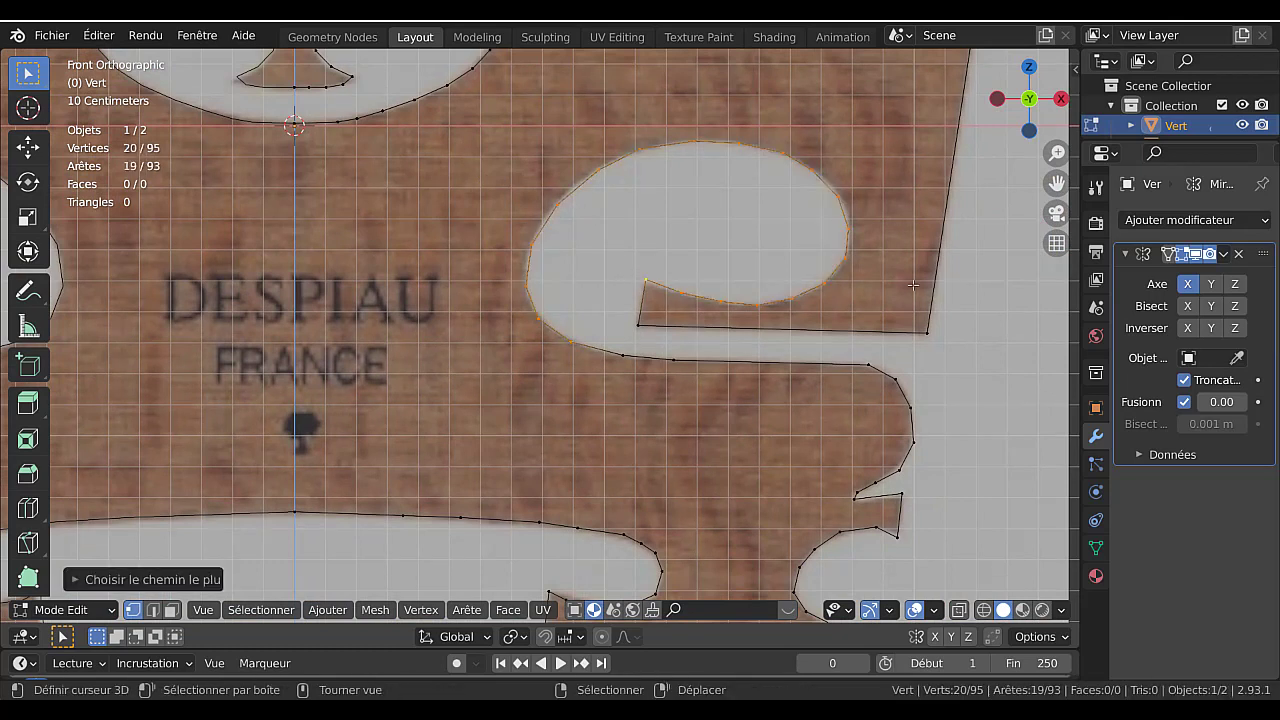
key("q")
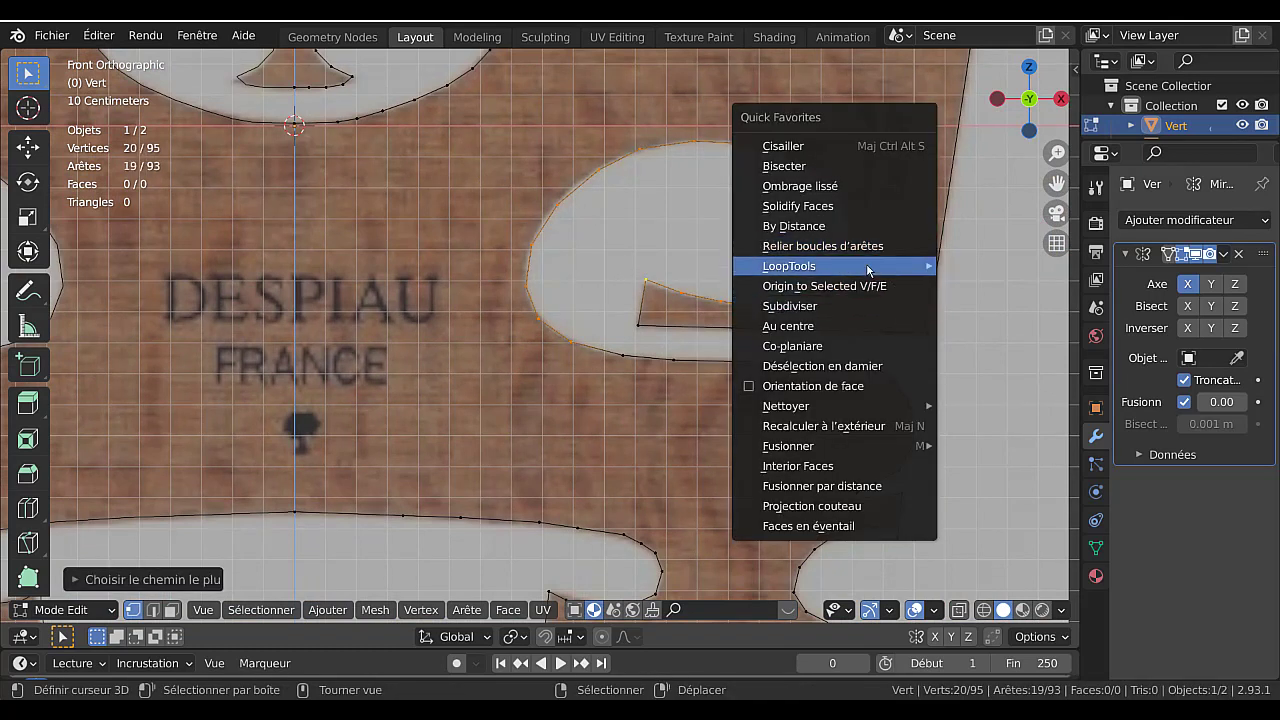
mouse_move(866, 265)
left_click(990, 385)
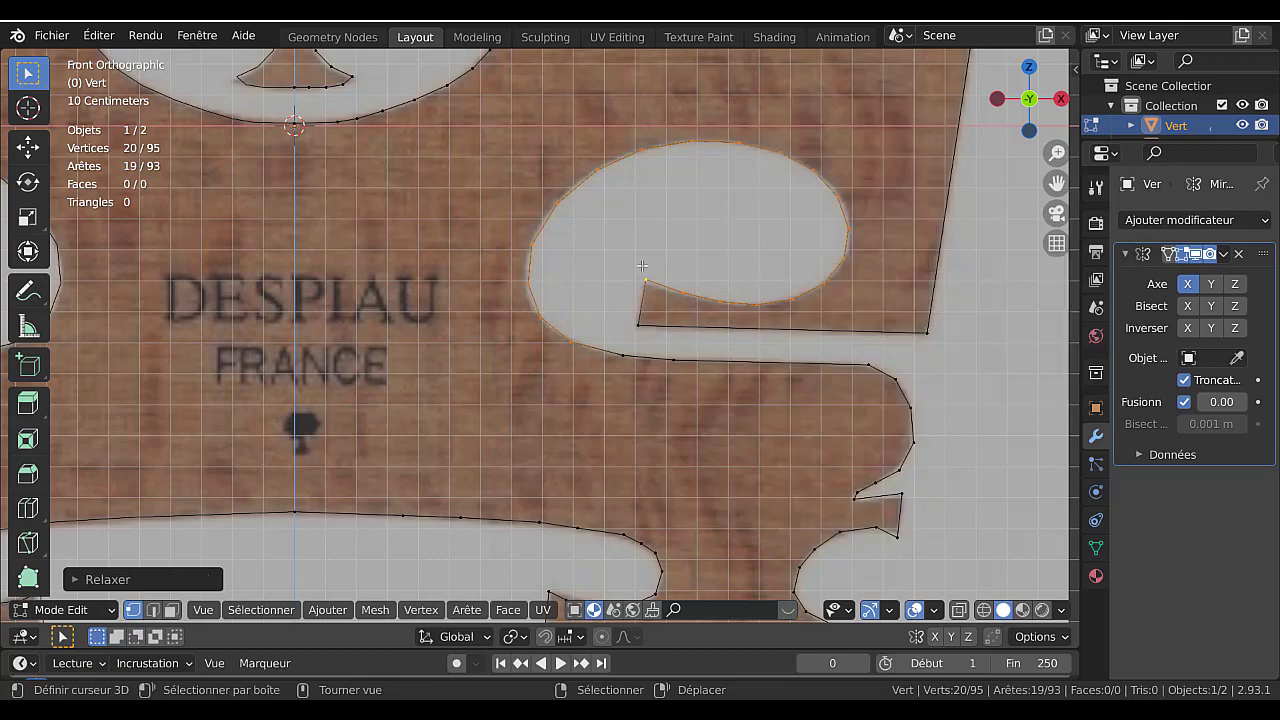
- Select the rounded outer edge below the right side cutout, down to the small notch, and apply LoopTools Relax
middle_click_drag(619, 309, 505, 198, "ctrl")
left_click(719, 249)
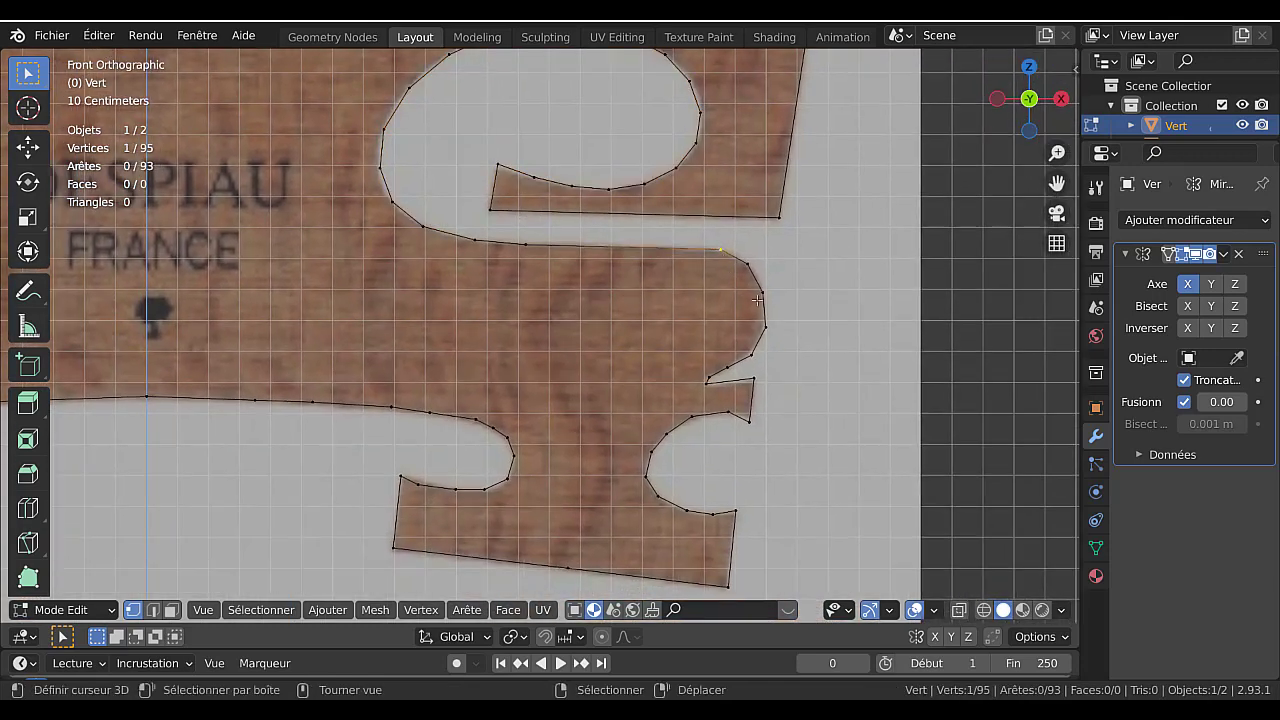
left_click(706, 376, "ctrl")
key("q")
mouse_move(597, 337)
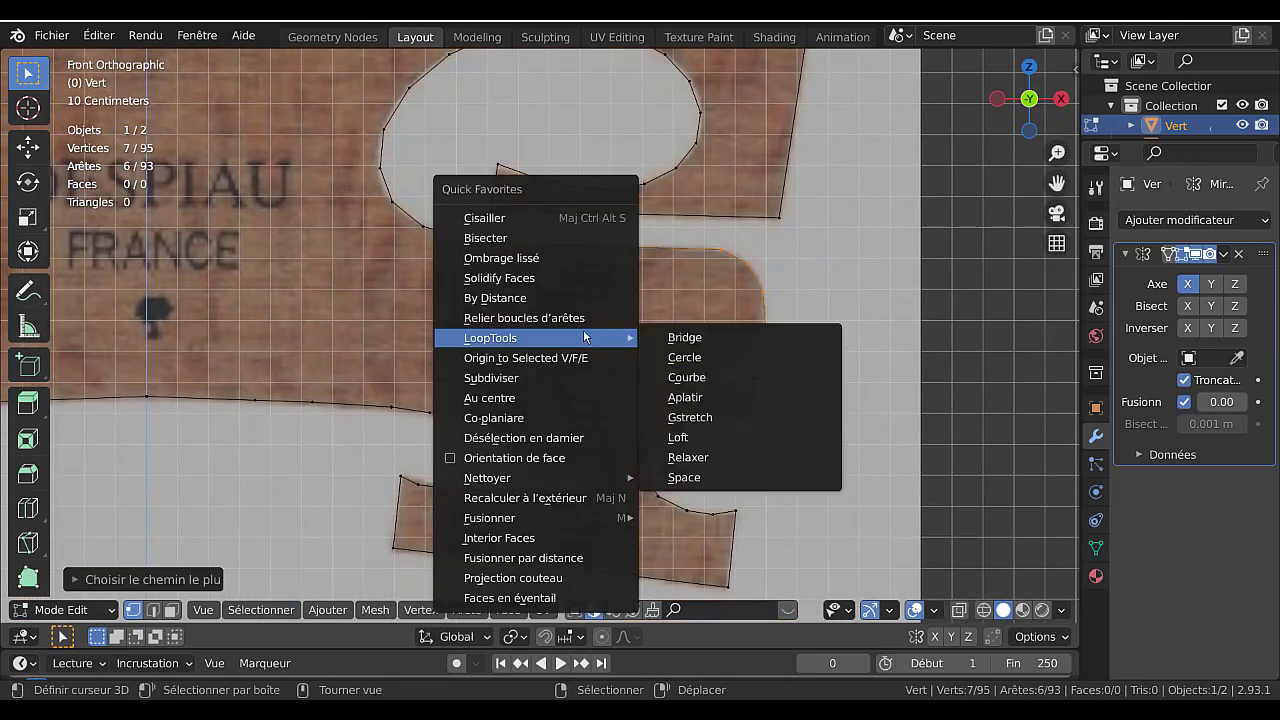
left_click(700, 451)
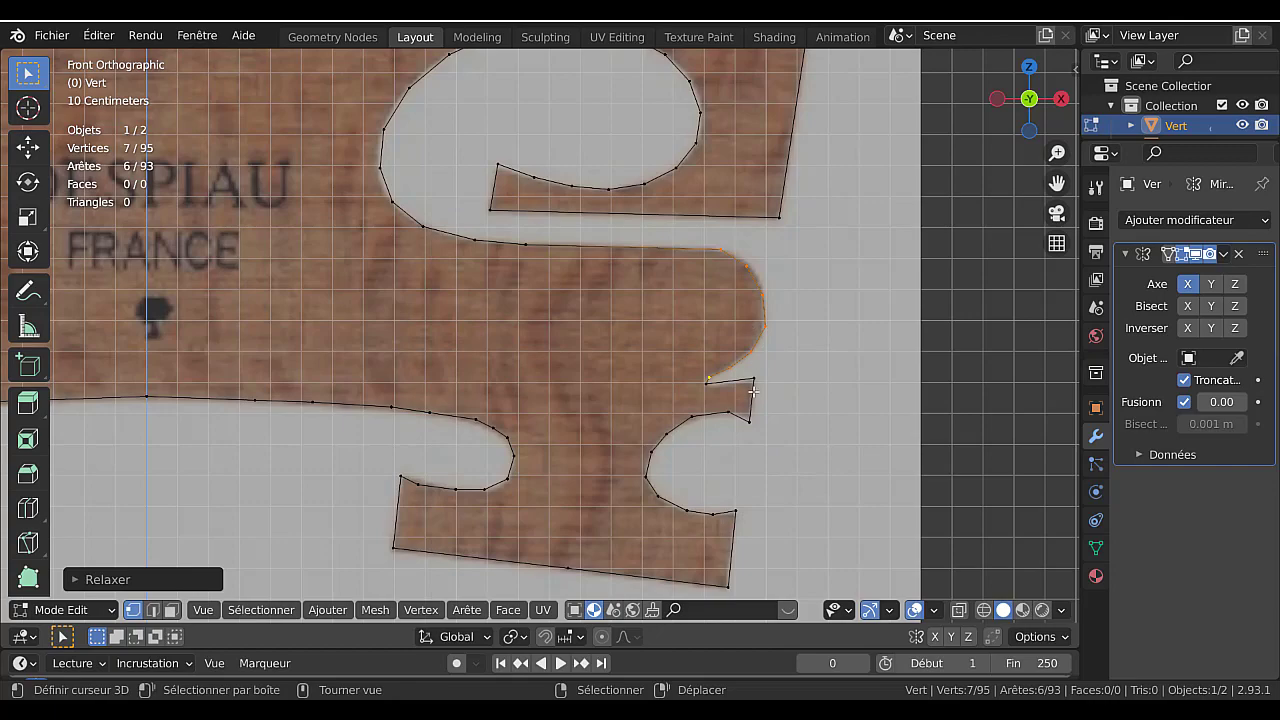
- Select the curved outer notch above the right foot and smooth its vertices with LoopTools Relax
middle_click_drag(757, 414, 703, 306, "ctrl")
right_click(713, 328)
right_click(706, 429, "ctrl")
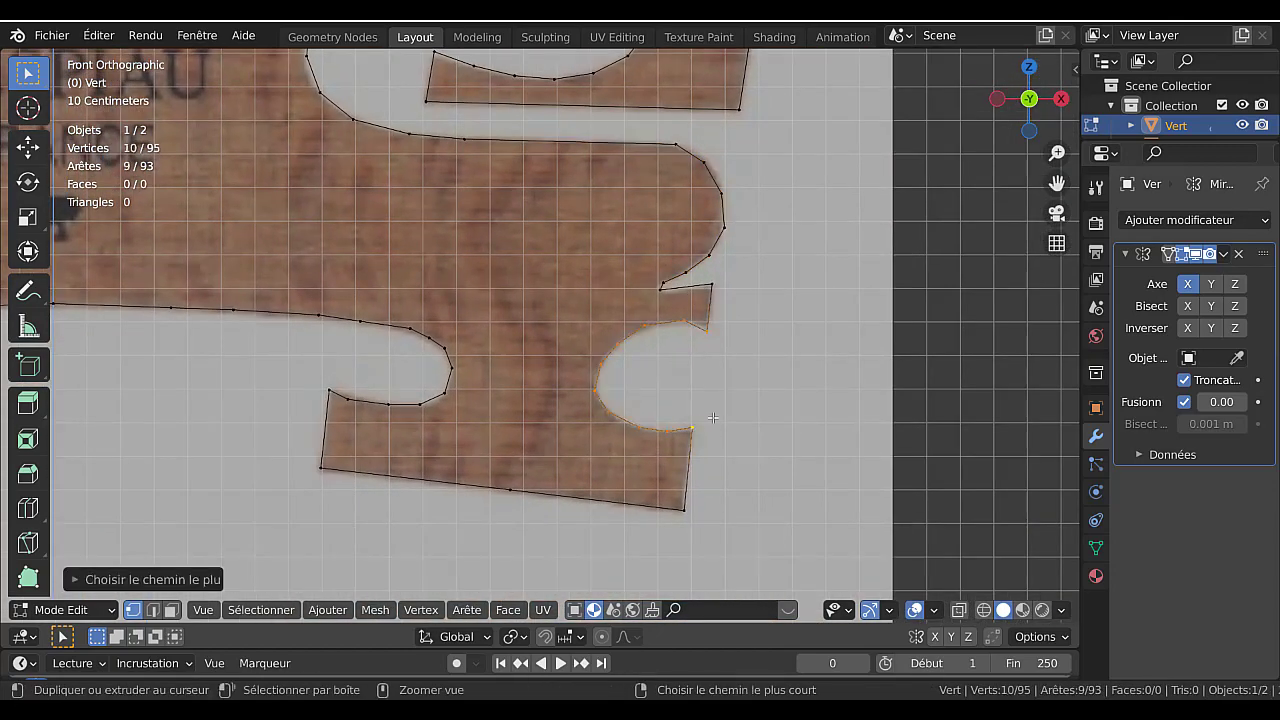
key("q")
mouse_move(780, 401)
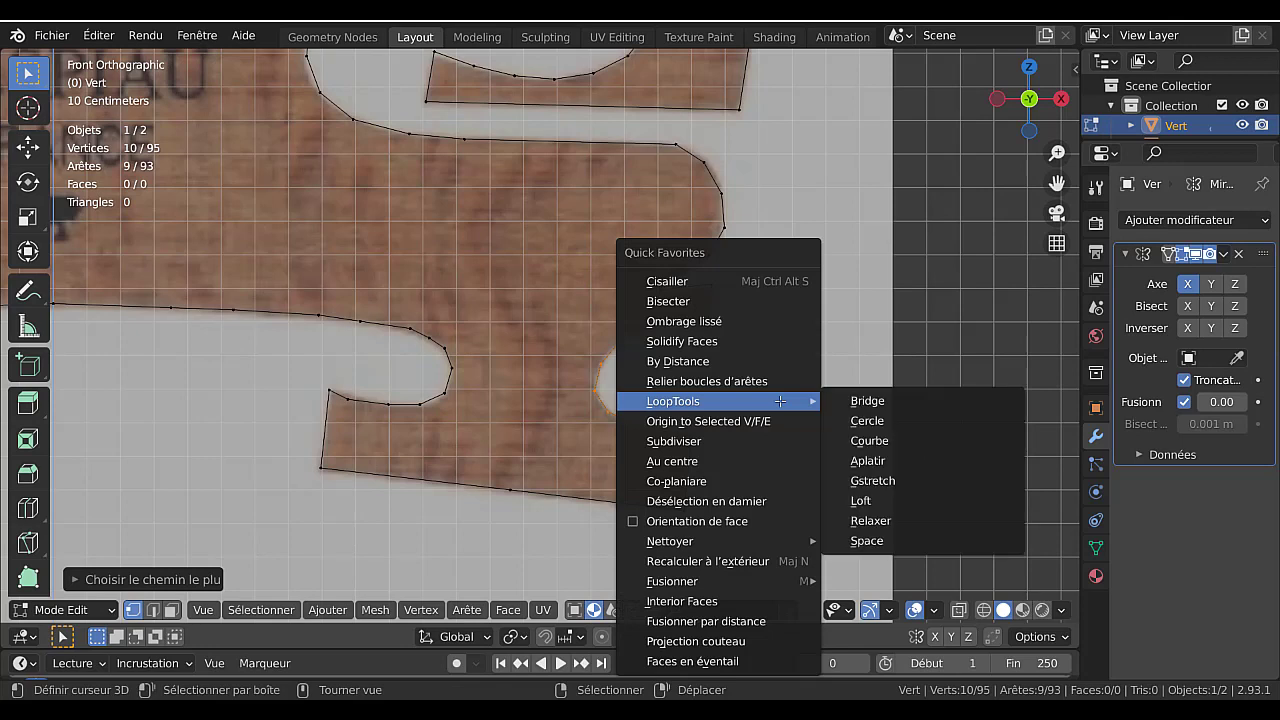
left_click(860, 520)
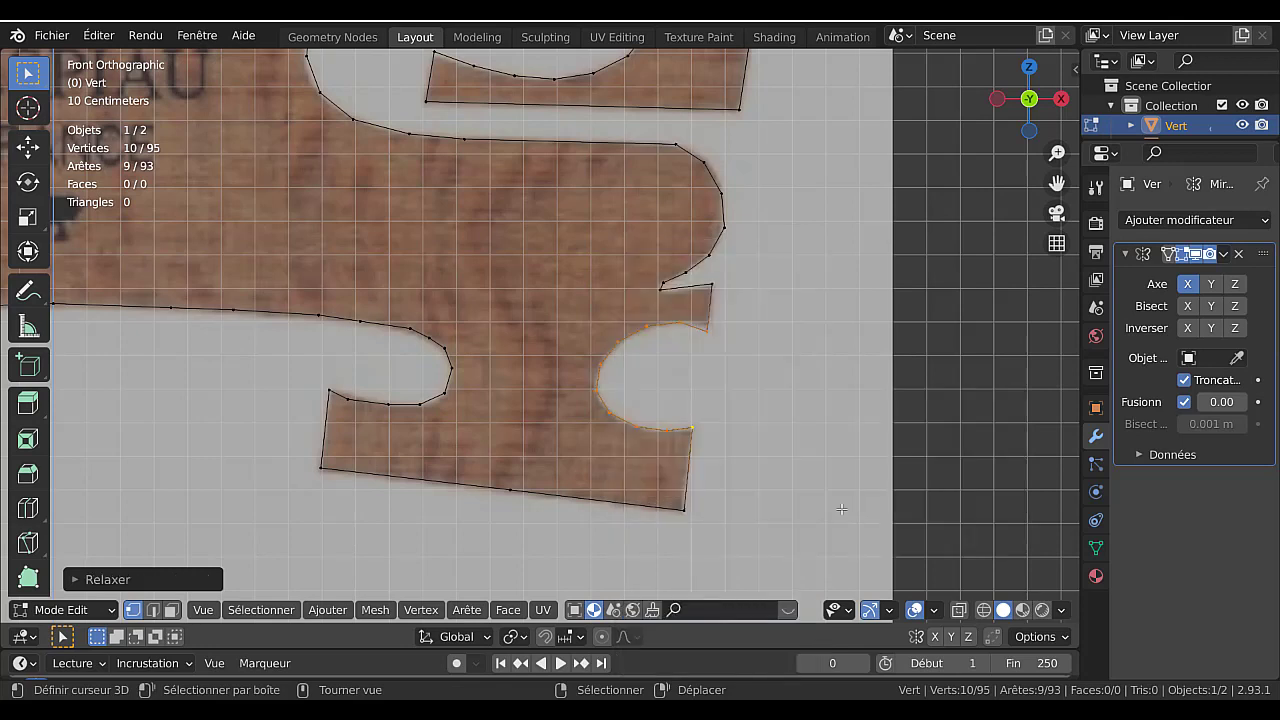
- Select the curved inner notch above the right foot and smooth its vertices with LoopTools Relax
right_click(322, 314)
right_click(330, 391, "ctrl")
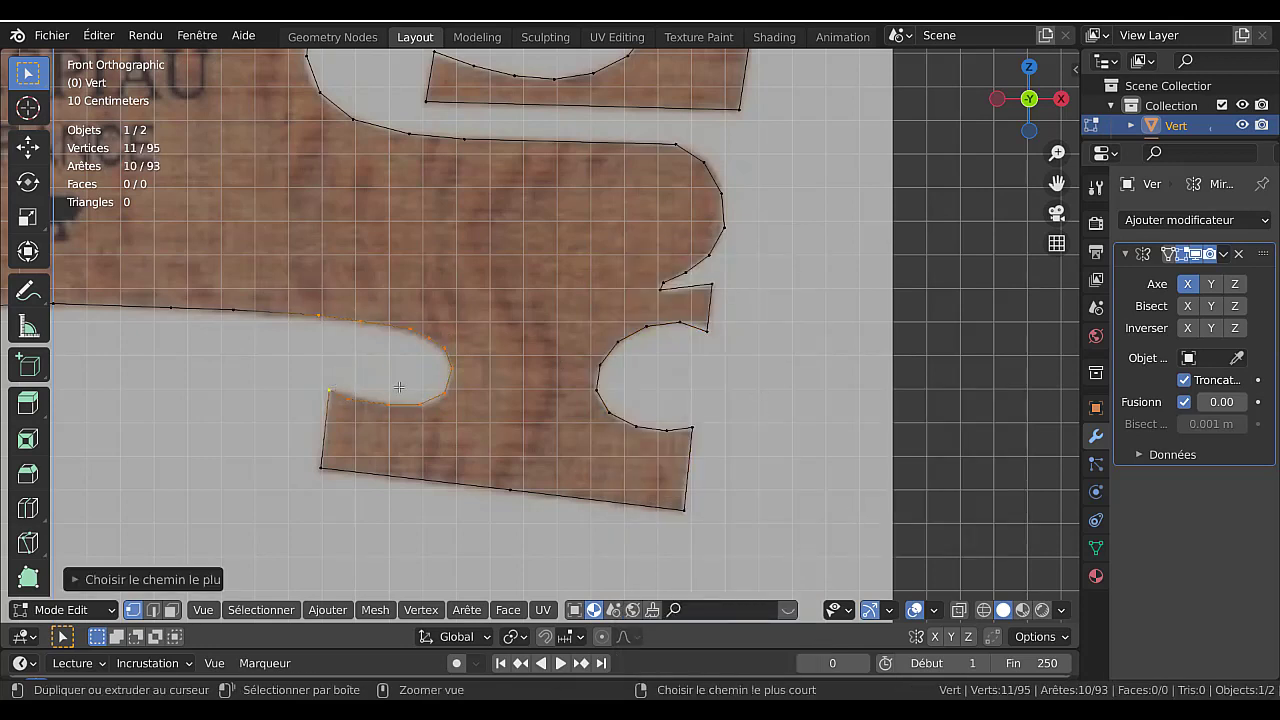
key("x")
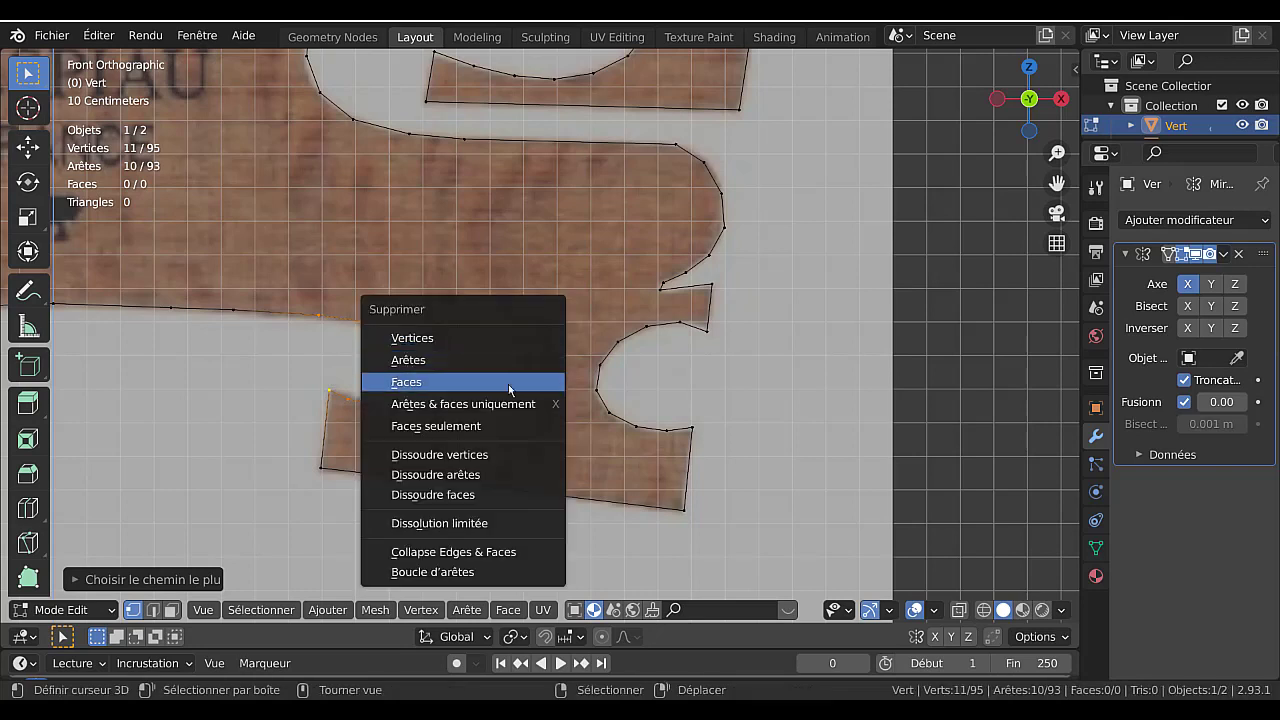
key("q")
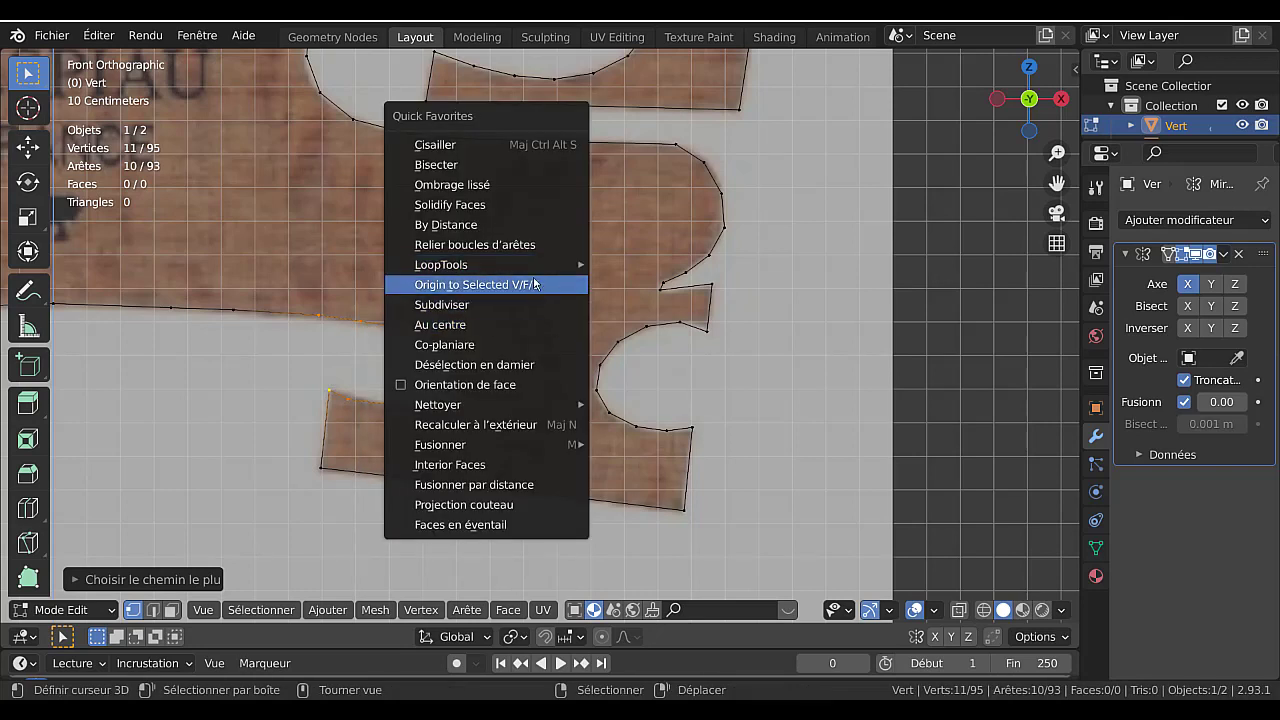
mouse_move(570, 264)
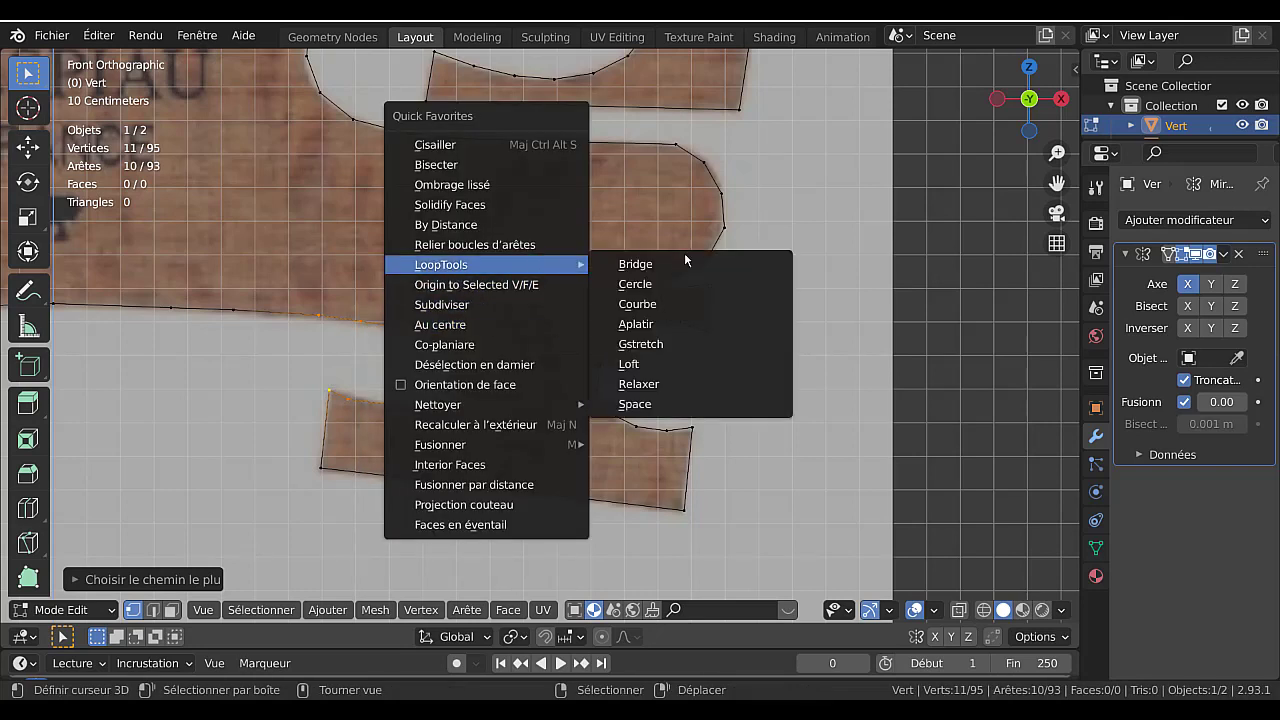
left_click(695, 388)
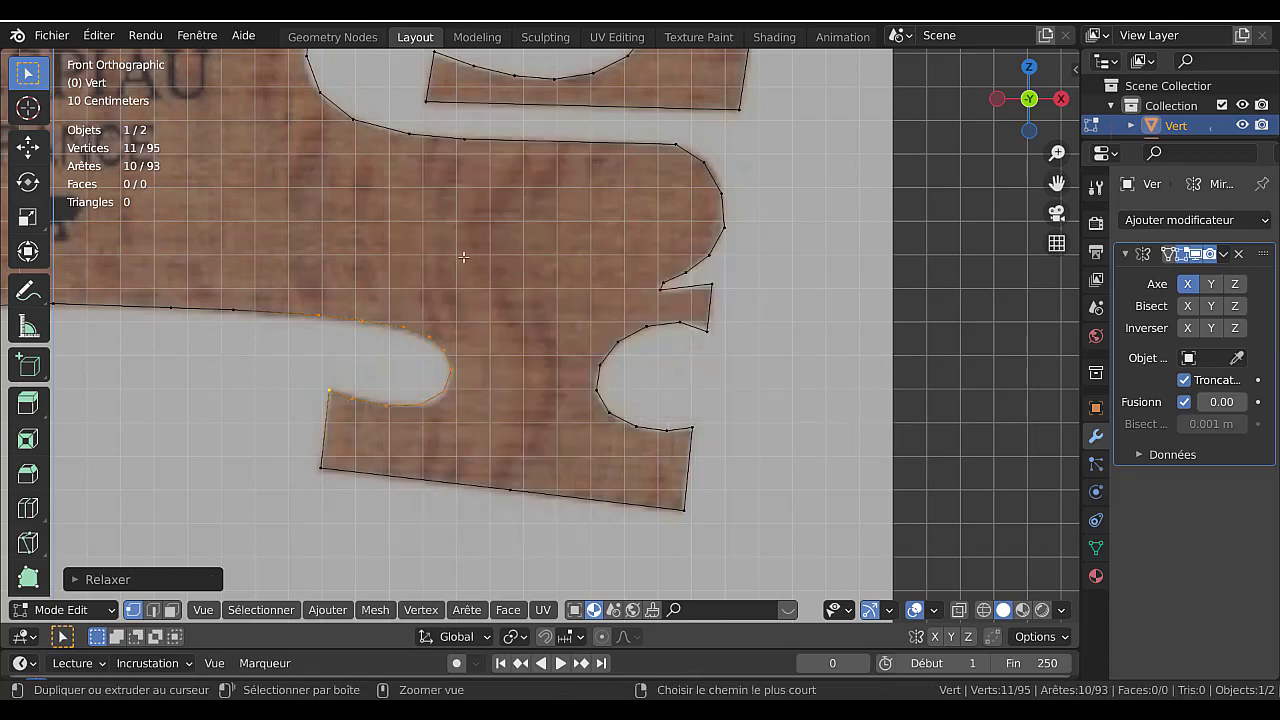
- Select the underside arch vertices from the inner foot notch to the mirror axis and apply LoopTools Relax
middle_click_drag(464, 257, 788, 263, "ctrl")
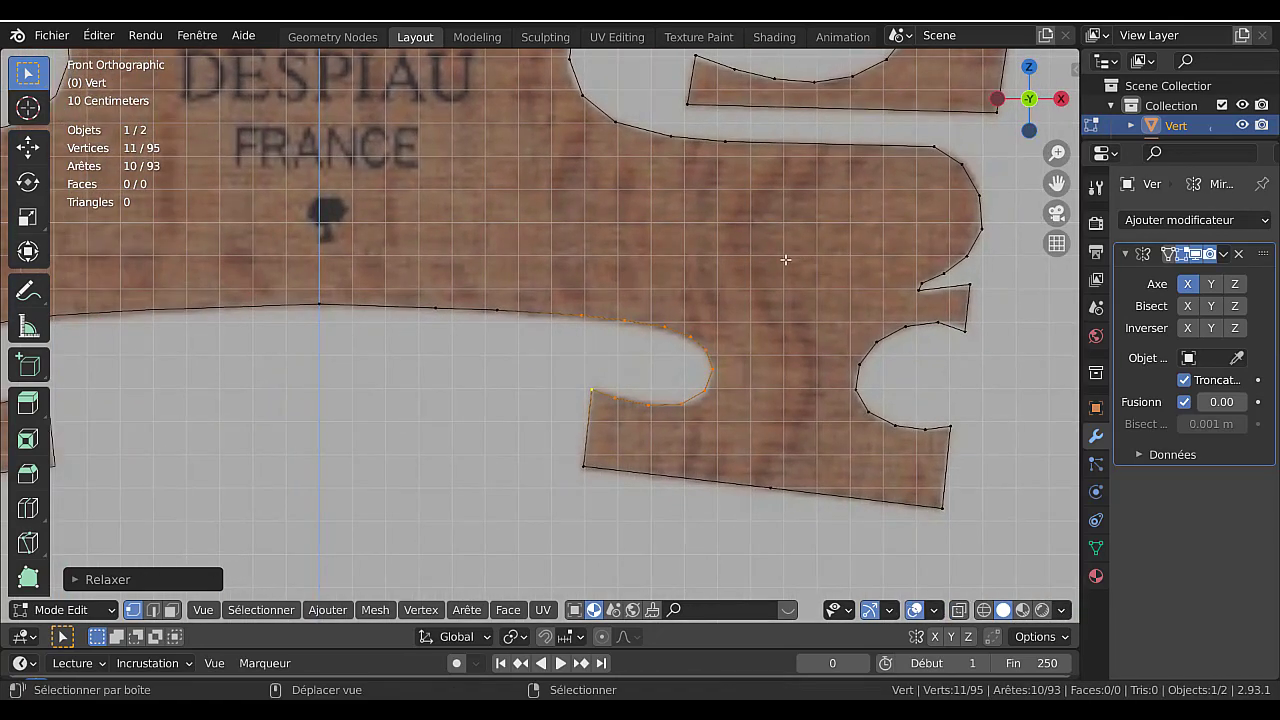
left_click(627, 323)
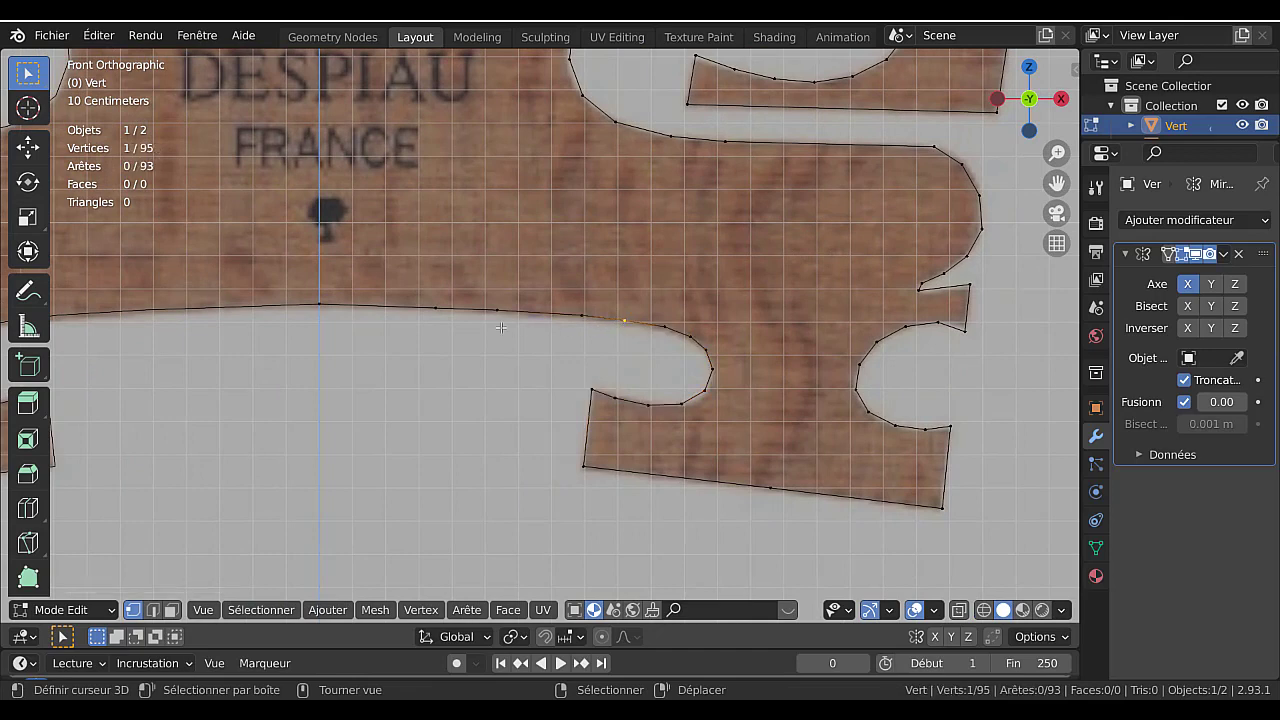
left_click(319, 303, "ctrl")
key("q")
mouse_move(593, 257)
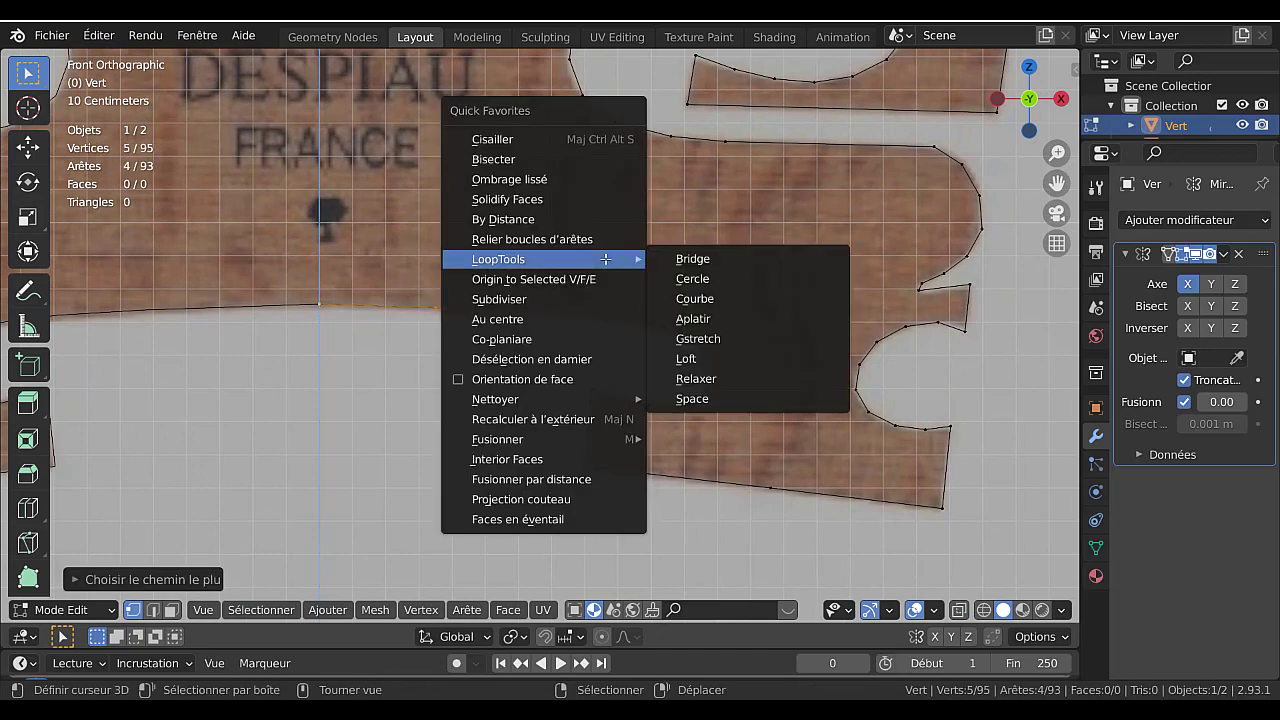
left_click(693, 372)
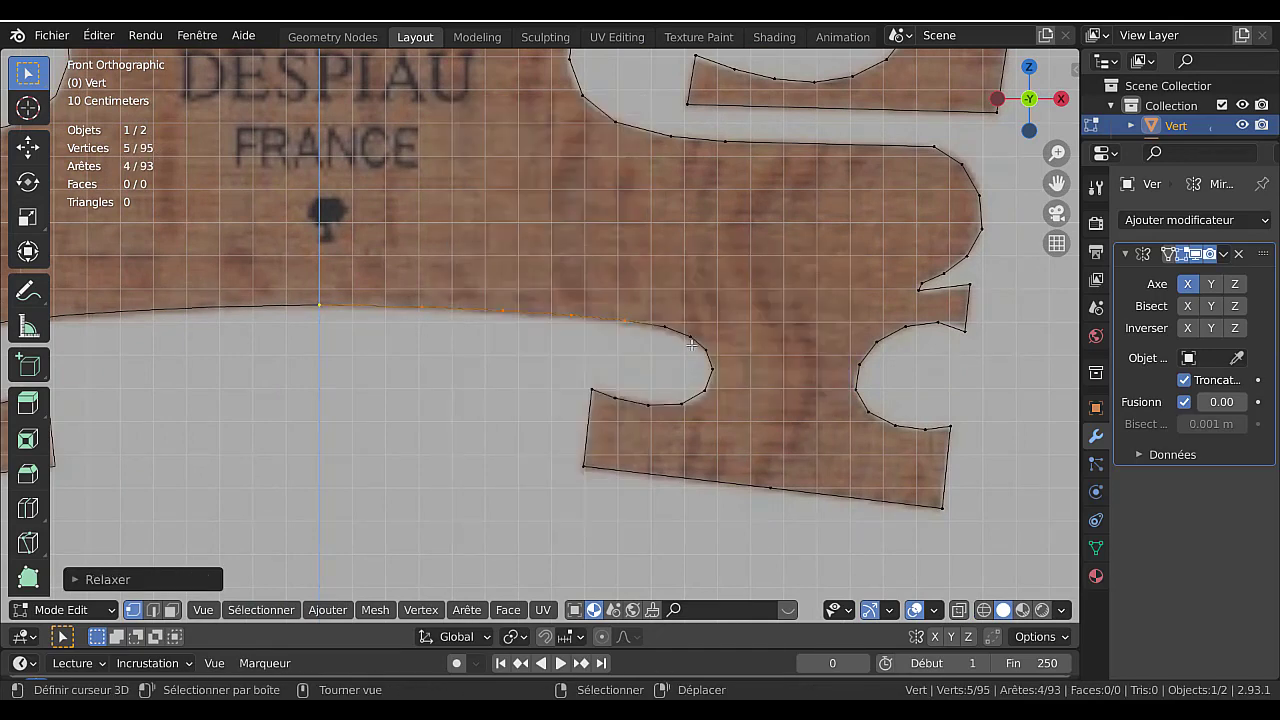
- Return to Object Mode, widen the modifier settings area and apply the Mirror modifier to the bridge outline
scroll(692, 344, "down", 3)
key("Tab")
scroll(695, 316, "down", 5)
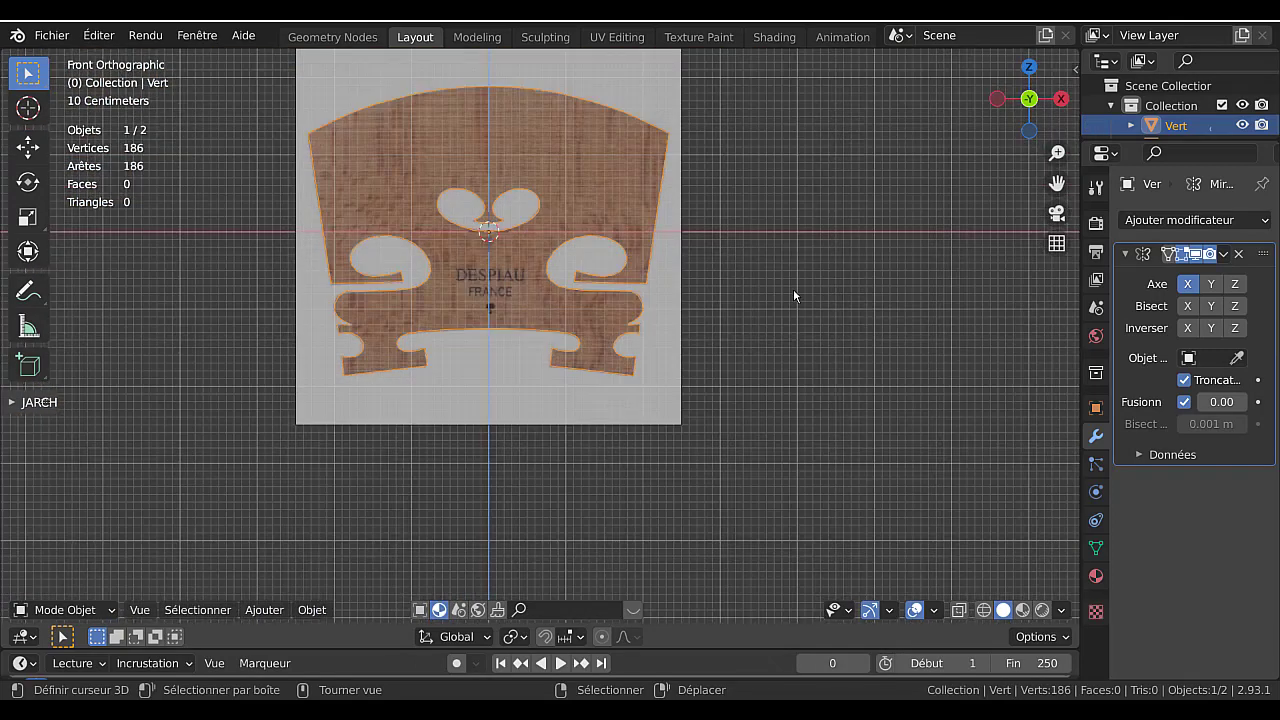
middle_click_drag(794, 292, 772, 374)
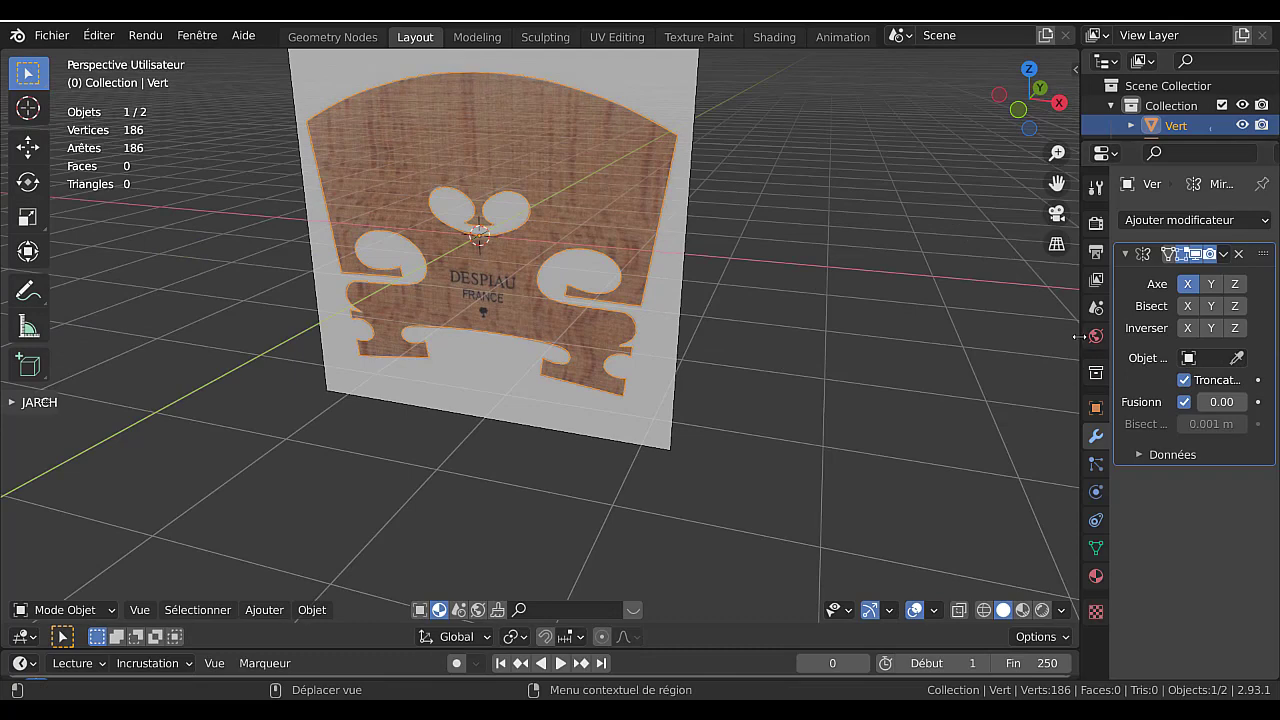
left_click_drag(1081, 335, 929, 335)
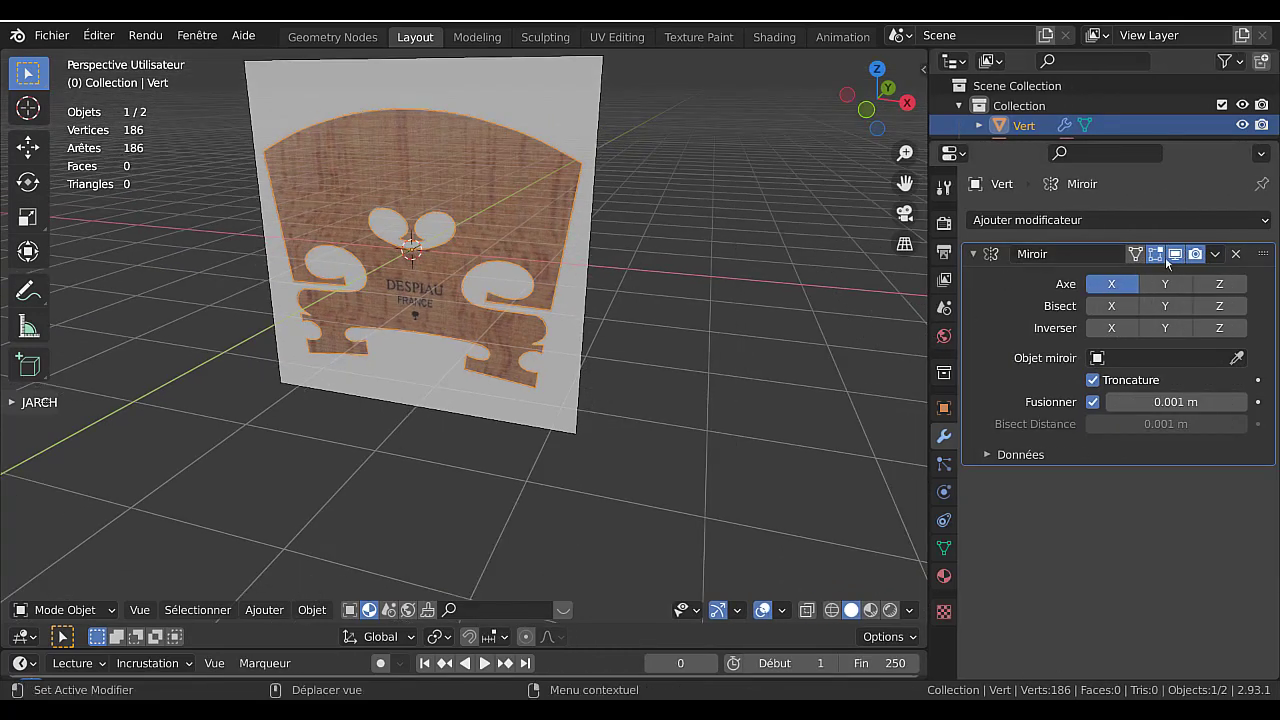
left_click(1215, 254)
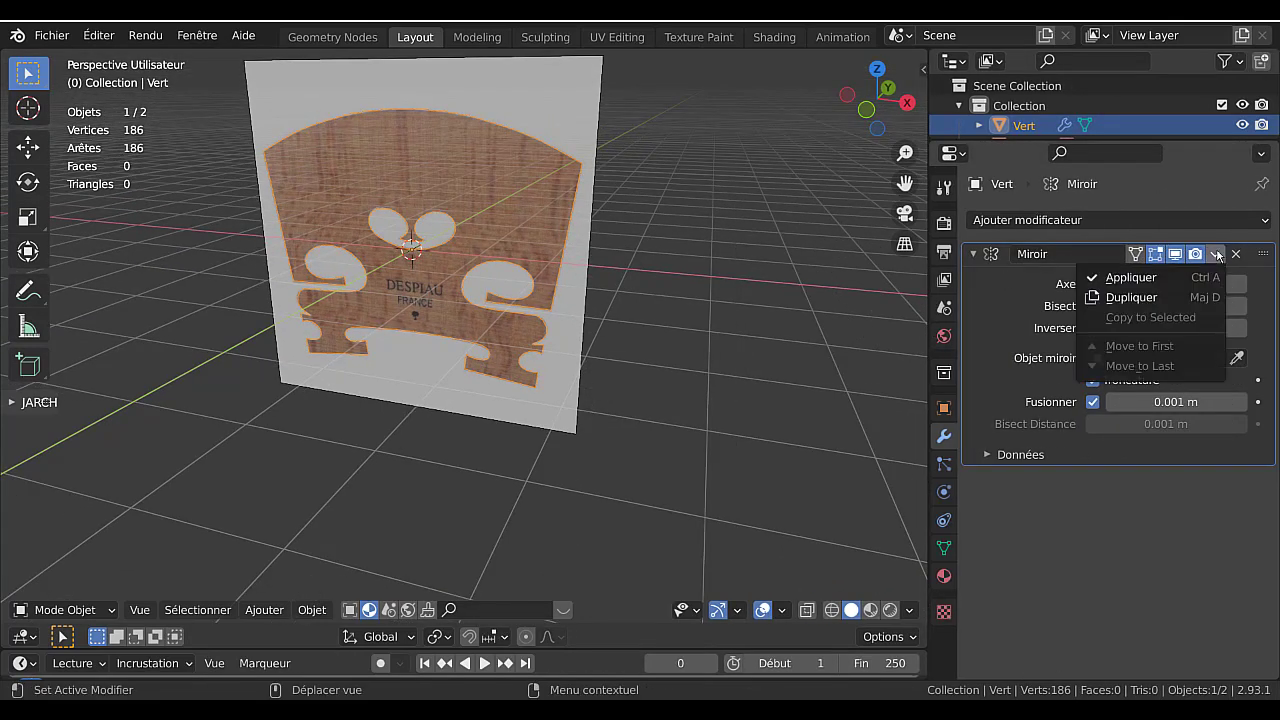
left_click(1137, 280)
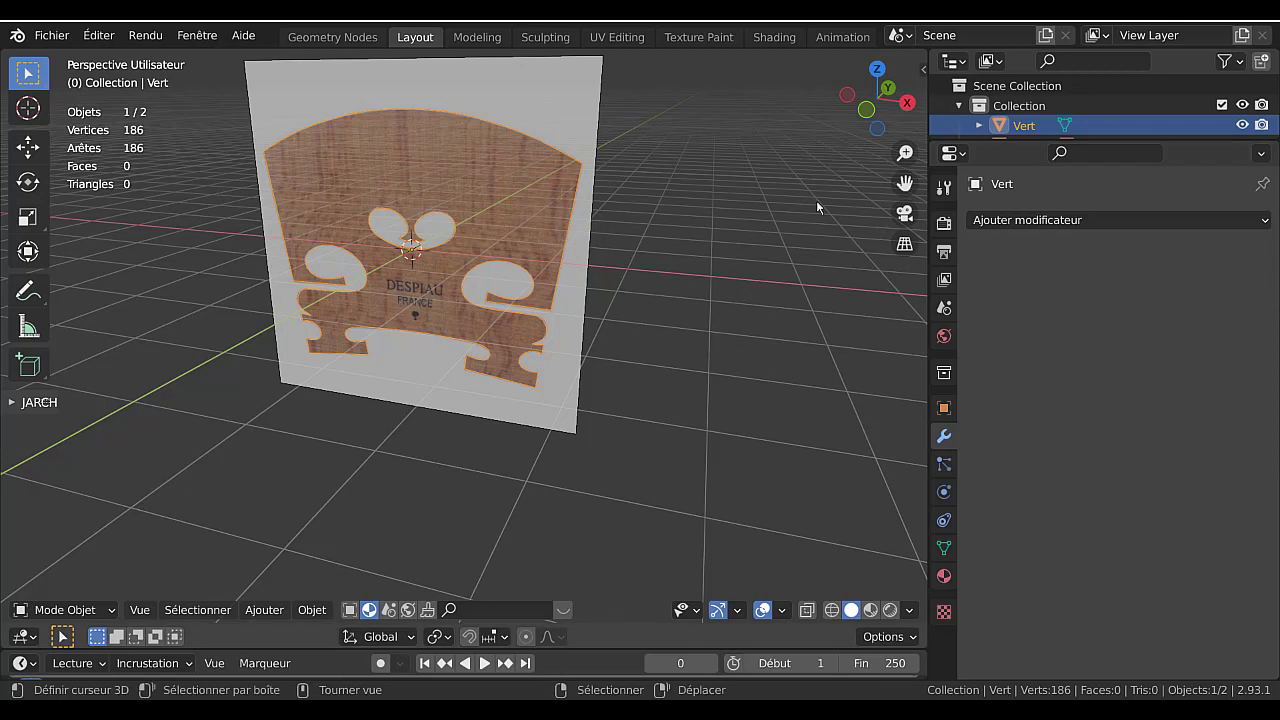
- Select the bridge reference image, enlarge the object list and hide the image from the scene
left_click(590, 328)
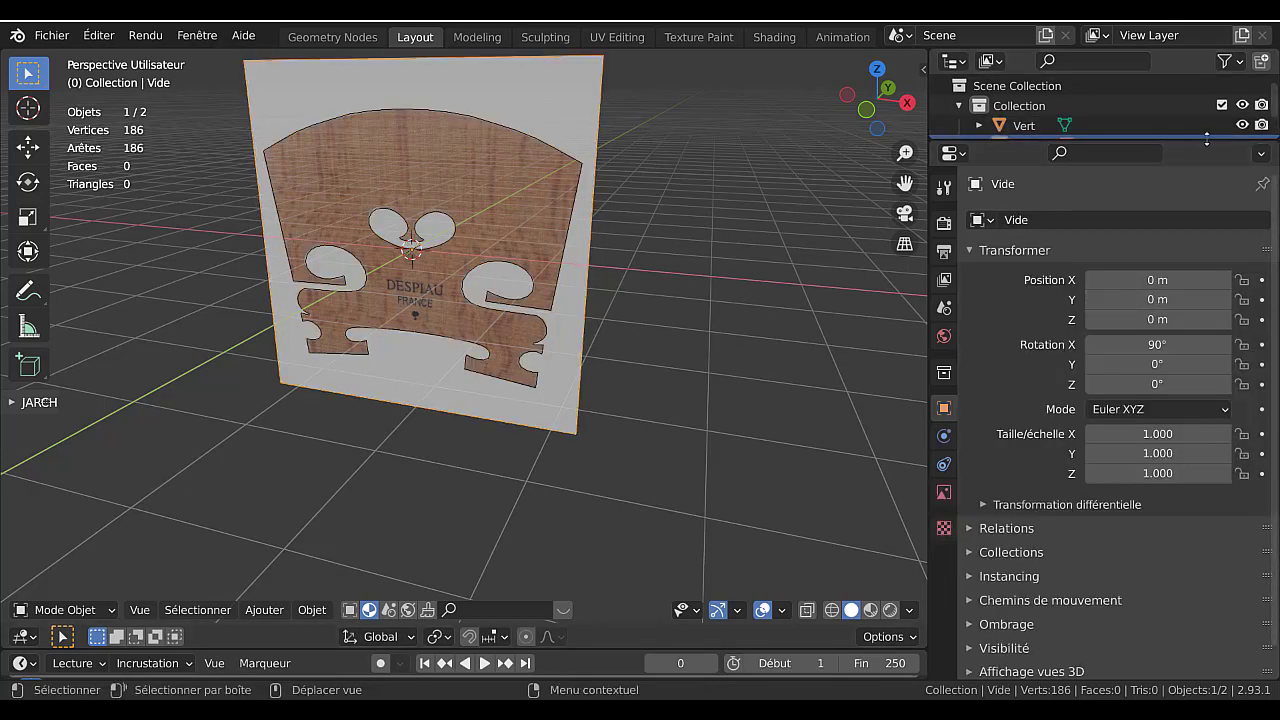
left_click_drag(1207, 139, 1207, 288)
left_click(1242, 146)
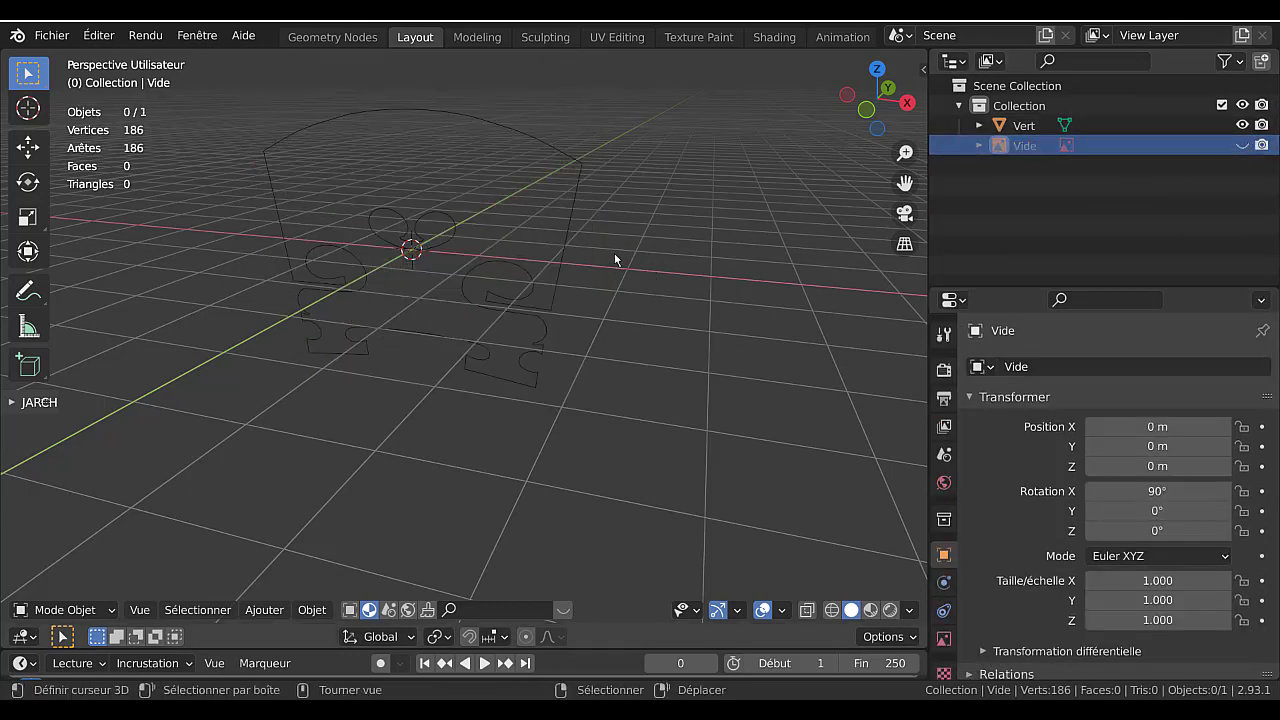
- Lay the bridge outline flat by rotating it -90° about the global X axis
left_click(564, 270)
middle_click_drag(564, 270, 575, 347)
key("r")
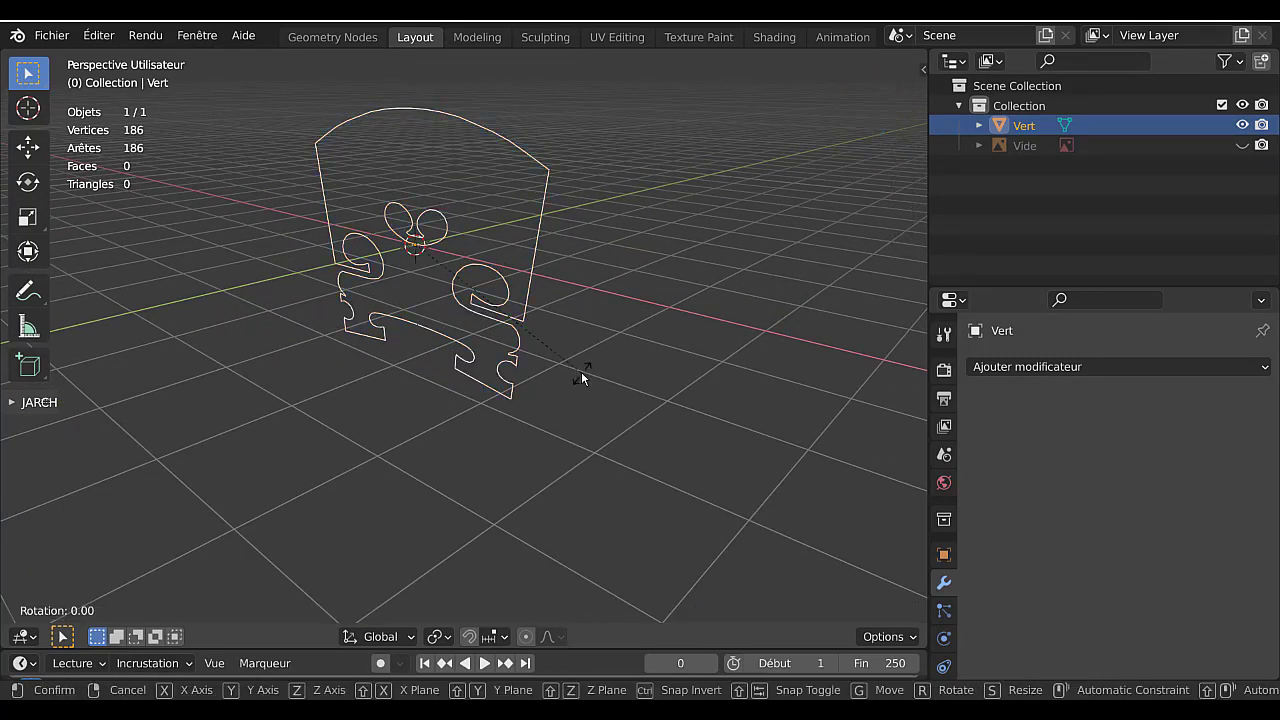
type("x")
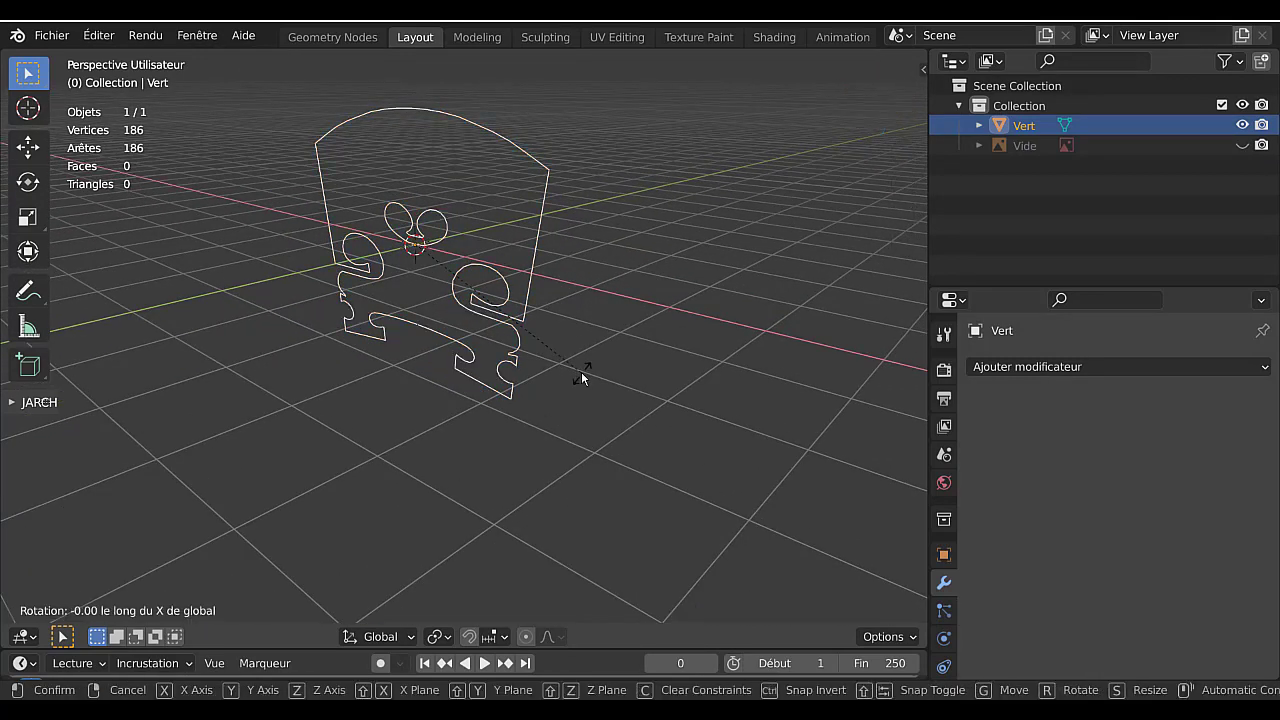
type("-90")
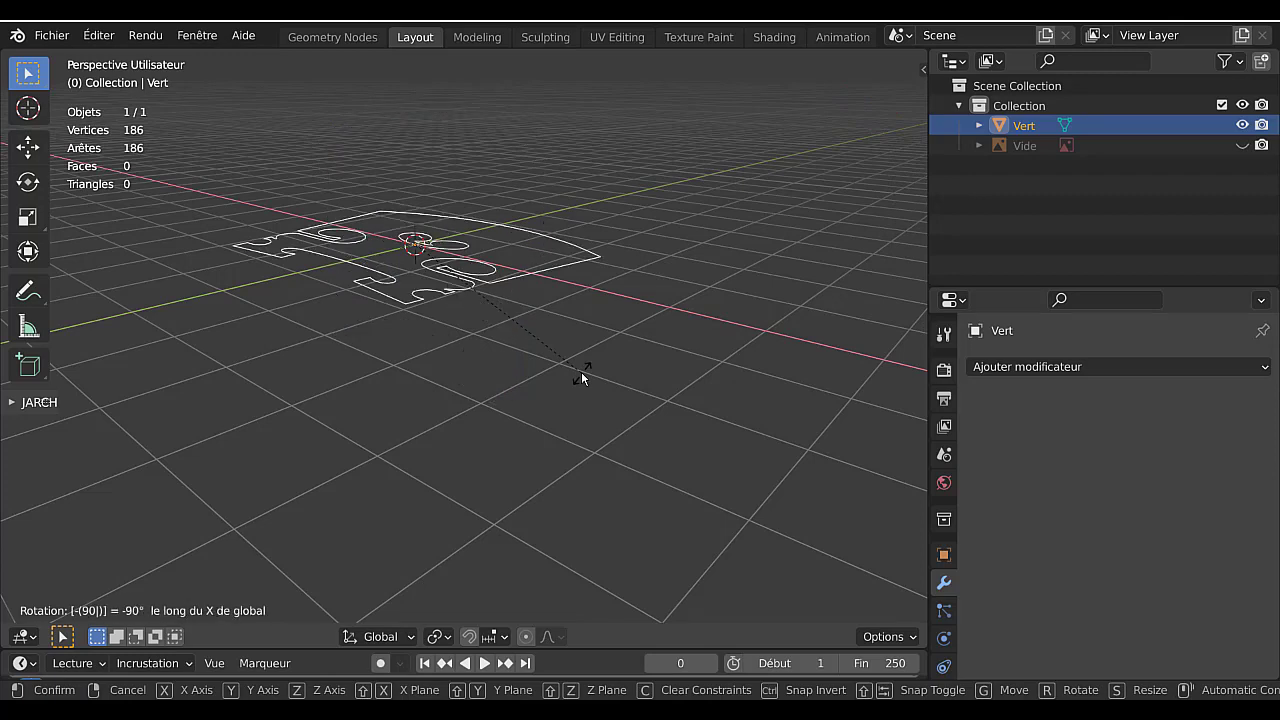
key("Return")
- Raise the flat bridge outline about 1.72 m along the global Z axis
key("g")
key("z")
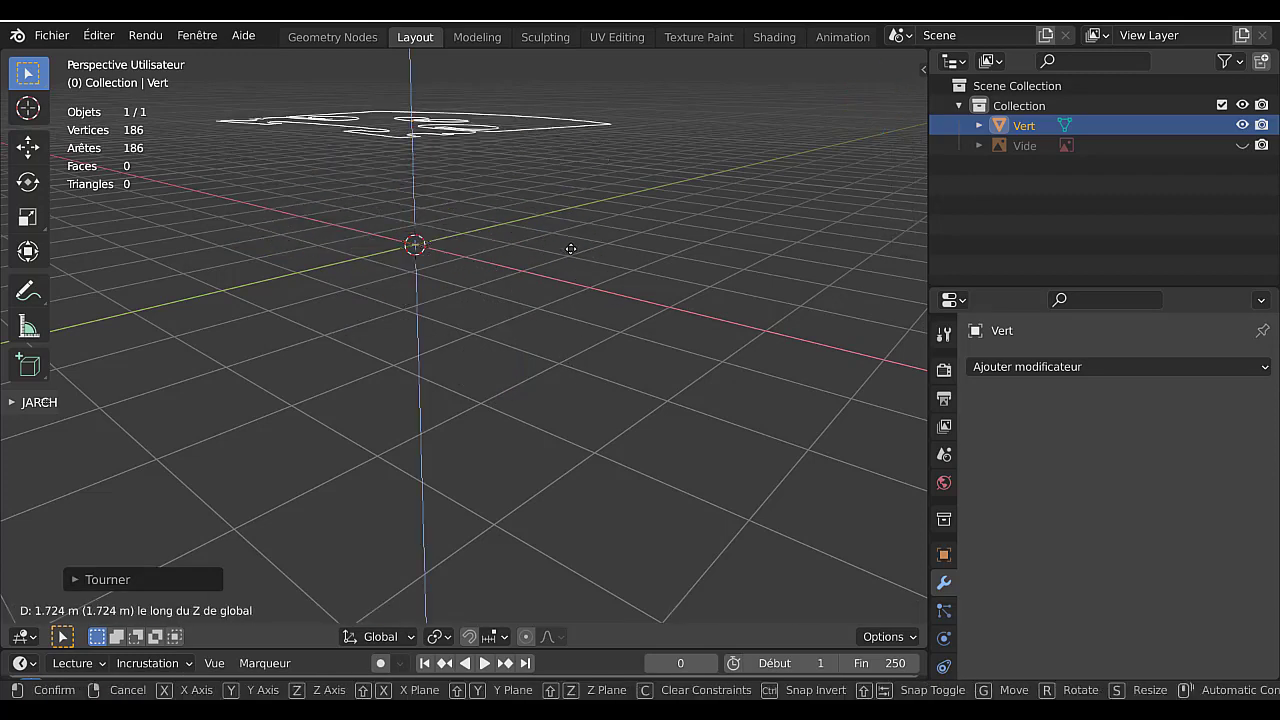
left_click(570, 250)
- In top view, add a mesh plane at the origin and scale it up beyond the whole bridge outline
key("KP_7")
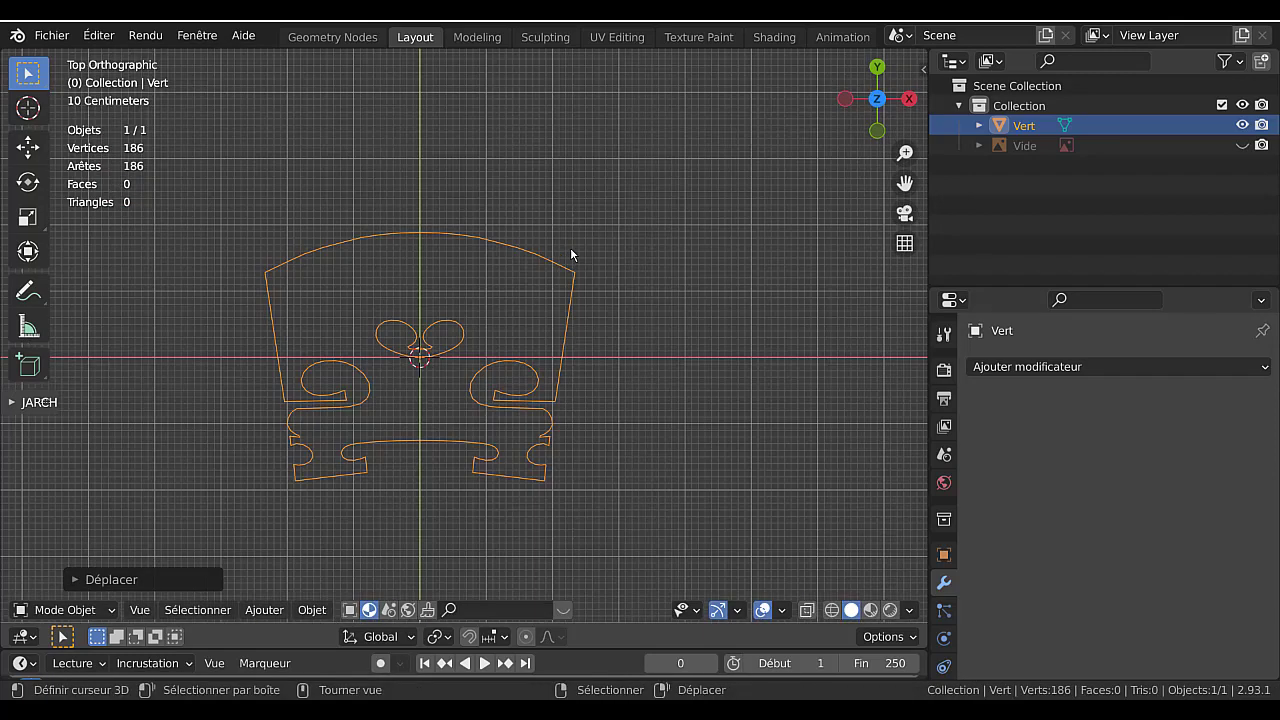
middle_click_drag(572, 255, 694, 266, "shift")
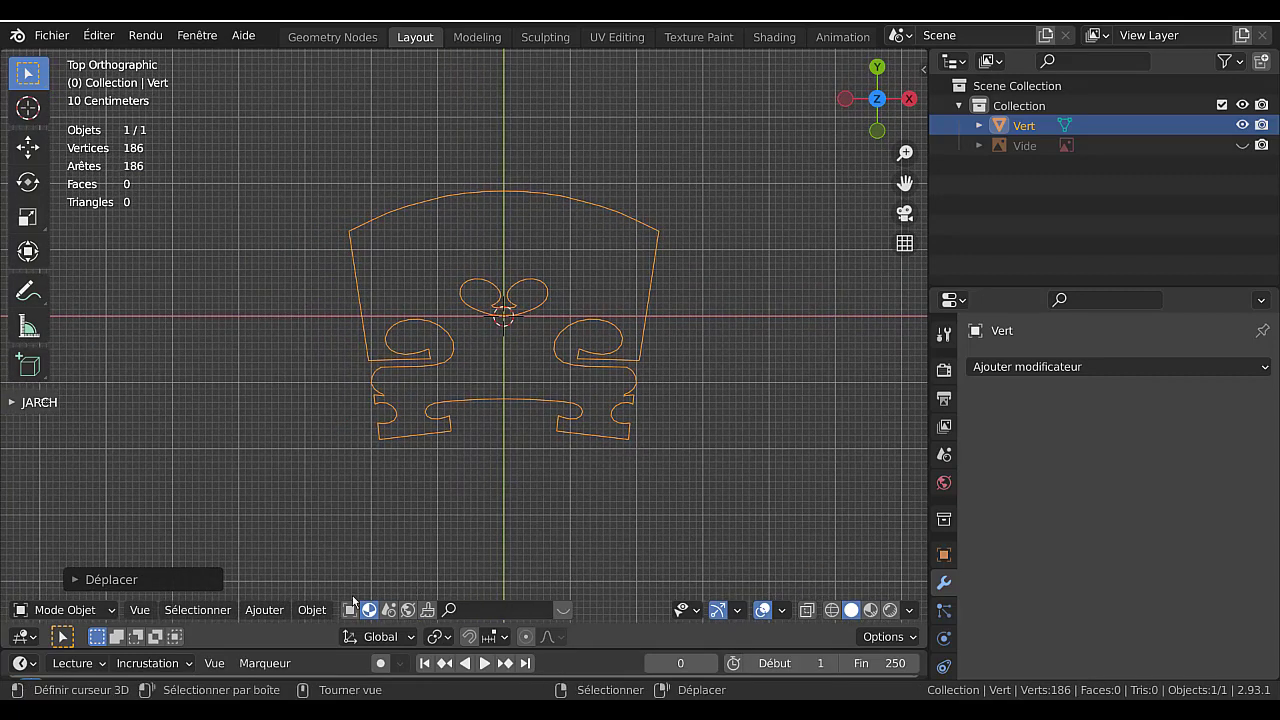
left_click(316, 611)
mouse_move(276, 610)
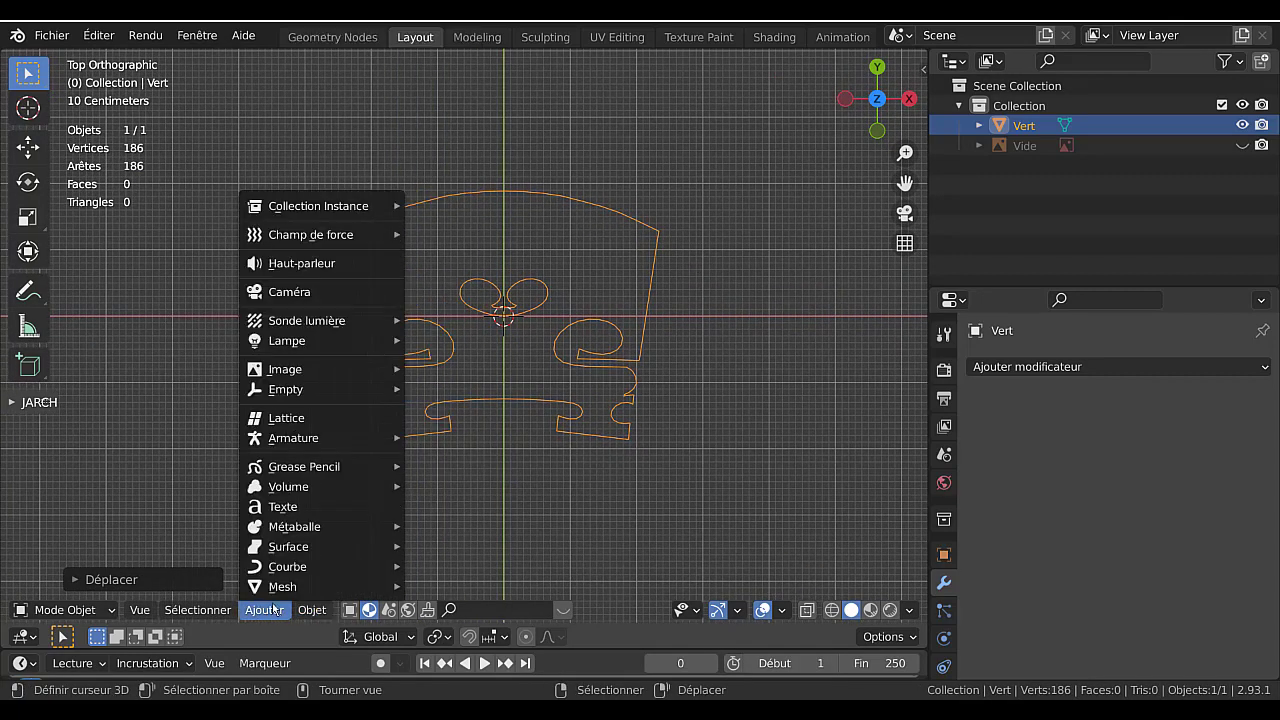
scroll(455, 100, "up", 3)
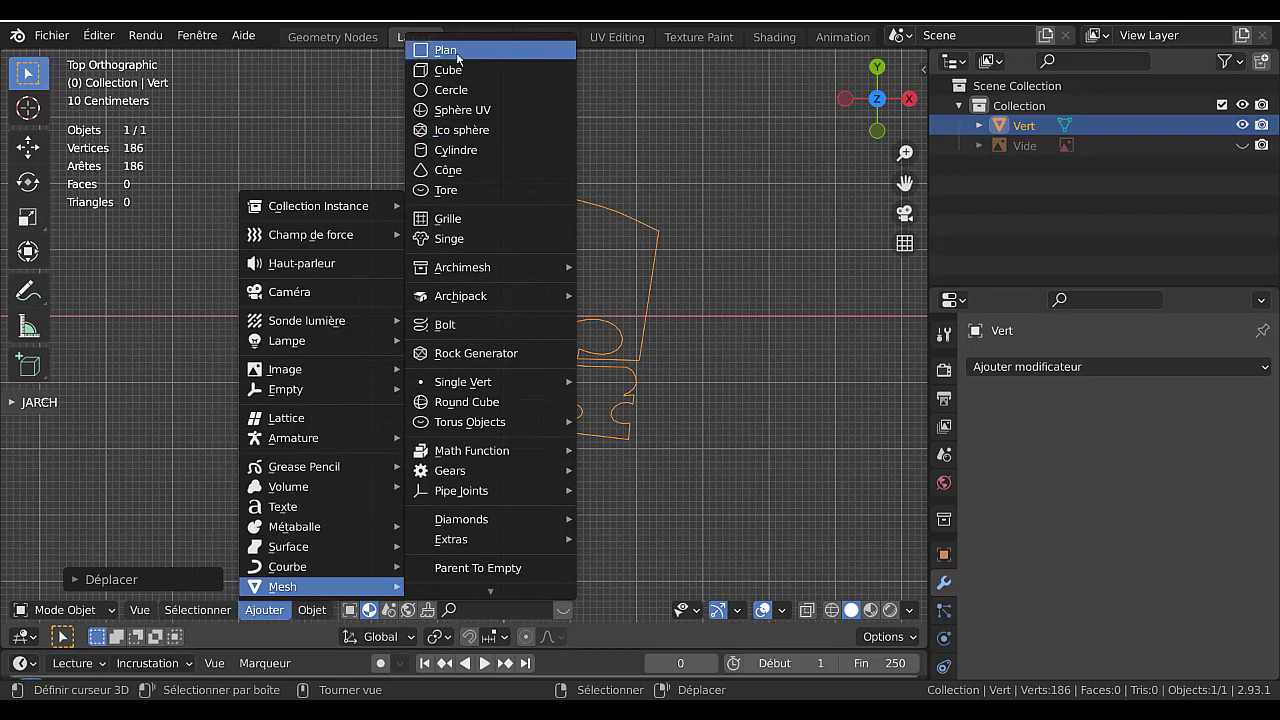
left_click(450, 50)
key("s")
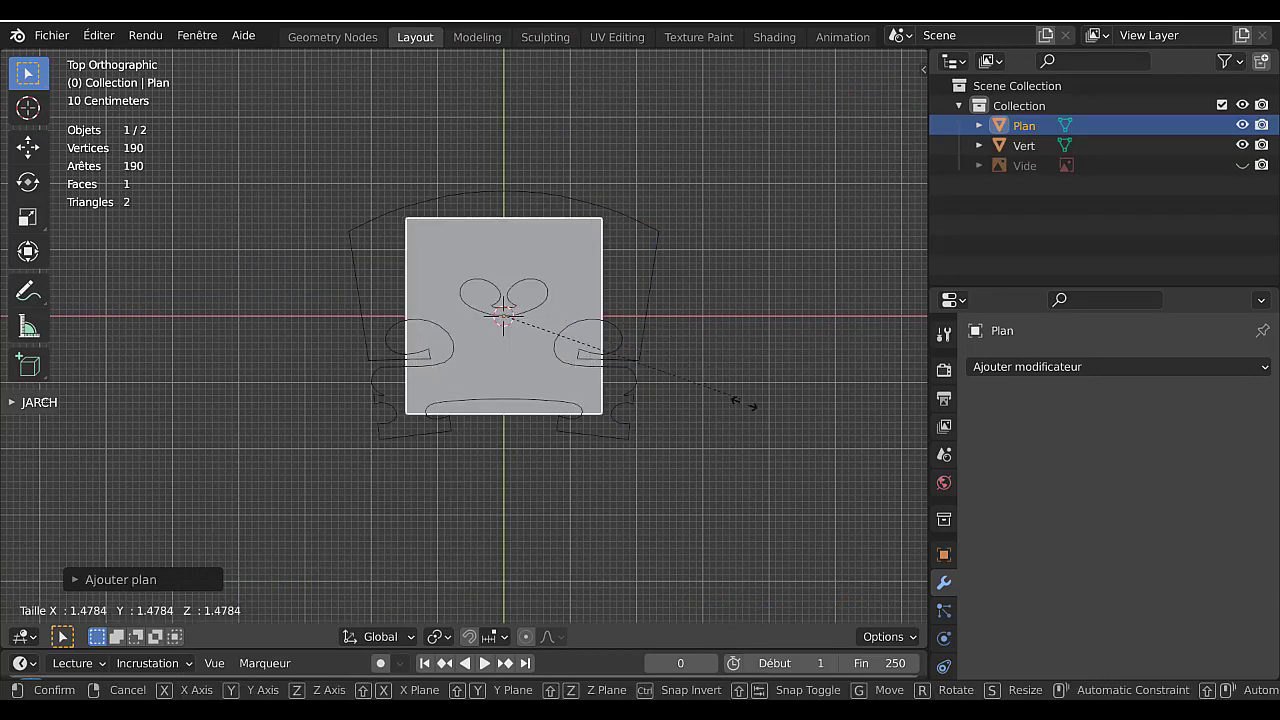
left_click(12, 535)
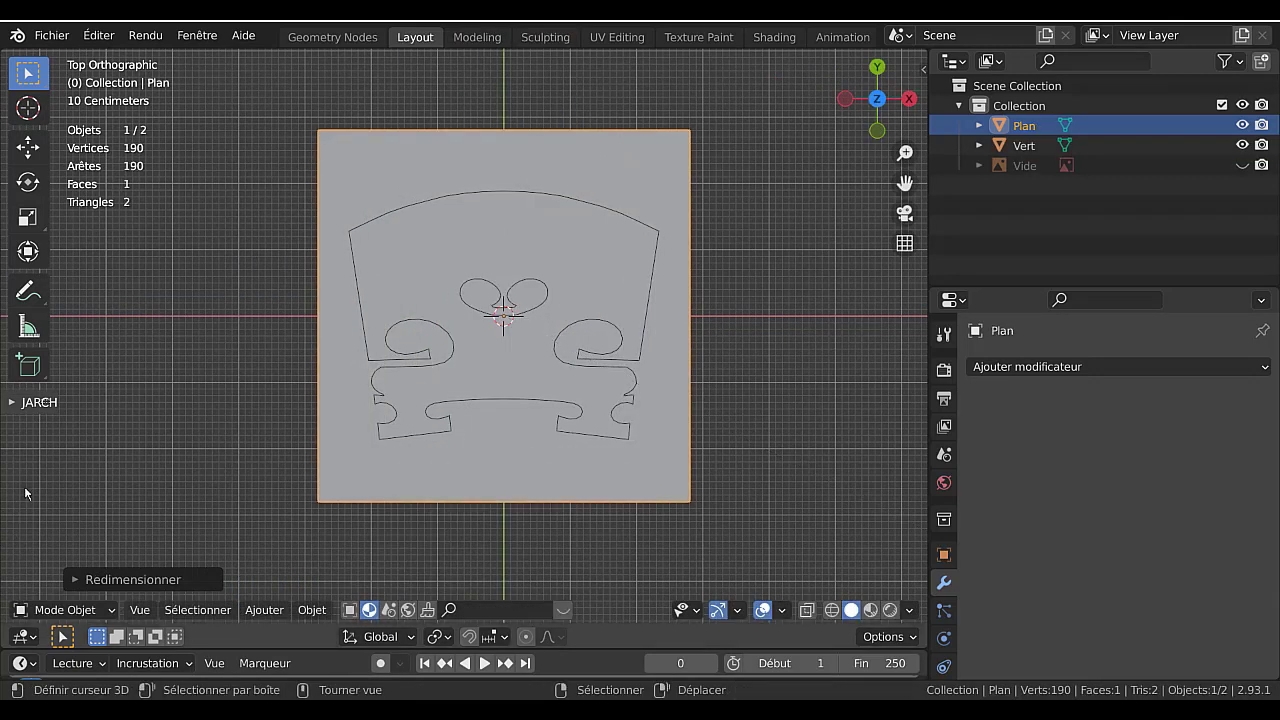
- Select the bridge outline and the plane with the plane active, and use Knife Project in Edit Mode to cut the outline into it
left_click(648, 293)
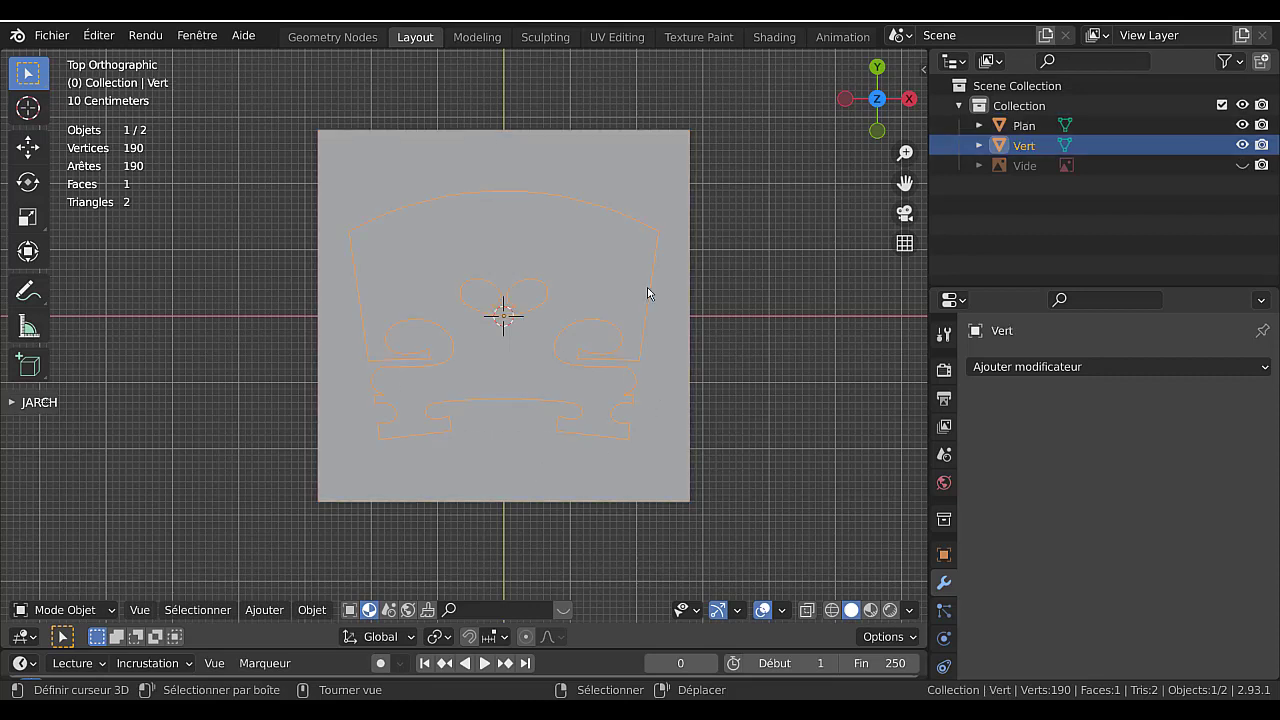
left_click(610, 187, "shift")
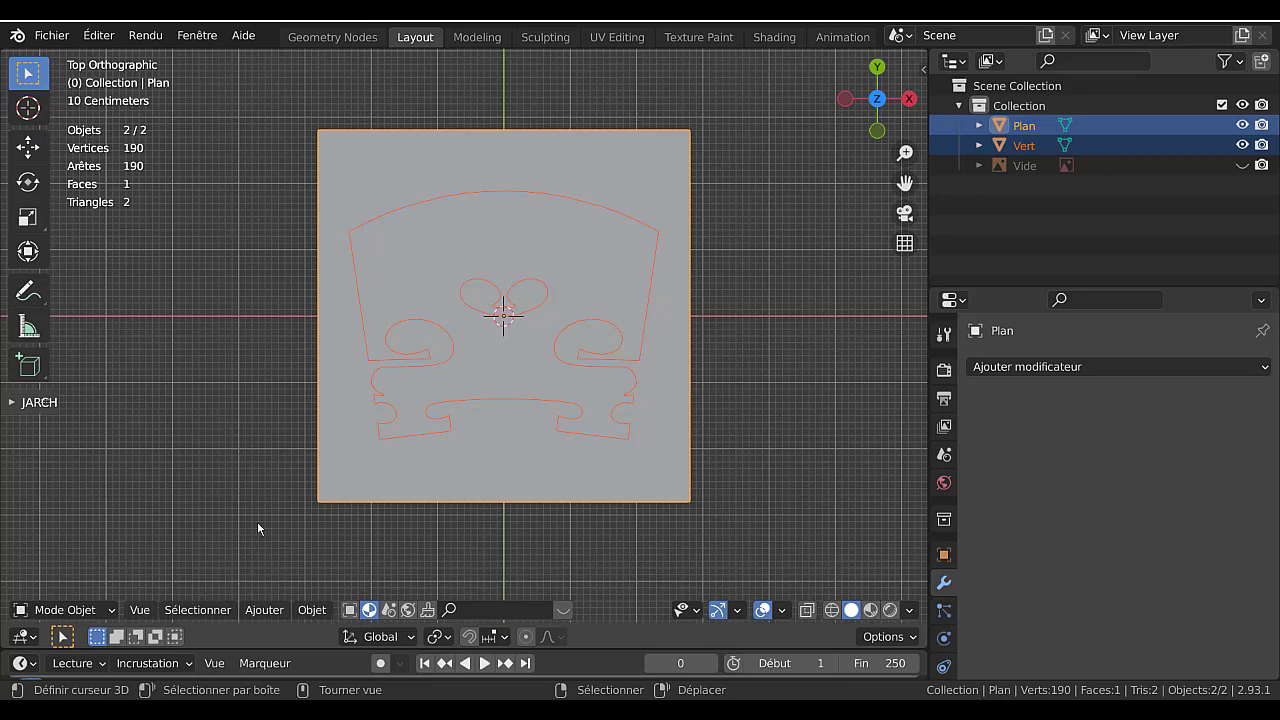
key("Tab")
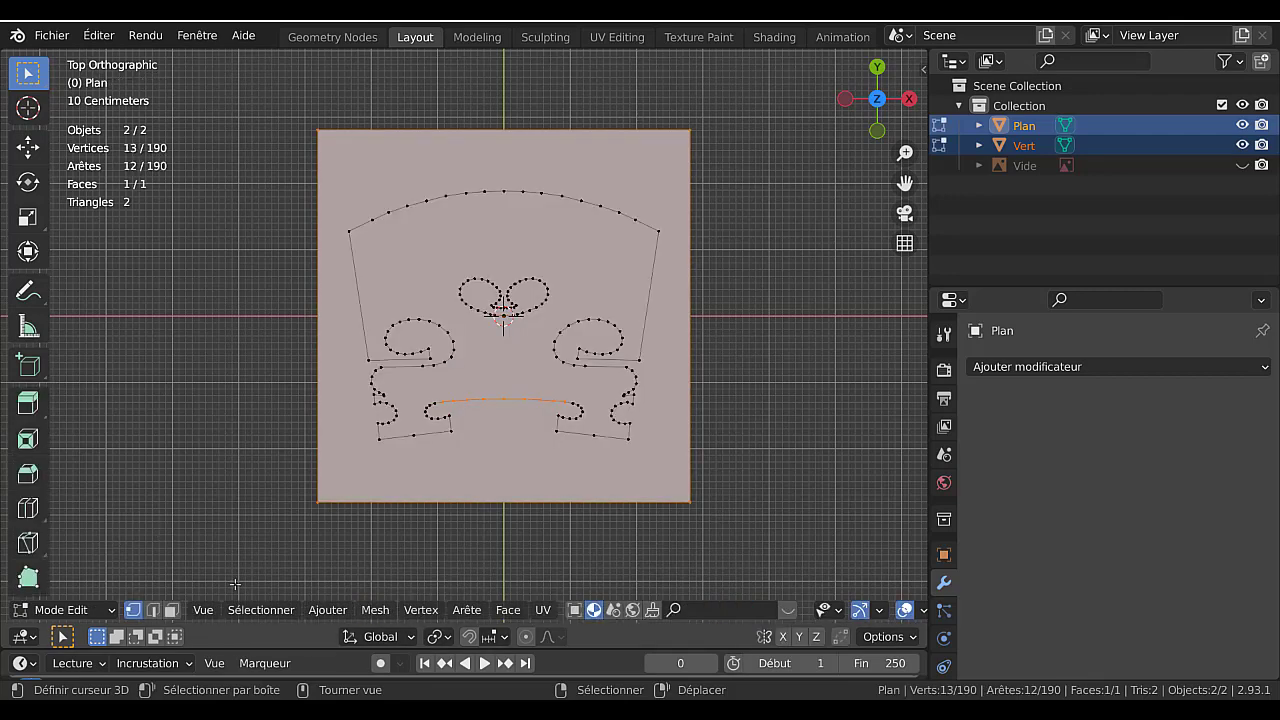
left_click(328, 612)
mouse_move(264, 611)
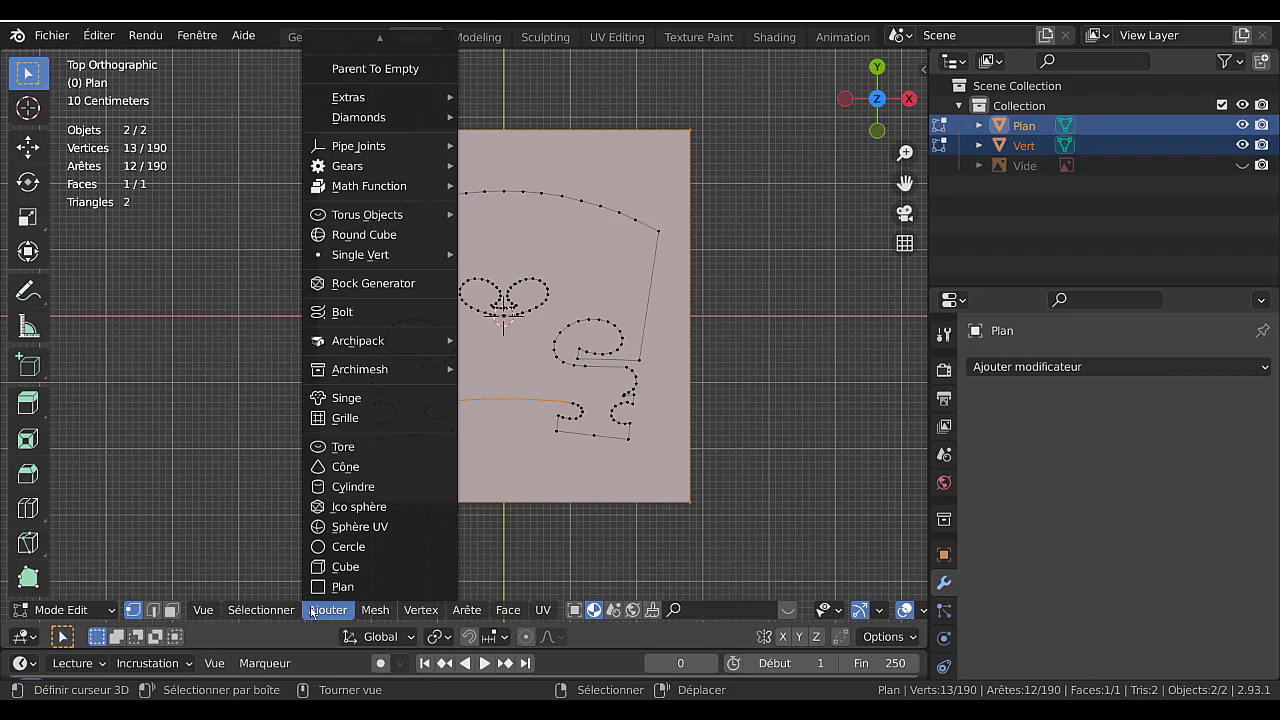
mouse_move(376, 609)
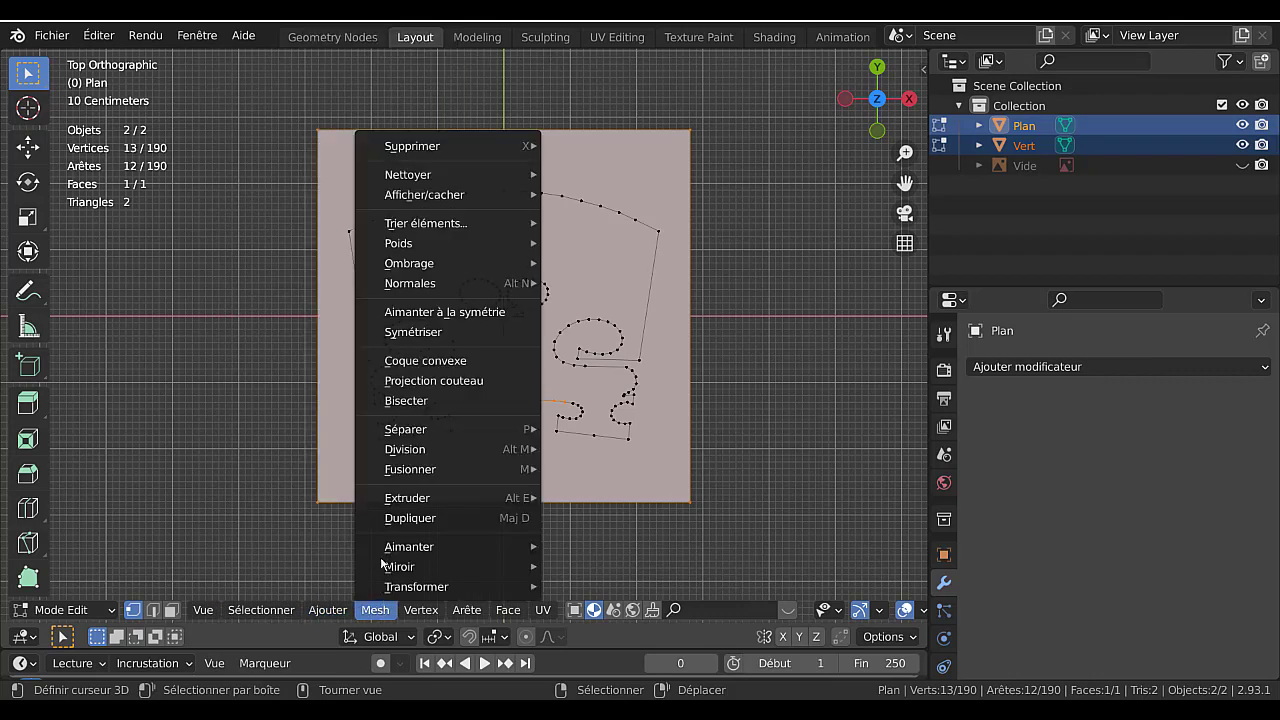
left_click(426, 381)
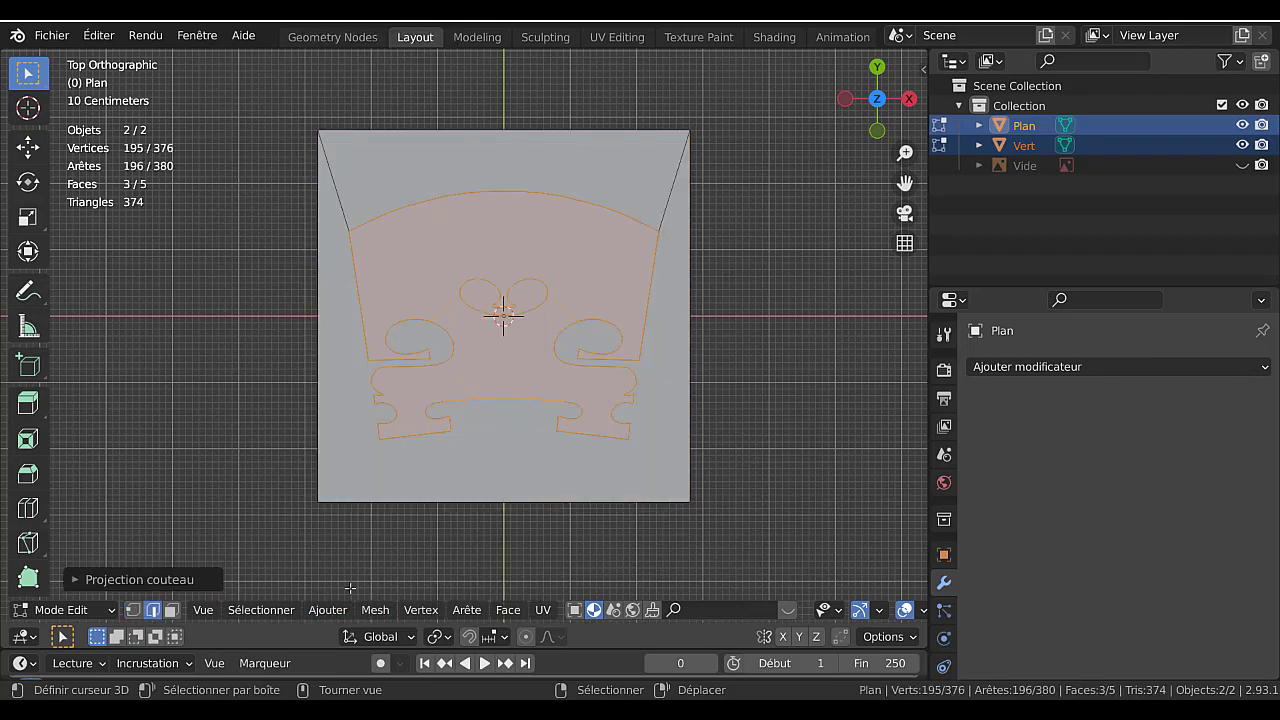
- In face selection mode, invert the selection and delete the plane's faces outside the bridge shape
left_click(170, 610)
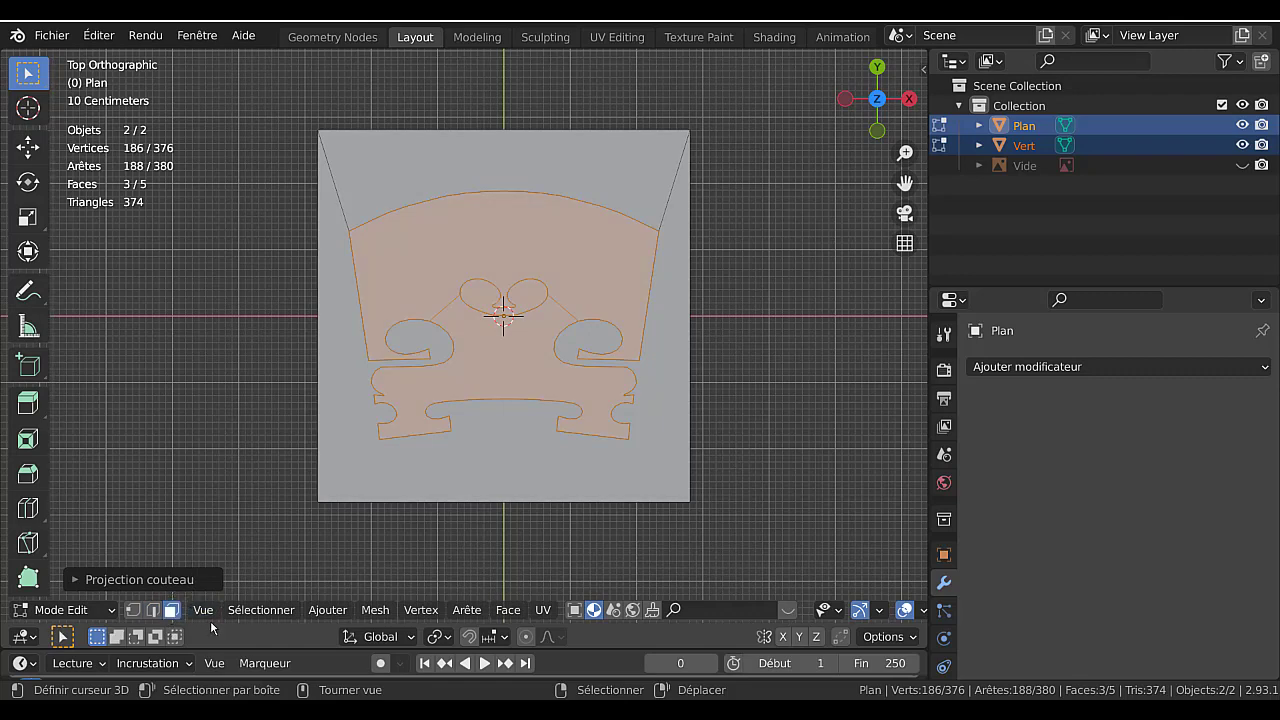
left_click(252, 610)
left_click(260, 550)
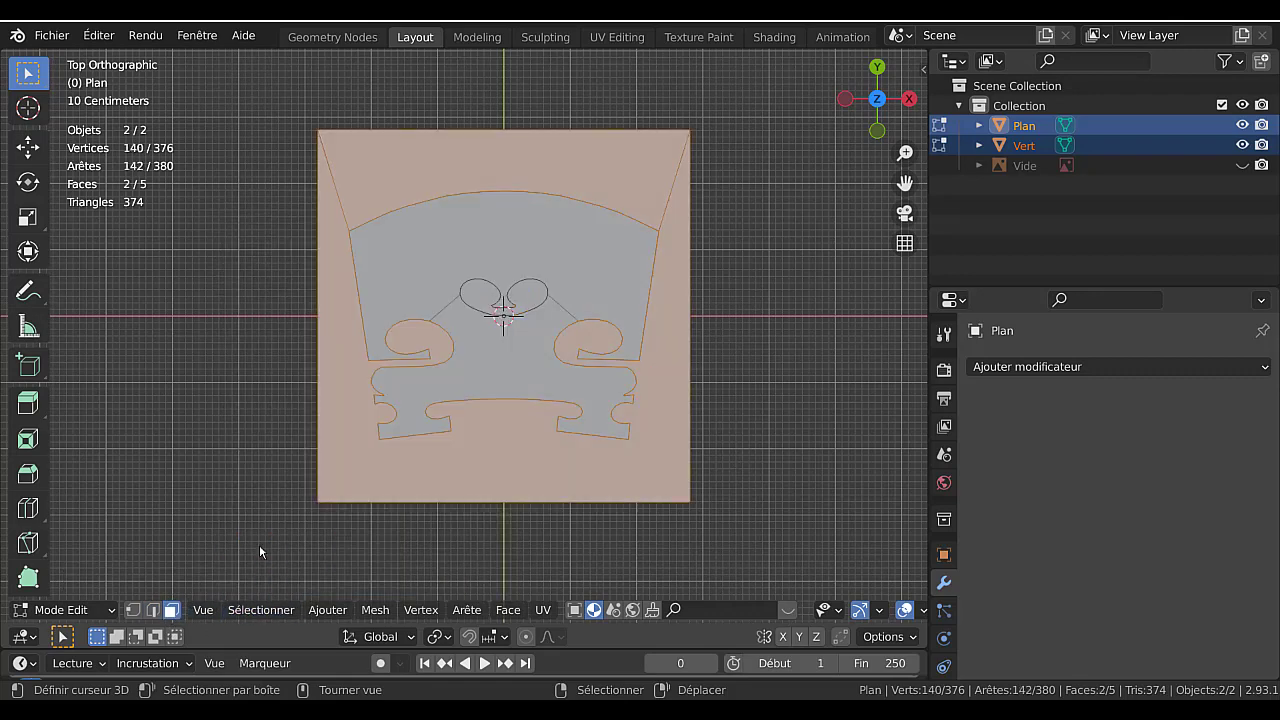
key("x")
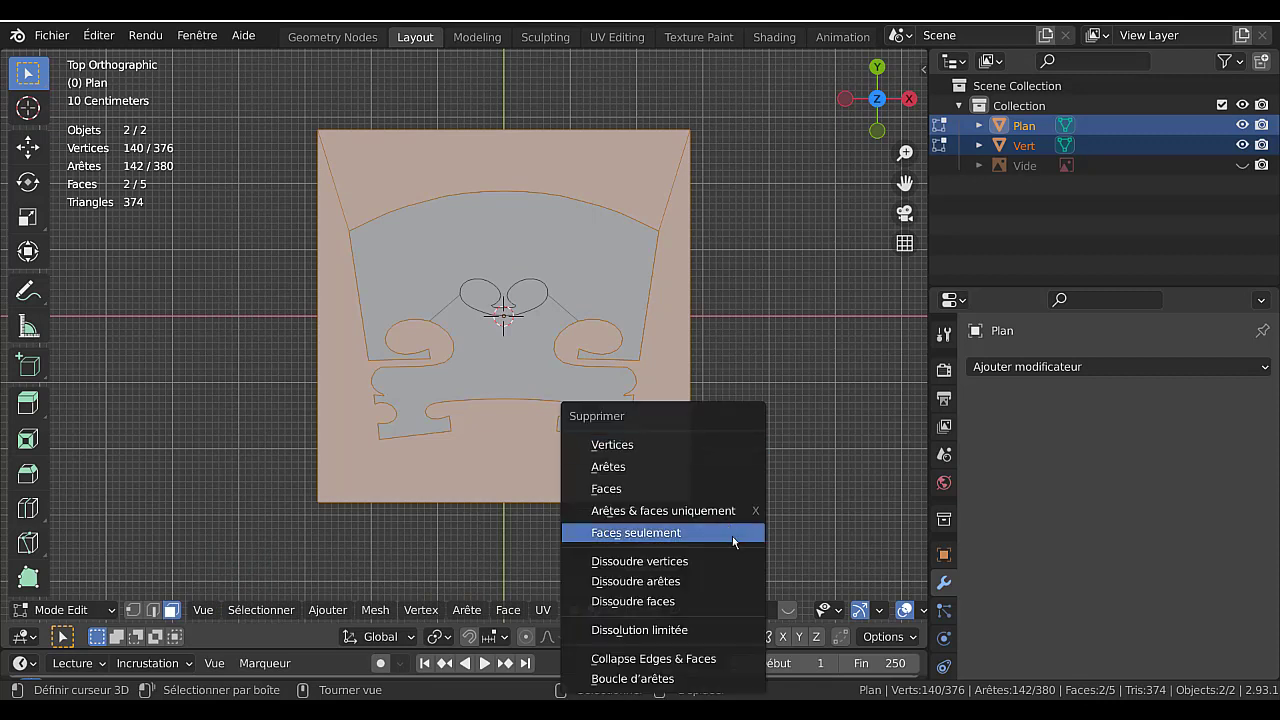
left_click(718, 600)
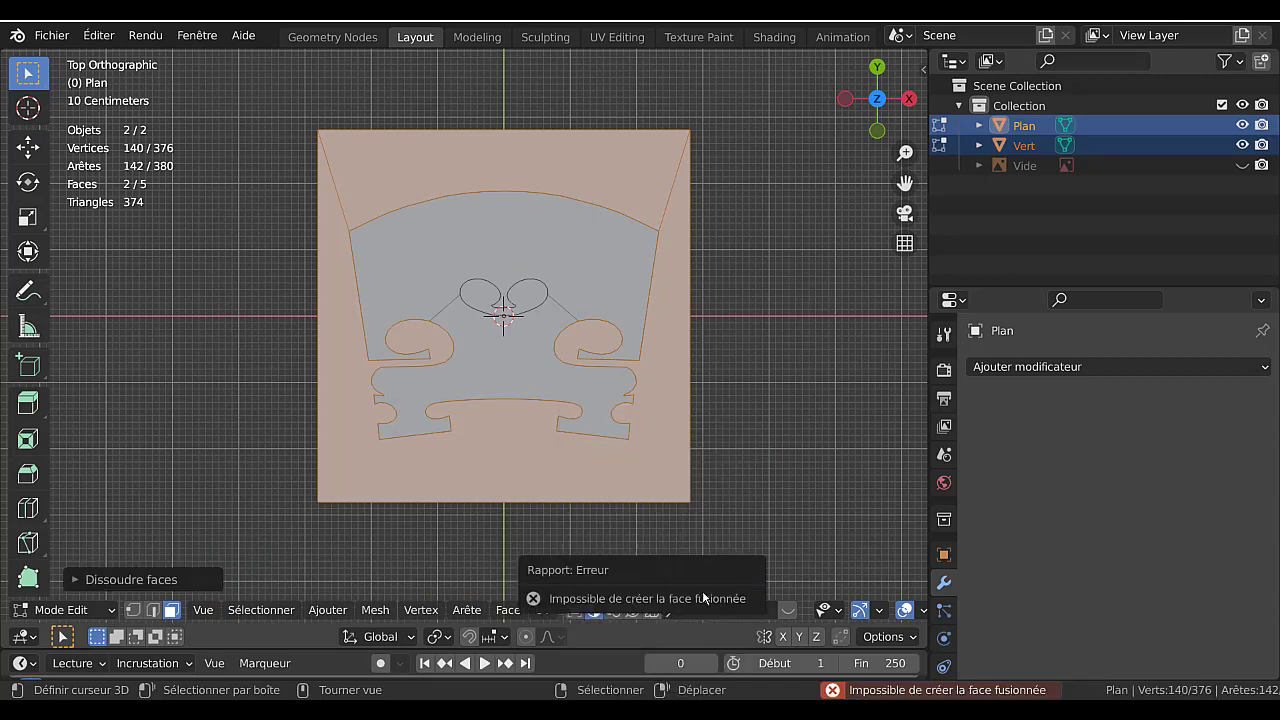
key("x")
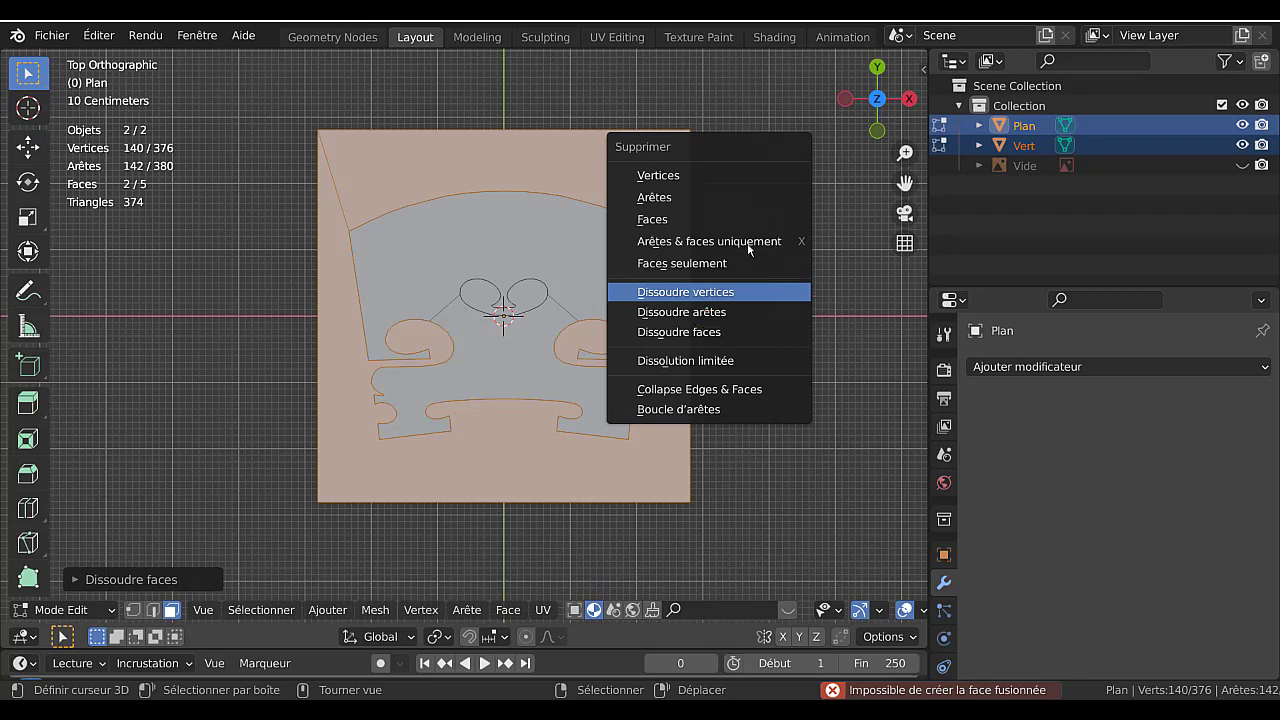
left_click(720, 219)
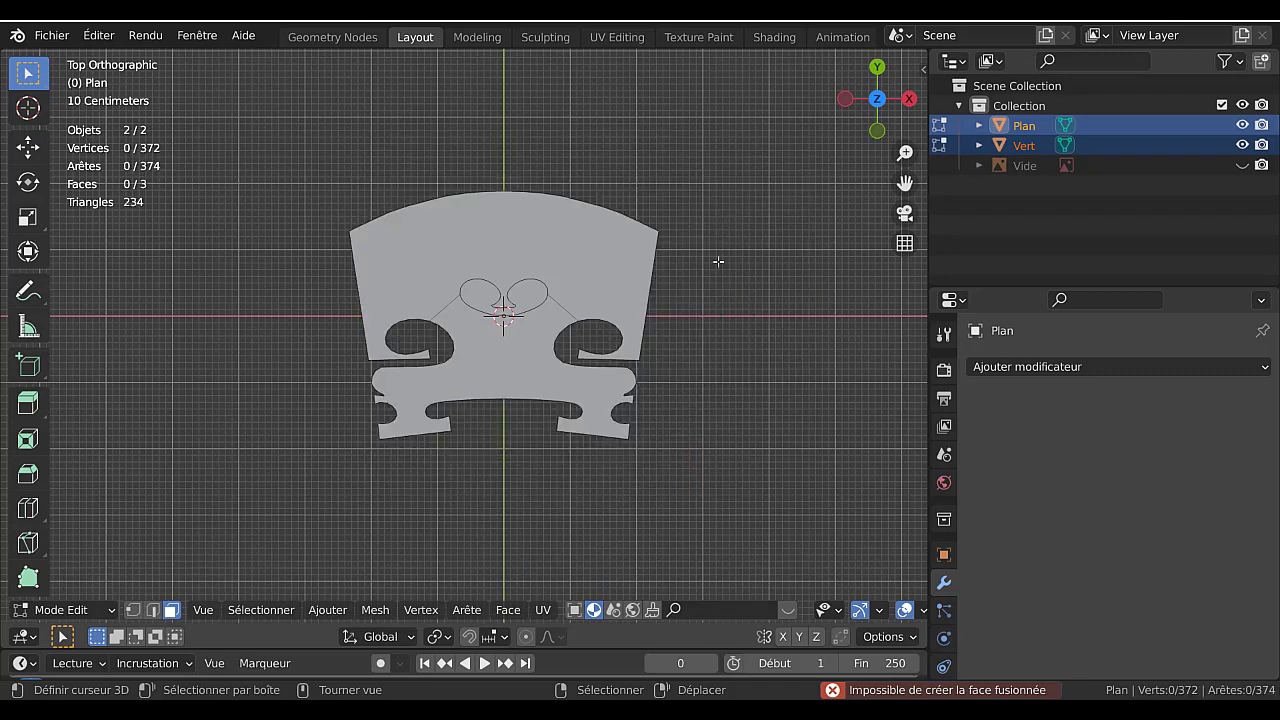
- Delete the face filling the central heart-shaped cutout of the bridge
key("Tab")
key("Tab")
scroll(566, 336, "up", 2)
left_click(549, 284)
key("x")
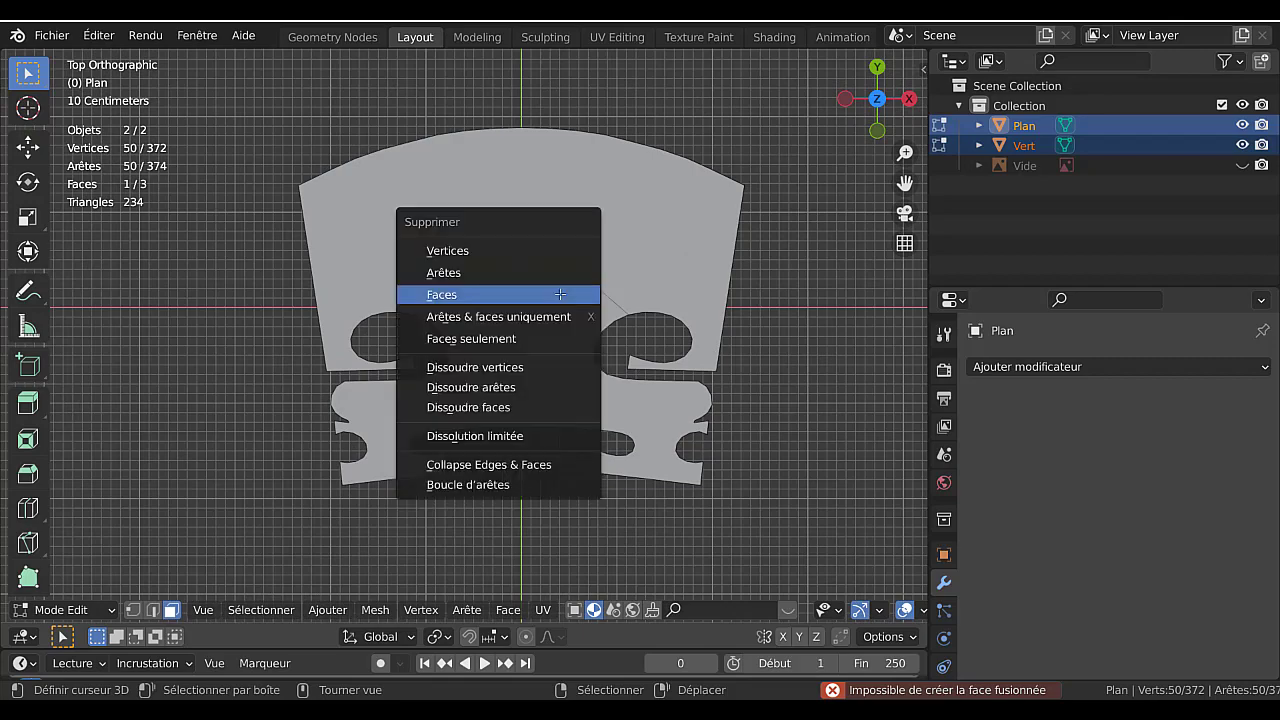
left_click(561, 295)
- Select all geometry, extrude the bridge faces upward and raise the extruded faces about 0.7 m more along Z to thicken the bridge
scroll(610, 360, "down", 2)
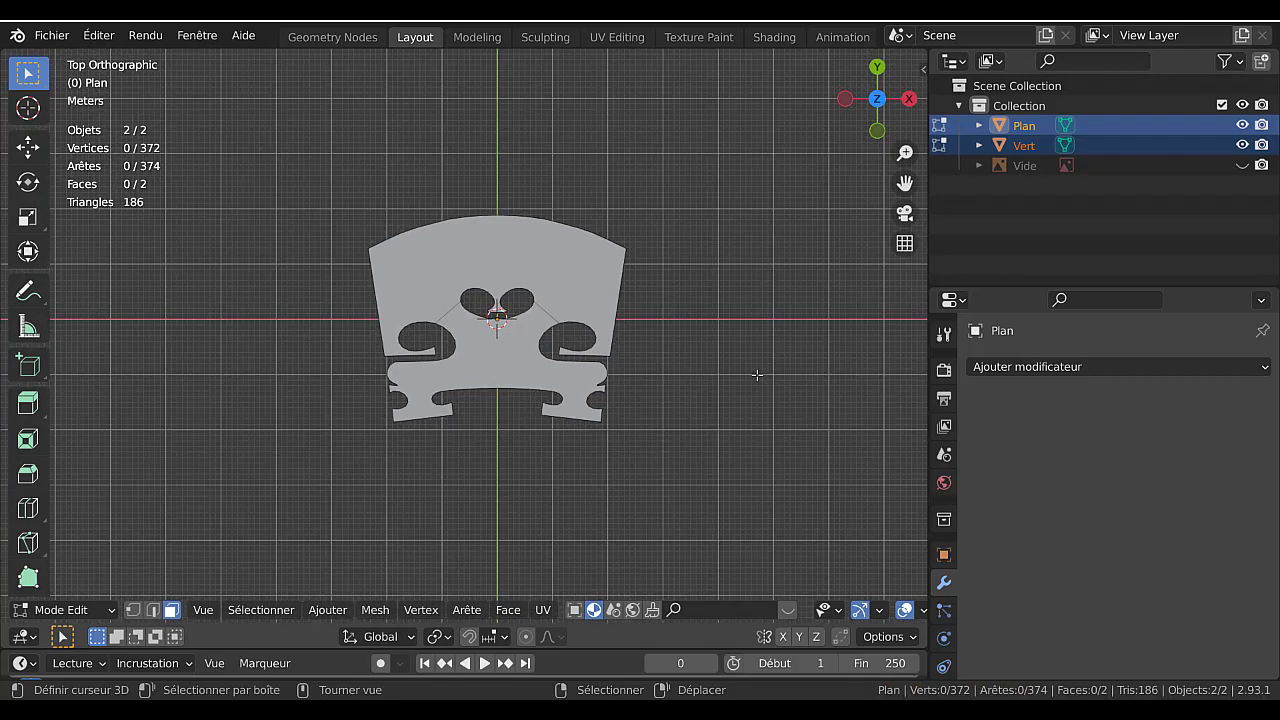
middle_click_drag(610, 360, 606, 228)
scroll(581, 350, "up", 2)
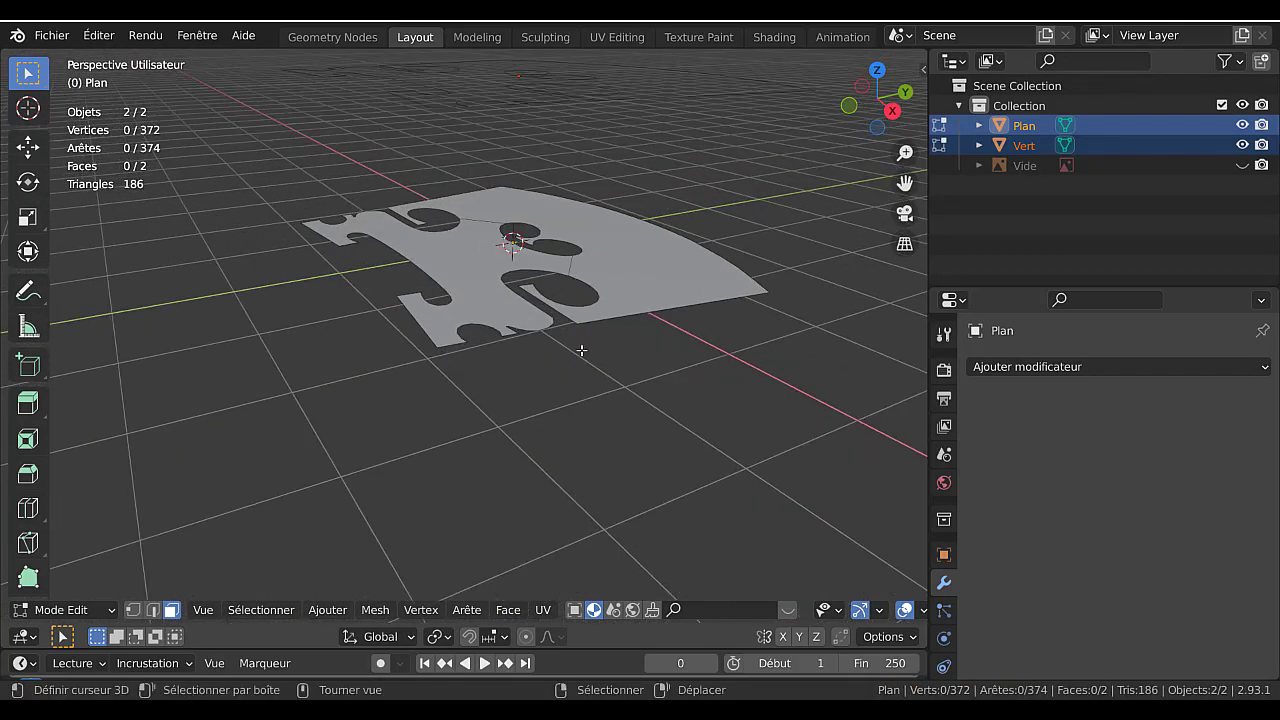
middle_click_drag(606, 361, 606, 334)
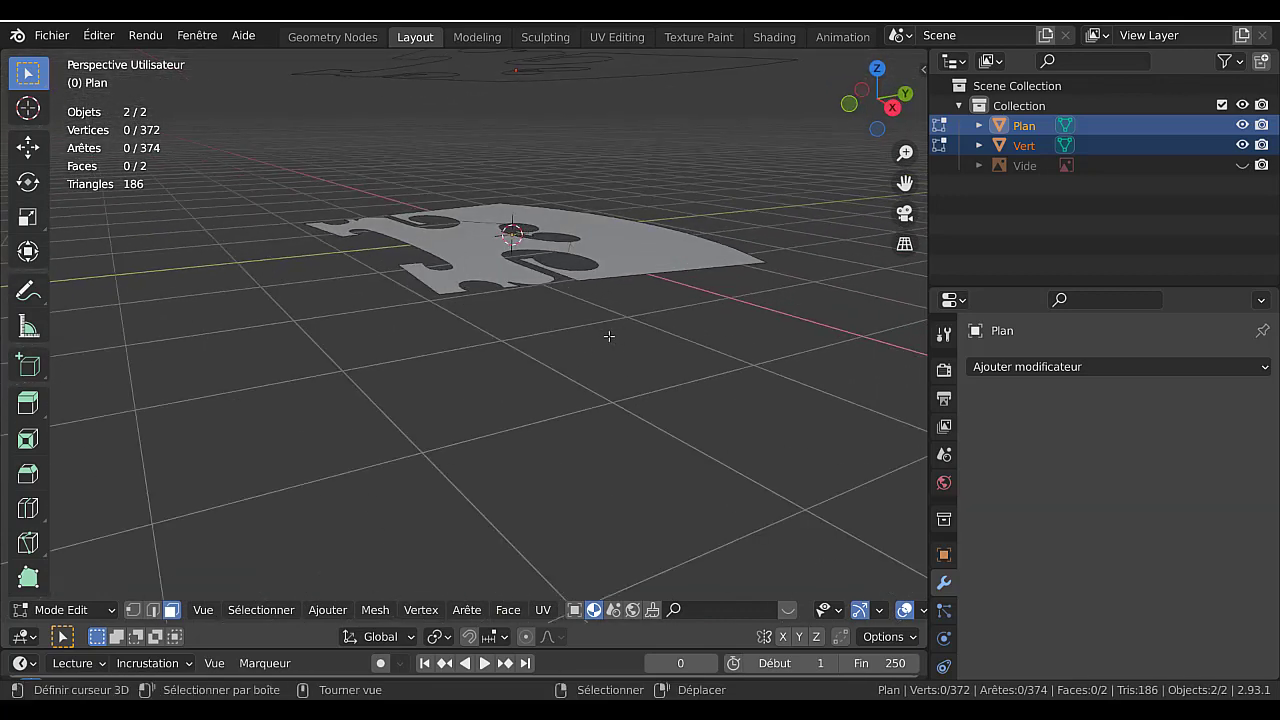
key("a")
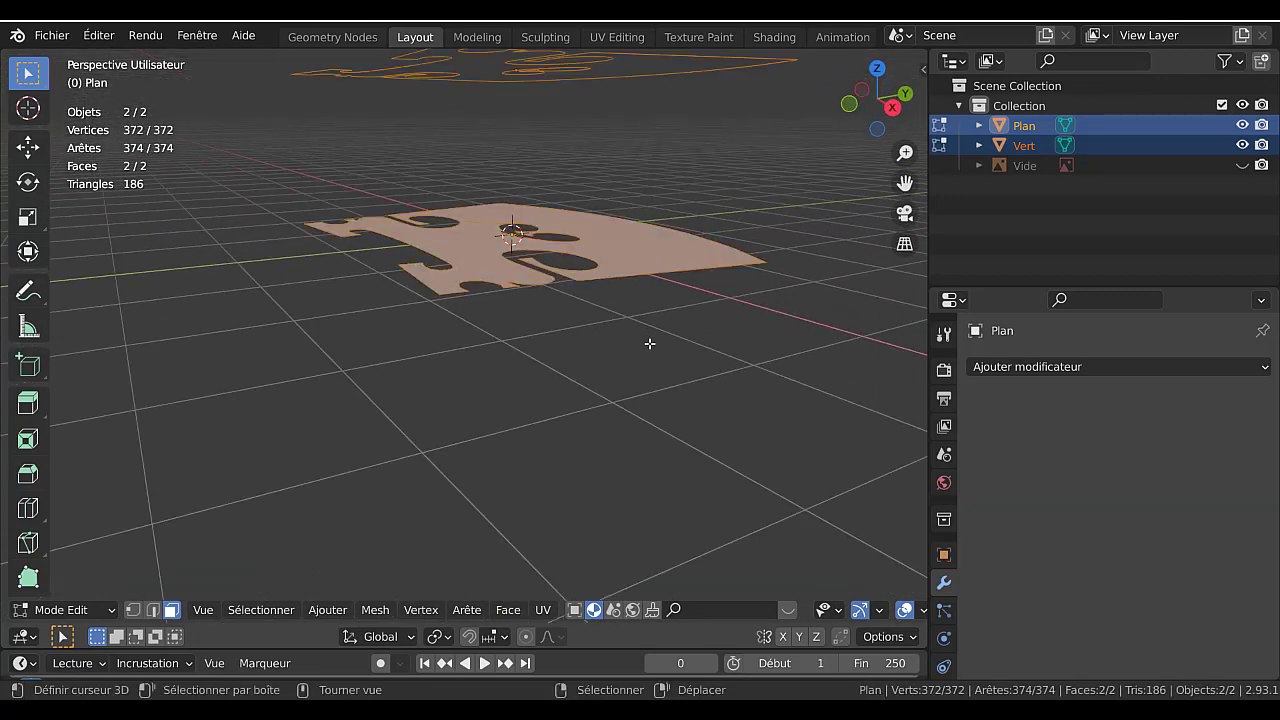
key("e")
left_click(651, 331)
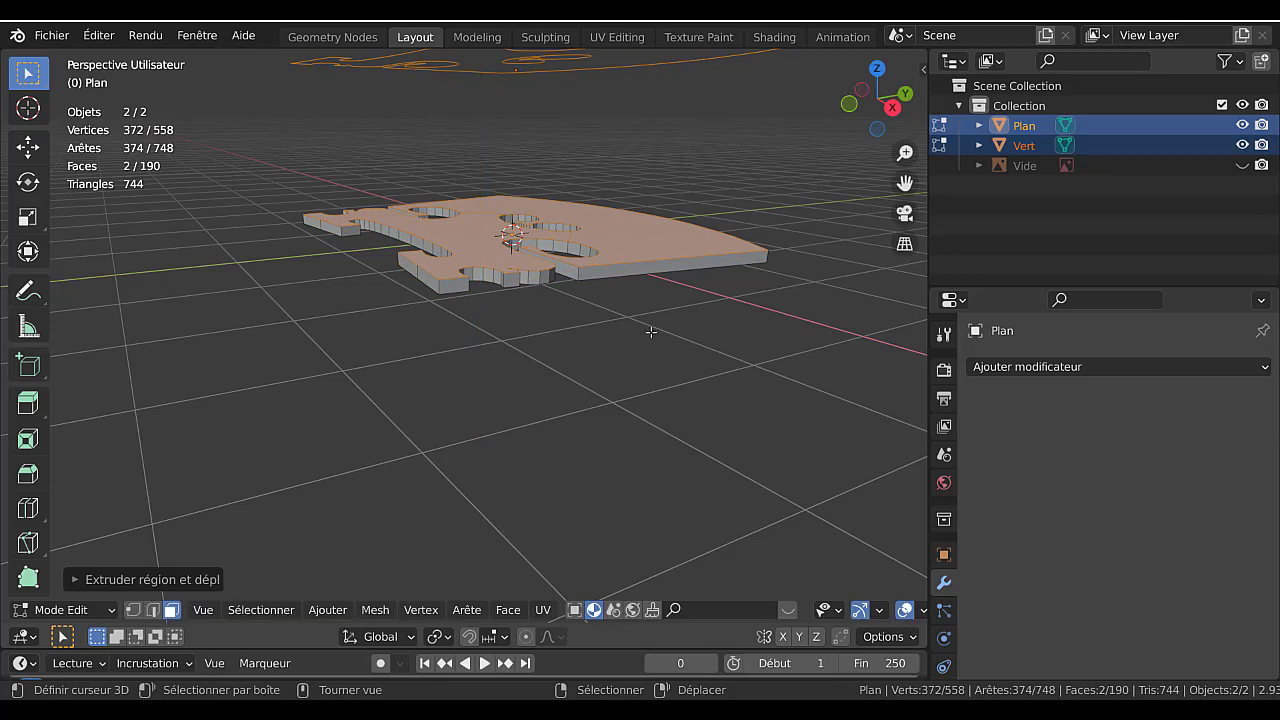
key("g")
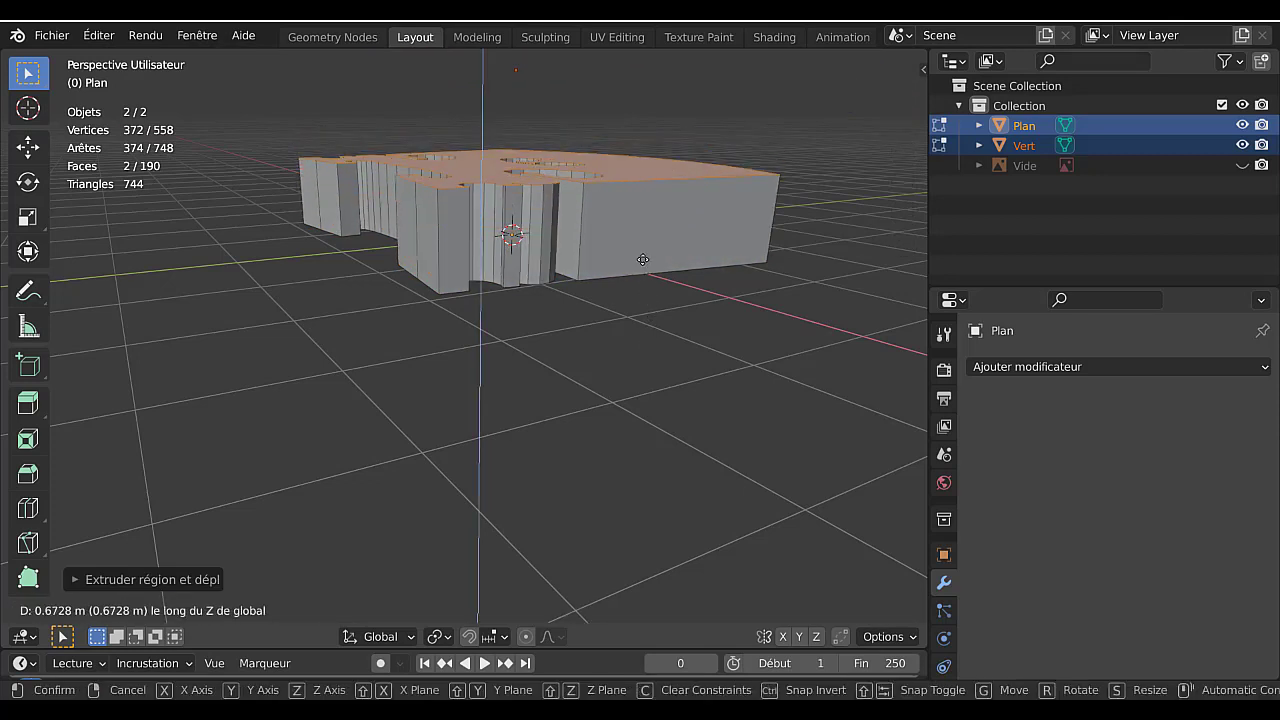
left_click(649, 334)
middle_click_drag(650, 336, 633, 418)
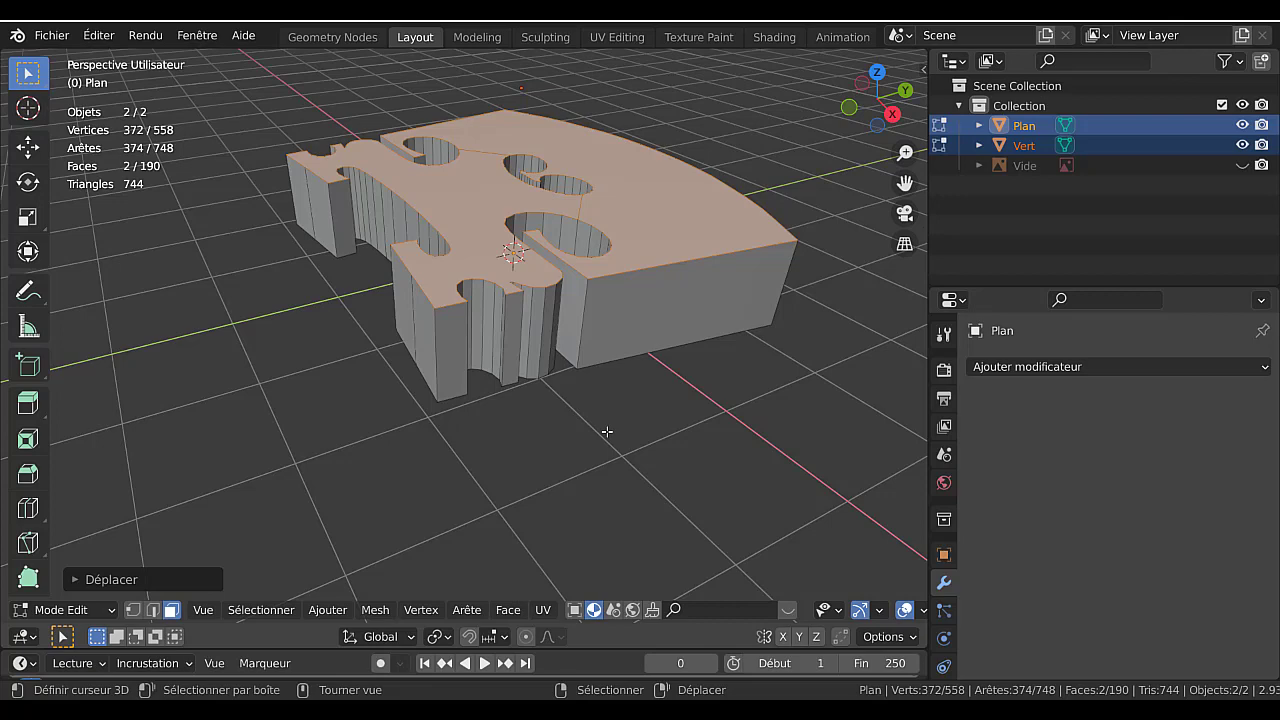
key("KP_3")
key("alt+a")
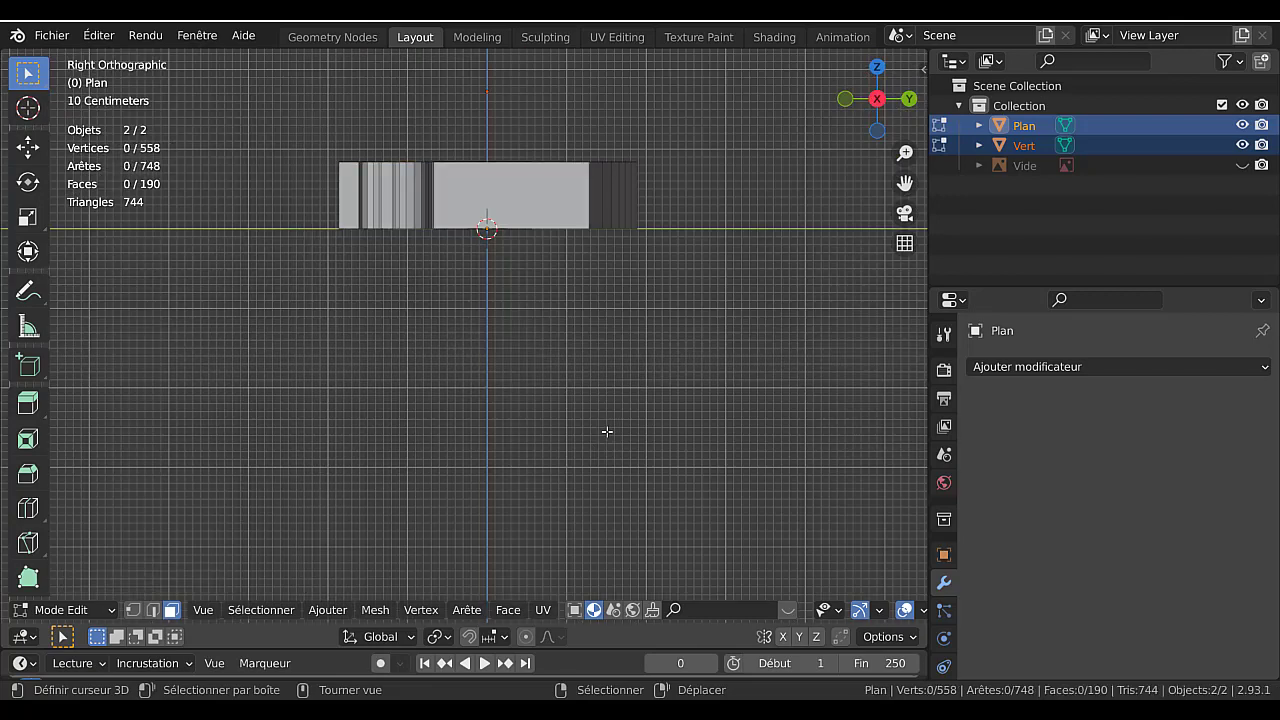
middle_click_drag(564, 336, 571, 465, "shift")
key("ctrl+z")
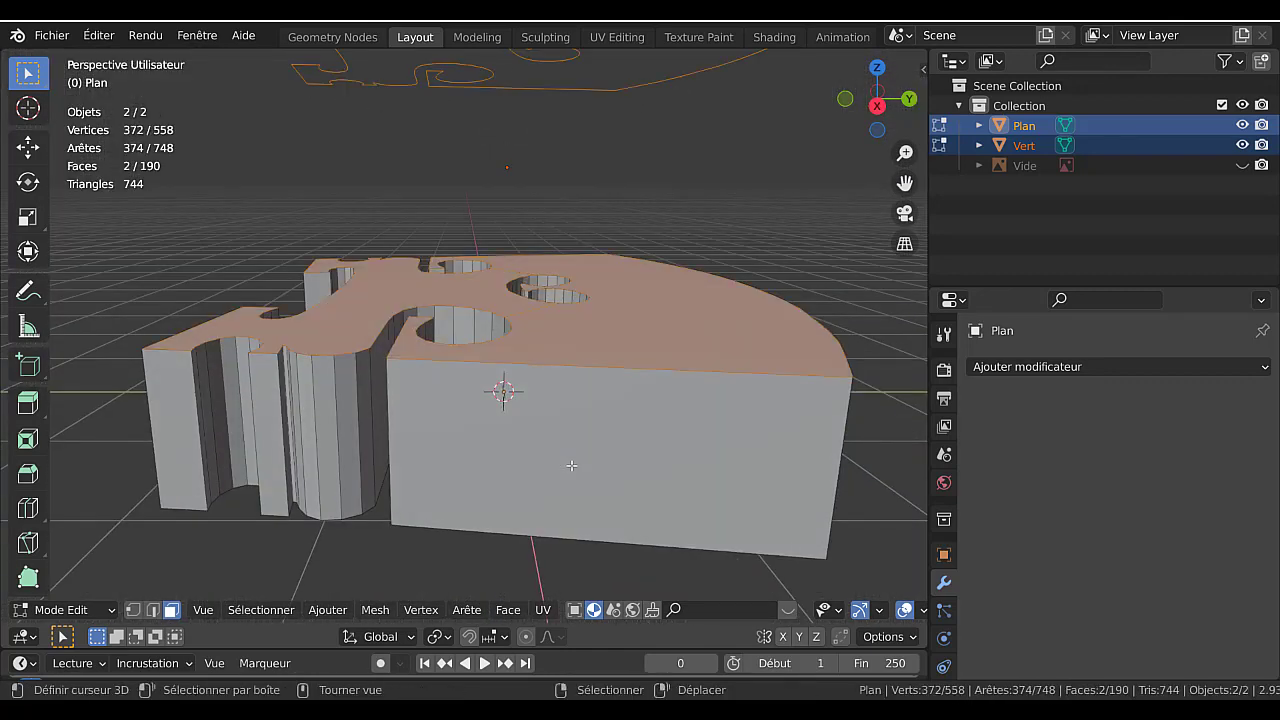
key("KP_3")
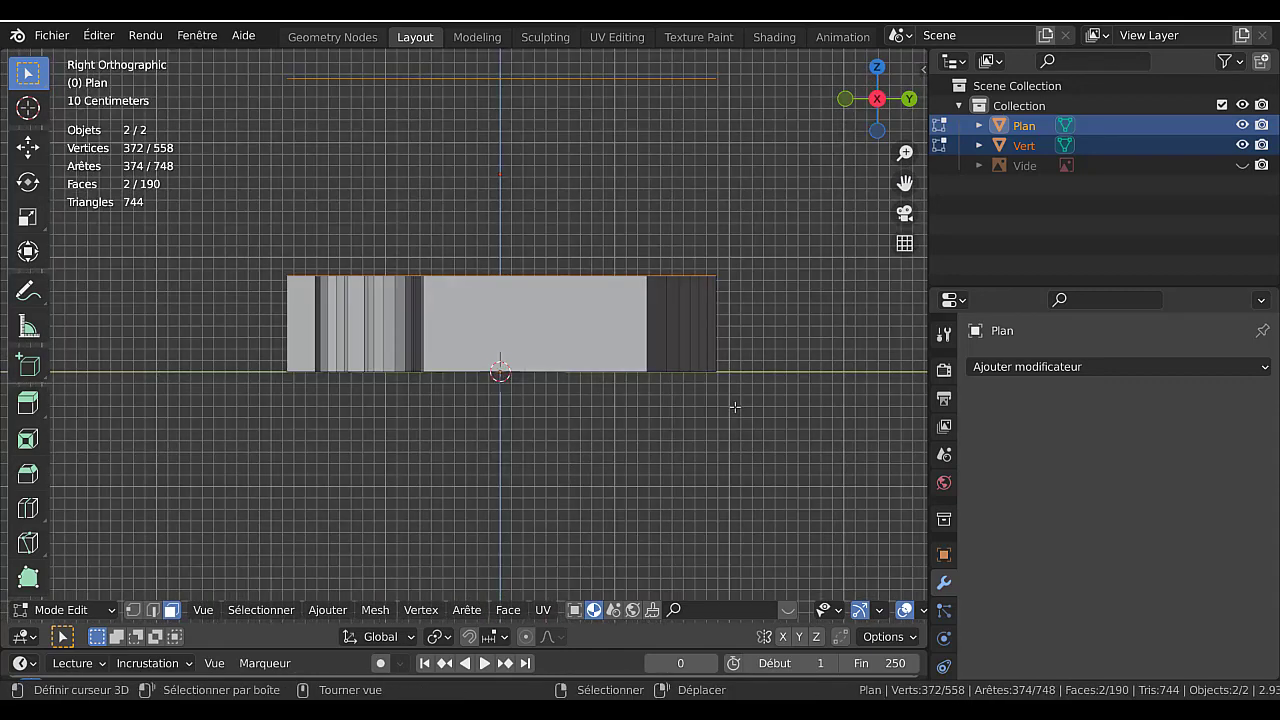
key("r")
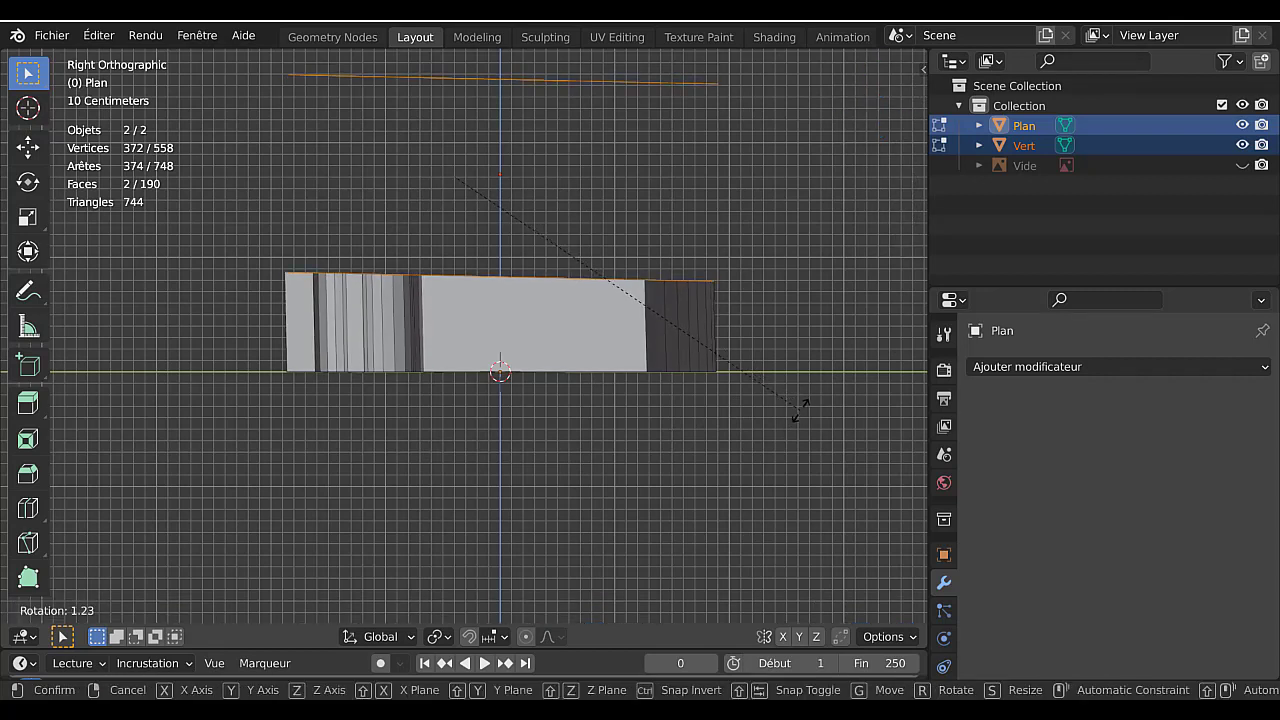
key("Escape")
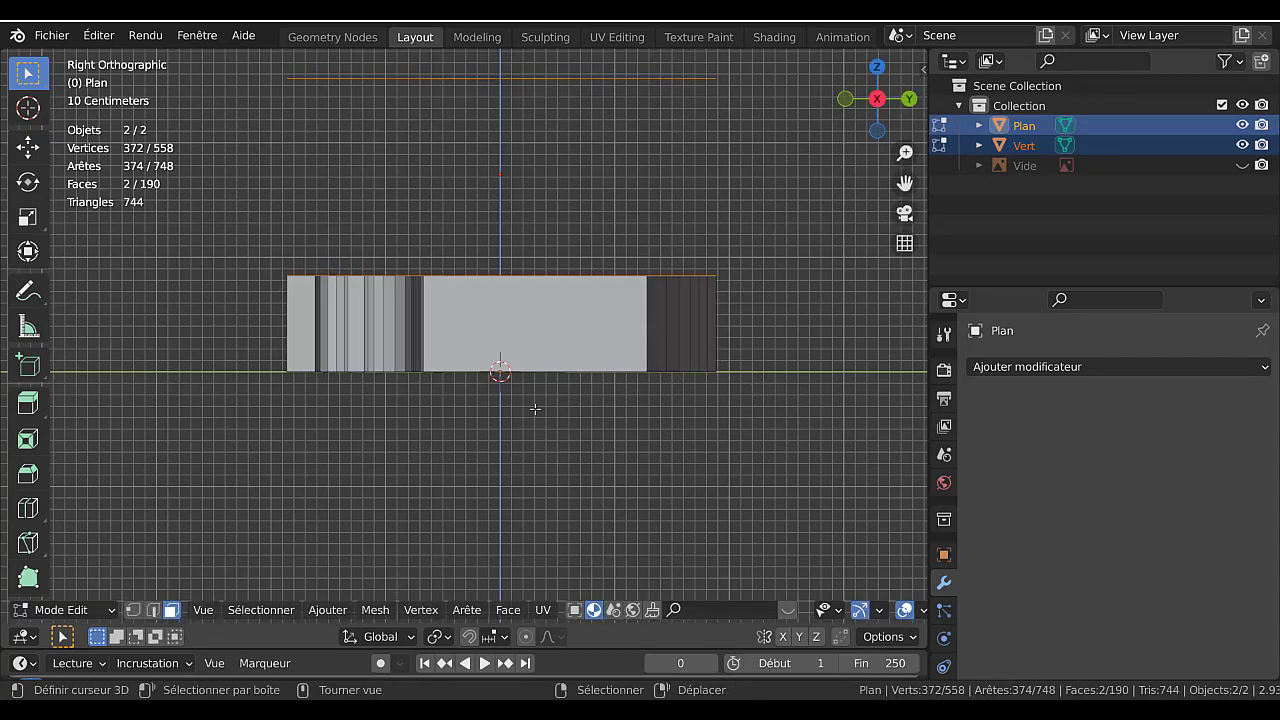
- Hide the bridge outline object Vert in Object Mode, and reopen only the Plan mesh in Edit Mode
key("Tab")
right_click(621, 78)
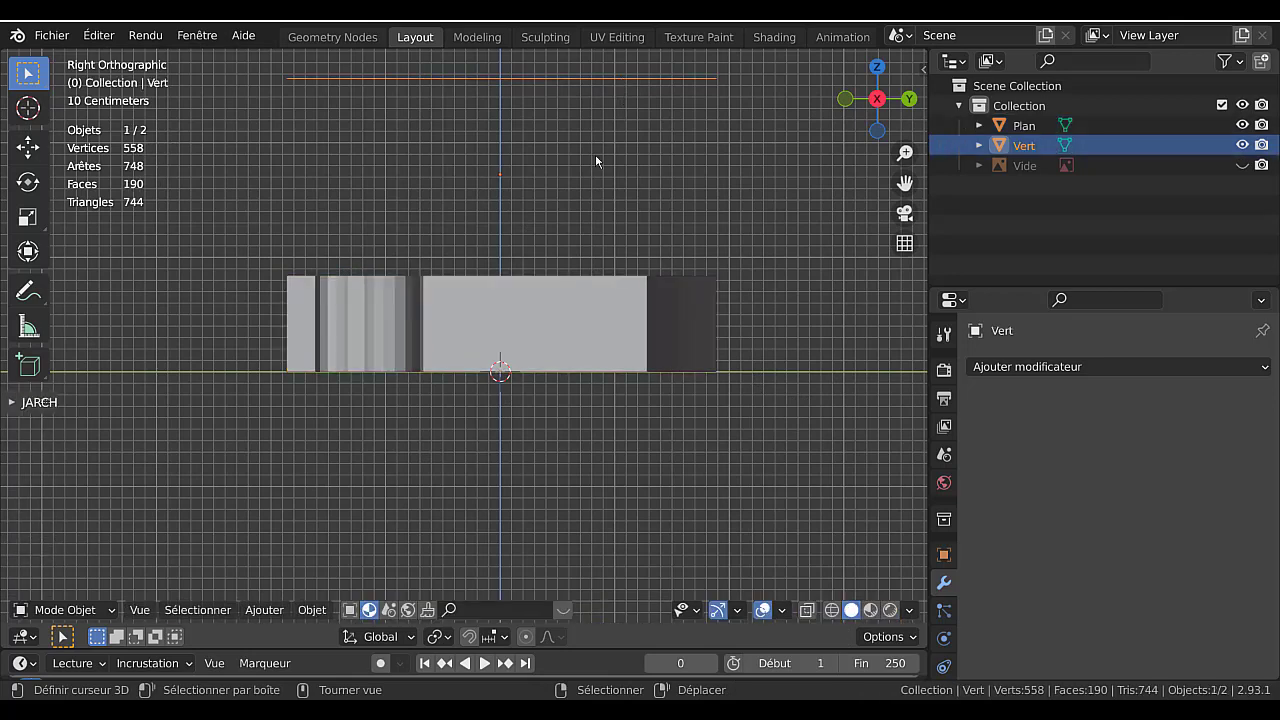
right_click(555, 290)
key("Tab")
middle_click_drag(632, 92, 645, 205)
right_click(646, 87)
key("Tab")
right_click(649, 76)
scroll(642, 165, "down", 1)
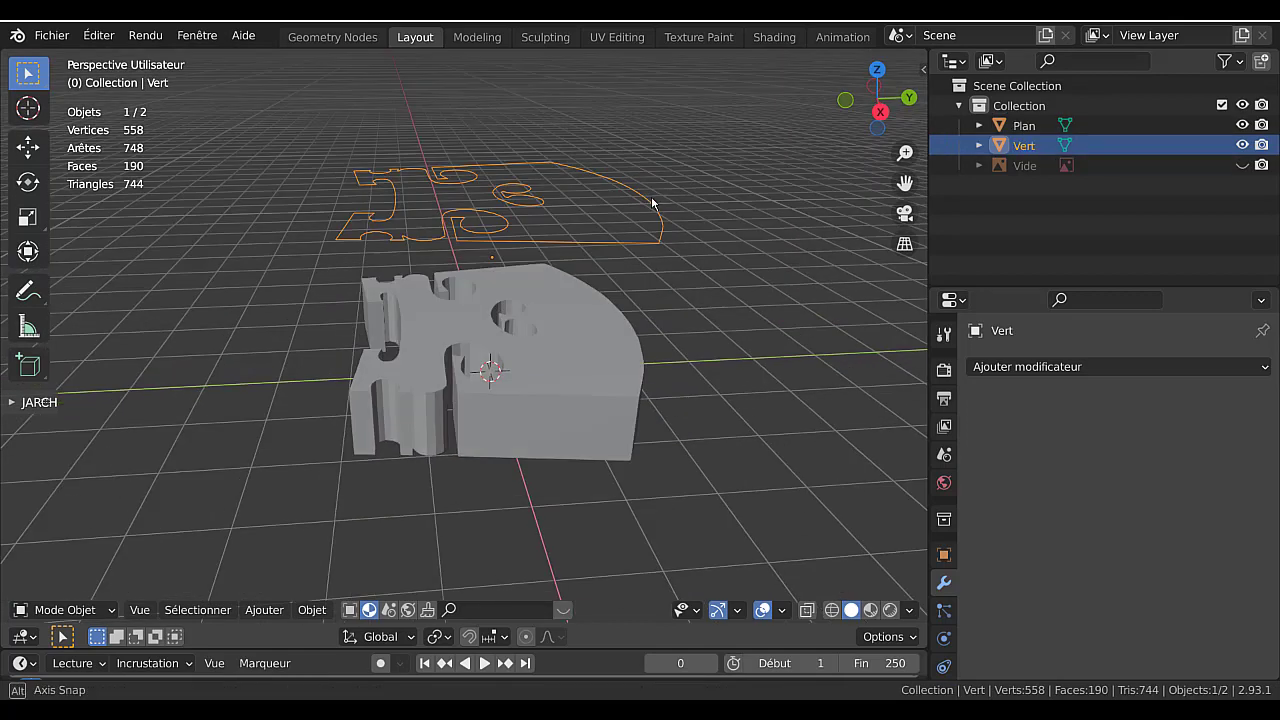
left_click(1241, 146)
right_click(615, 362)
key("Tab")
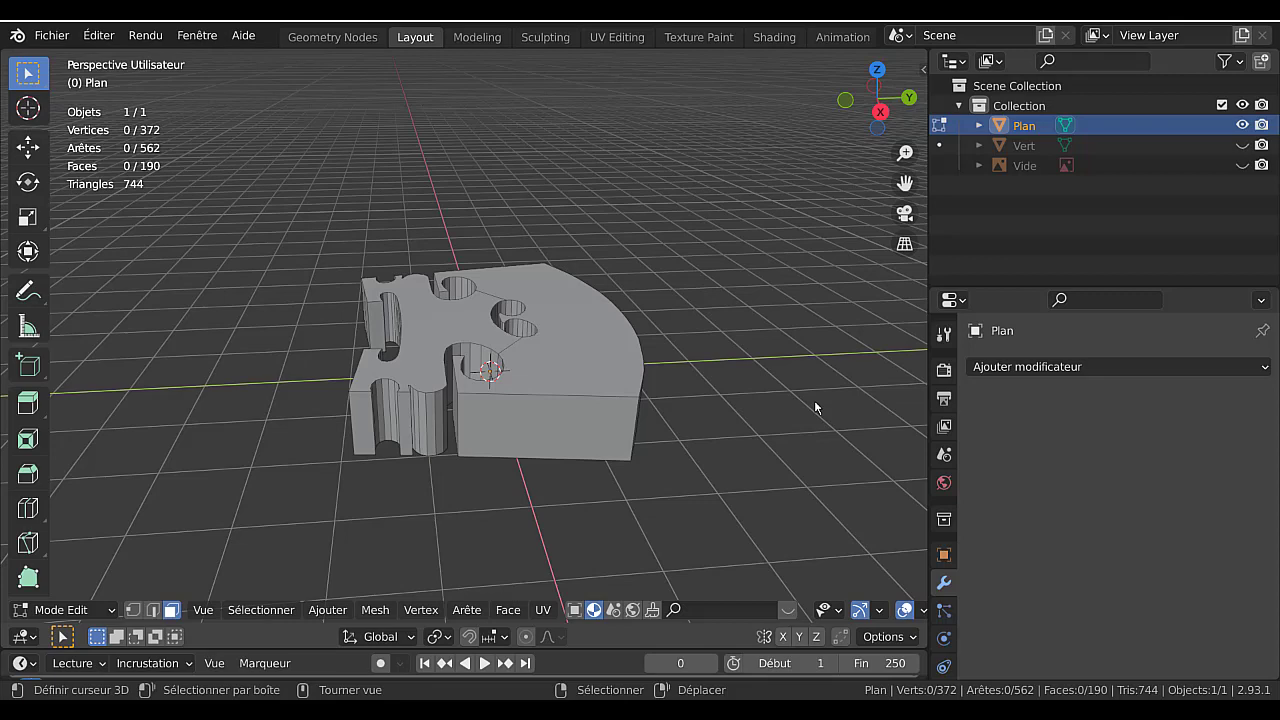
- With X-ray on in the right side view, circle-select the bridge's upper vertices and rotate them about 6° to slope that surface
key("KP_3")
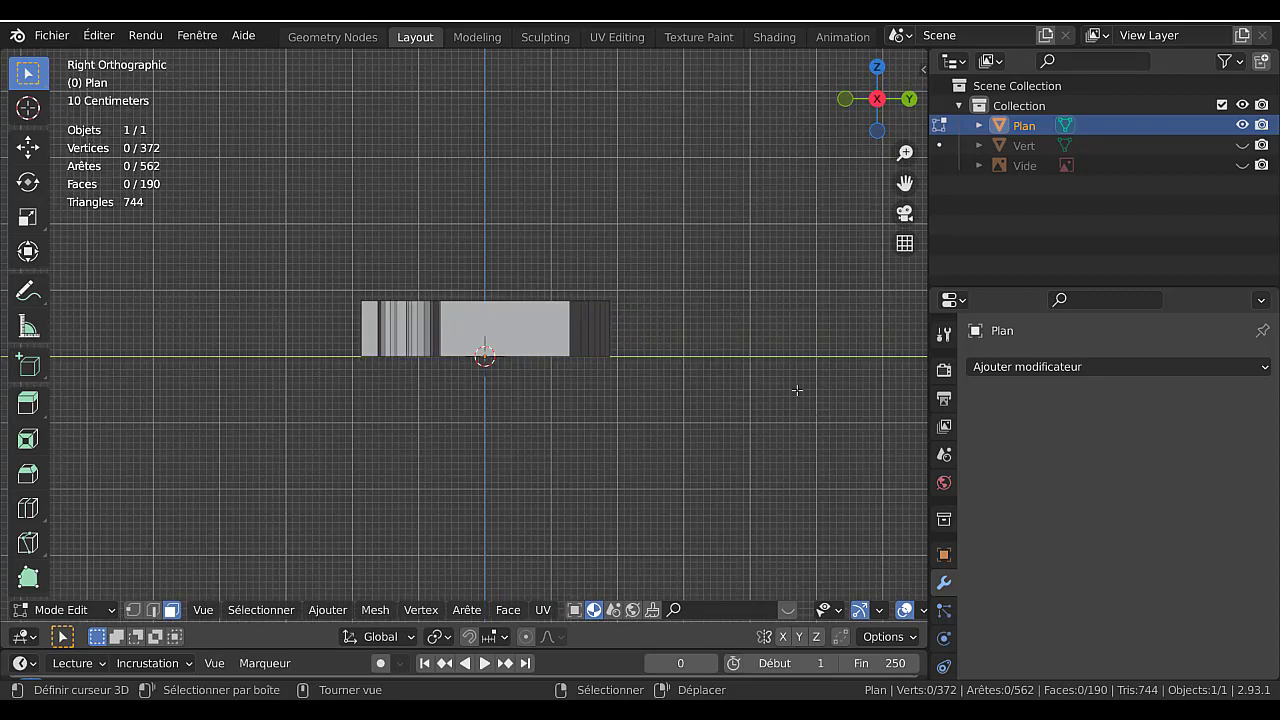
key("alt+z")
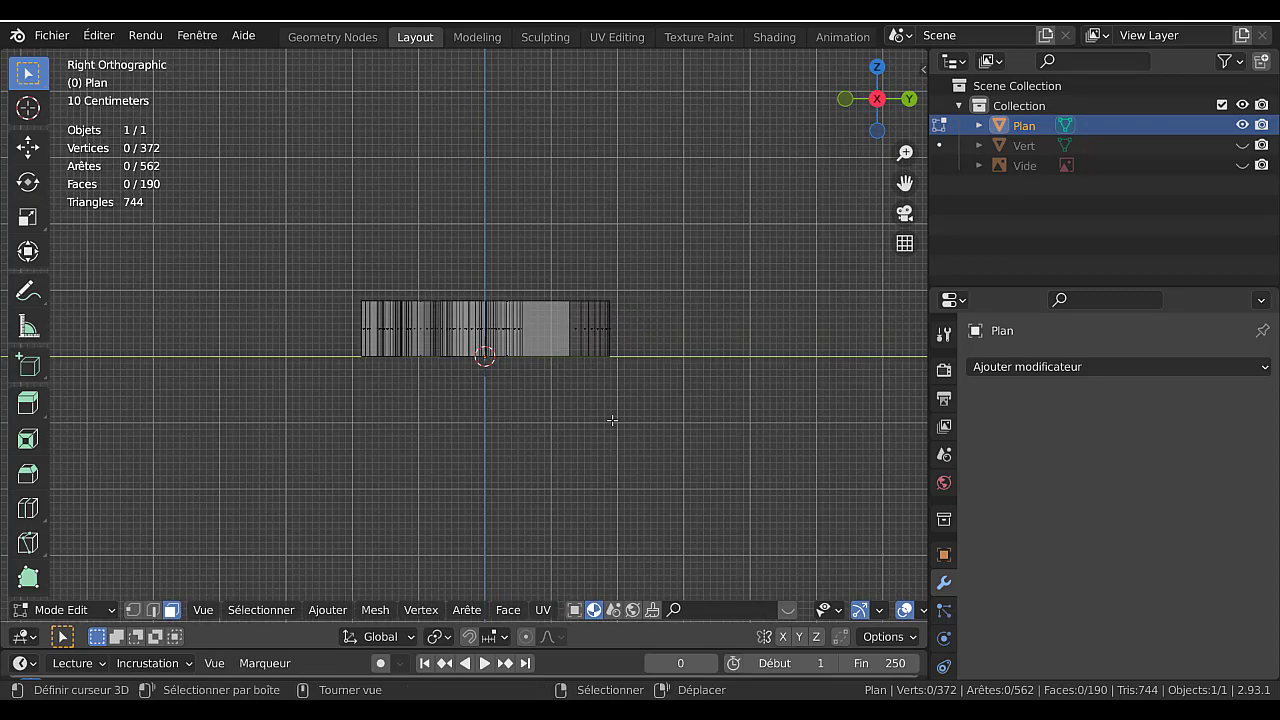
key("1")
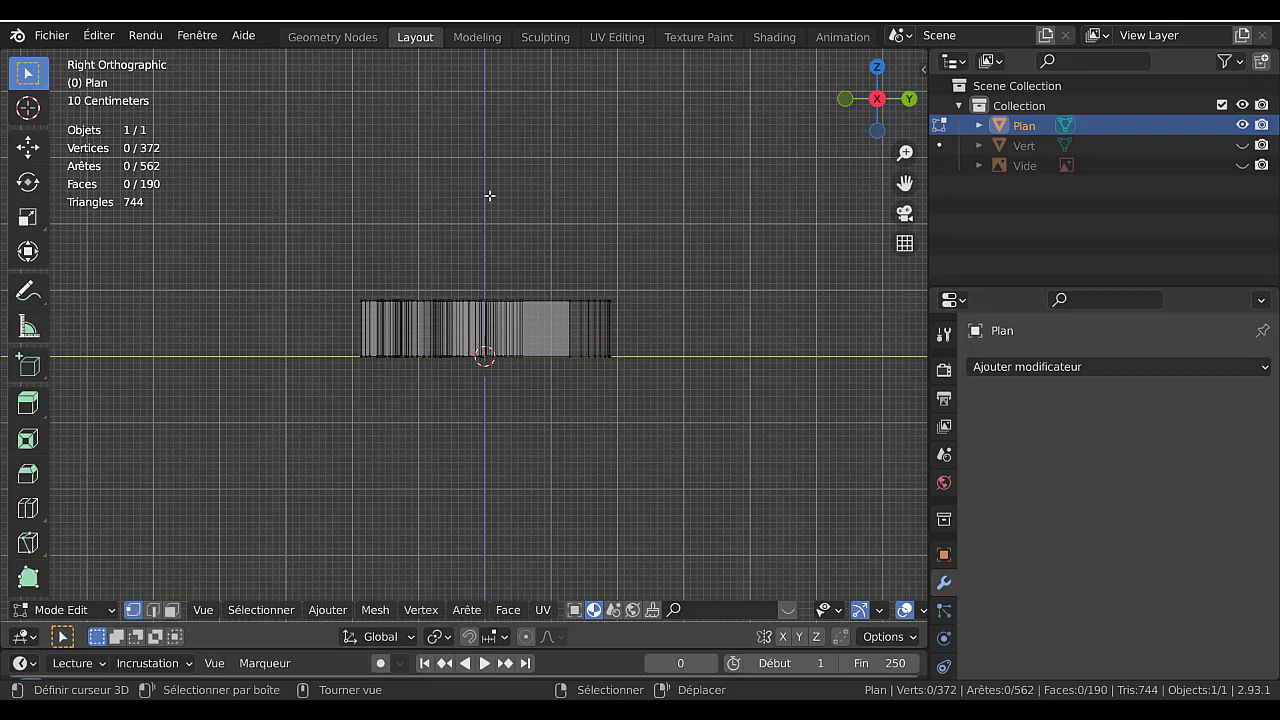
key("c")
mouse_move(375, 290)
left_mouse_down()
mouse_move(410, 304)
mouse_move(633, 304)
left_mouse_up()
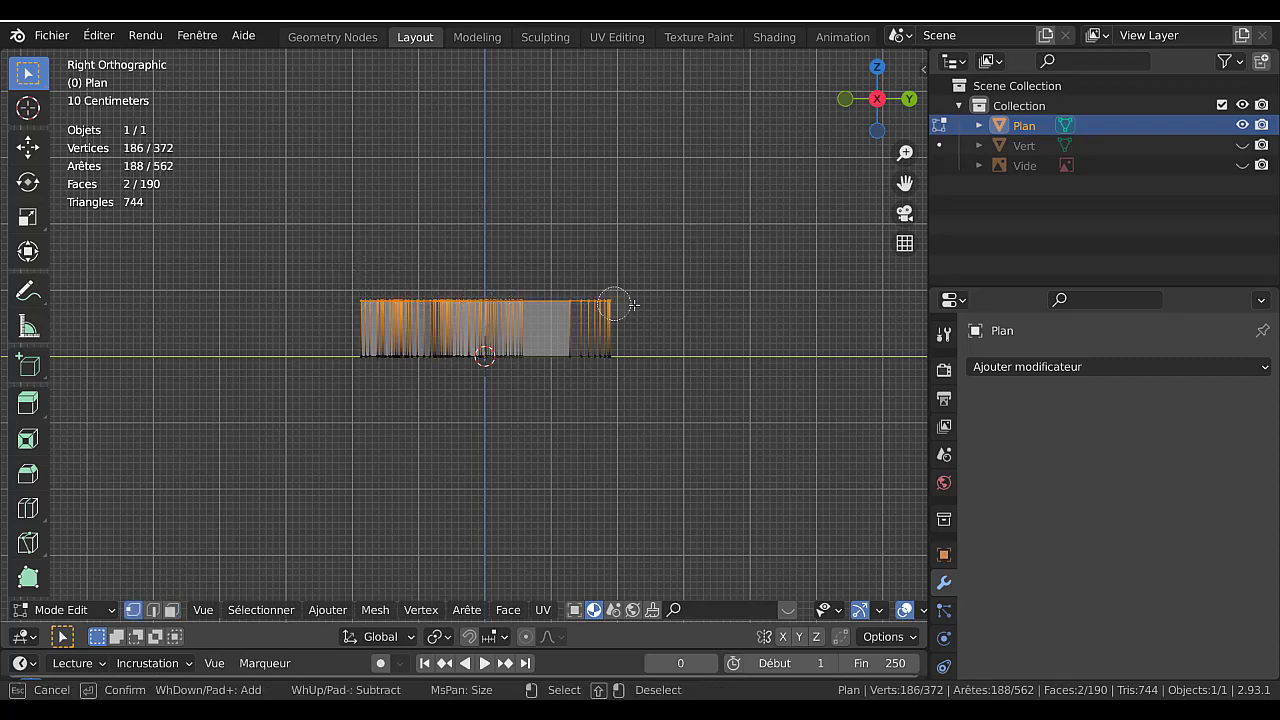
right_click(633, 304)
key("r")
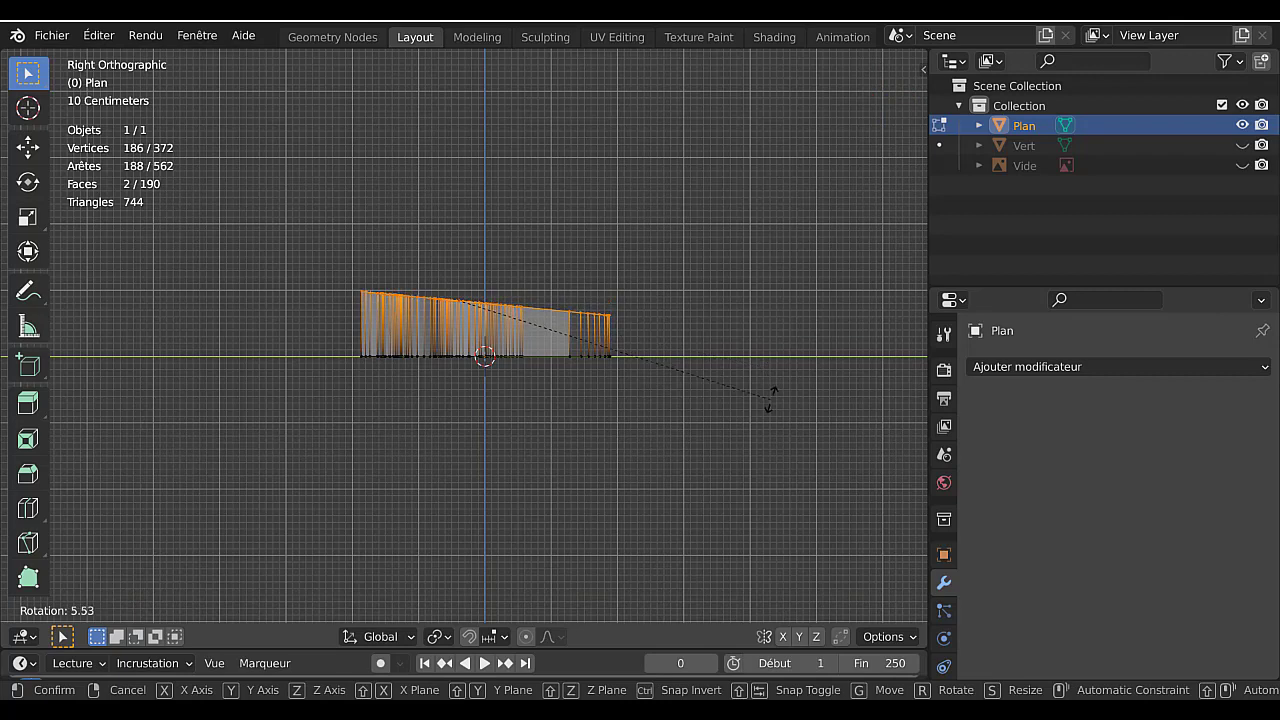
left_click(771, 402)
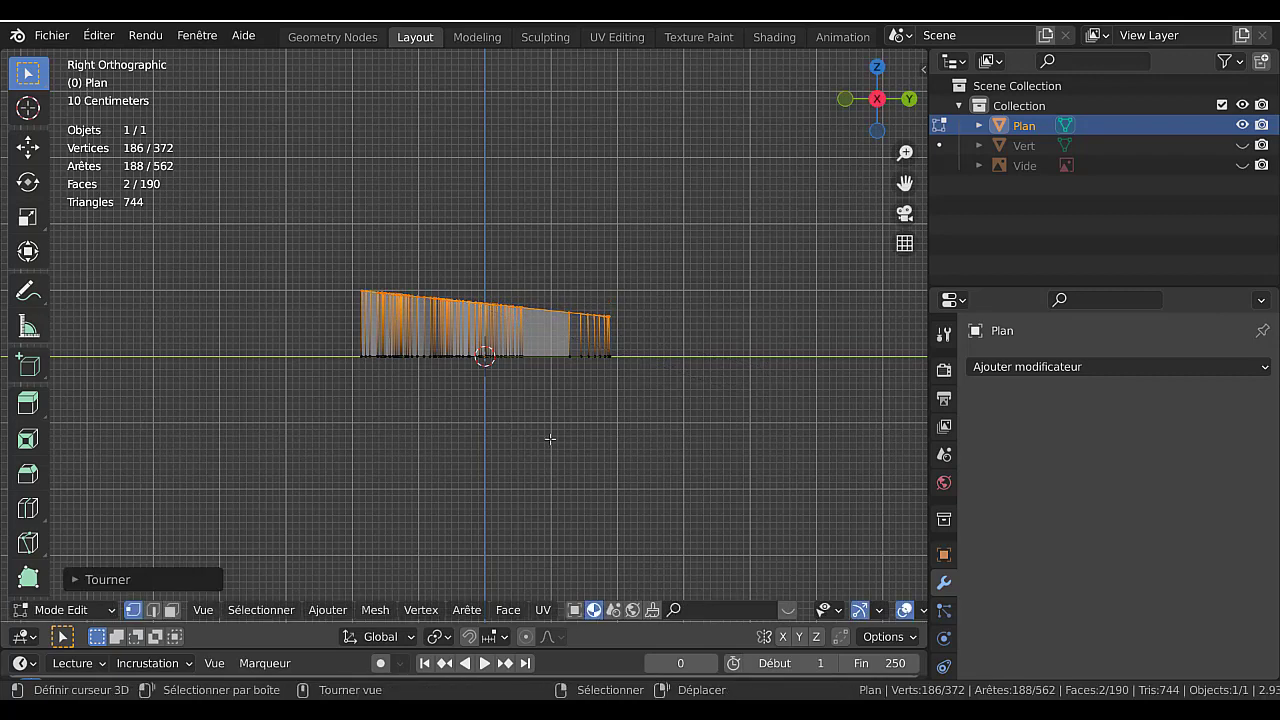
- Circle-select the bridge's lower vertices and rotate them in the opposite direction to taper the thickness symmetrically
key("alt+a")
key("c")
mouse_move(409, 400)
left_mouse_down()
mouse_move(354, 349)
mouse_move(583, 374)
mouse_move(546, 362)
left_mouse_up()
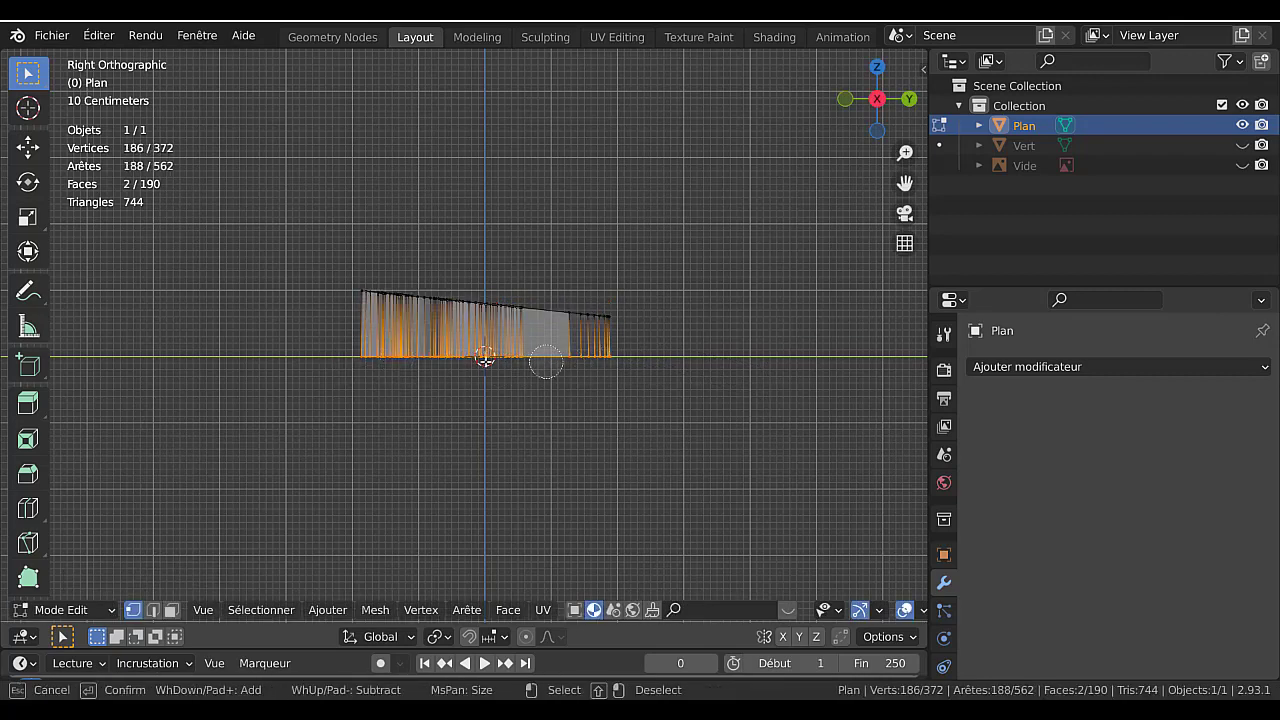
key("Escape")
key("r")
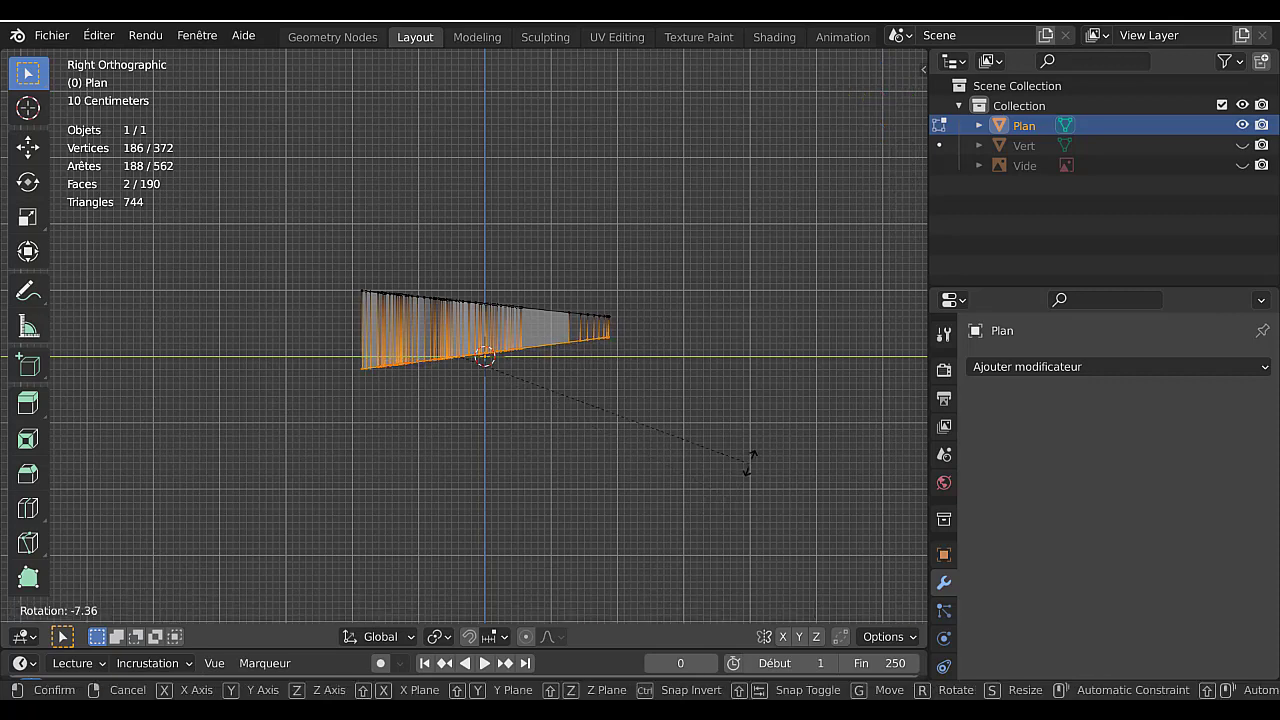
left_click(748, 473)
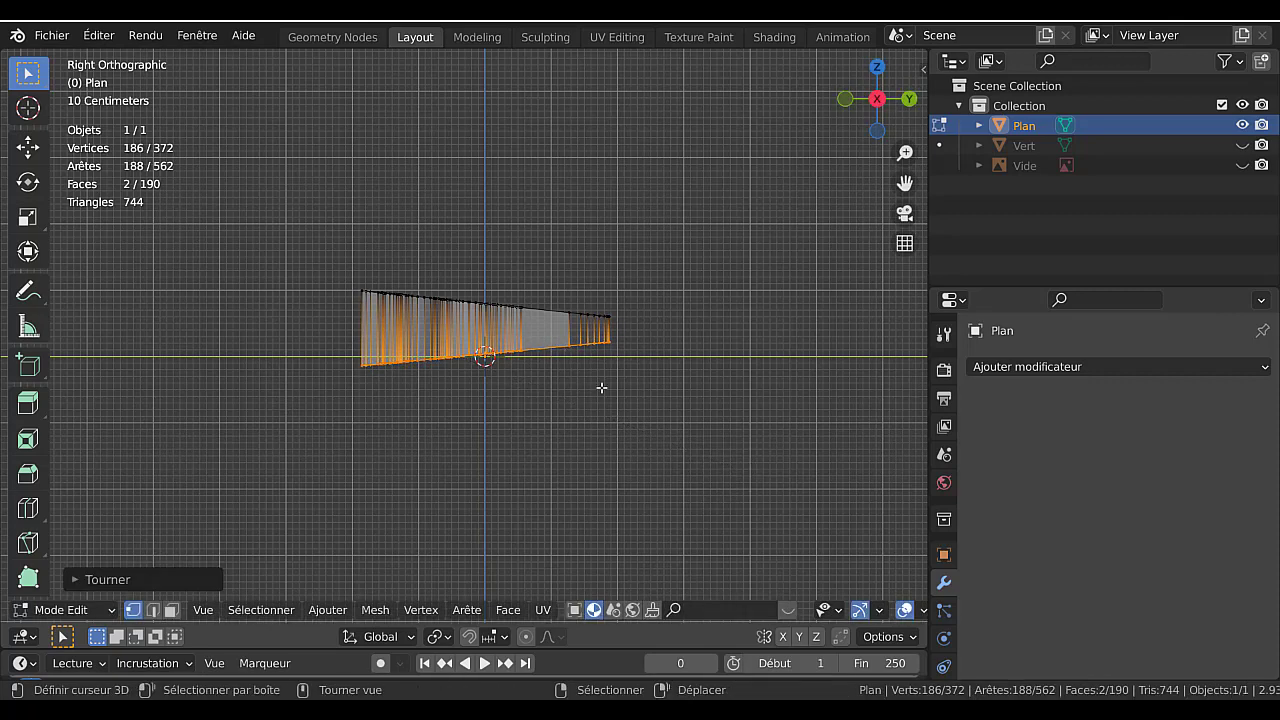
- Select the whole bridge mesh and scale it along Z to about 0.25 to thin it
key("a")
key("s")
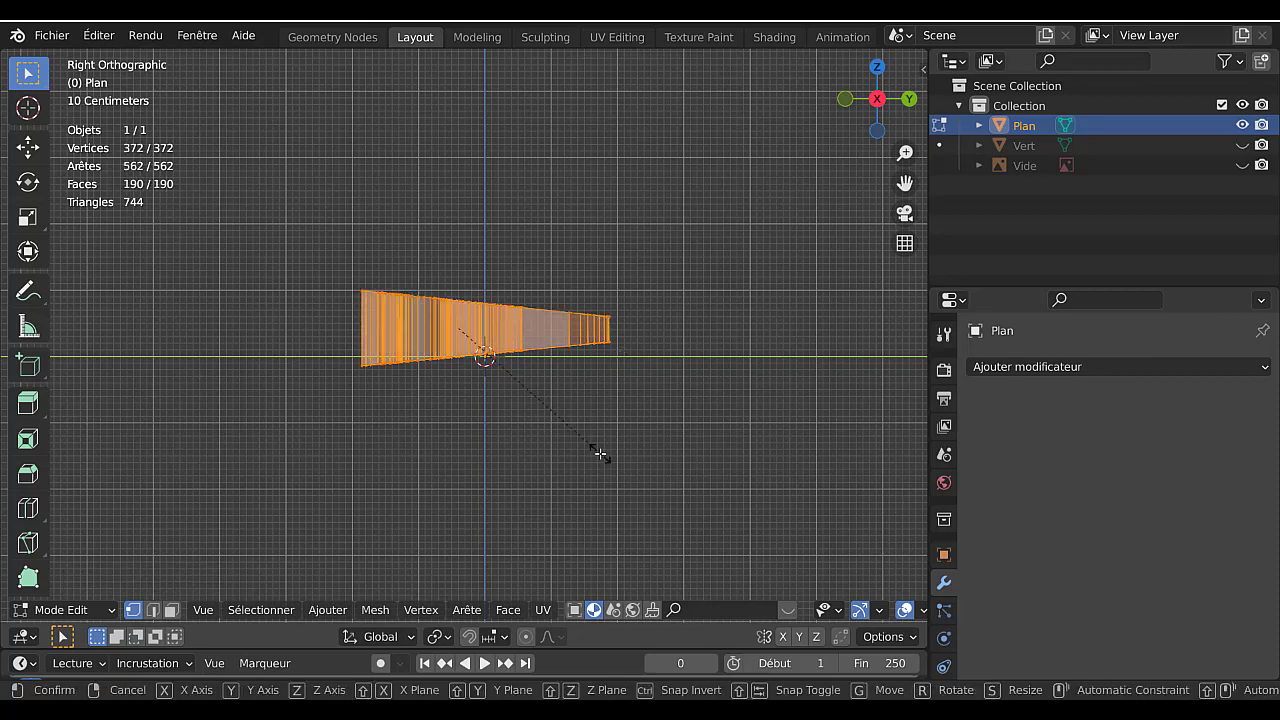
key("z")
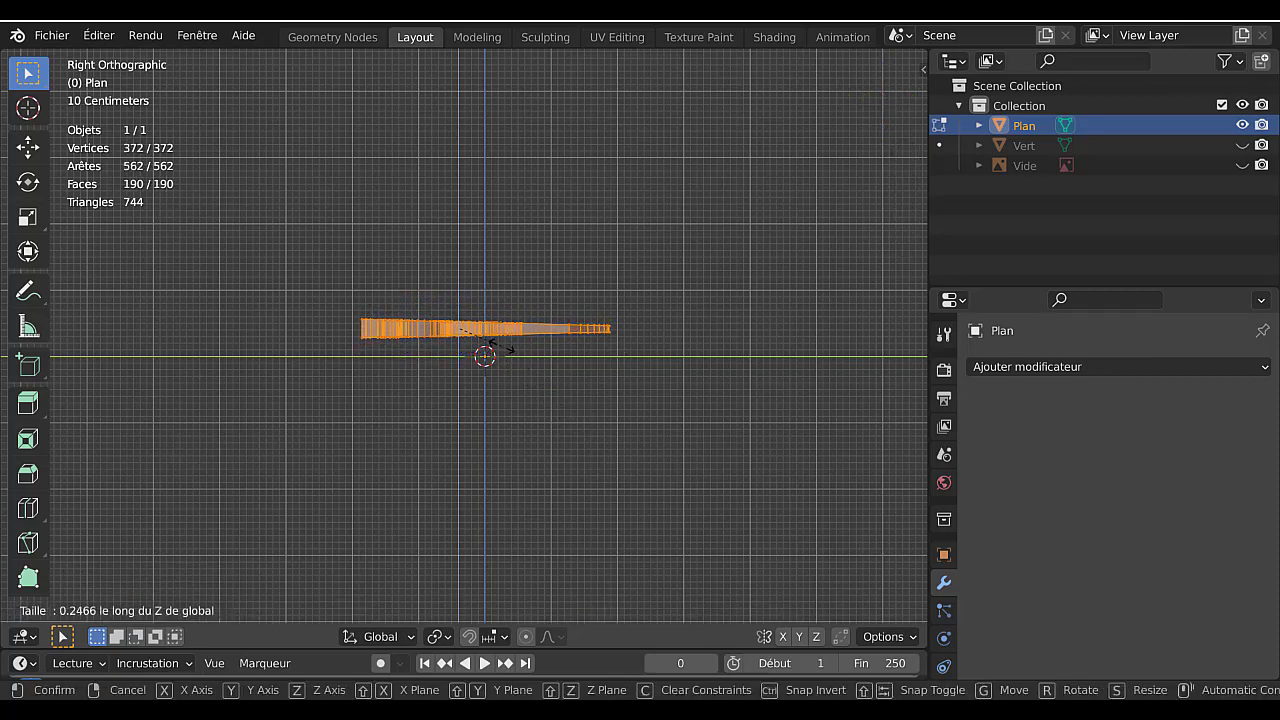
left_click(499, 343)
key("Tab")
middle_click_drag(499, 343, 532, 443)
key("alt+z")
- Flatten the bridge mesh further by scaling it along Z to about 0.5, and return to Object Mode
key("Tab")
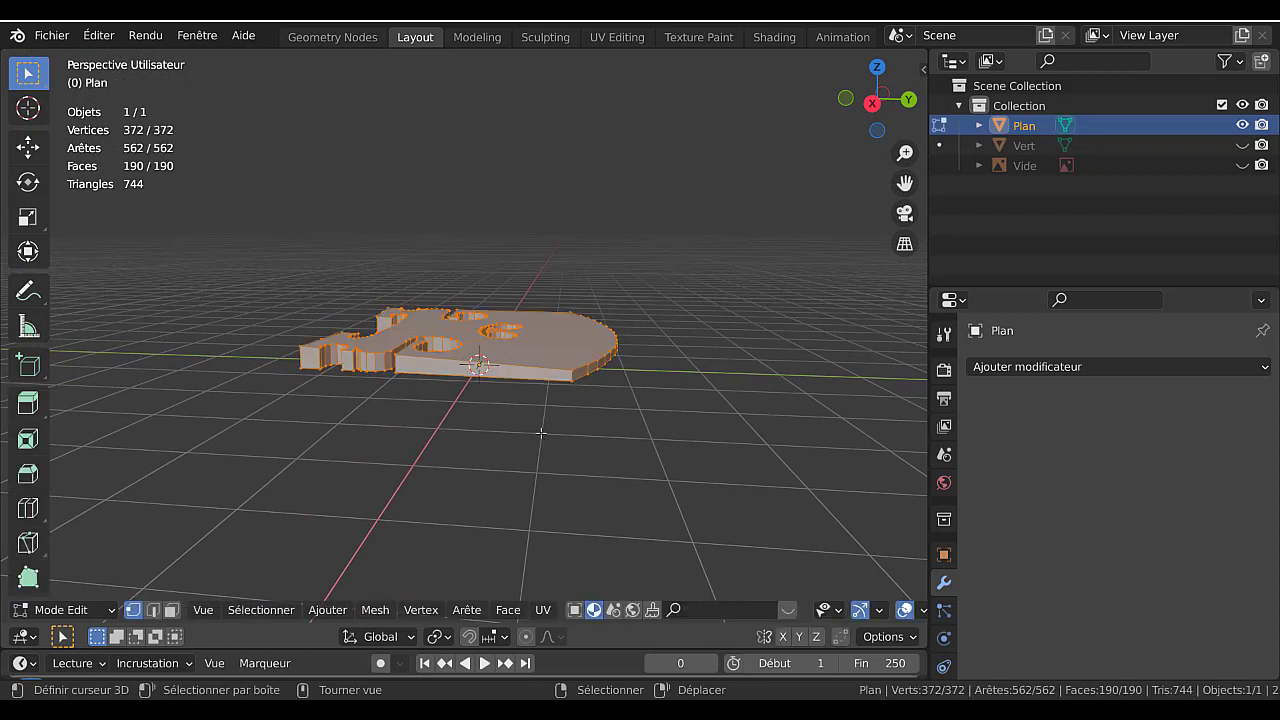
key("s")
key("z")
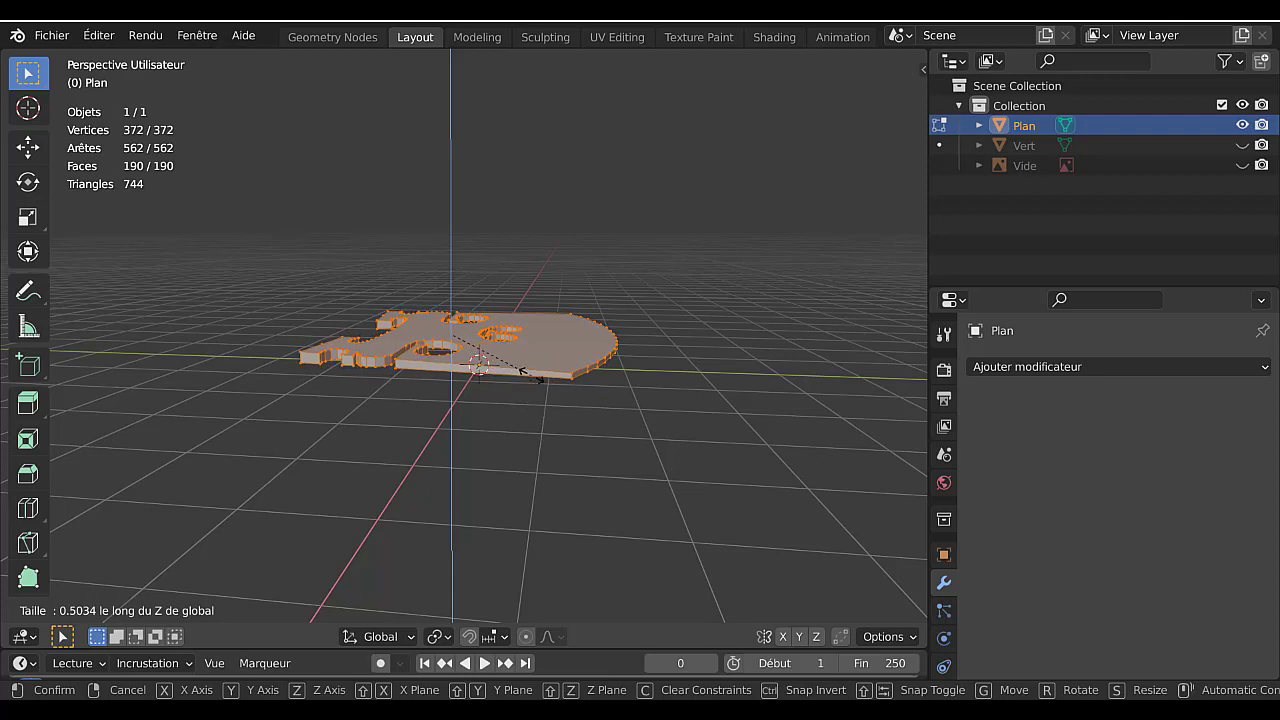
left_click(531, 375)
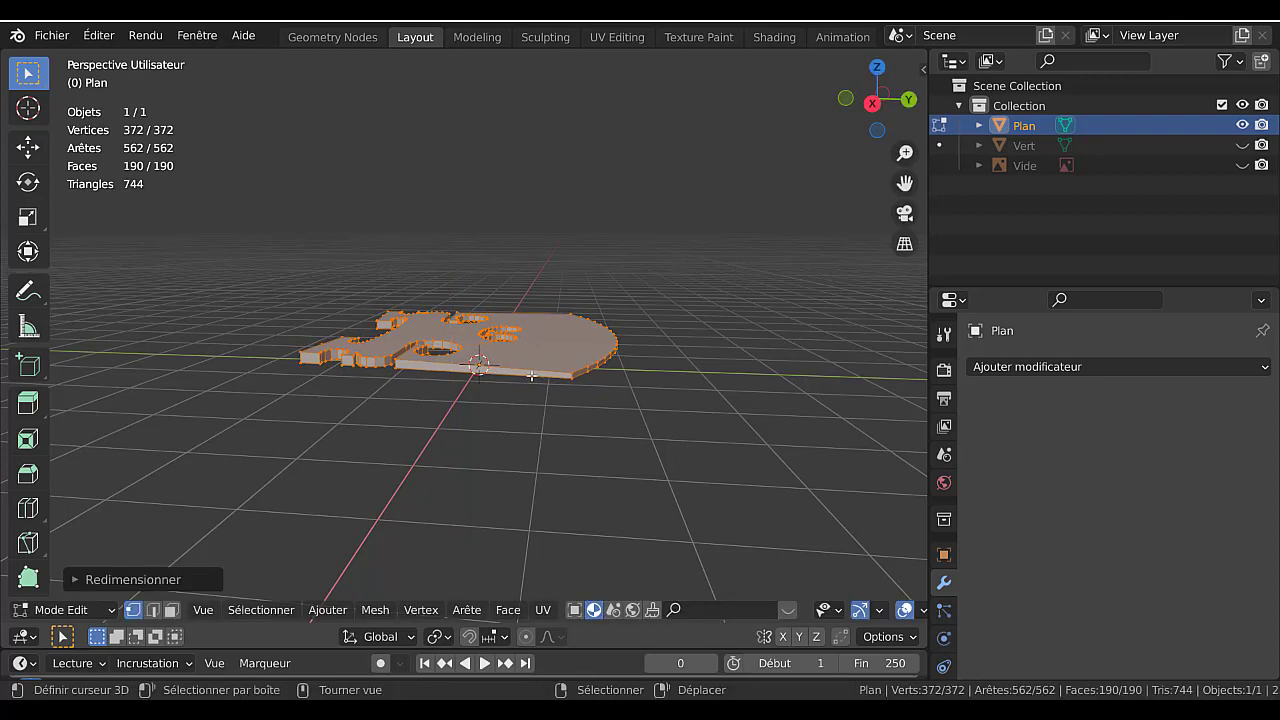
key("Tab")
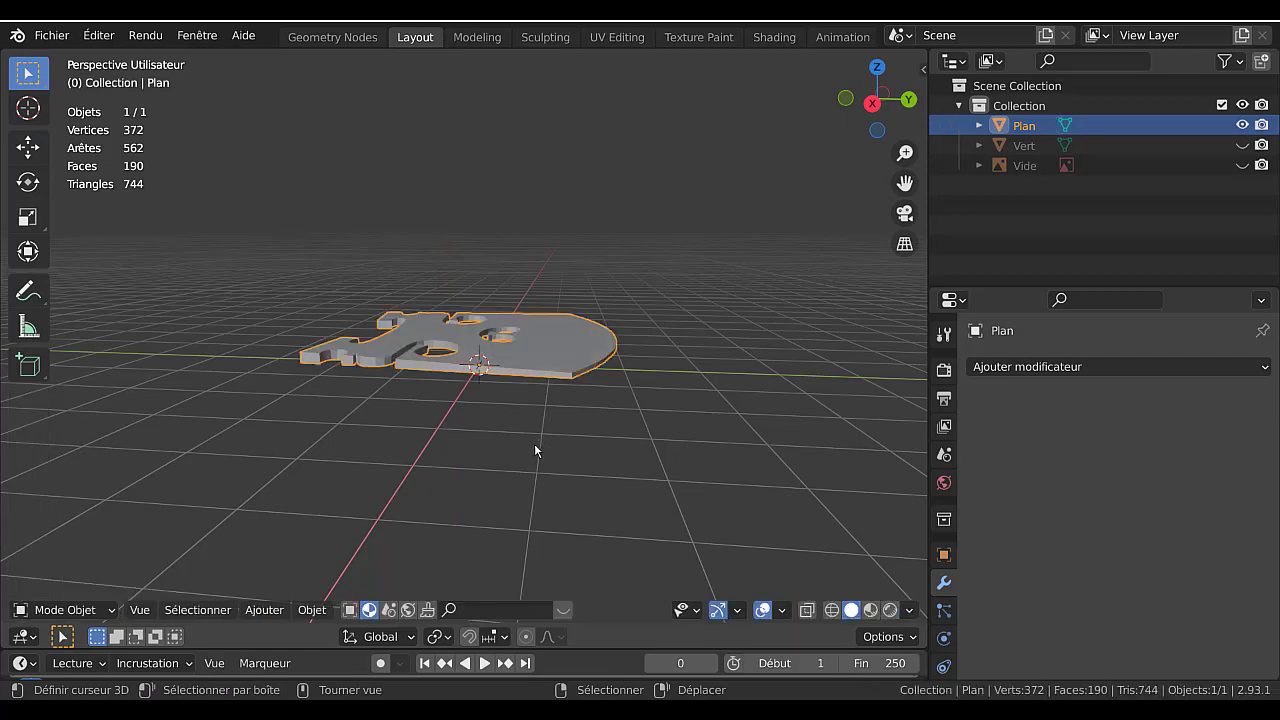
middle_click_drag(474, 433, 538, 423)
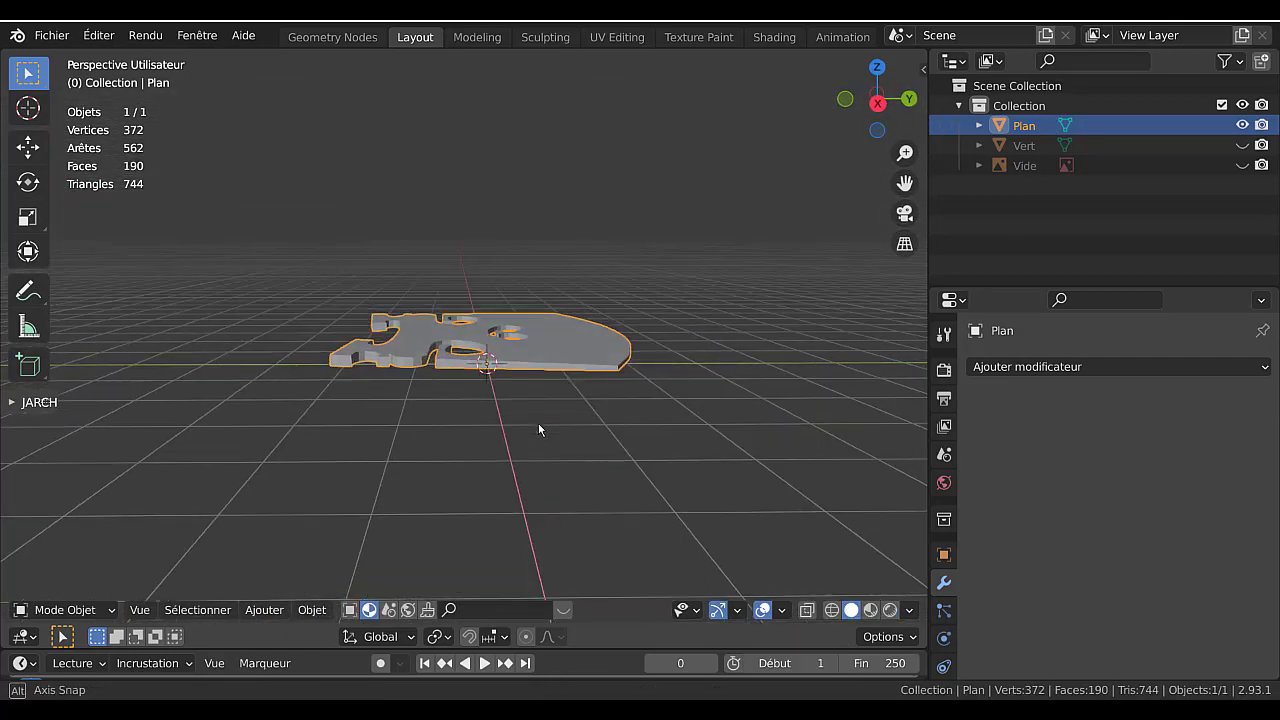
key("Tab")
key("Tab")
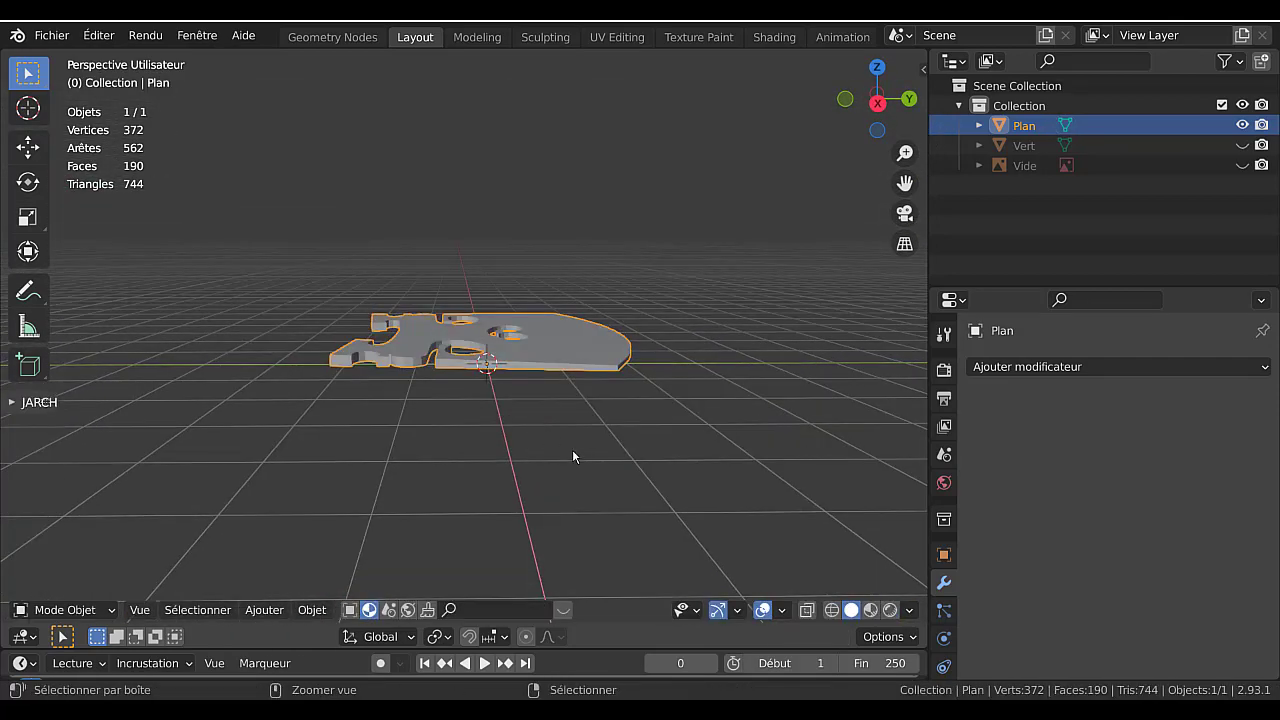
- Undo both Z scalings of the bridge mesh in Edit Mode
key("Tab")
key("ctrl+z")
key("ctrl+z")
key("ctrl+z")
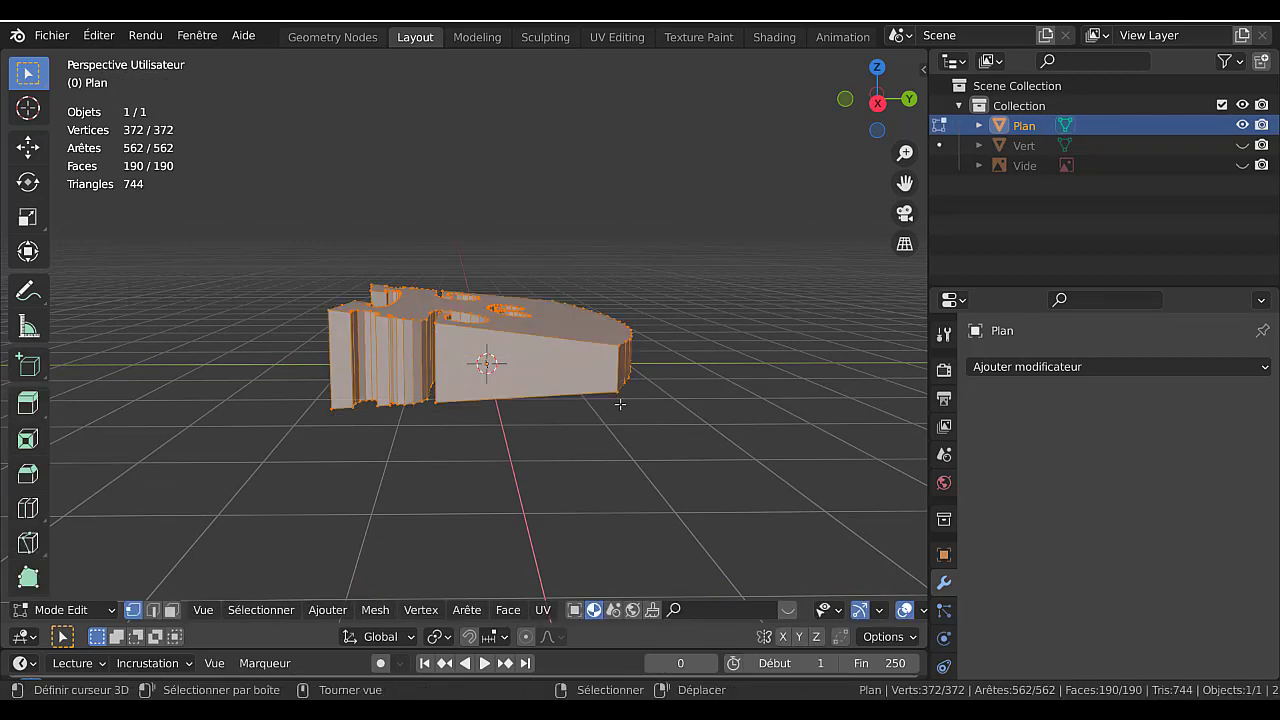
- In the right side view with X-ray on, circle-select the upper vertices and rotate them about 2.5° more to steepen the taper
key("KP_1")
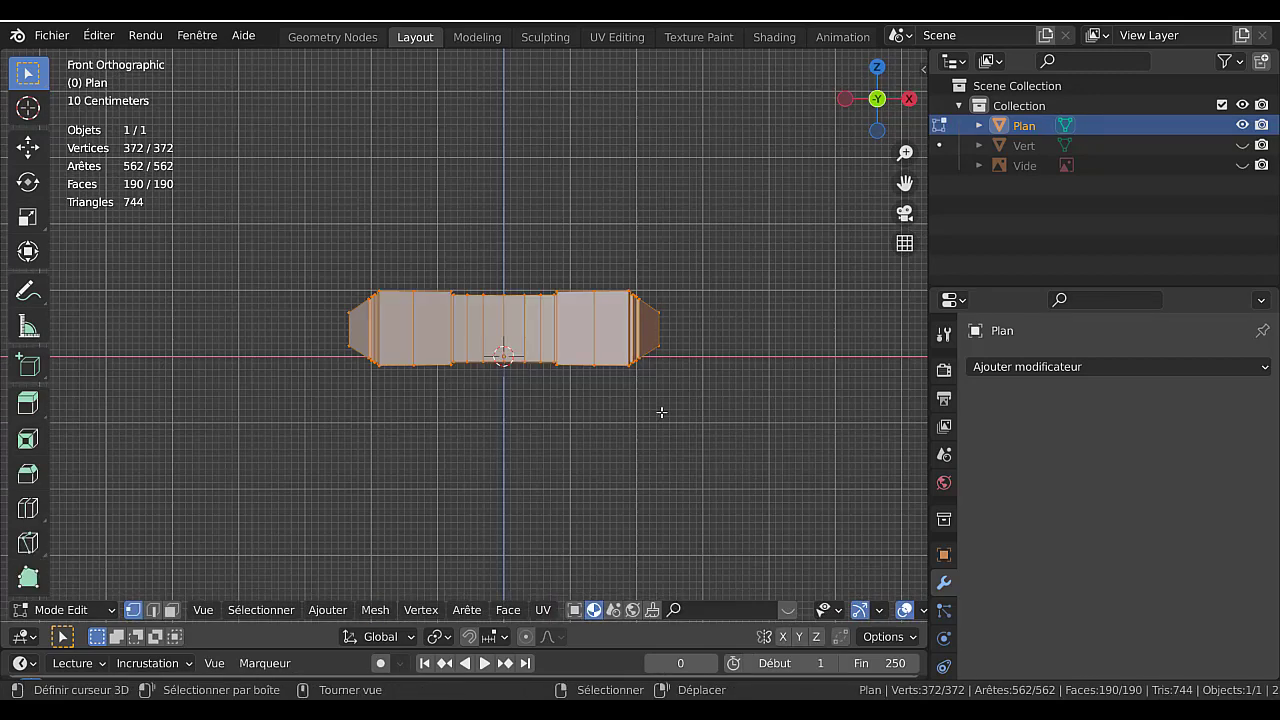
key("KP_3")
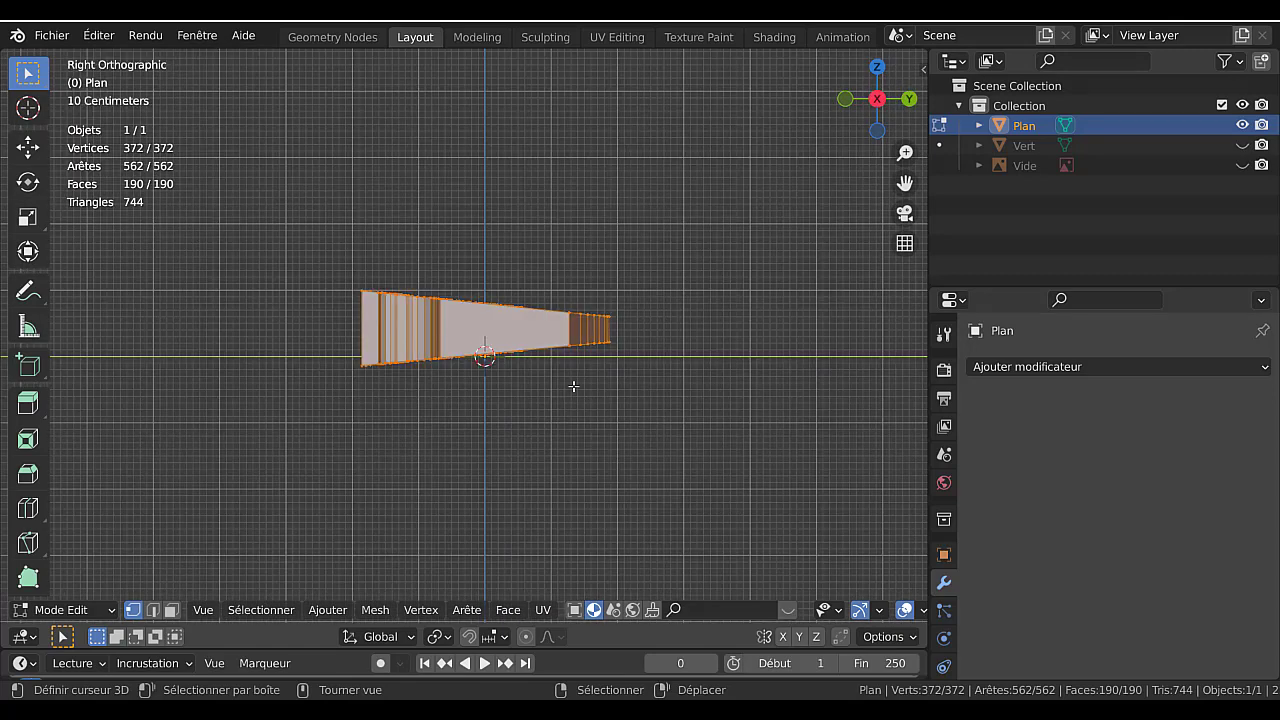
left_click(612, 249)
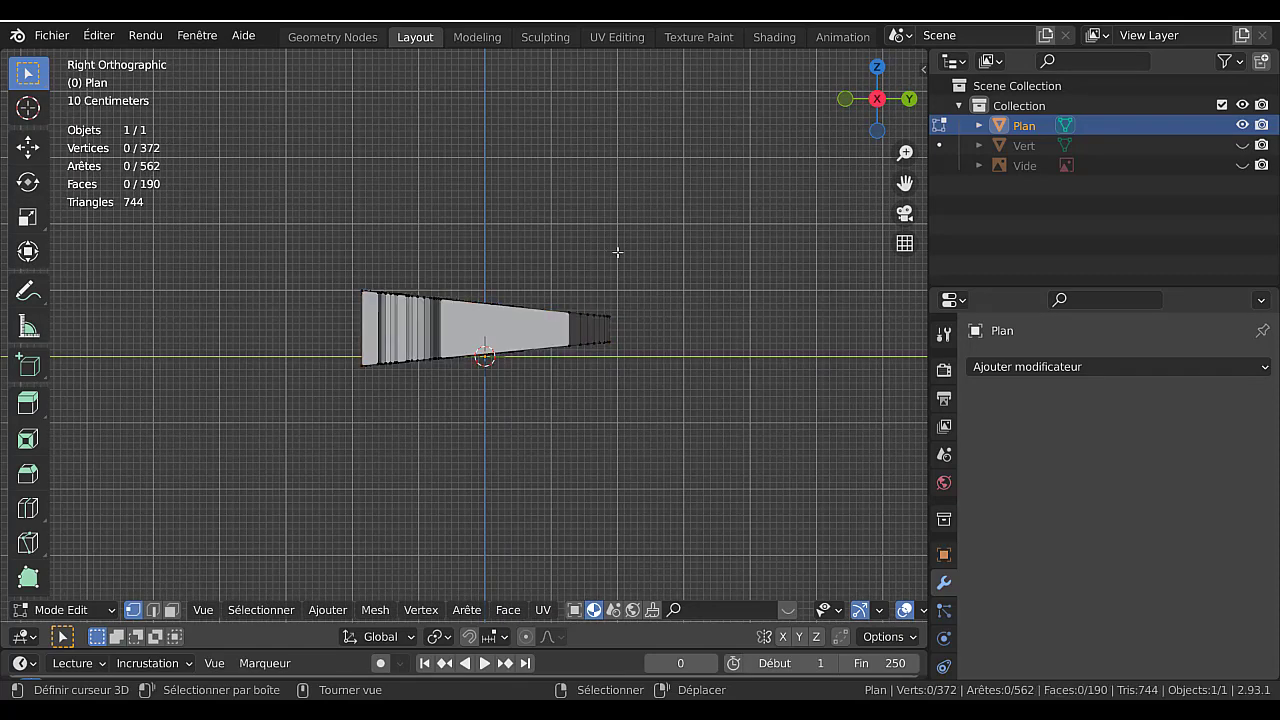
key("c")
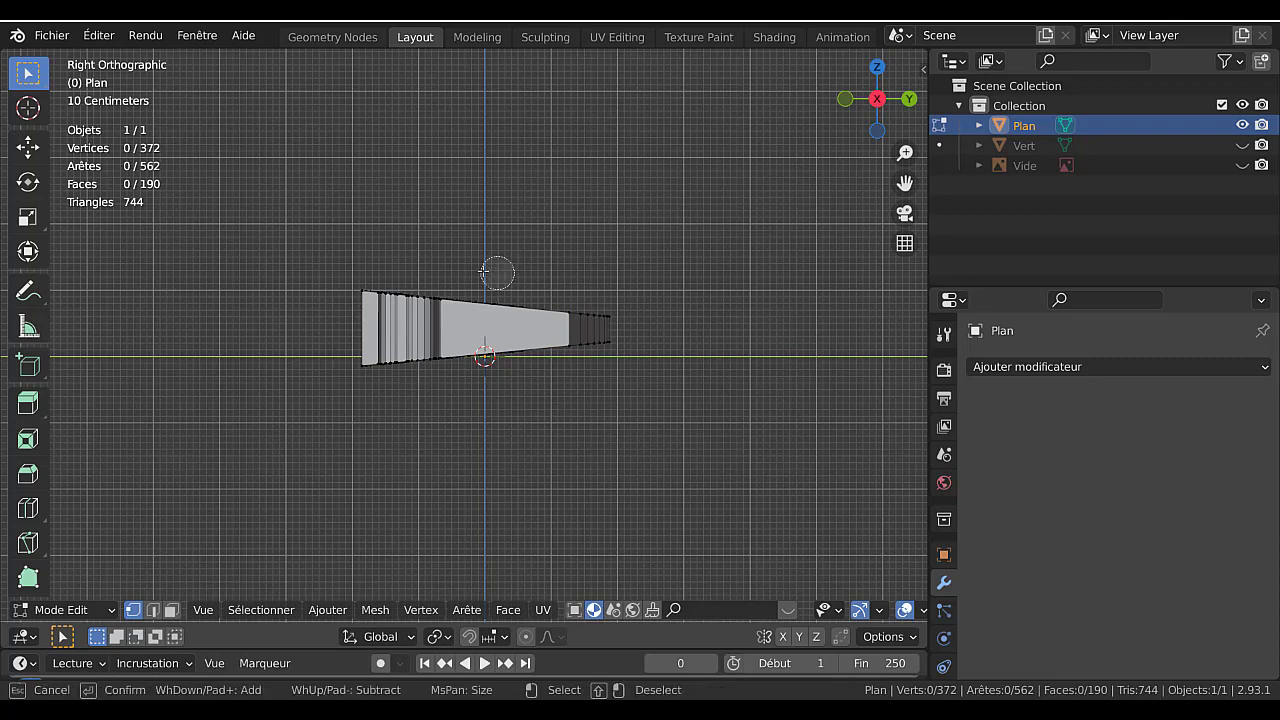
key("Escape")
key("alt+z")
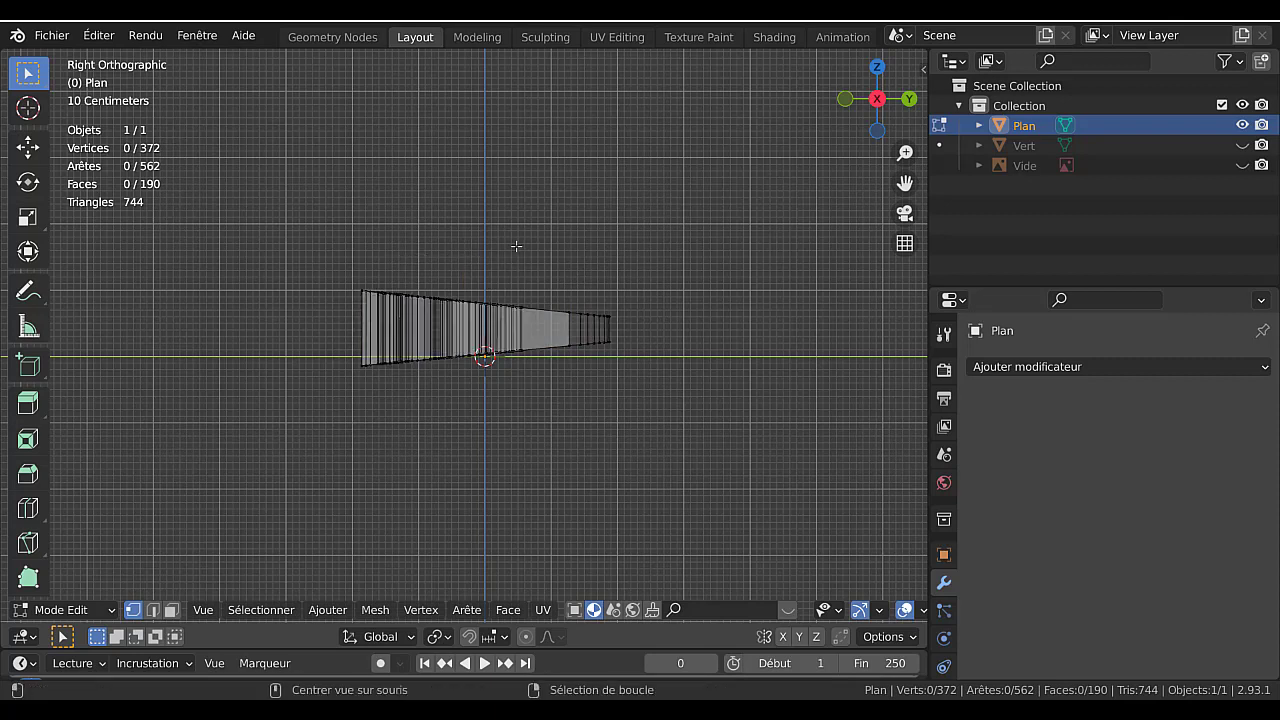
key("c")
left_click(352, 289)
left_click_drag(352, 289, 623, 309)
key("Escape")
key("r")
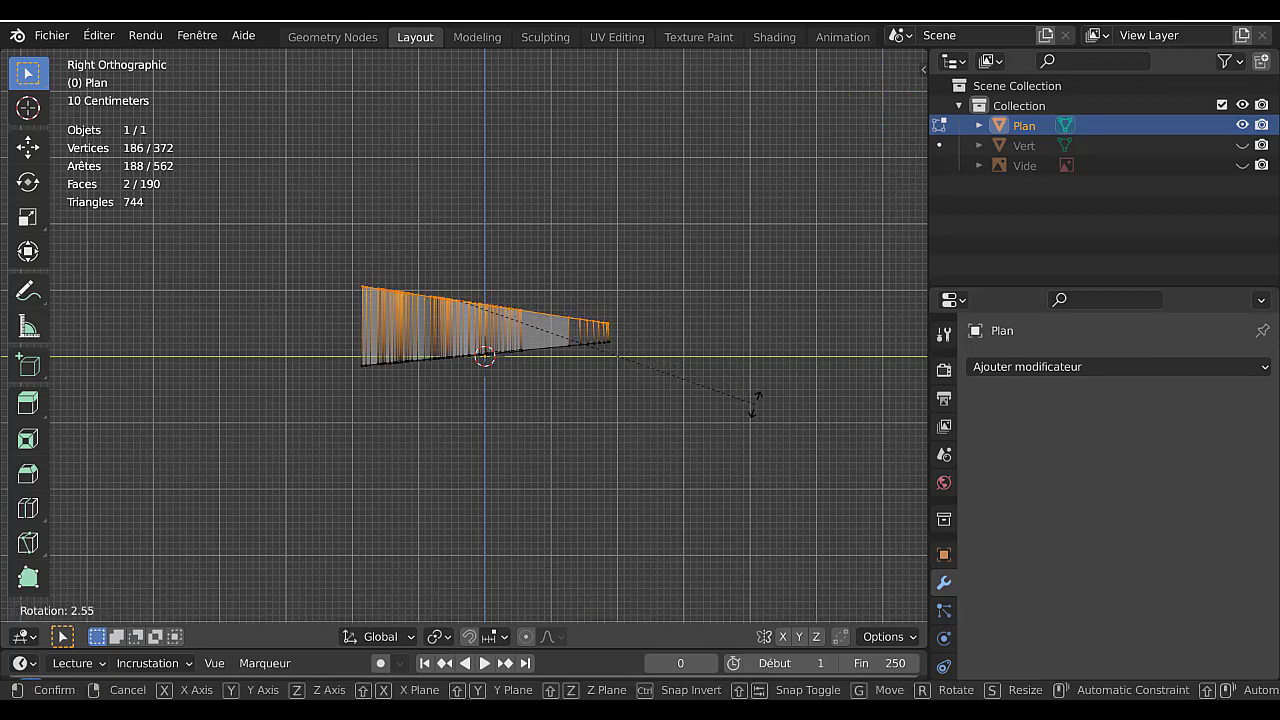
left_click(751, 403)
- Circle-select the bridge's lower-side vertices in the right side view, rotate them about -1.3°, and return to Object Mode
key("alt+a")
key("c")
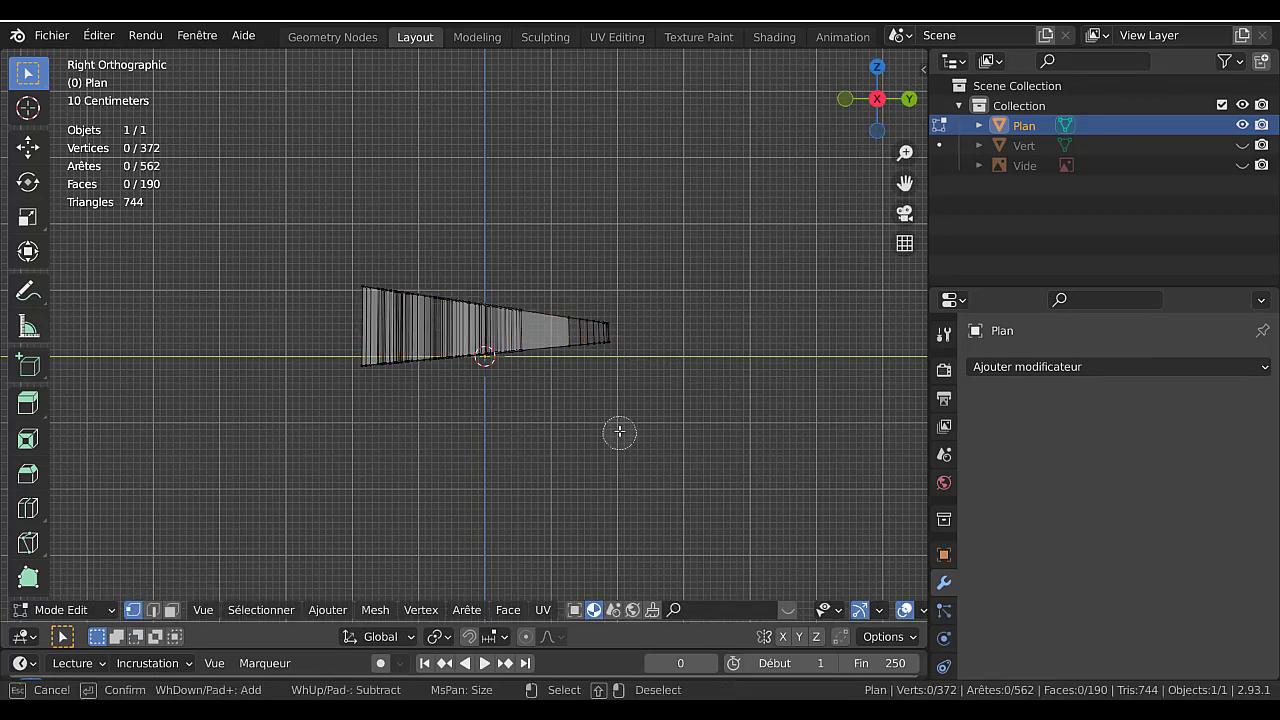
mouse_move(604, 355)
left_mouse_down()
mouse_move(603, 343)
mouse_move(337, 377)
left_mouse_up()
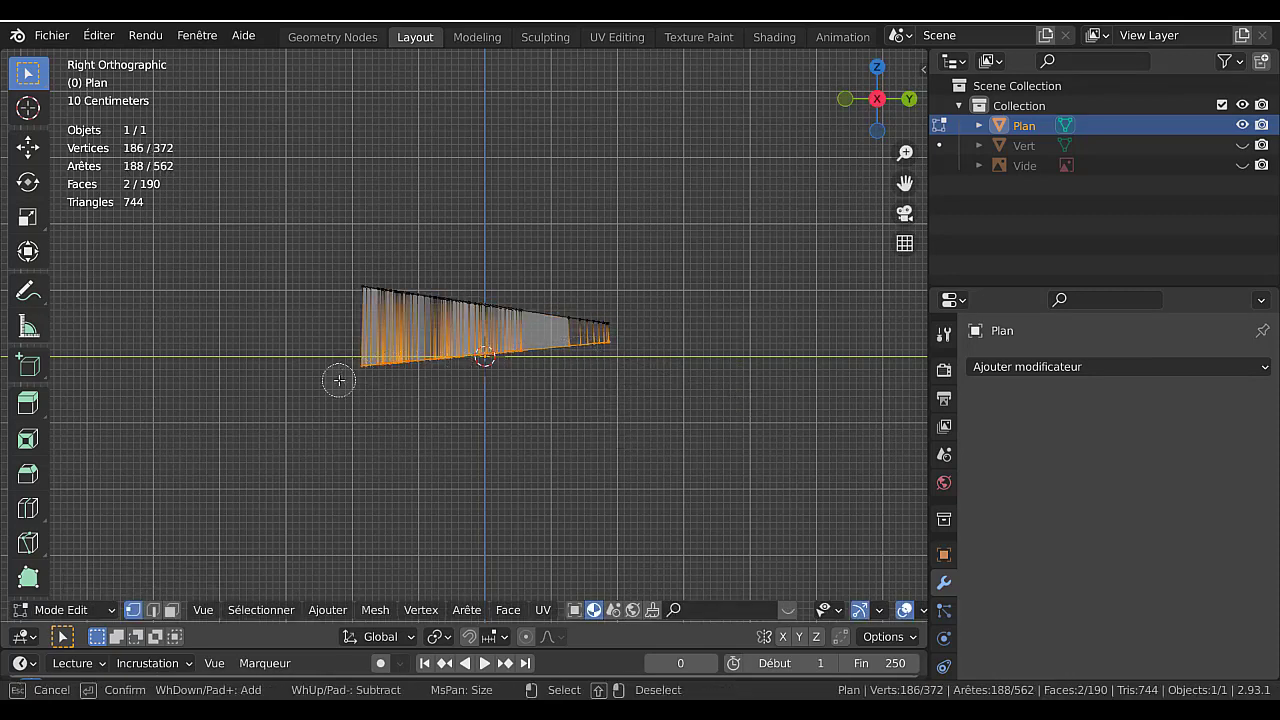
key("Escape")
key("r")
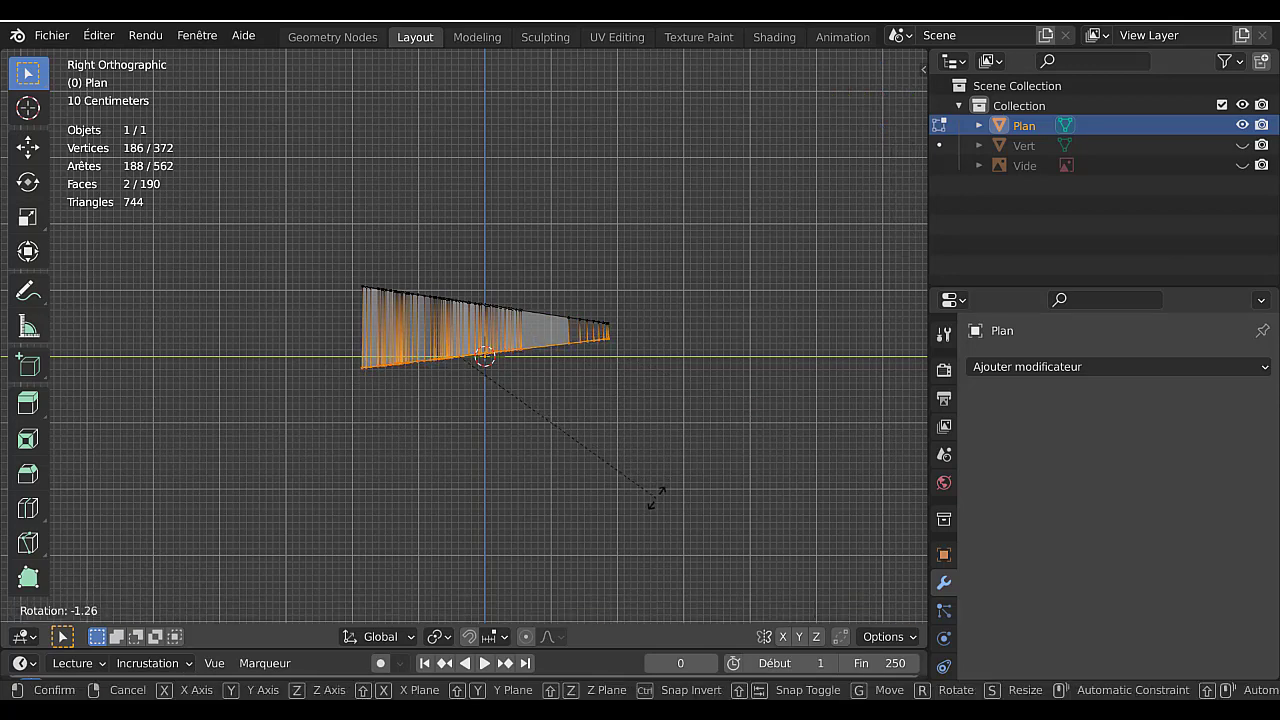
left_click(637, 488)
key("Tab")
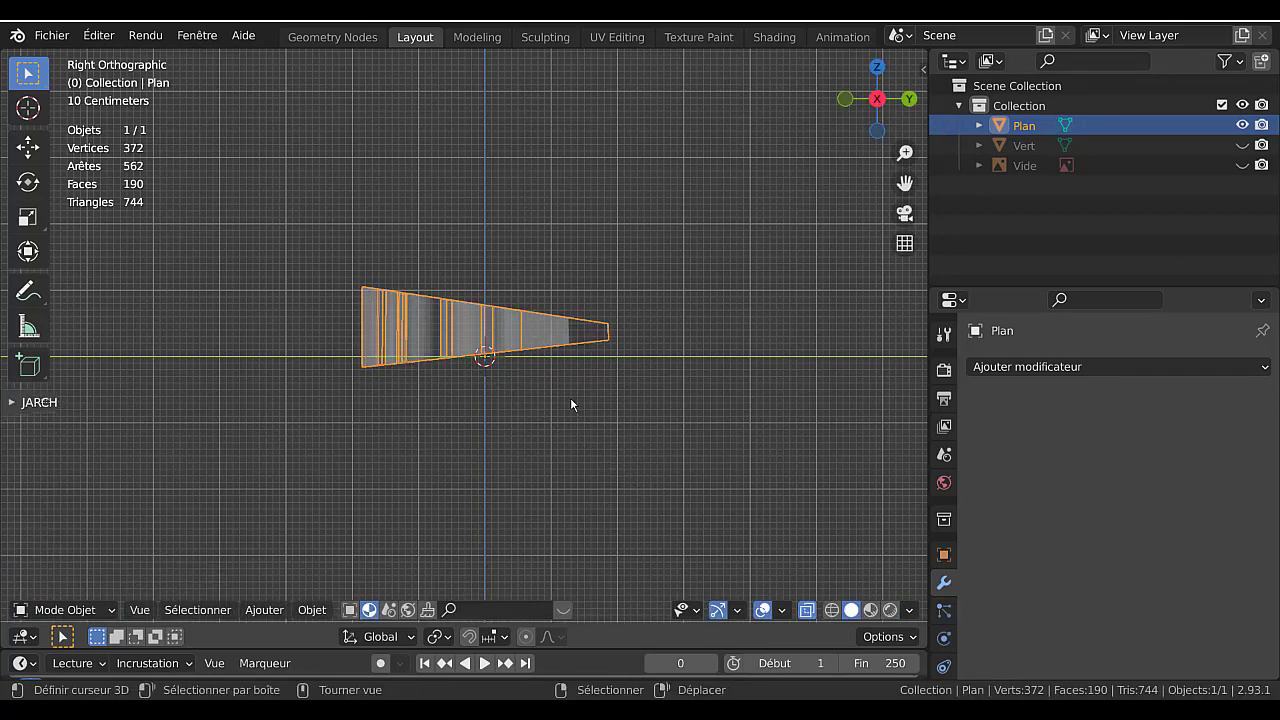
- Thin the whole bridge object by scaling it along Z to about 0.23
key("Tab")
key("Tab")
key("s")
key("z")
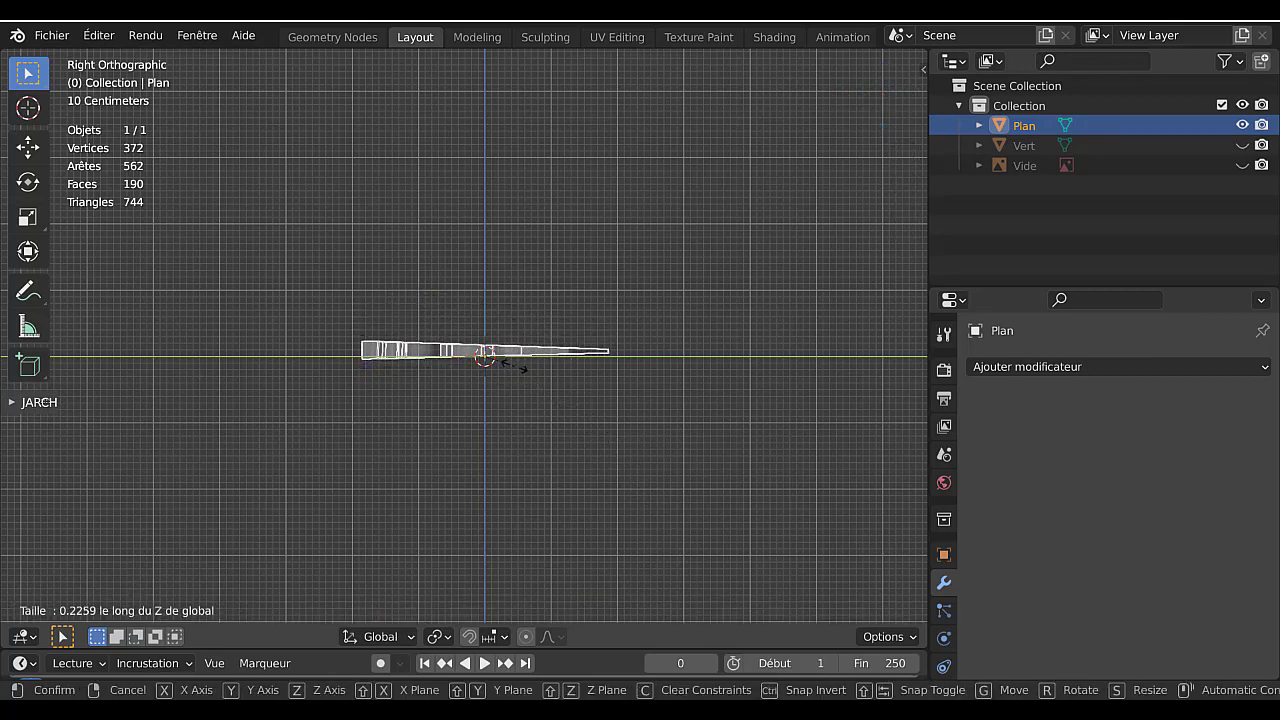
left_click(515, 367)
- Inspect the thinned bridge's outline and cutouts from above and in perspective, ending in Object Mode with its vertices deselected
key("Tab")
middle_click_drag(518, 366, 571, 455)
key("Tab")
key("Tab")
middle_click_drag(676, 401, 691, 506)
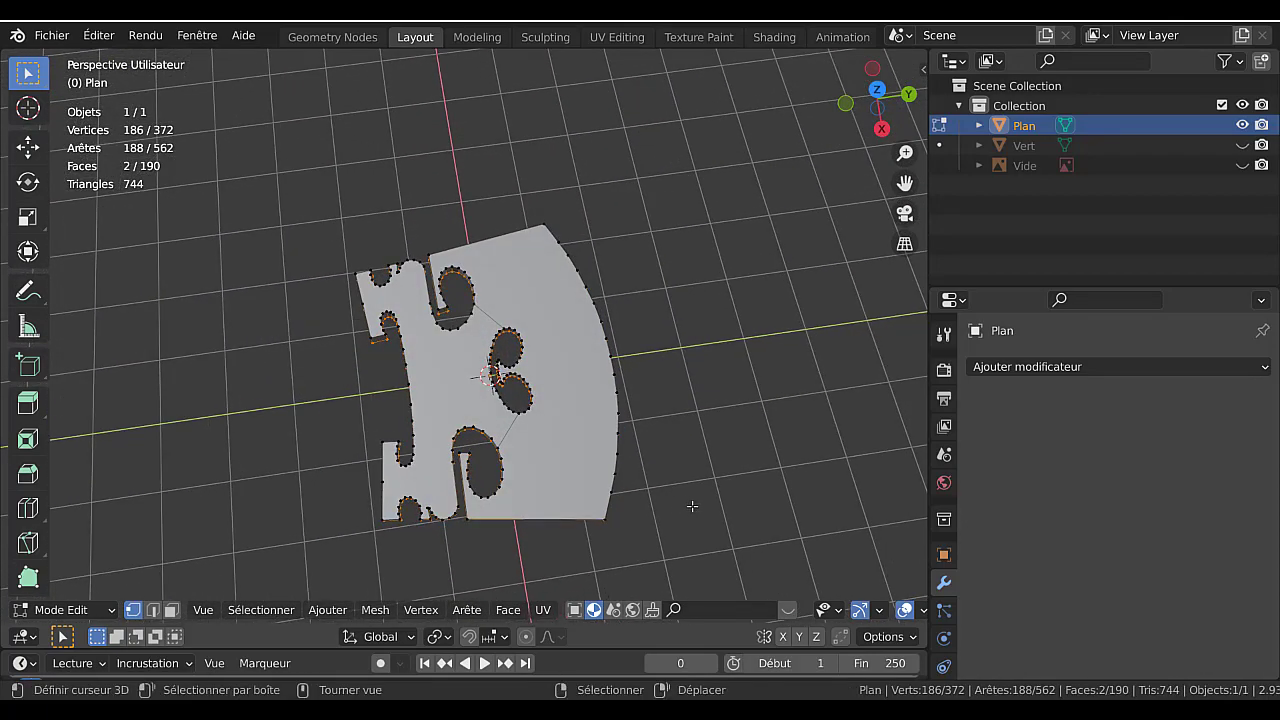
key("KP_7")
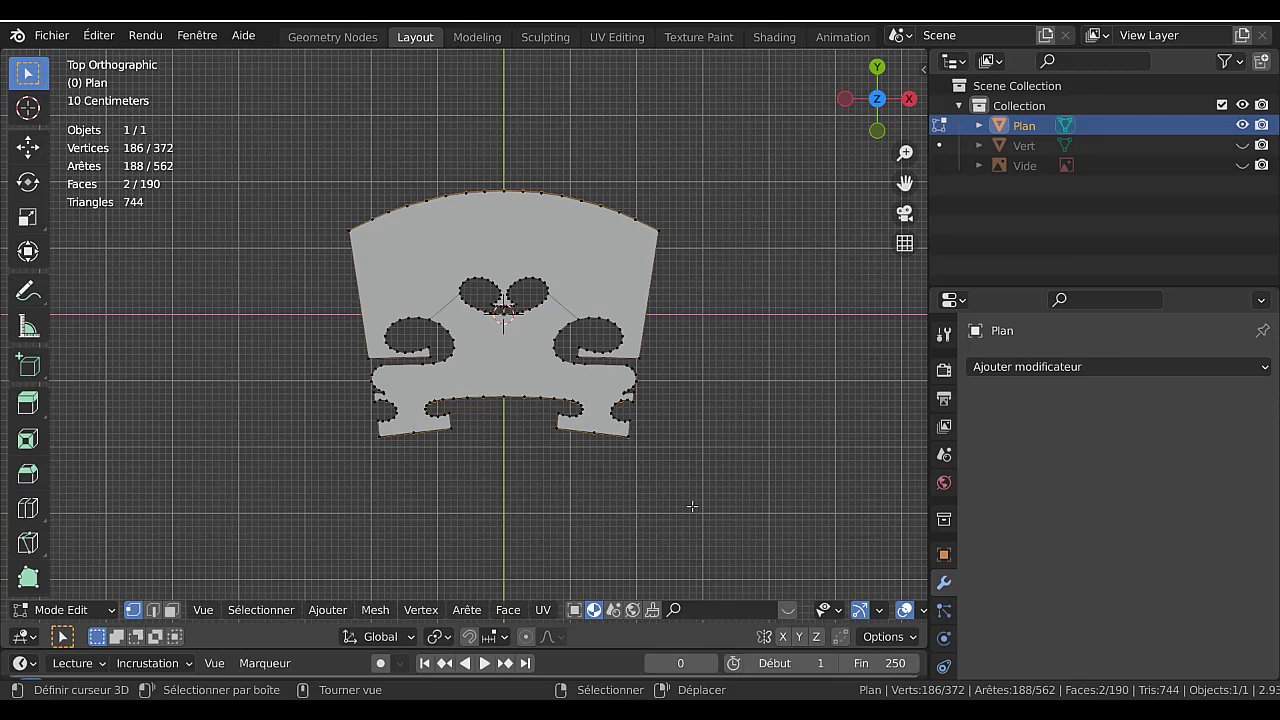
scroll(692, 506, "up", 2)
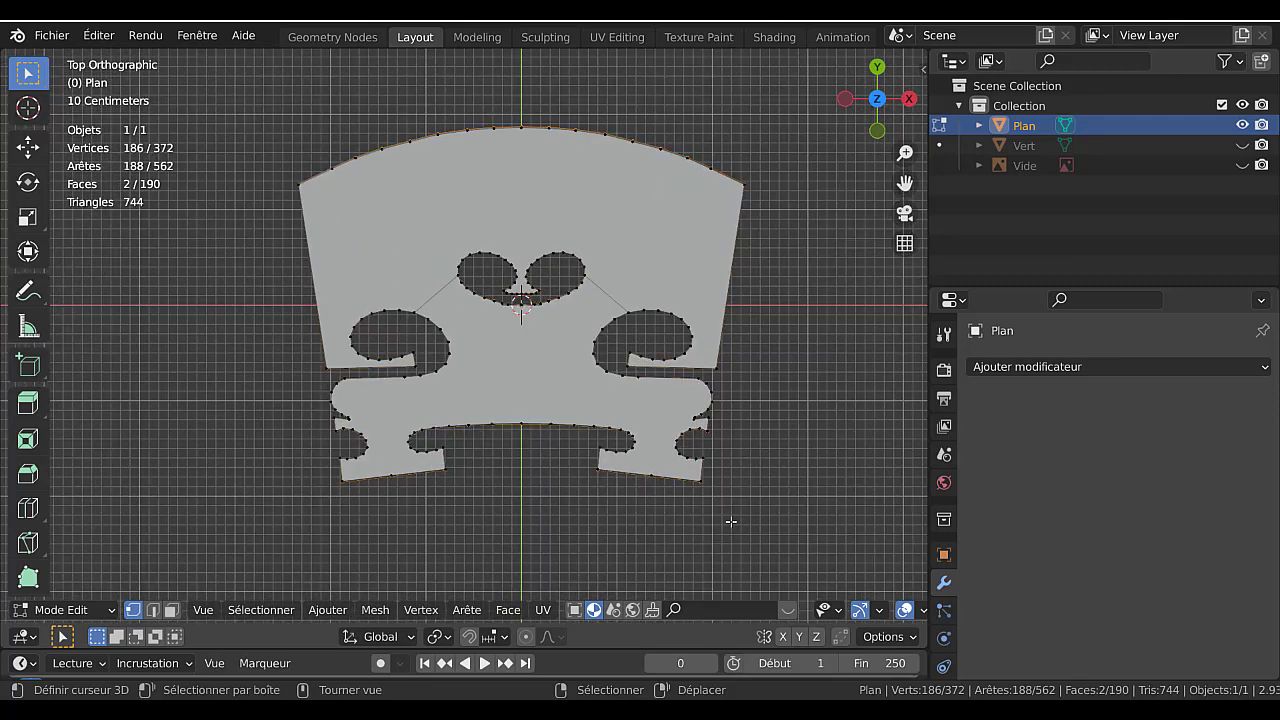
key("alt+a")
key("Tab")
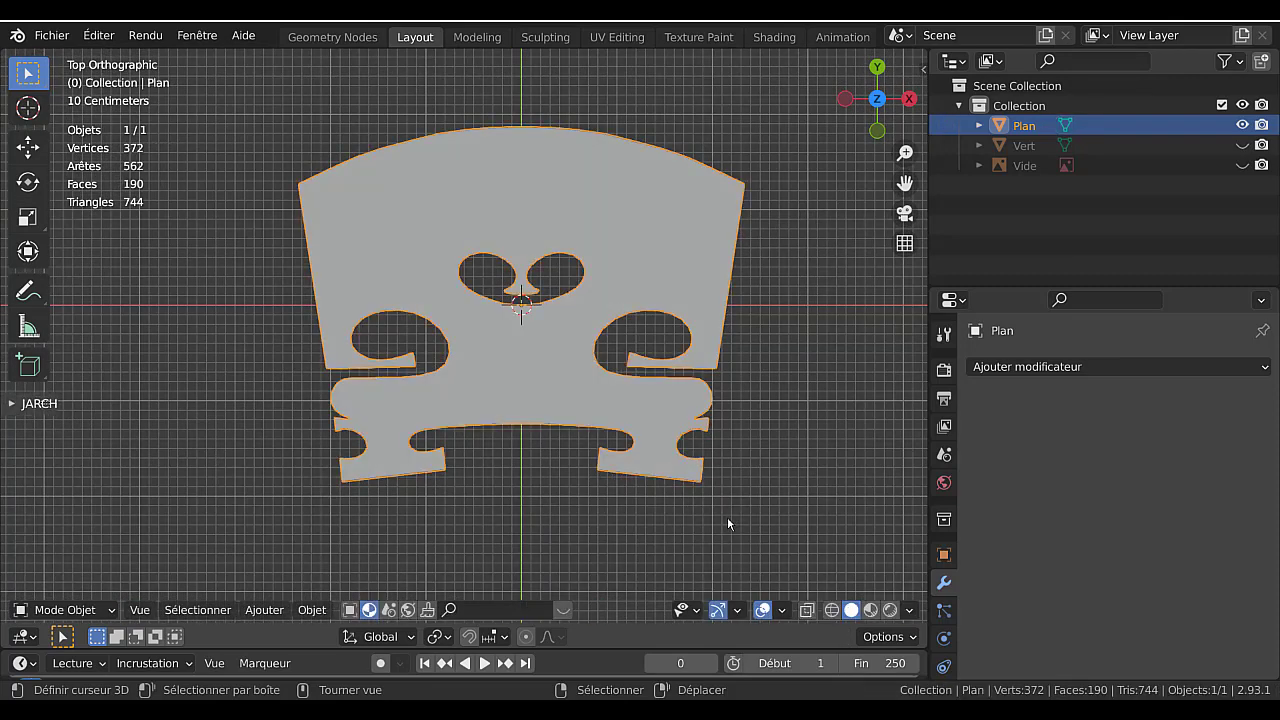
middle_click_drag(731, 522, 596, 484)
scroll(600, 429, "down", 4)
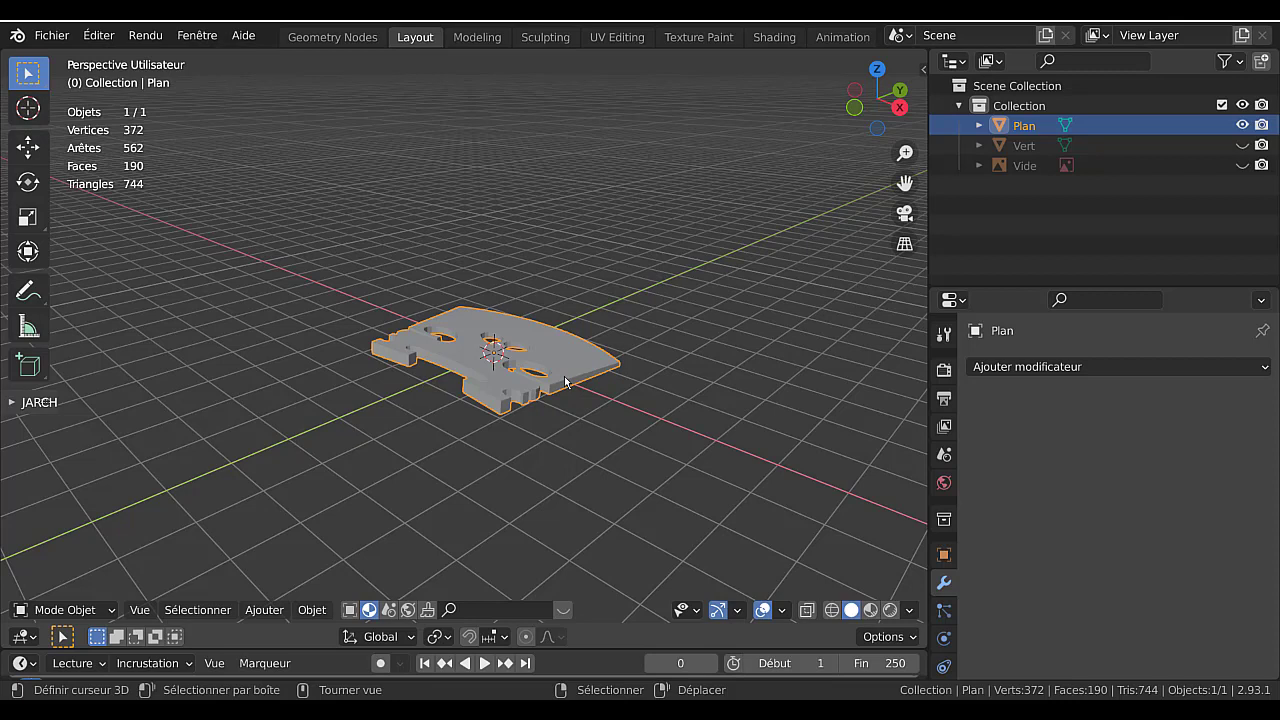
- Copy the bridge object and paste it into the Blender file that contains the violin body
key("ctrl")
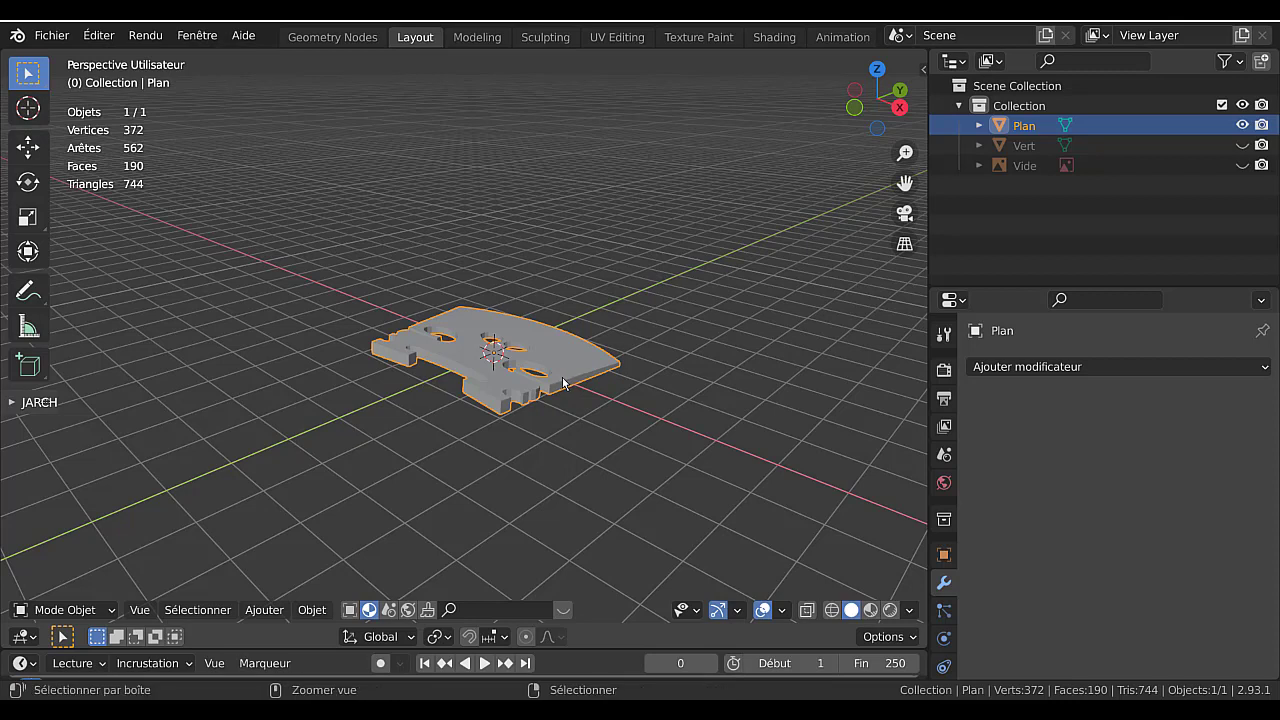
key("ctrl+c")
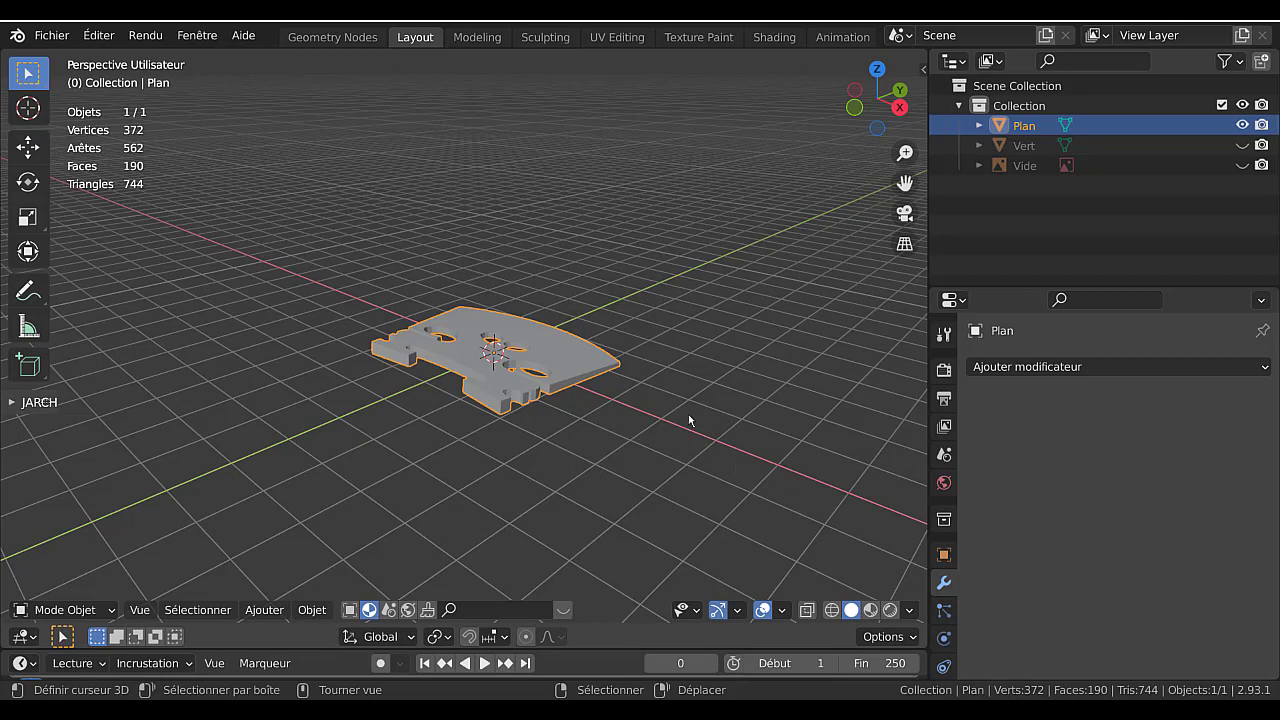
mouse_move(735, 712)
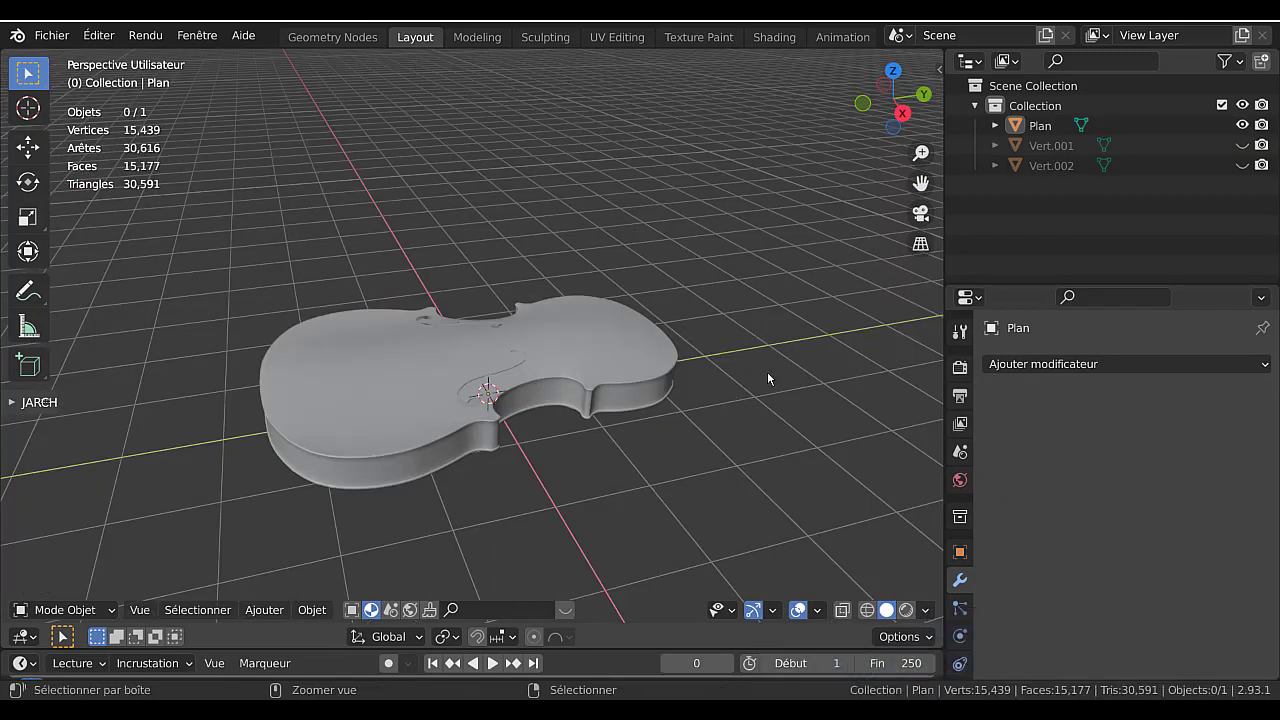
key("ctrl+v")
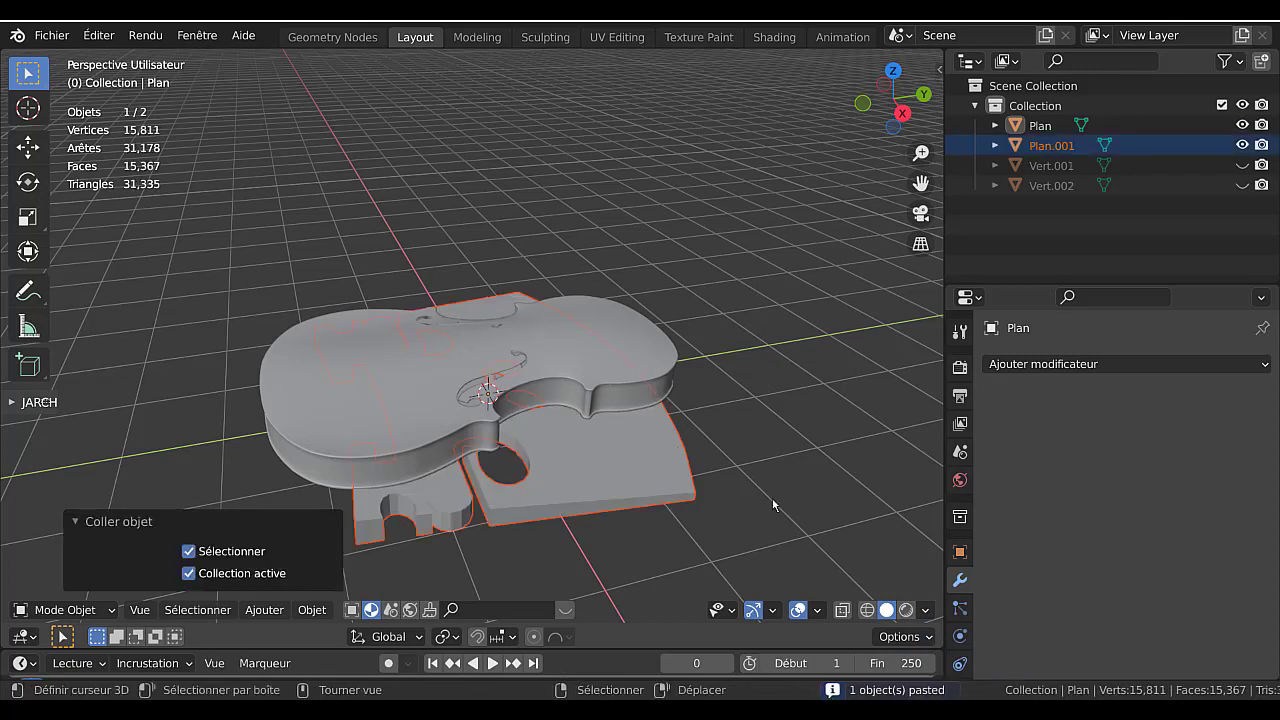
- Raise the pasted bridge about 2.04 m along Z above the violin body and scale it uniformly to about 0.168
key("g")
key("z")
left_click(760, 360)
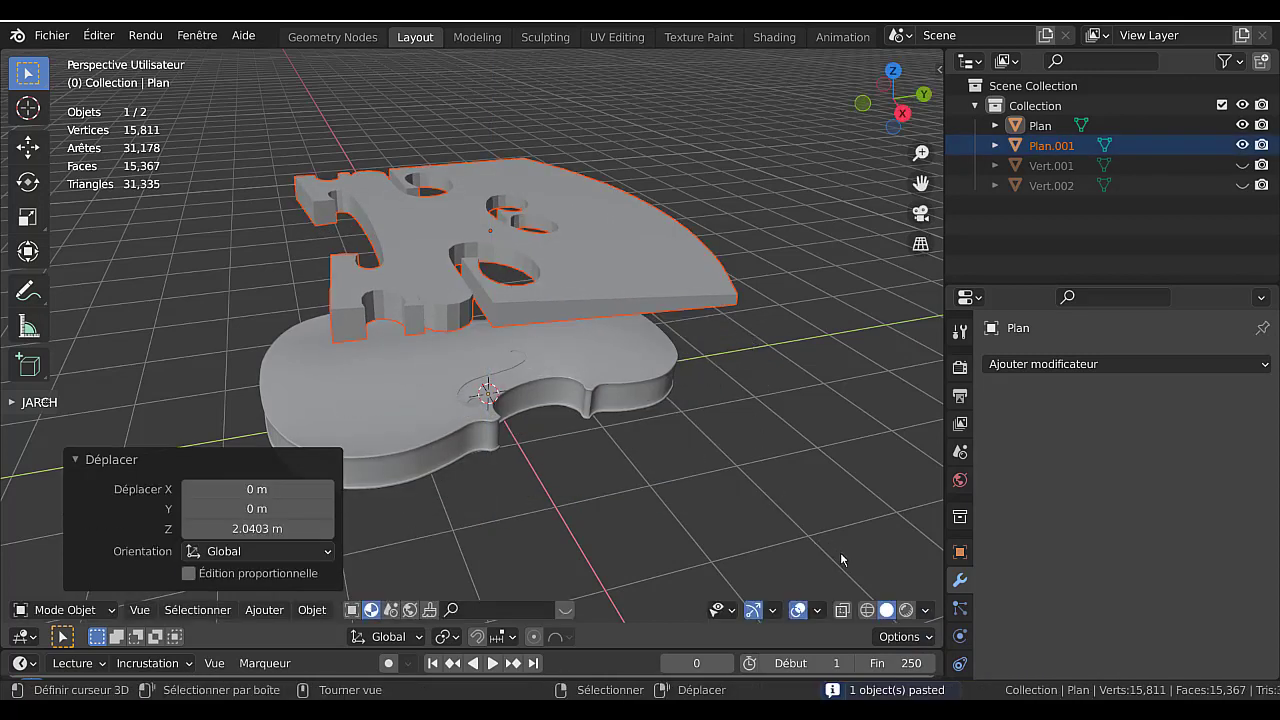
key("s")
key("Return")
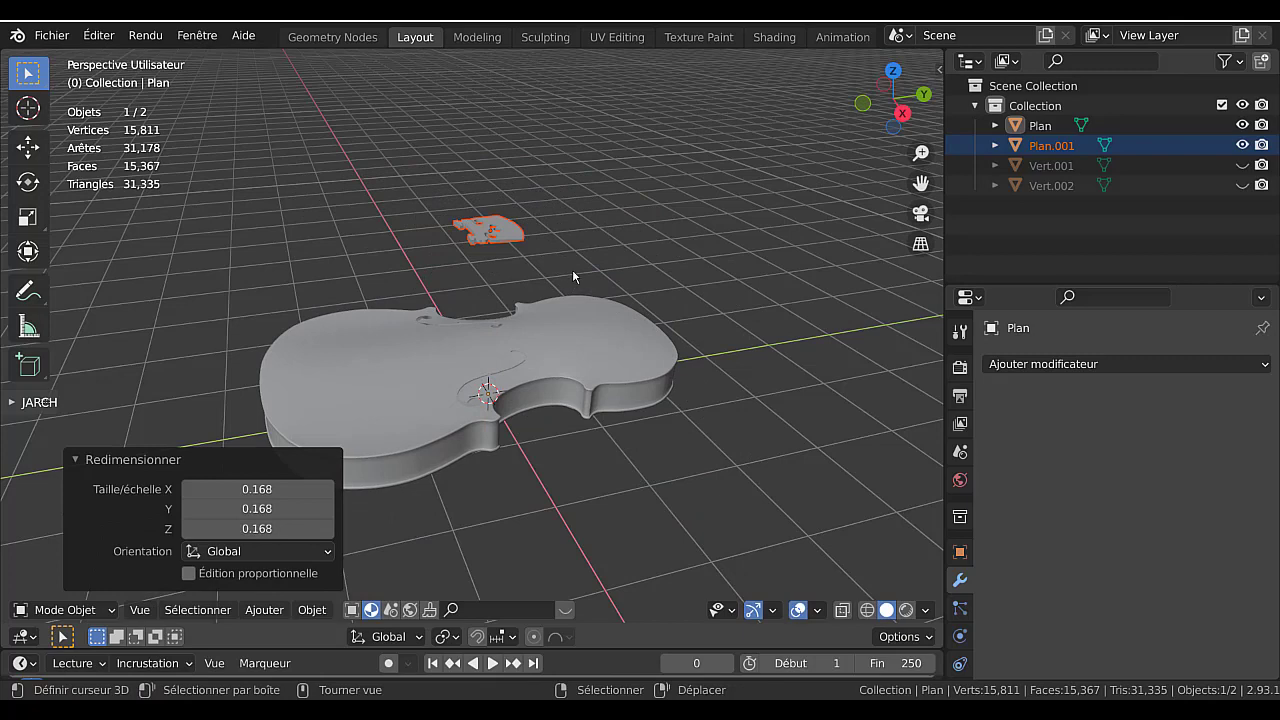
middle_click_drag(572, 269, 617, 401)
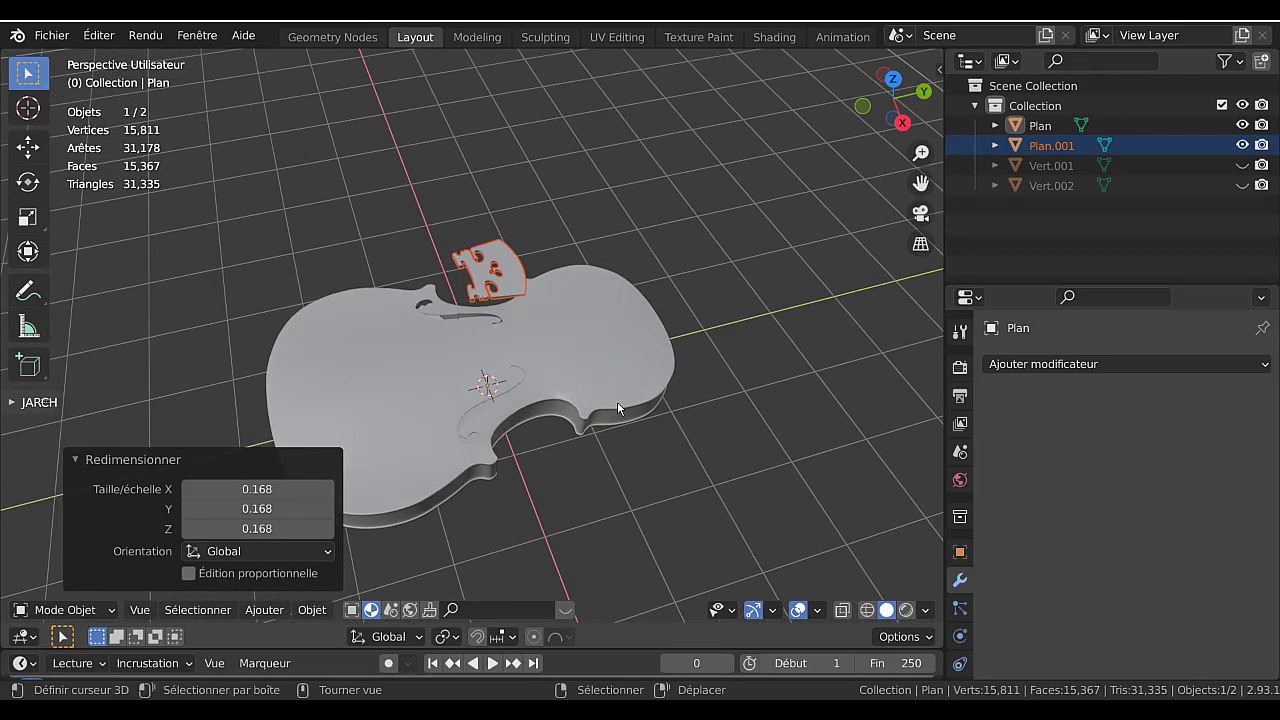
- Stand the bridge upright with its feet facing the violin body by rotating it 90° around X
type("rx")
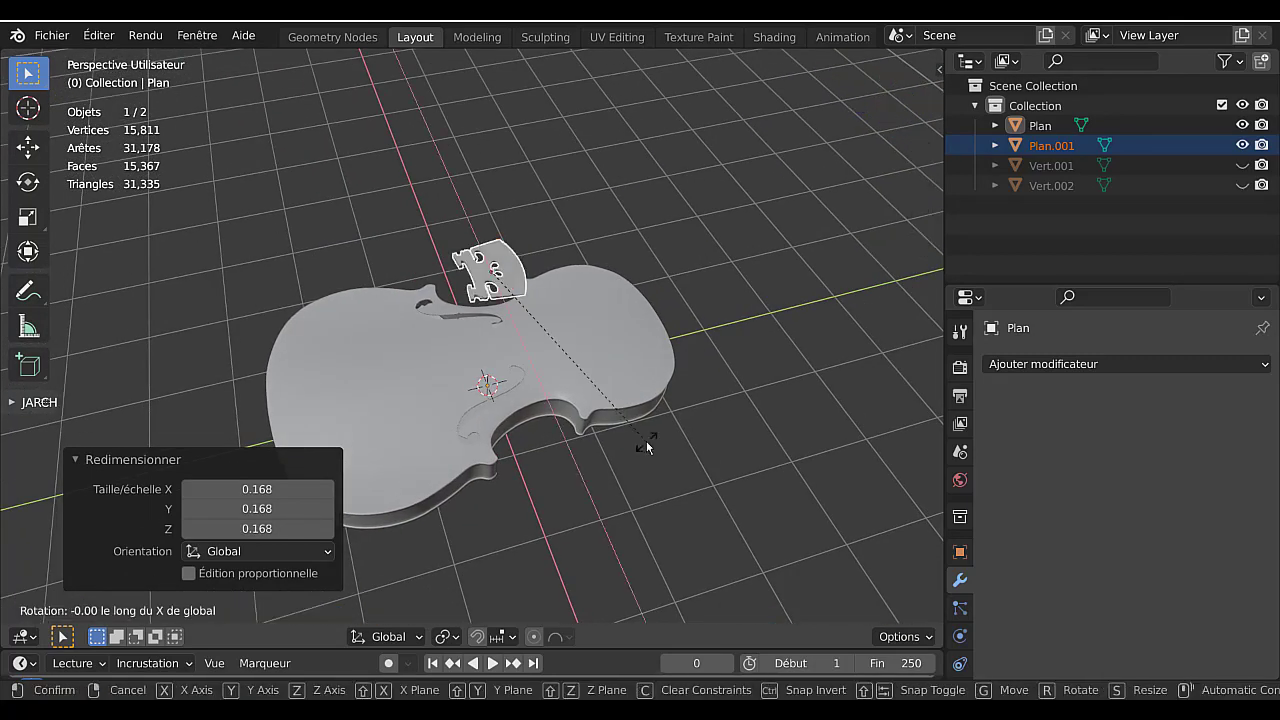
type("-90")
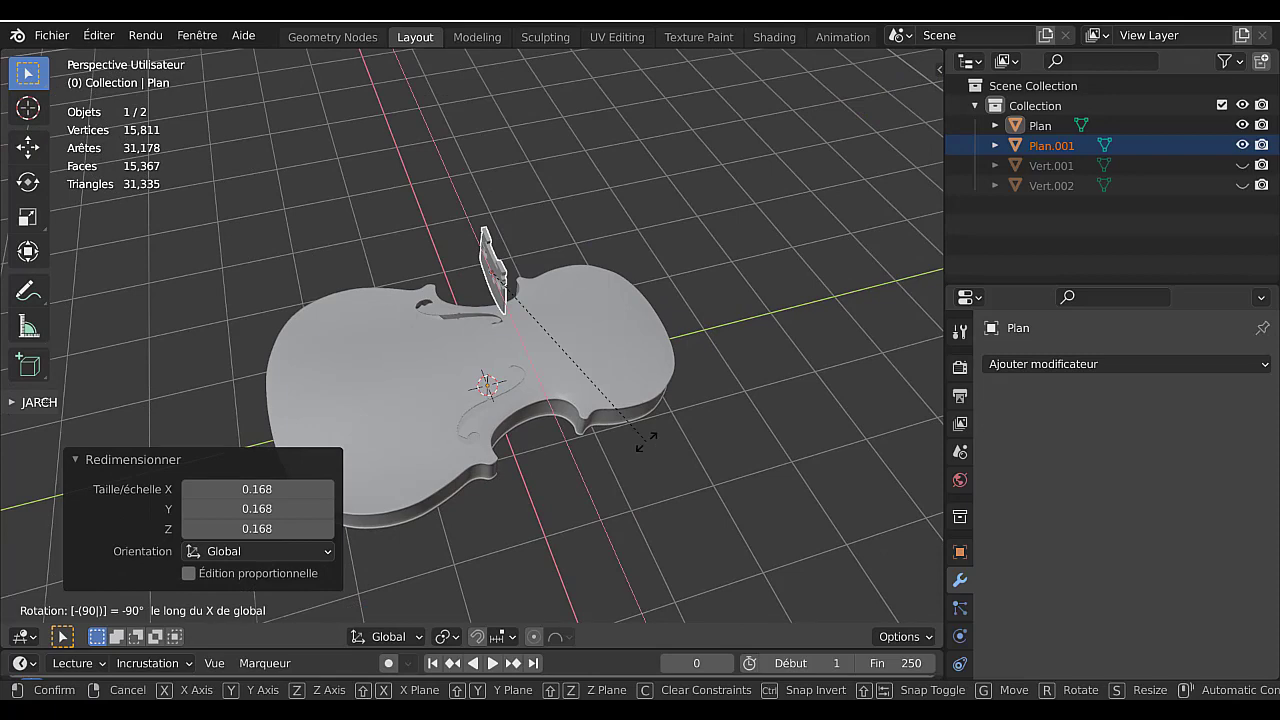
key("BackSpace")
key("BackSpace")
key("BackSpace")
type("90")
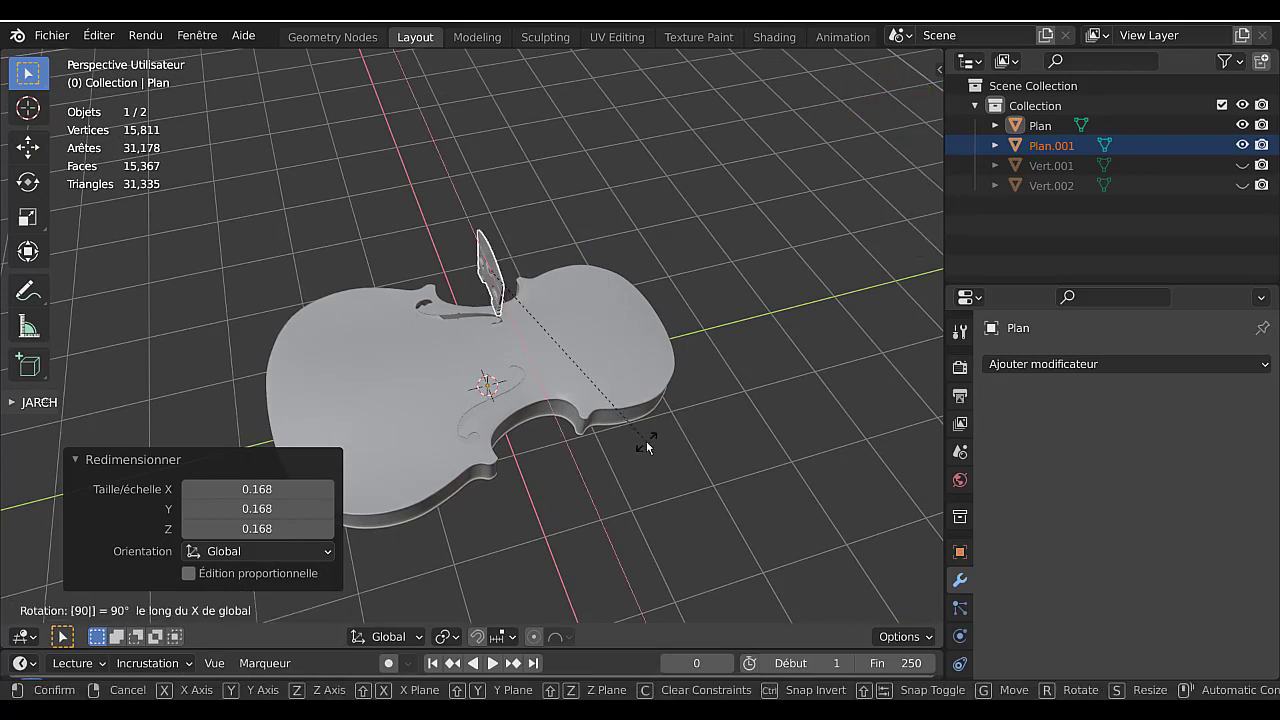
key("Return")
middle_click_drag(650, 442, 782, 385)
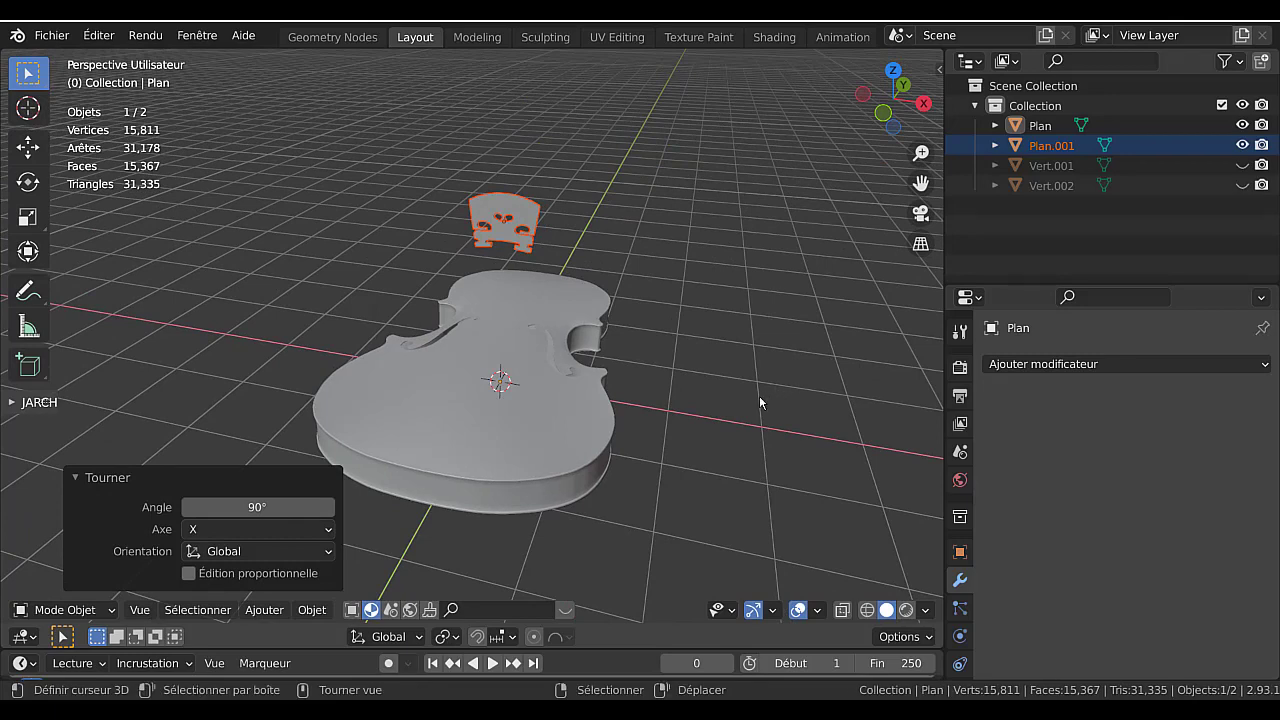
mouse_move(748, 397)
middle_mouse_down()
mouse_move(714, 406)
mouse_move(729, 408)
middle_mouse_up()
- Lower the bridge about 1.05 m along Z onto the violin top, then fine-tune its height by about 0.029 m upward
key("g")
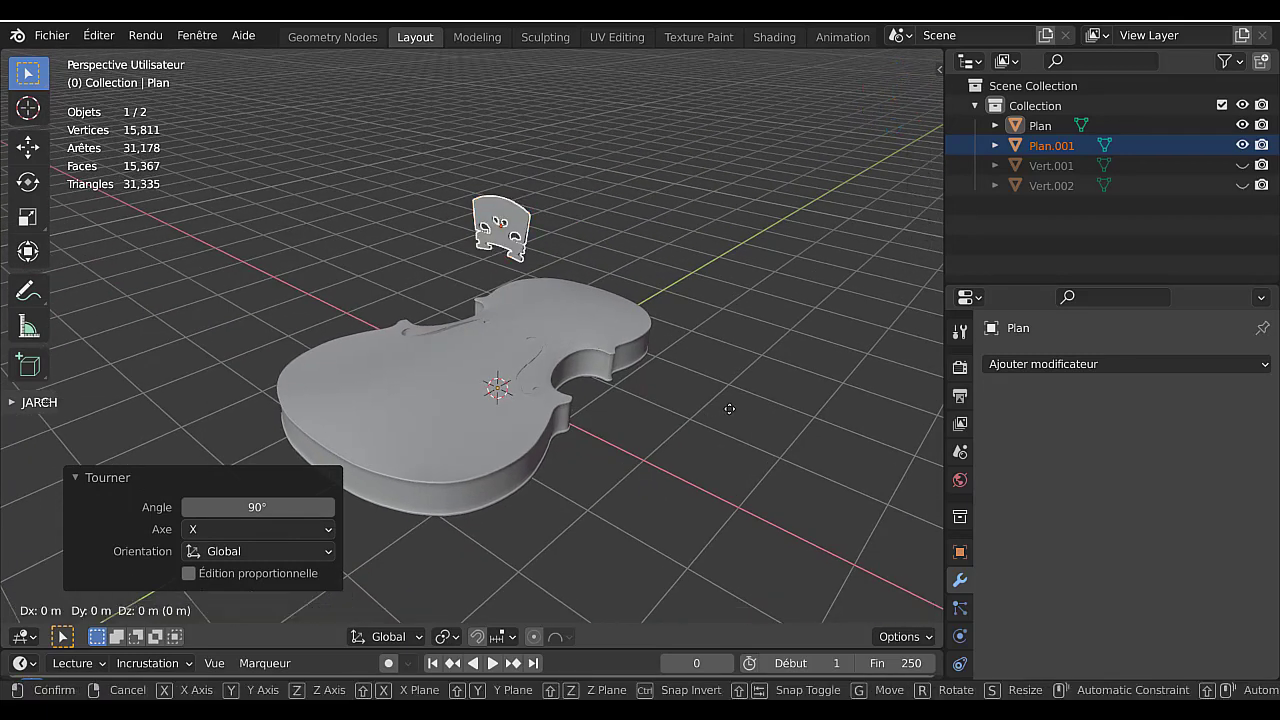
key("z")
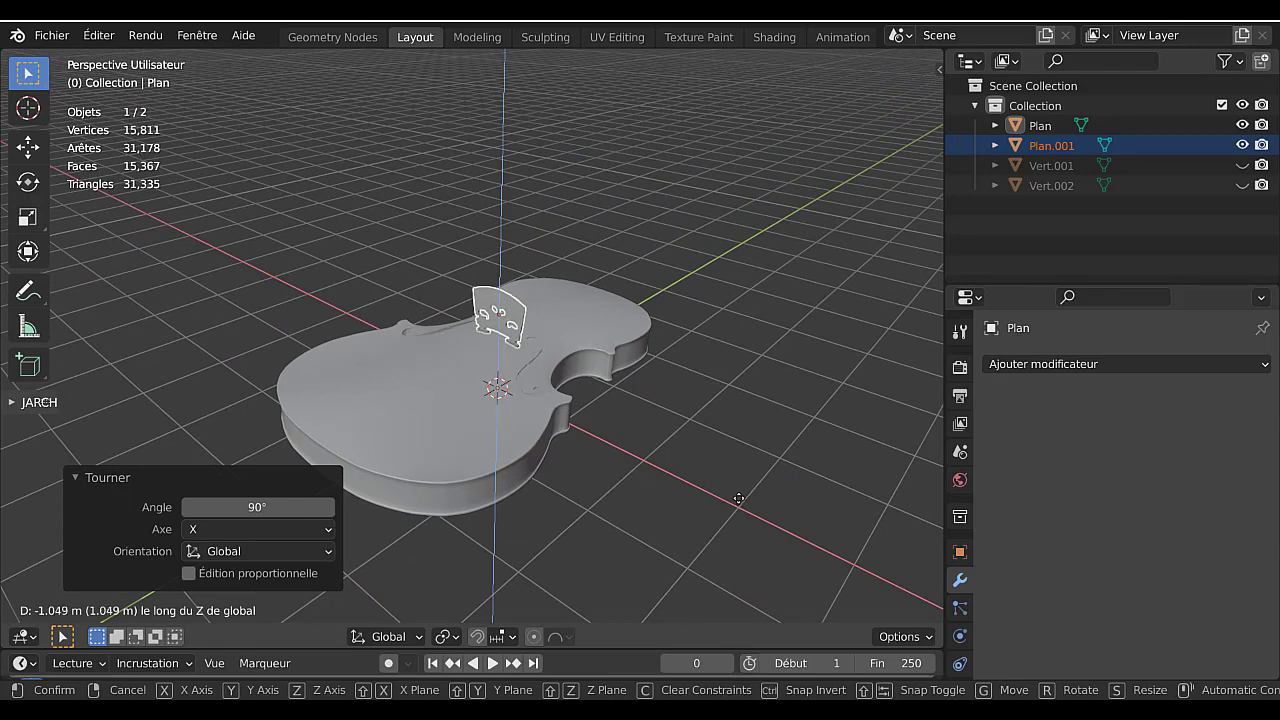
left_click(738, 498)
scroll(795, 418, "up", 4)
middle_click_drag(795, 418, 779, 349)
key("g")
key("z")
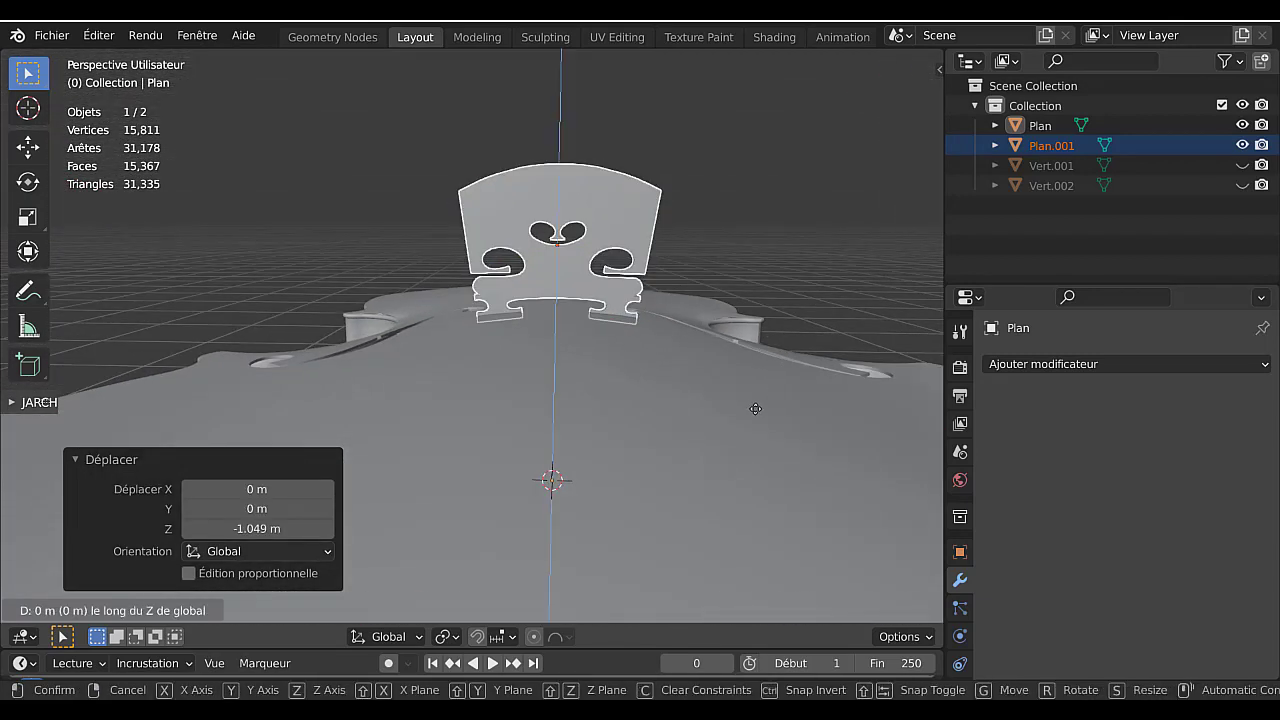
left_click(753, 410)
middle_click_drag(753, 403, 756, 442)
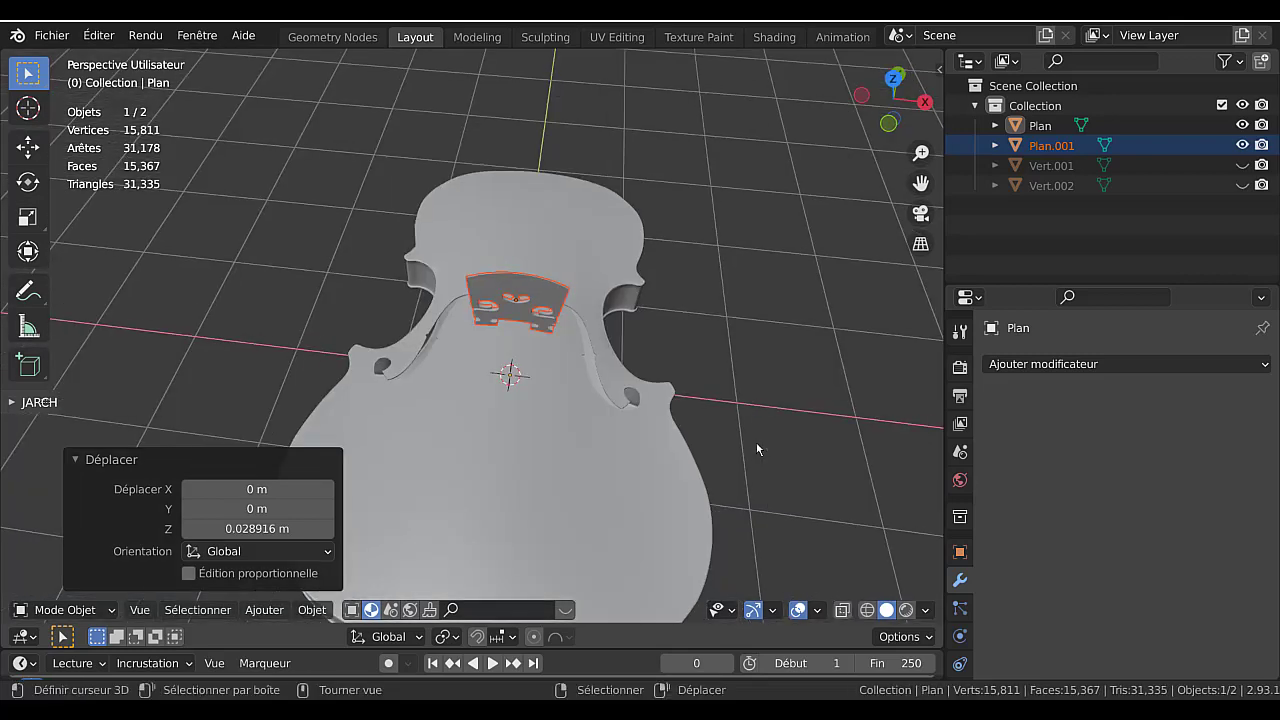
- In the top view, move the bridge about -0.174 m along Y to sit between the f-holes
key("KP_7")
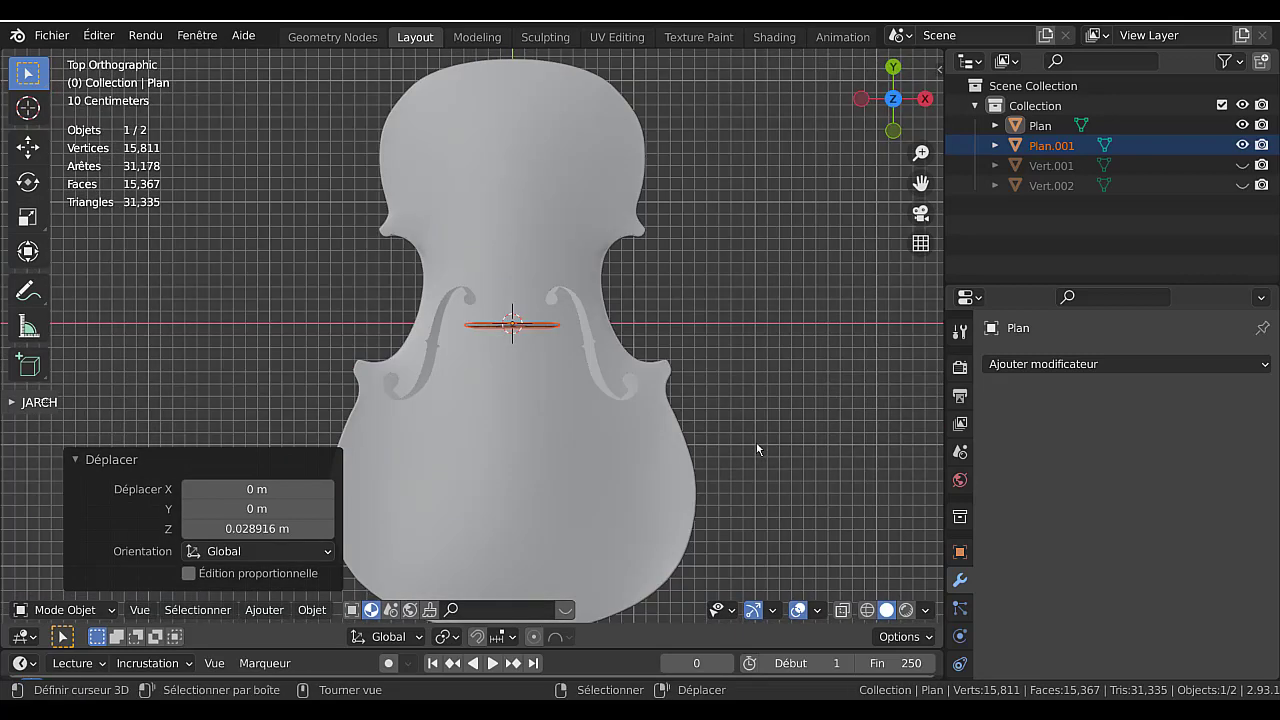
scroll(545, 337, "up", 2)
scroll(749, 350, "down", 3)
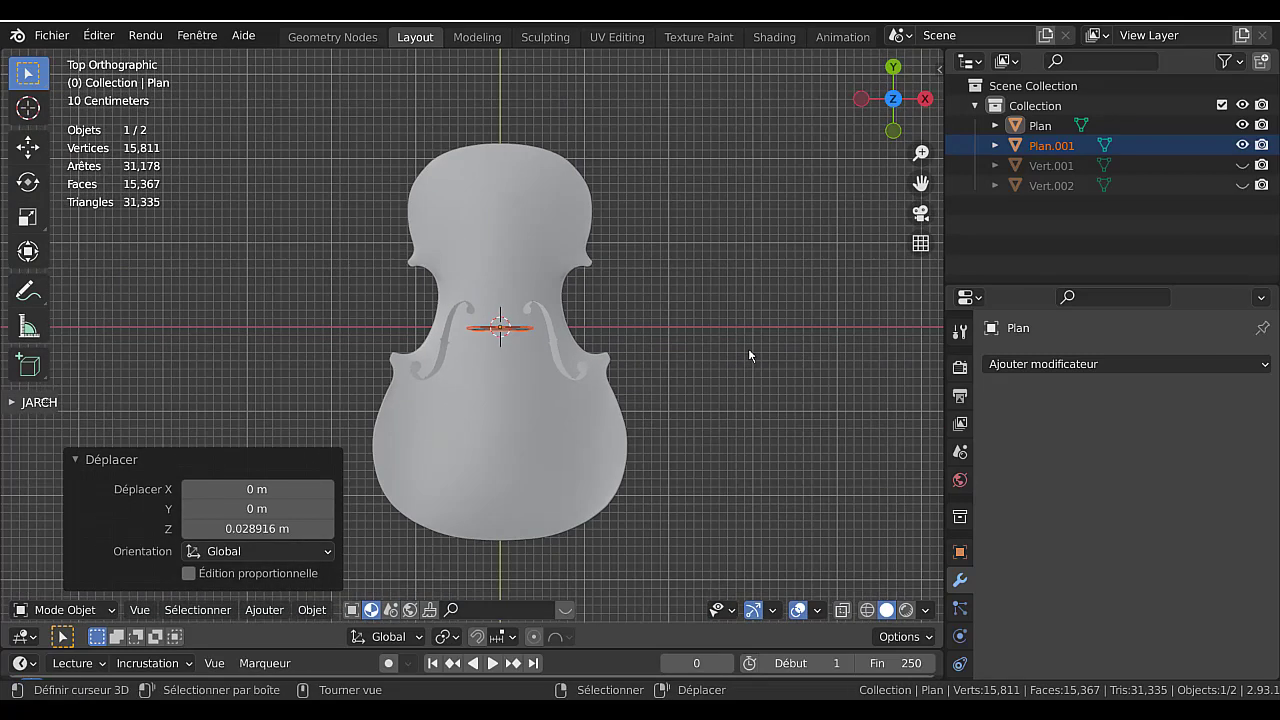
key("g")
key("y")
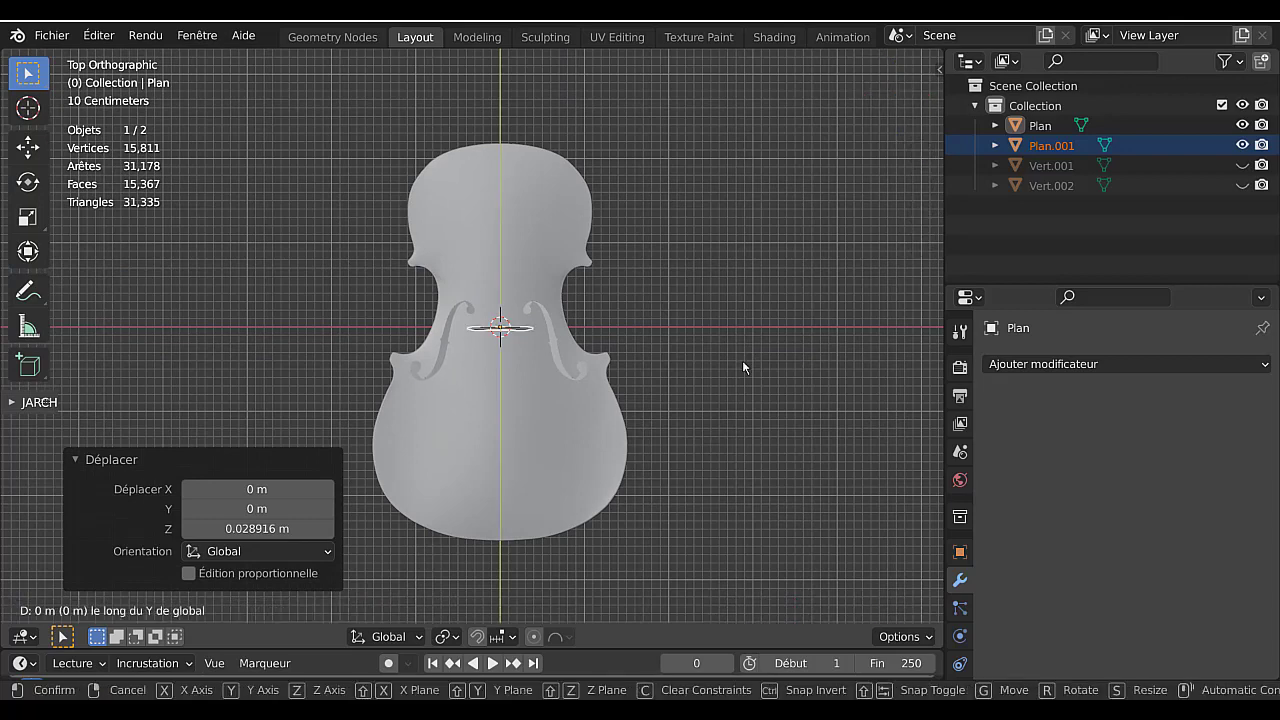
left_click(749, 376)
scroll(723, 388, "up", 4)
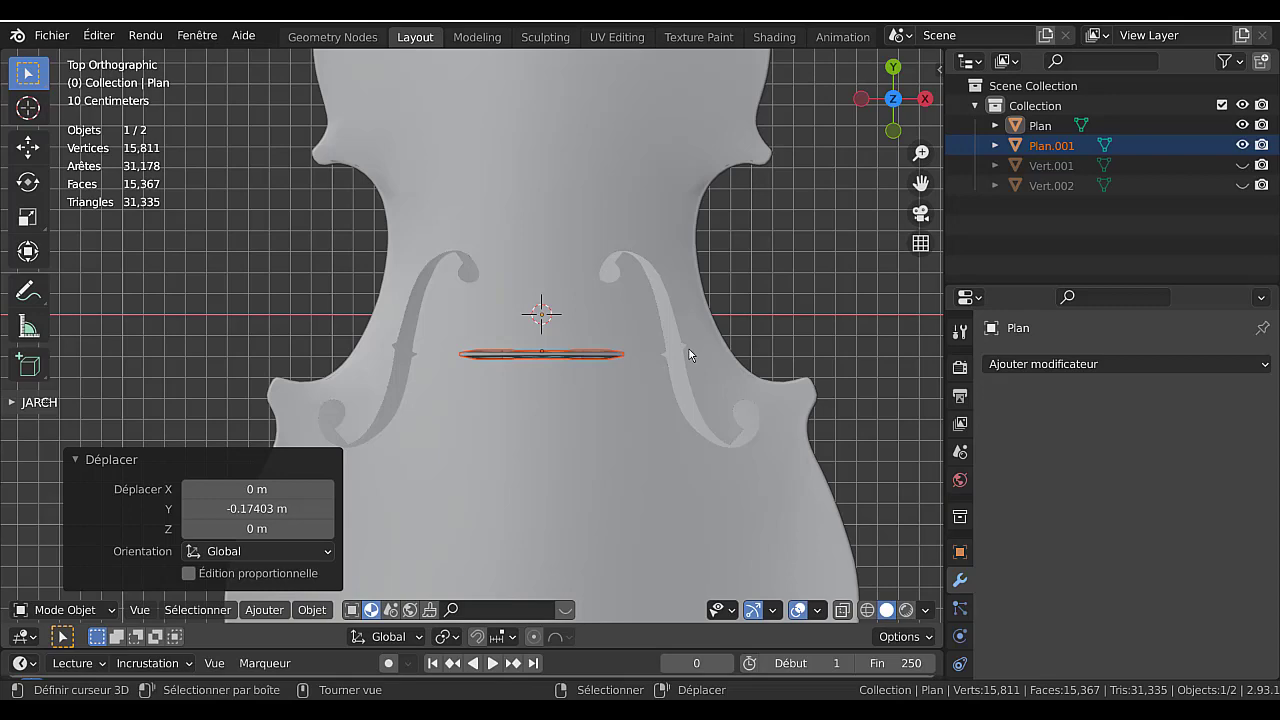
- Deselect the bridge and examine how its feet meet the violin top from the front and in perspective
key("Tab")
key("Tab")
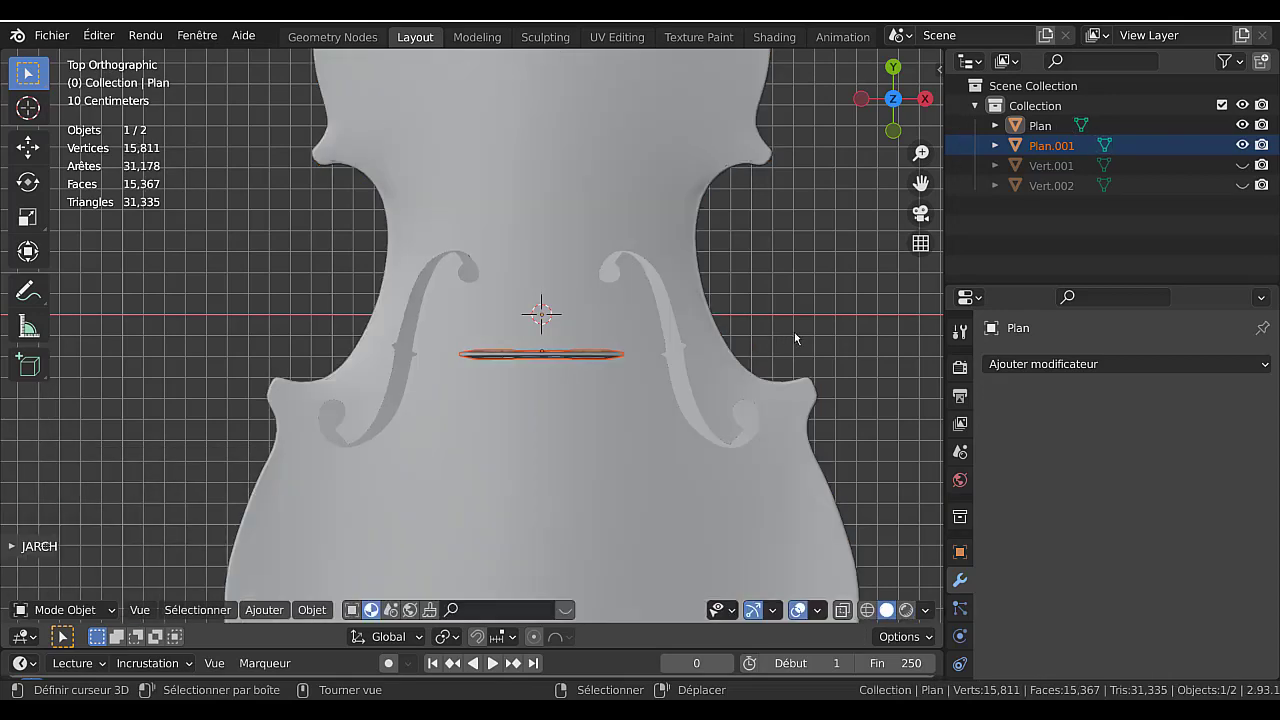
key("alt+a")
middle_click_drag(763, 343, 612, 295)
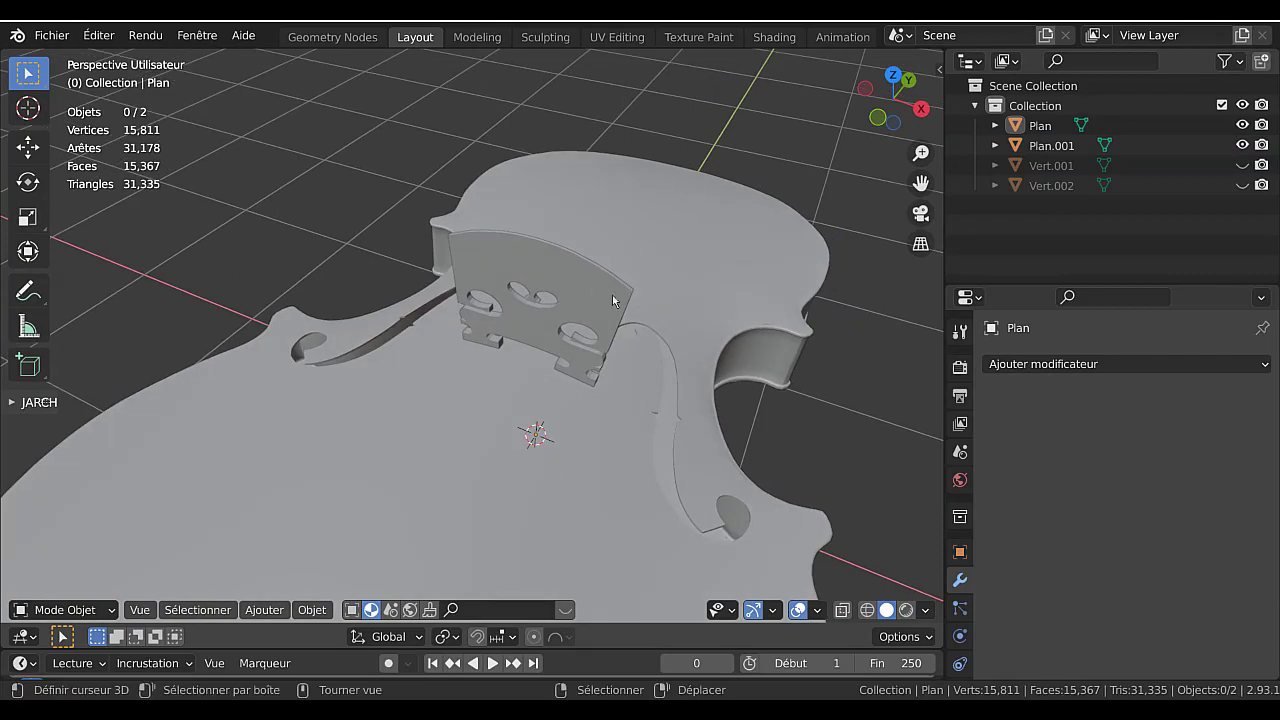
middle_click_drag(598, 348, 689, 314)
scroll(589, 300, "down", 3)
key("KP_1")
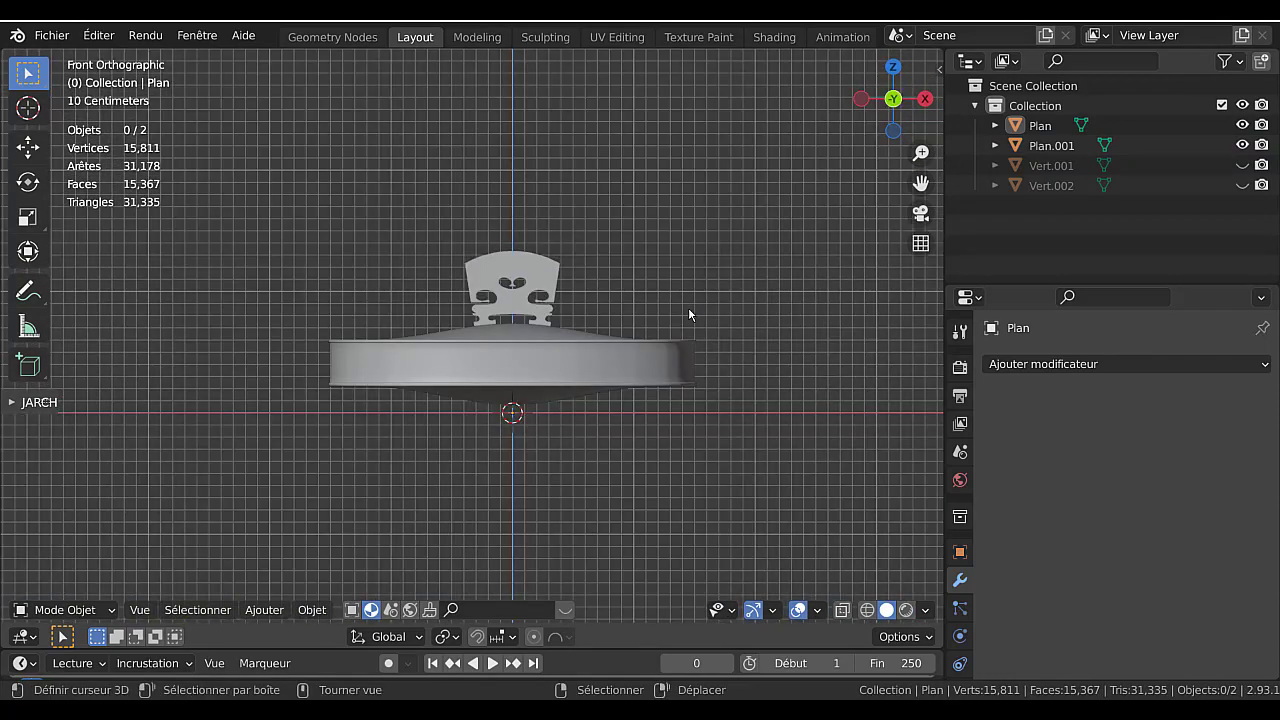
scroll(689, 314, "up", 5)
scroll(692, 292, "down", 3)
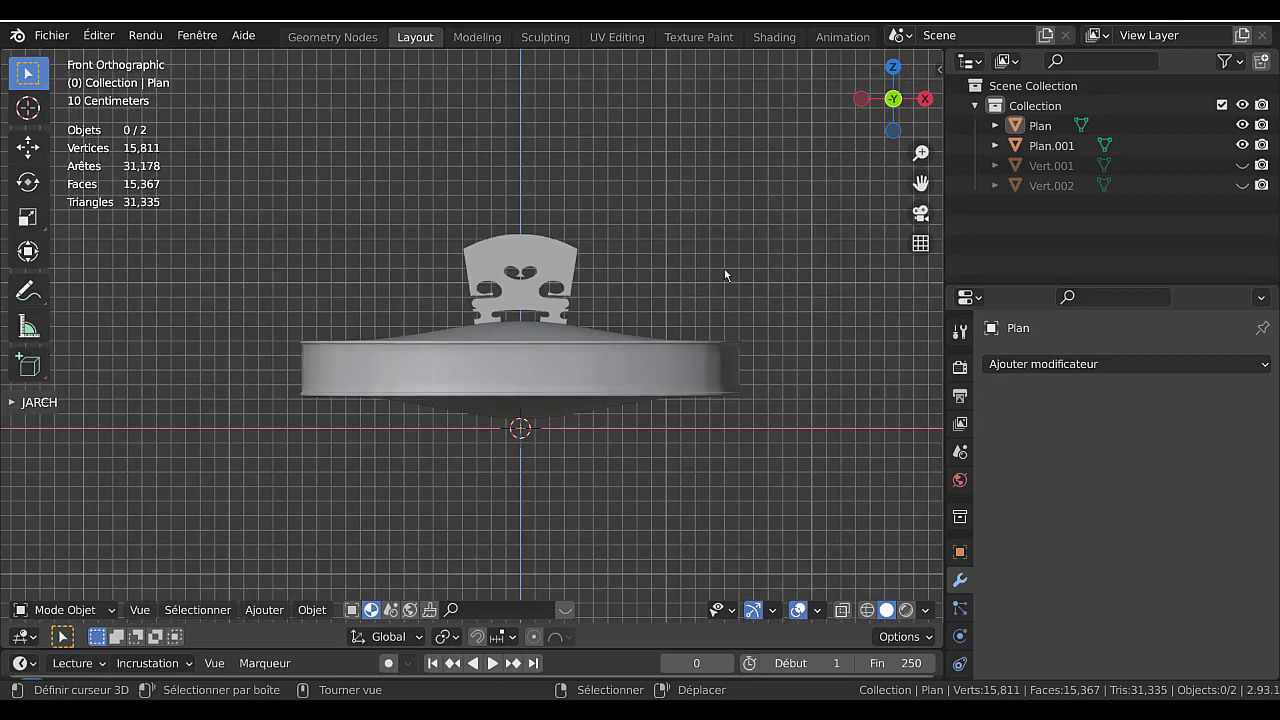
middle_click_drag(723, 274, 351, 345)
scroll(505, 338, "down", 3)
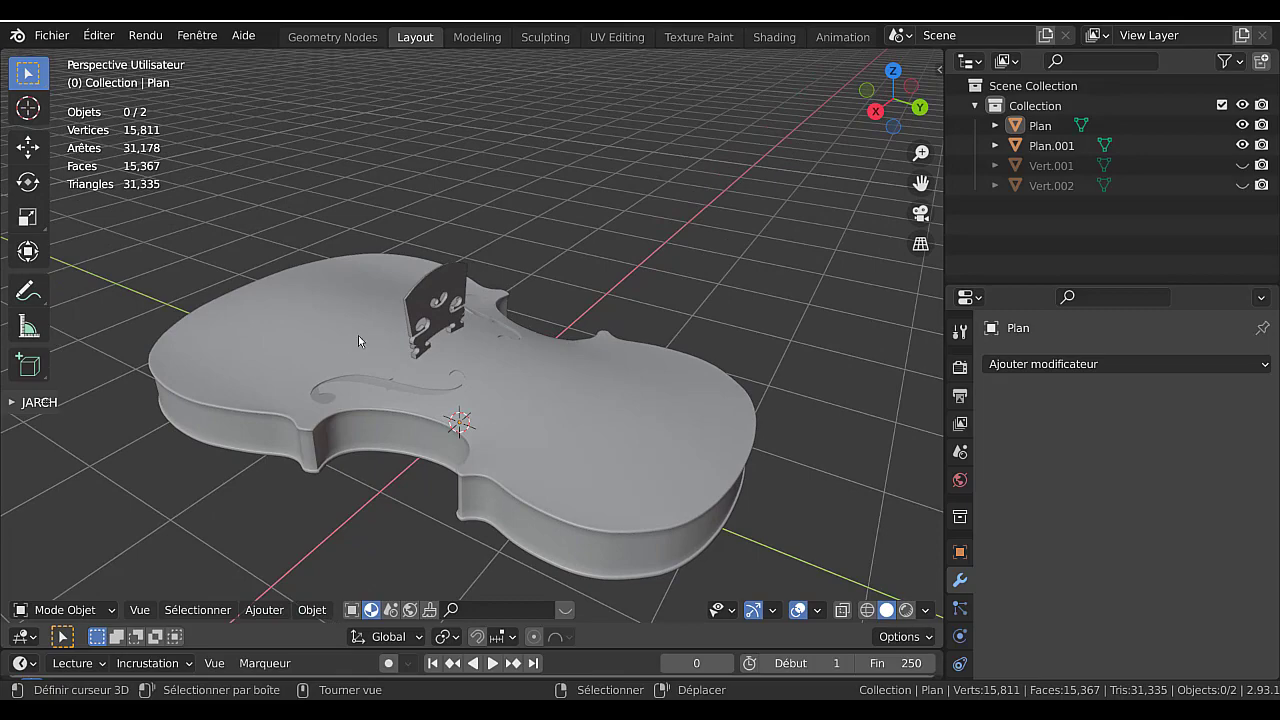
middle_click_drag(371, 334, 602, 344)
scroll(564, 351, "up", 3)
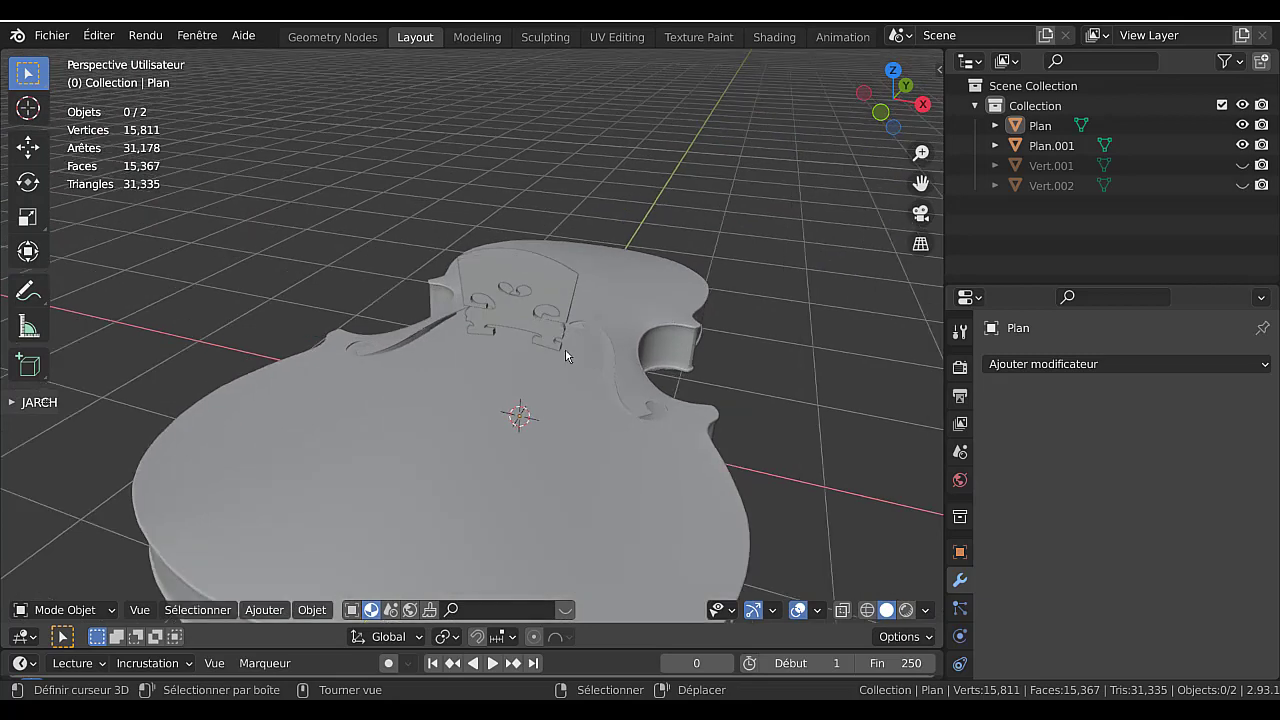
- Select the bridge and set the transform pivot point to the active element (Élément actif)
key("Tab")
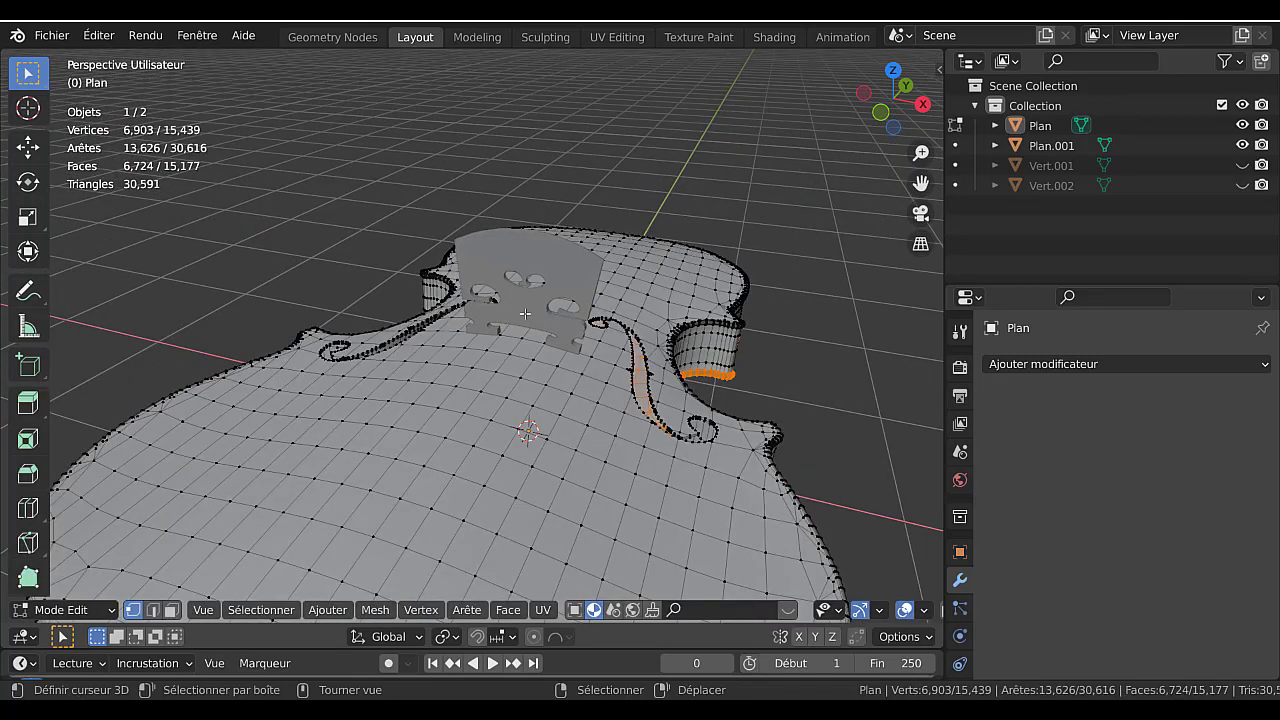
key("Tab")
left_click(526, 319)
middle_click_drag(526, 319, 534, 280)
scroll(540, 330, "up", 3)
middle_click_drag(540, 331, 589, 323)
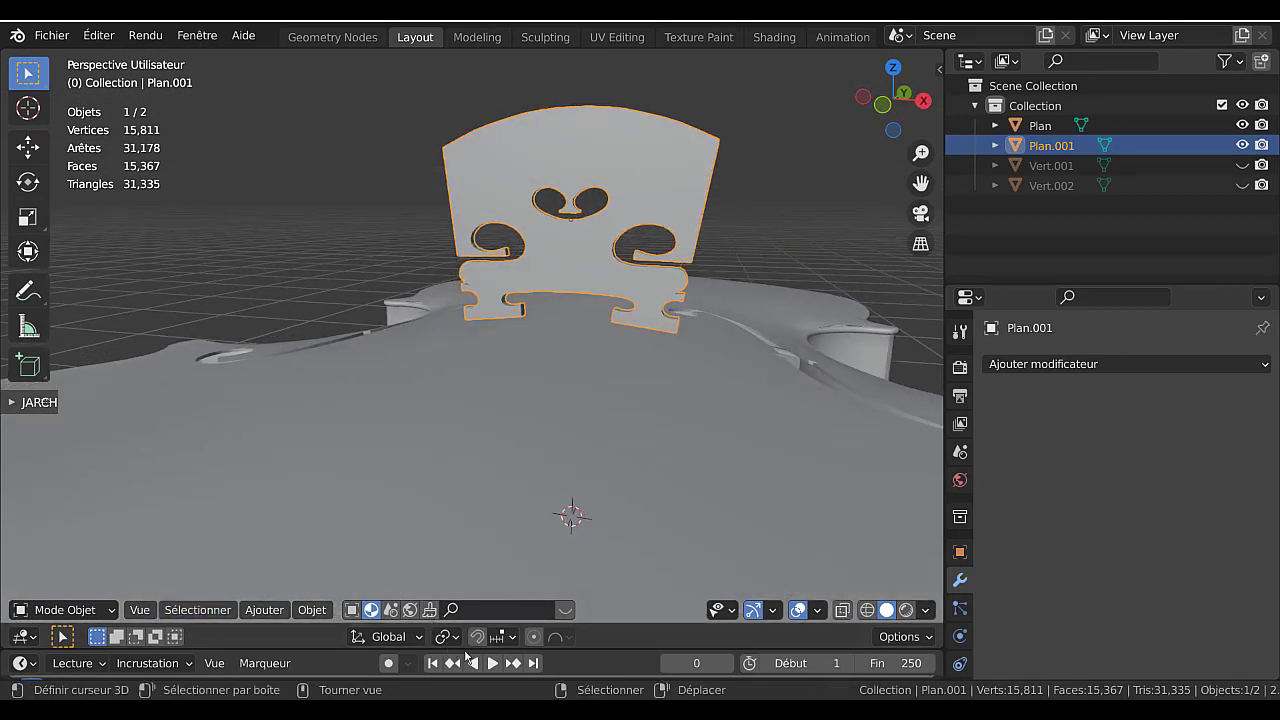
left_click(447, 637)
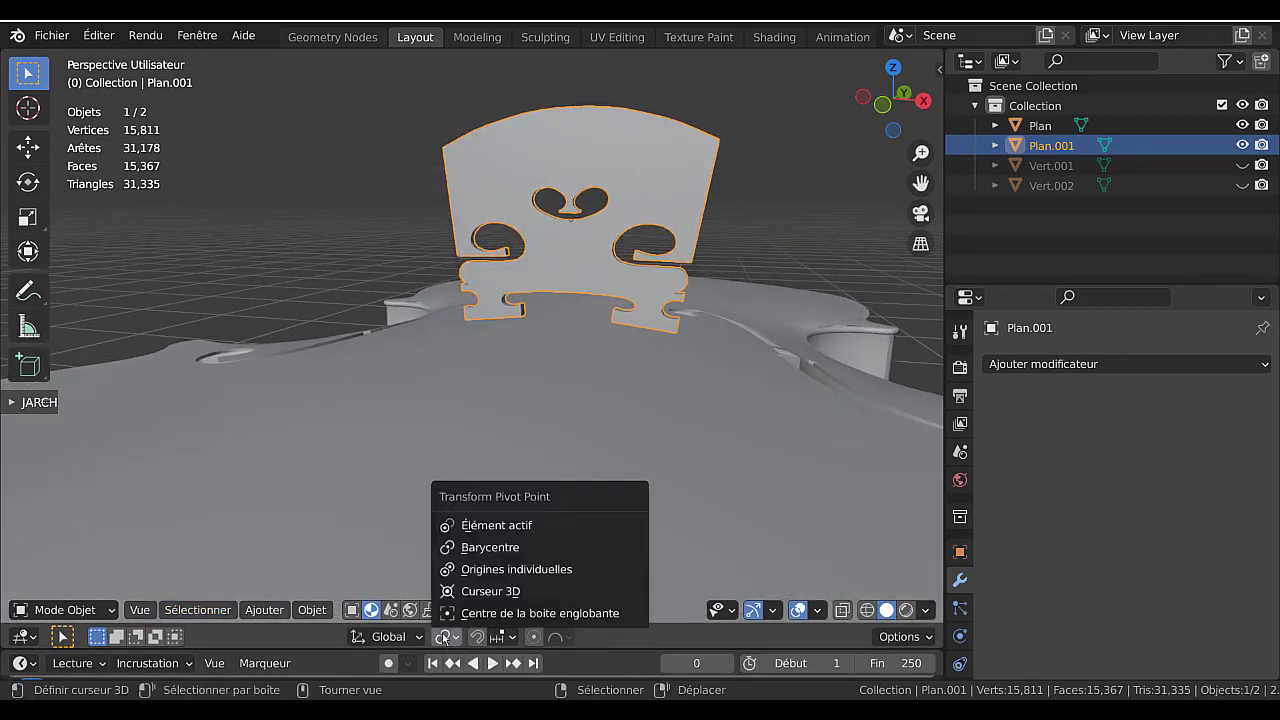
left_click(477, 526)
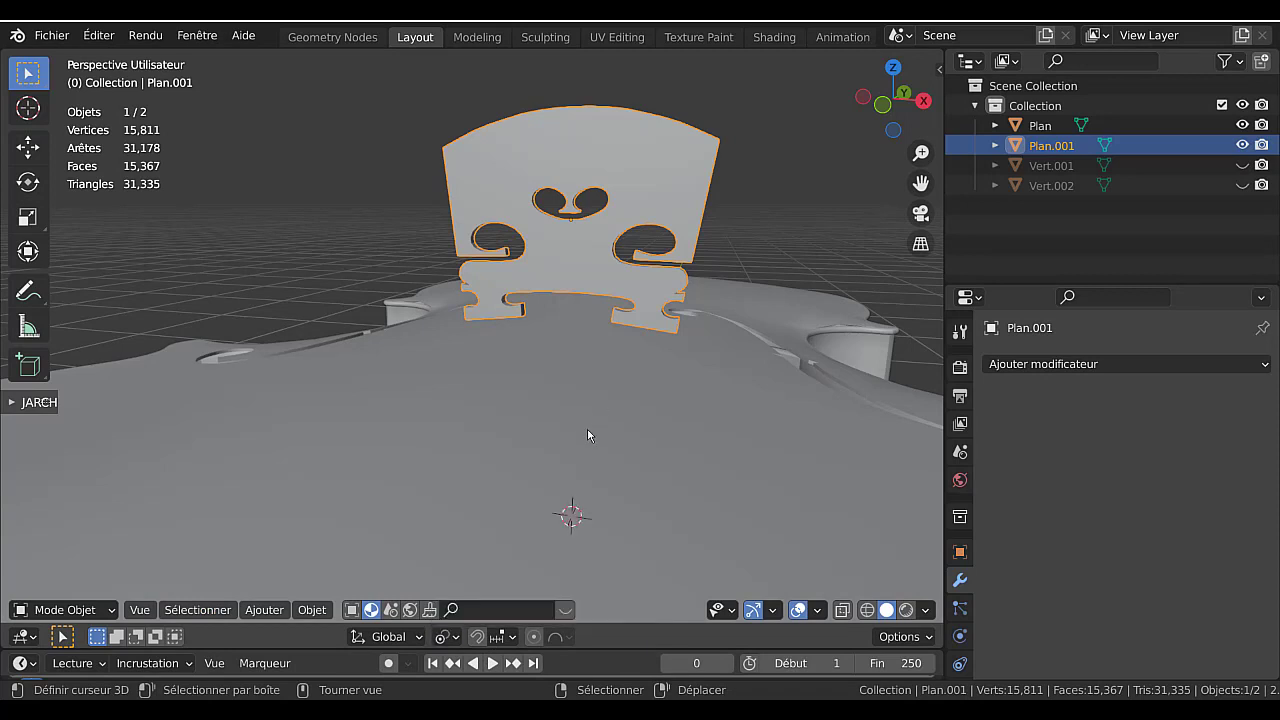
- Scale the entire bridge mesh to about 0.771 along Z, pivoting on the lower corner vertex of one foot
key("Tab")
middle_click_drag(529, 406, 523, 399)
scroll(531, 347, "up", 4)
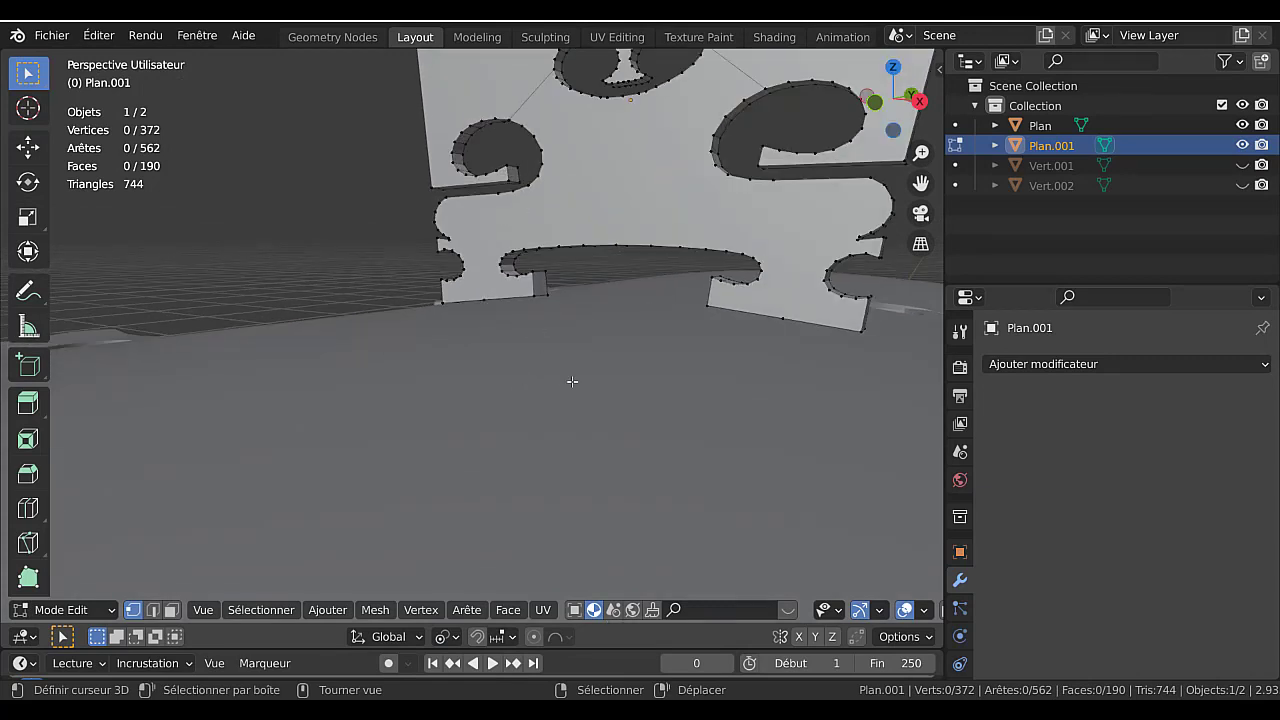
key("a")
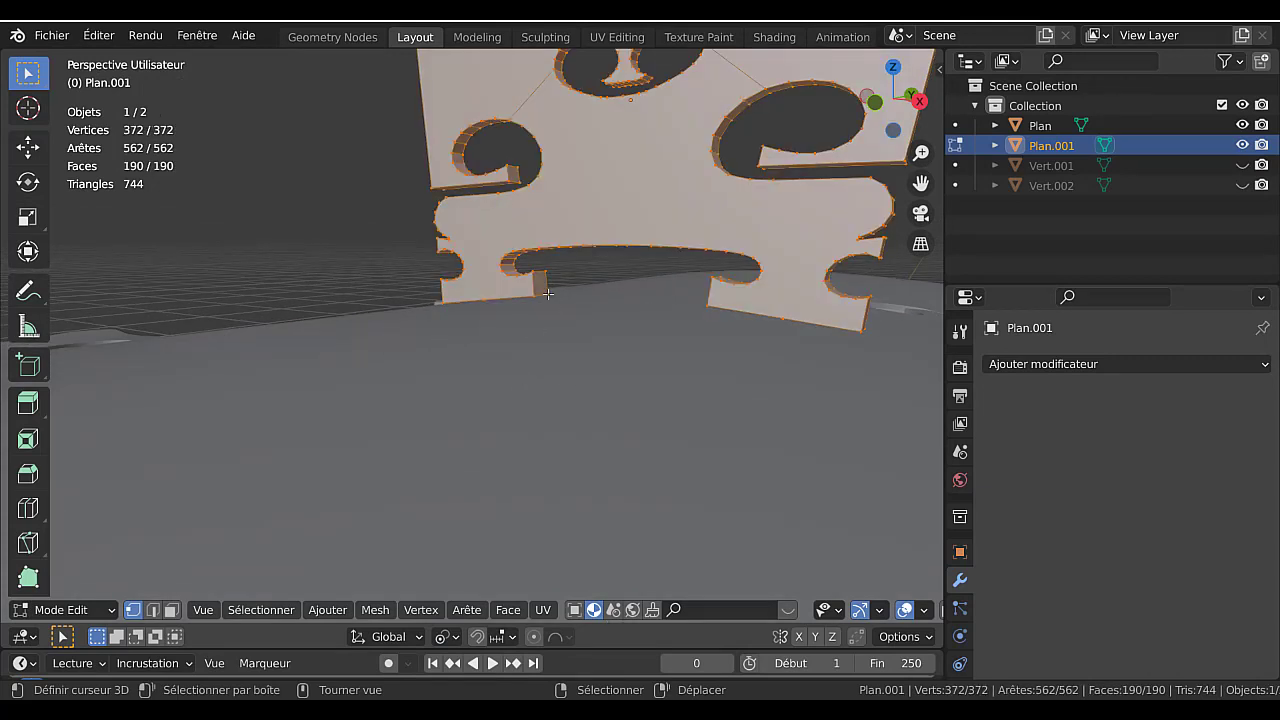
middle_click_drag(544, 340, 498, 360)
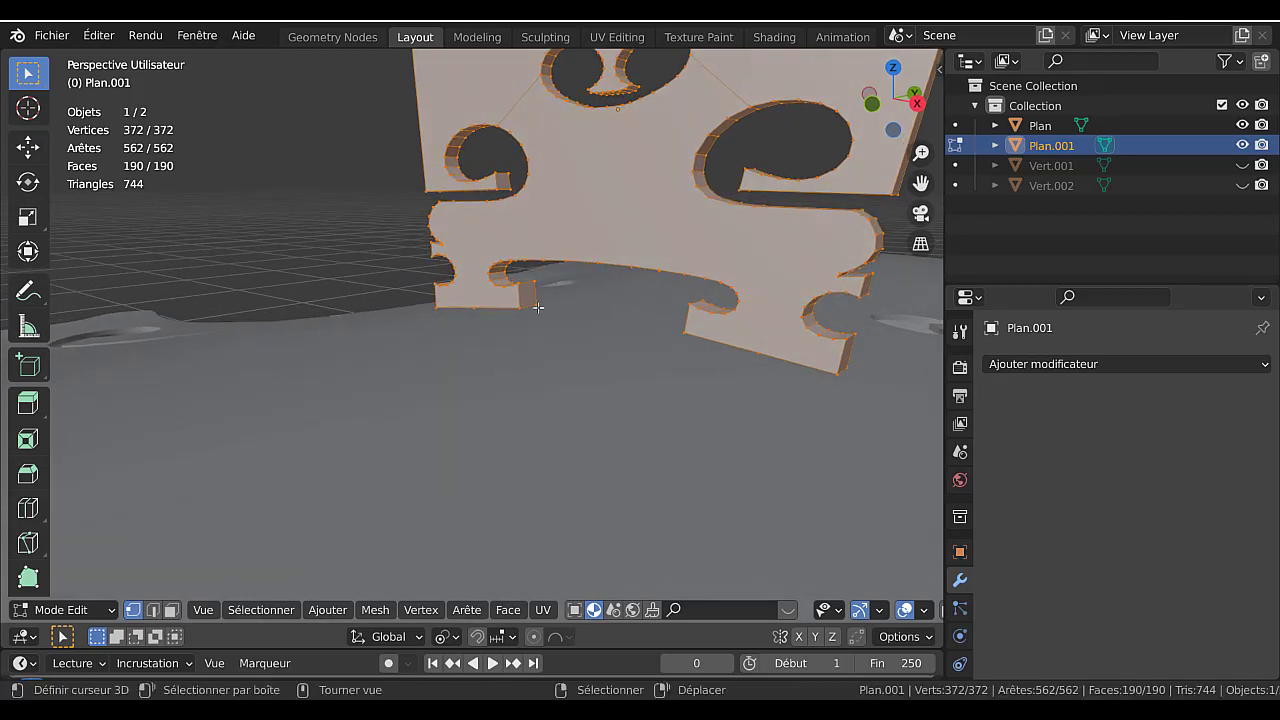
scroll(546, 345, "up", 2)
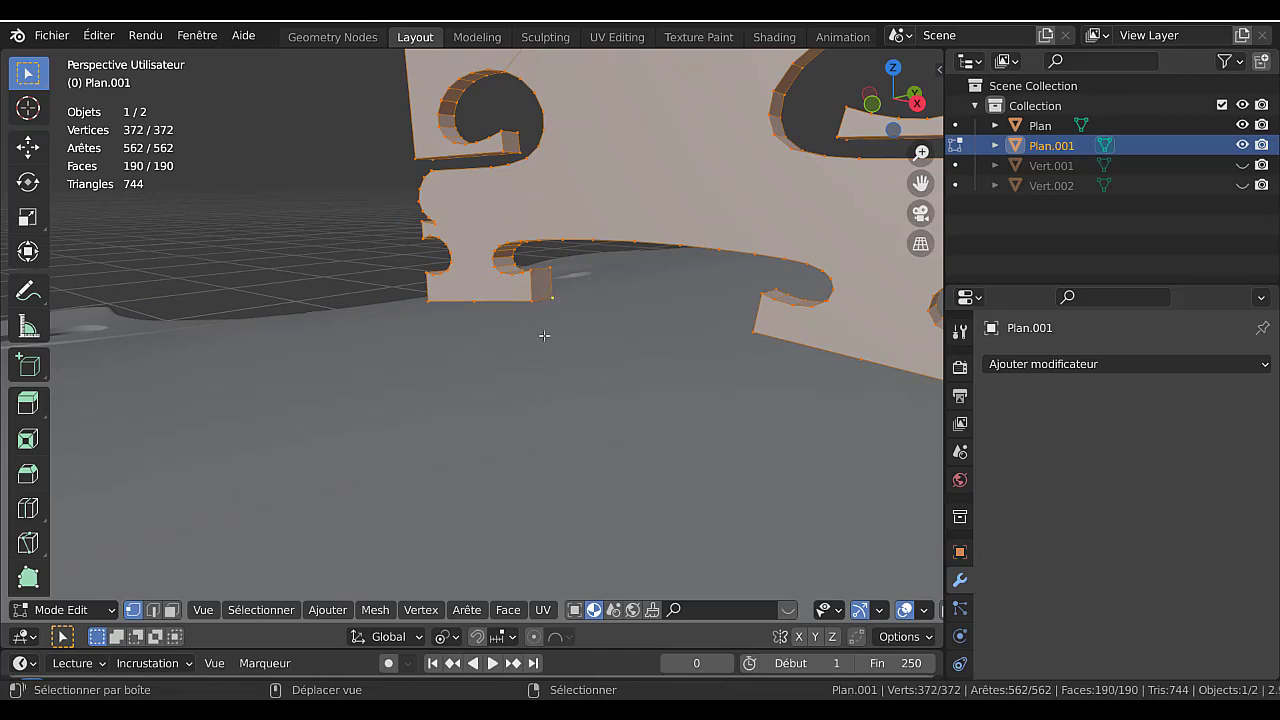
scroll(519, 378, "down", 4)
middle_click_drag(519, 378, 588, 400)
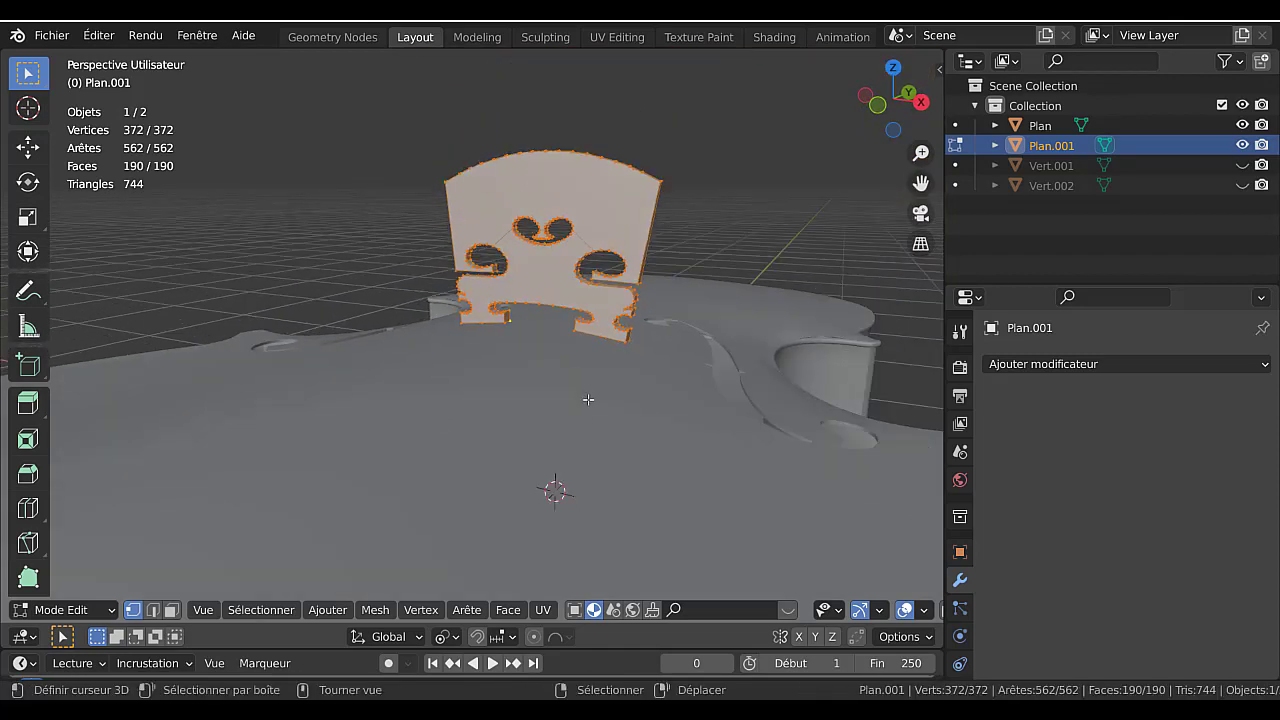
key("s")
key("z")
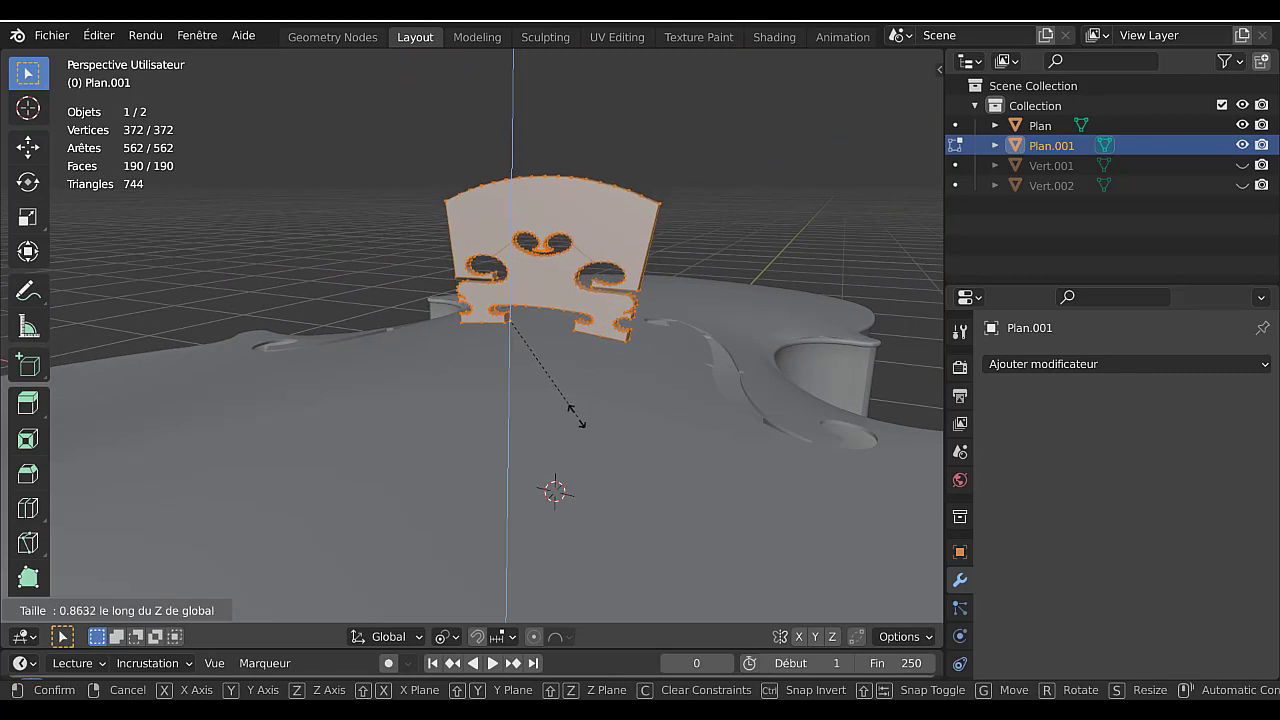
left_click(571, 406)
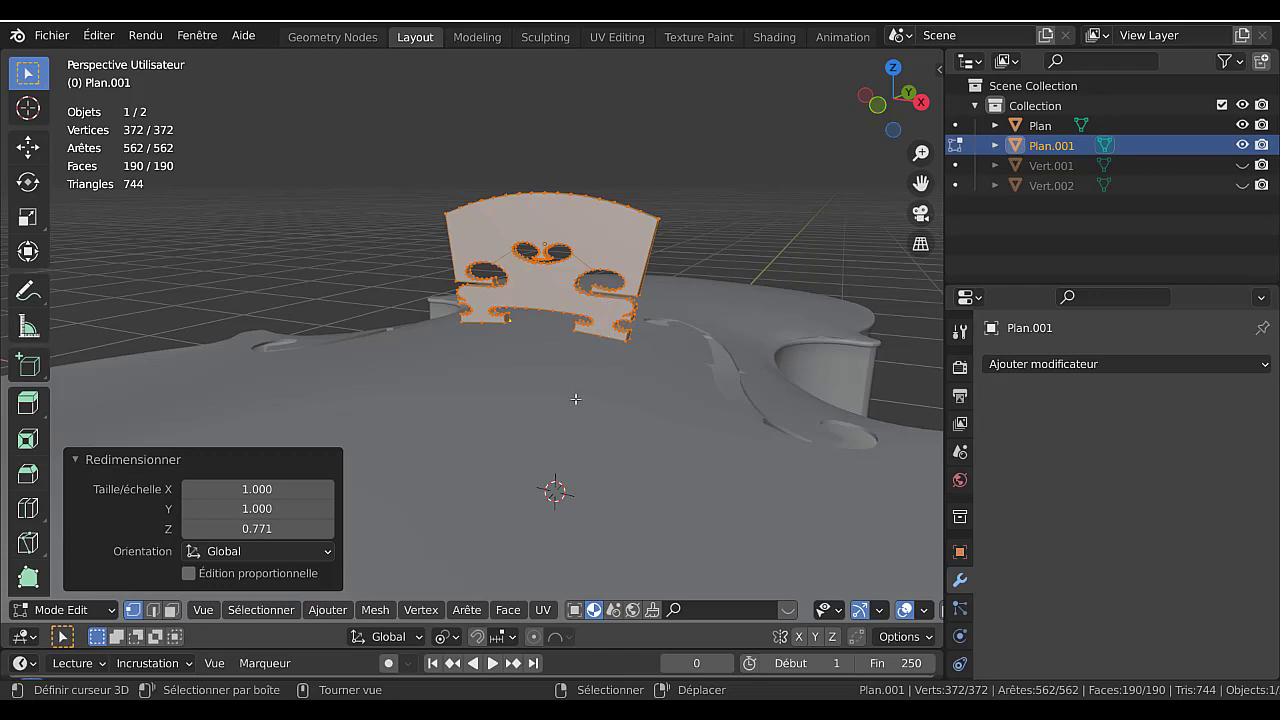
middle_click_drag(683, 428, 607, 272)
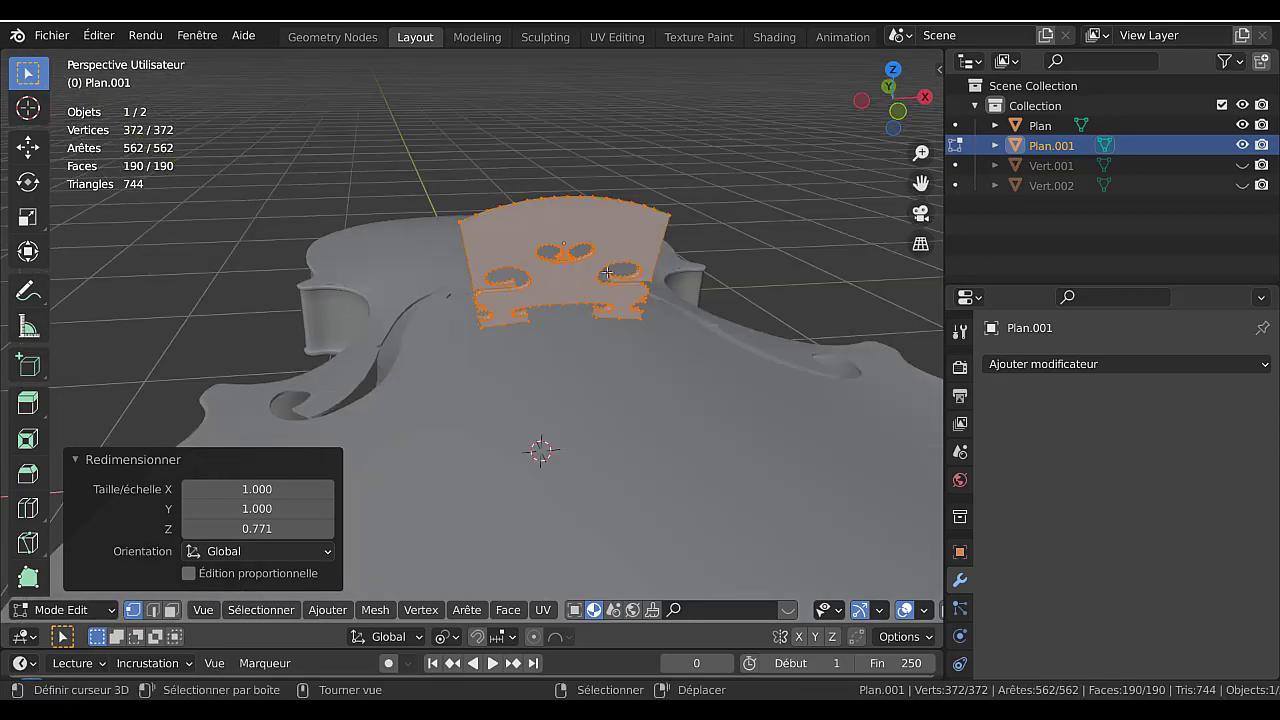
middle_click_drag(580, 391, 531, 354)
key("Tab")
- Deselect the bridge and switch the viewport to rendered shading to examine it on the violin from several angles
scroll(447, 375, "up", 3)
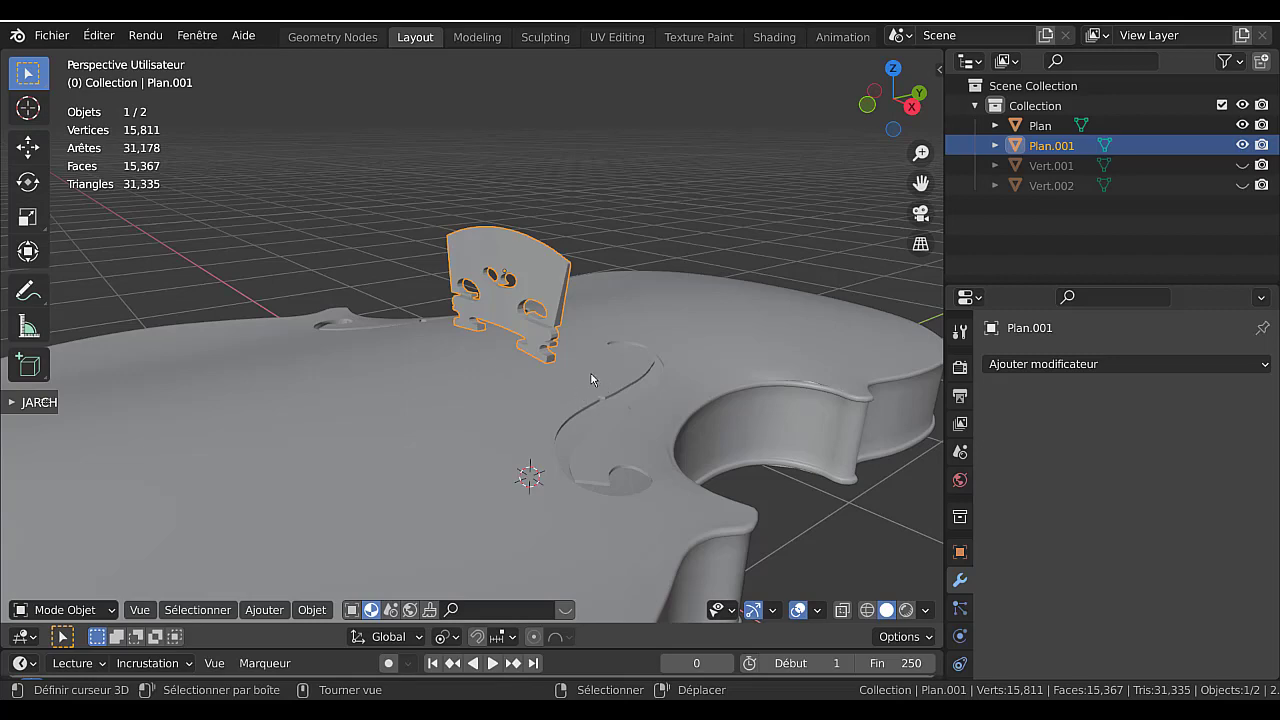
mouse_move(588, 363)
middle_mouse_down()
mouse_move(544, 347)
mouse_move(457, 368)
mouse_move(574, 377)
mouse_move(554, 366)
middle_mouse_up()
left_click(552, 256)
left_click(906, 611)
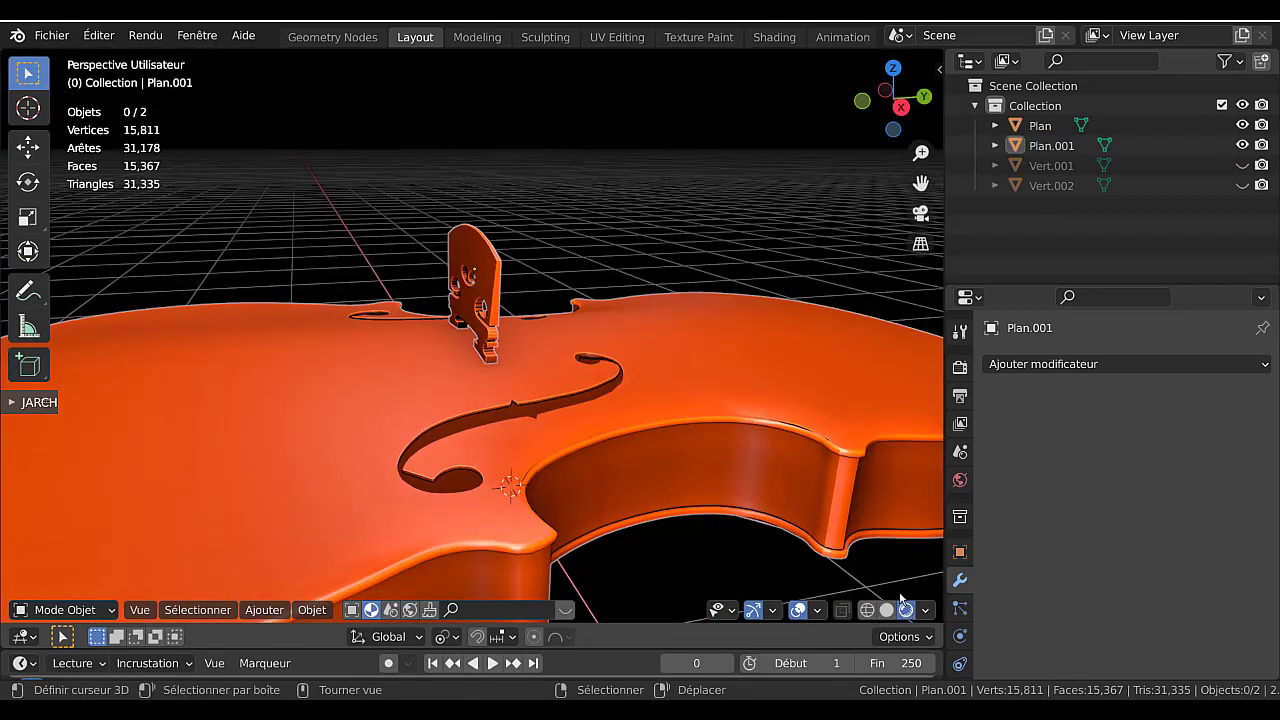
middle_click_drag(557, 407, 550, 351)
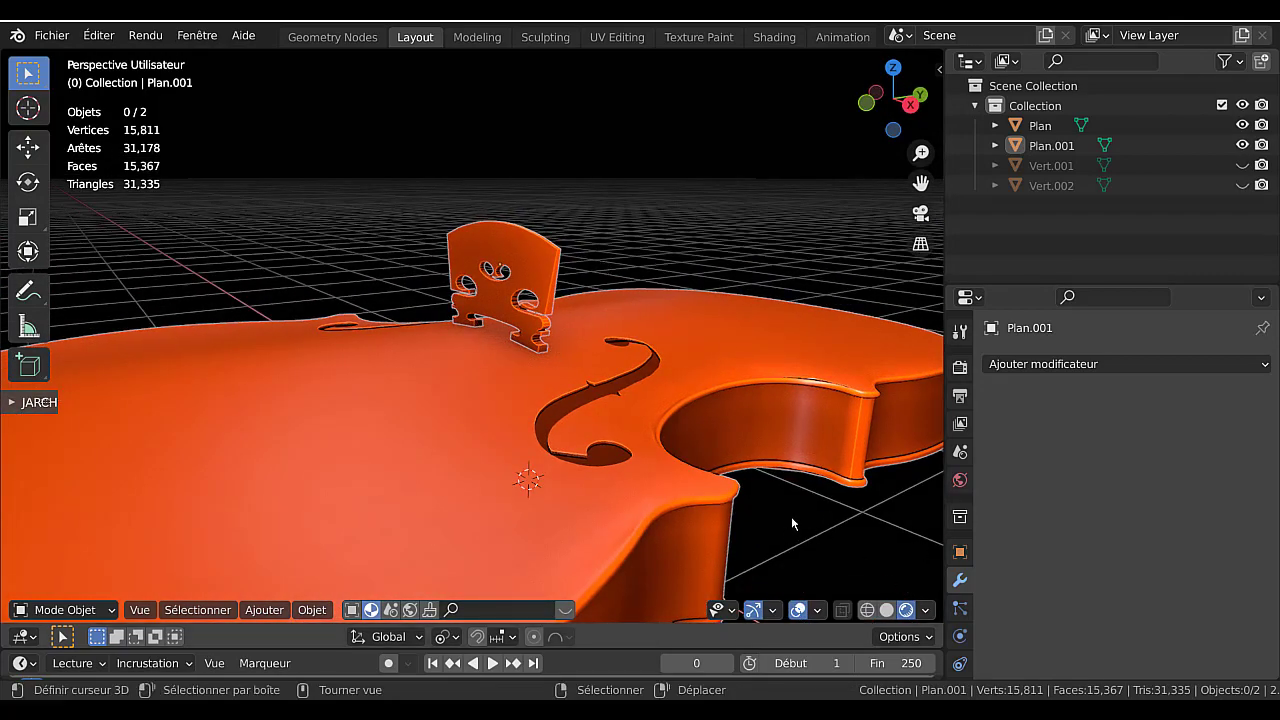
middle_click_drag(791, 516, 597, 500)
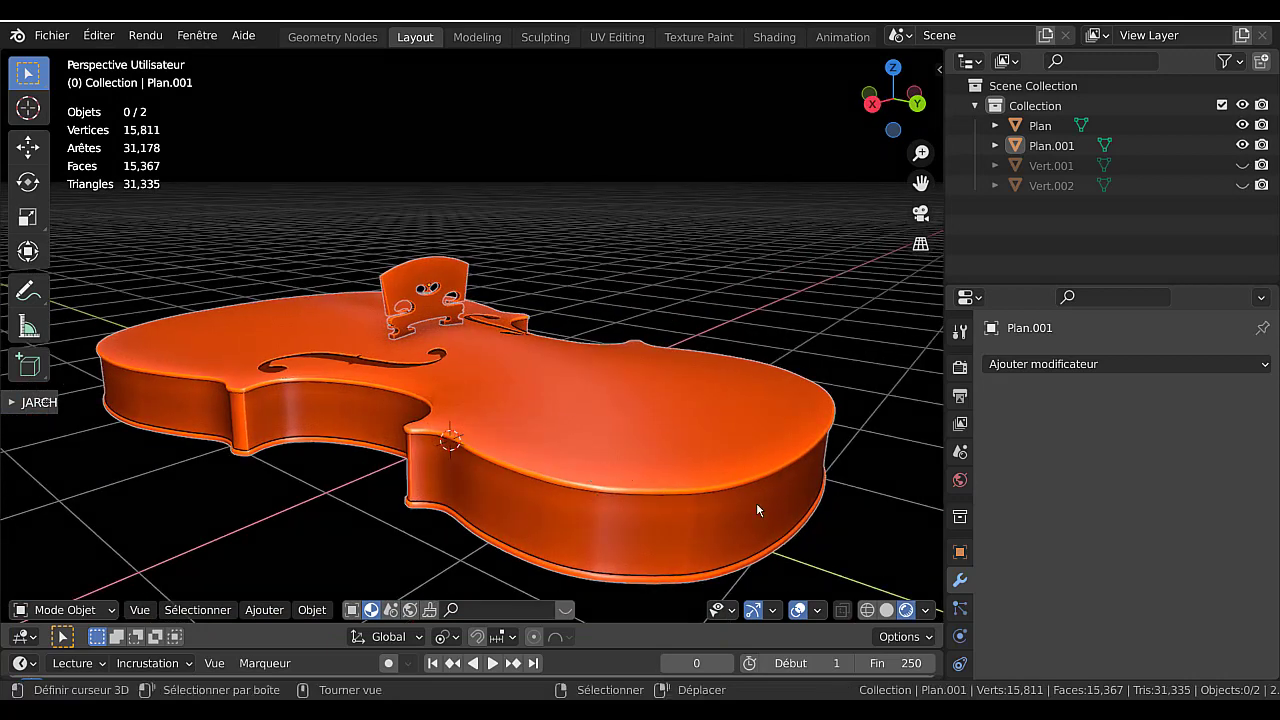
middle_click_drag(609, 371, 749, 441)
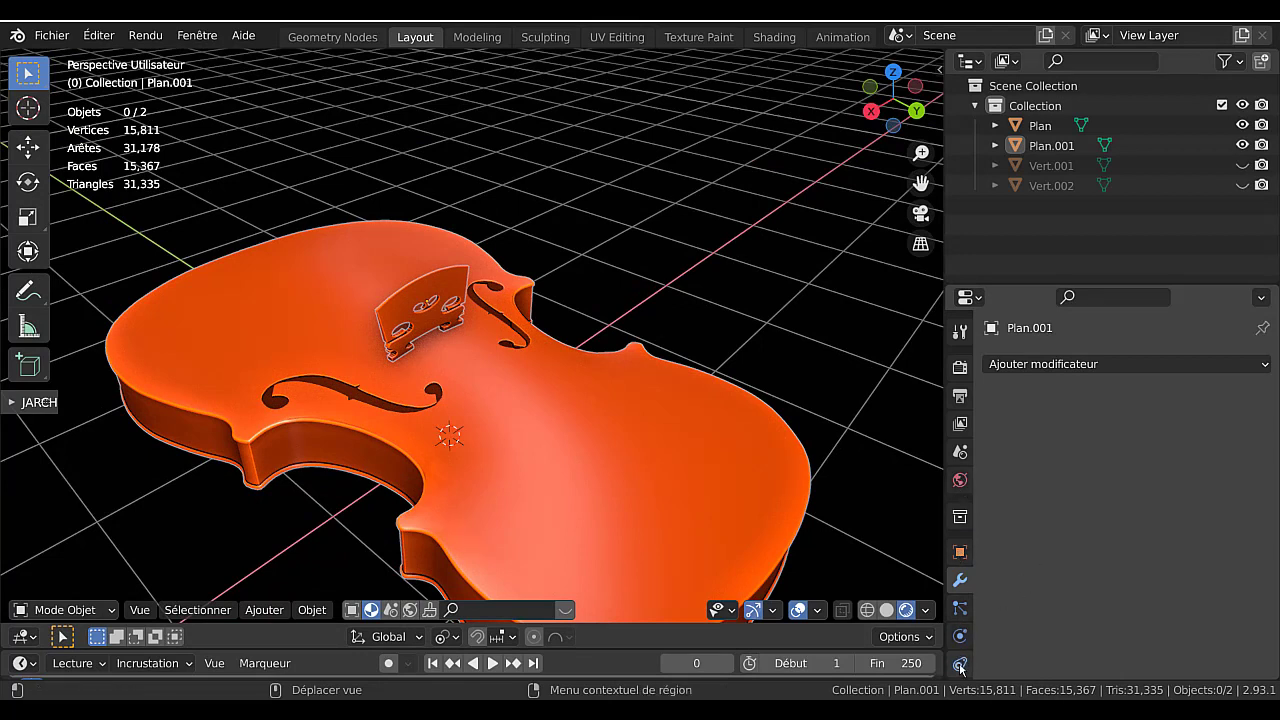
- In the render properties, darken the Contour outline colour to a grey with a value of about 0.115
left_click(440, 306)
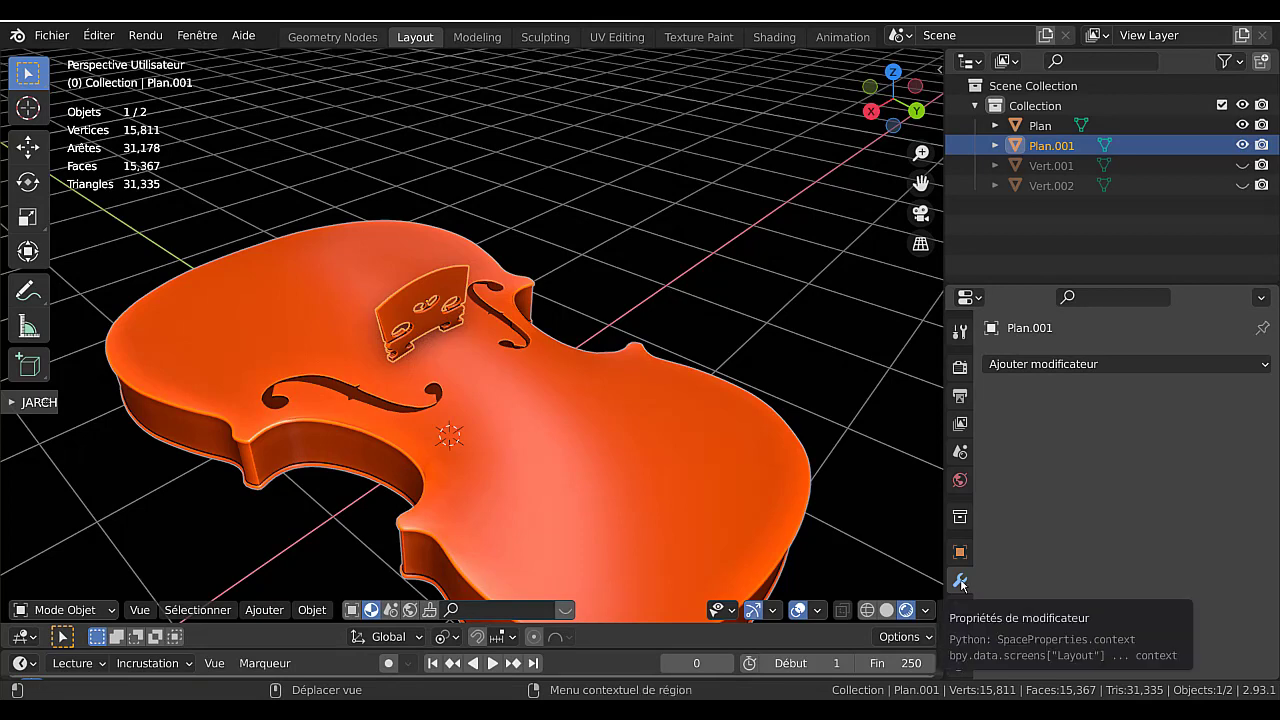
left_click(960, 372)
scroll(1110, 544, "down", 10)
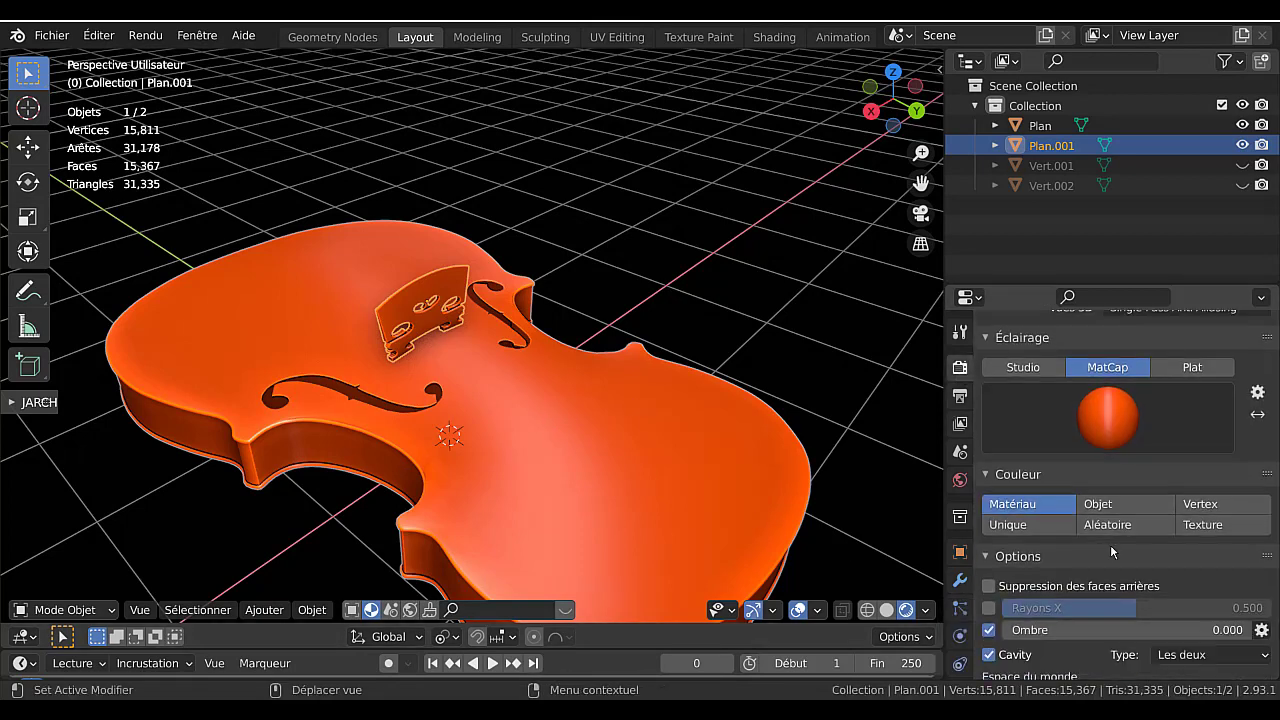
scroll(1113, 549, "down", 2)
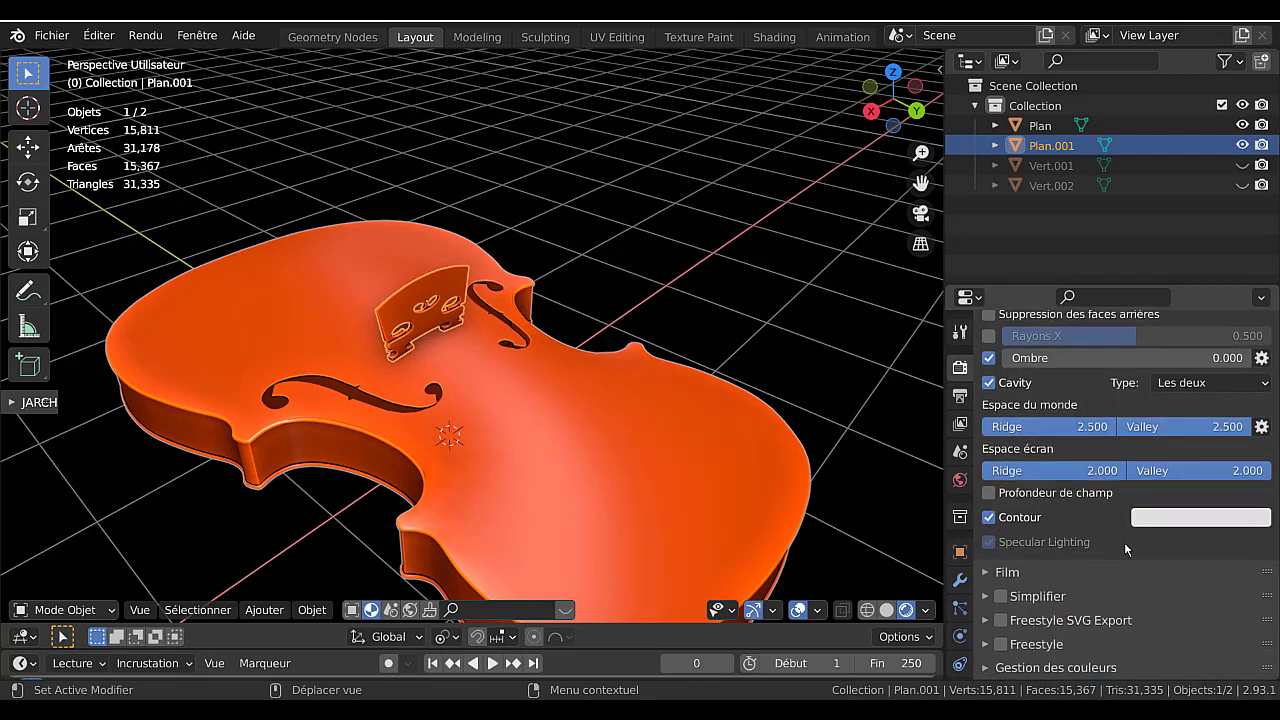
left_click(1208, 526)
left_click_drag(1255, 278, 1254, 341)
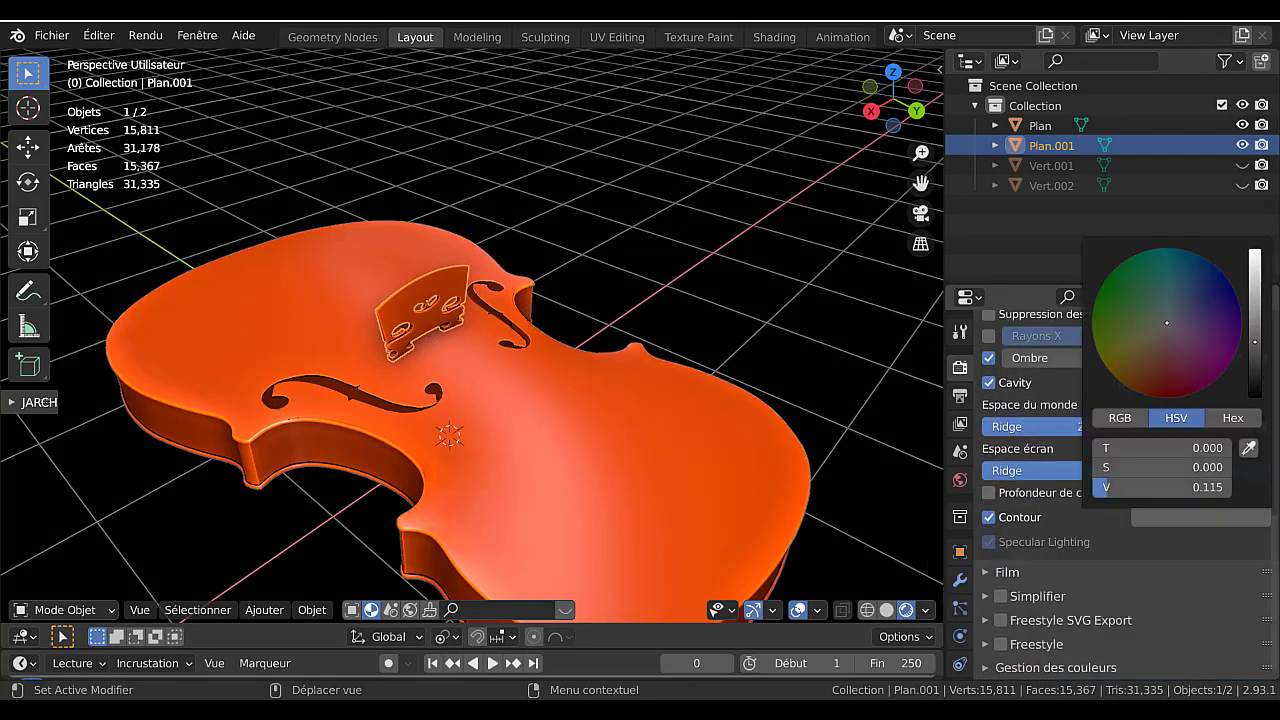
- Clear the vertex selection in the bridge mesh and return to Object Mode
key("Tab")
key("alt+a")
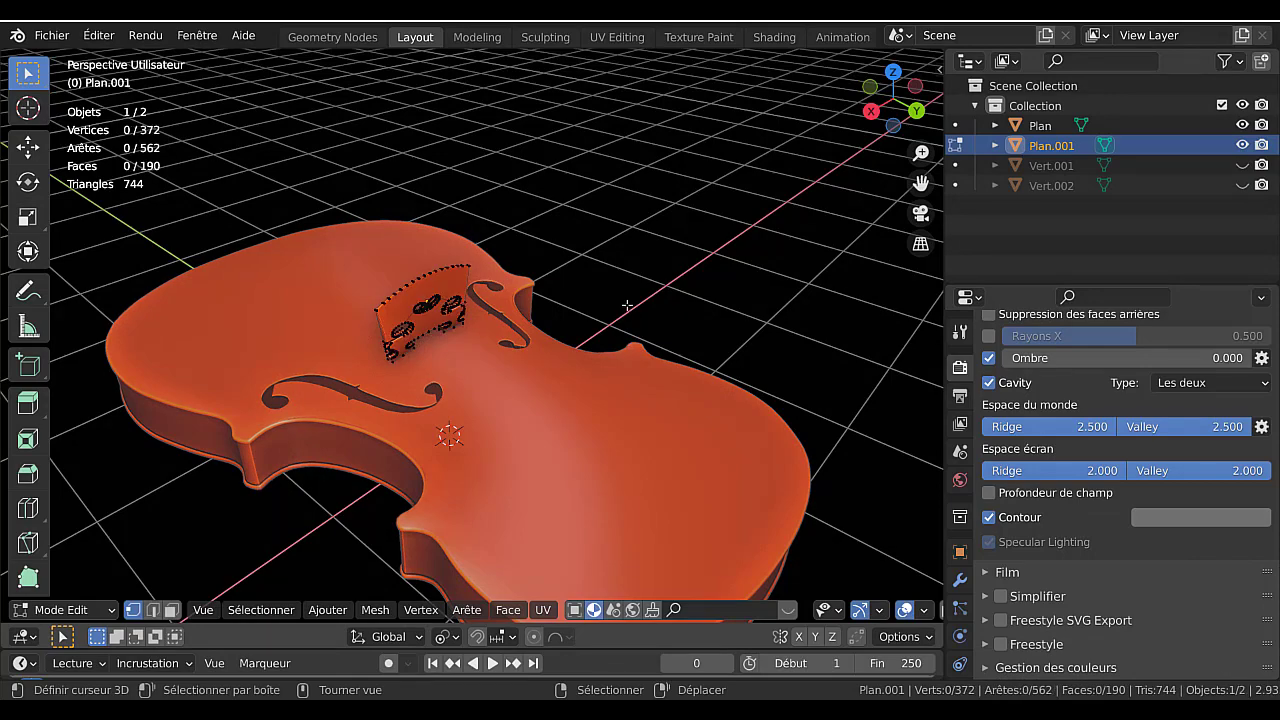
key("Tab")
key("Tab")
key("Tab")
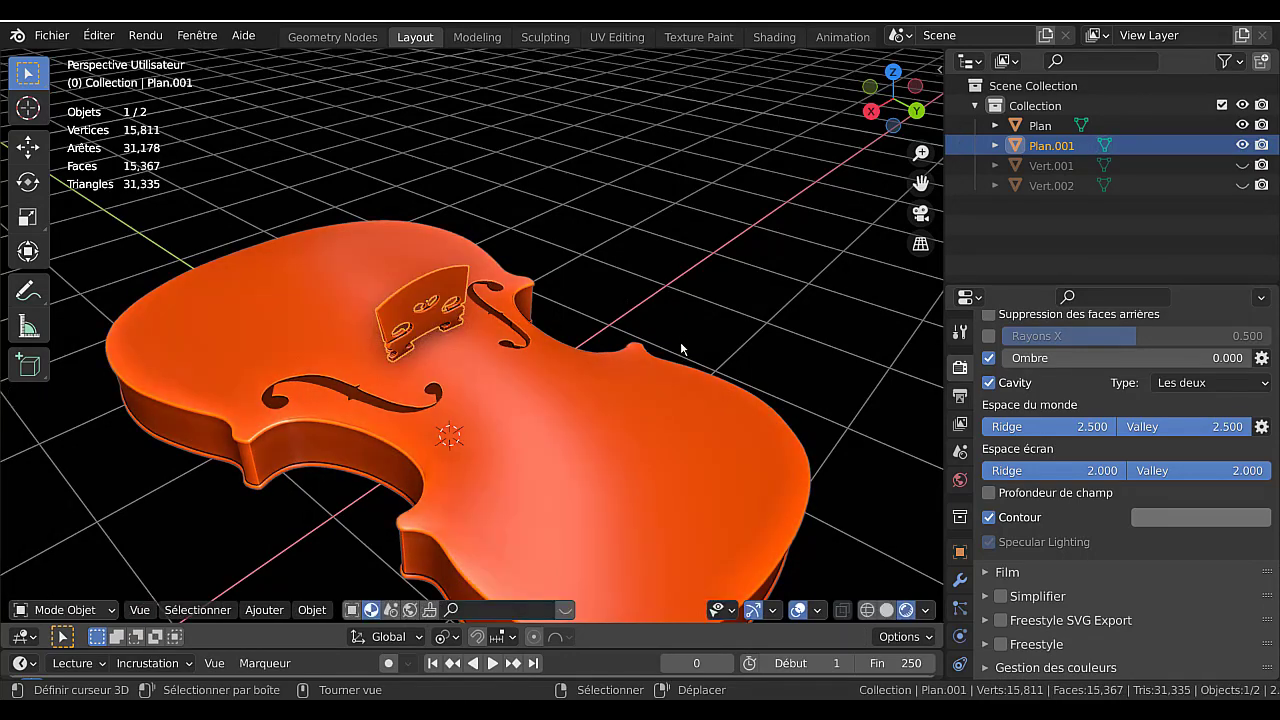
- Deselect the bridge and widen the 3D viewport to examine the whole rendered violin from several angles
middle_click_drag(549, 416, 771, 393)
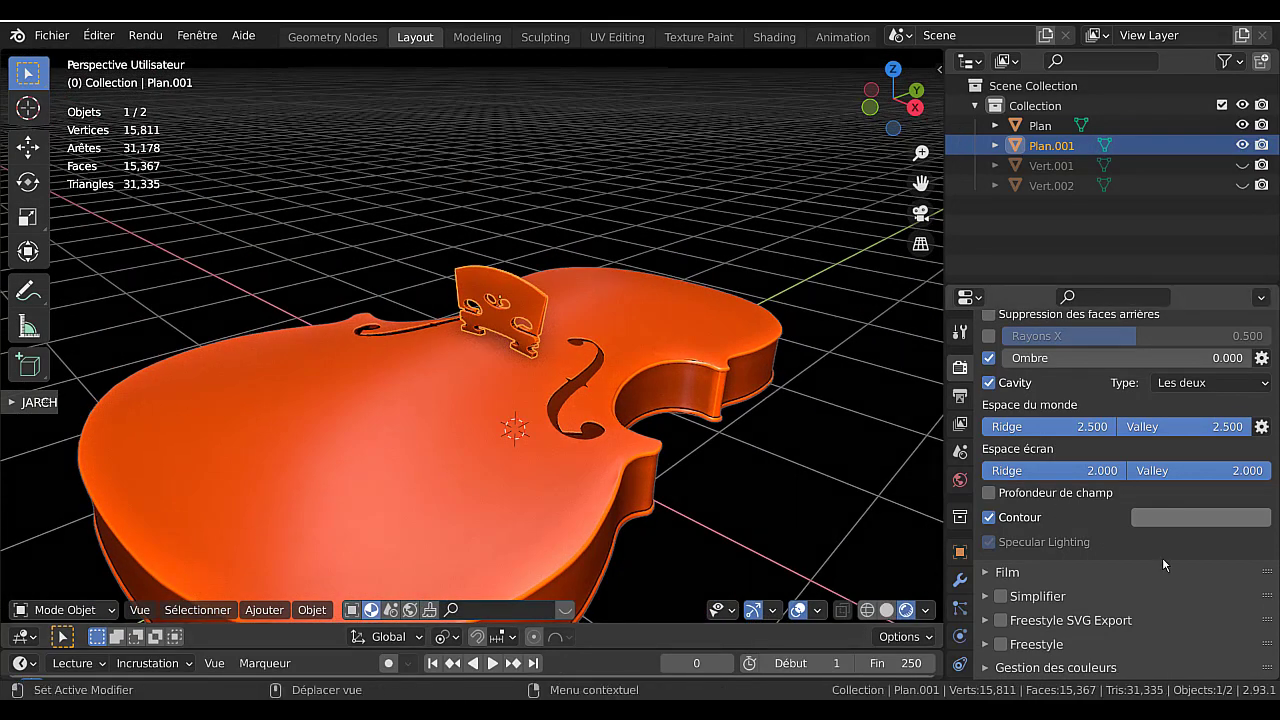
scroll(1150, 500, "up", 2)
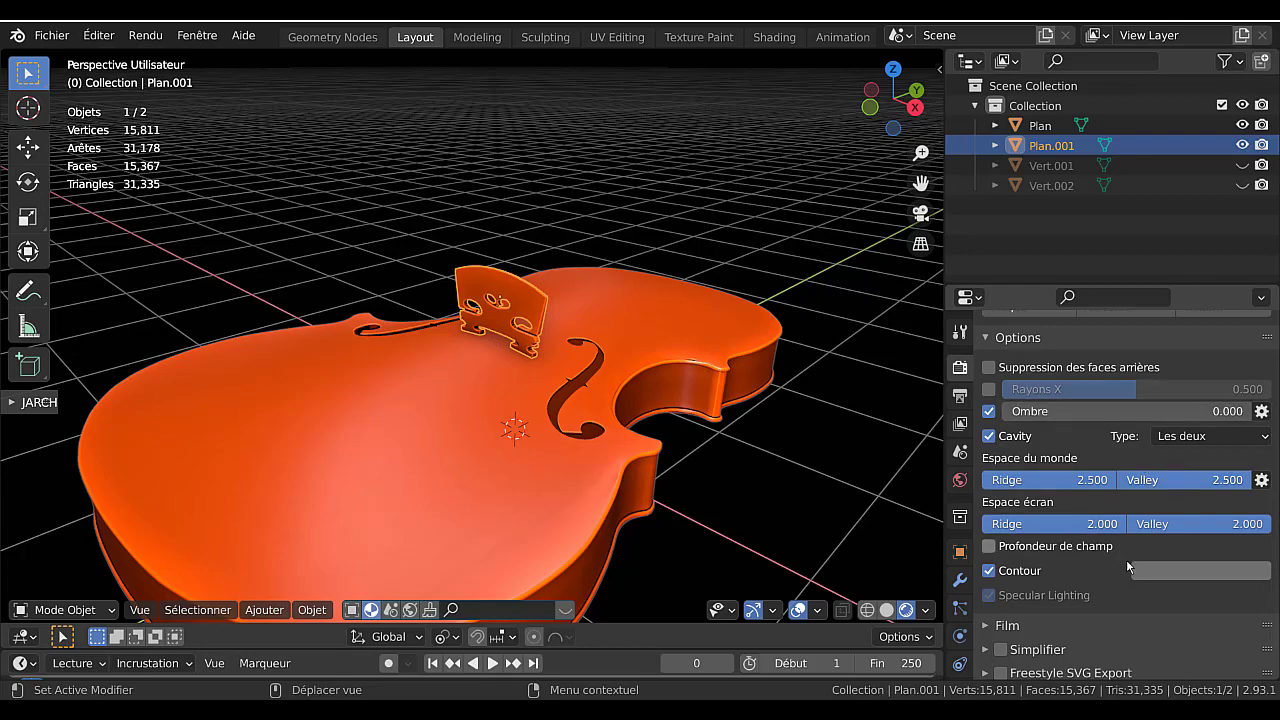
middle_click_drag(724, 437, 635, 470)
left_click(629, 517)
middle_click_drag(629, 517, 672, 508)
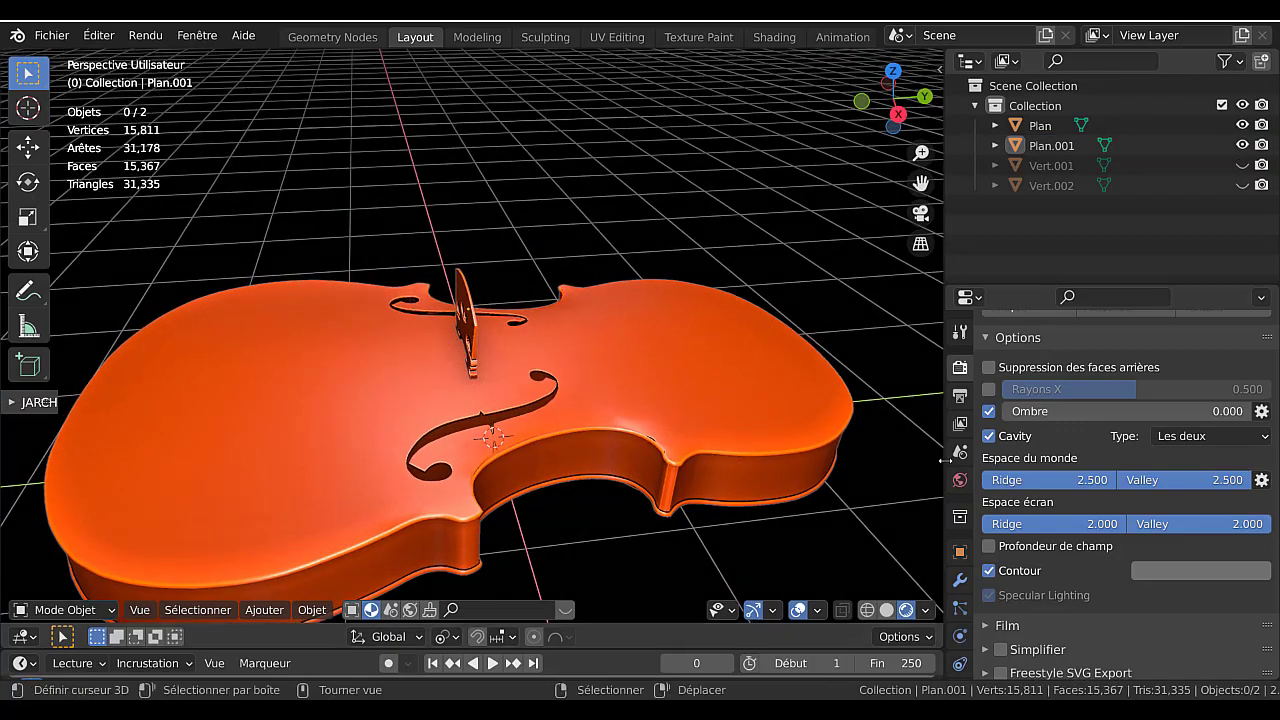
left_click_drag(944, 460, 1160, 460)
middle_click_drag(926, 426, 808, 374)
middle_click_drag(967, 391, 855, 364)
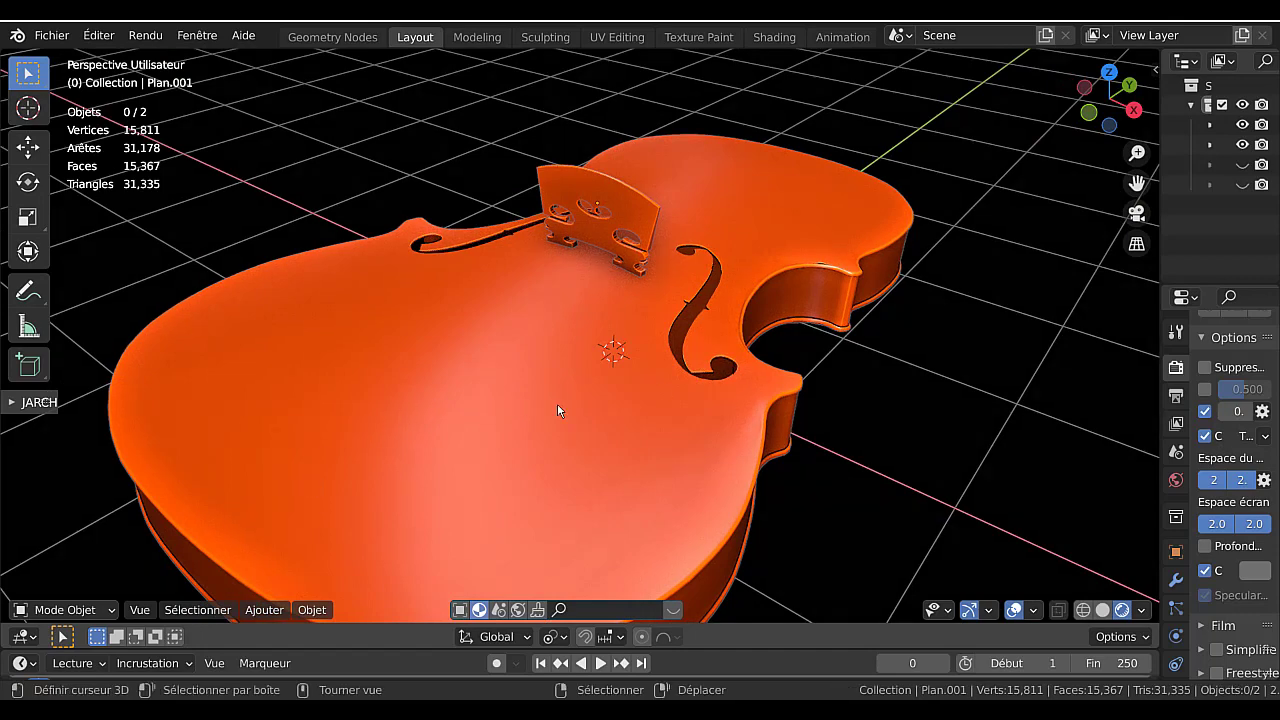
middle_click_drag(557, 408, 486, 397)
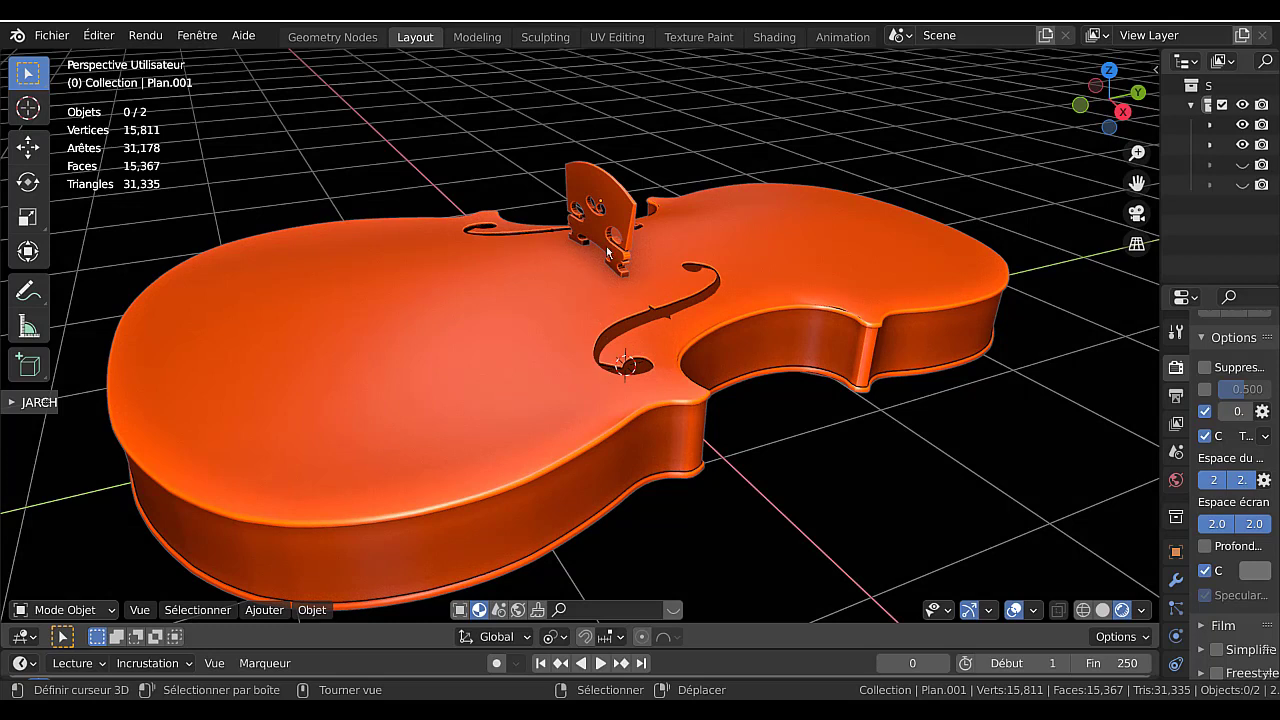
- Copy the bridge and paste it into the other violin file, whose body keeps its Subdivision modifier, shown in rendered shading
left_click(620, 224)
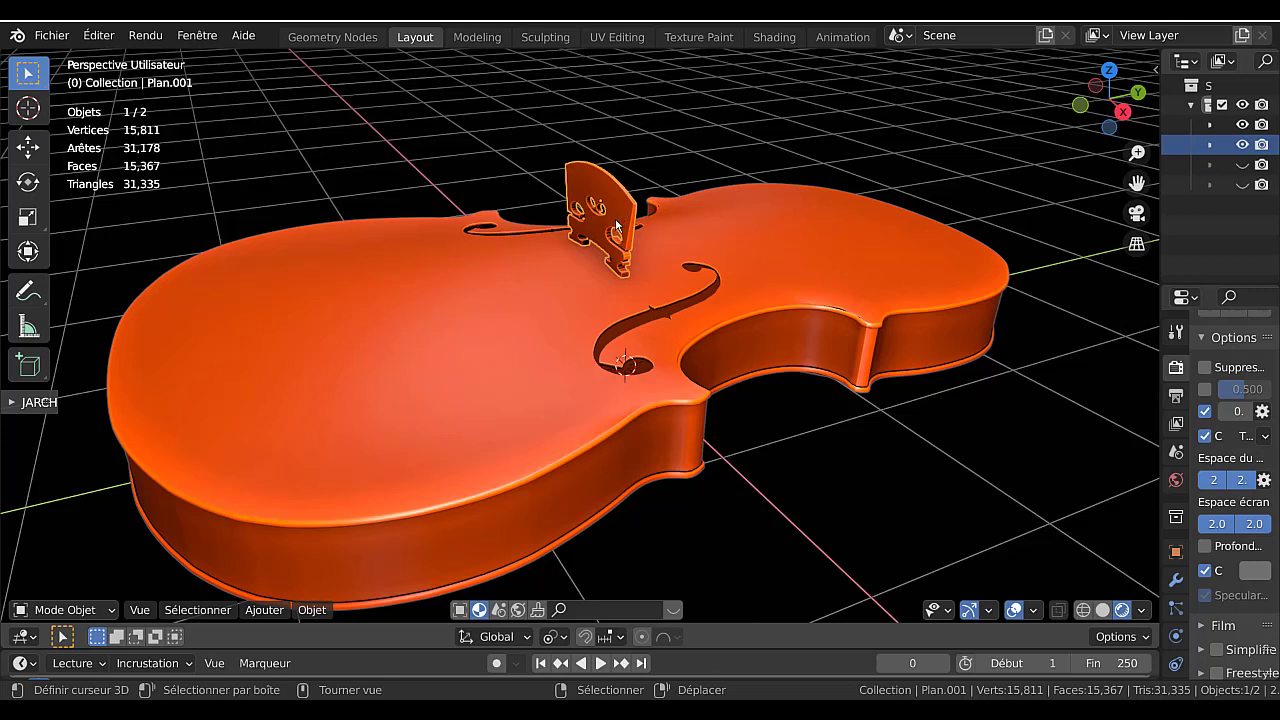
key("ctrl+c")
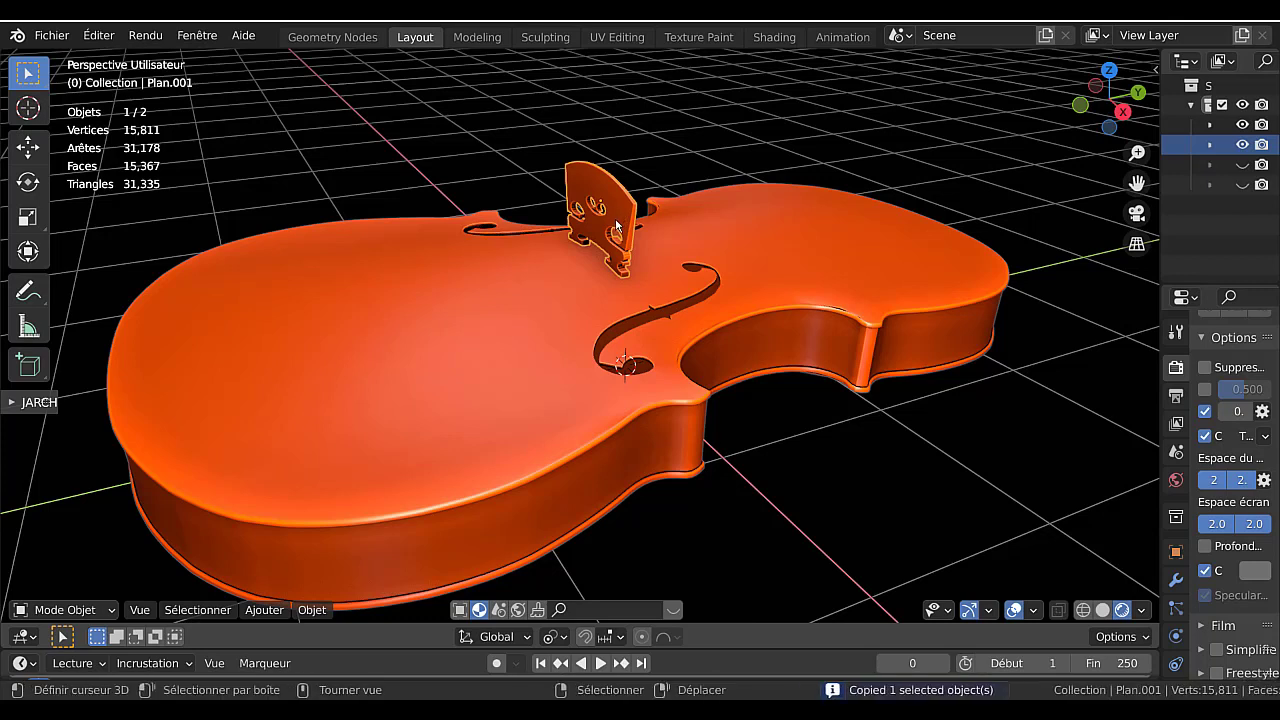
right_click(617, 226, "shift")
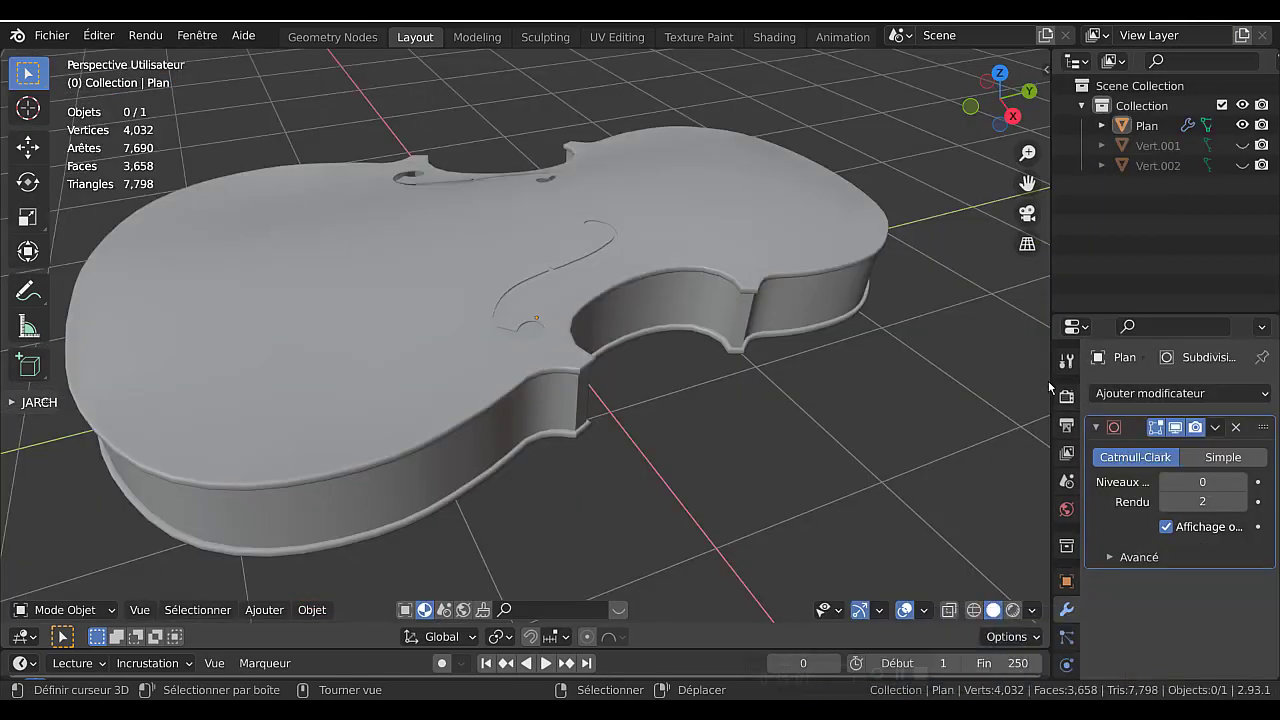
left_click(1012, 609)
middle_click_drag(740, 505, 730, 460)
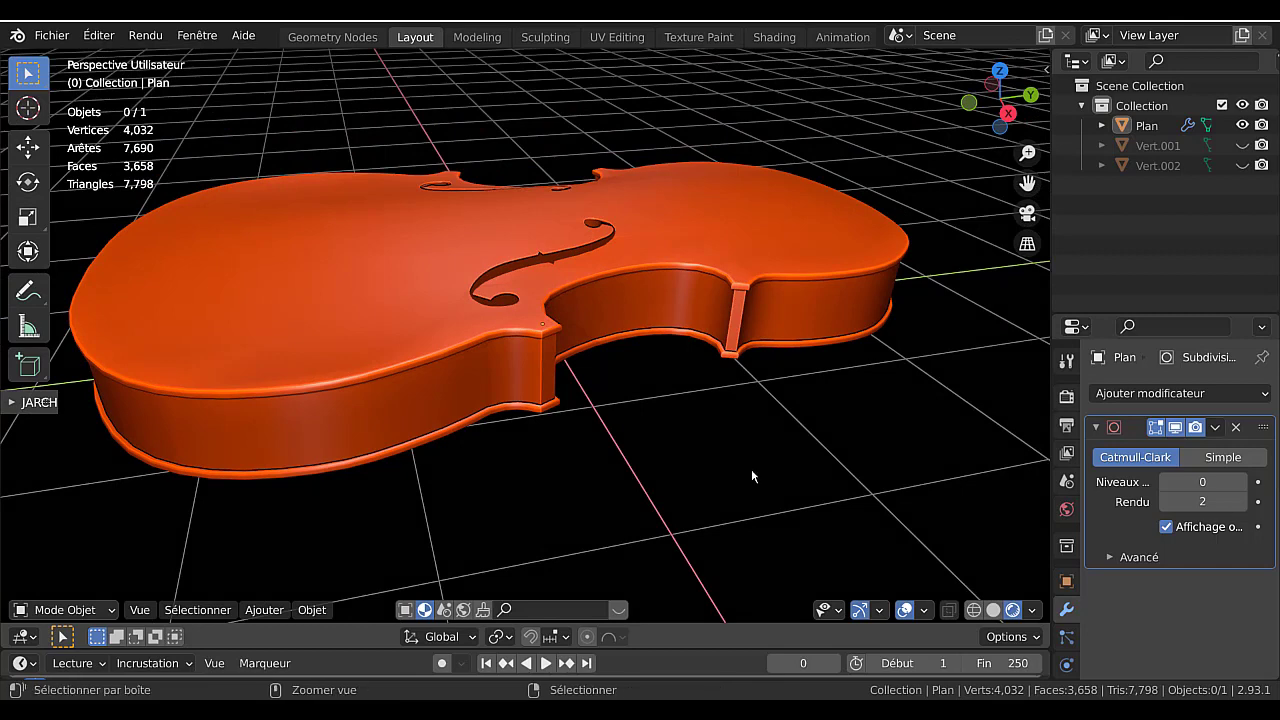
key("ctrl+v")
- Raise the pasted bridge about 0.084 m along Z so its feet sit on the violin top
middle_click_drag(643, 407, 731, 545)
scroll(705, 366, "up", 3)
middle_click_drag(681, 442, 704, 406)
key("g")
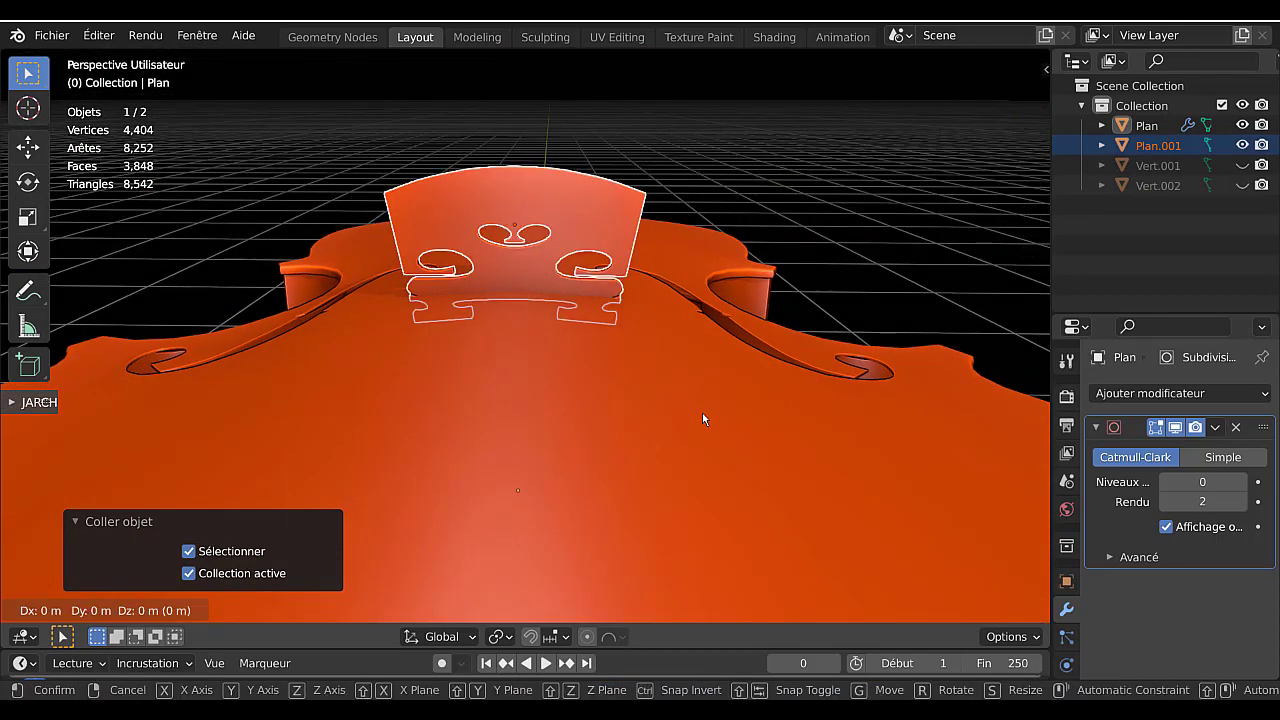
key("z")
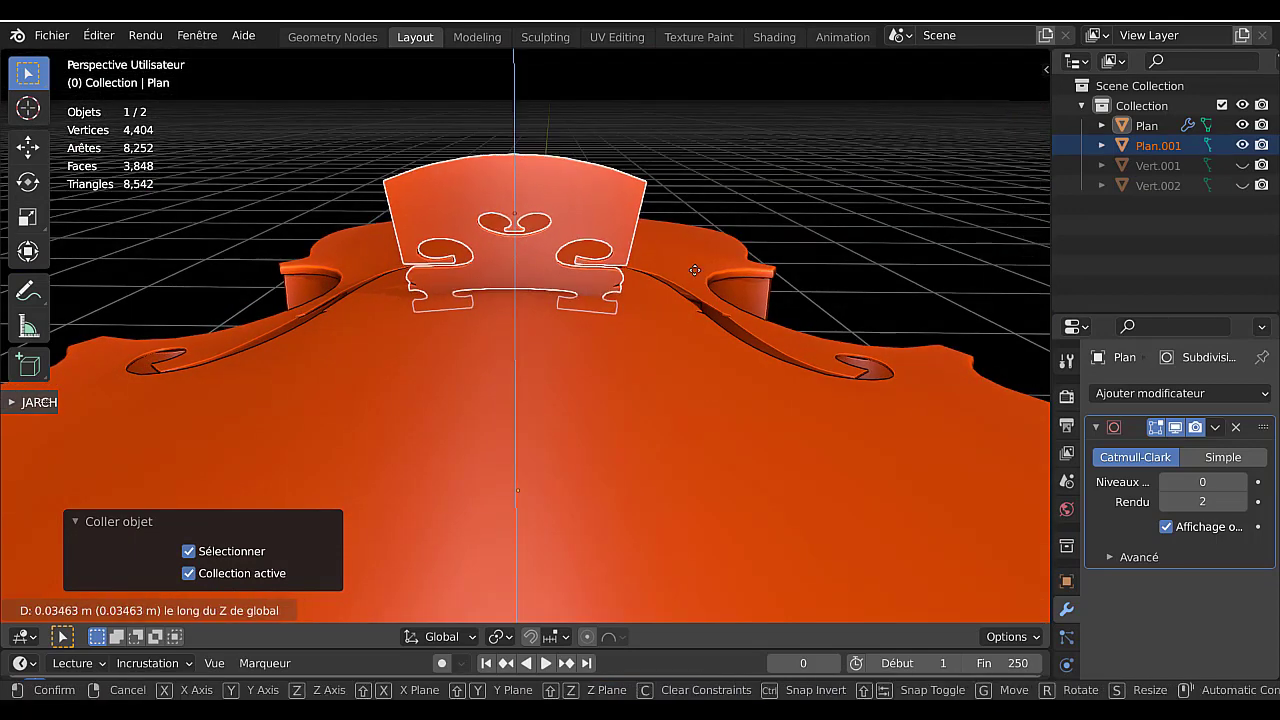
left_click(650, 142)
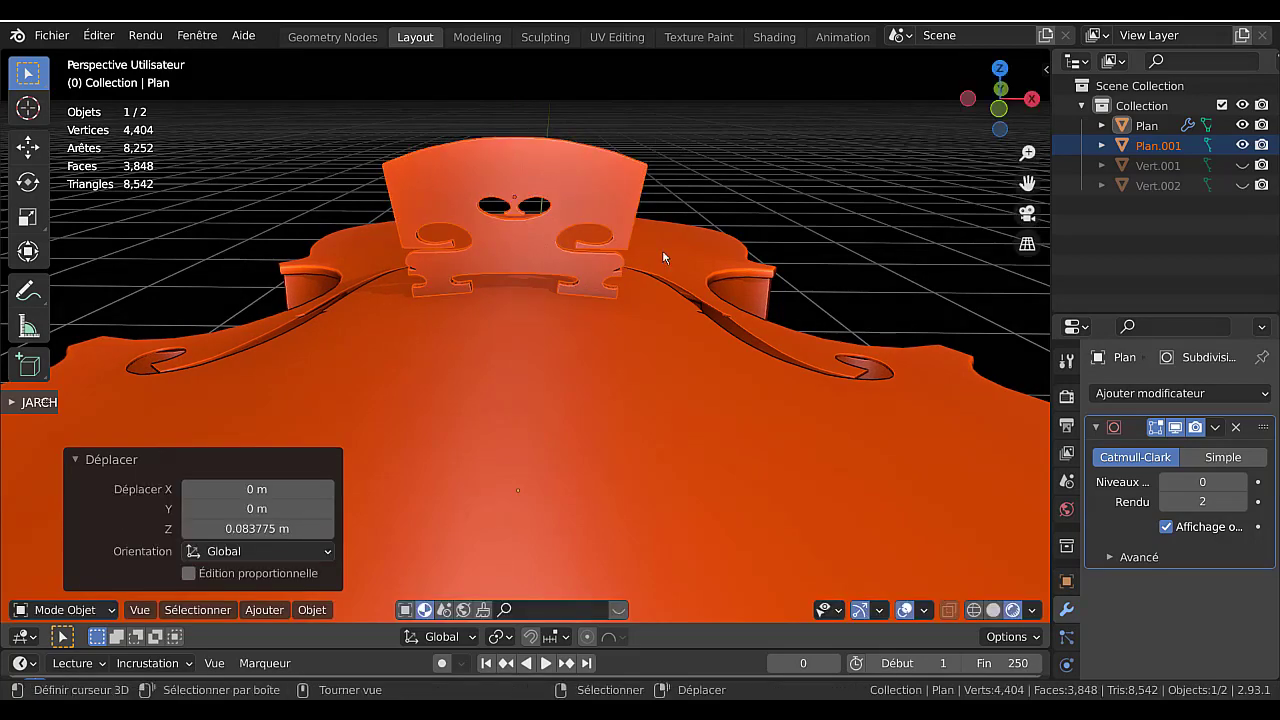
- Deselect the bridge and save the violin file with the bridge in place under its existing name
left_click(841, 289)
middle_click_drag(841, 289, 605, 369)
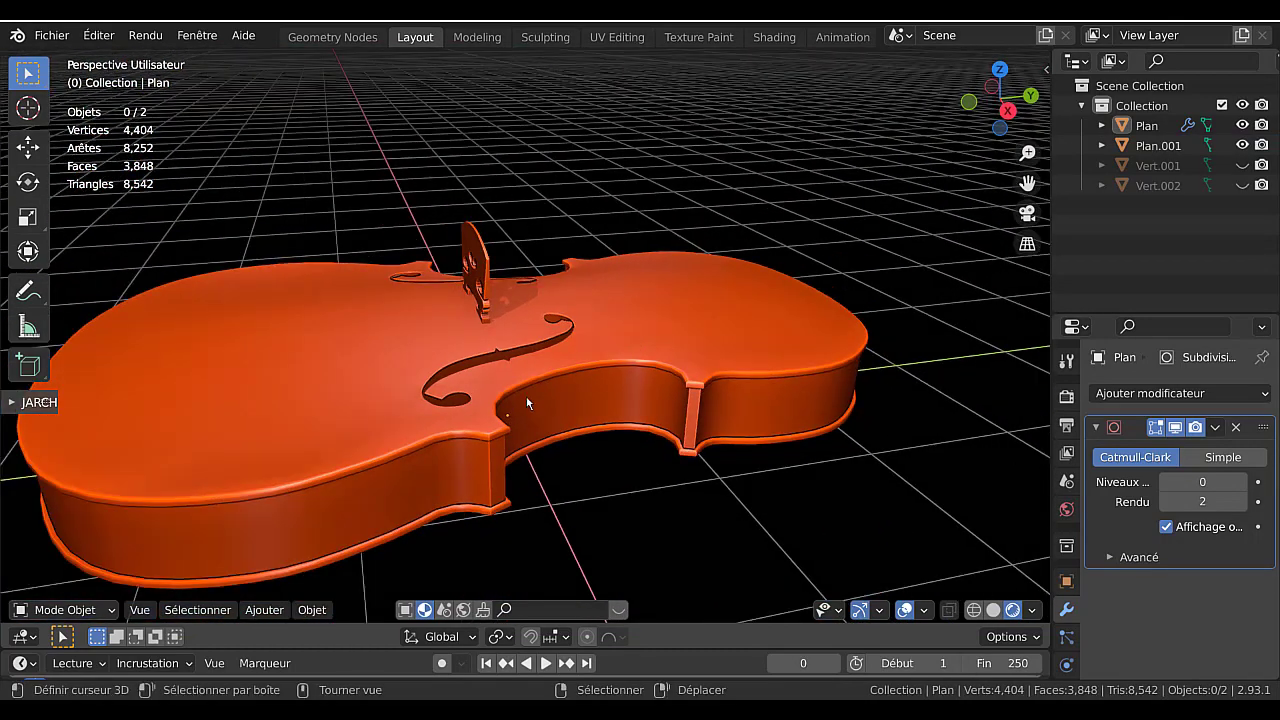
middle_click_drag(526, 396, 616, 377, "shift")
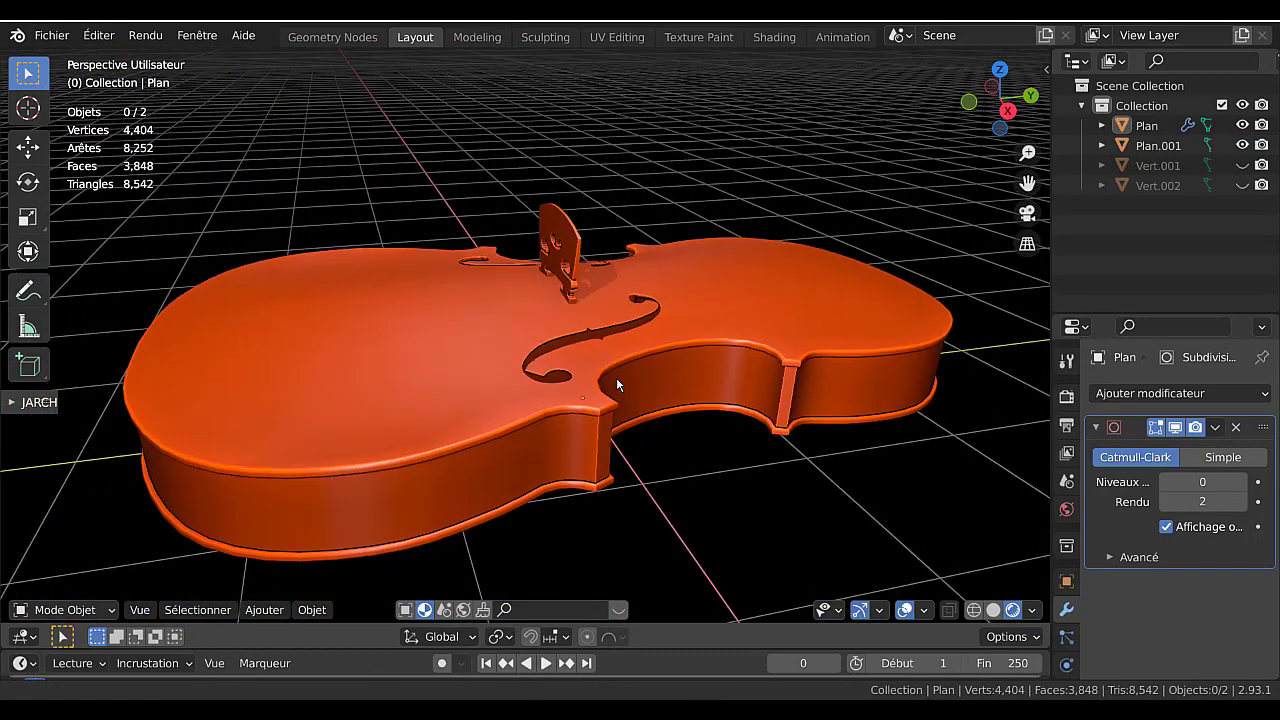
left_click(52, 36)
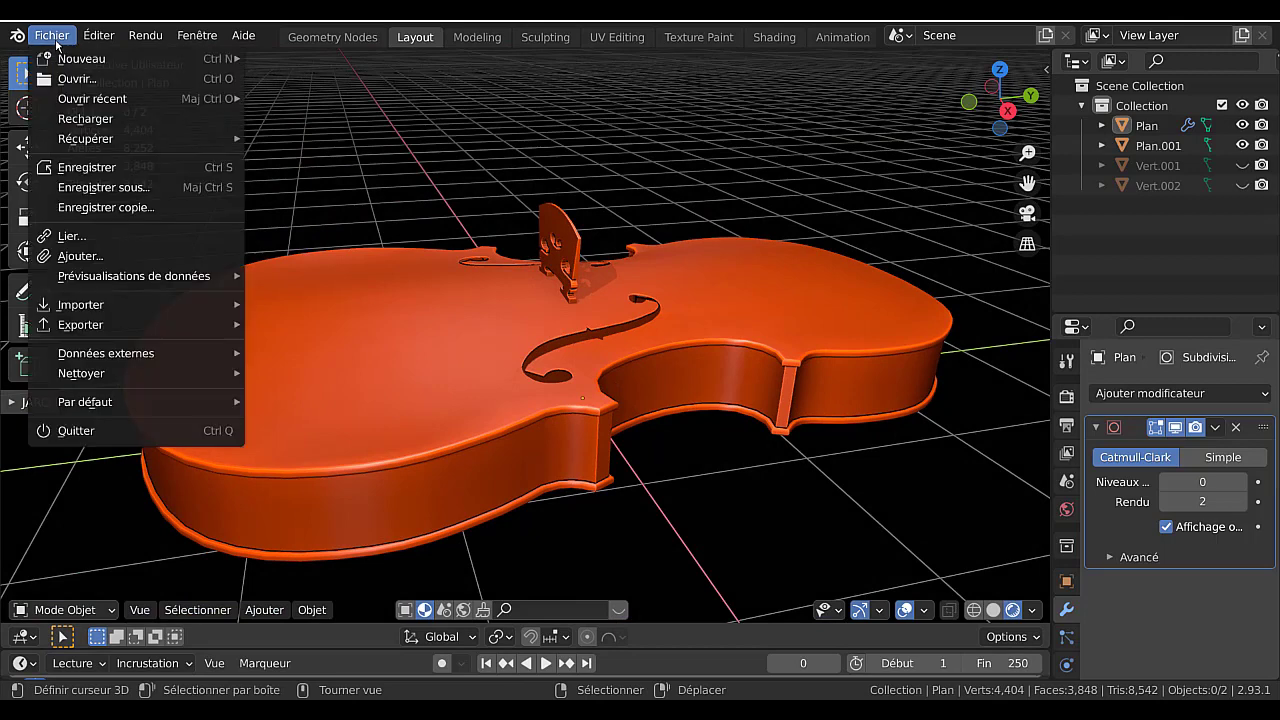
left_click(89, 170)
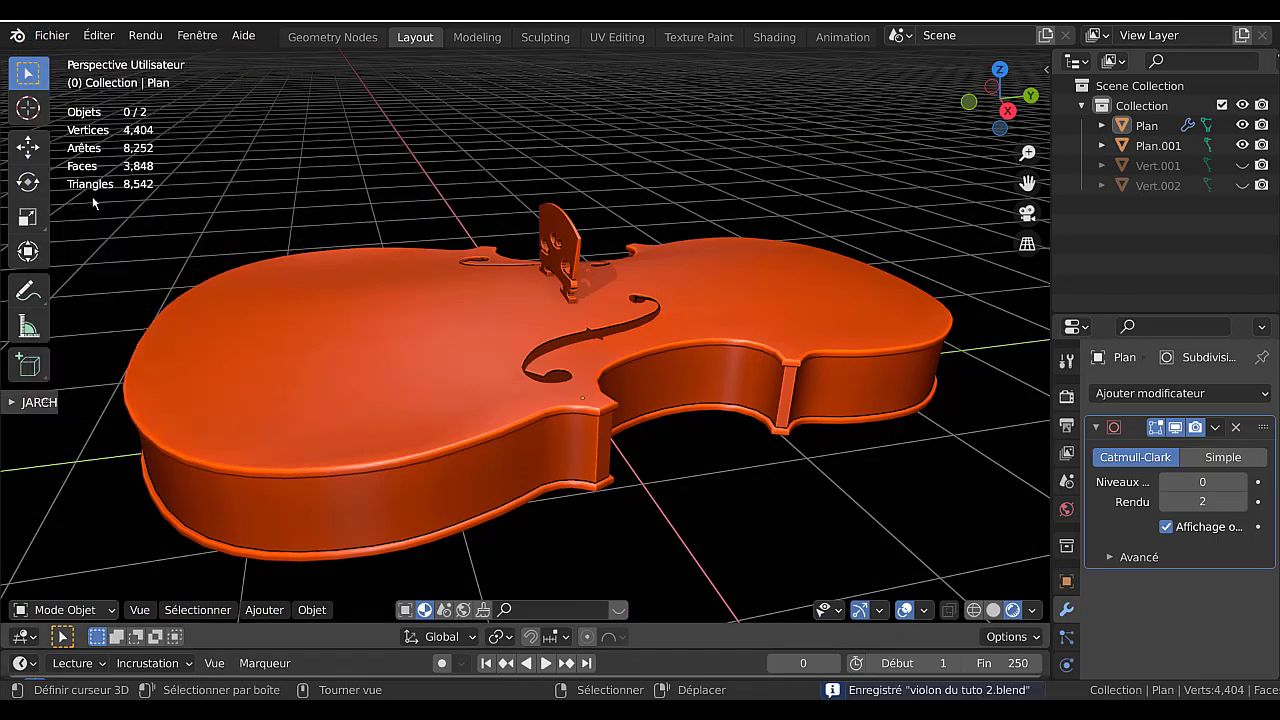
left_click(52, 36)
mouse_move(97, 285)
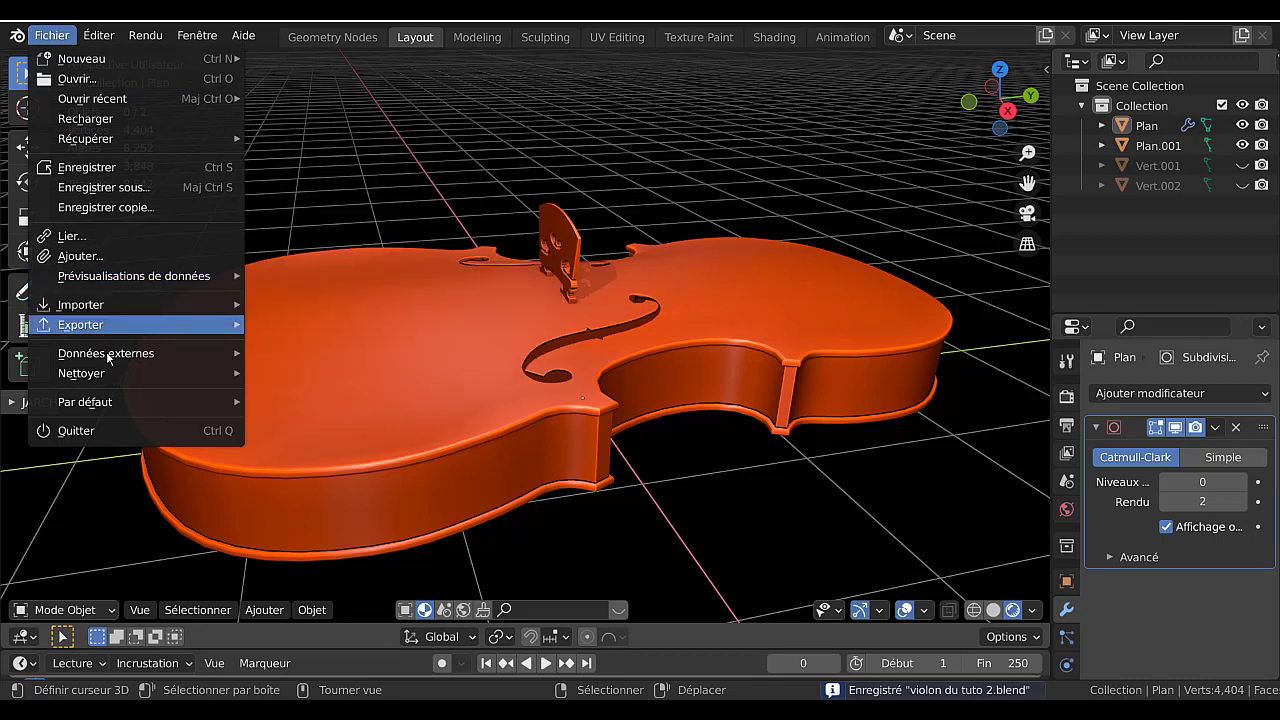
mouse_move(112, 357)
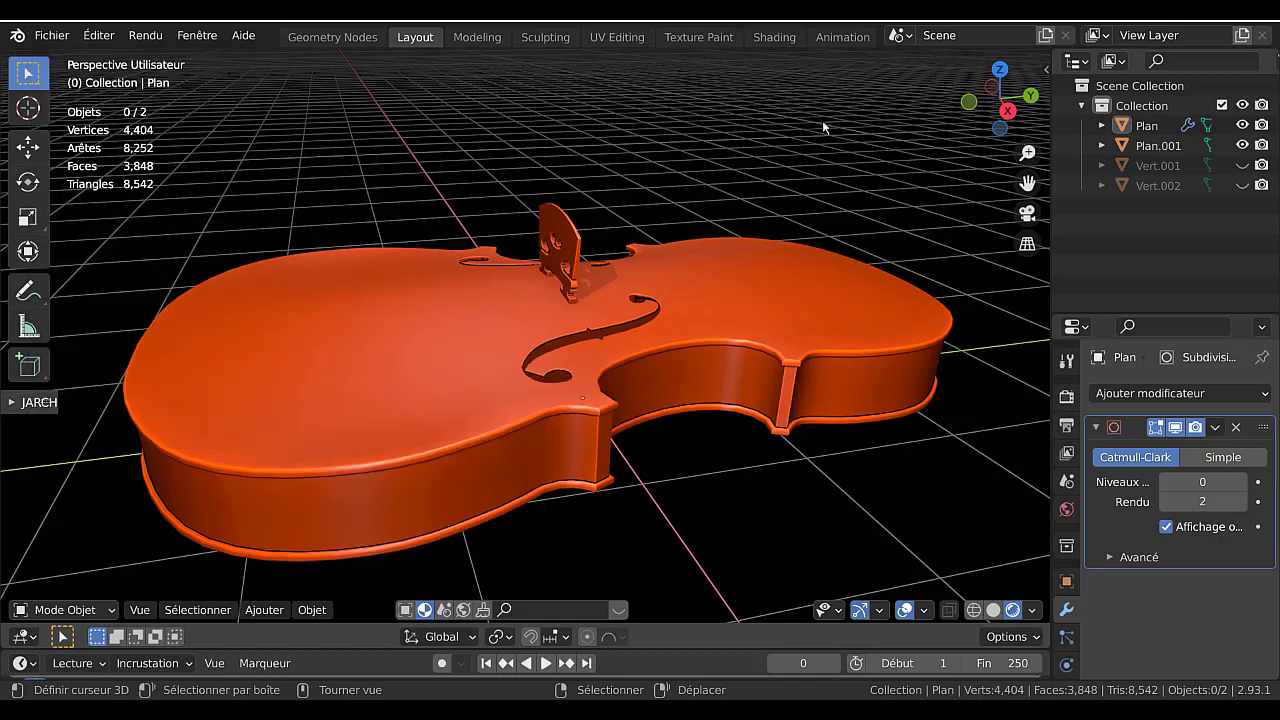
- Examine the rendered violin body, its f-holes and the seated bridge from several angles and distances
middle_click_drag(822, 120, 463, 366)
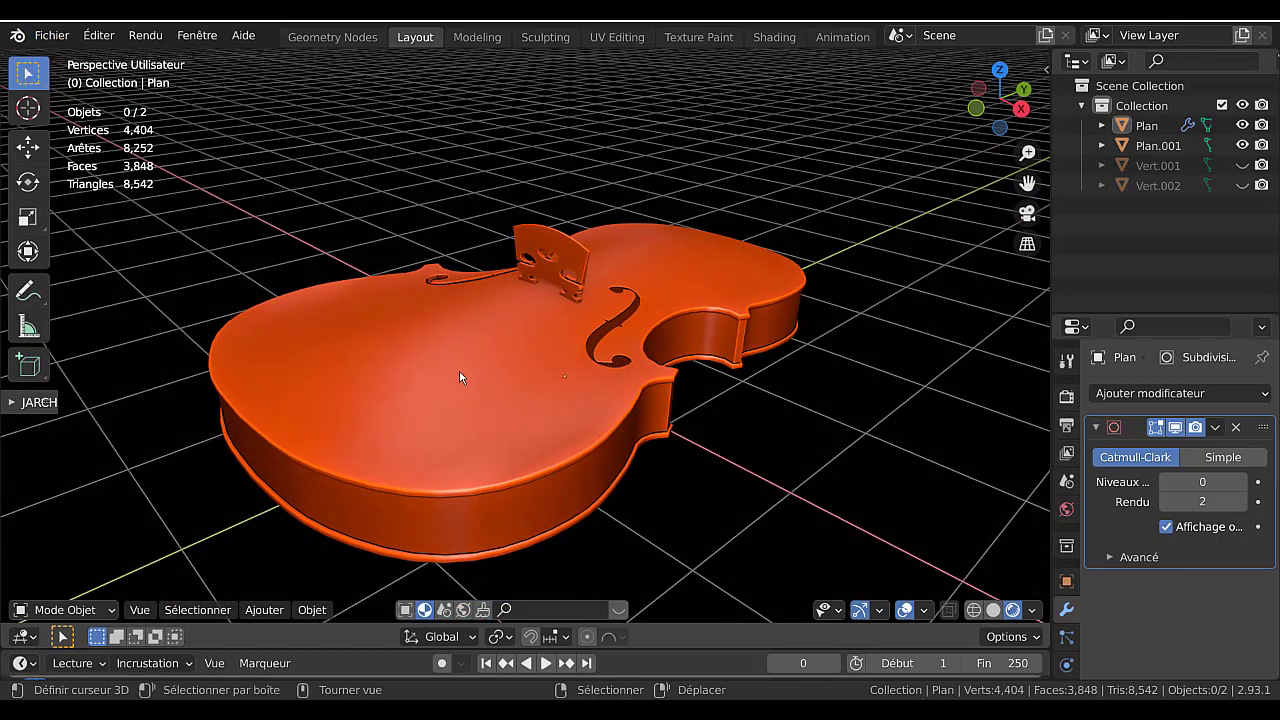
middle_click_drag(616, 373, 622, 369)
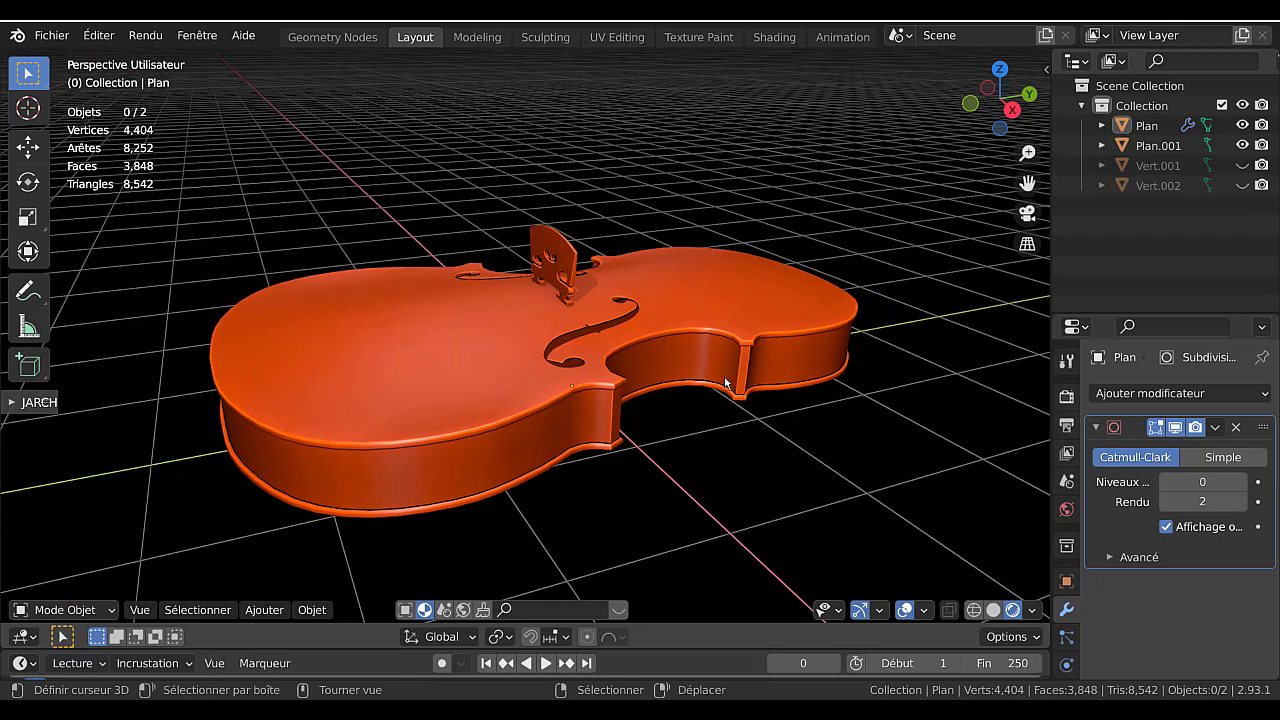
middle_click_drag(703, 423, 664, 403)
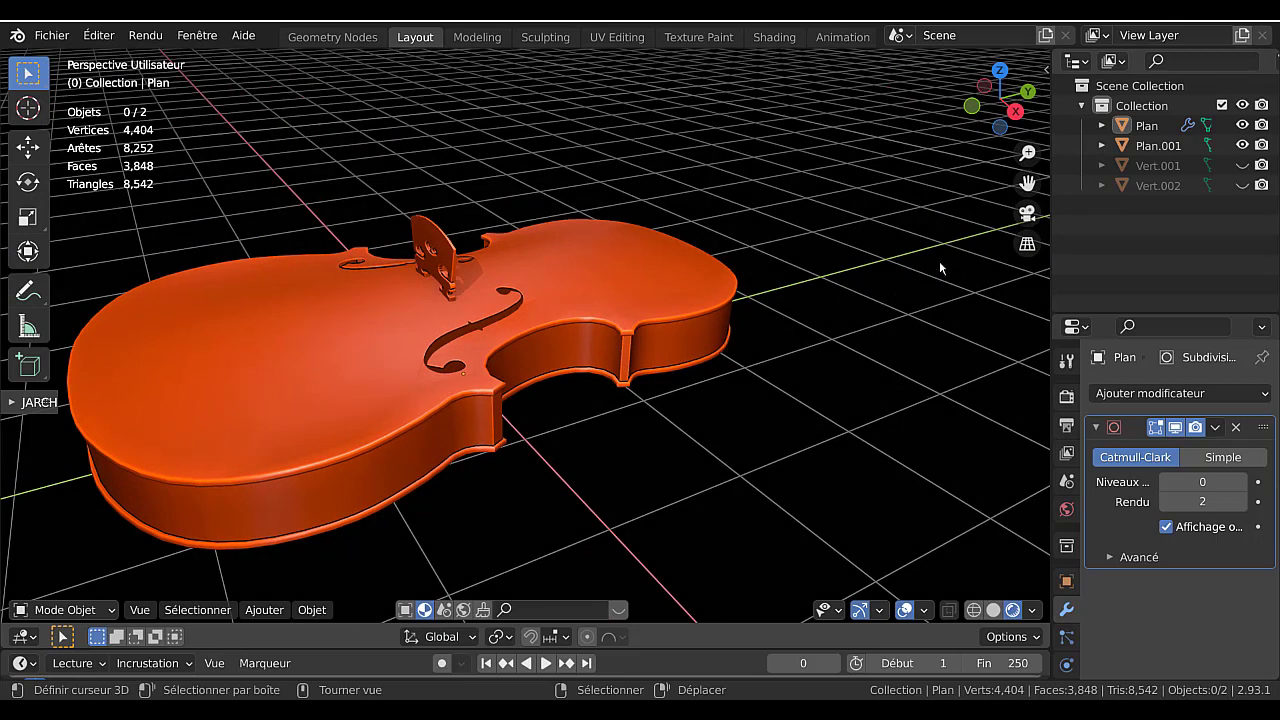
middle_click_drag(951, 258, 913, 285)
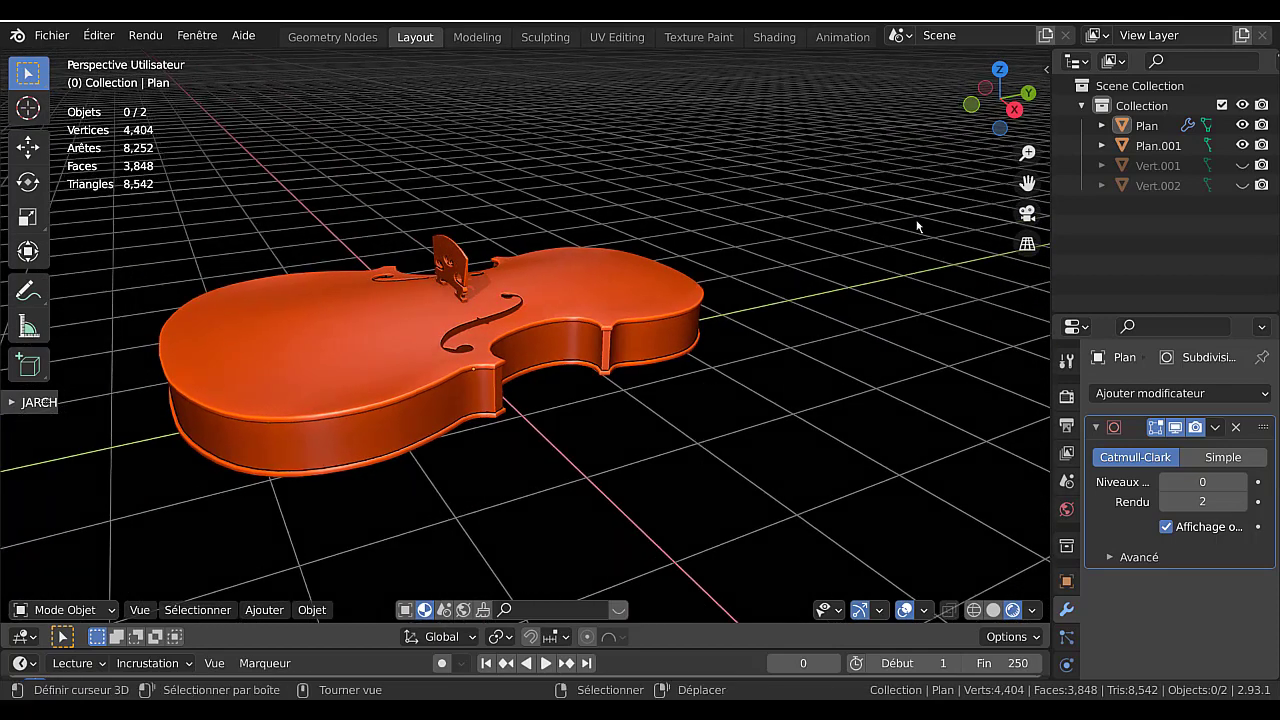
scroll(654, 436, "up", 3)
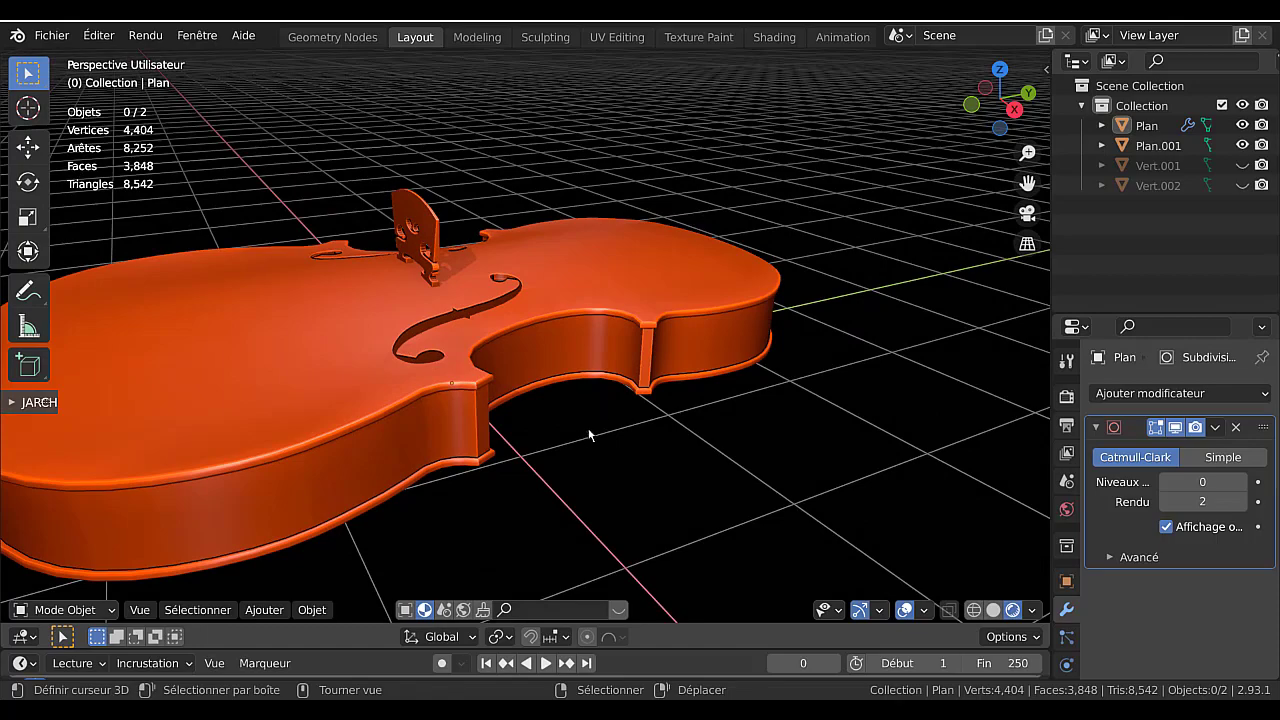
scroll(590, 423, "down", 2)
middle_click_drag(591, 423, 646, 420)
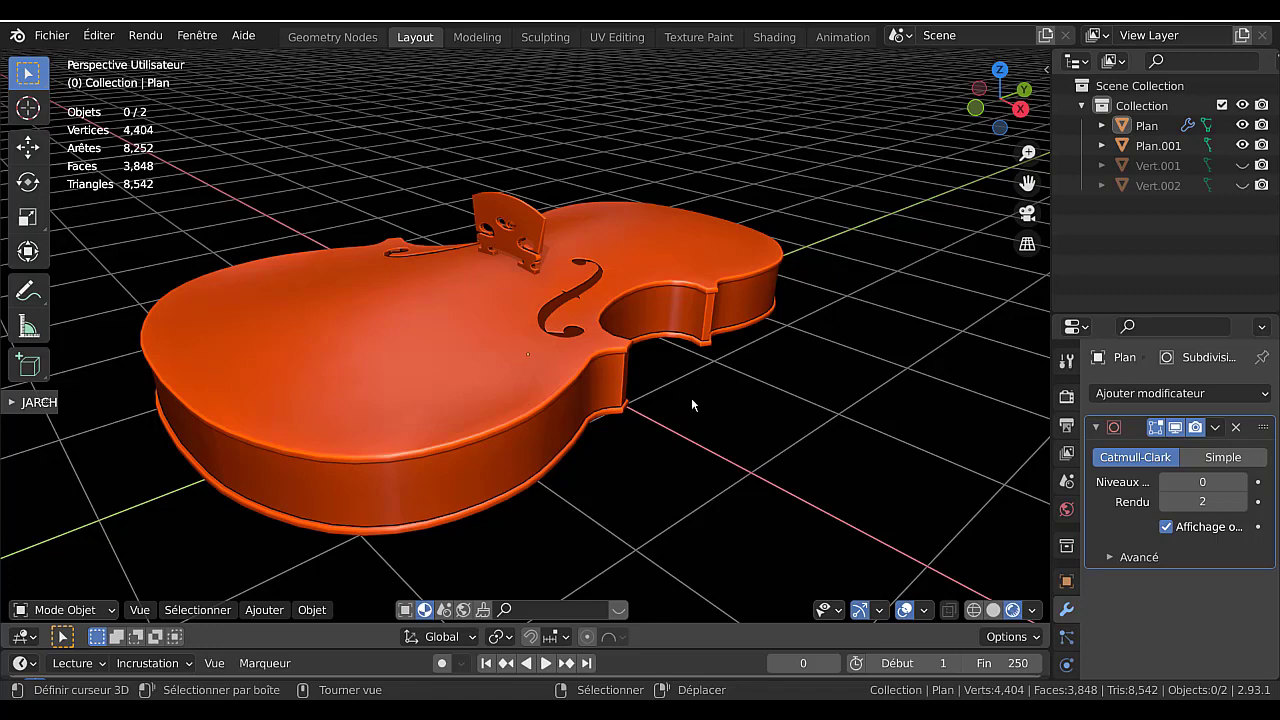
scroll(706, 418, "up", 1)
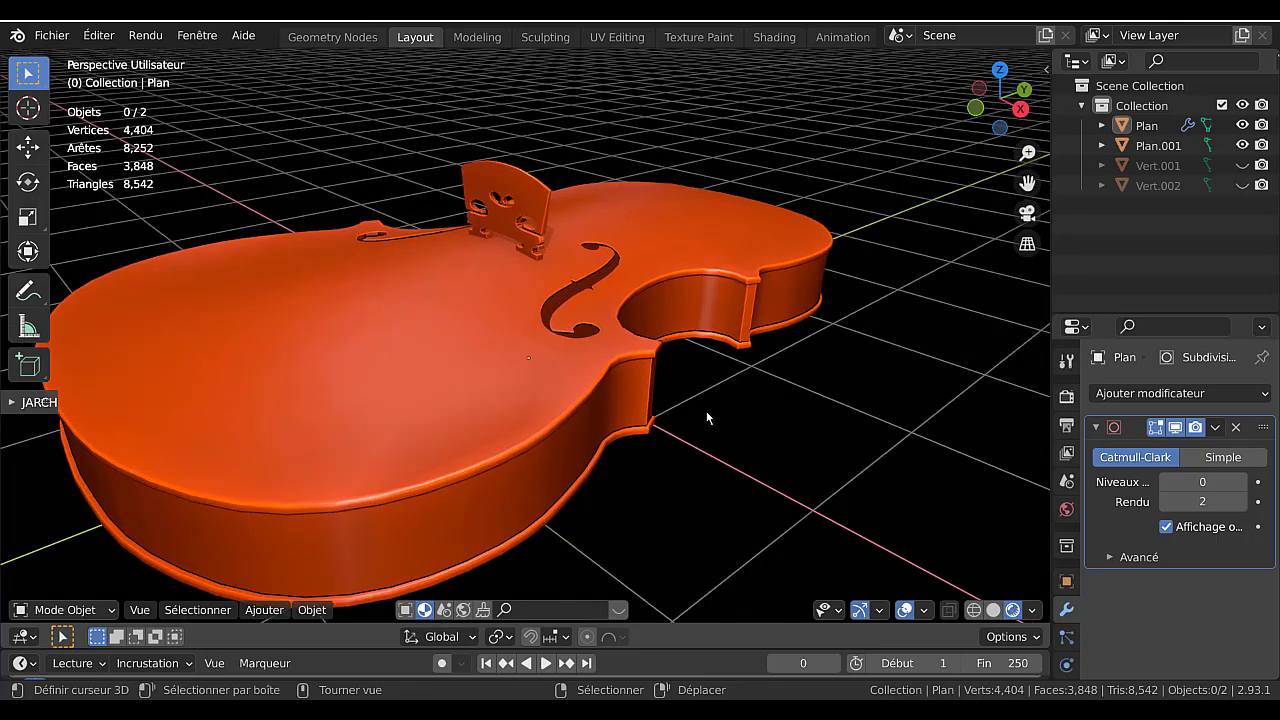
scroll(711, 408, "down", 1)
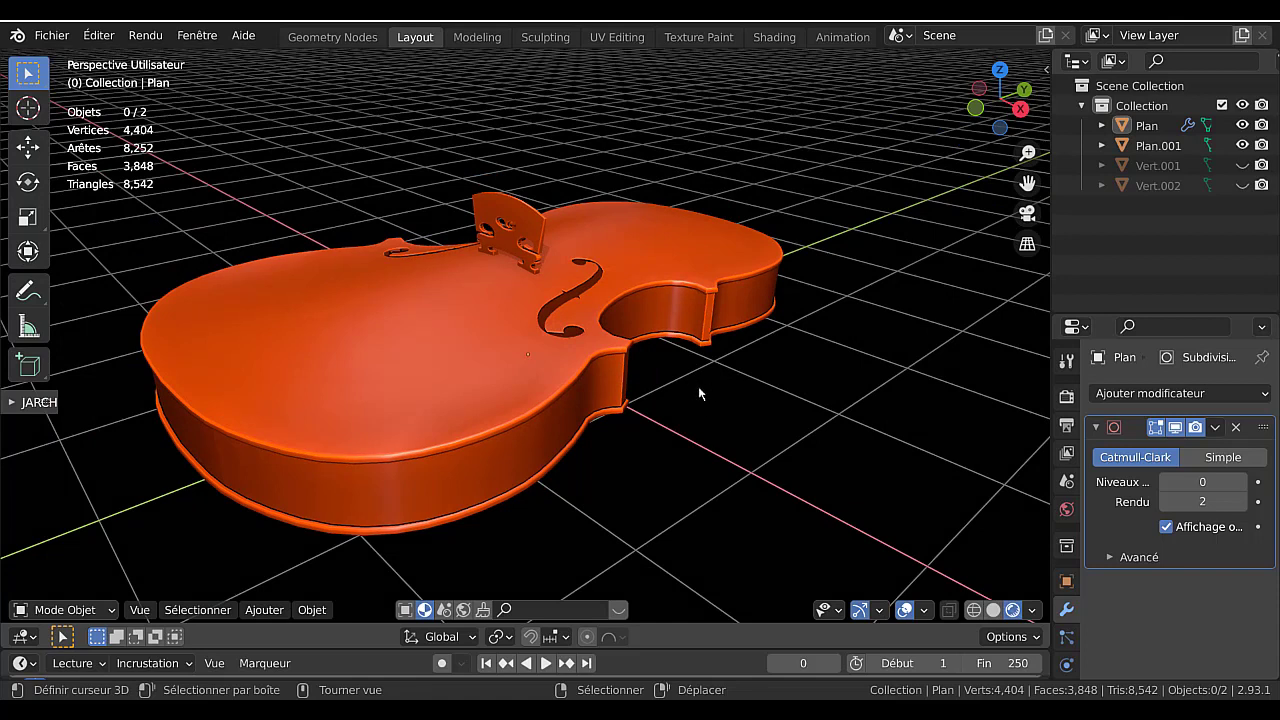
mouse_move(707, 395)
middle_mouse_down()
mouse_move(815, 352)
mouse_move(788, 380)
mouse_move(692, 404)
middle_mouse_up()
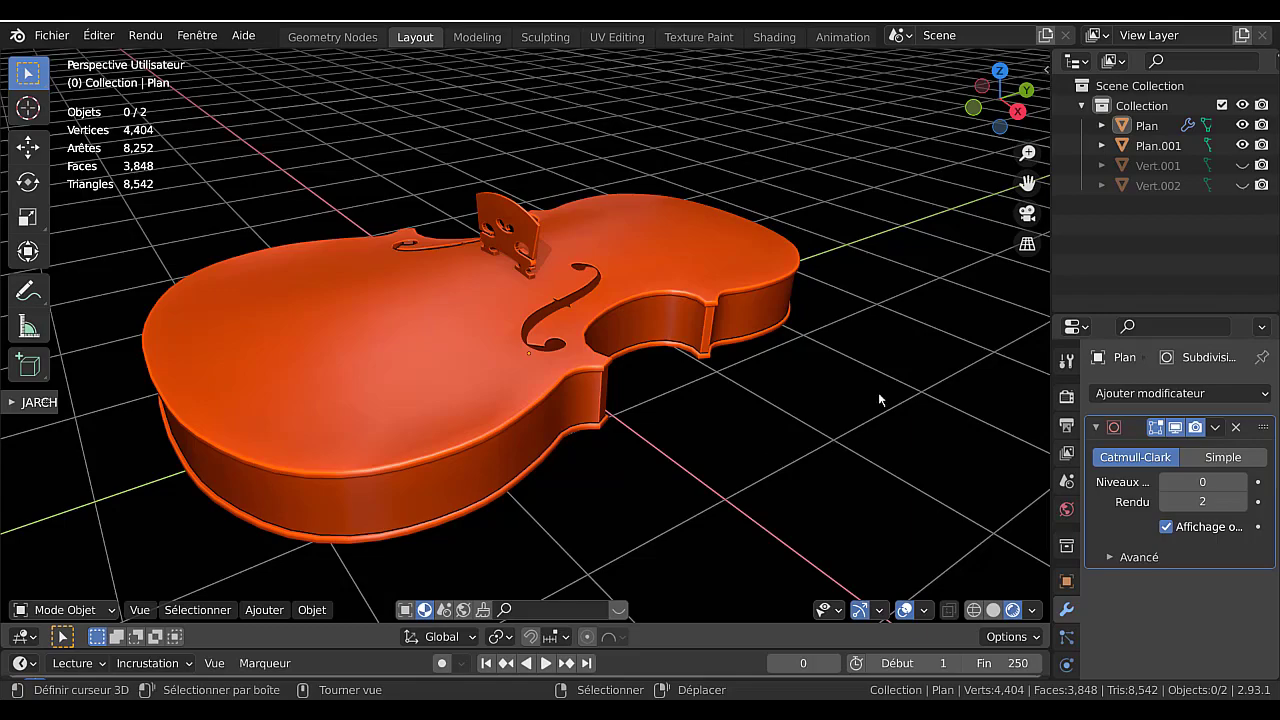
middle_click_drag(738, 421, 757, 457)
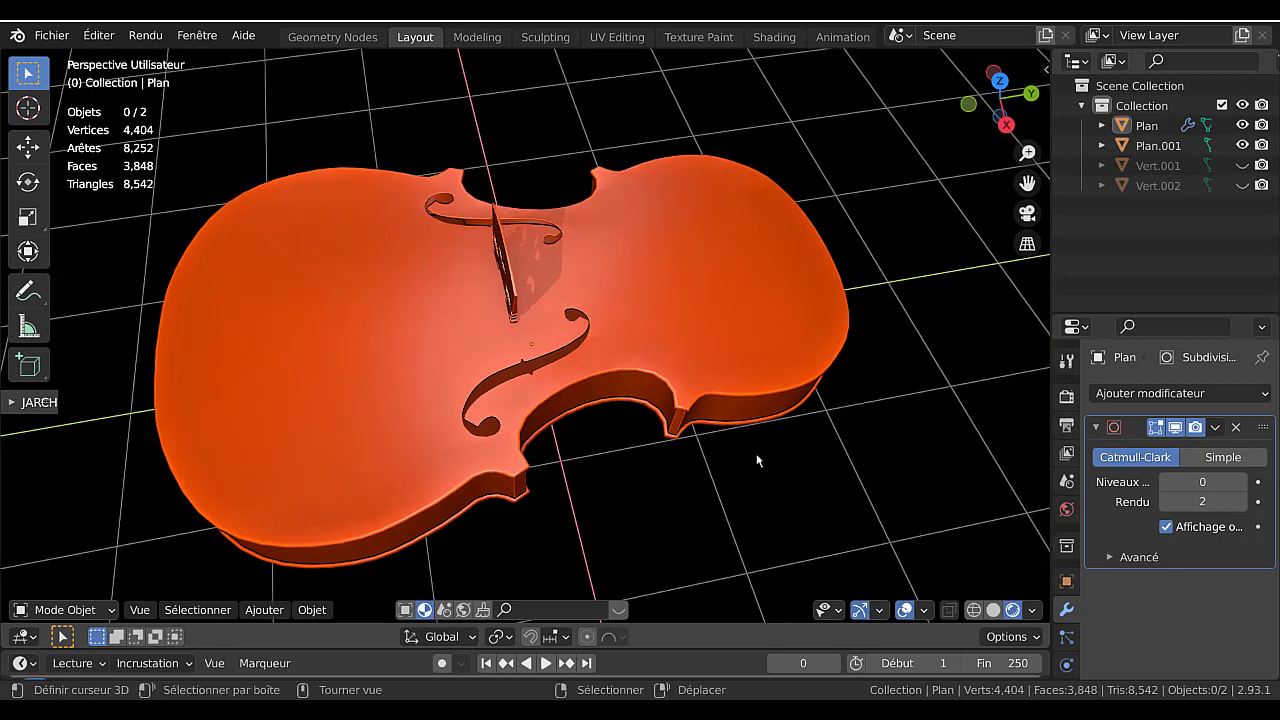
scroll(730, 448, "up", 3)
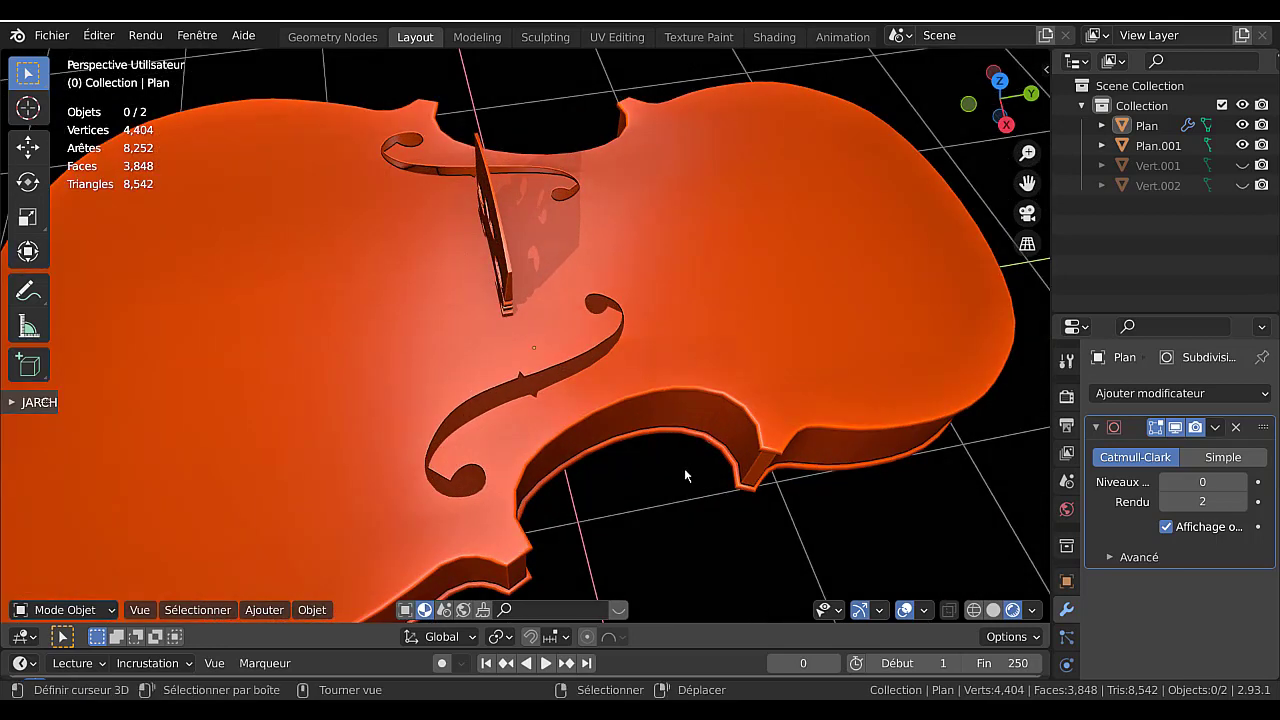
scroll(684, 470, "down", 4)
middle_click_drag(684, 470, 766, 407)
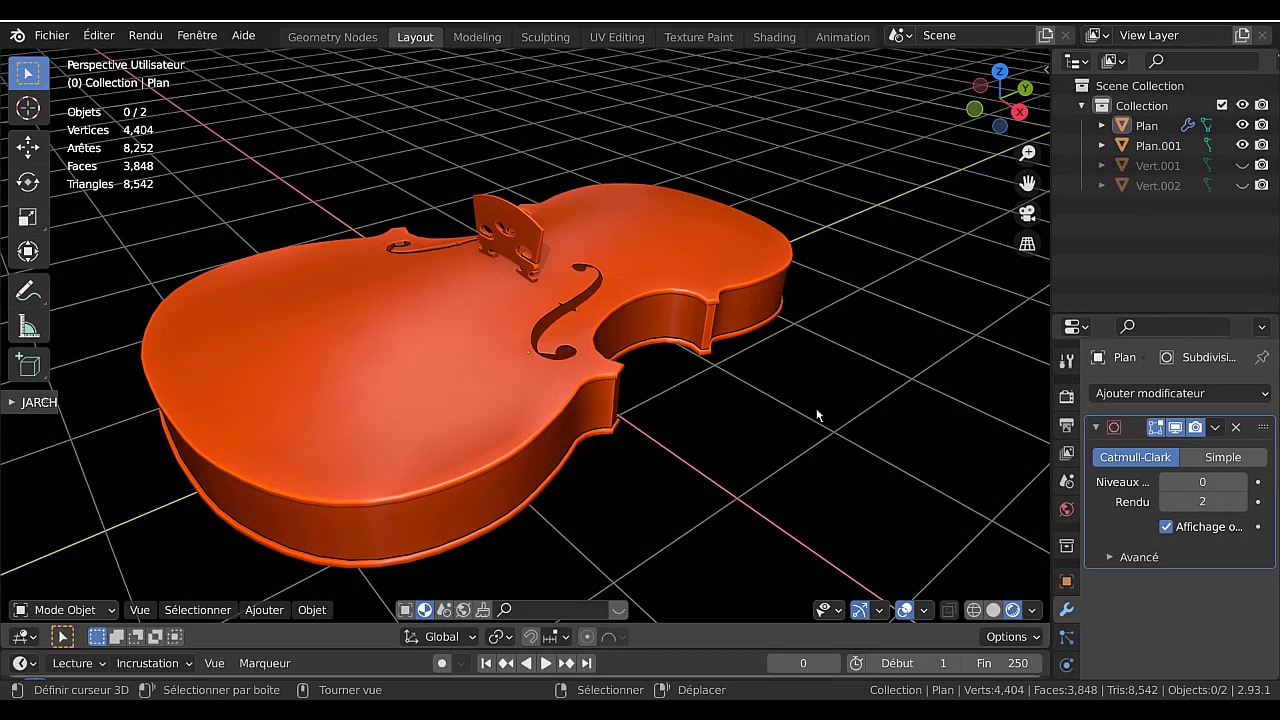
mouse_move(817, 414)
middle_mouse_down()
mouse_move(747, 415)
mouse_move(810, 372)
mouse_move(838, 428)
middle_mouse_up()
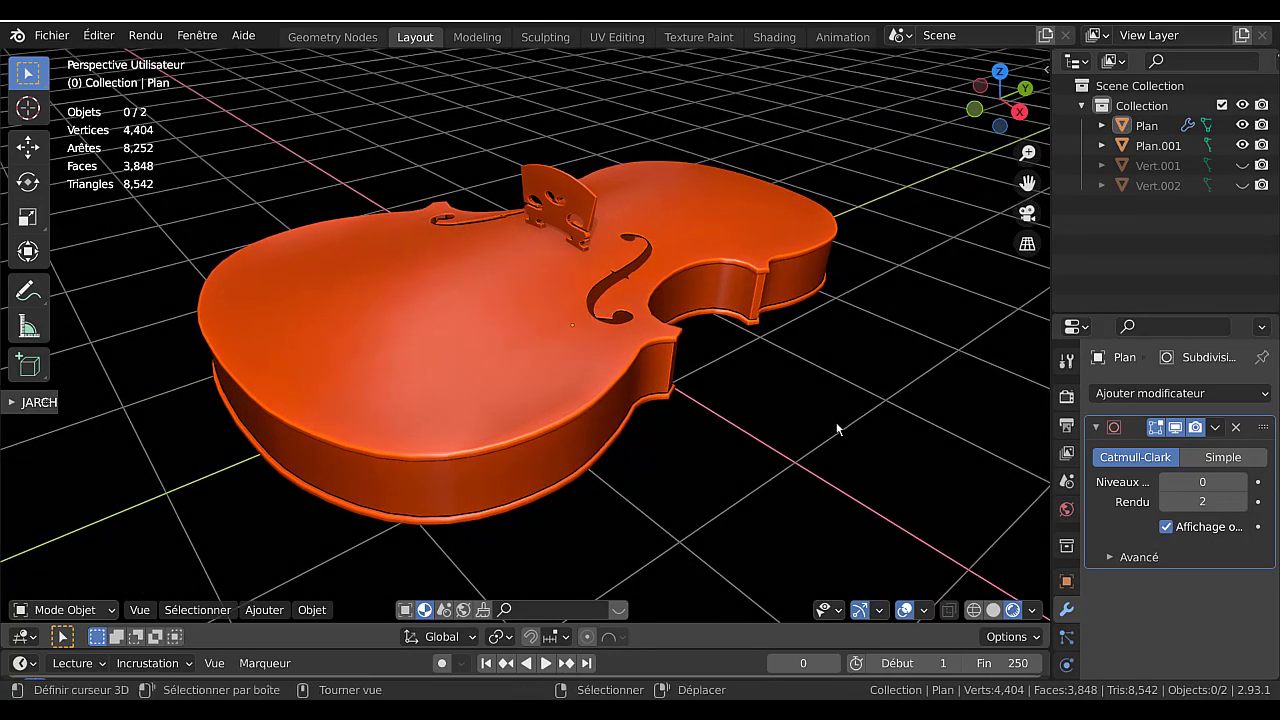